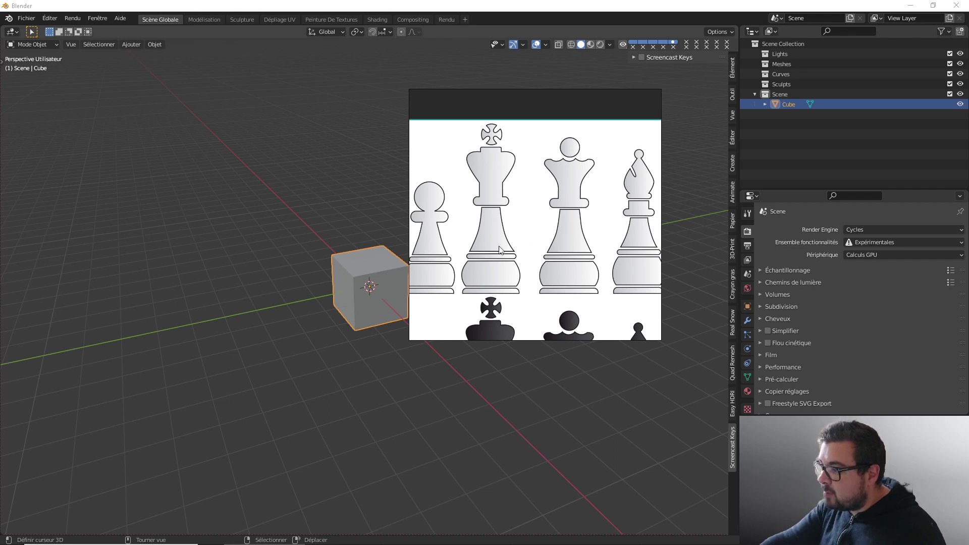
Step: Examine the chess piece silhouettes and the king's height note on the reference image board
scroll(496, 260, "up", 2)
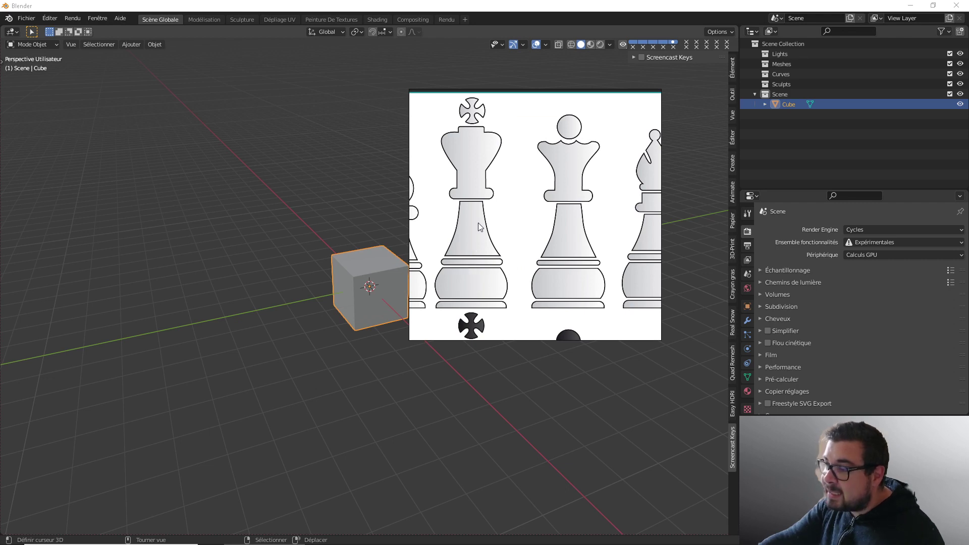
scroll(486, 235, "down", 2)
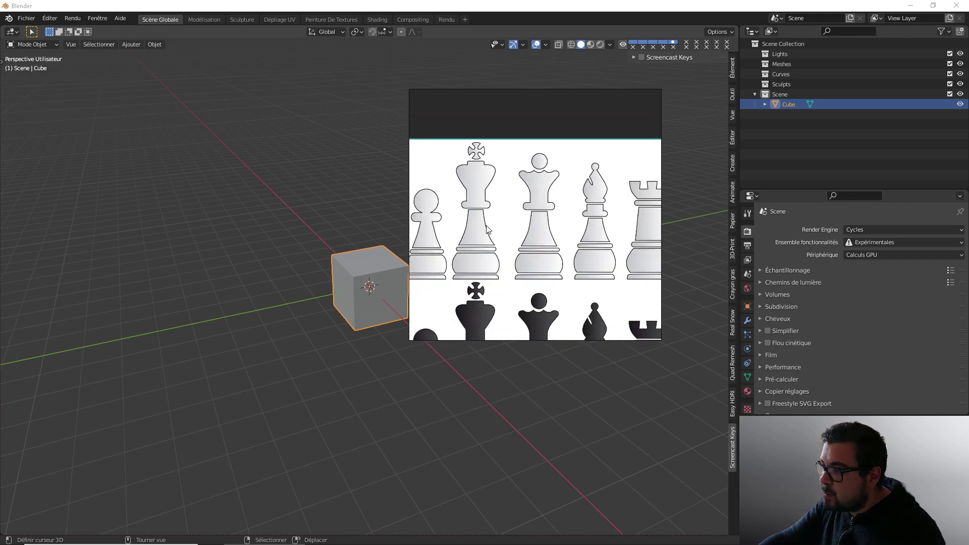
scroll(617, 231, "down", 2)
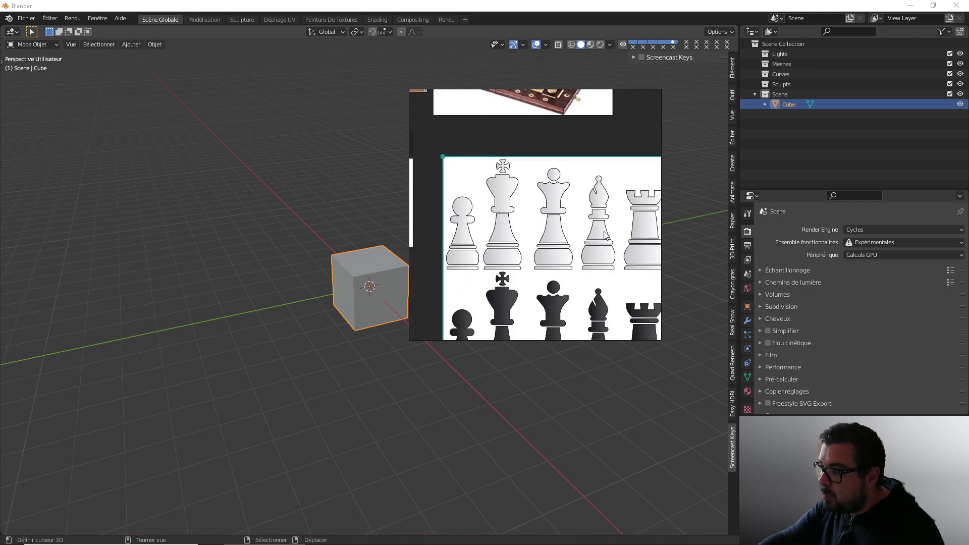
right_click_drag(597, 230, 566, 227)
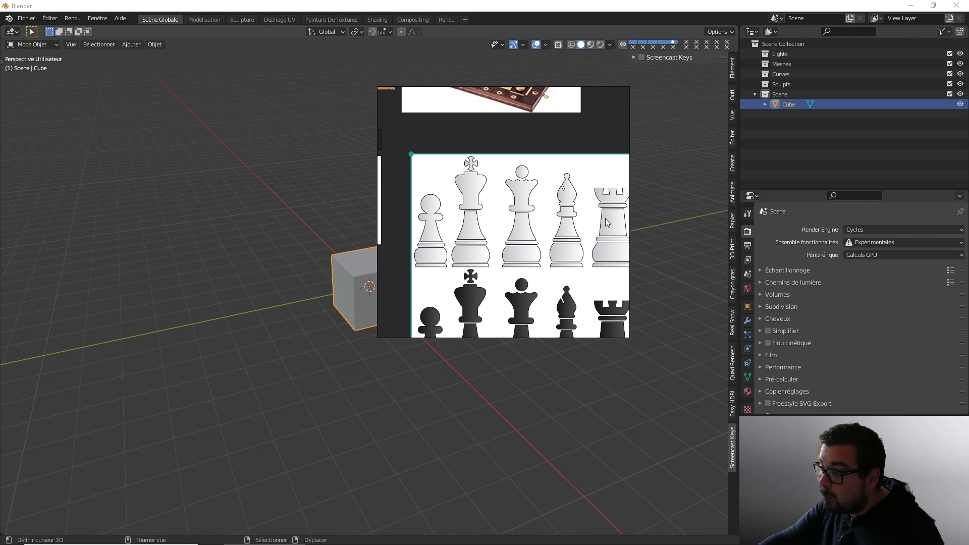
right_click_drag(601, 227, 589, 223)
middle_click_drag(586, 223, 503, 224)
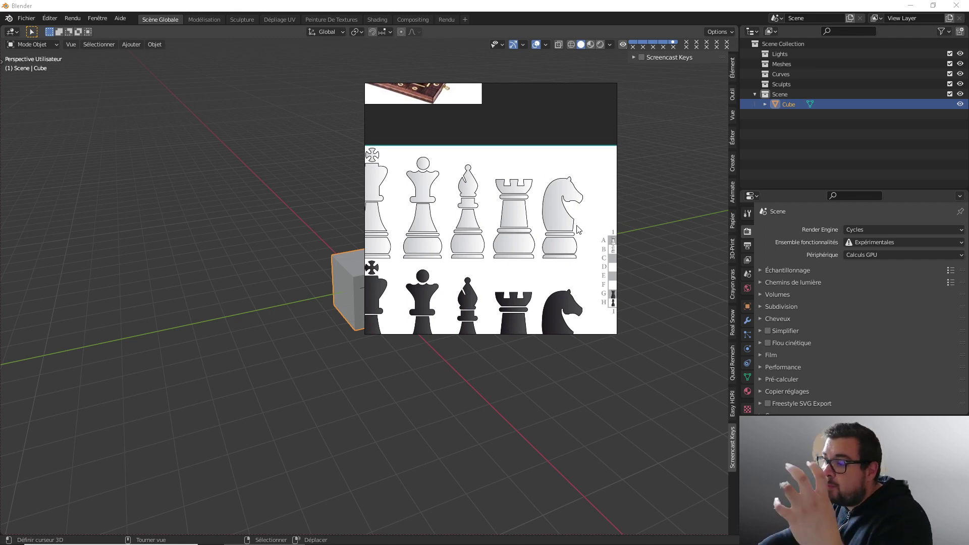
middle_click_drag(537, 221, 561, 221)
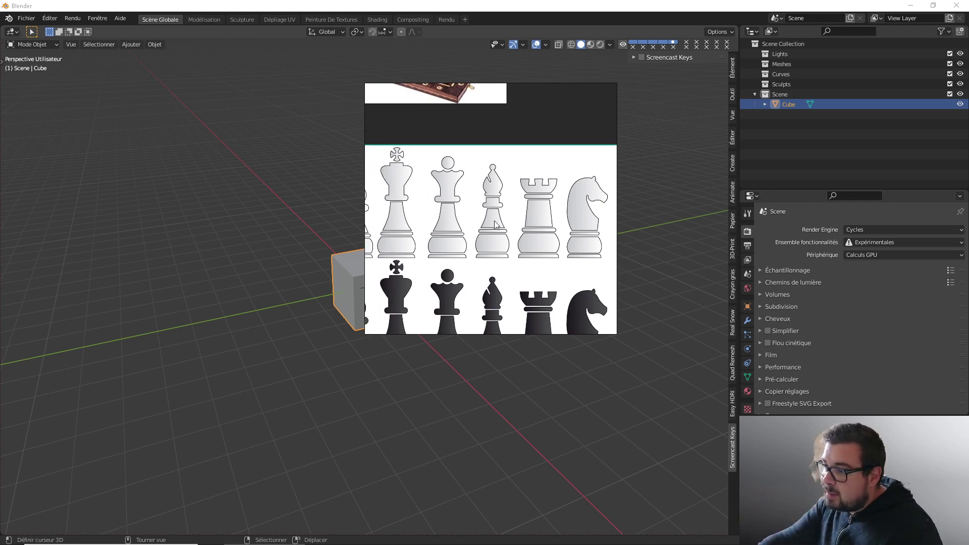
middle_click_drag(494, 221, 545, 219)
scroll(544, 219, "up", 2)
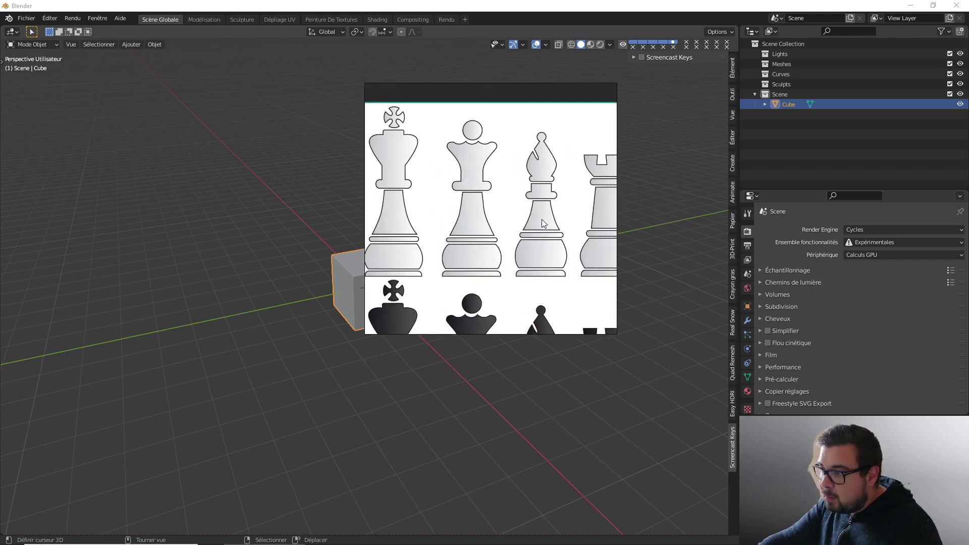
scroll(450, 213, "down", 1)
middle_click_drag(449, 213, 478, 211)
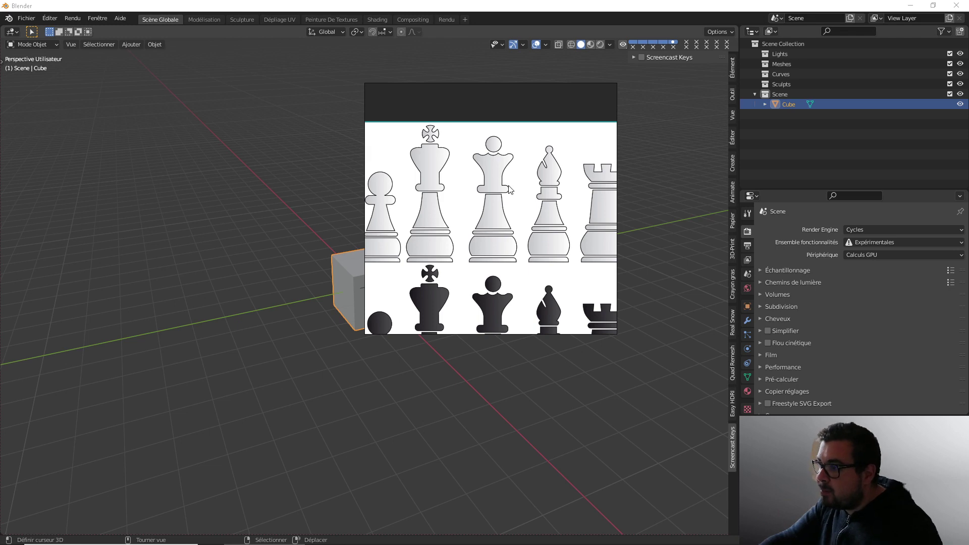
middle_click_drag(445, 206, 370, 221)
scroll(488, 215, "up", 1)
scroll(479, 211, "up", 1)
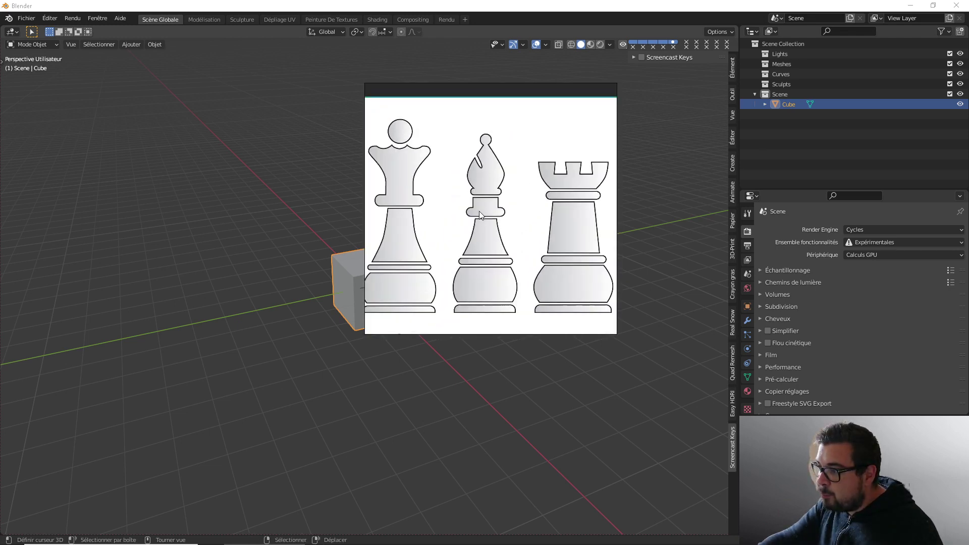
scroll(489, 211, "down", 3)
scroll(520, 210, "down", 5)
middle_click_drag(525, 210, 411, 213)
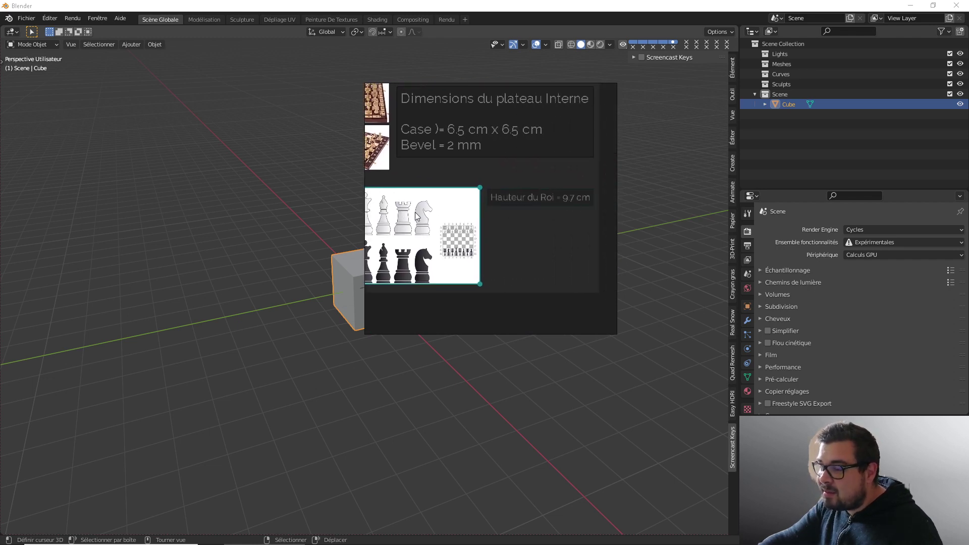
middle_click_drag(416, 212, 516, 216)
scroll(468, 225, "up", 4)
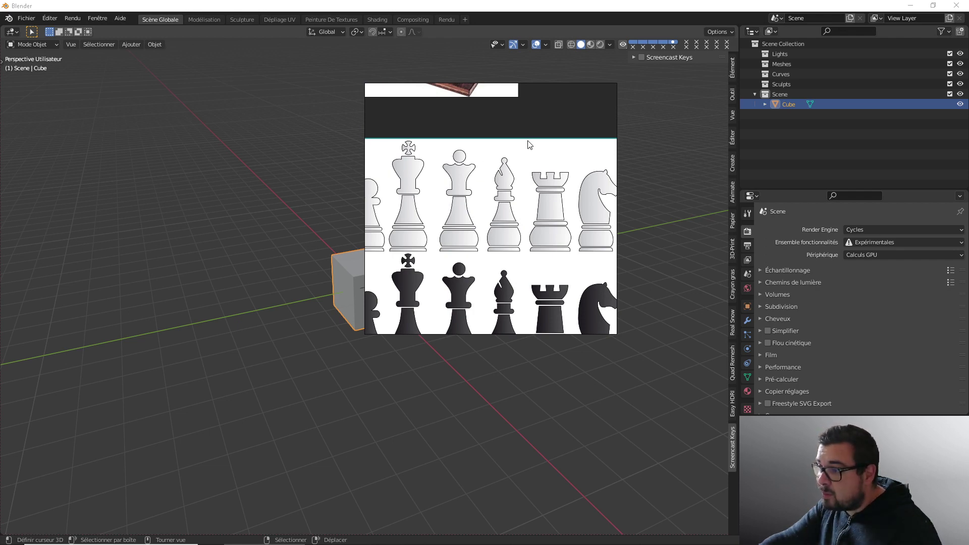
Step: Move the reference board out of the viewport and open Echiquier.blend from the Blend folder of the chessboard project on the Desktop
left_click_drag(571, 121, 563, 120)
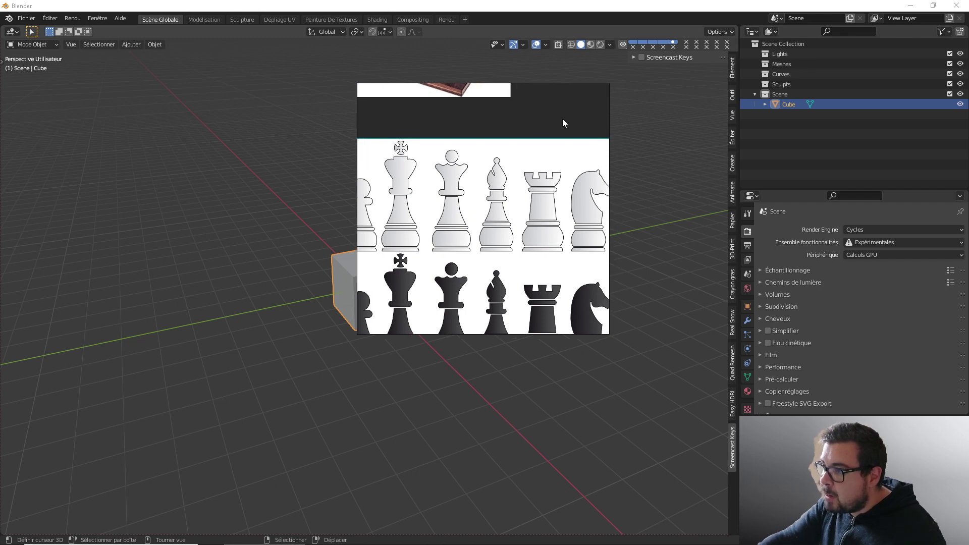
right_click_drag(563, 120, 0, 179)
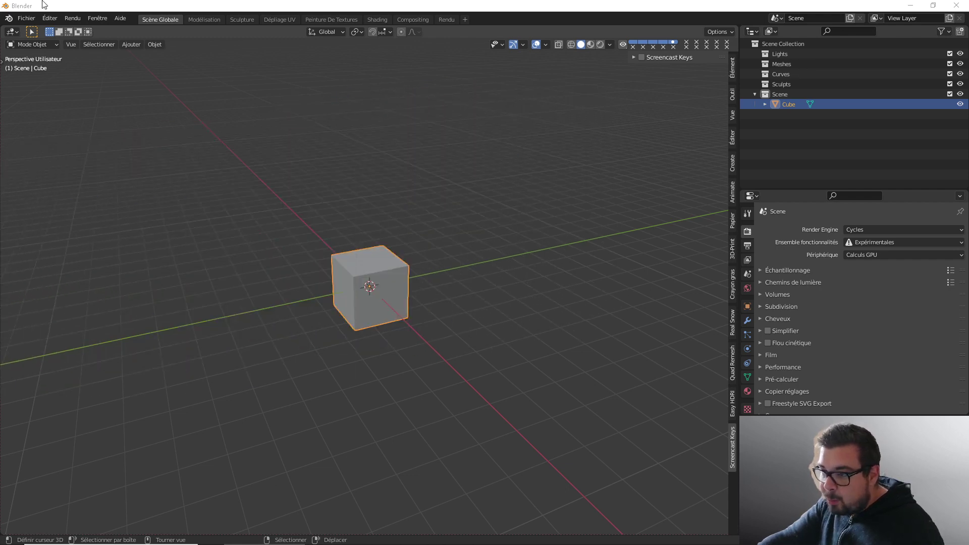
left_click(26, 18)
left_click(34, 36)
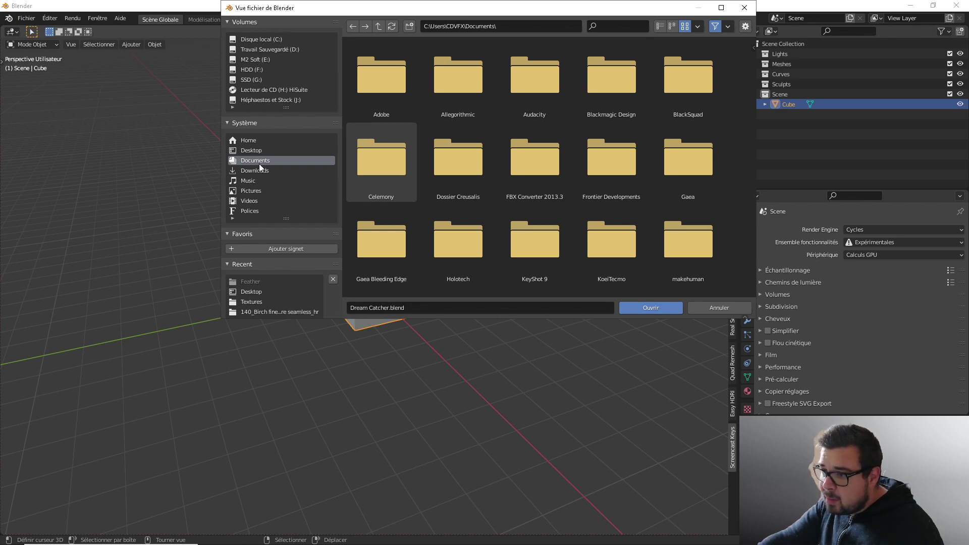
left_click(268, 149)
double_click(390, 67)
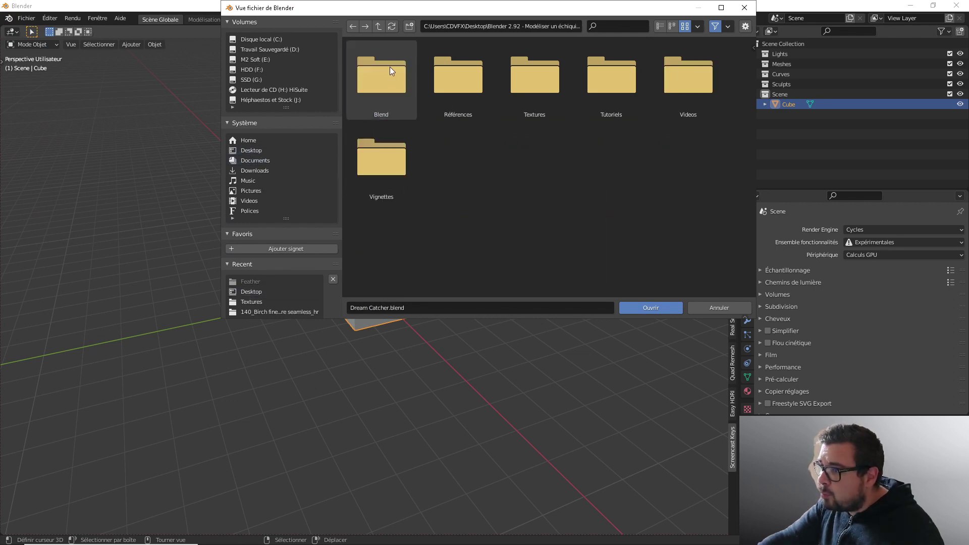
double_click(388, 91)
double_click(385, 86)
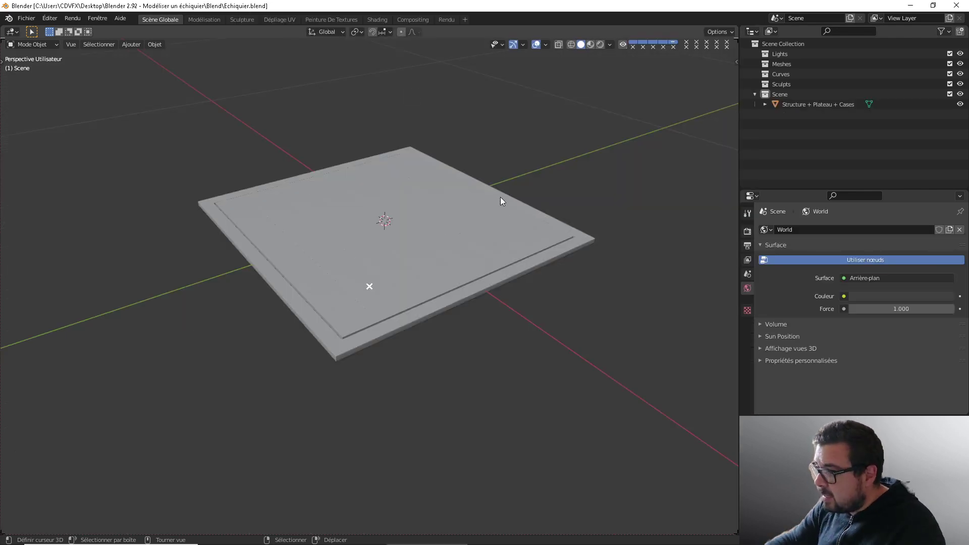
Step: Switch the viewport to rendered shading and add a Sun light at the centre of the chessboard
key("shift+z")
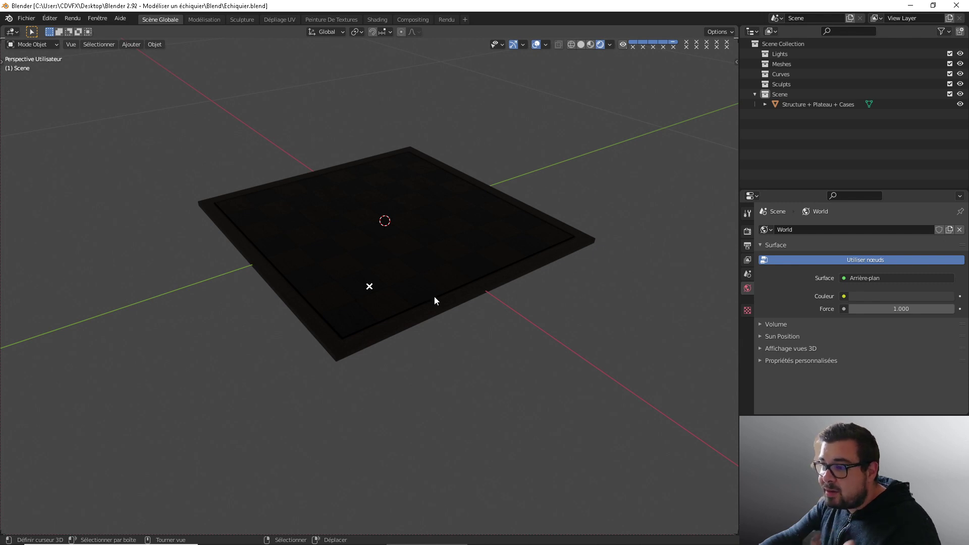
middle_click_drag(461, 284, 391, 194)
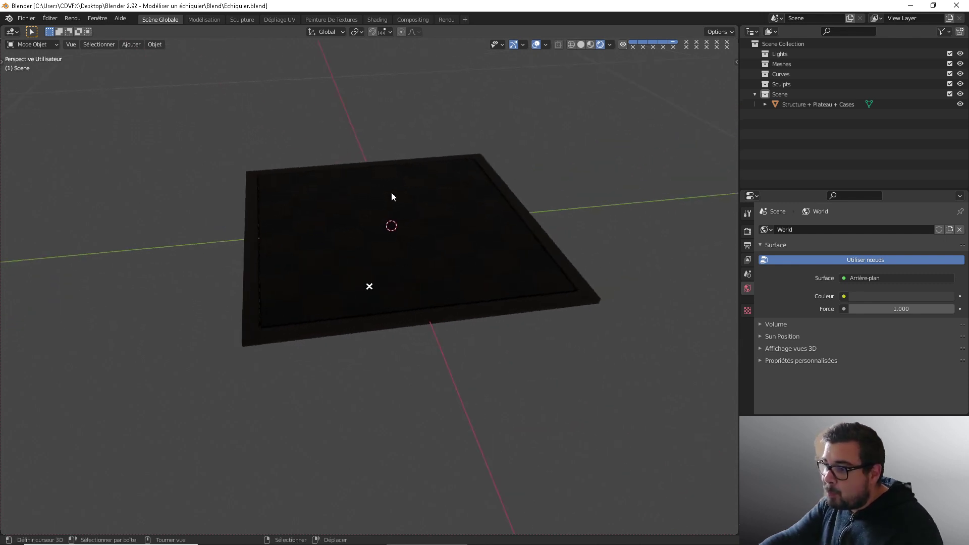
key("shift+a")
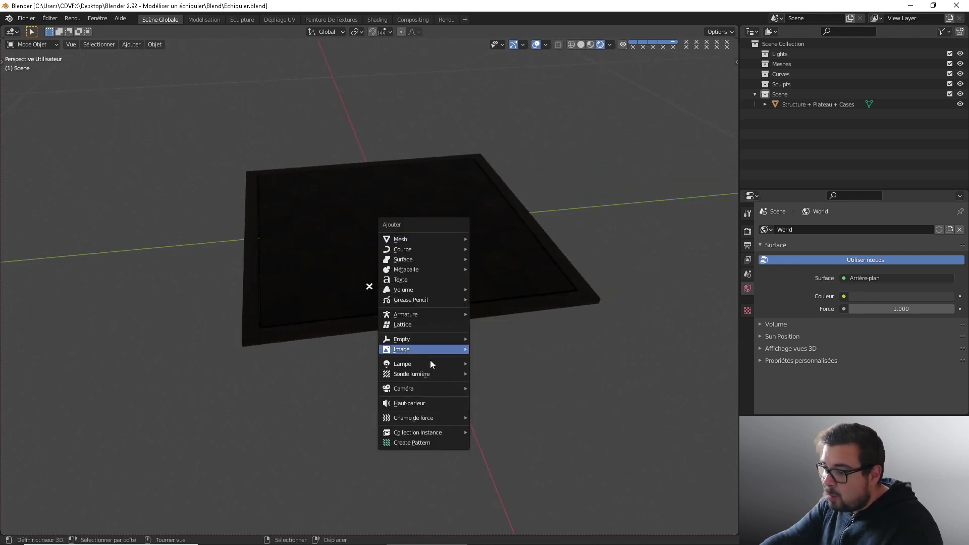
mouse_move(414, 364)
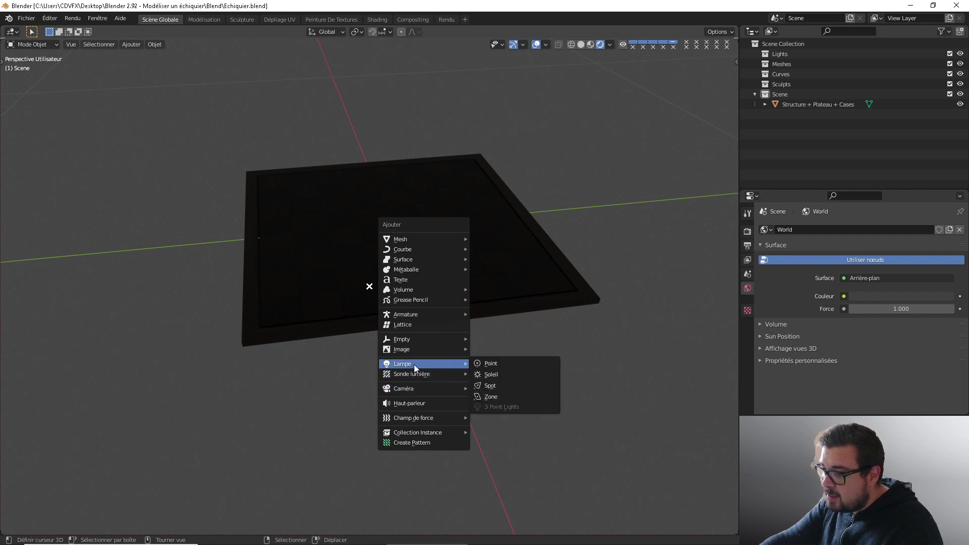
left_click(497, 373)
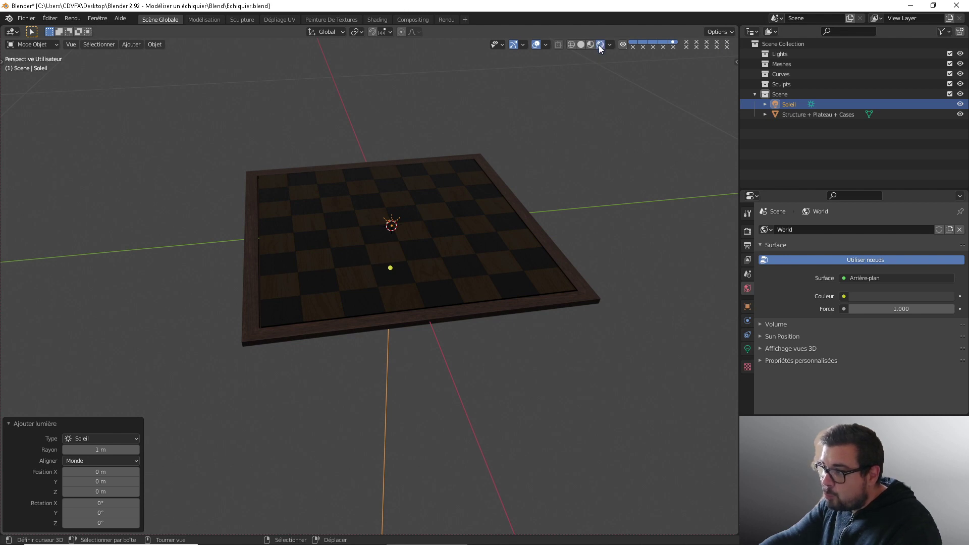
Step: Raise the Sun light about 0.355 m above the board along the Z axis
key("g")
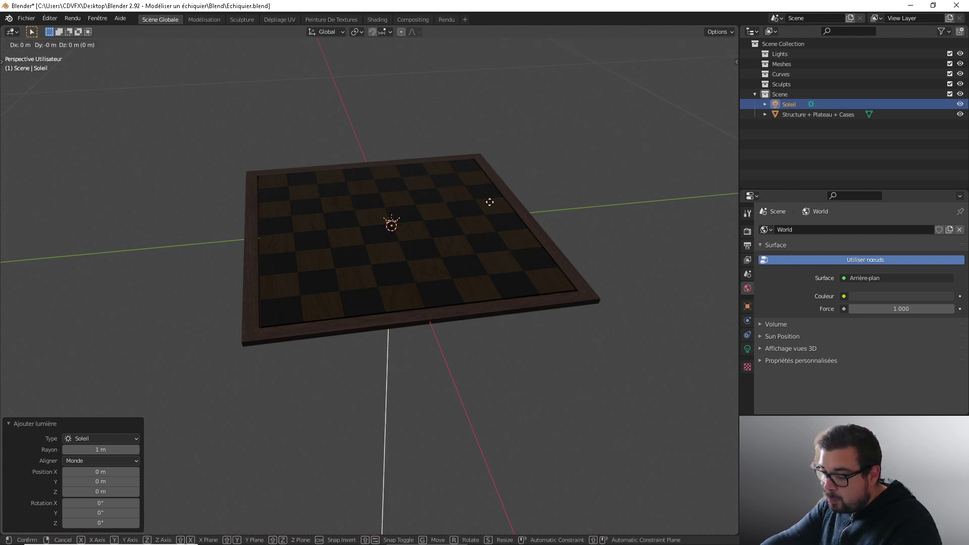
key("z")
left_click(495, 506)
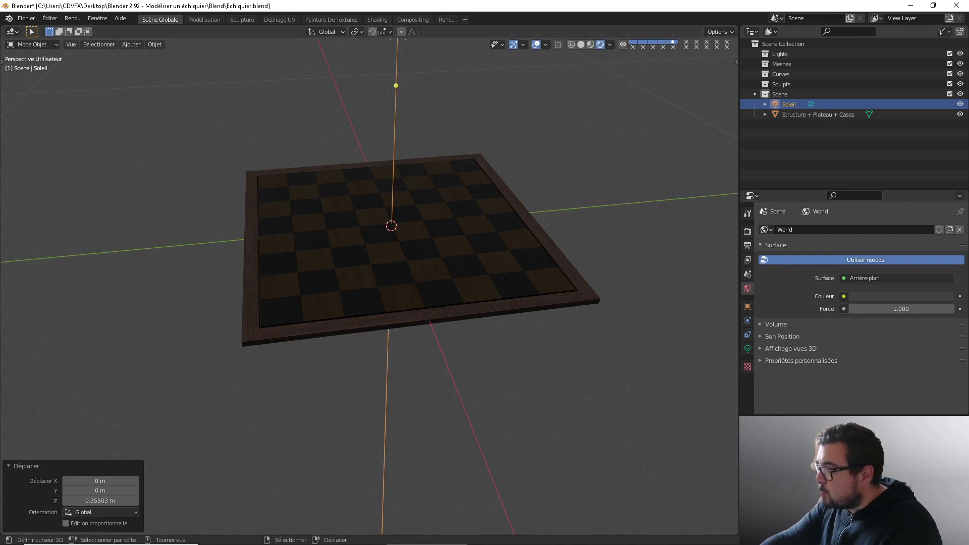
Step: Set the World background strength to 5
left_click(901, 308)
type("5")
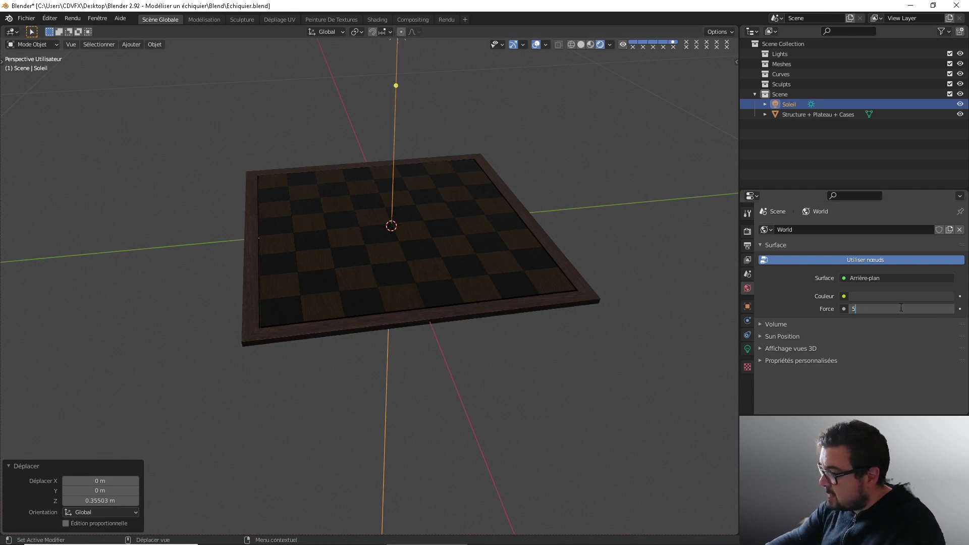
key("Return")
Step: Raise the Sun light by about another 0.149 m along the Z axis
middle_click_drag(465, 265, 356, 323, "shift")
key("g")
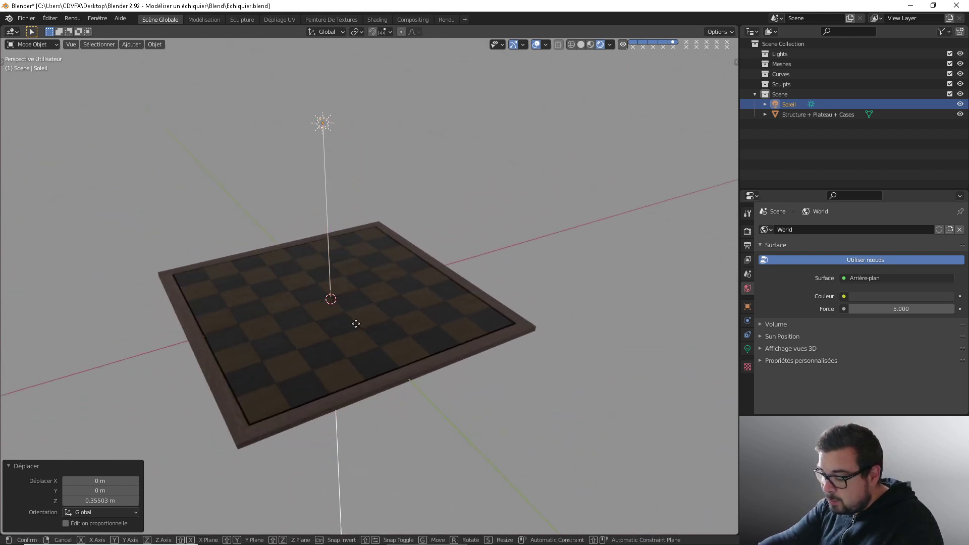
left_click(355, 324)
middle_click_drag(372, 229, 410, 321)
key("KP_7")
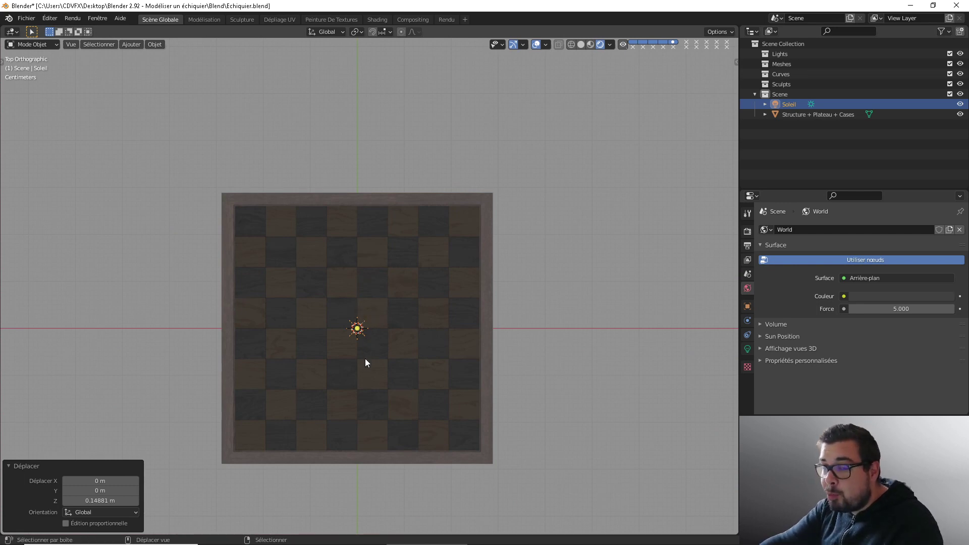
middle_click_drag(364, 359, 370, 327, "shift")
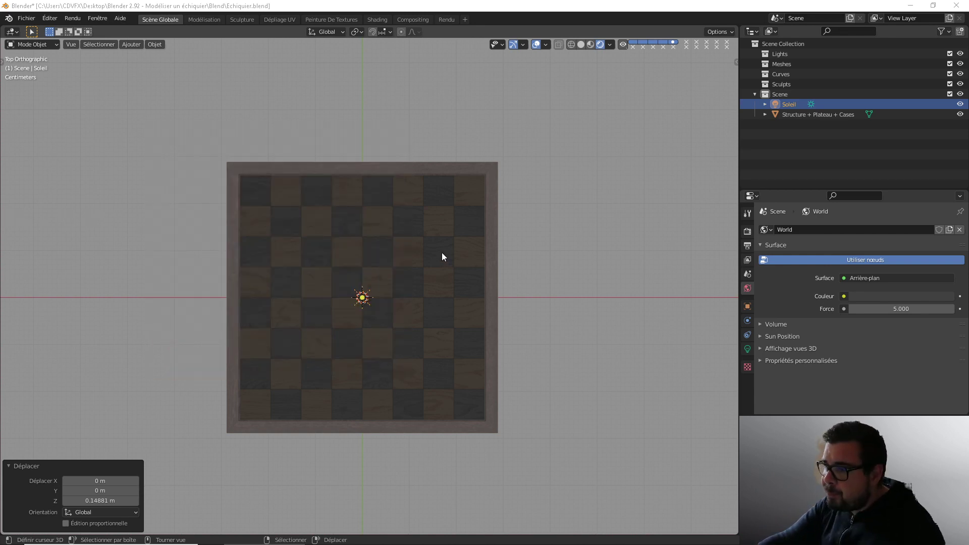
Step: Select the chessboard mesh and enter Edit Mode with face selection active
scroll(414, 293, "down", 2)
middle_click_drag(389, 331, 397, 311)
left_click(397, 315)
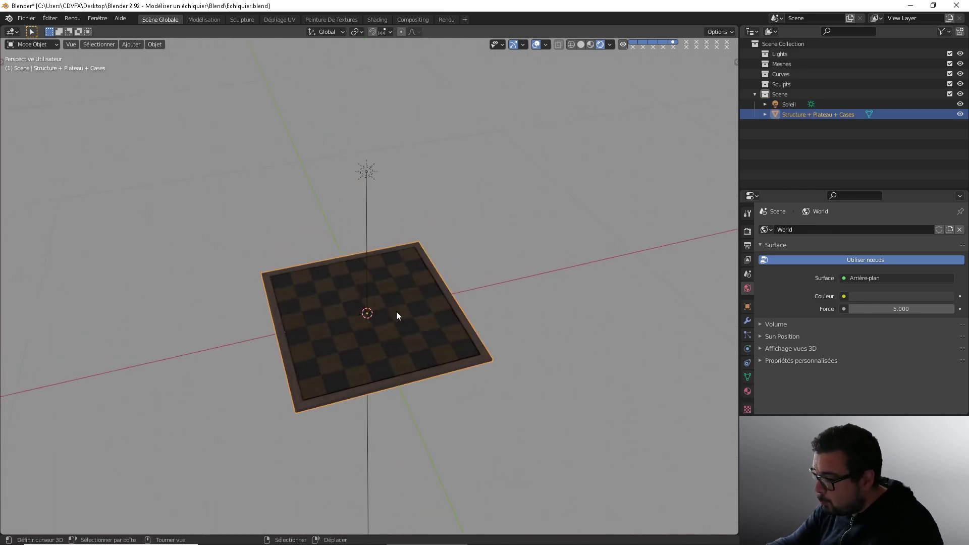
key("Tab")
middle_click_drag(364, 332, 365, 267, "shift")
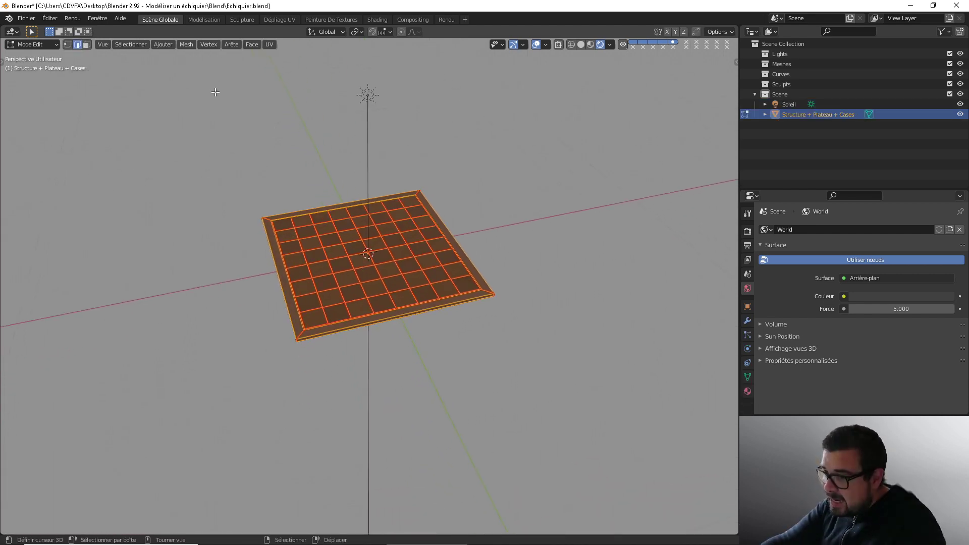
left_click(86, 45)
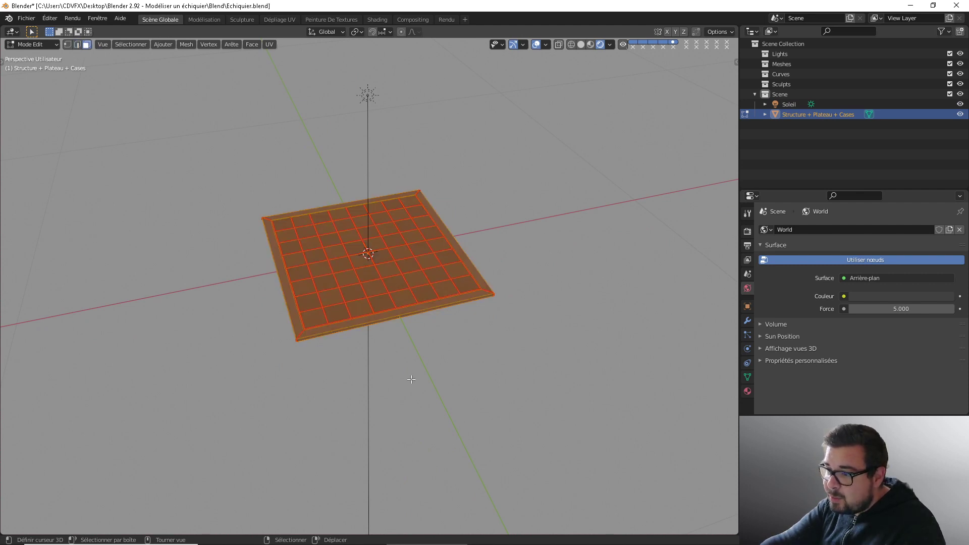
Step: Select the fourth square from the negative X side in the front row and snap the 3D cursor to it
middle_click_drag(385, 329, 356, 330)
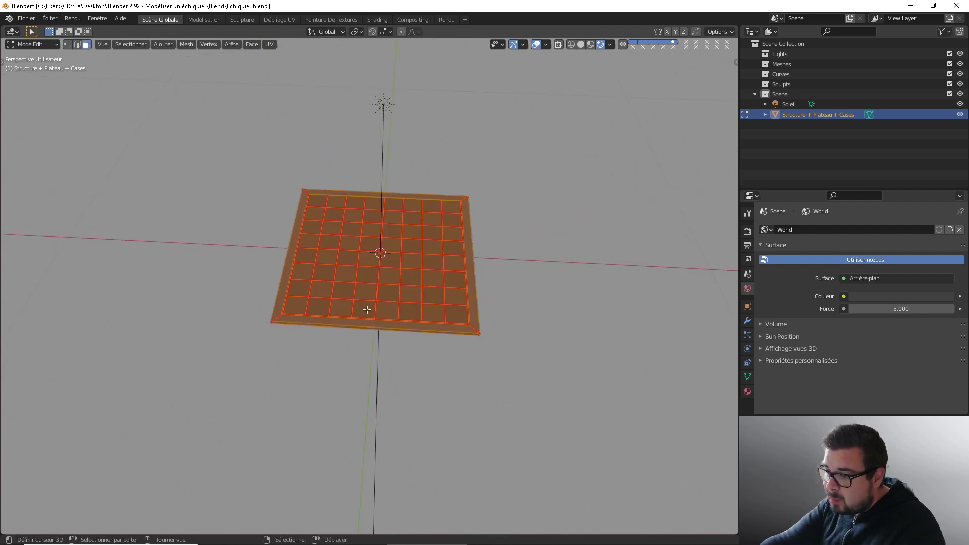
left_click(367, 309)
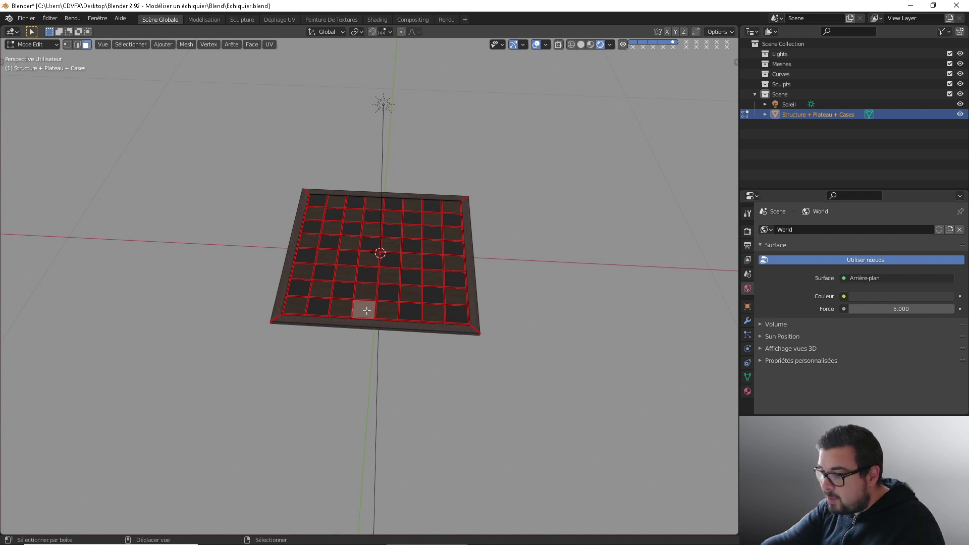
key("shift+s")
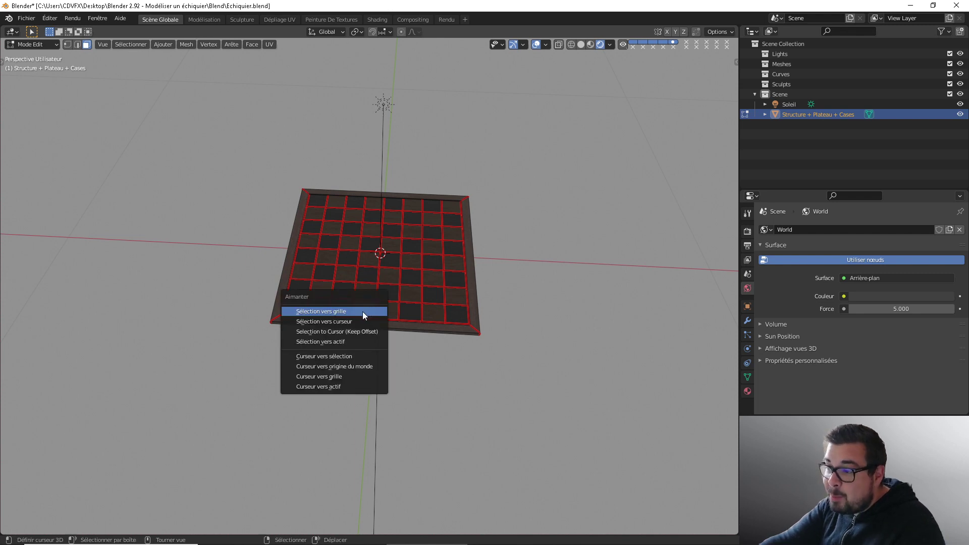
left_click(347, 355)
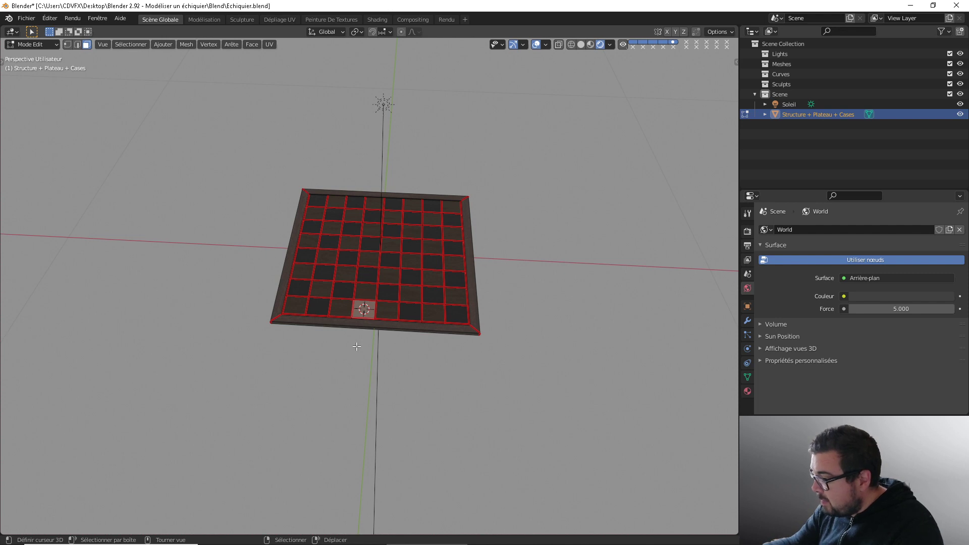
key("KP_7")
scroll(357, 346, "up", 5)
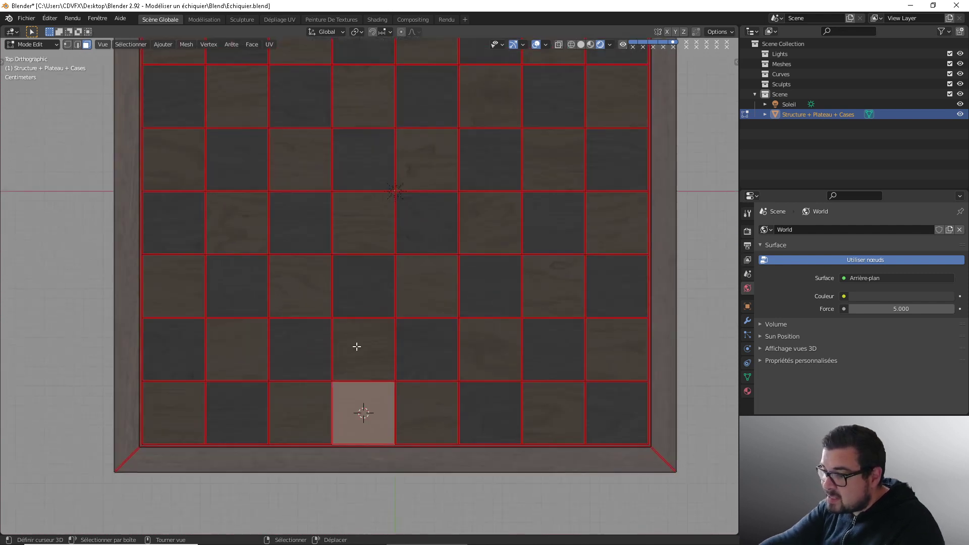
Step: Leave Edit Mode and add a mesh circle at the 3D cursor on the fourth front-row square
scroll(379, 358, "down", 1)
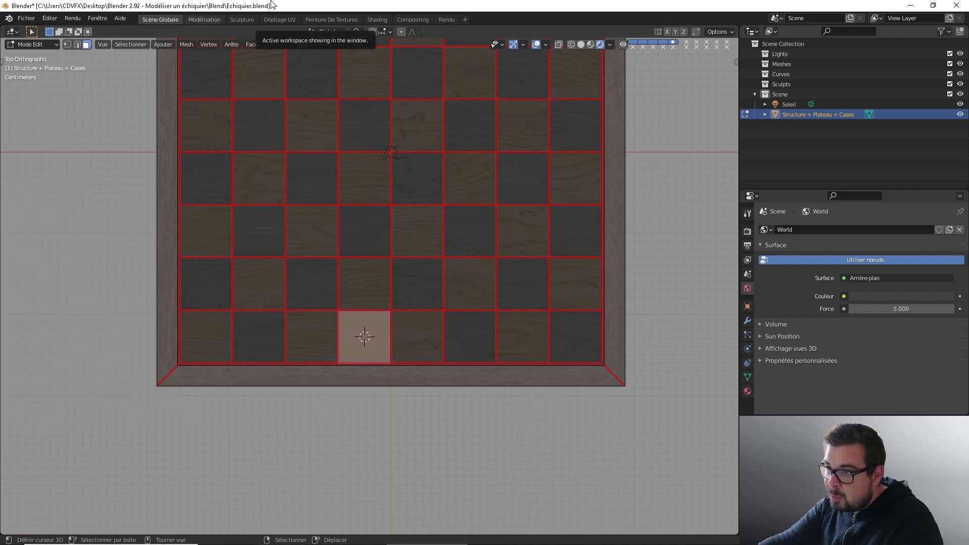
key("Tab")
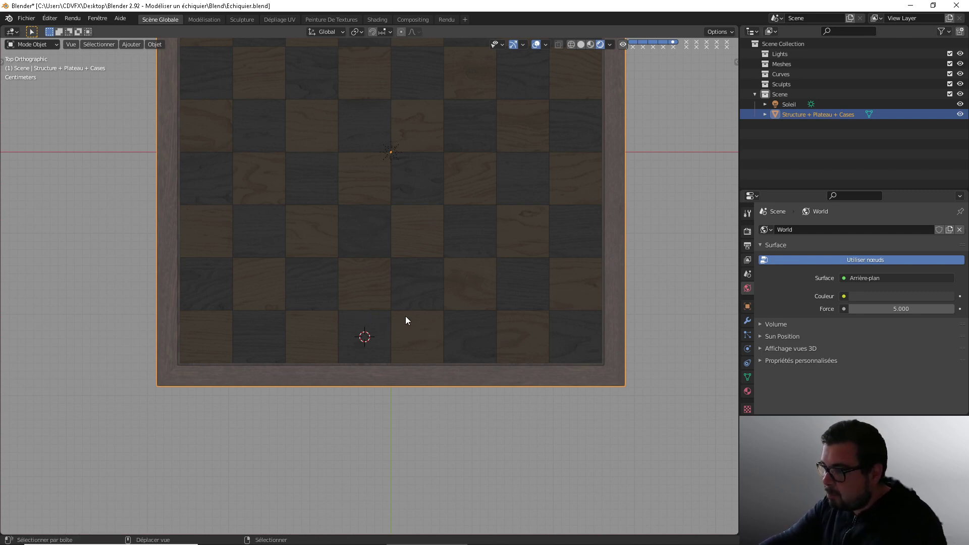
key("shift+a")
mouse_move(374, 191)
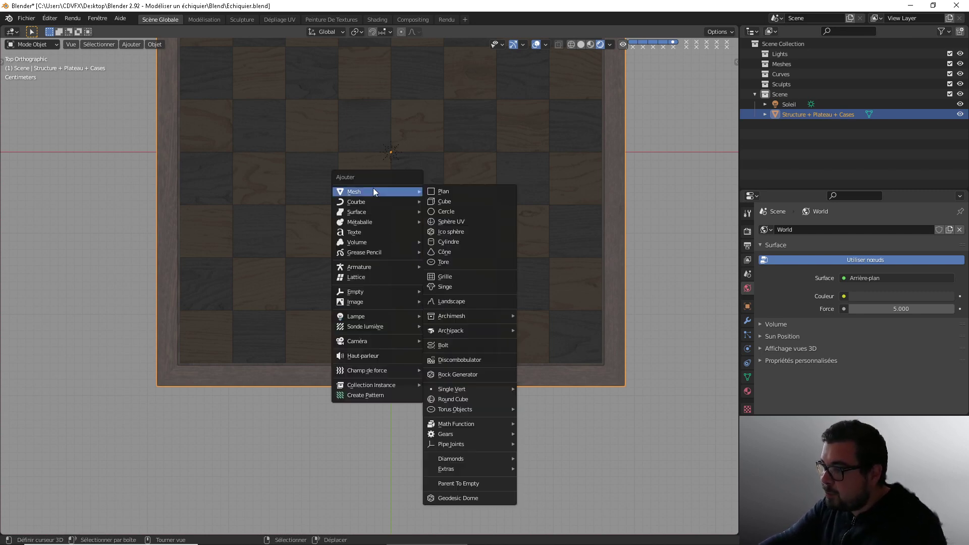
left_click(462, 212)
scroll(436, 346, "down", 8)
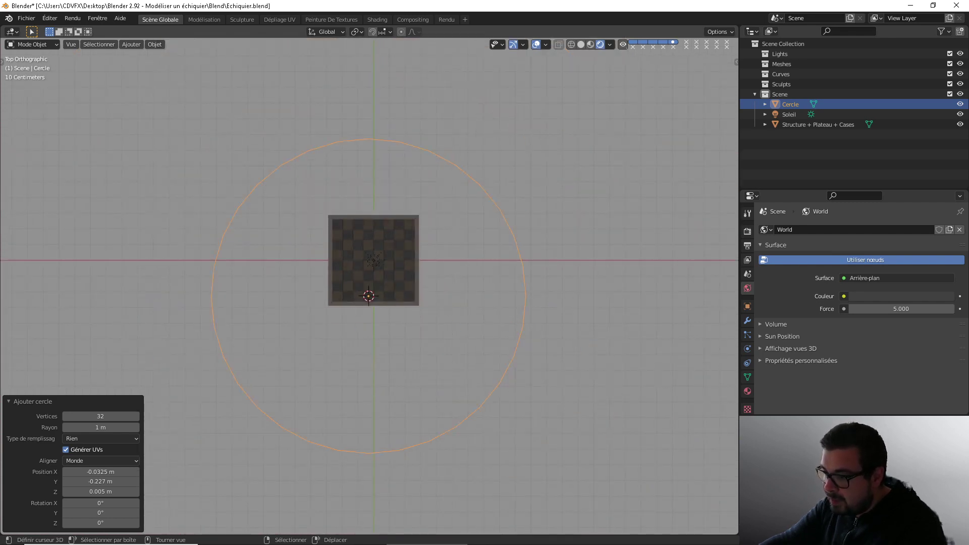
Step: Scale the circle down uniformly to about 0.020 so that it fits inside its square
key("s")
left_click(373, 306)
scroll(377, 314, "up", 2)
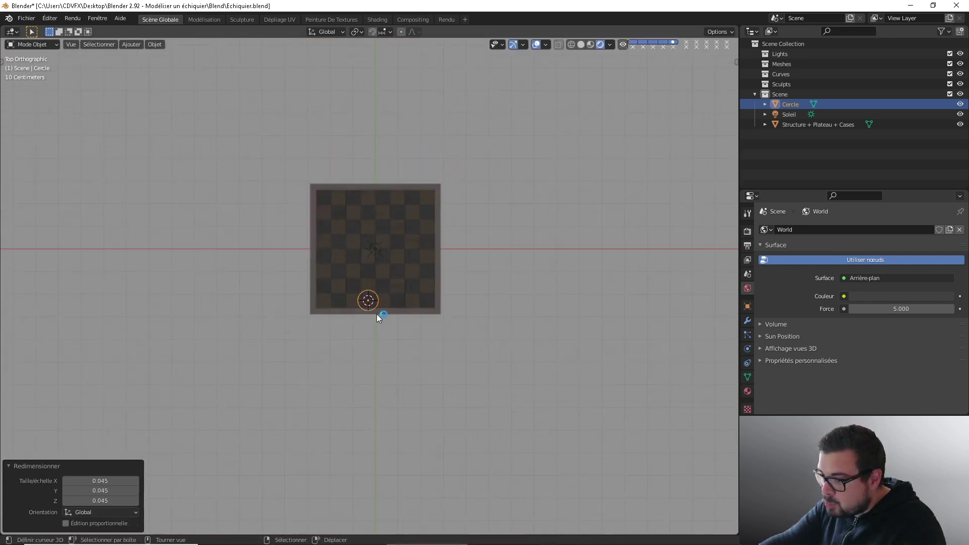
scroll(377, 314, "up", 5)
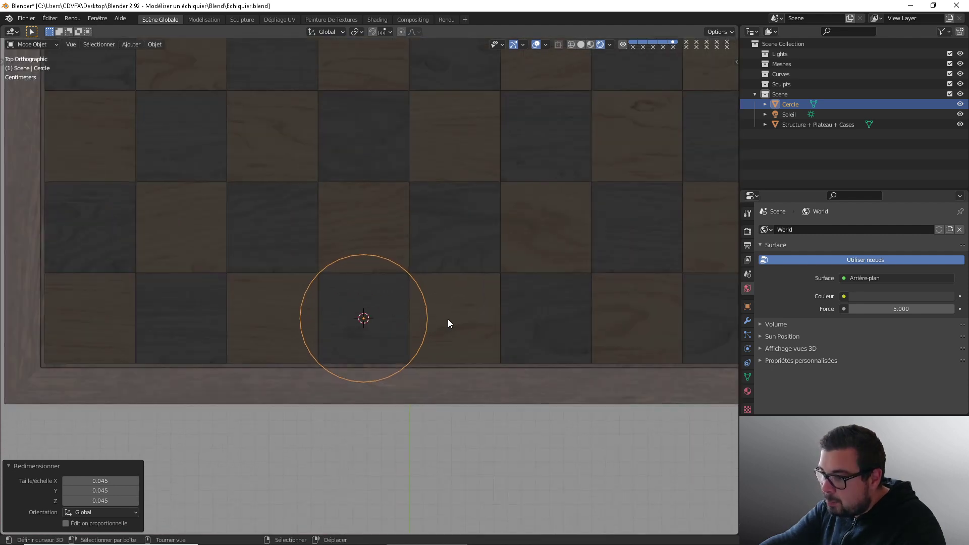
key("s")
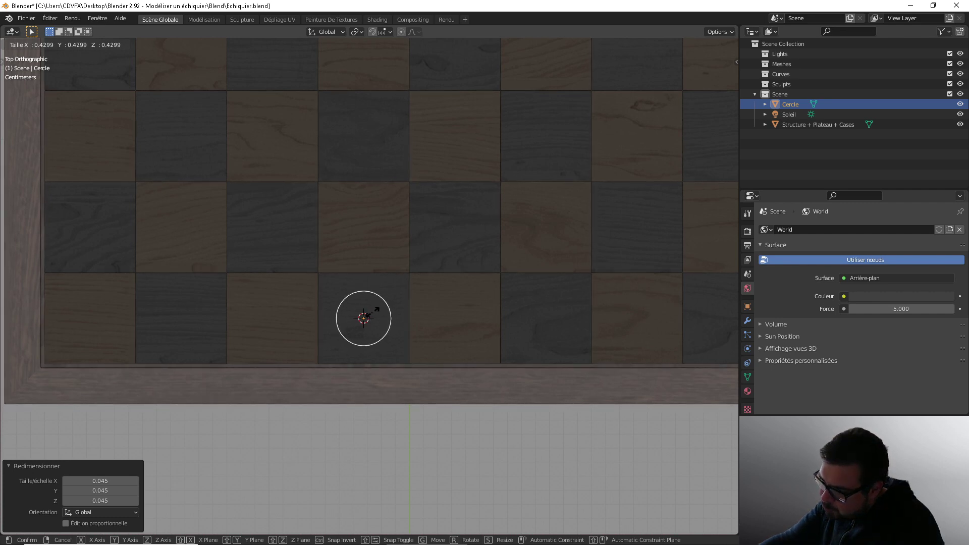
left_click(374, 311)
Step: Switch the viewport to solid shading and hide the chessboard object
middle_click_drag(434, 355, 438, 267)
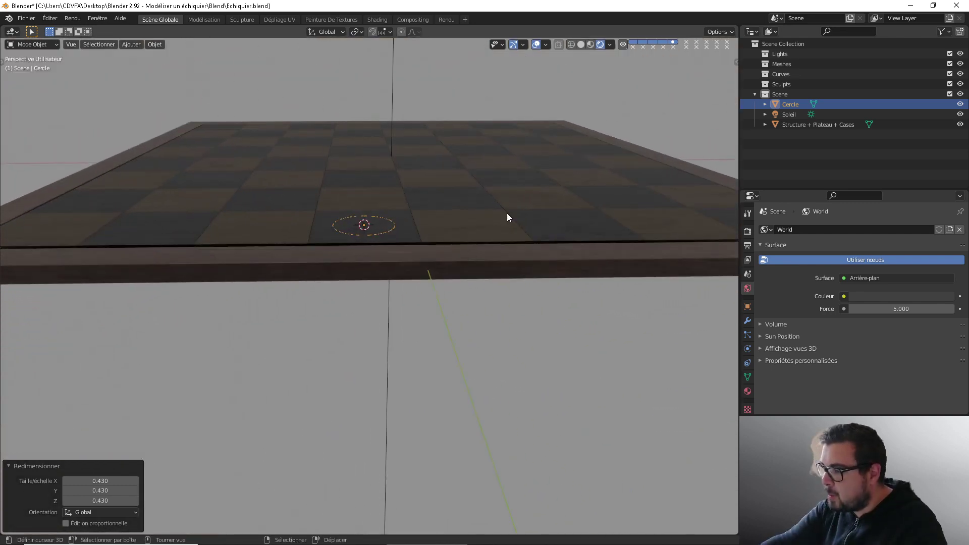
left_click(475, 214)
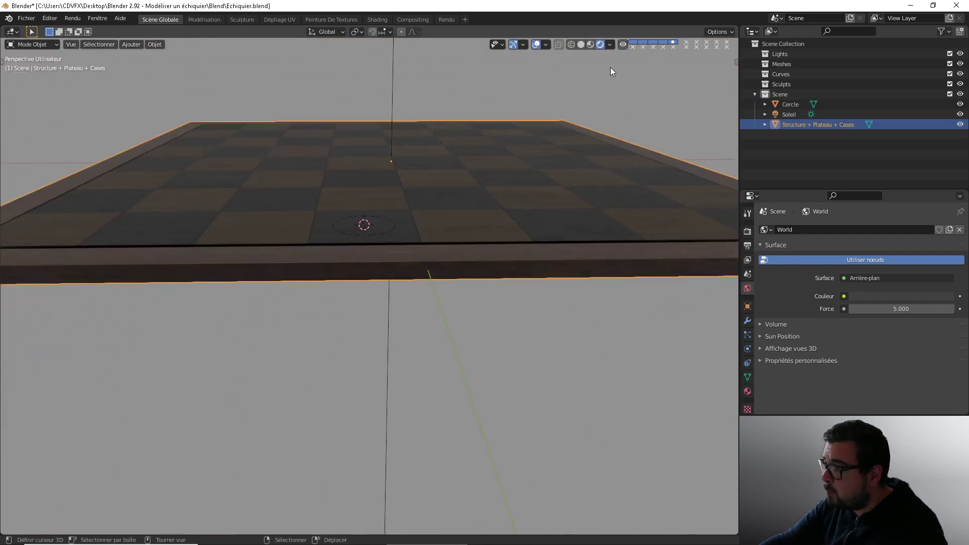
left_click(584, 45)
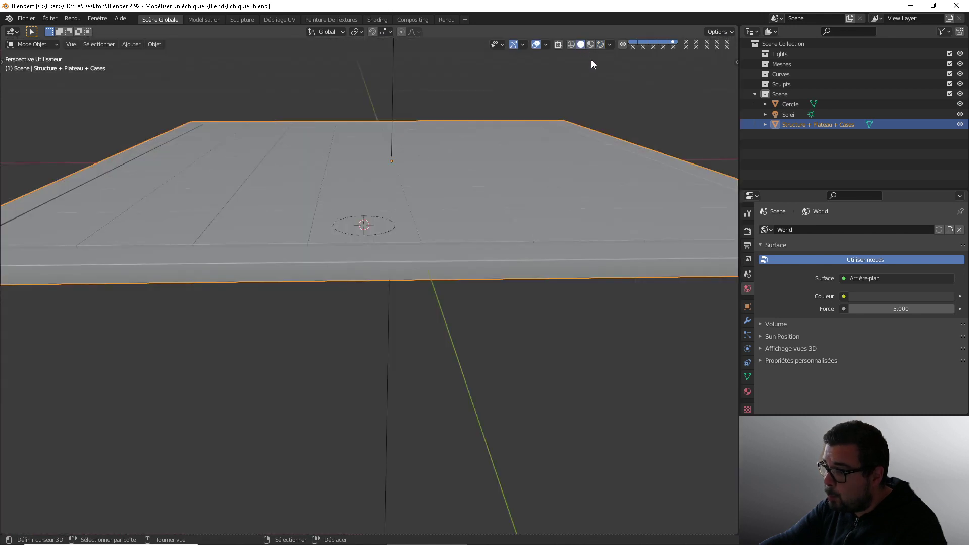
left_click(960, 124)
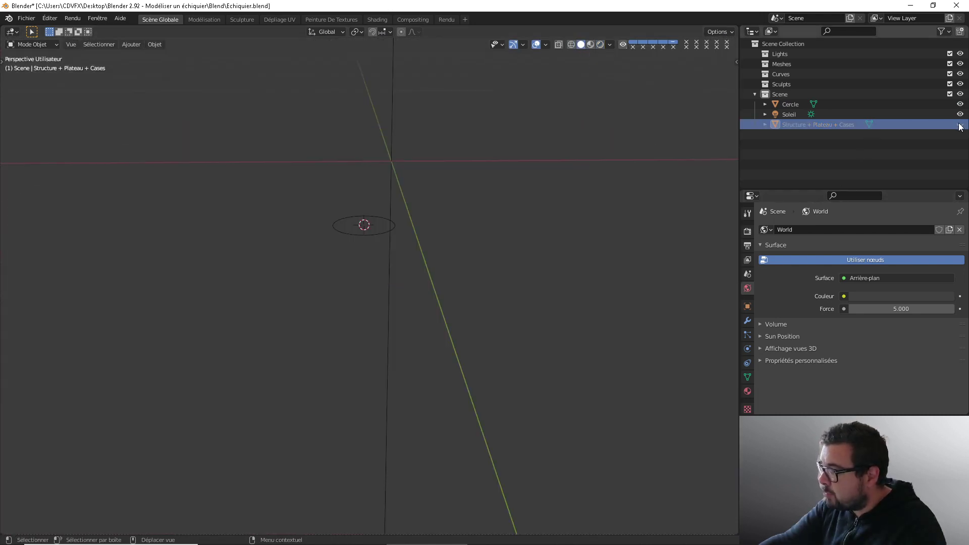
Step: Reset the 3D cursor to the world origin and snap the selected circle to it
left_click(374, 236)
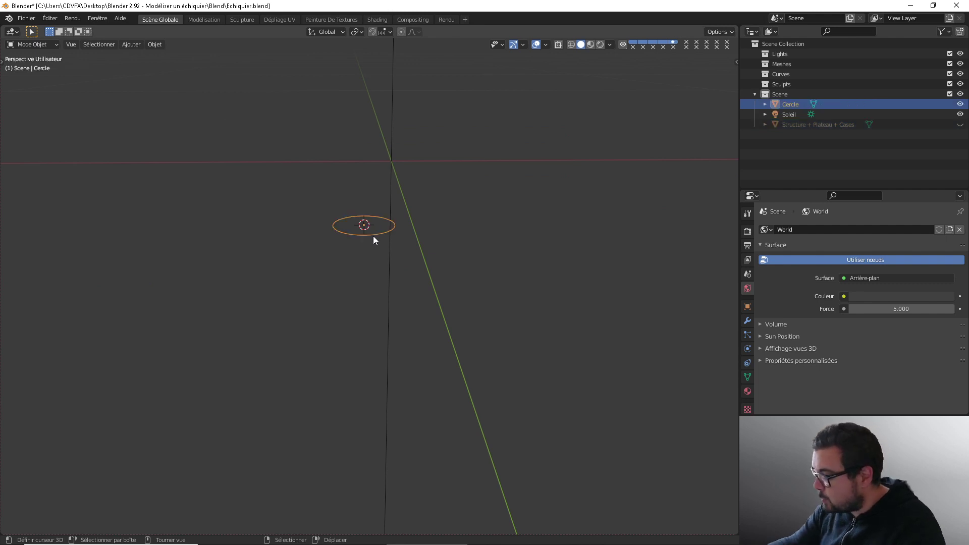
key("KP_1")
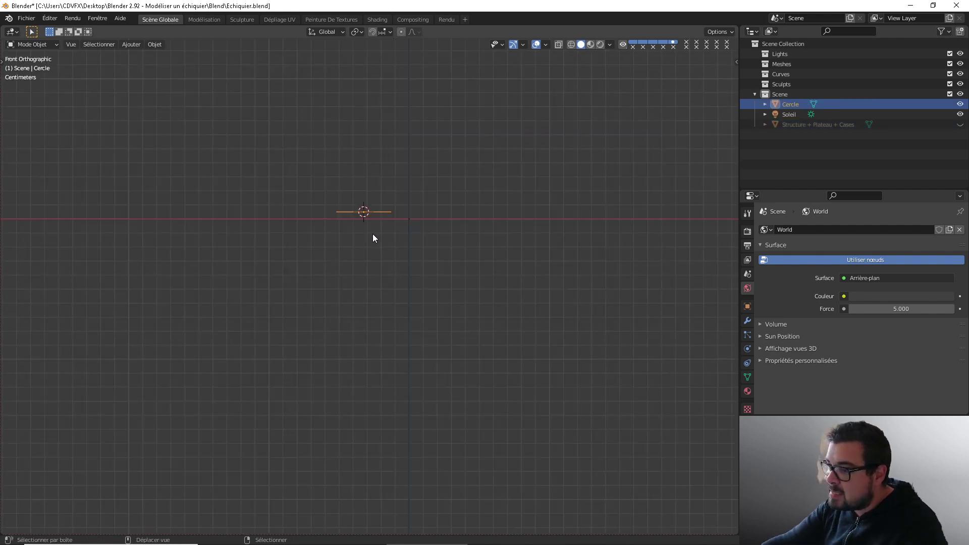
middle_click_drag(372, 234, 394, 321, "shift")
scroll(410, 308, "up", 1)
scroll(410, 312, "up", 4)
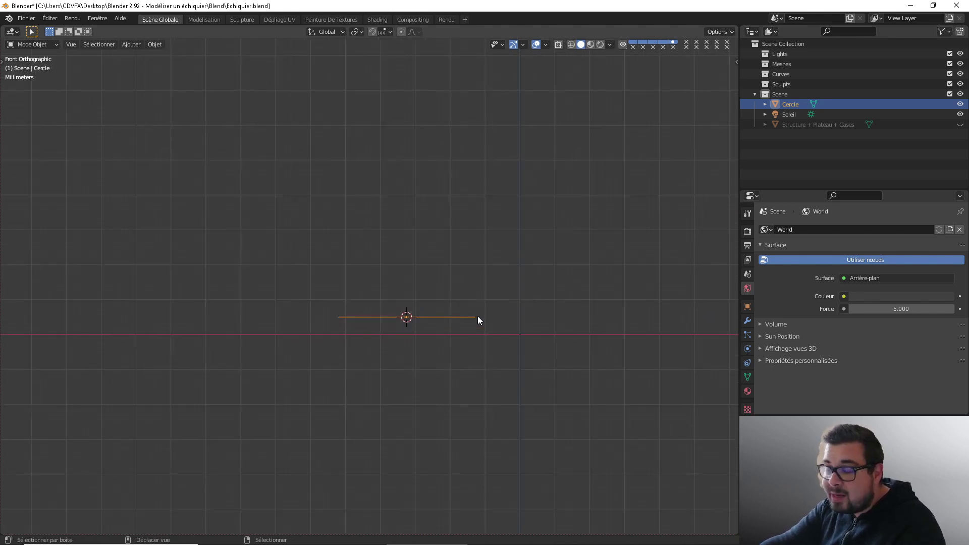
middle_click_drag(477, 317, 366, 307, "shift")
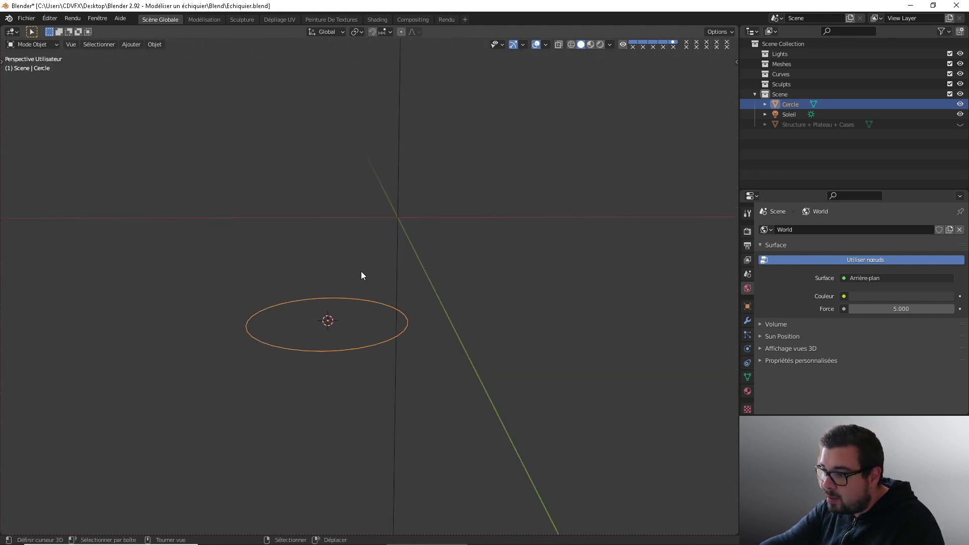
scroll(405, 268, "down", 2)
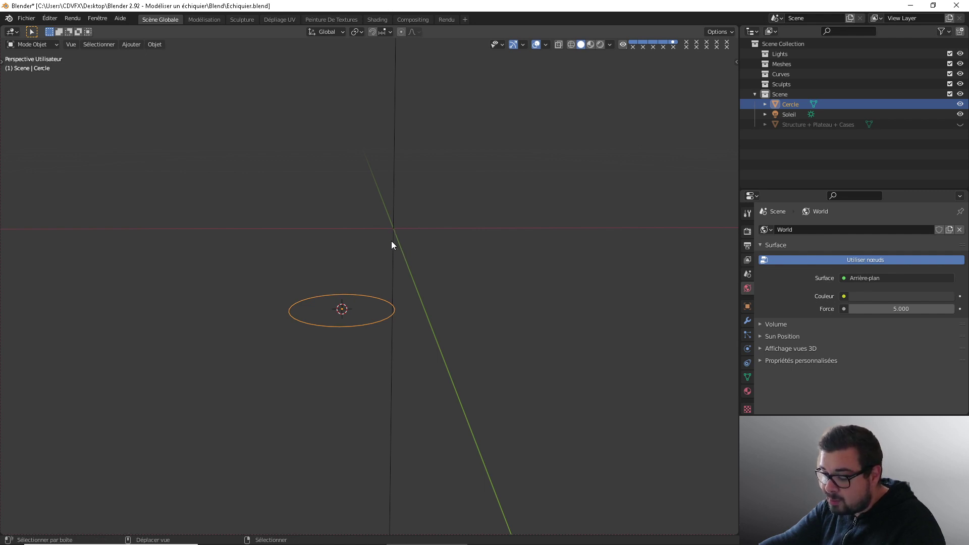
key("shift+c")
middle_click_drag(371, 369, 418, 353)
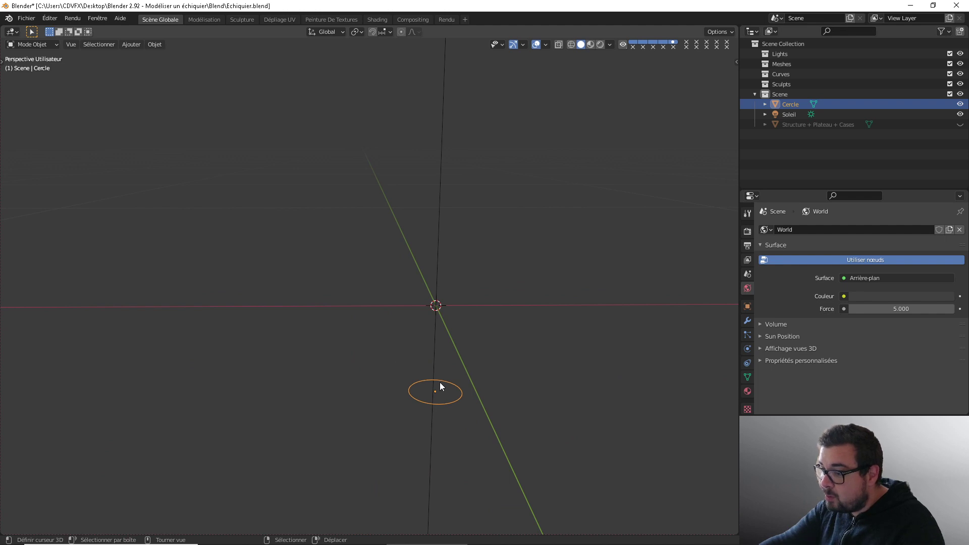
key("shift+s")
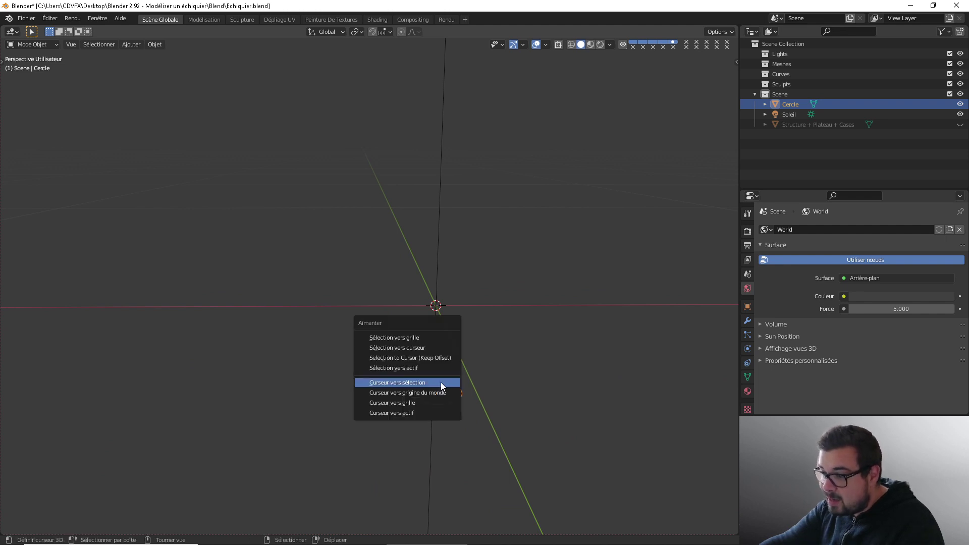
left_click(429, 348)
Step: Examine the profile of the white king's base in the chess piece reference images
key("KP_1")
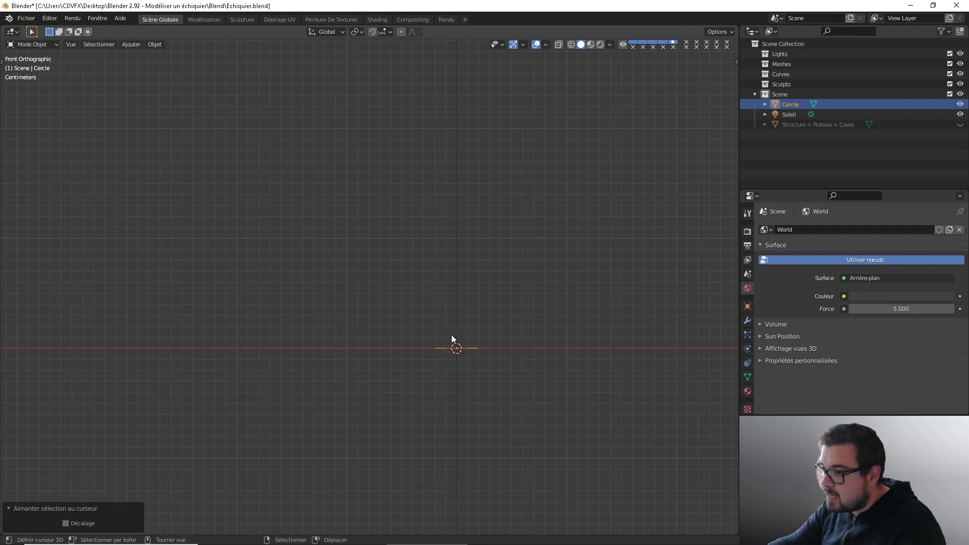
middle_click_drag(454, 317, 391, 329, "shift")
middle_click_drag(396, 258, 398, 304)
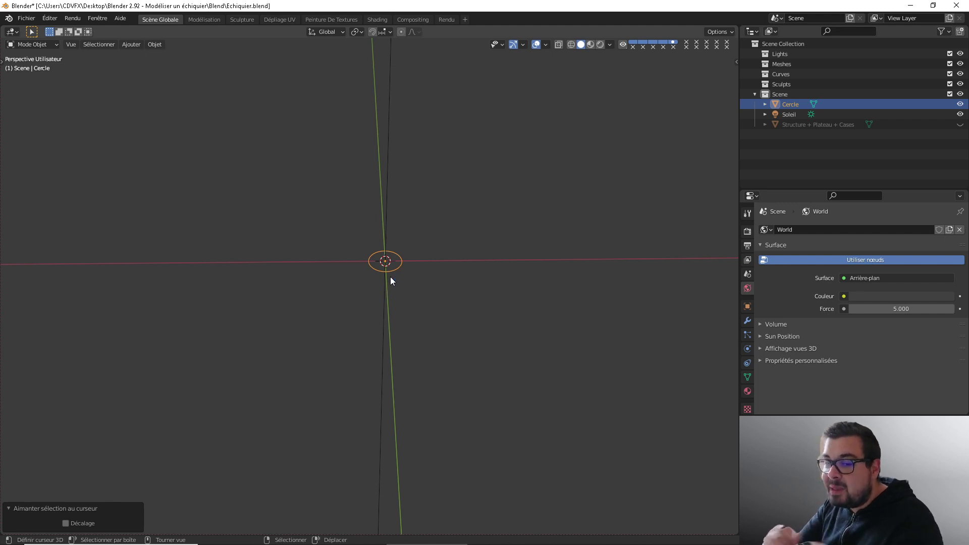
key("KP_1")
scroll(390, 277, "up", 6)
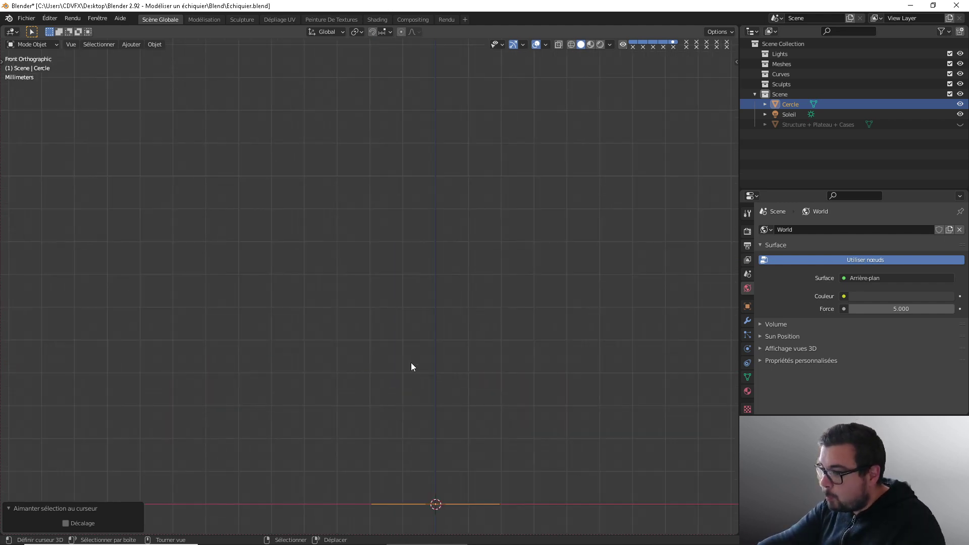
middle_click_drag(456, 440, 410, 286, "shift")
scroll(401, 339, "up", 4)
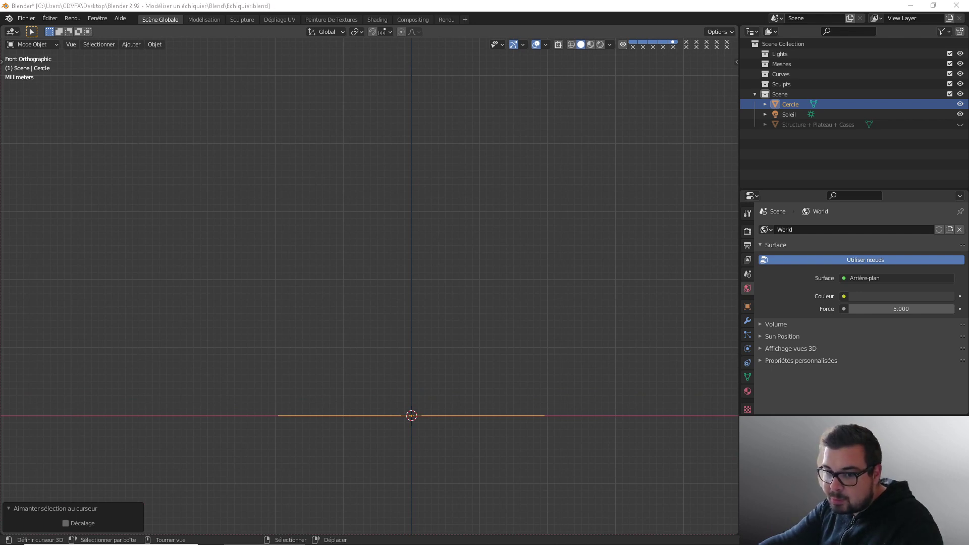
right_click_drag(0, 218, 302, 282)
middle_click_drag(310, 346, 275, 200)
scroll(275, 200, "up", 2)
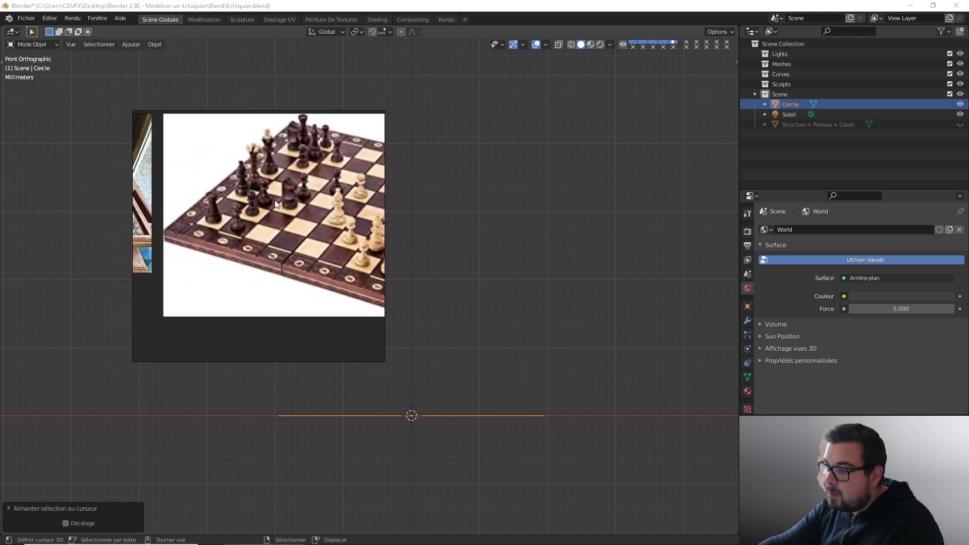
scroll(275, 200, "down", 1)
middle_click_drag(282, 259, 293, 158)
middle_click_drag(299, 262, 264, 169)
middle_click_drag(280, 280, 277, 259)
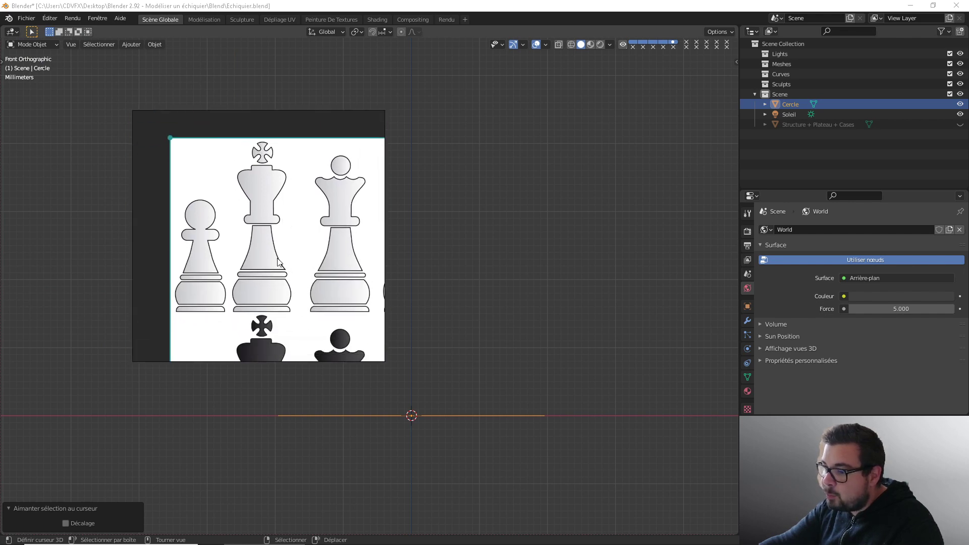
scroll(277, 261, "up", 2)
middle_click_drag(277, 320, 280, 276)
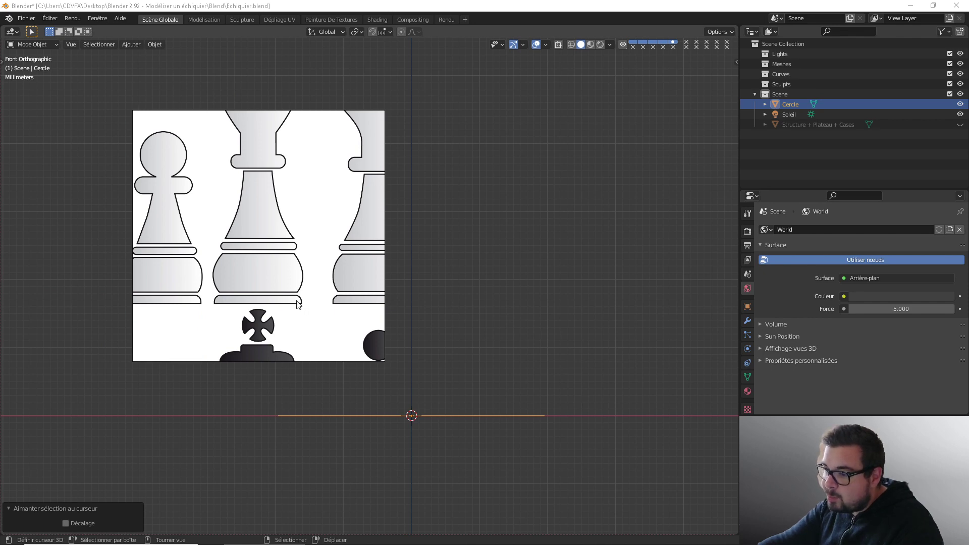
scroll(303, 305, "up", 2)
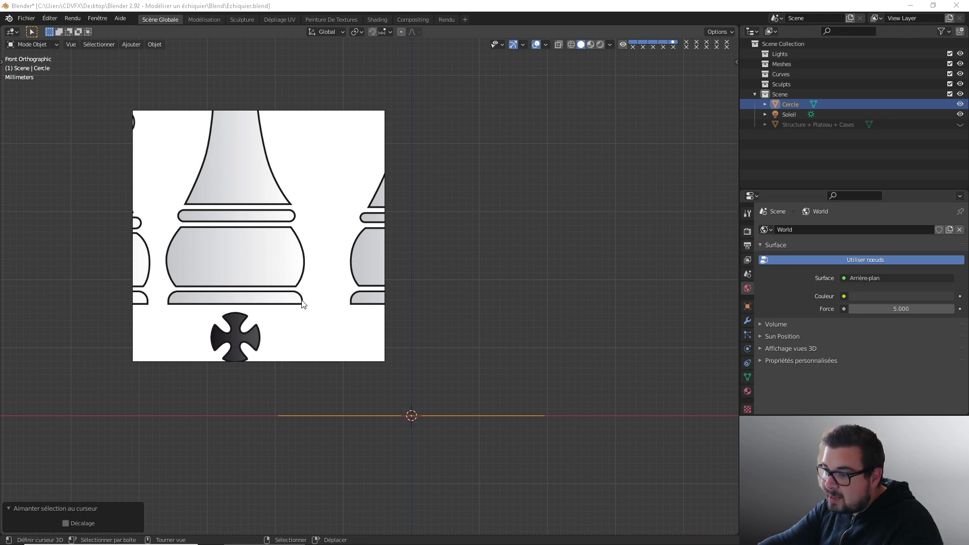
right_click_drag(331, 209, 0, 218)
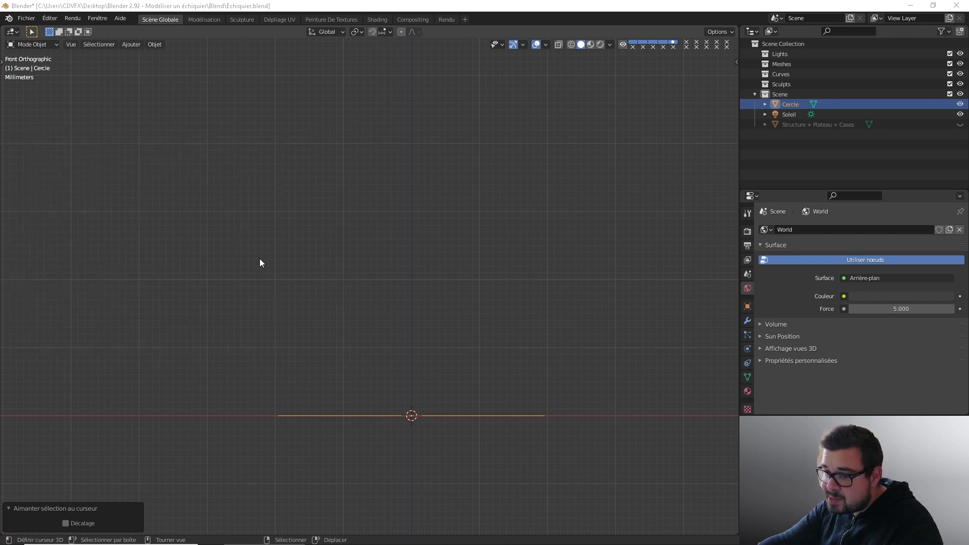
Step: Enable the Screencast Keys display in the 3D viewport
middle_click_drag(500, 377, 463, 304)
key("KP_1")
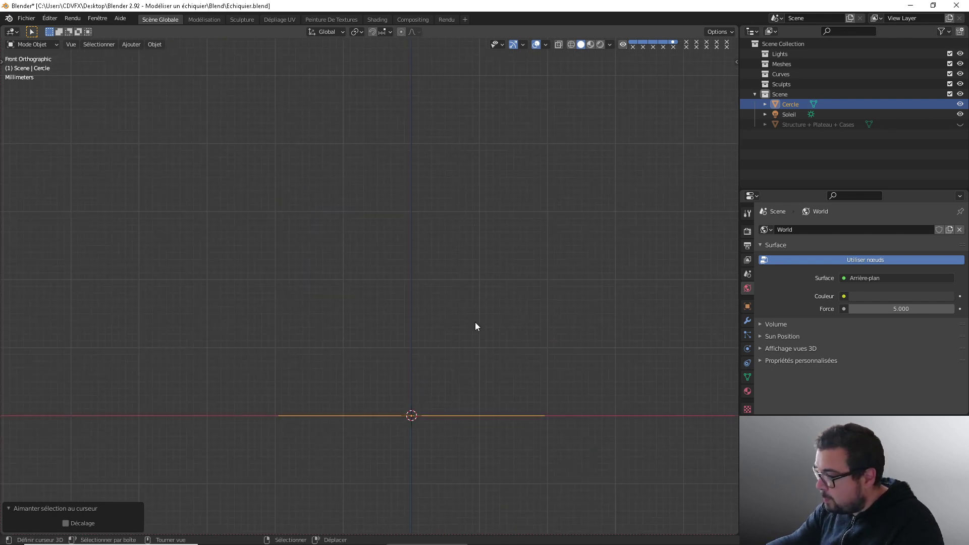
middle_click_drag(463, 345, 425, 270, "shift")
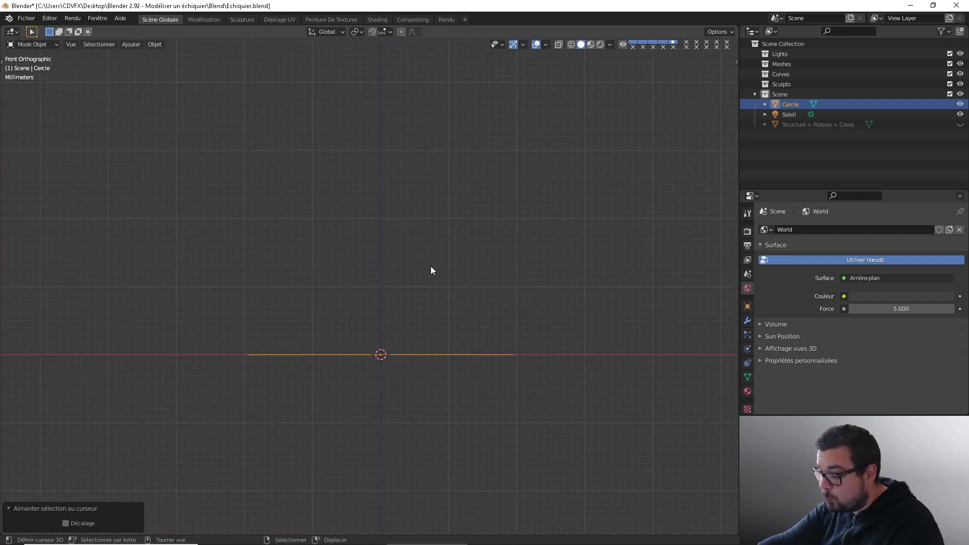
key("n")
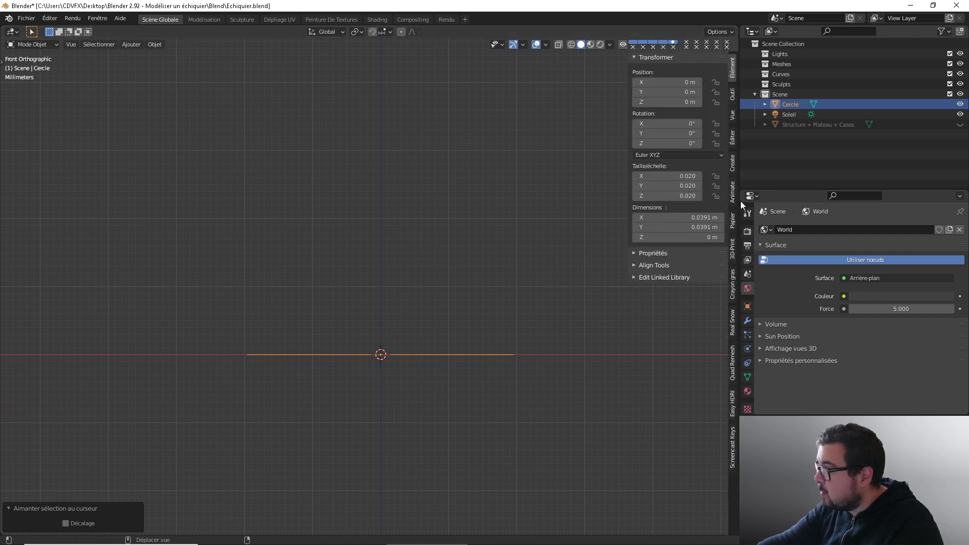
left_click(732, 447)
left_click(642, 57)
key("n")
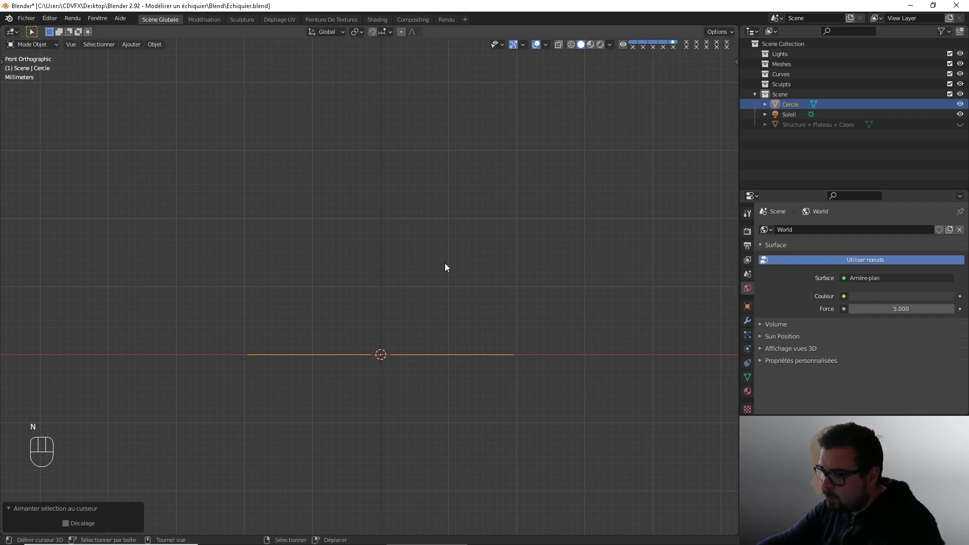
Step: Extrude the circle 0.001 m upward along Z in Edit Mode
middle_click_drag(416, 378, 425, 359, "shift")
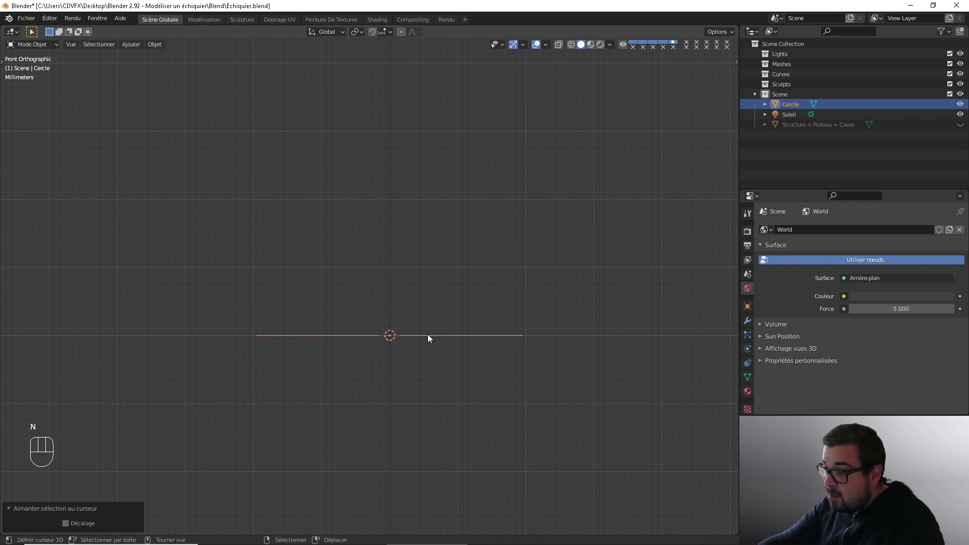
key("z")
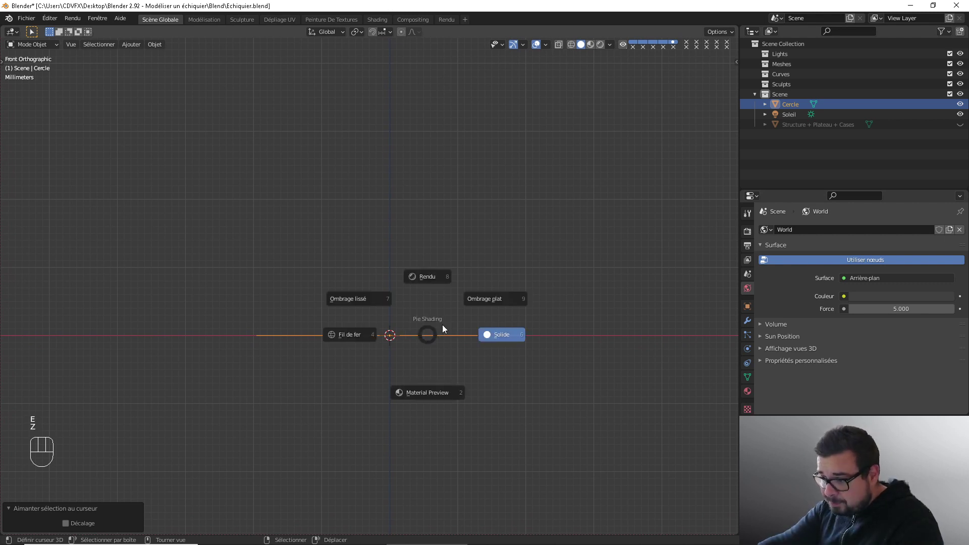
key("Escape")
middle_click_drag(511, 205, 476, 261)
key("Tab")
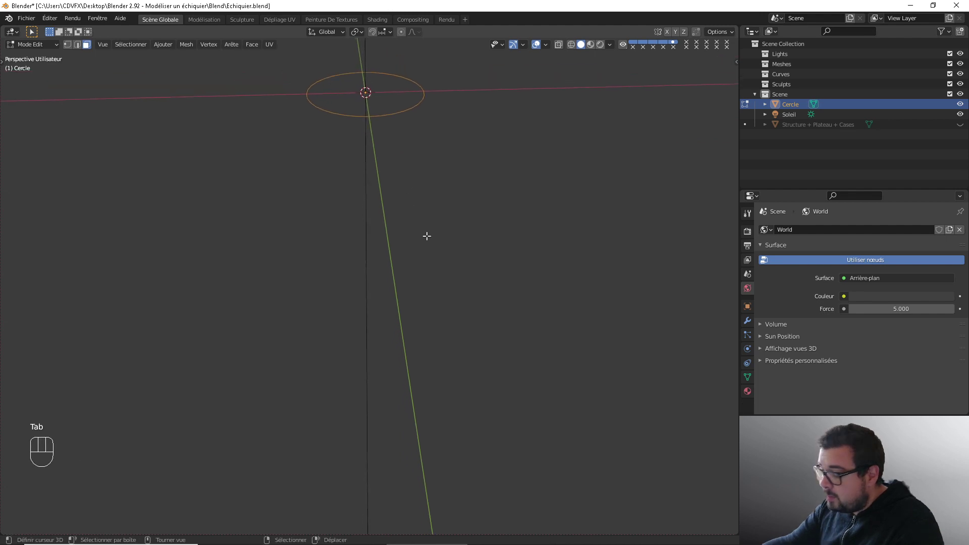
key("KP_1")
key("e")
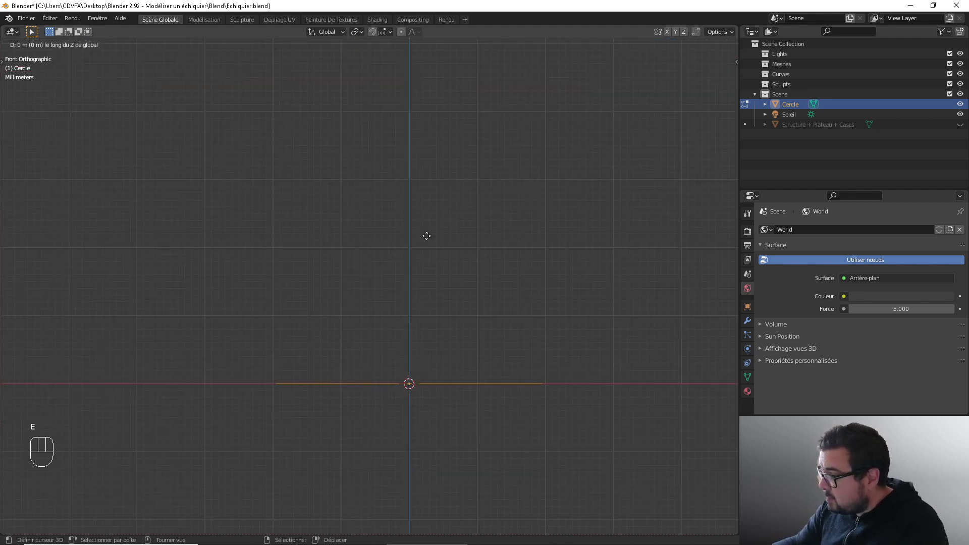
type("0.0")
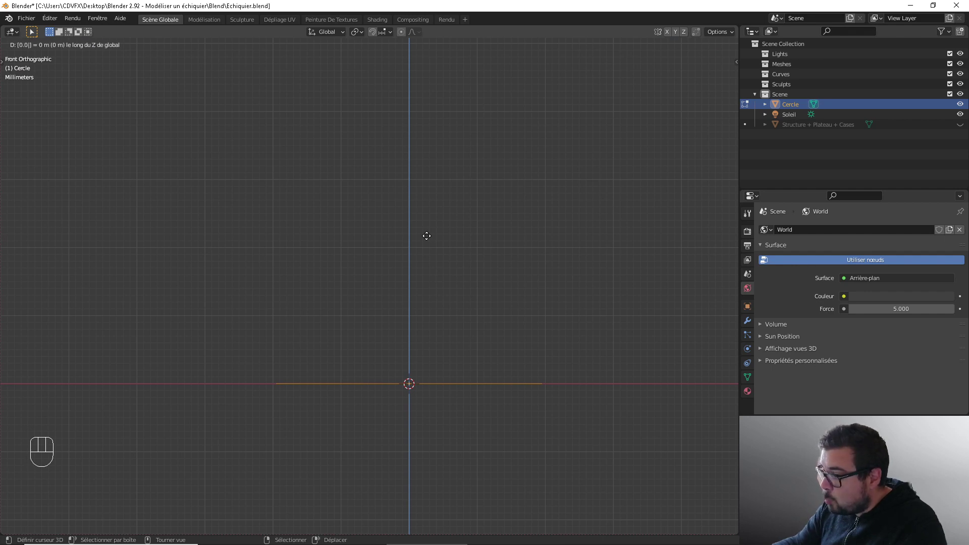
type("01")
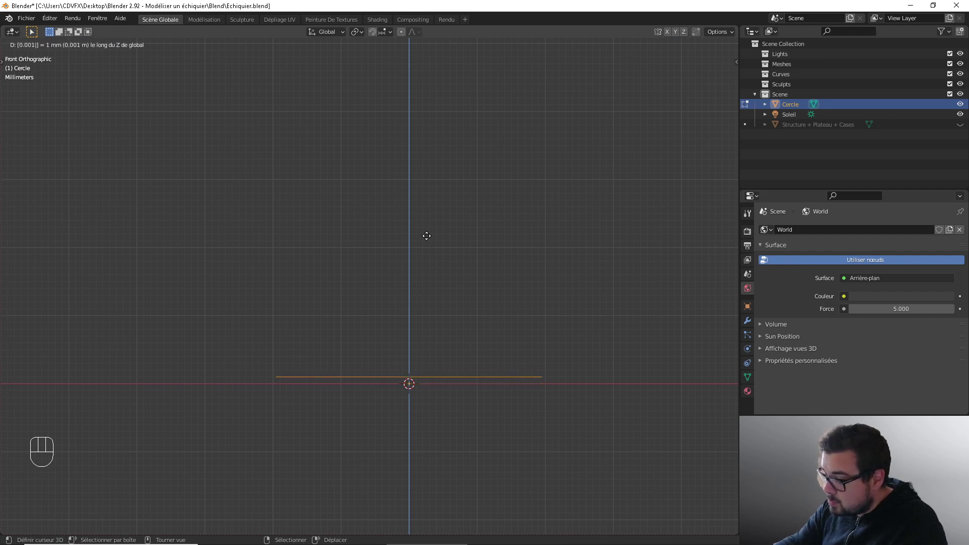
key("Return")
Step: Undo the circle's extrusion, the switch to Edit Mode and the snap to the 3D cursor
mouse_move(468, 231)
middle_mouse_down()
mouse_move(468, 264)
mouse_move(468, 248)
middle_mouse_up()
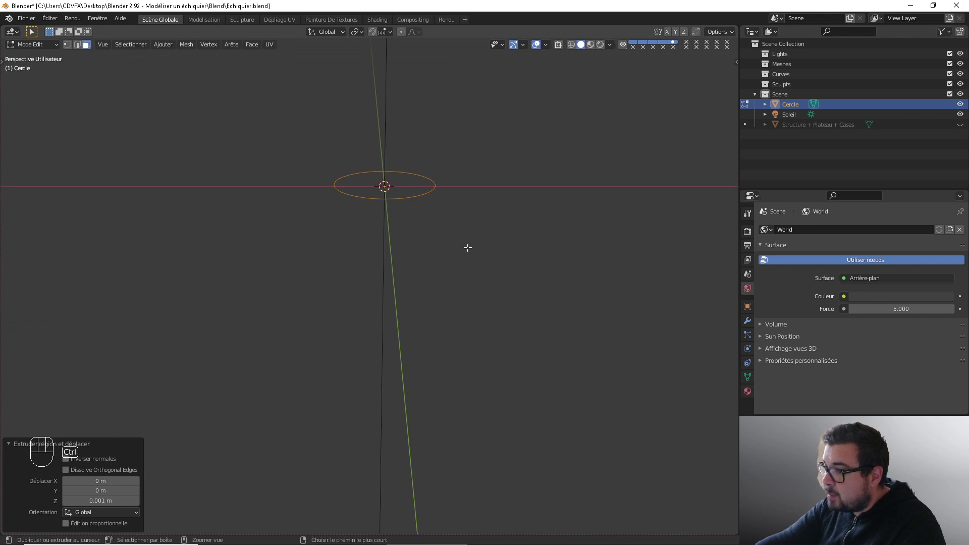
key("ctrl+z")
key("ctrl+z")
key("ctrl+z")
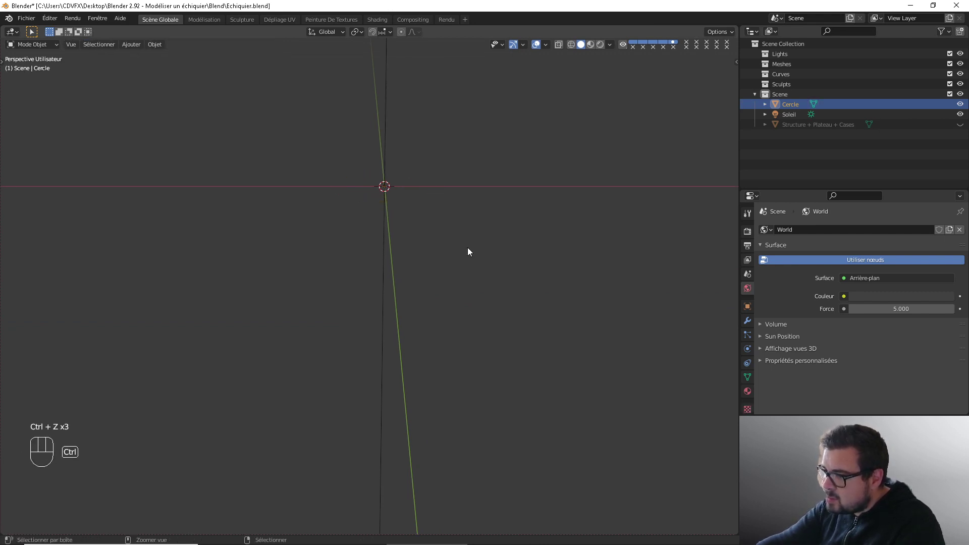
Step: Snap the selected circle to the 3D cursor at the world origin
middle_click_drag(426, 177, 423, 220)
key("shift+s")
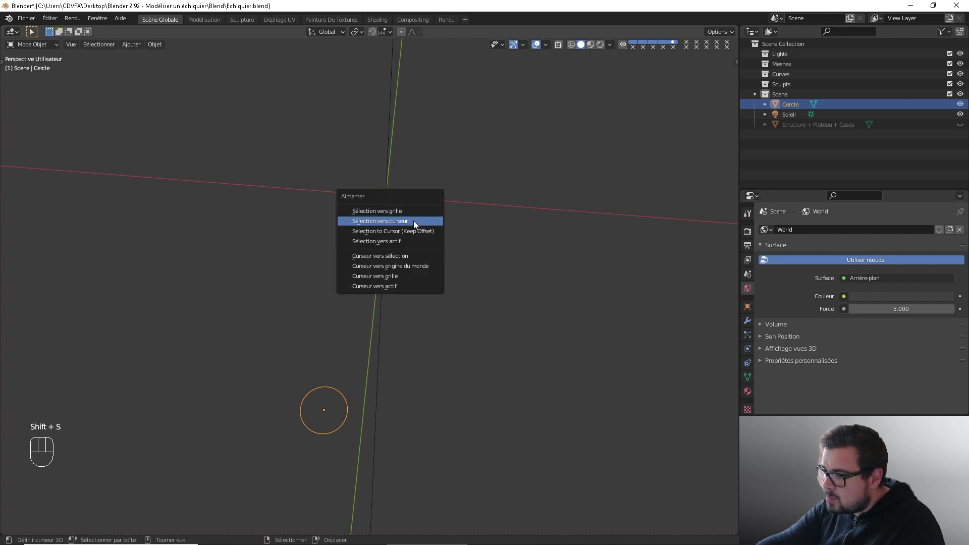
left_click(413, 222)
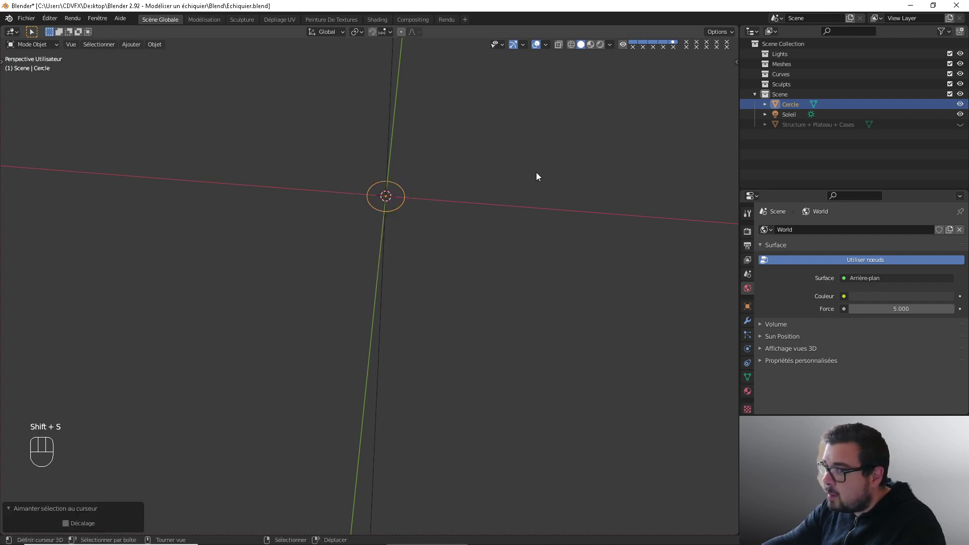
Step: Open the circle for mesh editing in edge select mode and look at it from the front
scroll(200, 97, "up", 1)
key("Tab")
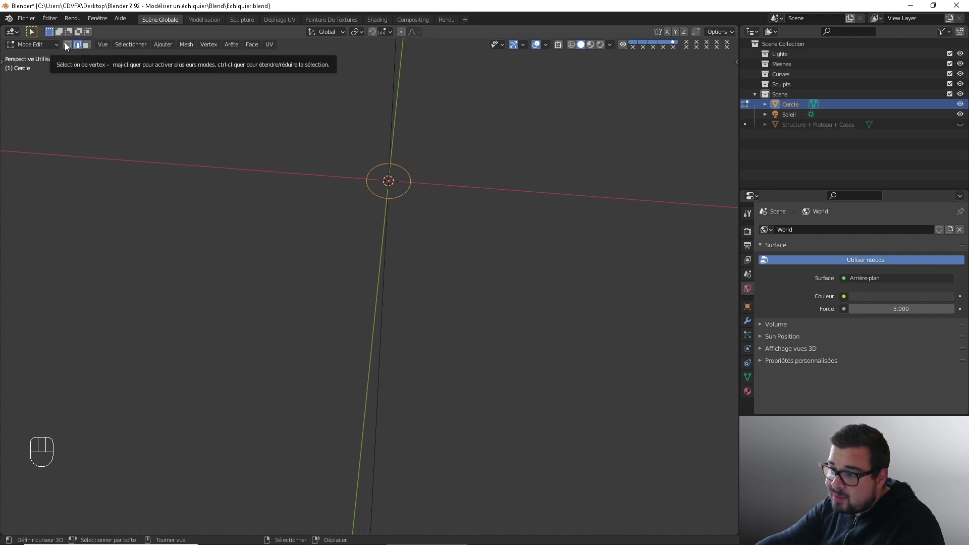
key("KP_1")
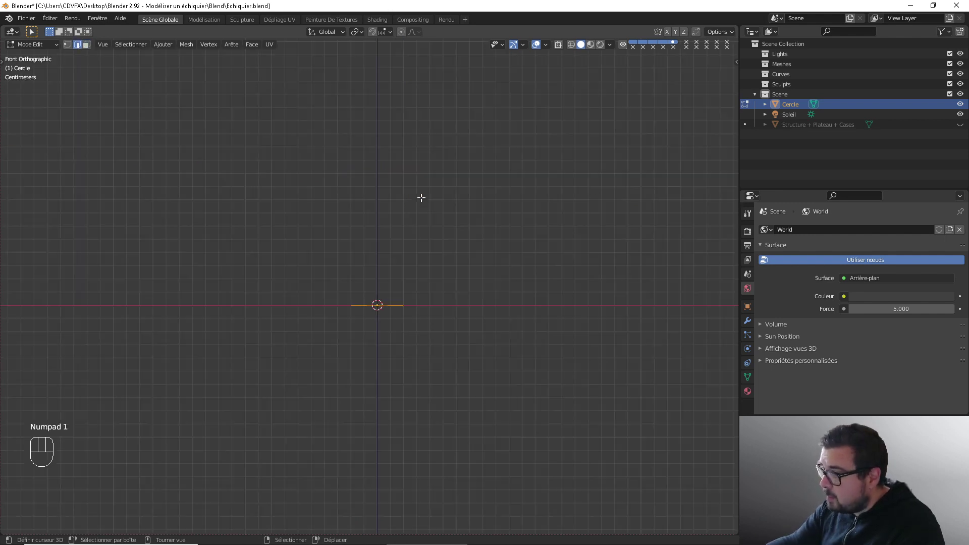
Step: Try extruding the circle's edges 0.001 m upward along Z, and undo the extrusion
type("e")
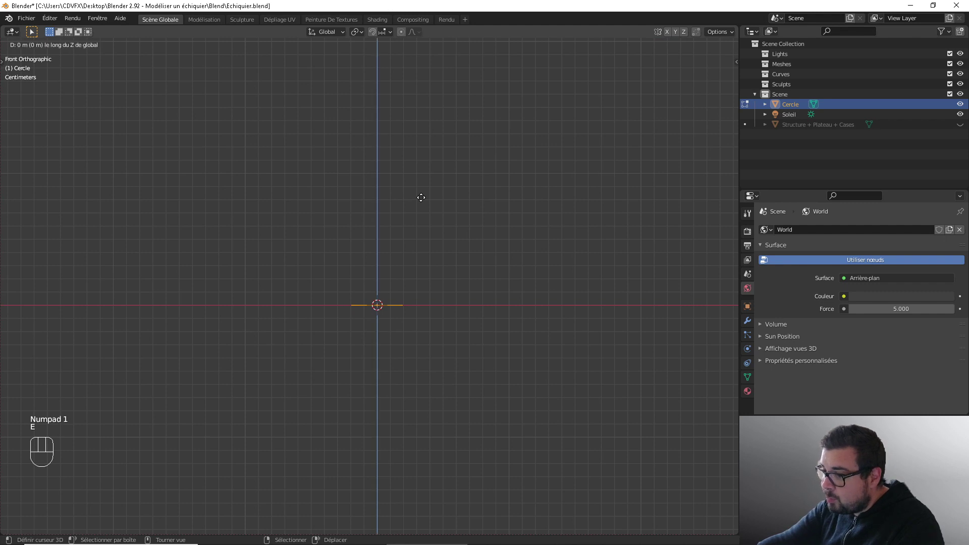
type("0.001")
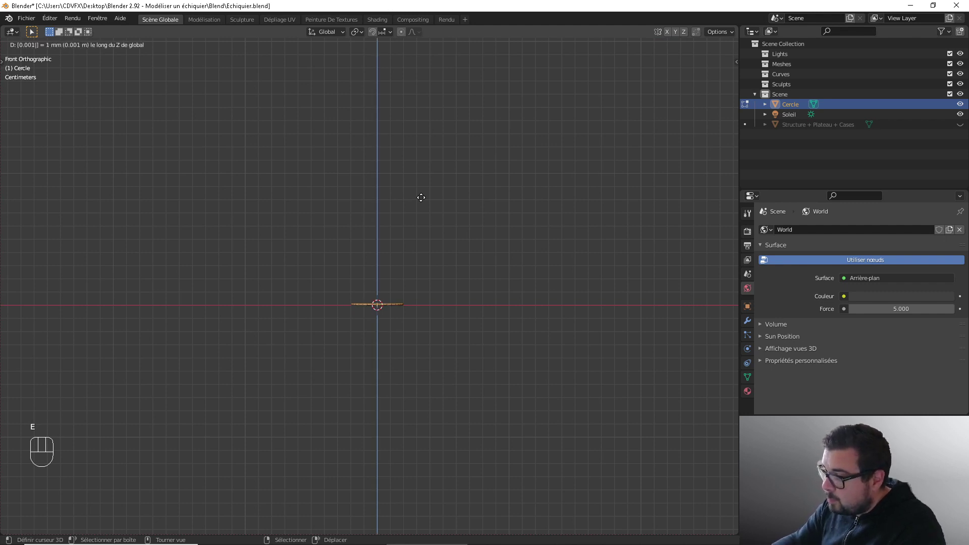
key("Return")
key("KP_Decimal")
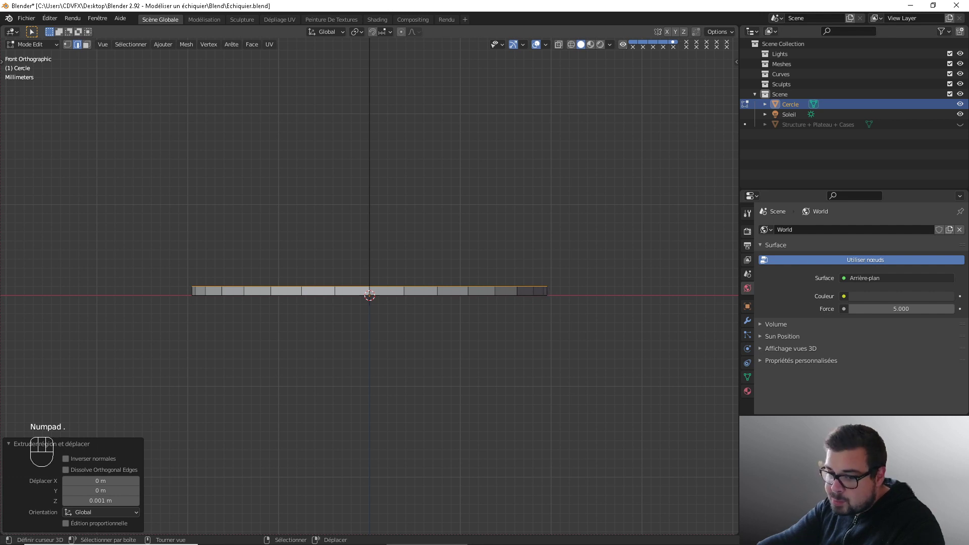
key("ctrl+z")
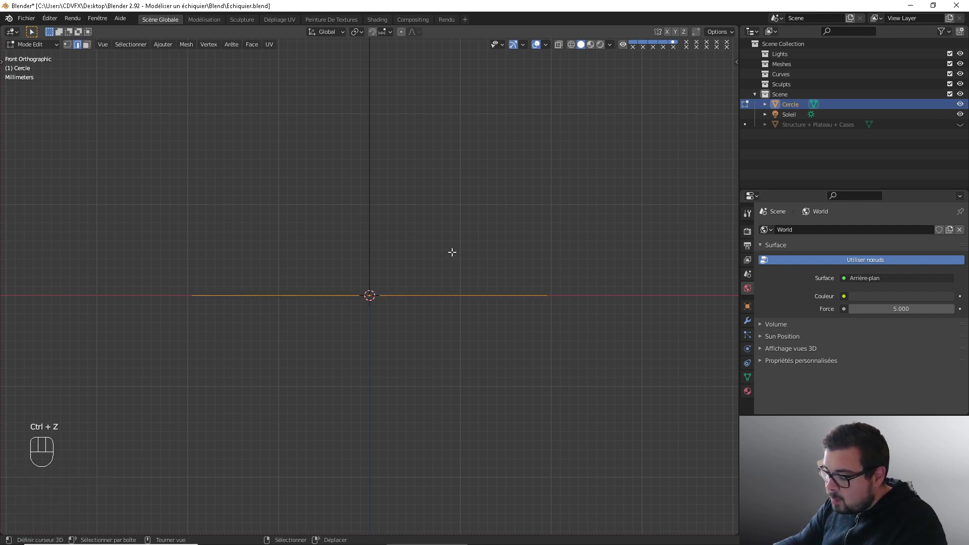
type("gz0.0")
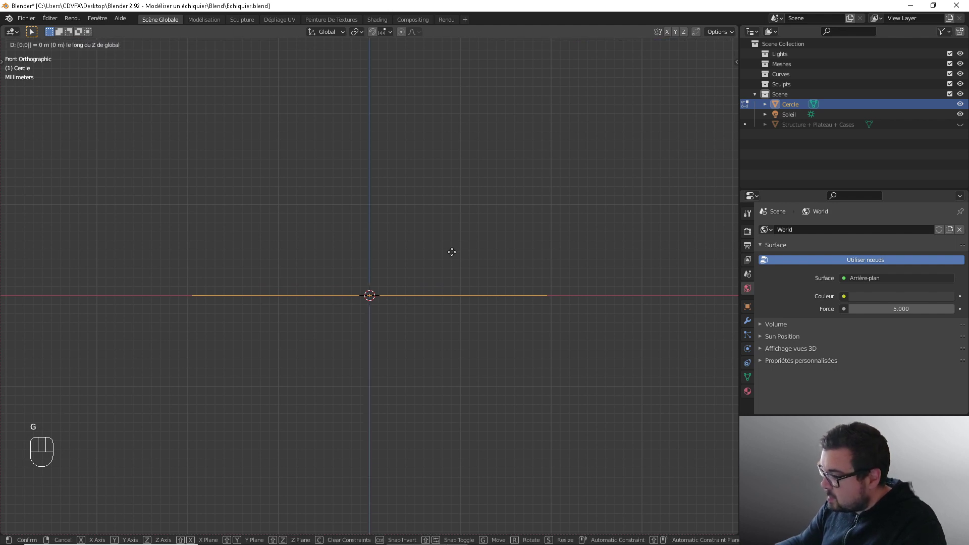
type("02")
key("BackSpace")
key("Return")
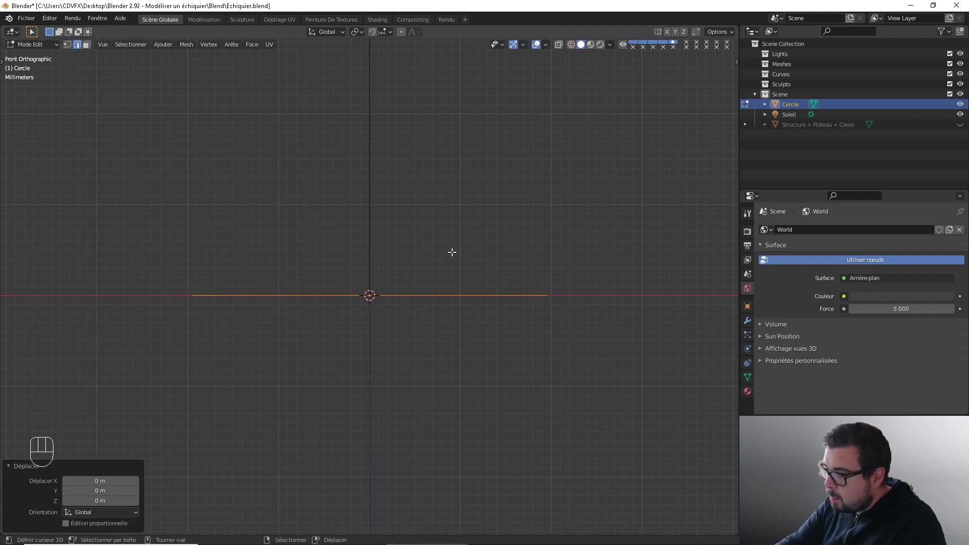
Step: Extrude the circle's edges 0.002 m upward along Z and return to Object Mode
type("ez")
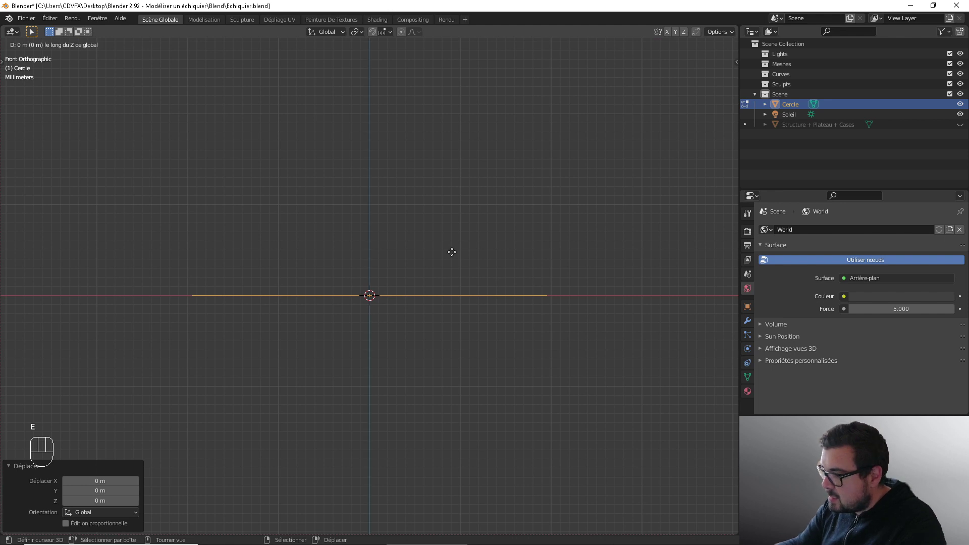
type("0.002")
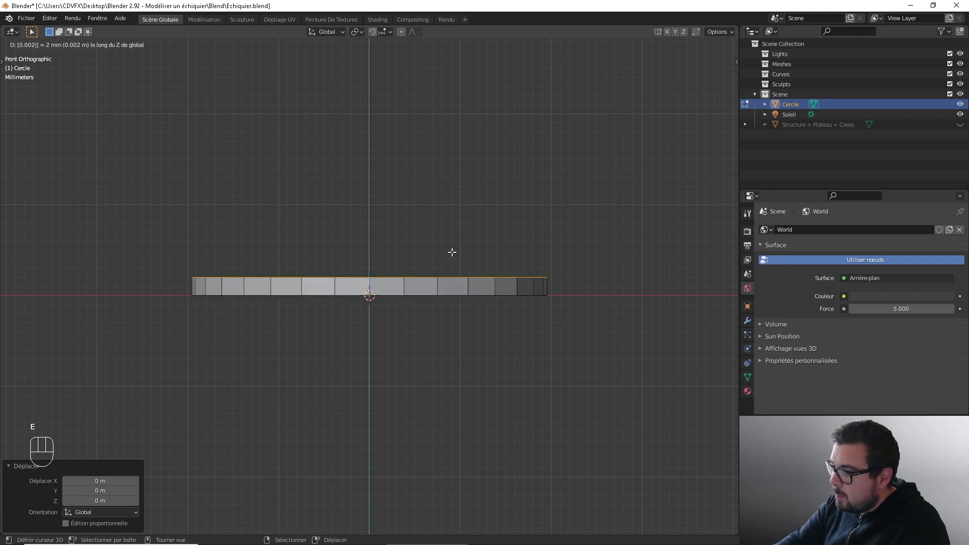
key("Return")
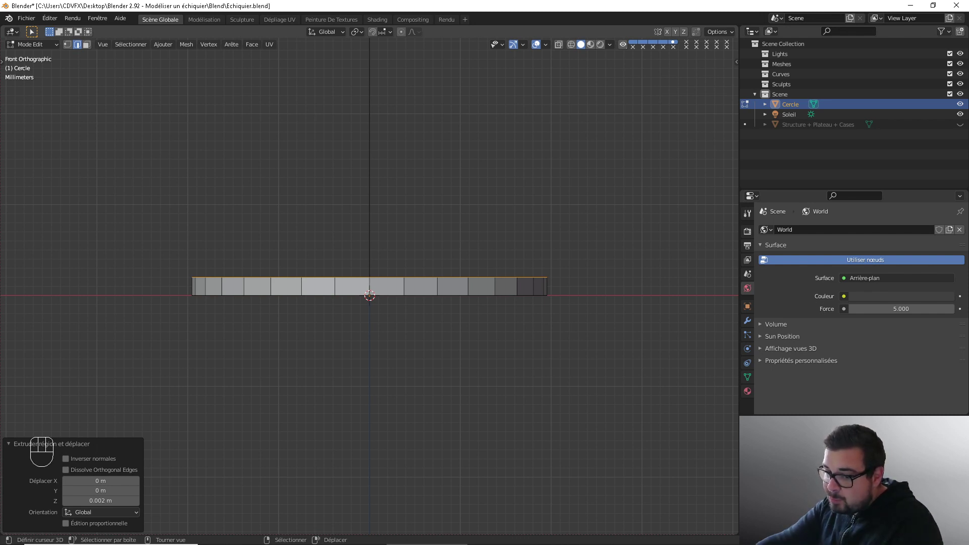
key("Tab")
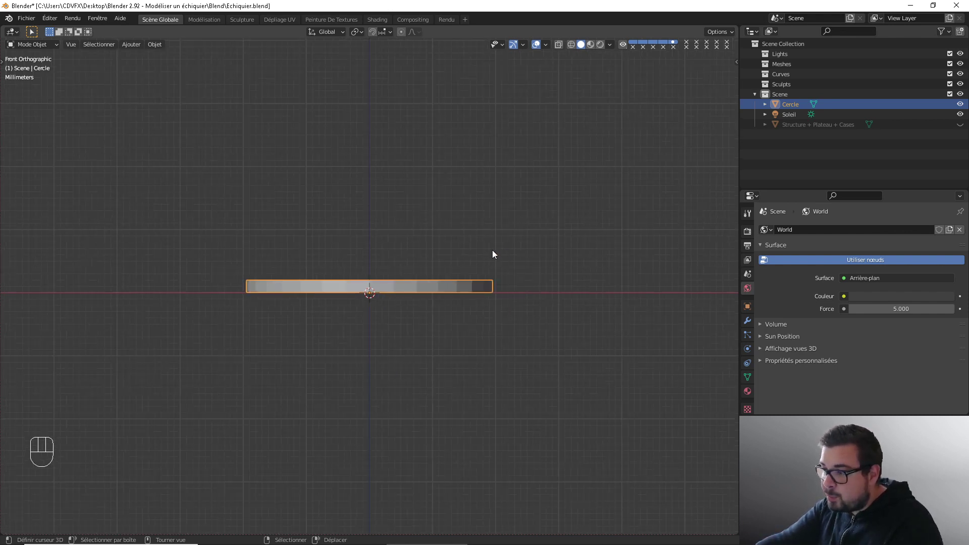
Step: Add a UV sphere at the world origin and show it in the front view
middle_click_drag(491, 253, 491, 268)
key("shift+a")
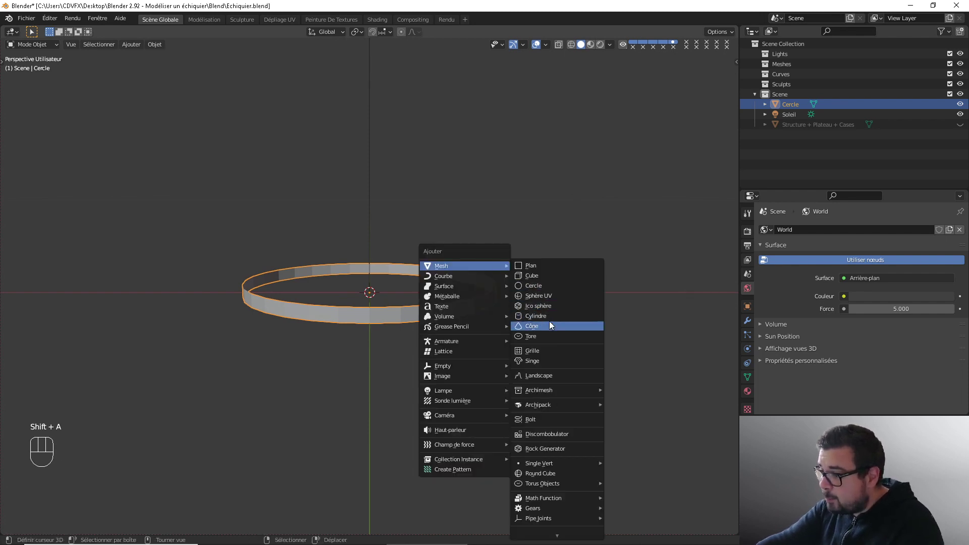
left_click(550, 296)
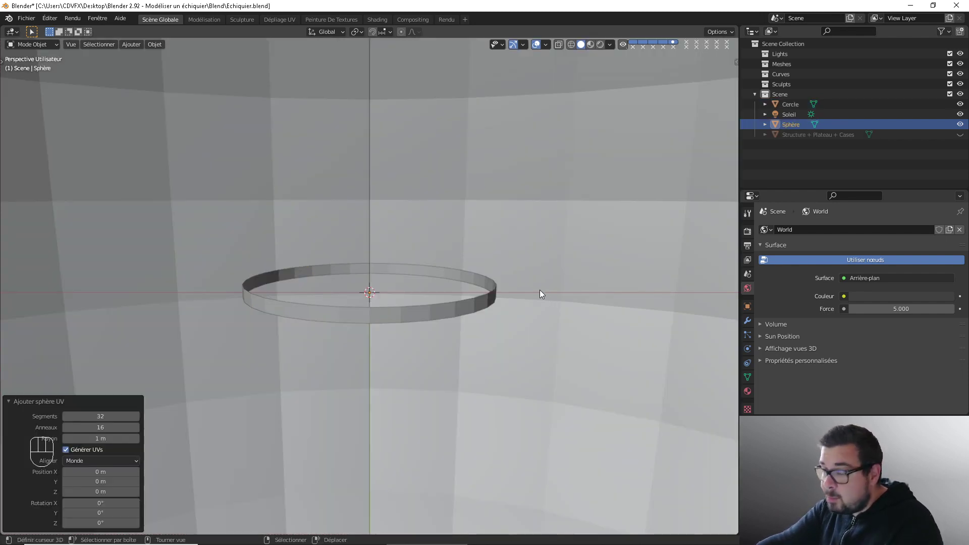
key("KP_1")
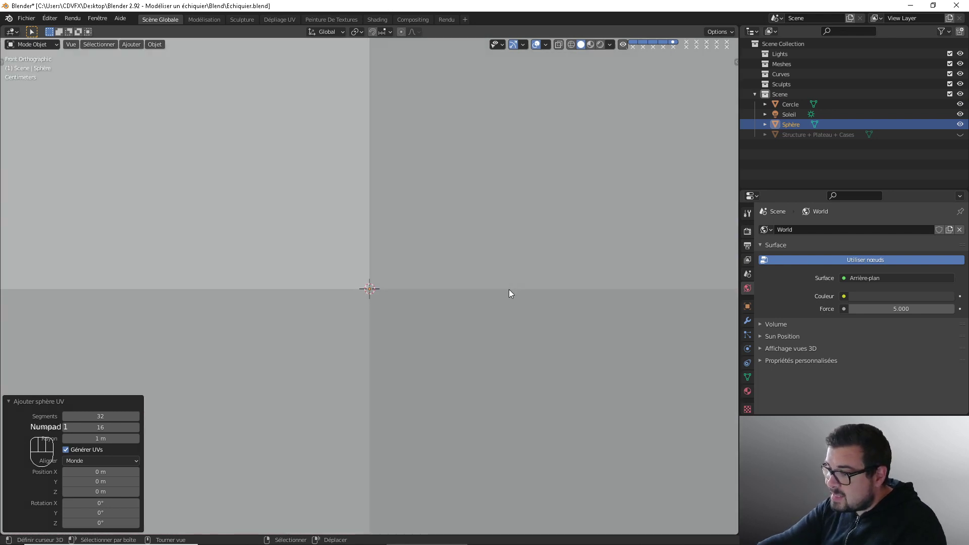
scroll(508, 295, "down", 6)
Step: Scale the sphere down by about 0.06 and again by about 0.29, close to the ring's width
key("s")
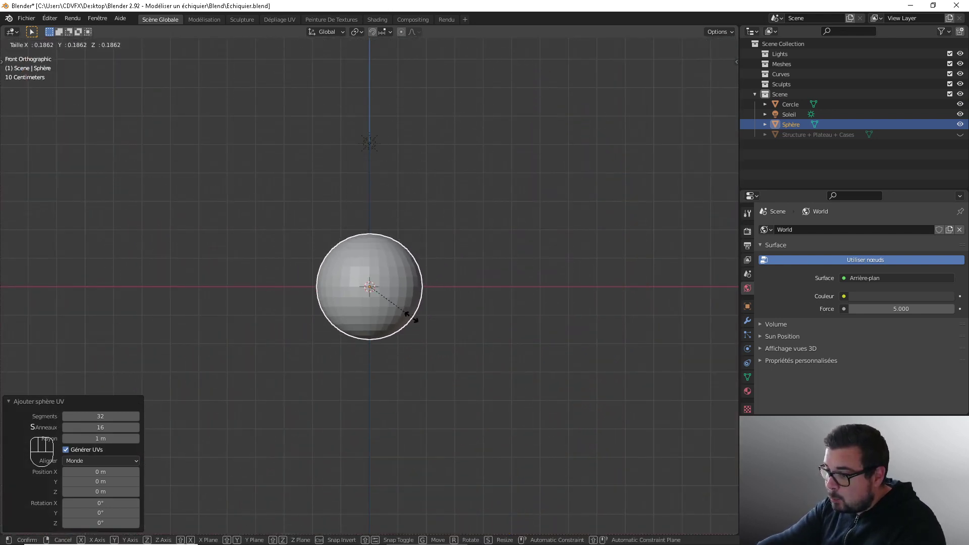
left_click(379, 296)
scroll(390, 306, "up", 4)
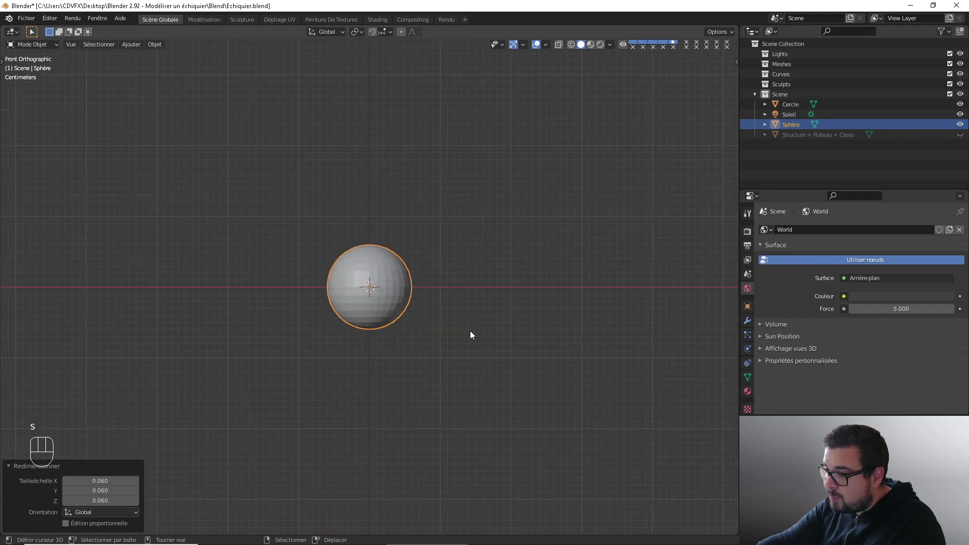
key("s")
left_click(398, 305)
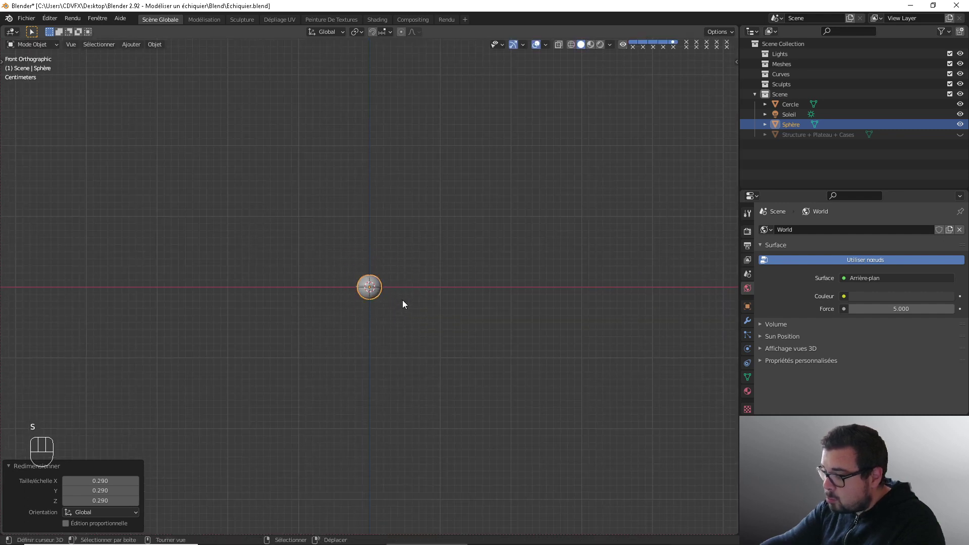
Step: Move the sphere up along Z by about 0.0103 m so its lower part intersects the ring
key("KP_1")
scroll(403, 303, "up", 5)
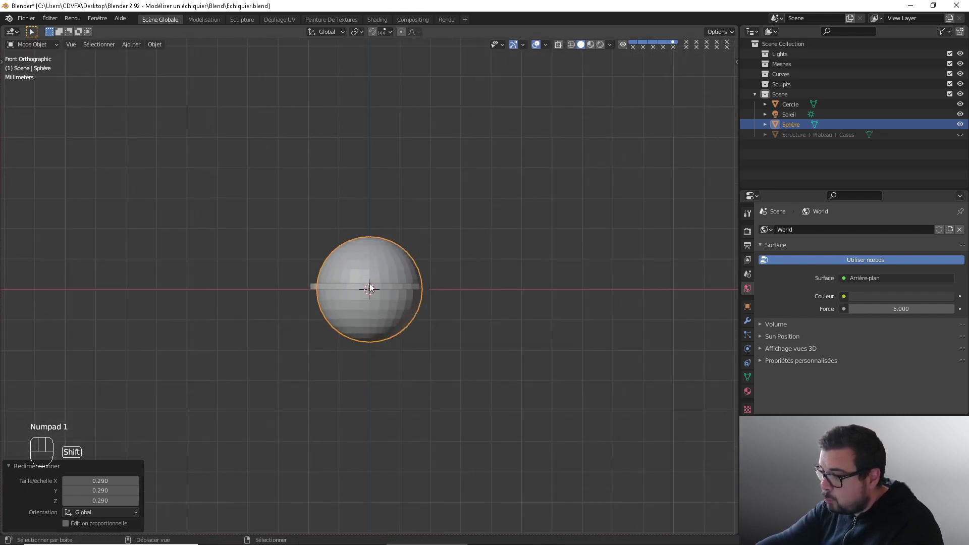
scroll(370, 287, "up", 5)
key("g")
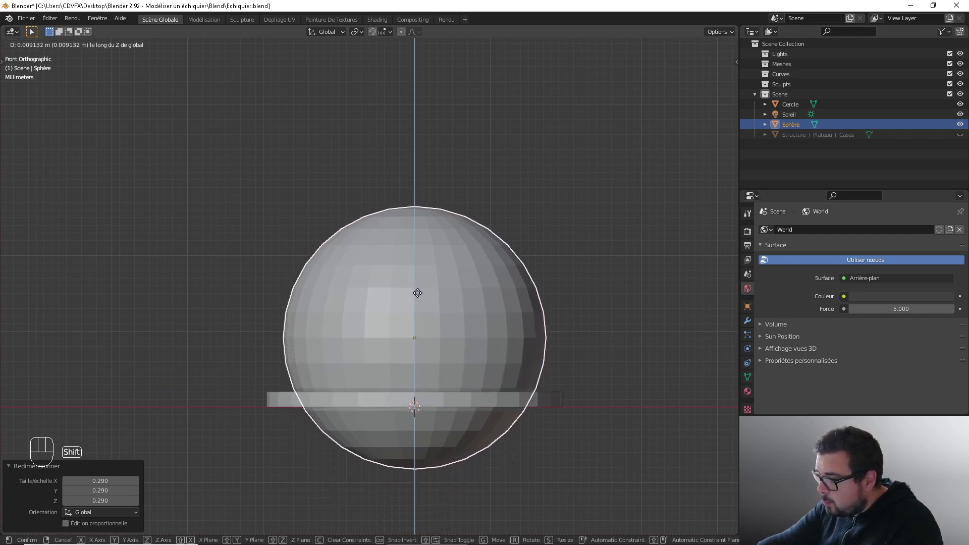
left_click(427, 215)
Step: Enlarge the sphere by a factor of about 1.176 and set the X scale factor to 1.180
key("s")
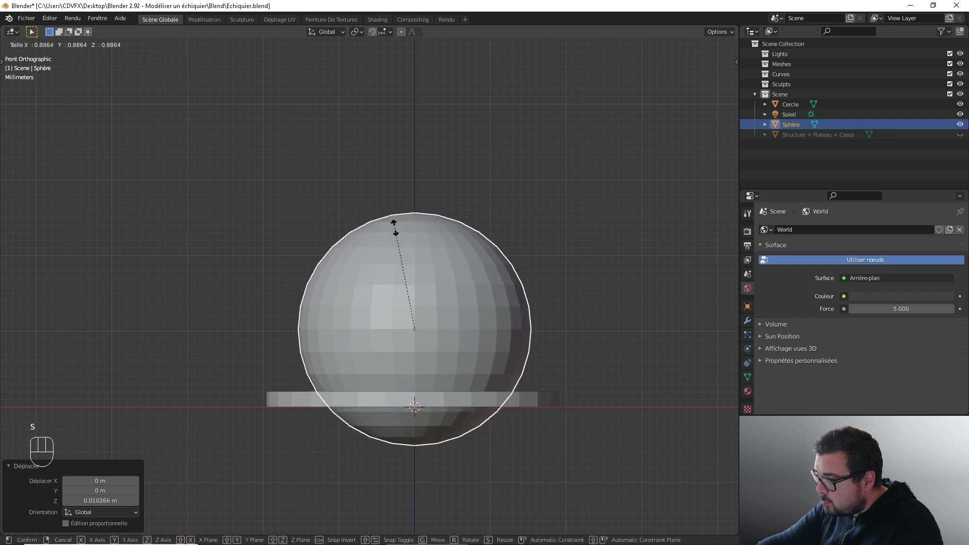
left_click(285, 258)
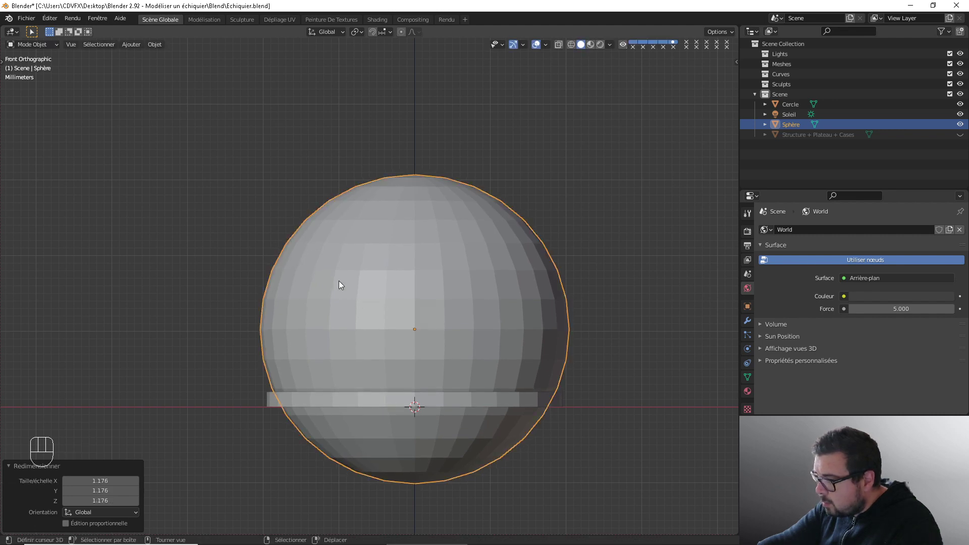
left_click(114, 481)
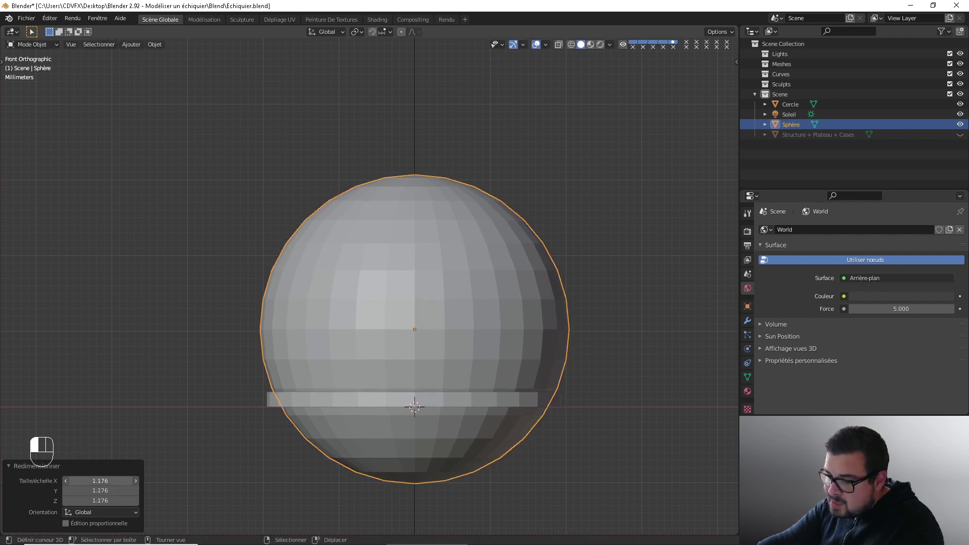
type("1")
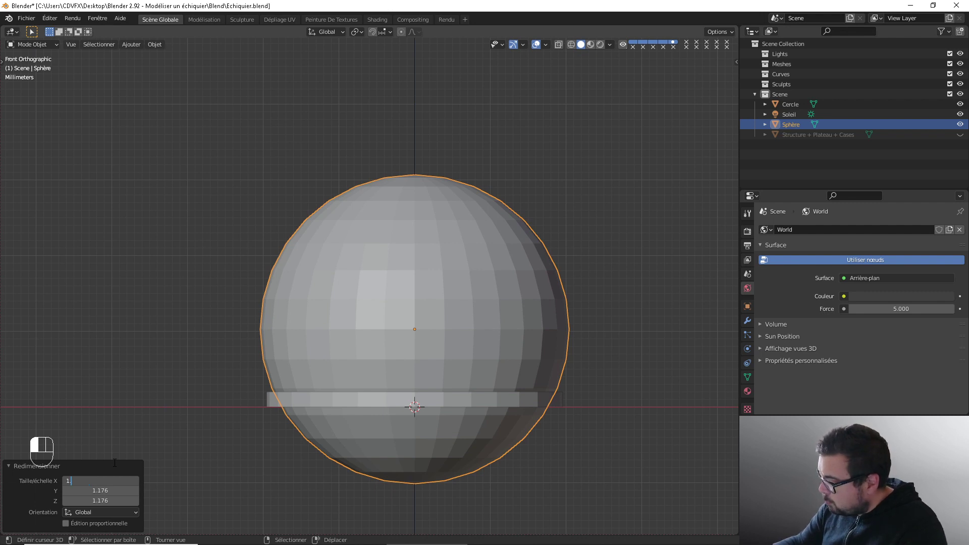
key("Return")
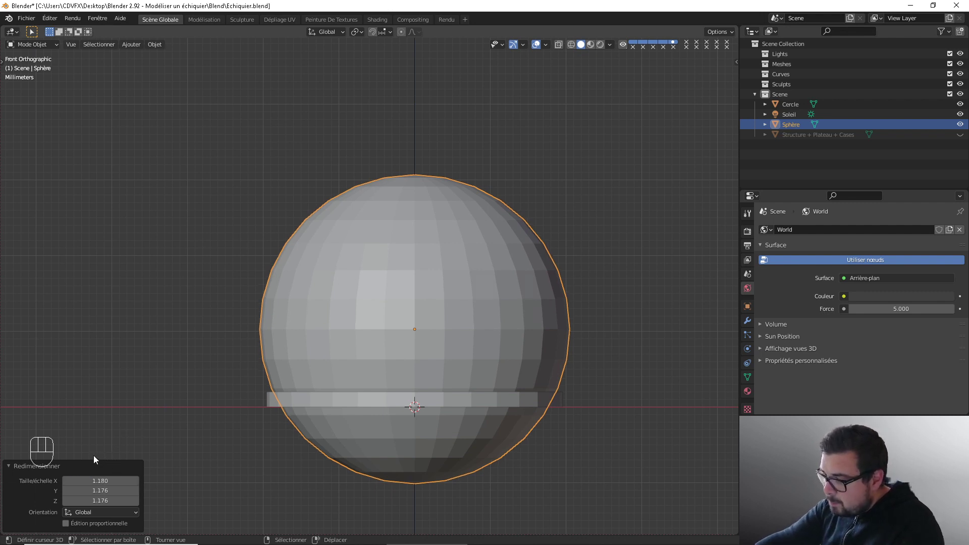
Step: Set the Y and Z factors of the sphere's last scaling to 1.180
left_click(100, 491)
type("1")
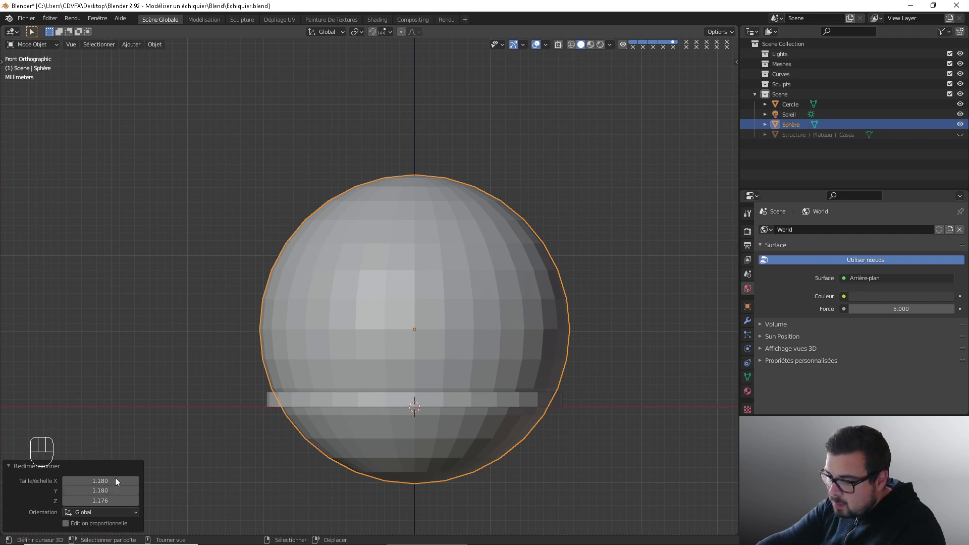
key("Tab")
type("1.18")
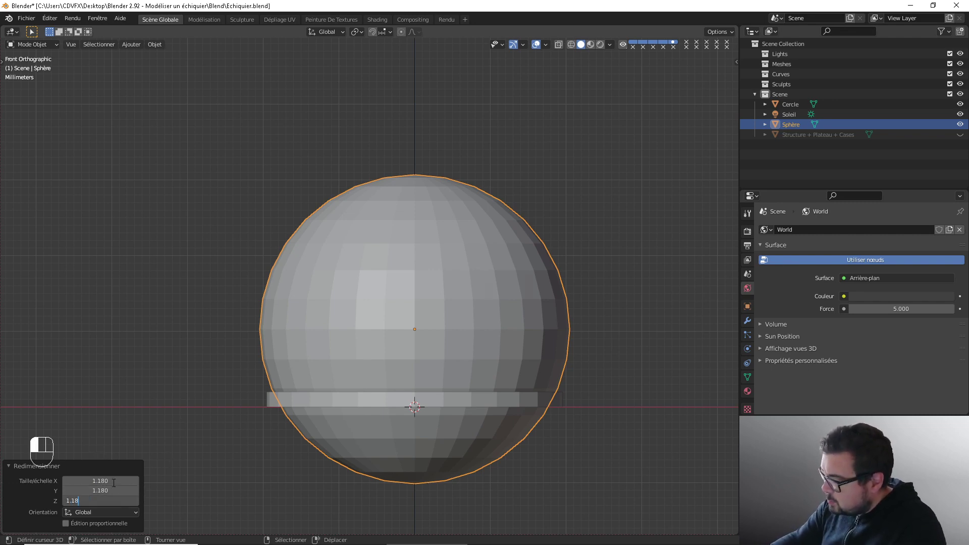
key("Return")
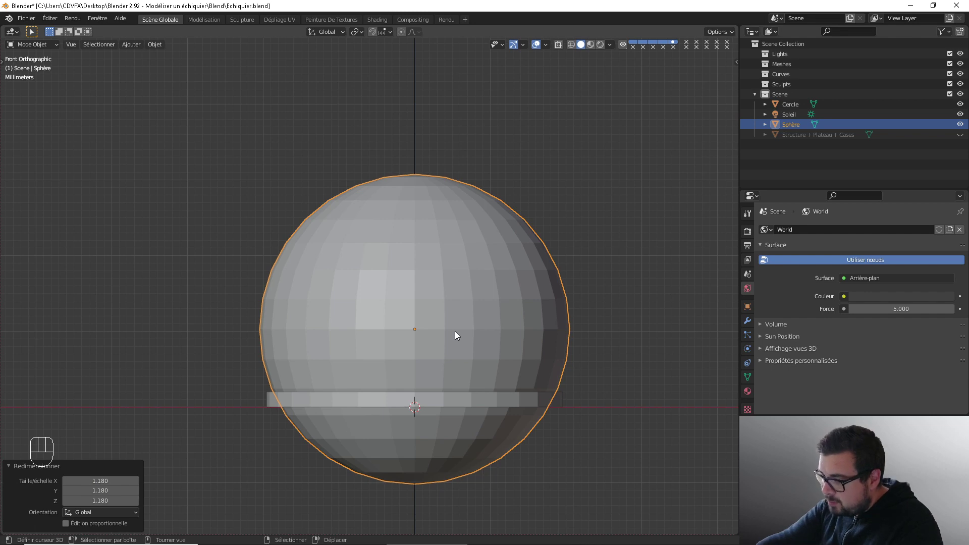
mouse_move(457, 346)
middle_mouse_down()
mouse_move(453, 375)
mouse_move(462, 347)
middle_mouse_up()
key("KP_1")
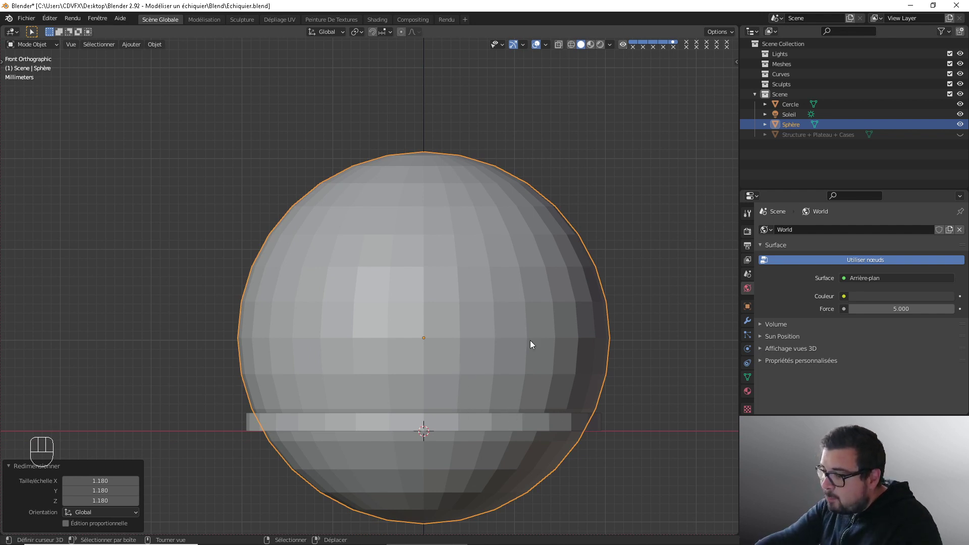
Step: Delete all faces of the sphere except the four face loops around its middle, just above the ring
scroll(522, 323, "down", 2)
key("Tab")
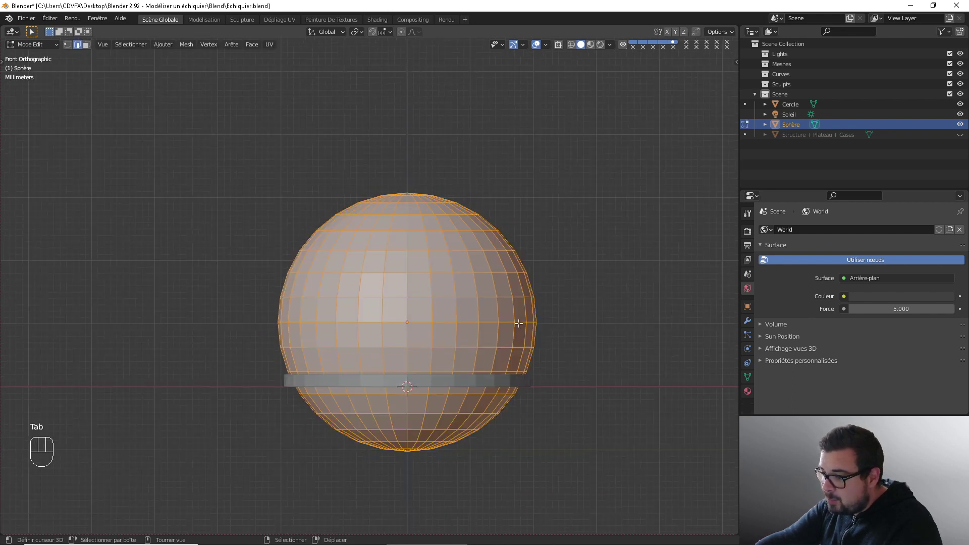
key("3")
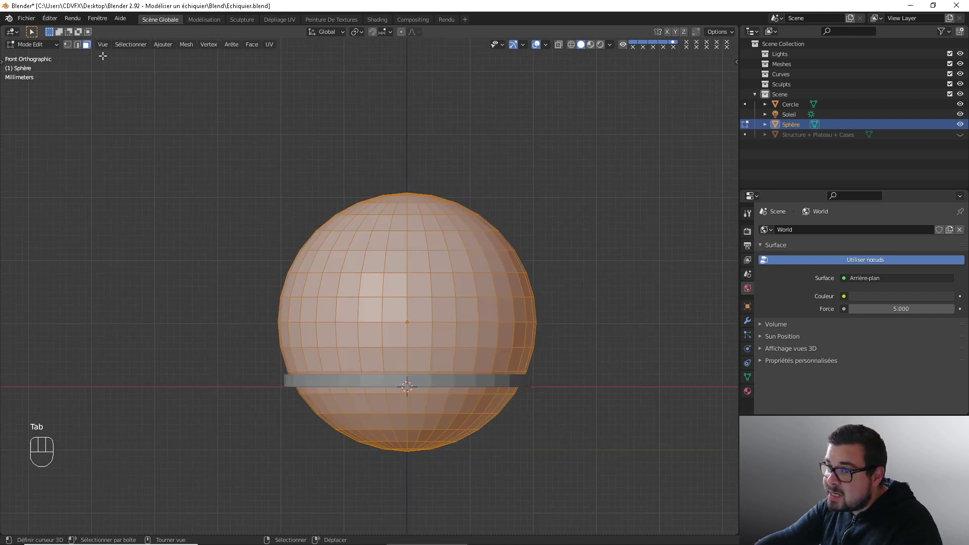
key("a")
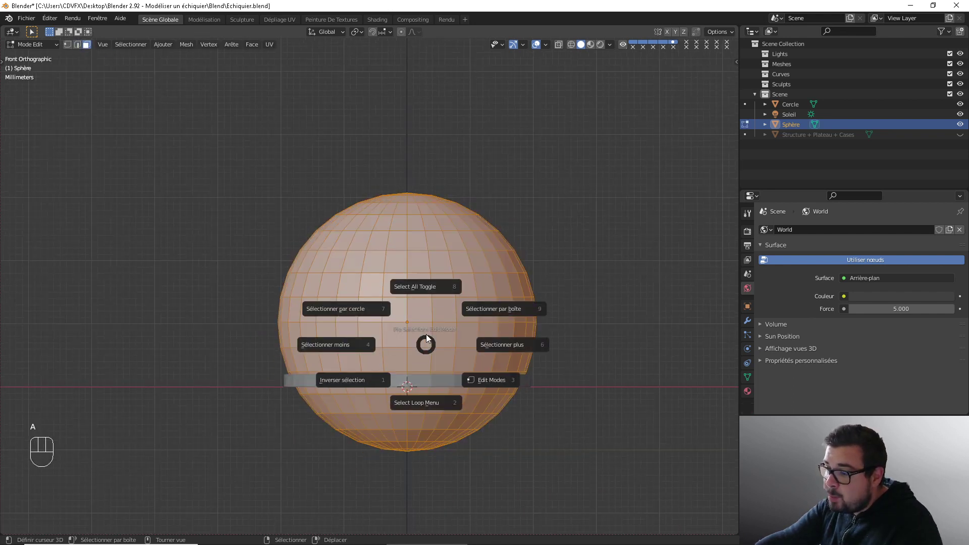
left_click(428, 288)
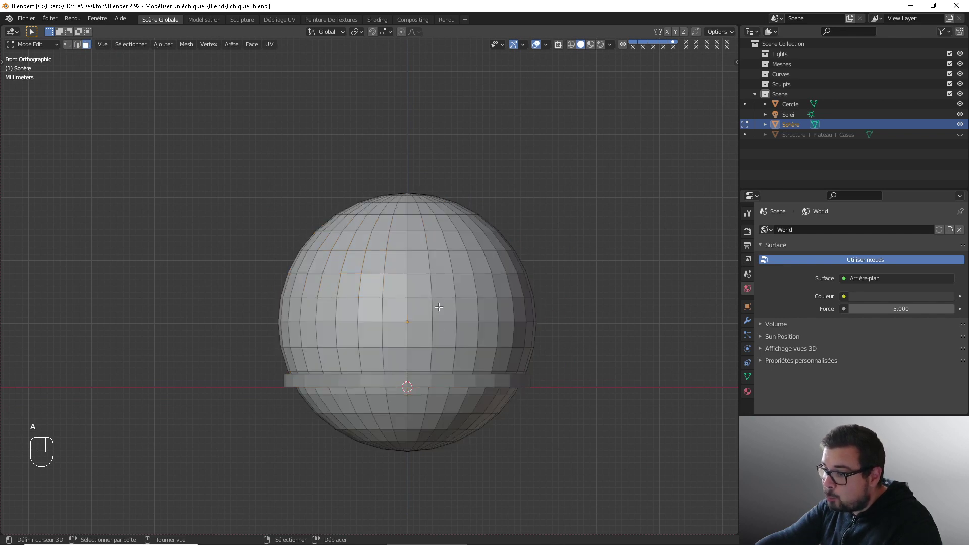
left_click(407, 359, "alt+shift")
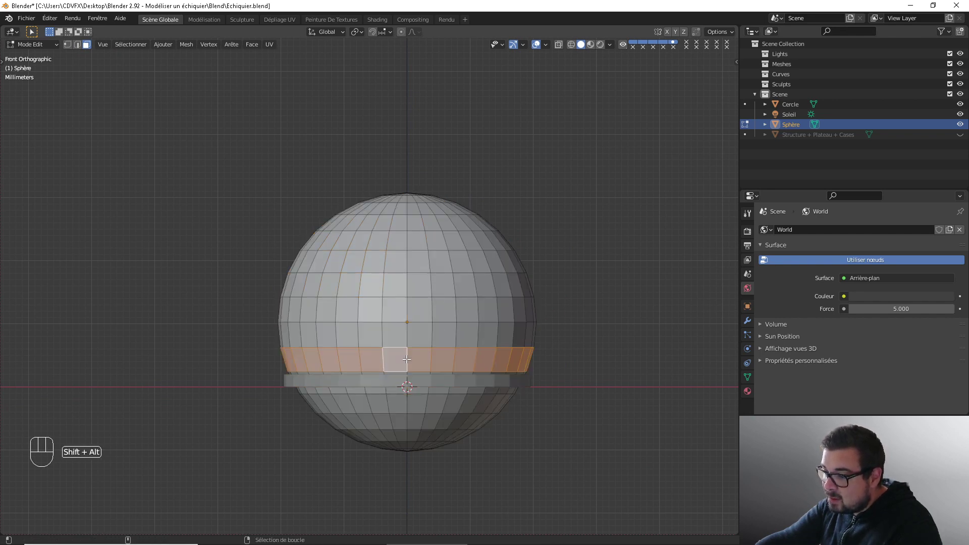
left_click(412, 334, "alt+shift")
left_click(416, 309, "alt+shift")
left_click(419, 284, "alt+shift")
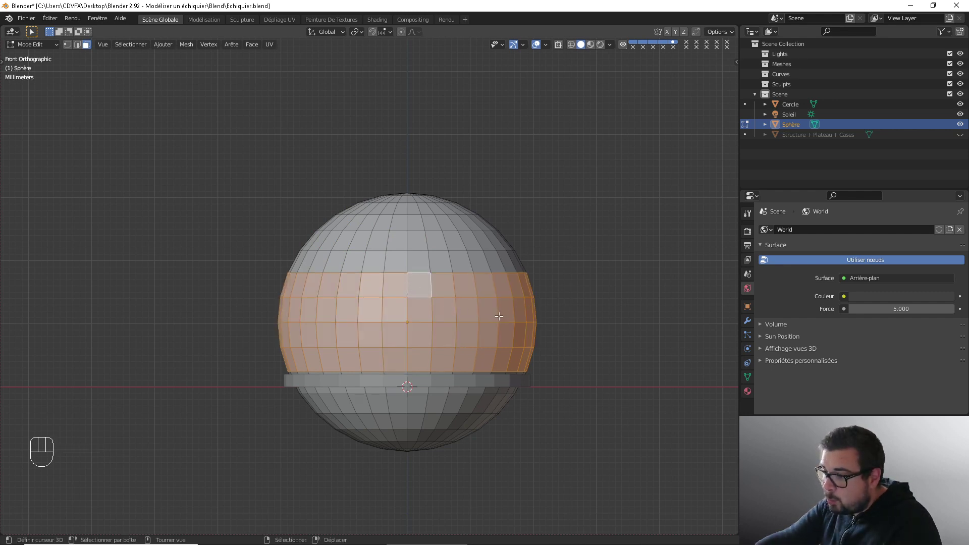
key("ctrl+i")
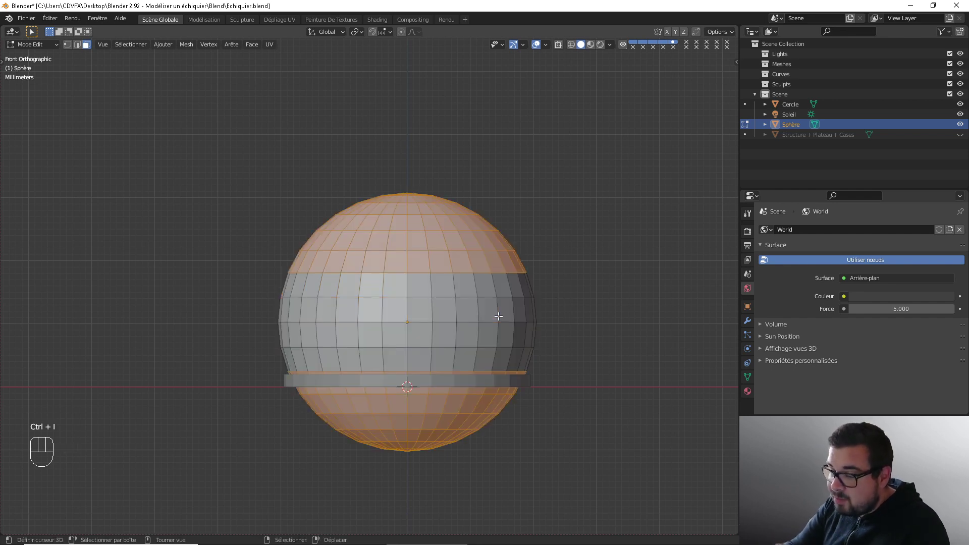
key("x")
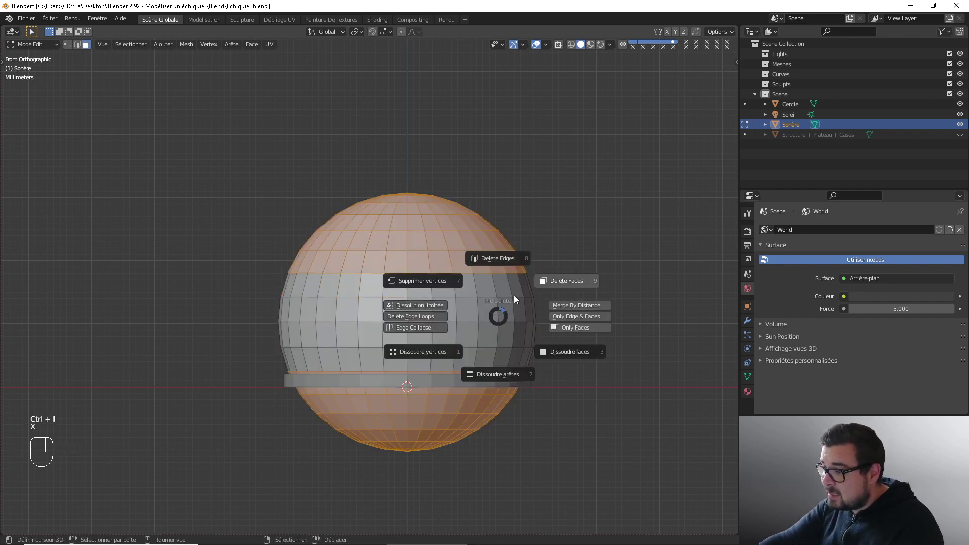
left_click(566, 281)
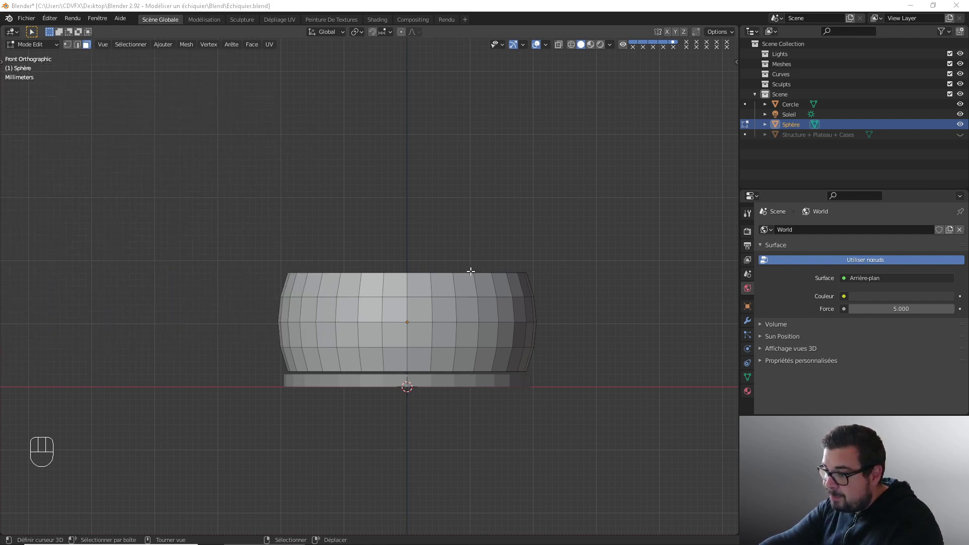
key("Tab")
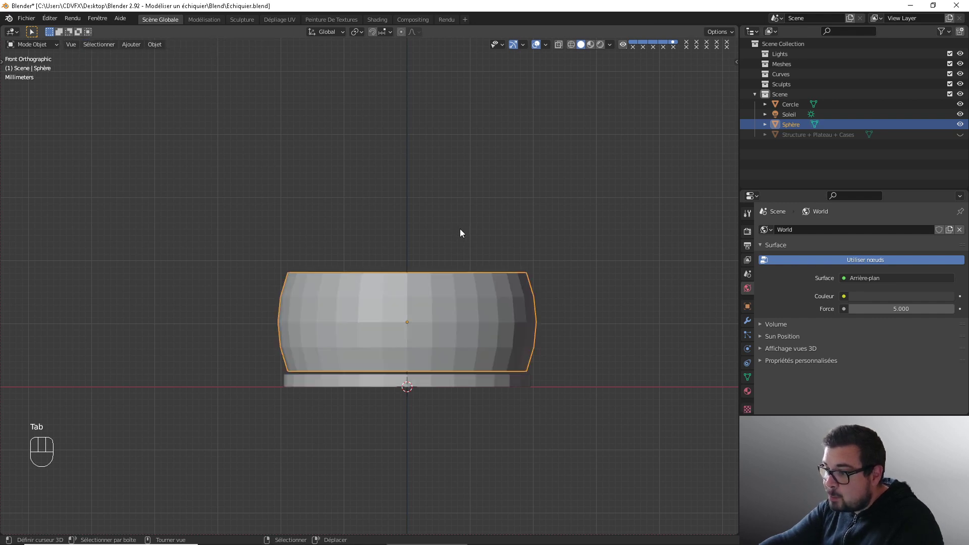
Step: Scale the upper edge loop of the base ring inward by a factor of about 0.951
scroll(494, 381, "up", 3)
scroll(495, 387, "down", 2)
right_click(517, 397)
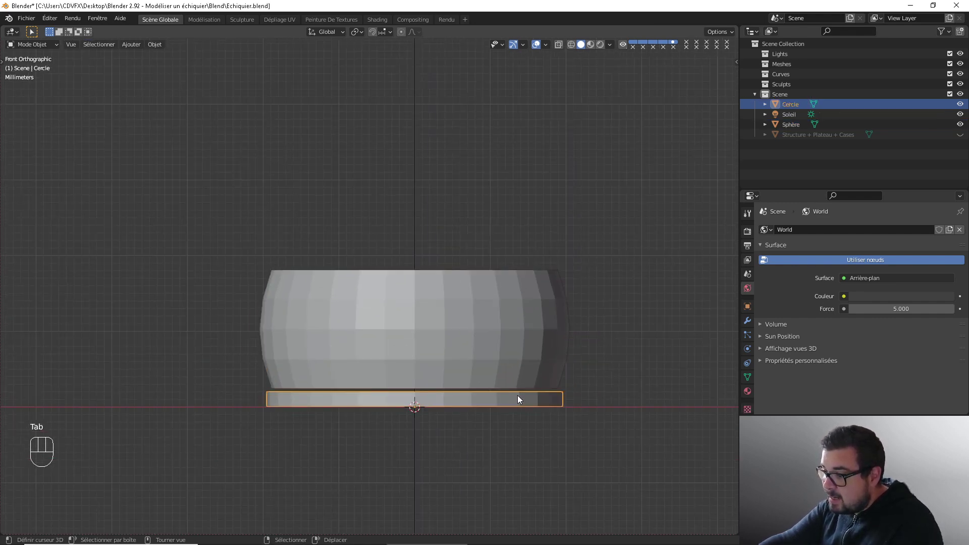
middle_click_drag(517, 395, 540, 426)
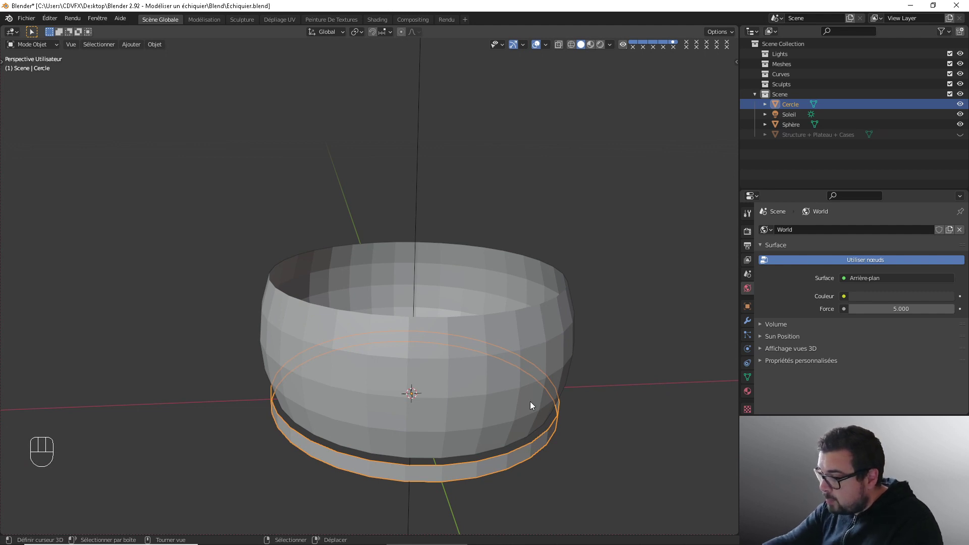
key("Tab")
left_click(76, 44)
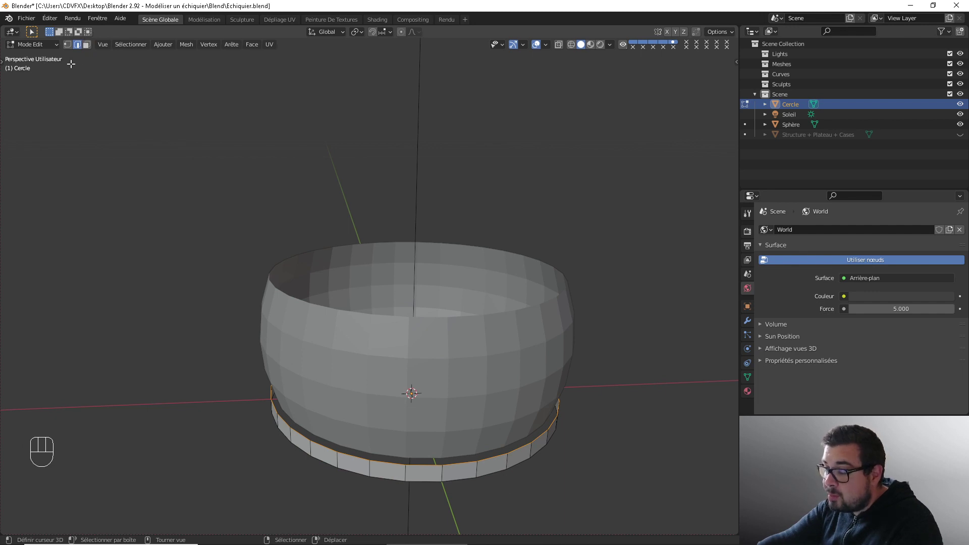
right_click(496, 459)
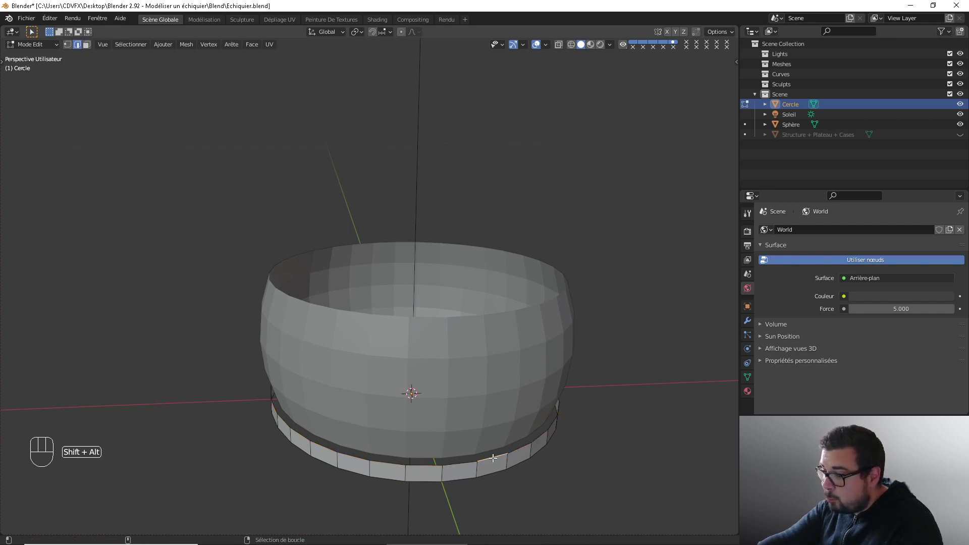
right_click(493, 459, "alt+shift")
right_click(493, 459, "alt+shift")
mouse_move(551, 427)
middle_mouse_down()
mouse_move(550, 411)
mouse_move(560, 413)
middle_mouse_up()
key("s")
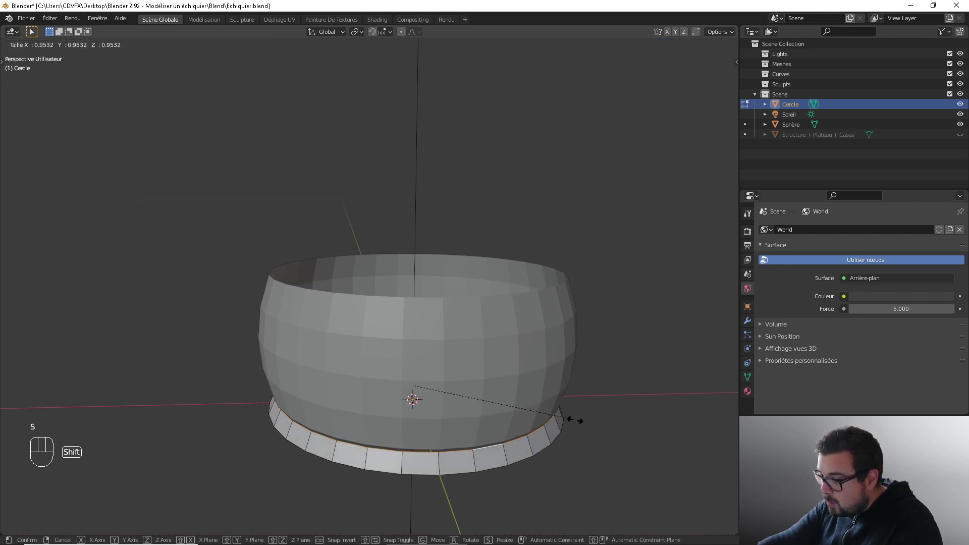
left_click(572, 420)
Step: With wireframe shading seen from above, scale the ring's upper edge loop by about 1.017 to match the sphere band's lower rim
middle_click_drag(552, 432, 528, 409)
scroll(558, 411, "up", 1)
scroll(559, 411, "up", 1)
scroll(558, 411, "down", 1)
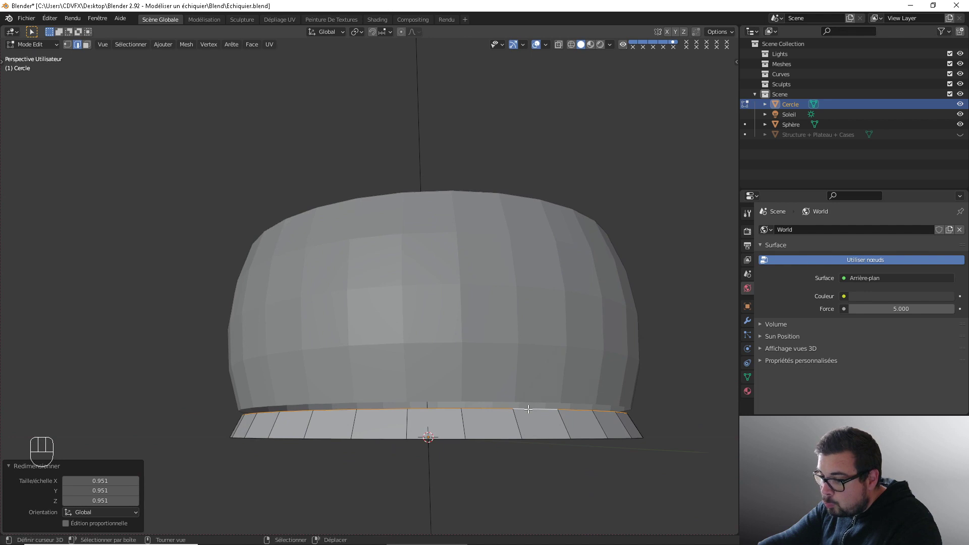
key("KP_1")
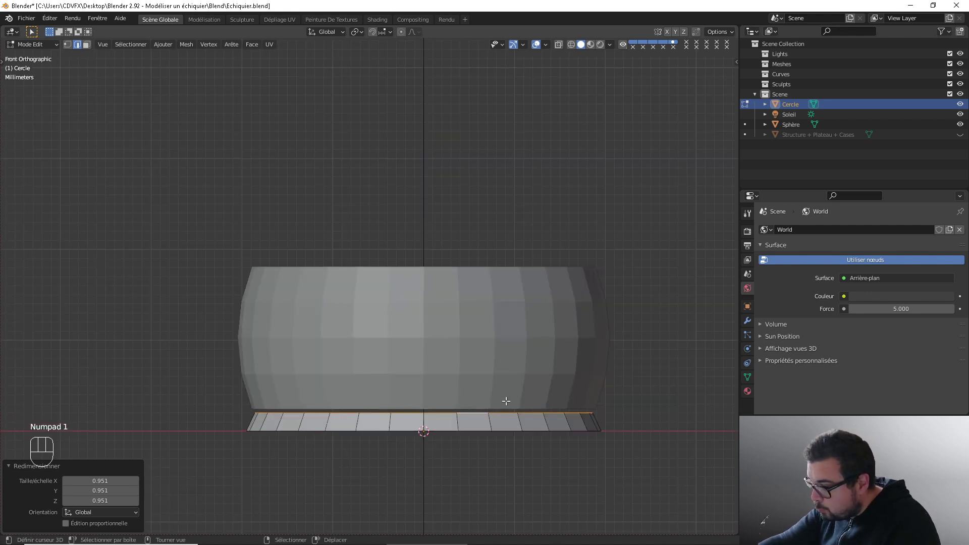
key("KP_7")
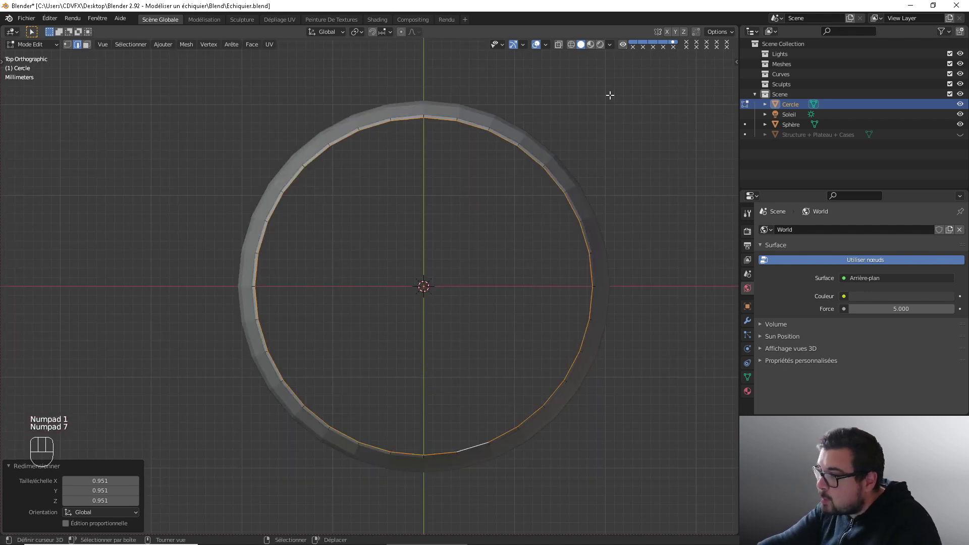
left_click(571, 46)
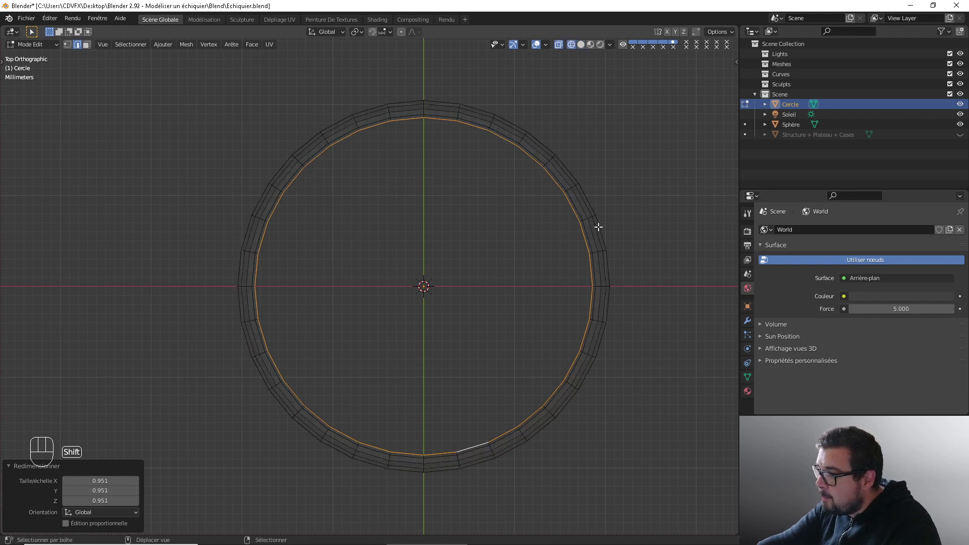
middle_click_drag(599, 227, 509, 323, "shift")
scroll(508, 324, "up", 5)
key("s")
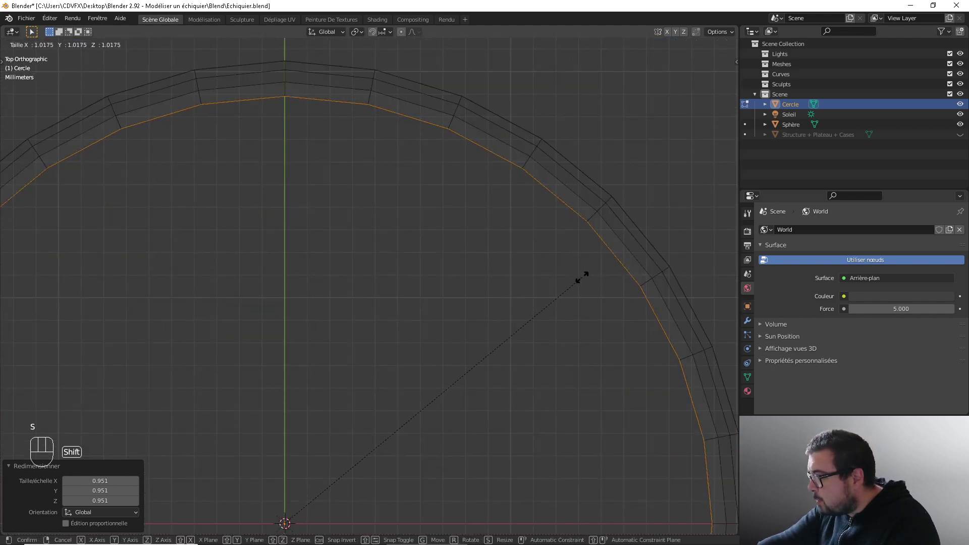
left_click(582, 277)
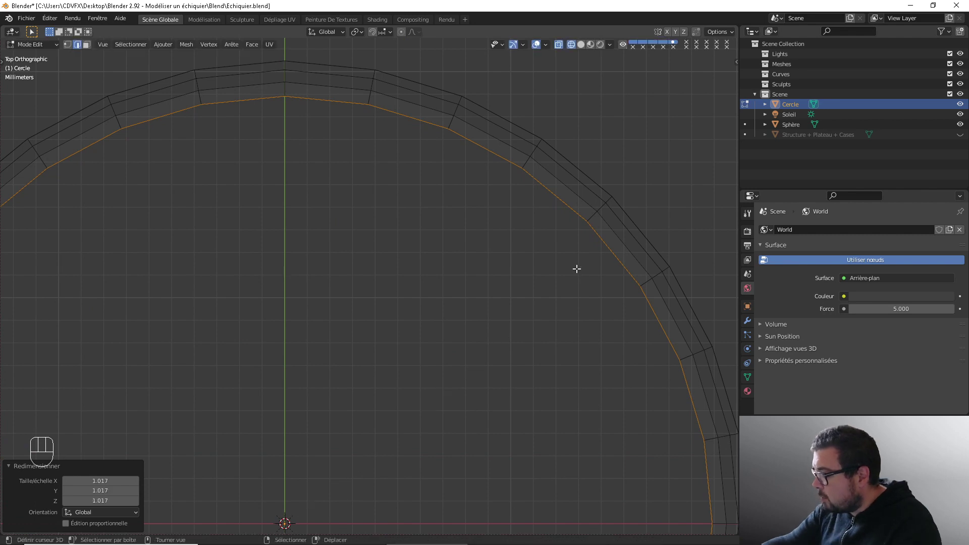
Step: Restore solid shading and examine from the front and at an angle how the ring meets the sphere band
key("KP_1")
scroll(530, 288, "down", 5)
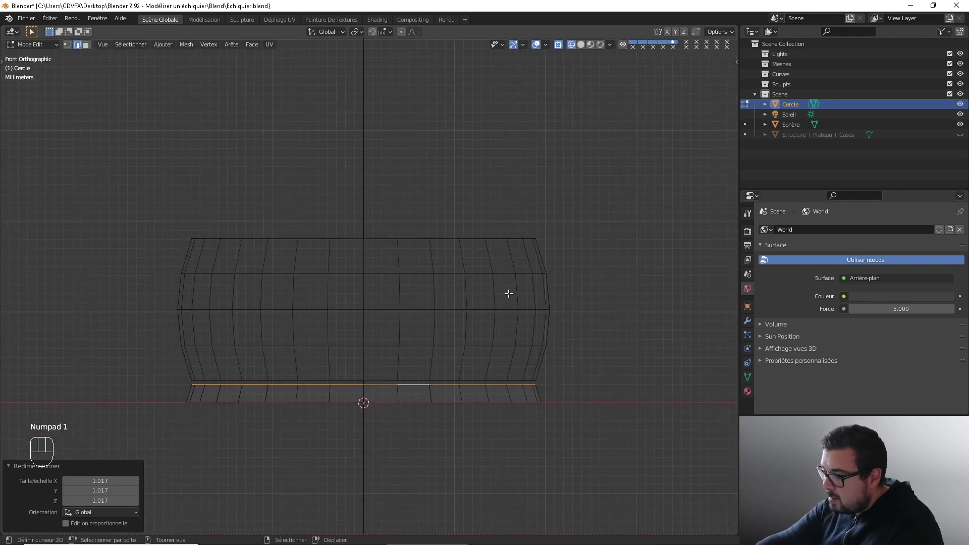
left_click(580, 44)
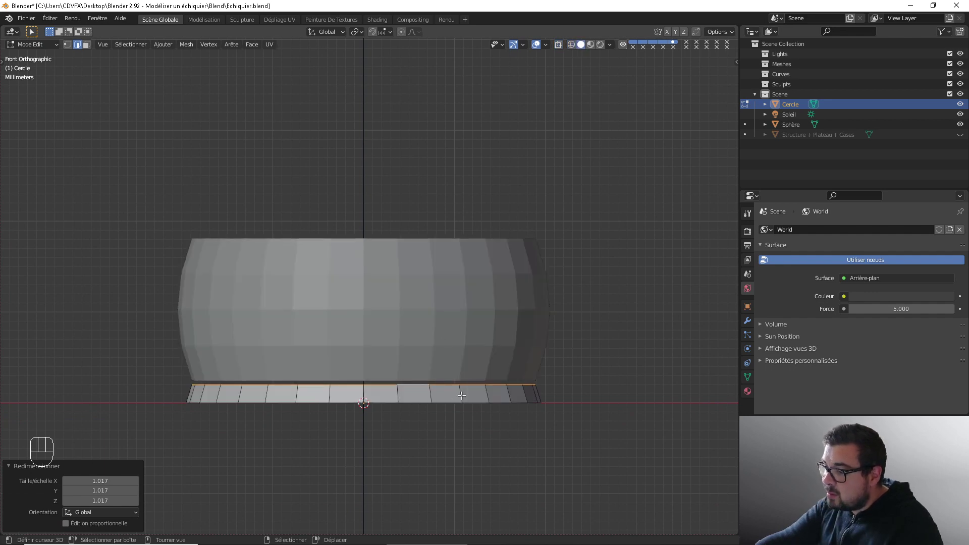
middle_click_drag(461, 396, 464, 411)
middle_click_drag(486, 490, 522, 368, "shift")
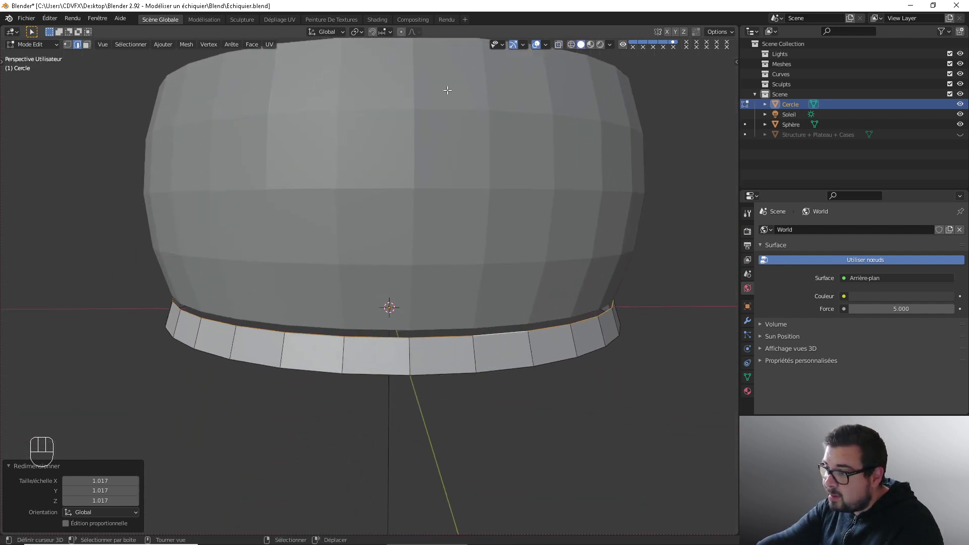
scroll(466, 174, "down", 3)
middle_click_drag(411, 222, 413, 259)
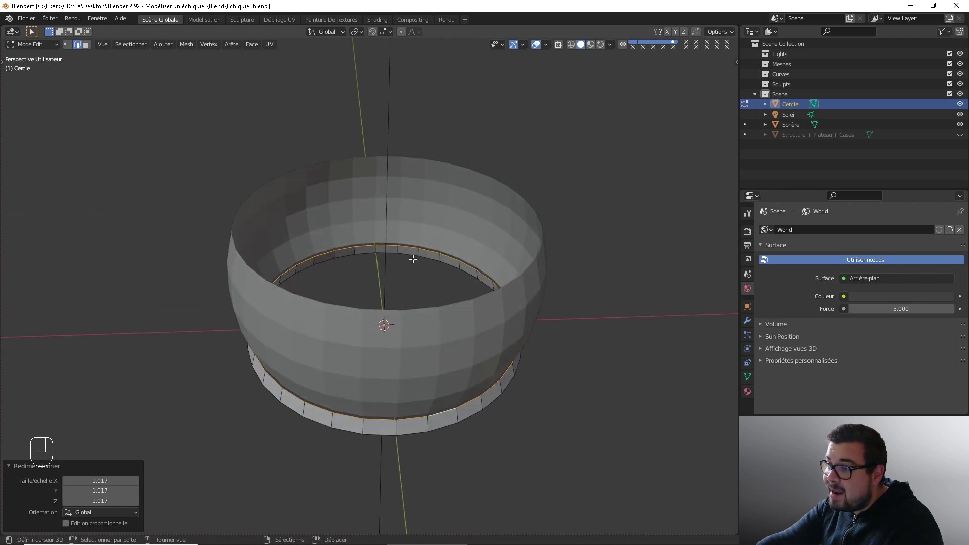
middle_click_drag(435, 328, 448, 308)
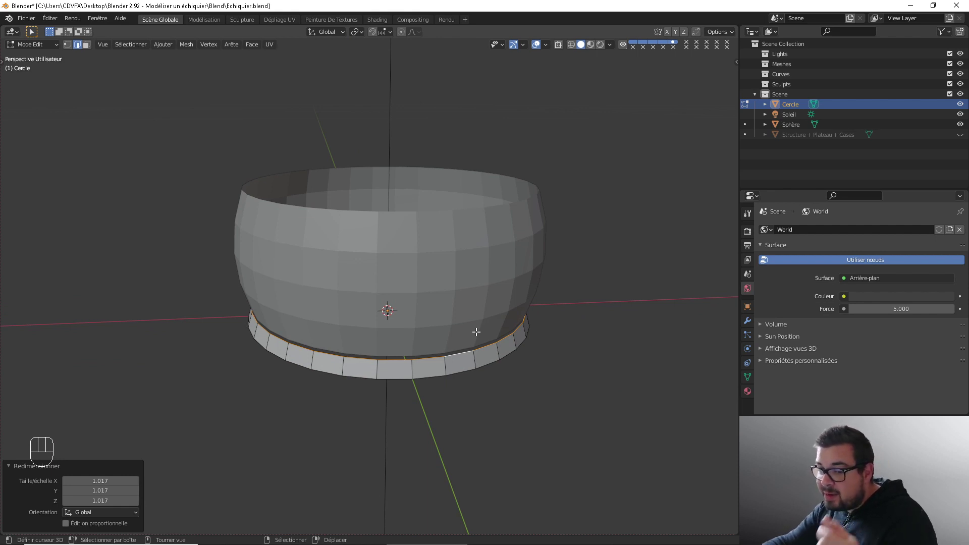
Step: Isolate the ring and extrude its upper edge loop inward at a scale of about 0.940 to form a lip
key("KP_Divide")
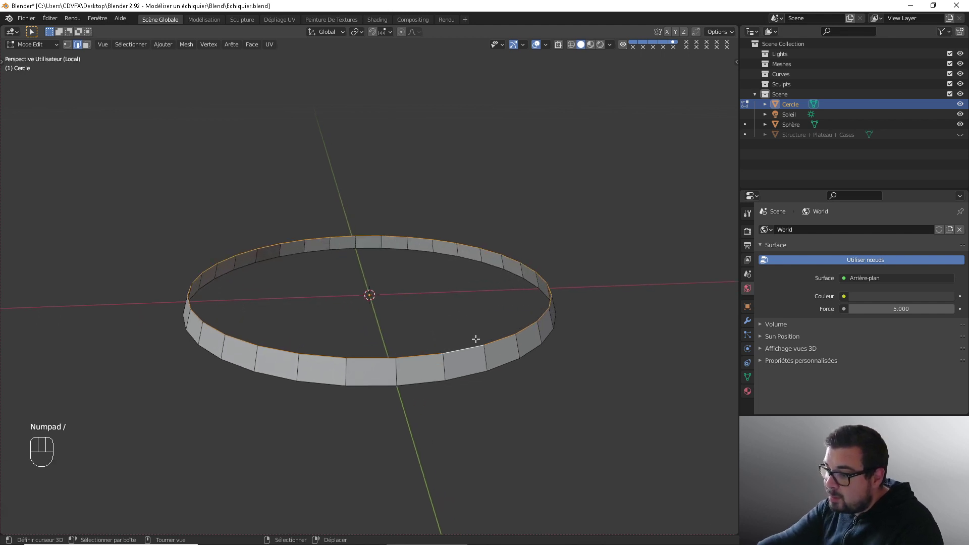
middle_click_drag(454, 333, 463, 337)
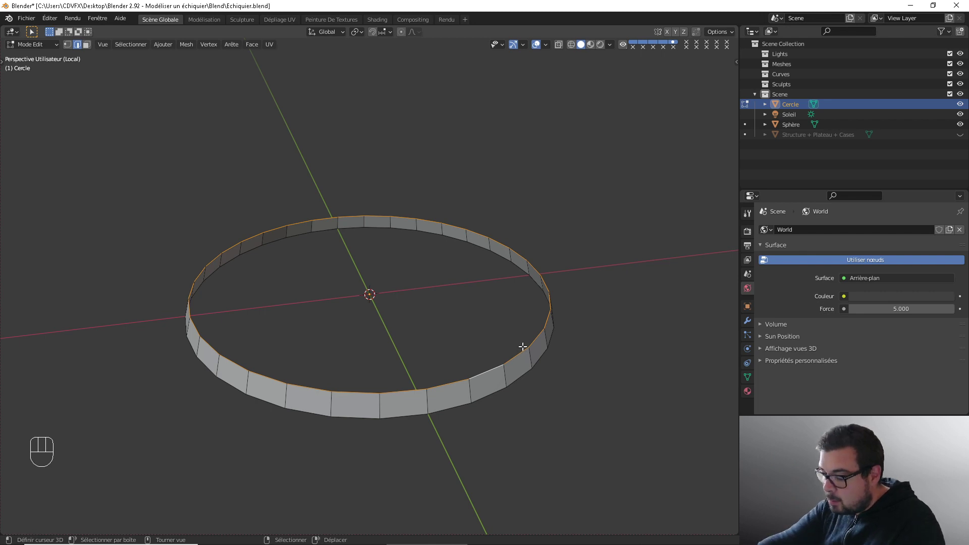
key("e")
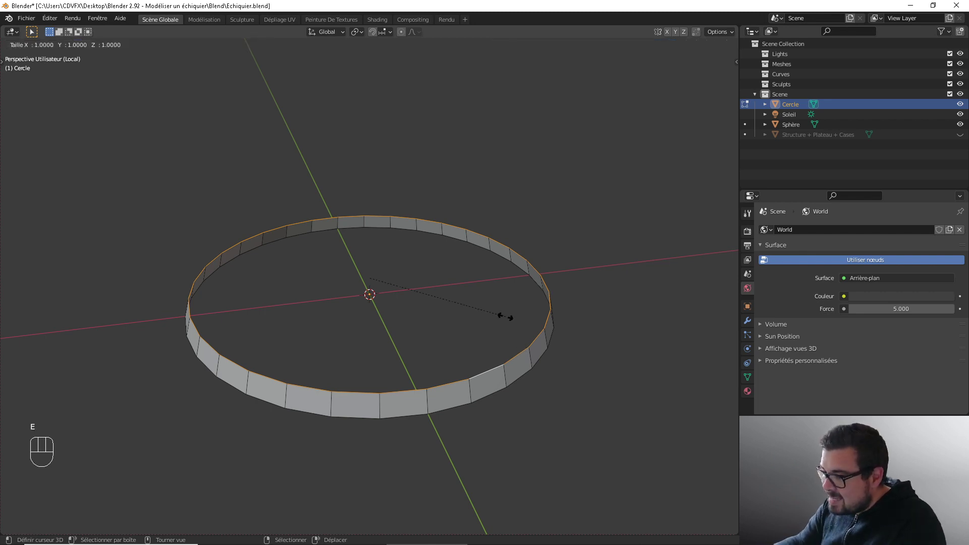
key("s")
left_click(505, 316)
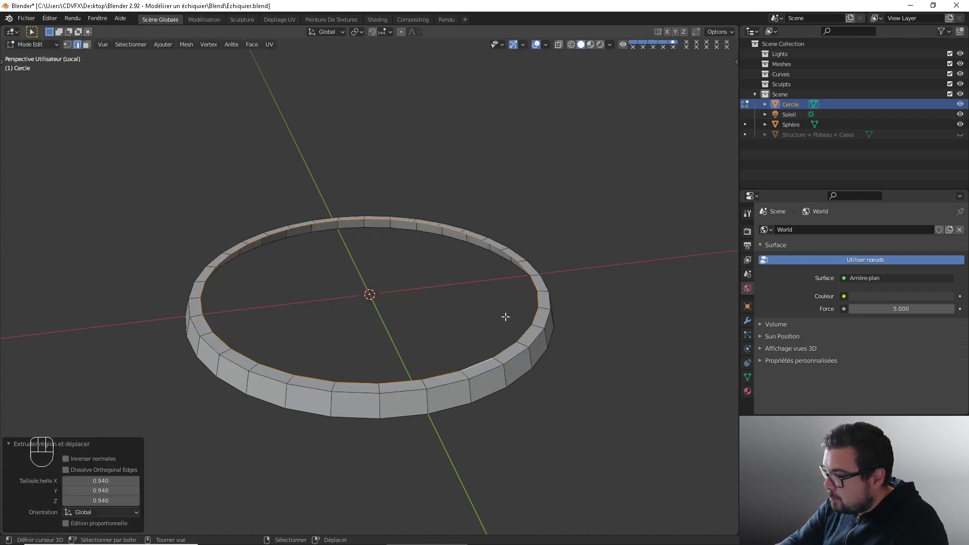
Step: Extrude the ring's lower outer edge loop inward at a scale of 0.95 to form a bottom lip
middle_click_drag(503, 331, 535, 253)
right_click(537, 246, "alt+shift")
right_click(537, 245, "alt+shift")
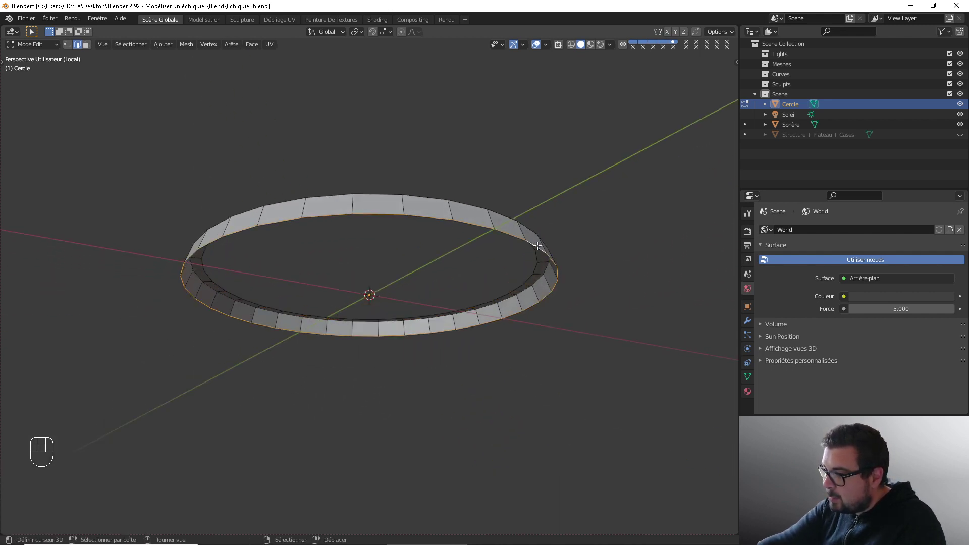
type("es0.95")
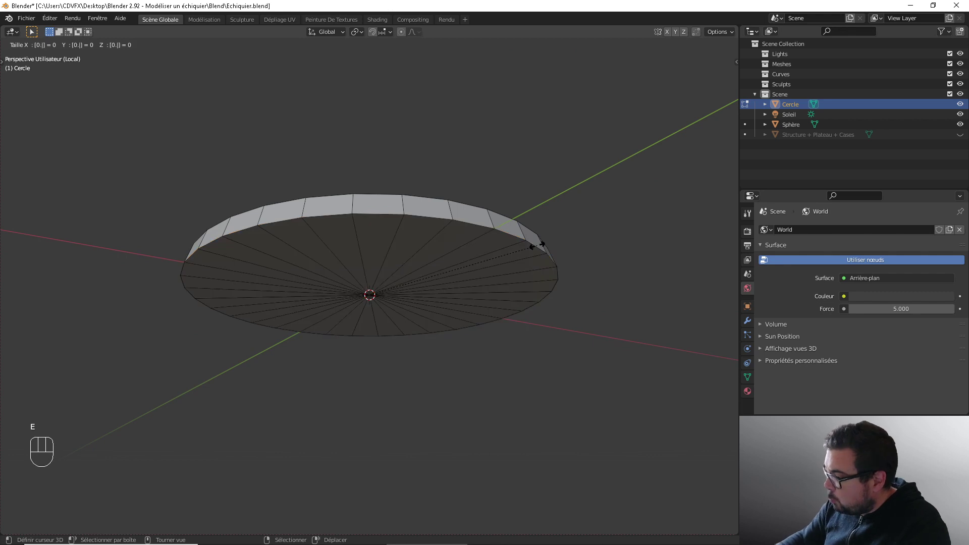
key("Return")
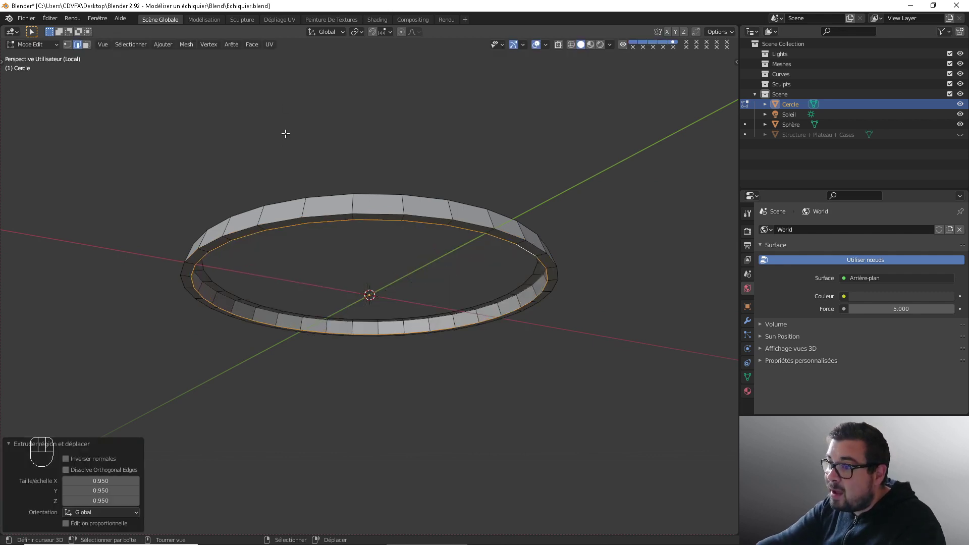
Step: Grid fill the ring's lower opening with an offset of 4 so the grid aligns with the axes, and deselect everything
left_click(253, 46)
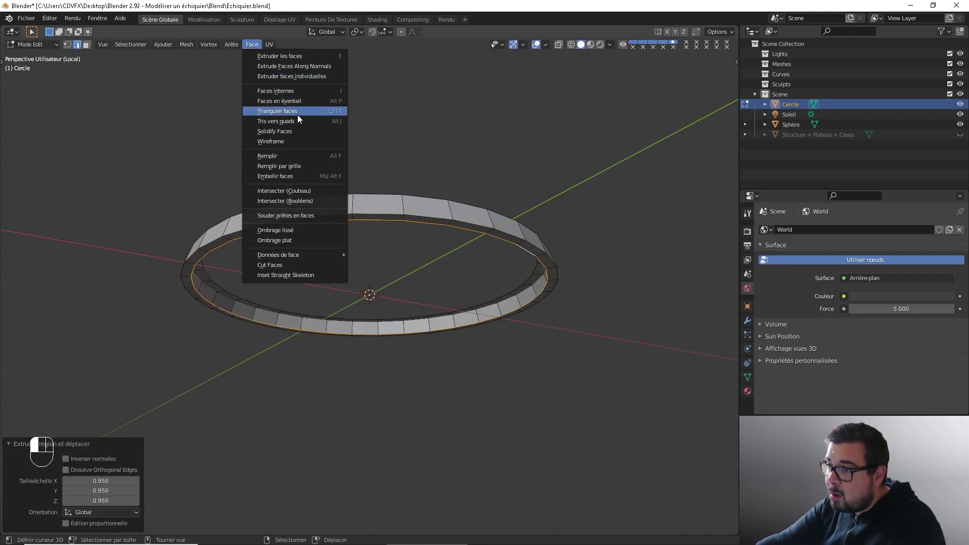
left_click(296, 166)
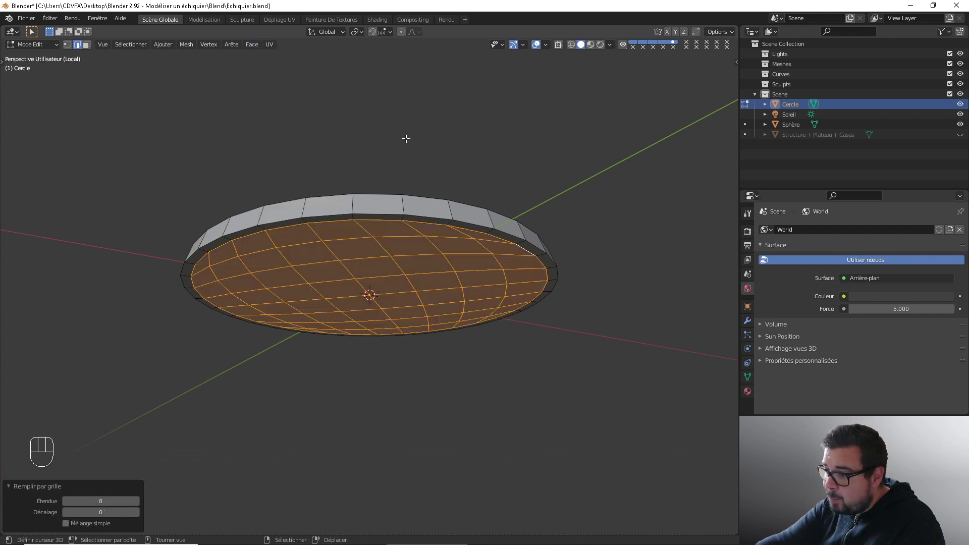
key("KP_1")
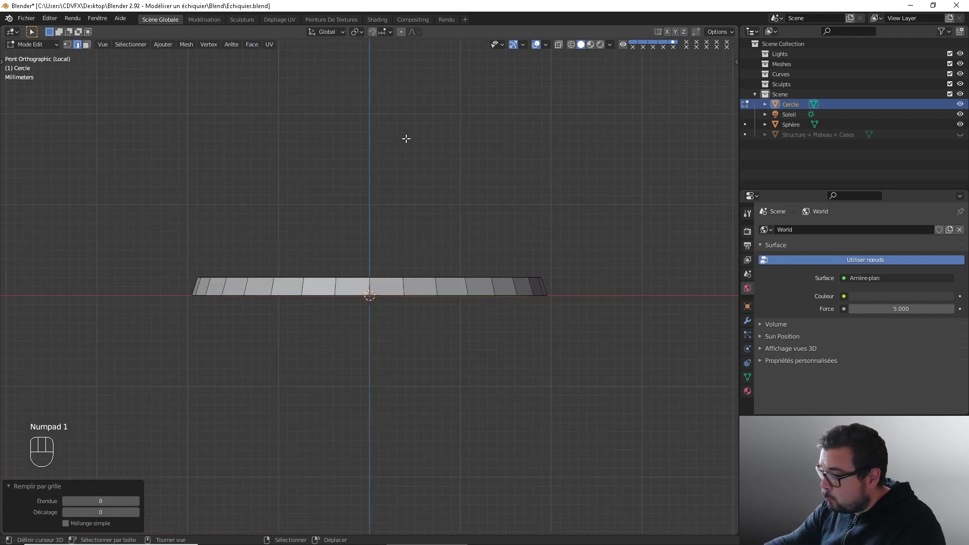
key("KP_7")
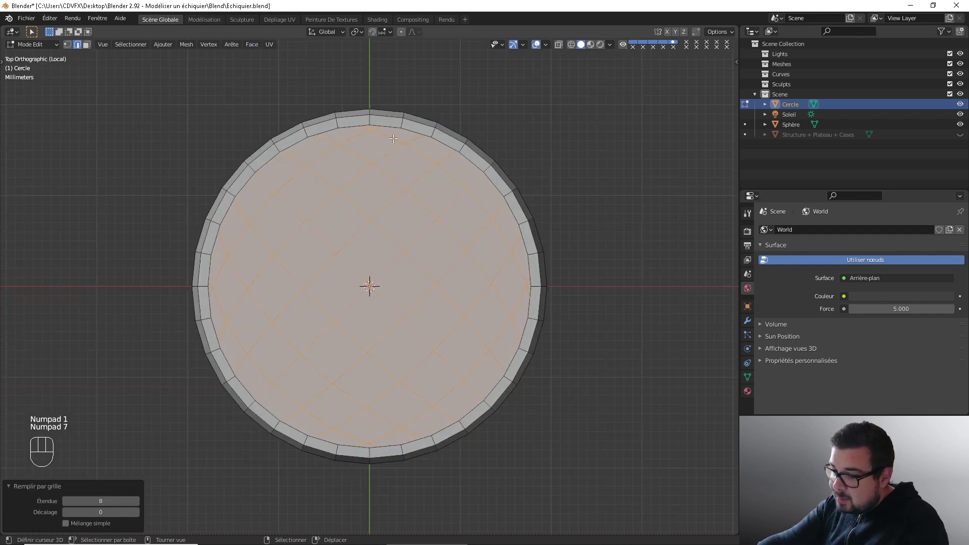
left_click(136, 512)
left_click(137, 513)
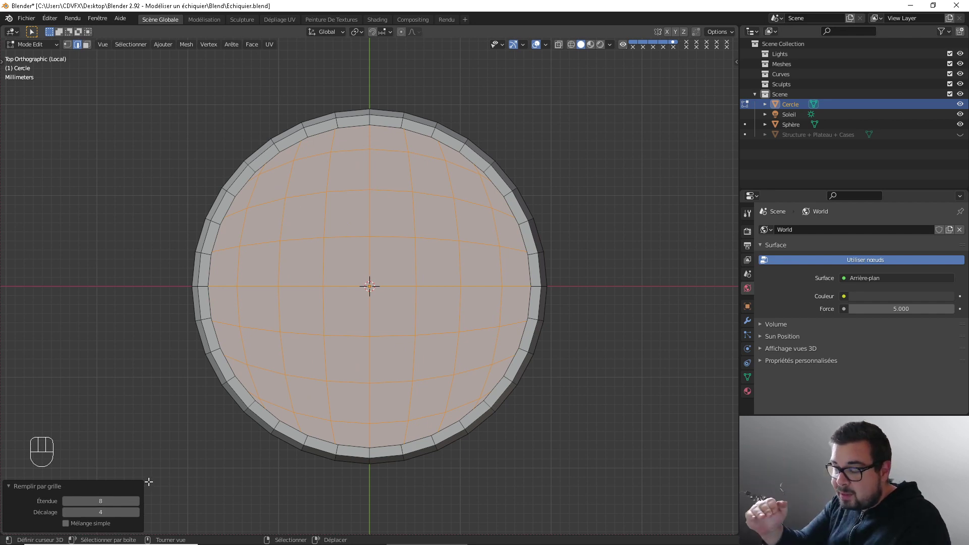
key("a")
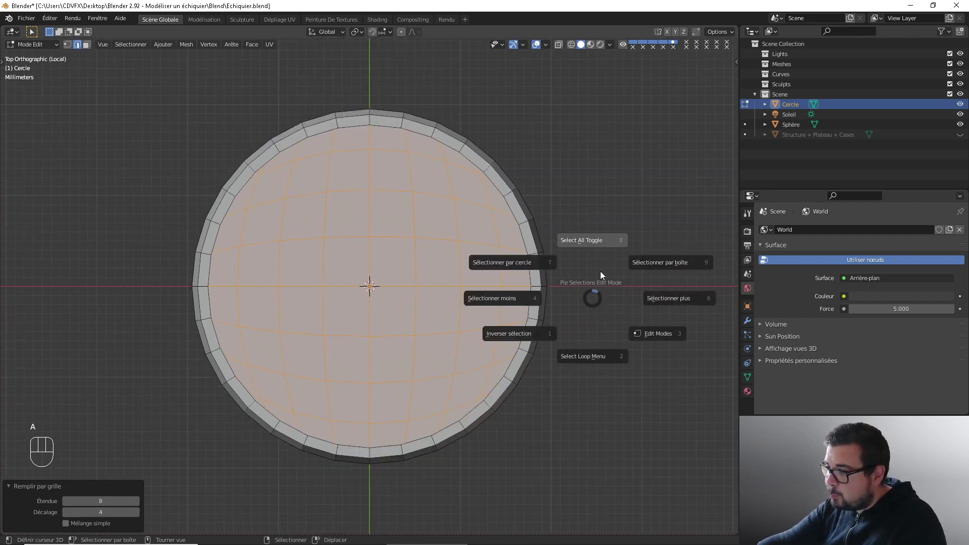
left_click(600, 273)
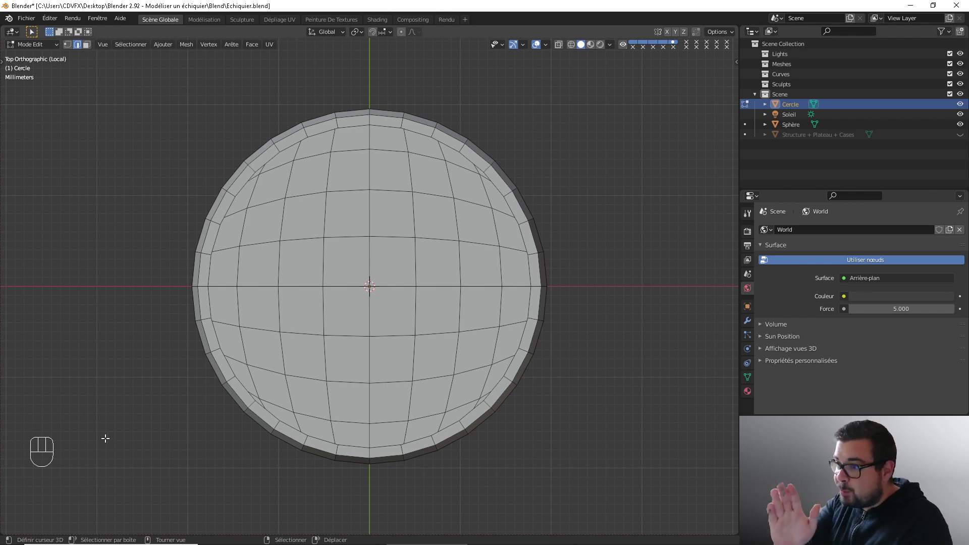
Step: Close the ring's upper inner edge loop with a grid fill at an offset of 4 and return to Object Mode
middle_click_drag(153, 417, 304, 200)
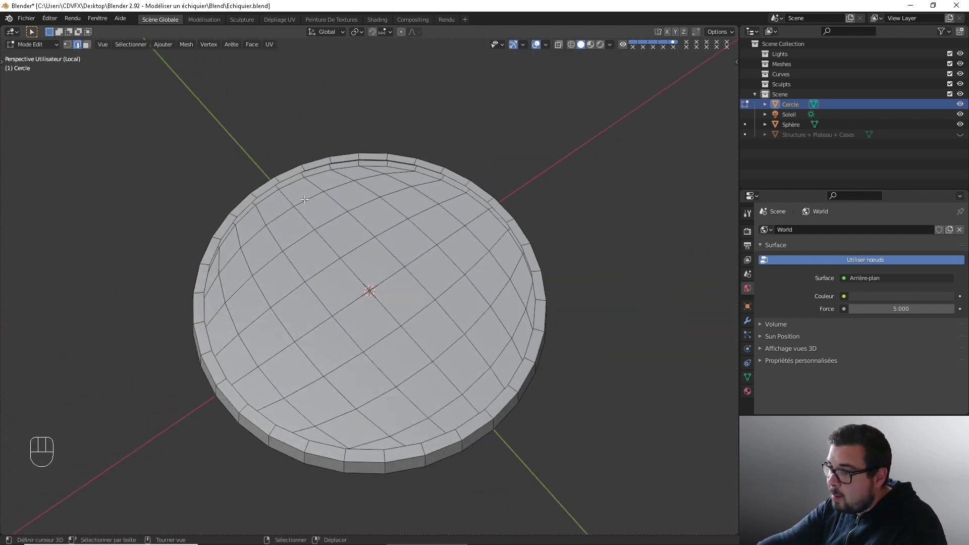
right_click(345, 160, "alt+shift")
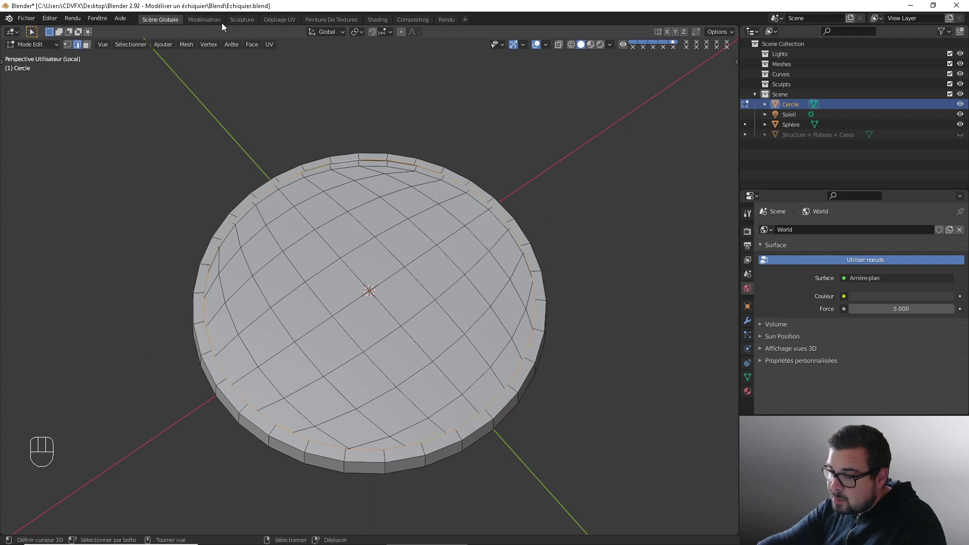
left_click(252, 44)
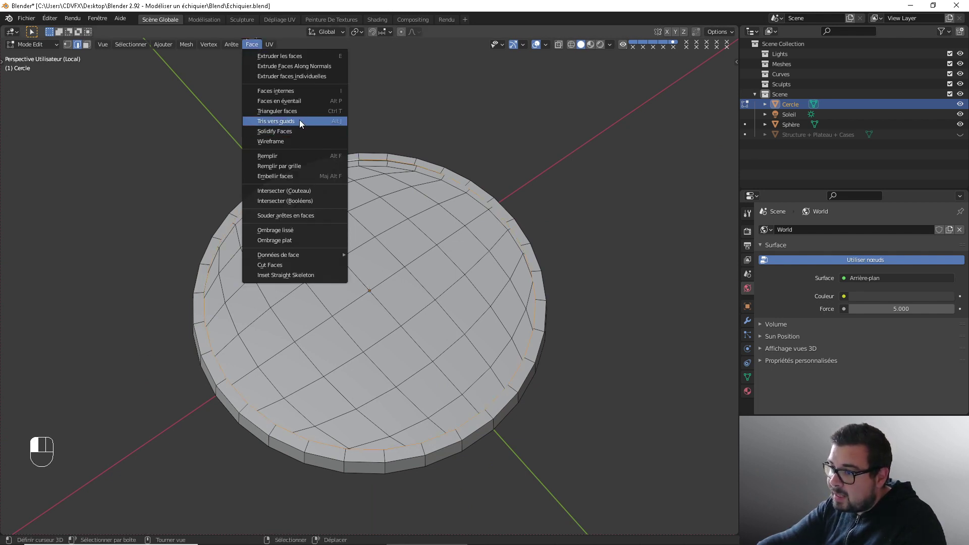
left_click(289, 166)
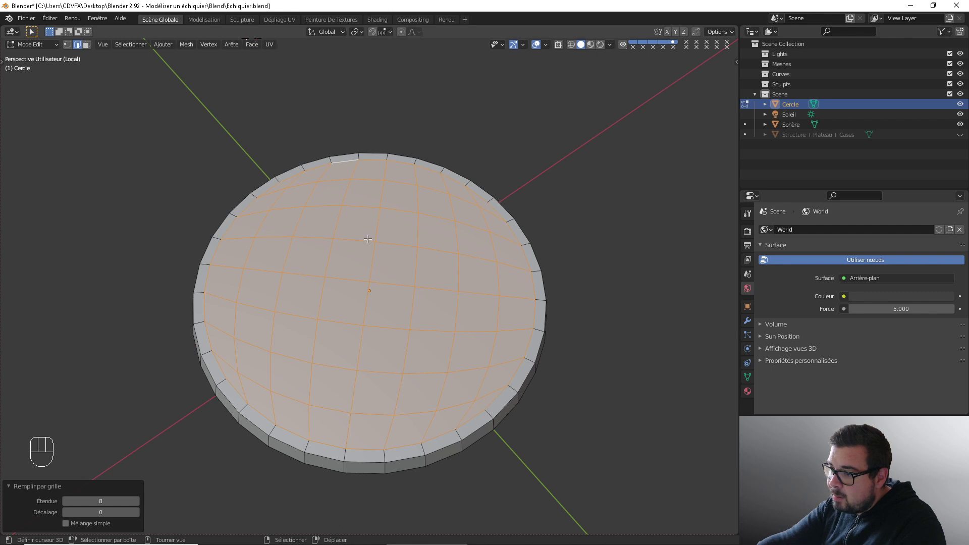
left_click(136, 512)
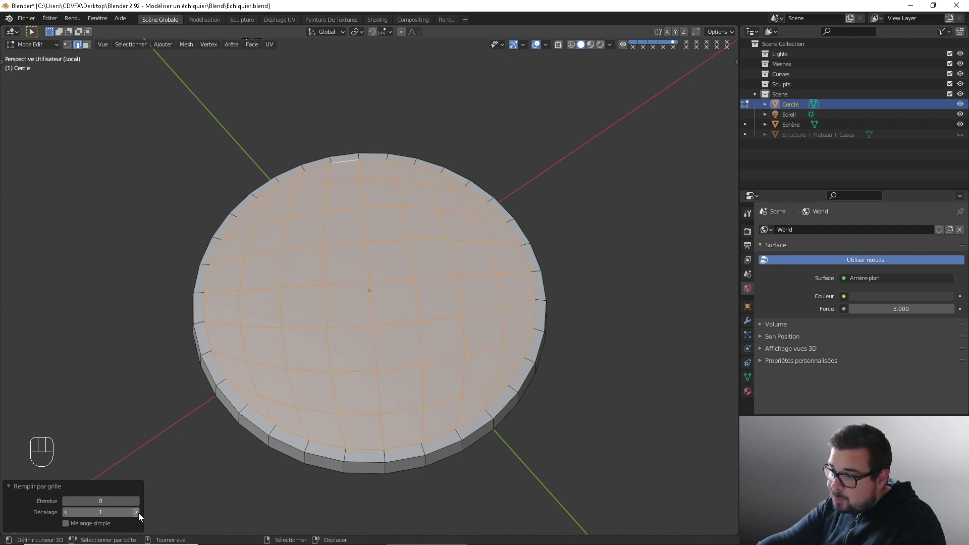
left_click(137, 512)
left_click(137, 512)
left_click(138, 513)
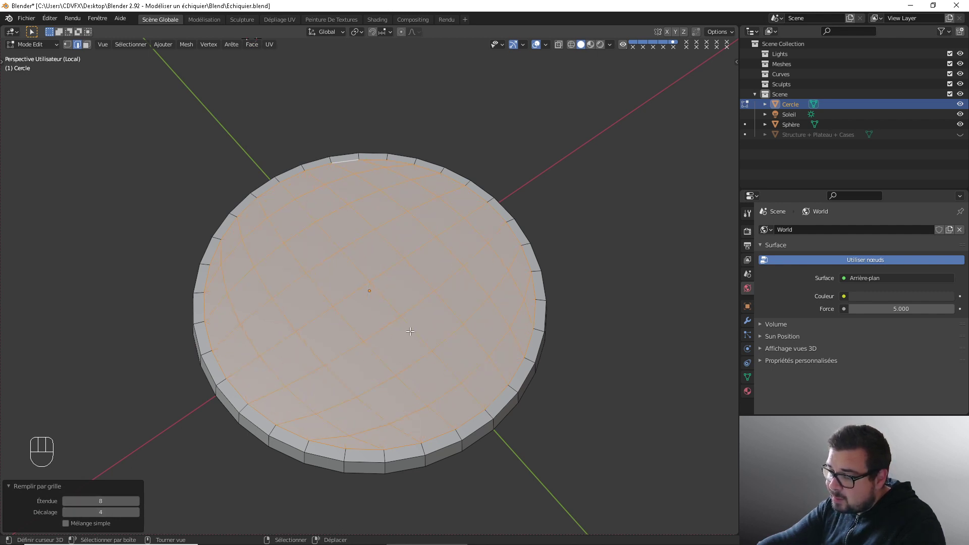
middle_click_drag(411, 328, 368, 332)
key("Tab")
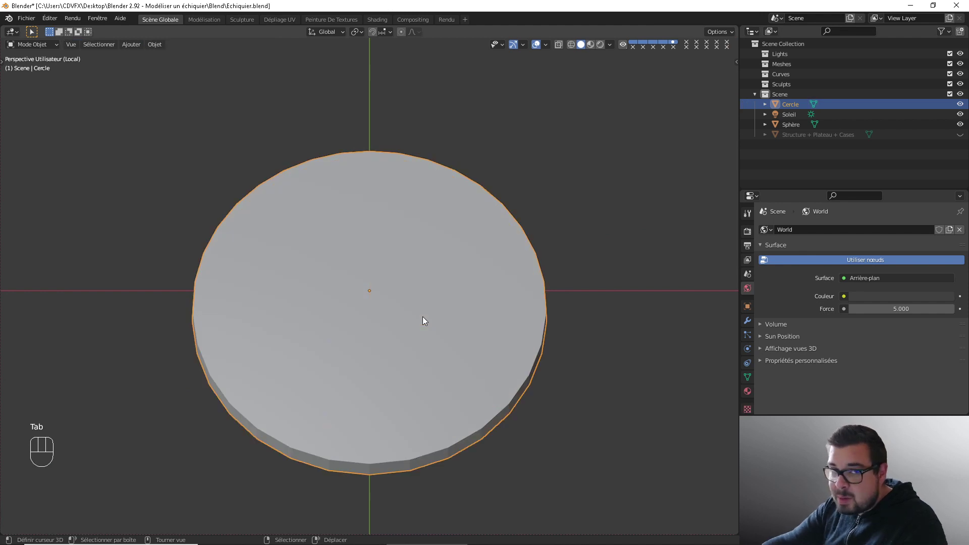
Step: Mark UV seams on the disc's upper and lower outer edge loops and on one vertical side edge at the front
key("KP_1")
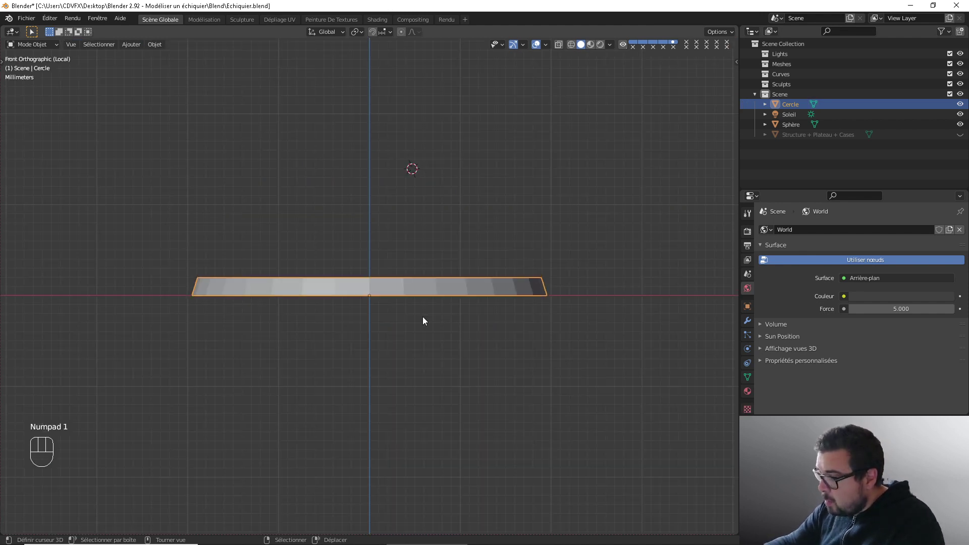
middle_click_drag(411, 275, 416, 307)
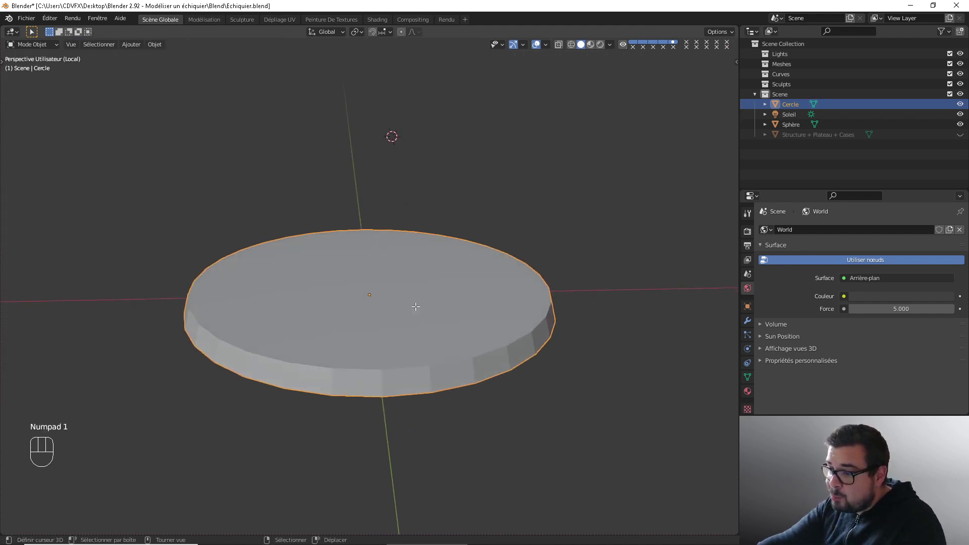
key("Tab")
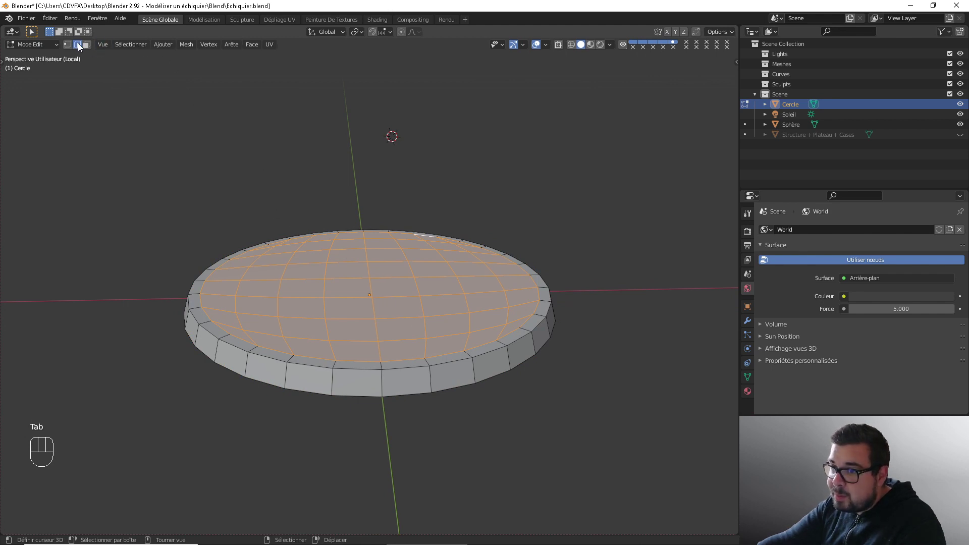
right_click(361, 372)
right_click(361, 372, "alt+shift")
right_click(361, 371, "alt+shift")
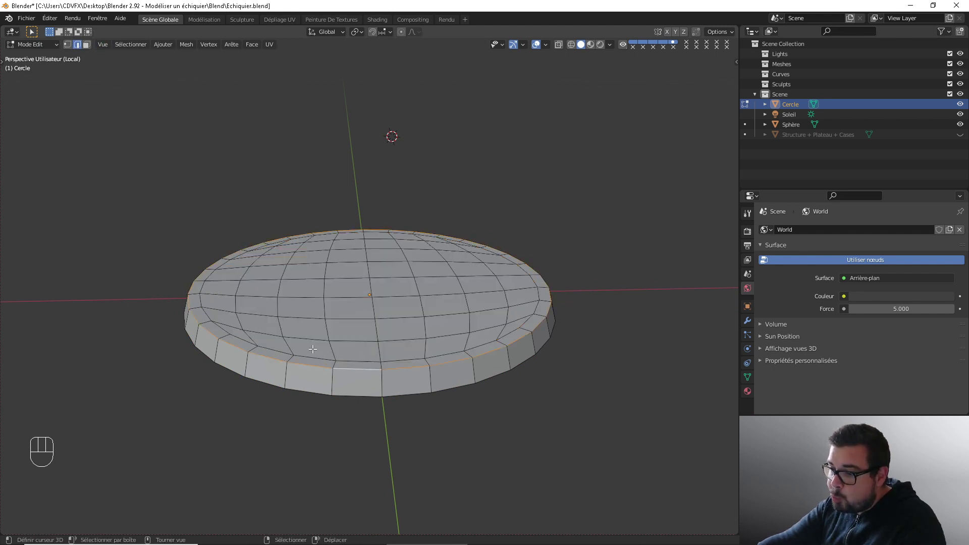
middle_click_drag(312, 348, 350, 242)
right_click(397, 248, "alt+shift")
key("KP_1")
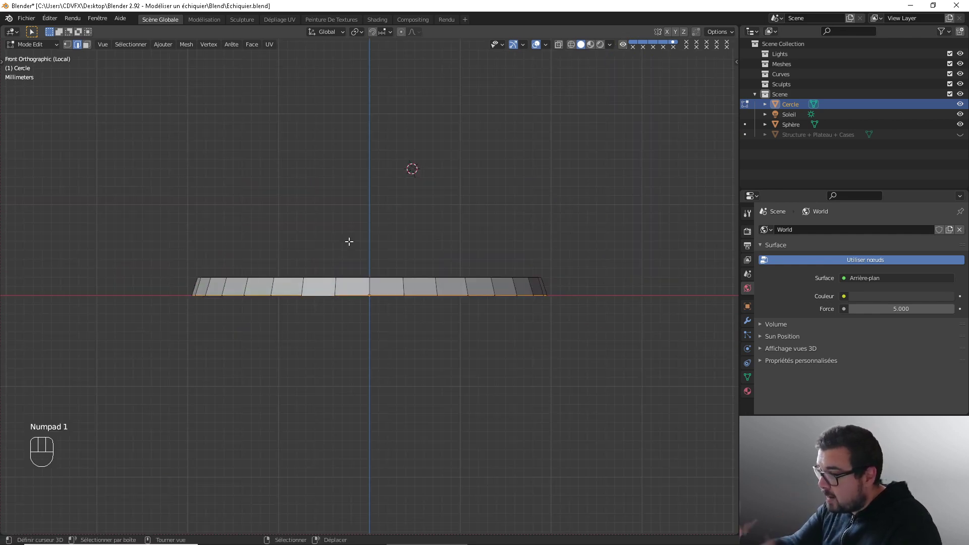
right_click(366, 284, "shift")
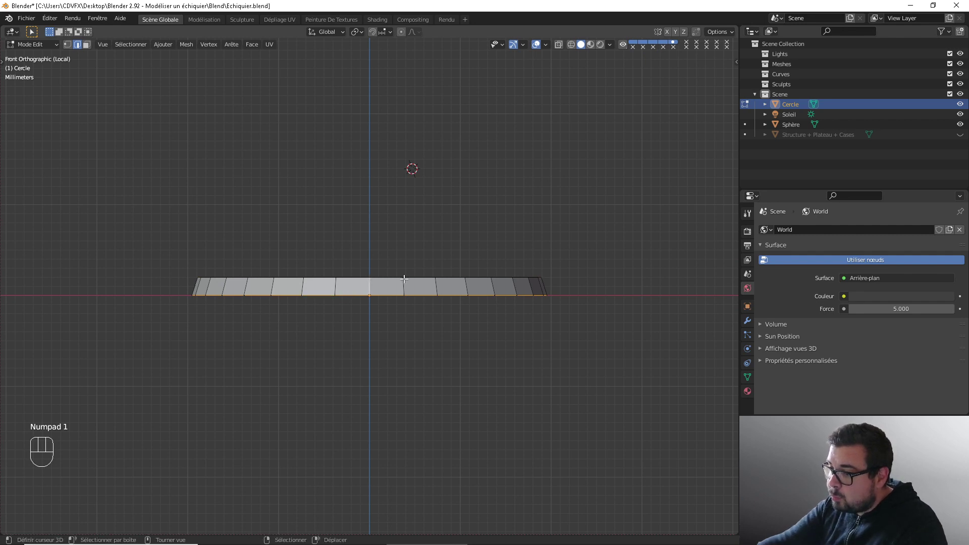
middle_click_drag(387, 305, 389, 343)
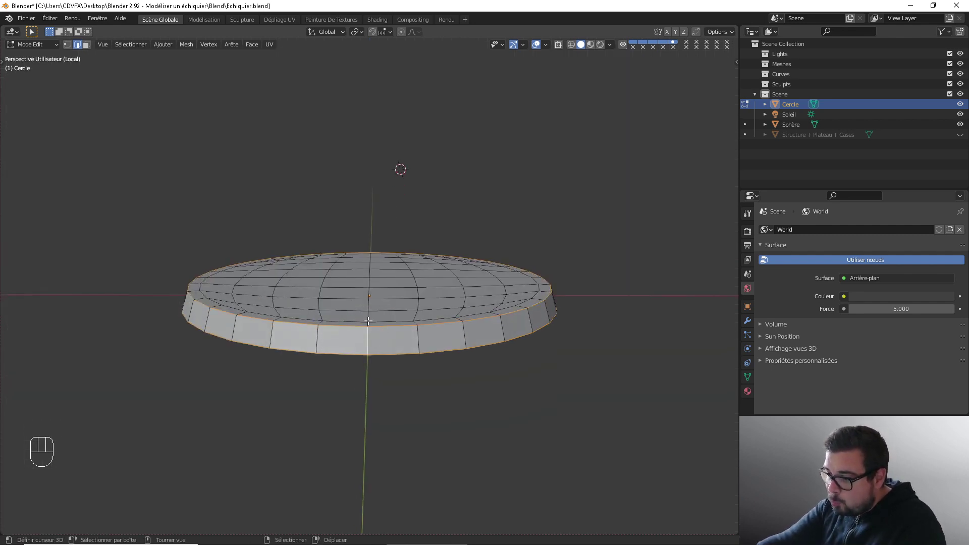
key("ctrl+e")
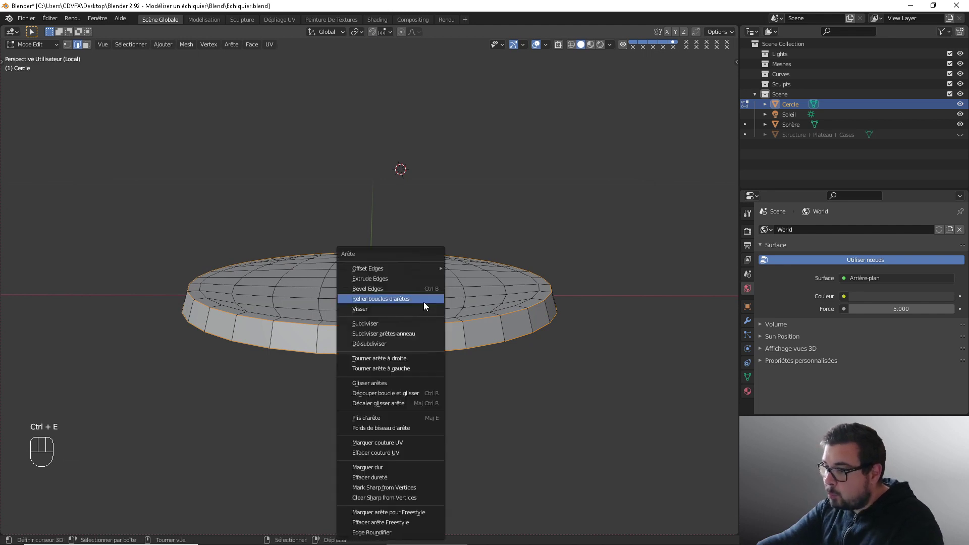
left_click(397, 440)
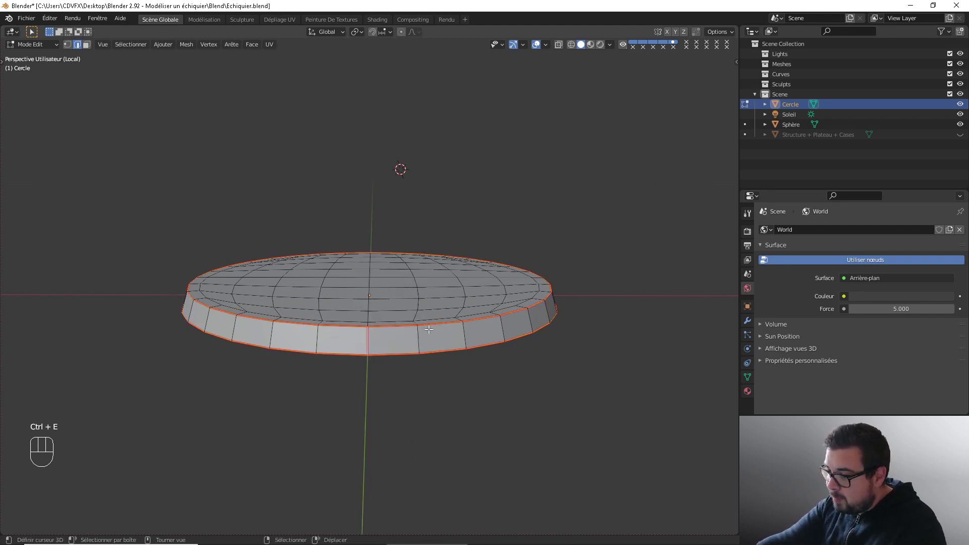
Step: Apply the disc's rotation and scale in Object Mode and set its origin to its geometry
key("Tab")
key("q")
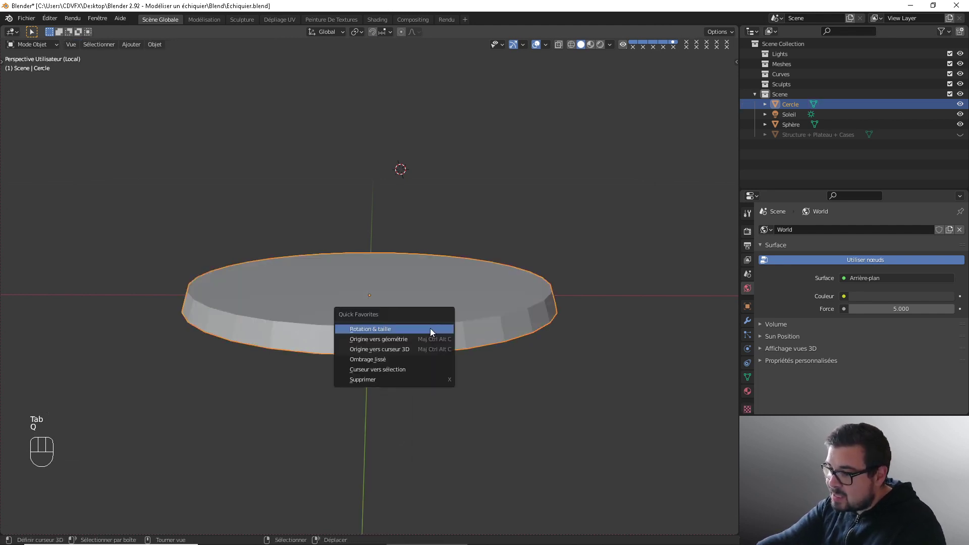
left_click(389, 331)
key("q")
left_click(369, 342)
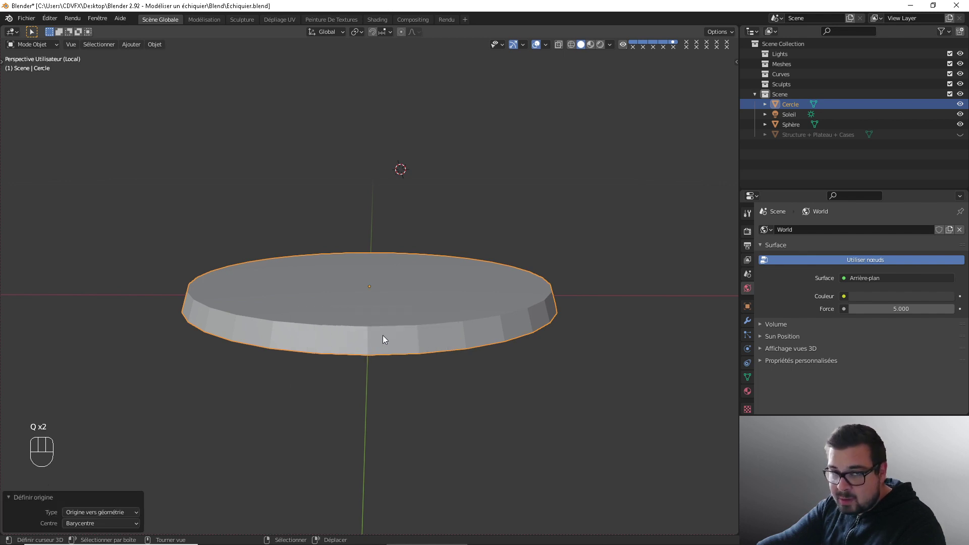
Step: Unwrap the disc's entire mesh along its seams and check the resulting islands in the UV editing workspace
key("Tab")
key("a")
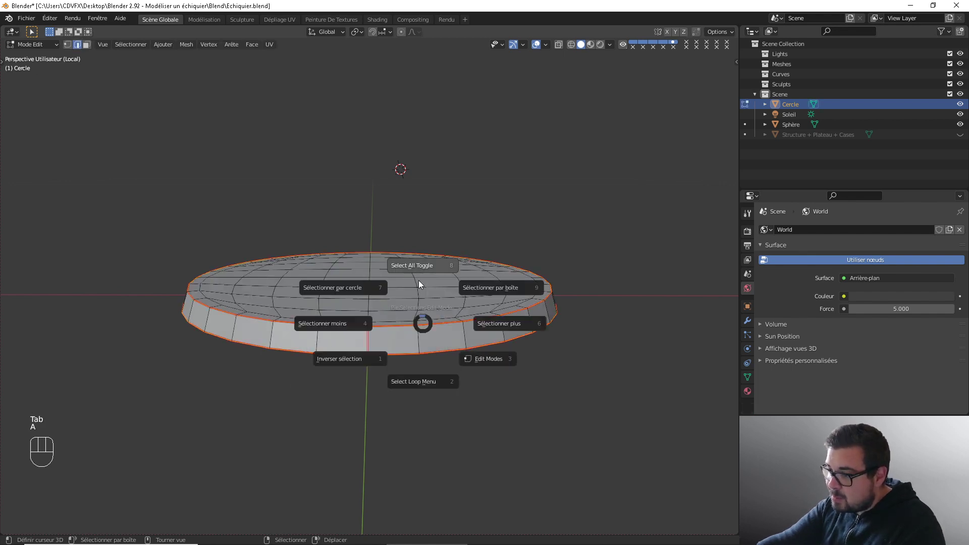
key("a")
key("u")
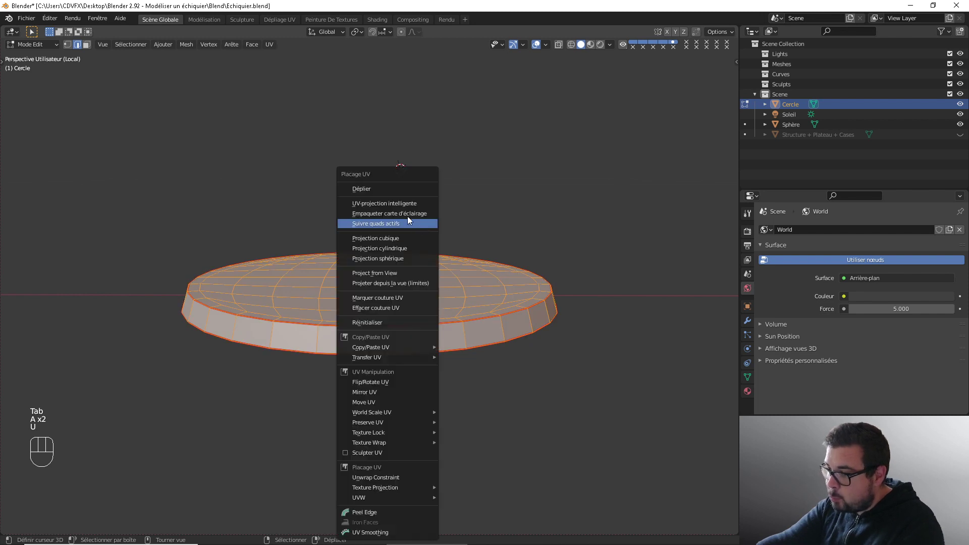
left_click(392, 189)
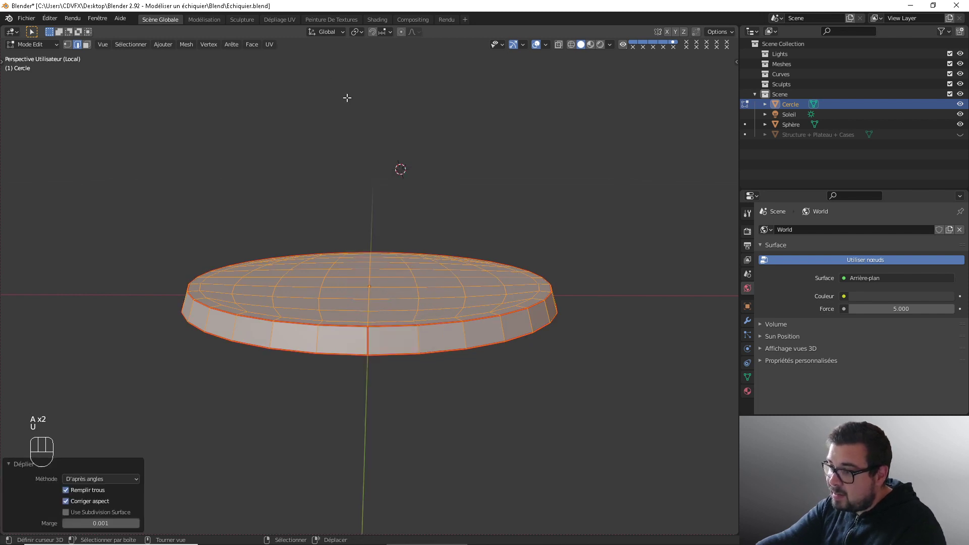
left_click(287, 19)
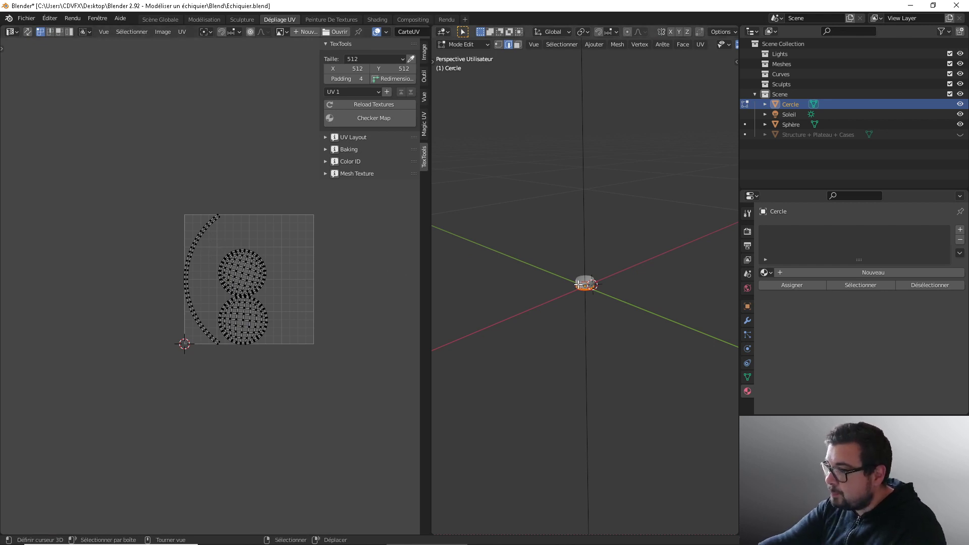
left_click(161, 19)
Step: Leave Edit Mode and the disc's isolated view, and select the sphere band above it
key("Tab")
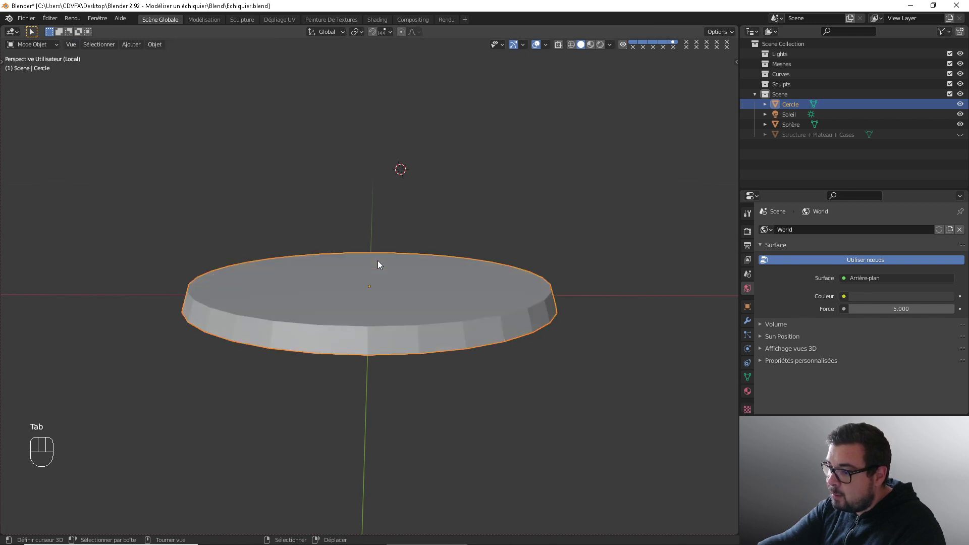
key("KP_Divide")
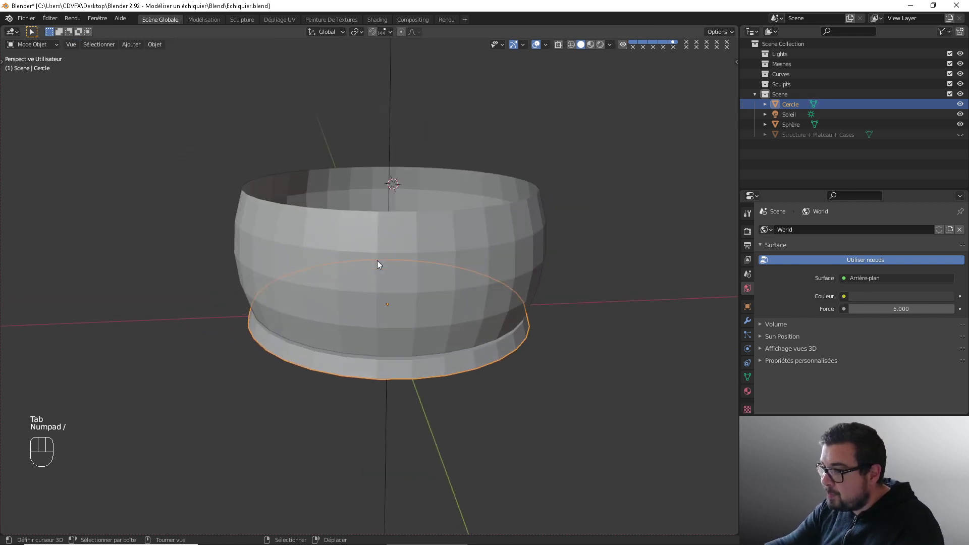
left_click(387, 257)
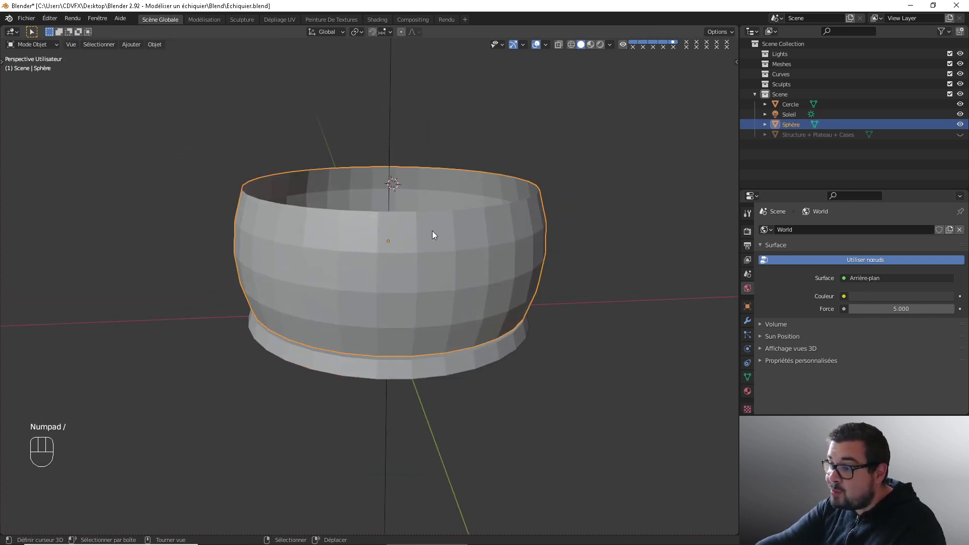
Step: Isolate the sphere band and extrude its upper open edge loop inward in Edit Mode at a scale of 0.95
key("KP_Divide")
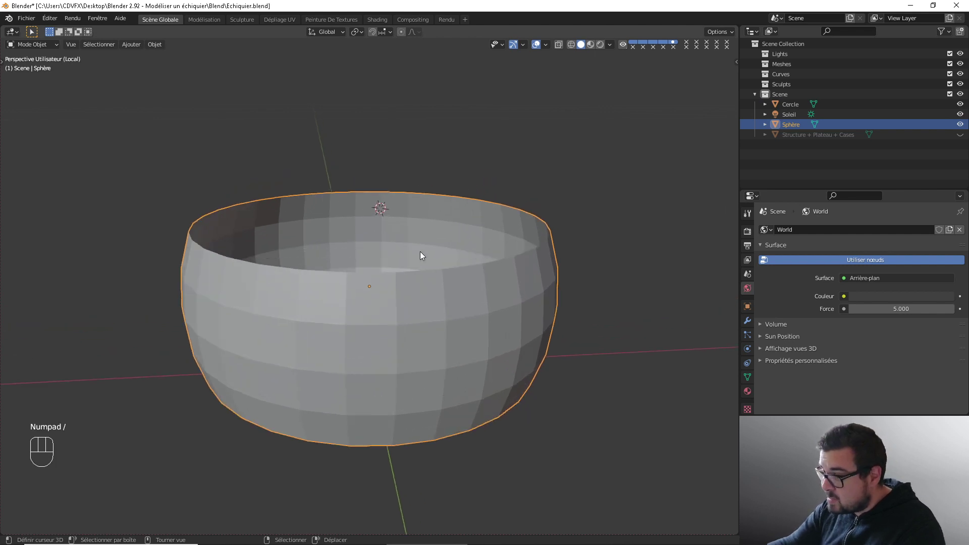
key("Tab")
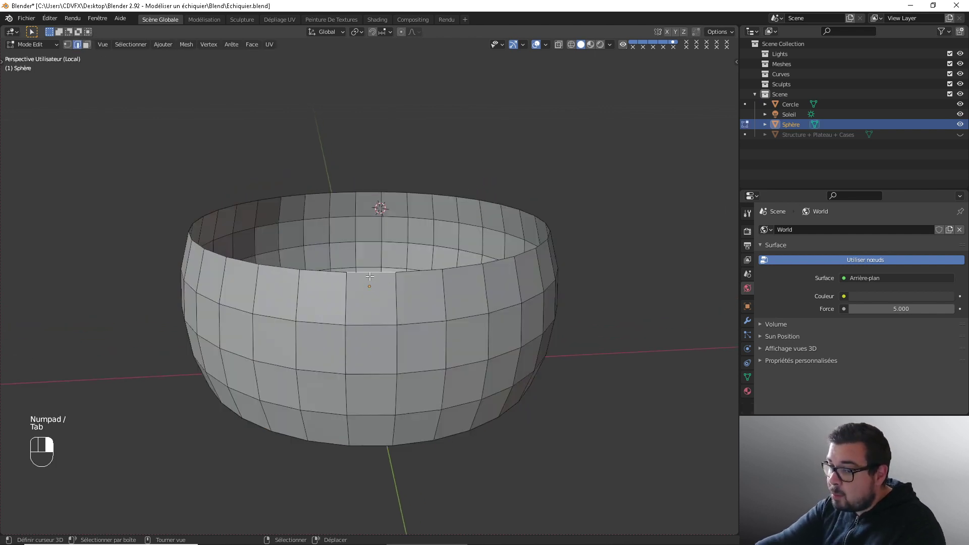
left_click(371, 277, "alt+shift")
key("e")
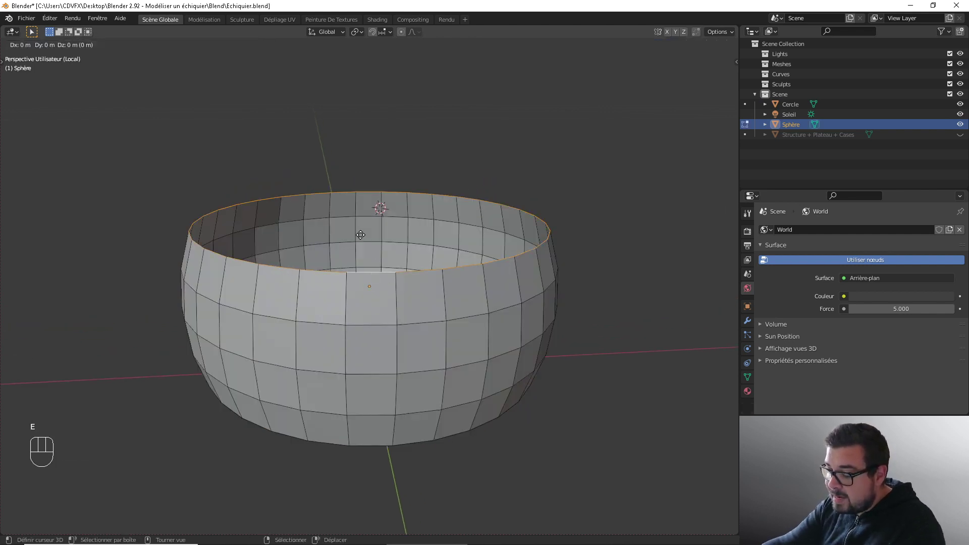
key("s")
left_click(361, 233)
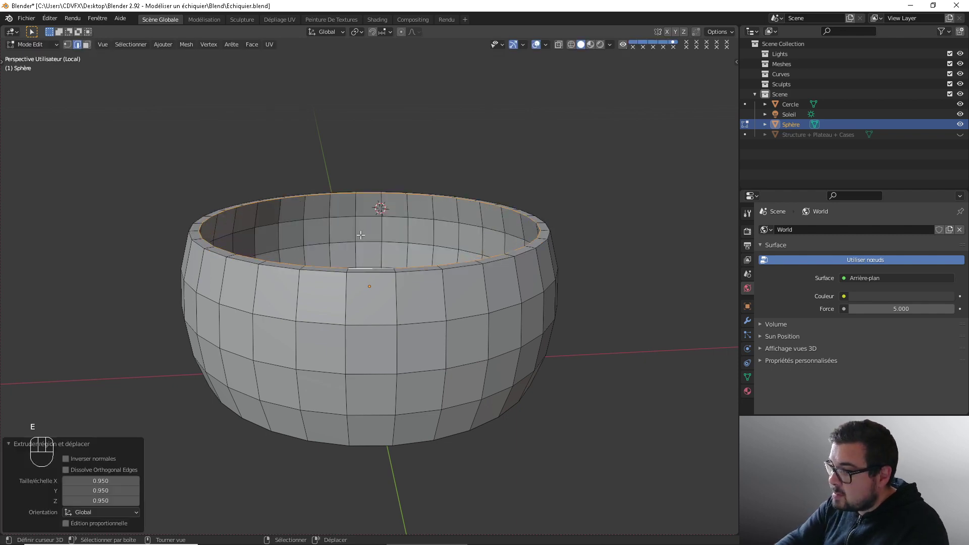
Step: Select the entire edge loop around the sphere band's lower opening
middle_click_drag(346, 377, 373, 305)
right_click(419, 238)
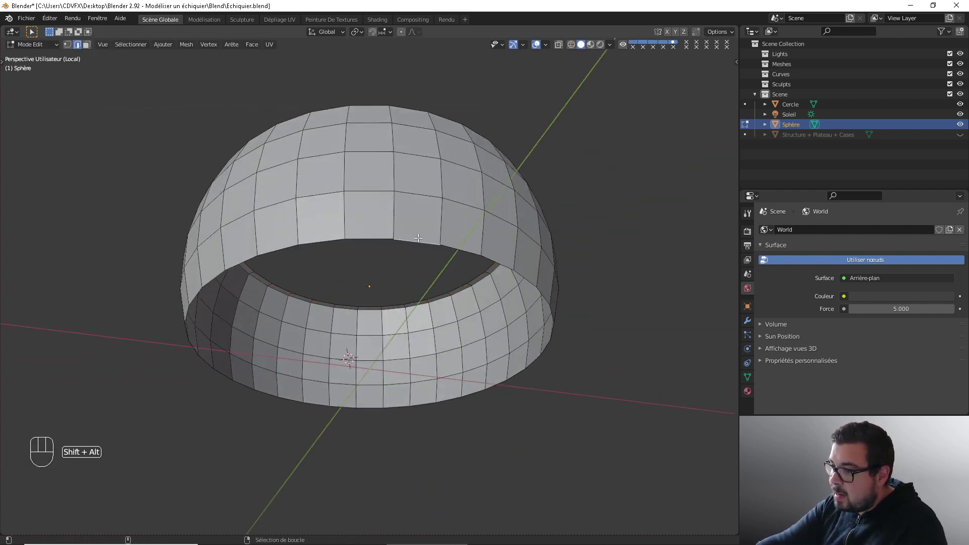
right_click(419, 238, "alt+shift")
right_click(419, 238, "alt+shift")
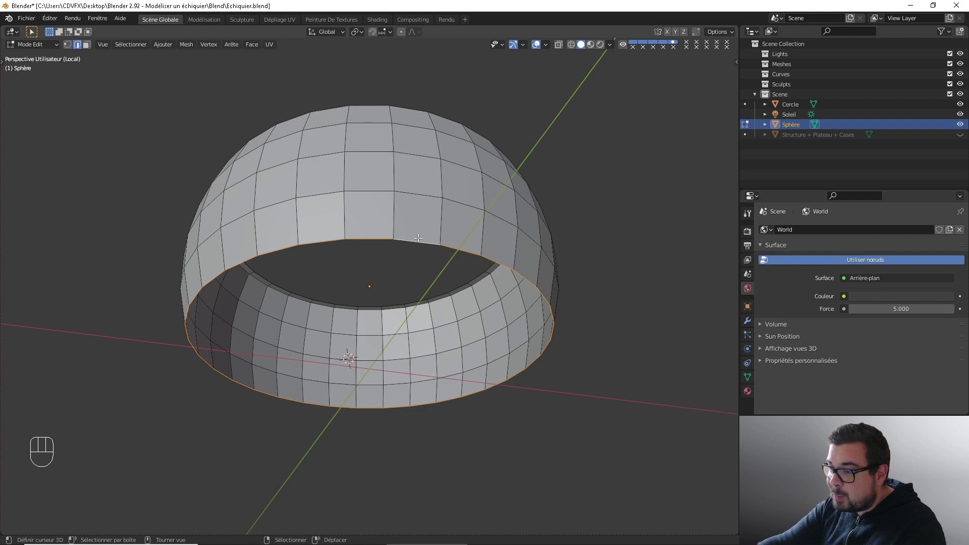
type("s0.95")
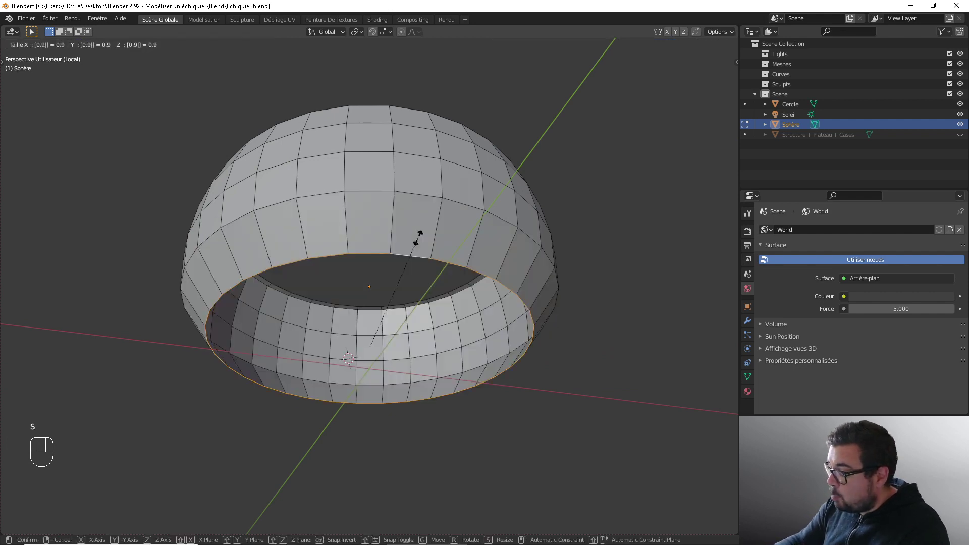
key("BackSpace")
key("BackSpace")
key("BackSpace")
key("BackSpace")
key("BackSpace")
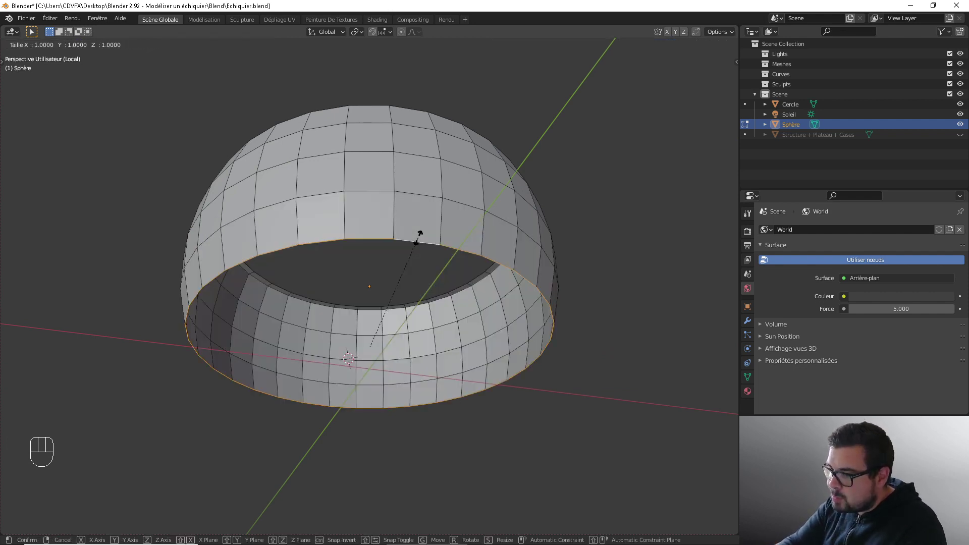
left_click(418, 238)
Step: Extrude the band's lower open edge loop inward at a scale of 0.95
key("e")
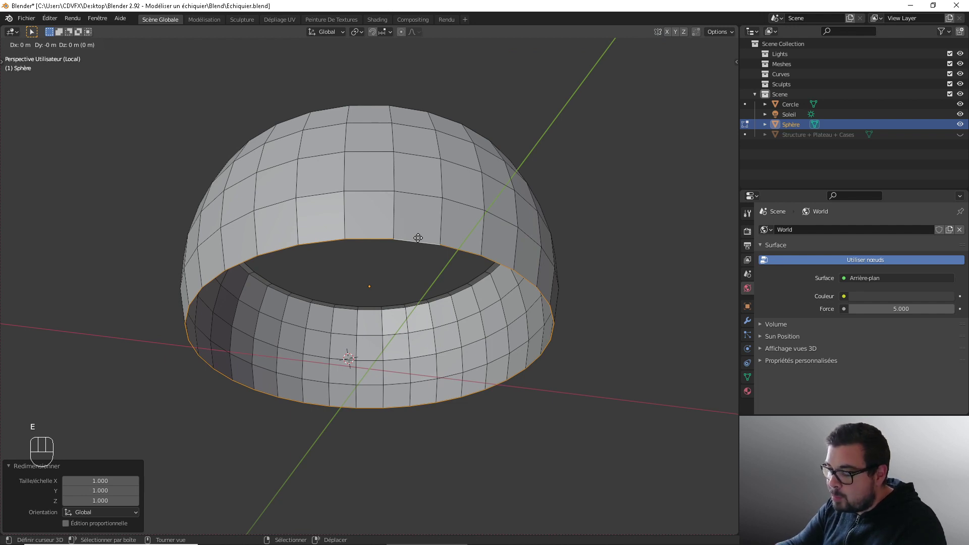
type("s0.95")
left_click(418, 238)
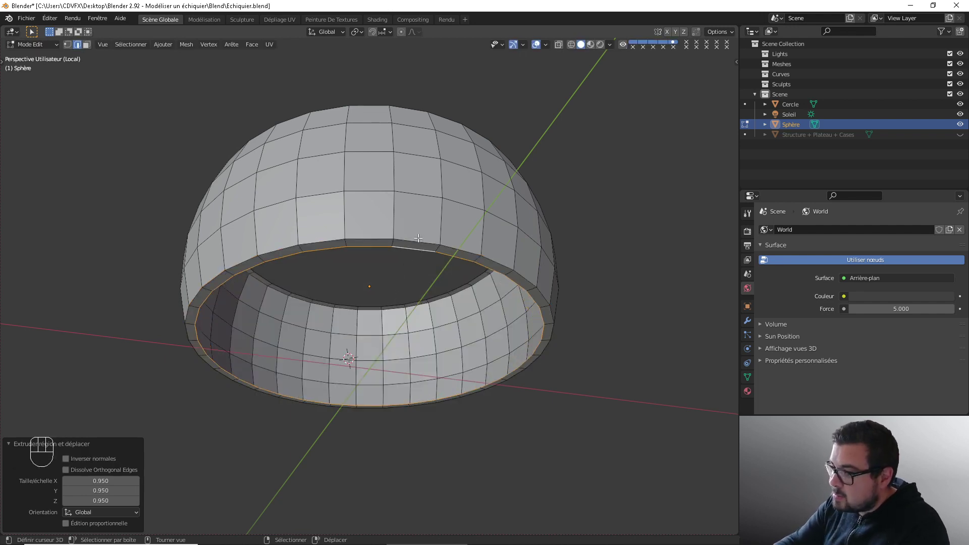
Step: Close the band's lower opening with a grid fill, using a span of 8 and an offset of 3
scroll(324, 103, "up", 1)
left_click(252, 45)
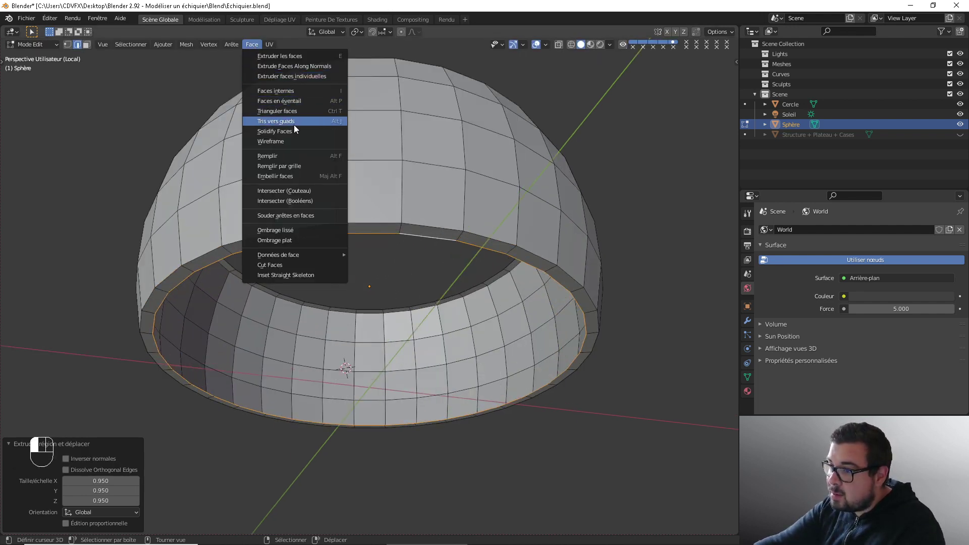
left_click(279, 165)
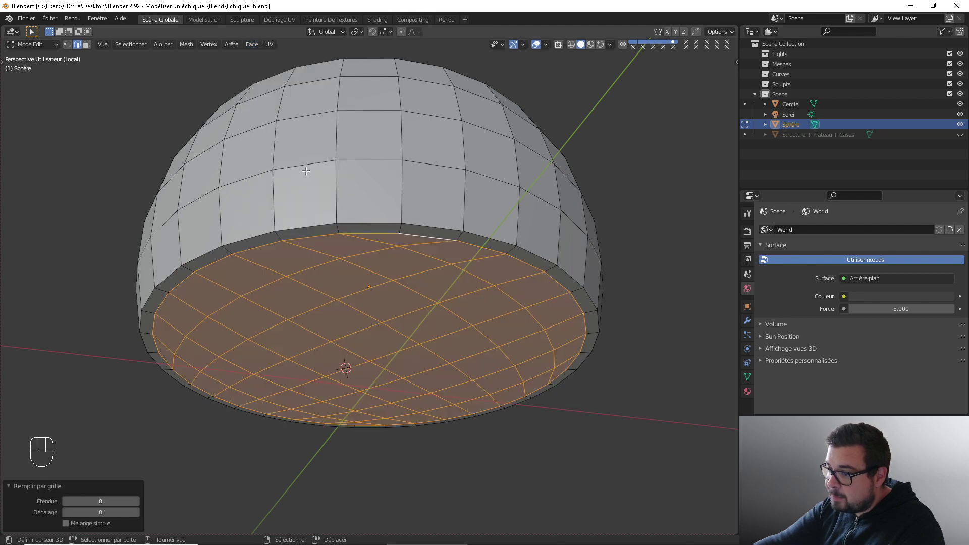
left_click(136, 513)
left_click(136, 513)
left_click(136, 513)
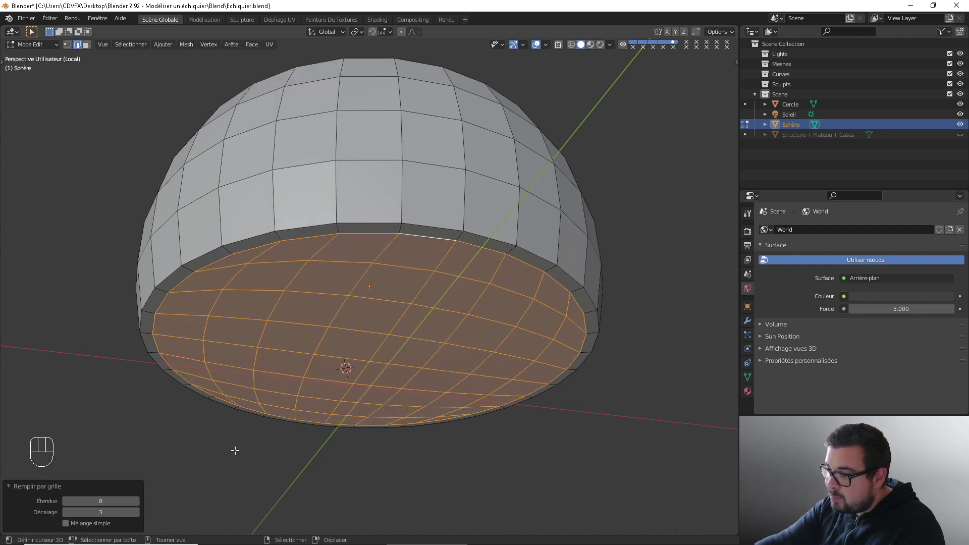
Step: Select the inner edge loop around the band's upper opening and close it with a grid fill
middle_click_drag(337, 269, 339, 333)
key("alt+a")
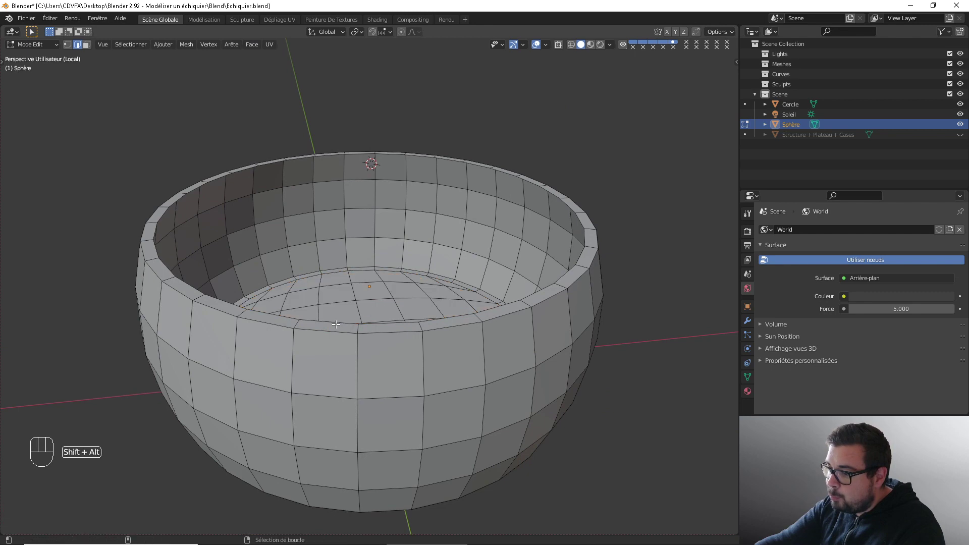
right_click(336, 324, "alt+shift")
middle_click_drag(292, 188, 290, 213)
scroll(212, 202, "up", 1)
scroll(207, 130, "down", 1)
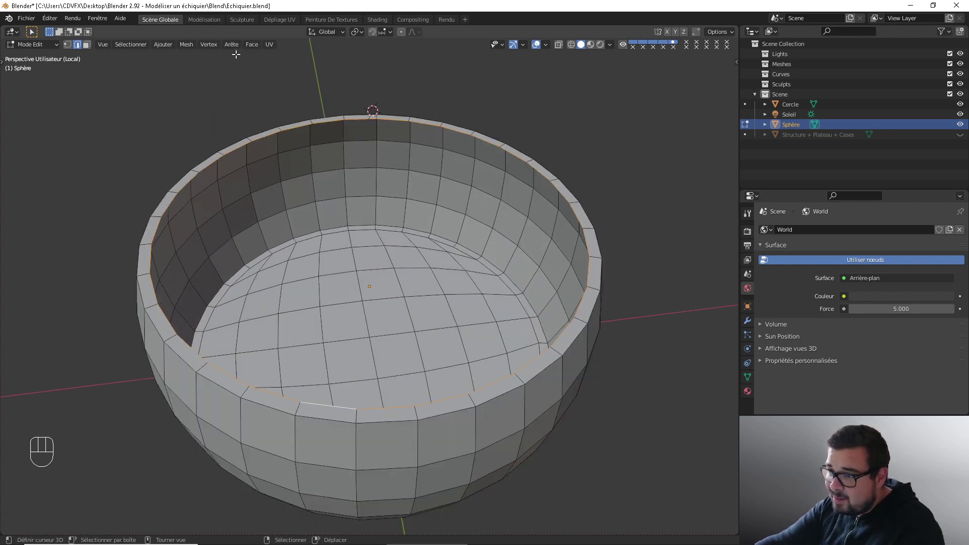
left_click(250, 44)
left_click(296, 178)
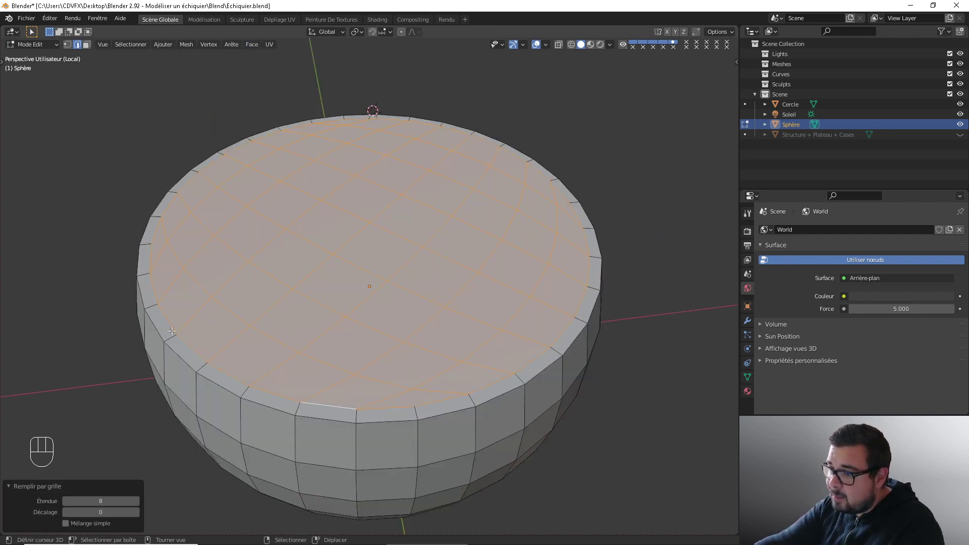
Step: Set the upper grid fill's offset to 4 and compare its alignment with the lower cap in top and bottom views
left_click(138, 513)
left_click(138, 513)
left_click(137, 513)
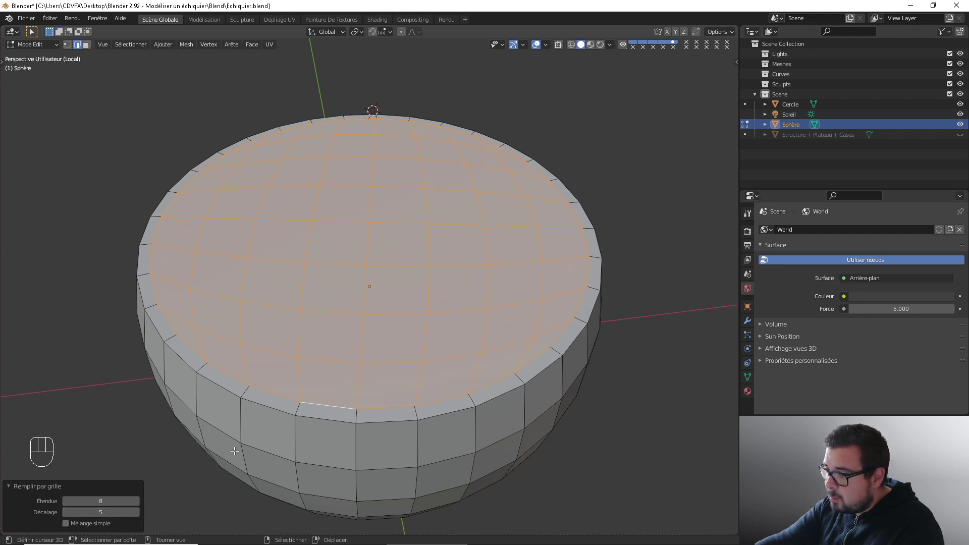
left_click(67, 512)
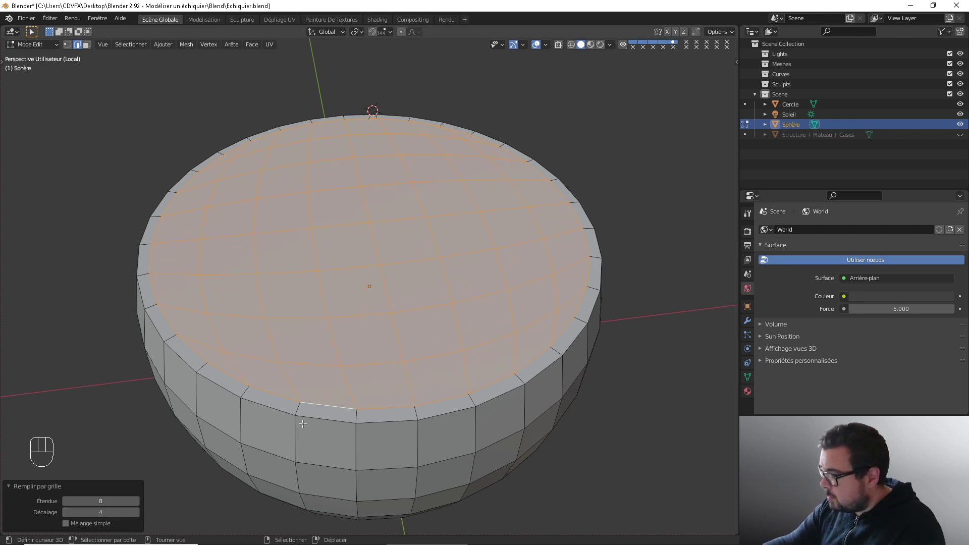
key("KP_7")
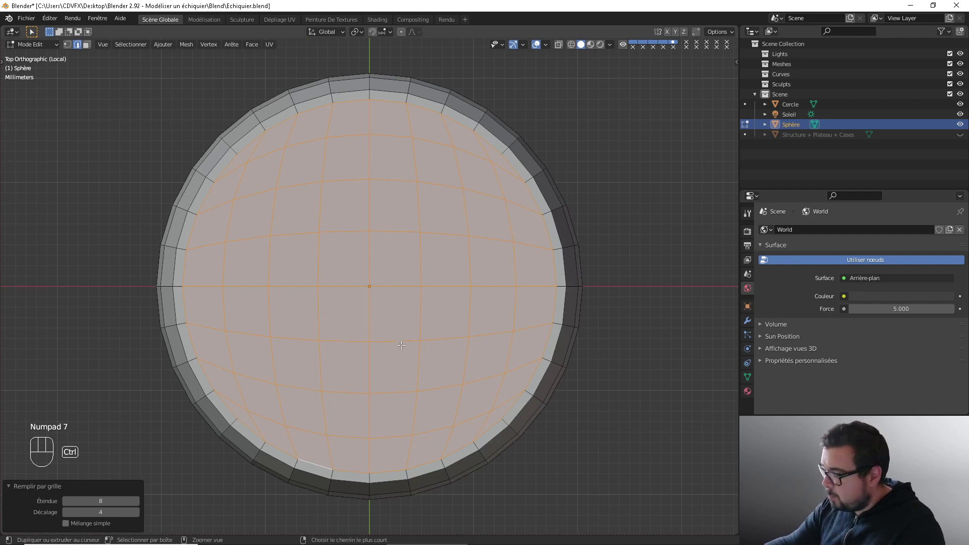
key("ctrl+KP_7")
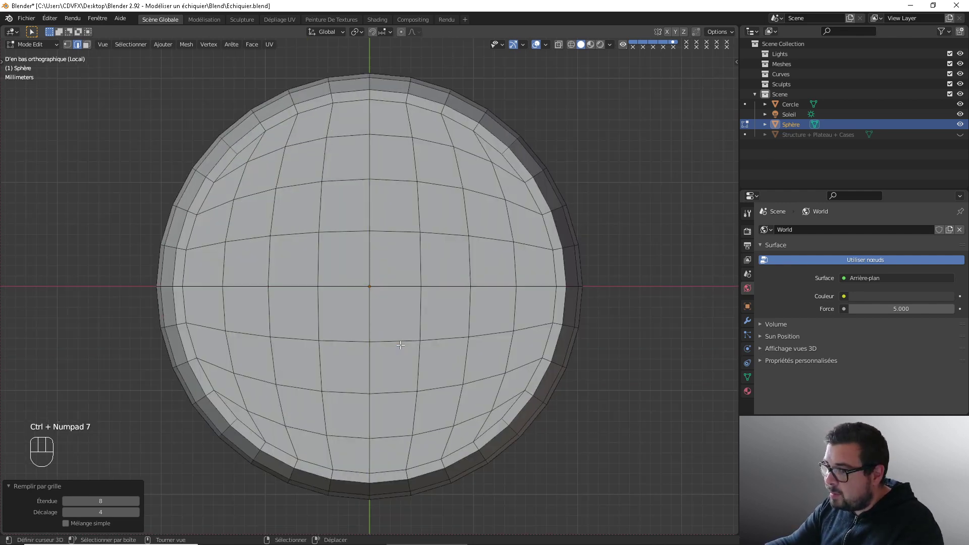
key("KP_7")
key("ctrl")
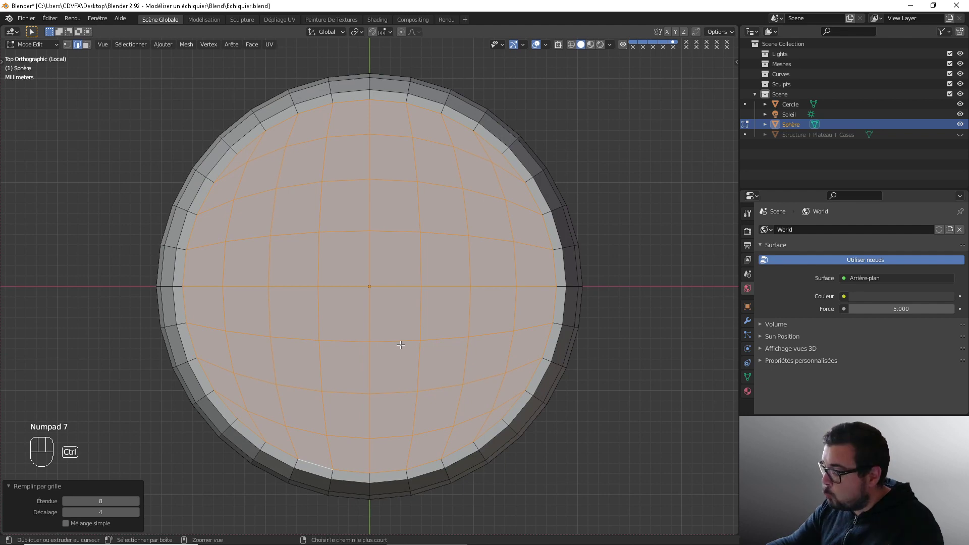
key("ctrl+KP_7")
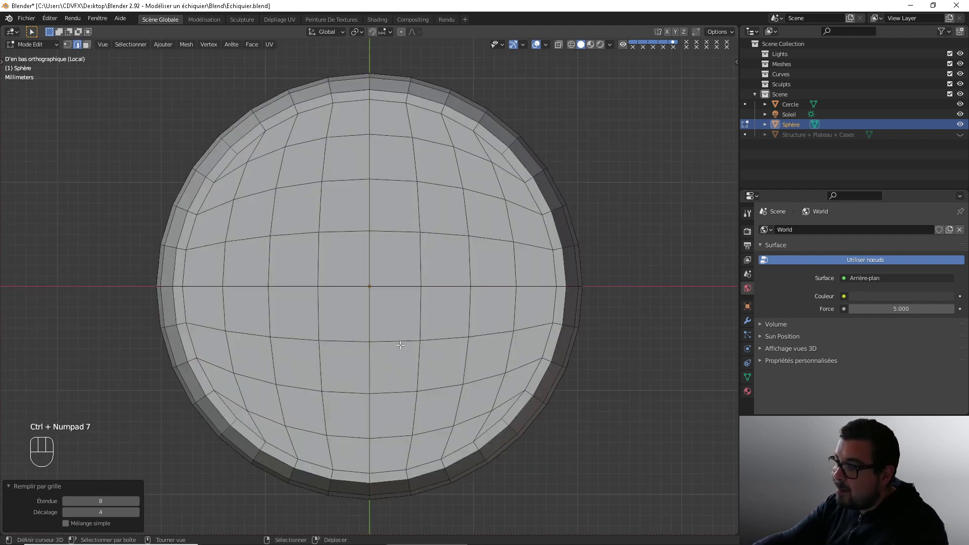
Step: Mark UV seams on the band's upper and lower outer edge loops and on one vertical line of edges at the front
middle_click_drag(489, 244, 428, 240)
right_click(412, 236)
right_click(412, 236, "alt+shift")
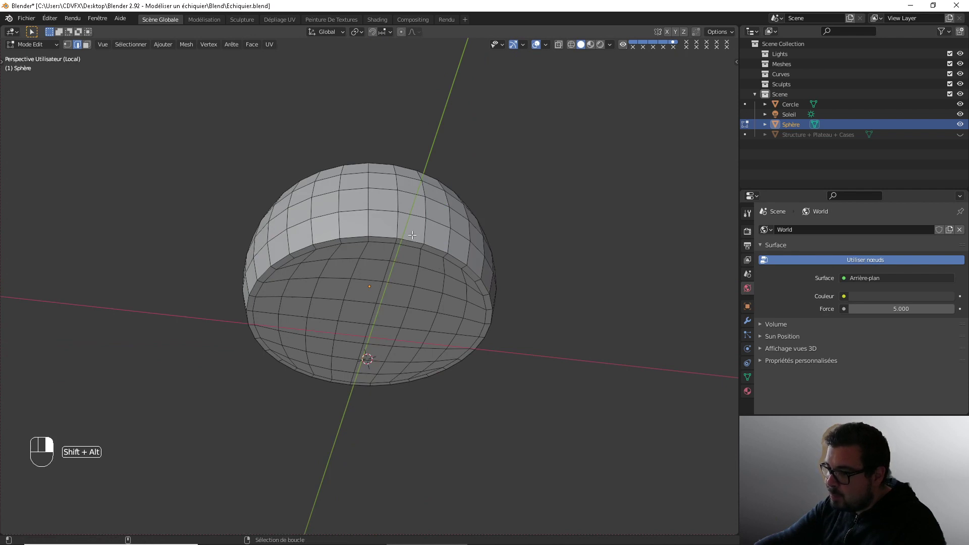
middle_click_drag(430, 201, 383, 270)
right_click(426, 282, "alt+shift")
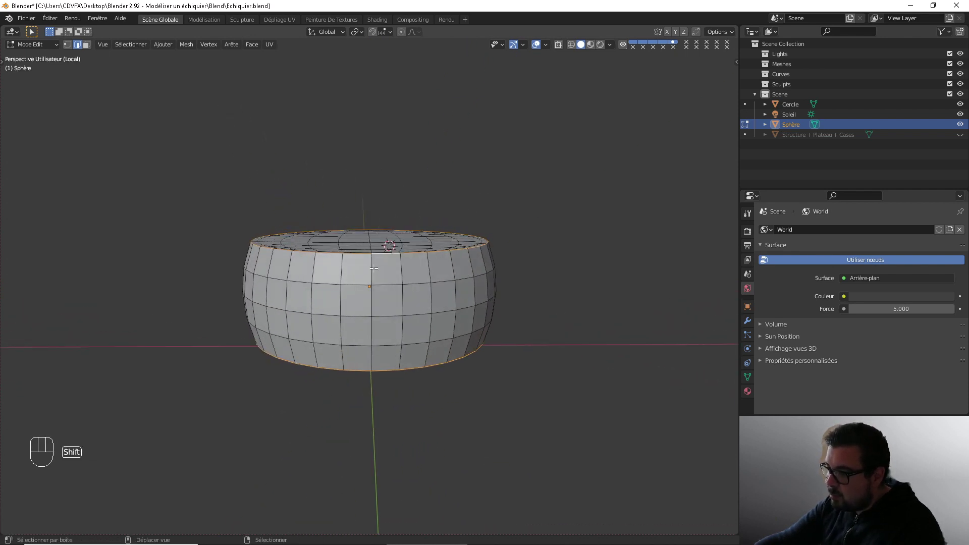
right_click(373, 270, "shift")
right_click(370, 359, "ctrl")
key("KP_1")
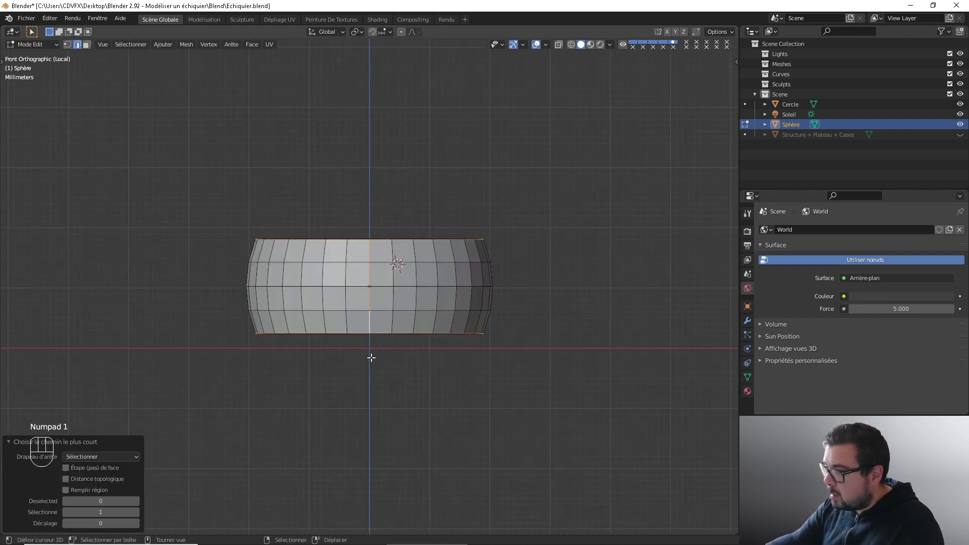
key("ctrl+e")
left_click(371, 358)
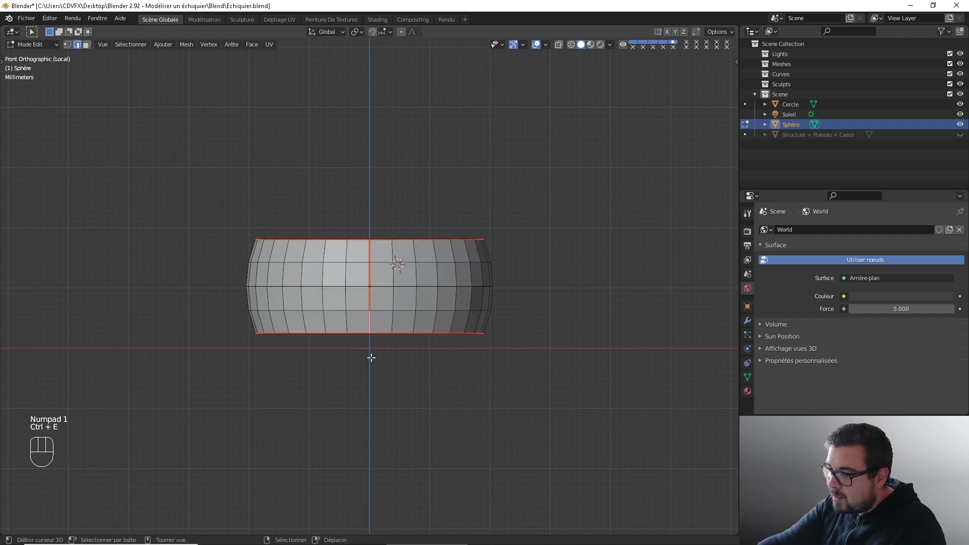
Step: Apply the band's rotation and scale in Object Mode and set its origin to its geometry
key("a")
left_click(389, 208)
key("Tab")
key("q")
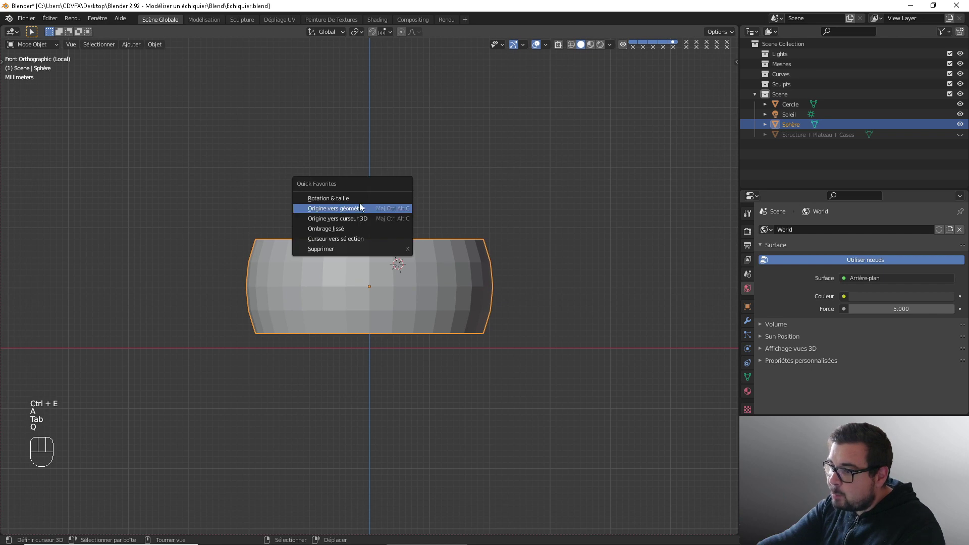
left_click(355, 198)
key("q")
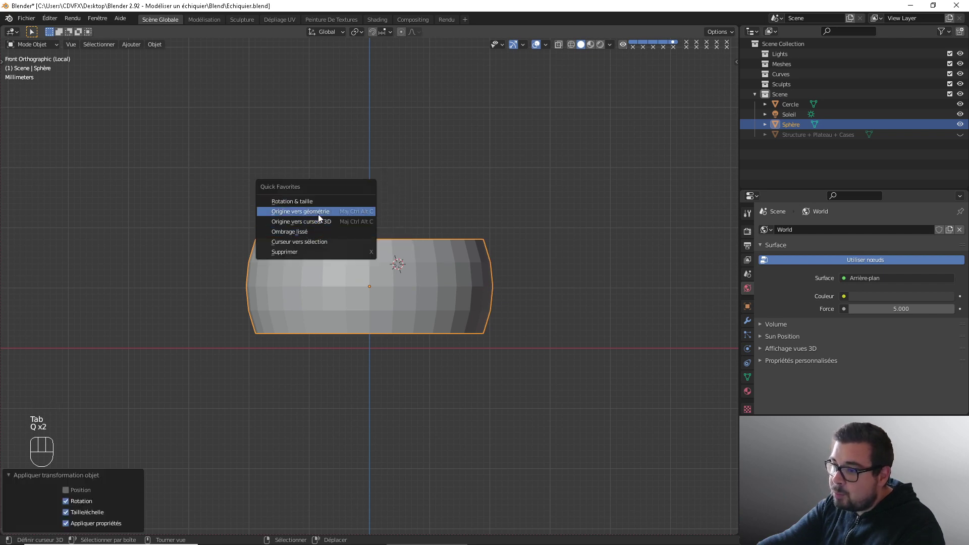
left_click(319, 213)
Step: Unwrap the band's entire mesh along its marked seams
key("Tab")
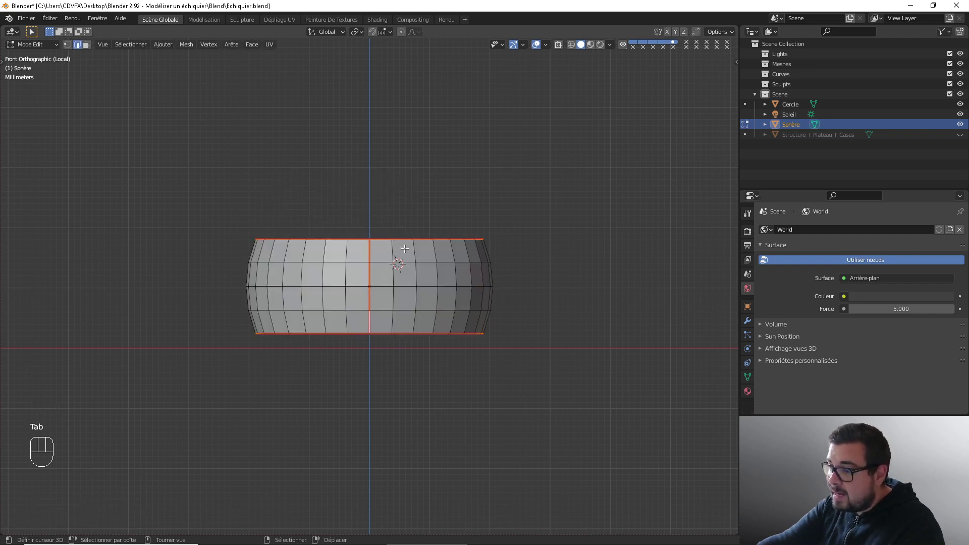
key("a")
key("a")
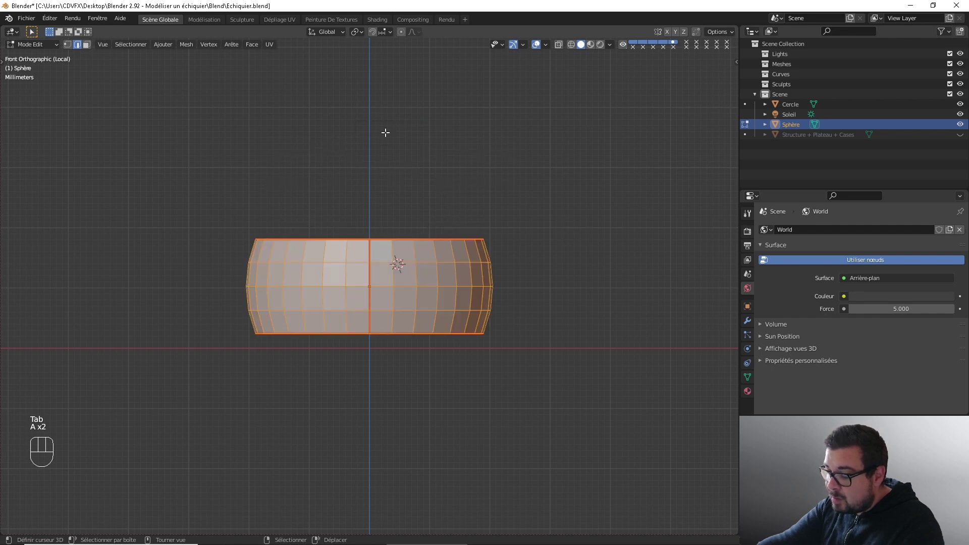
key("u")
left_click(386, 132)
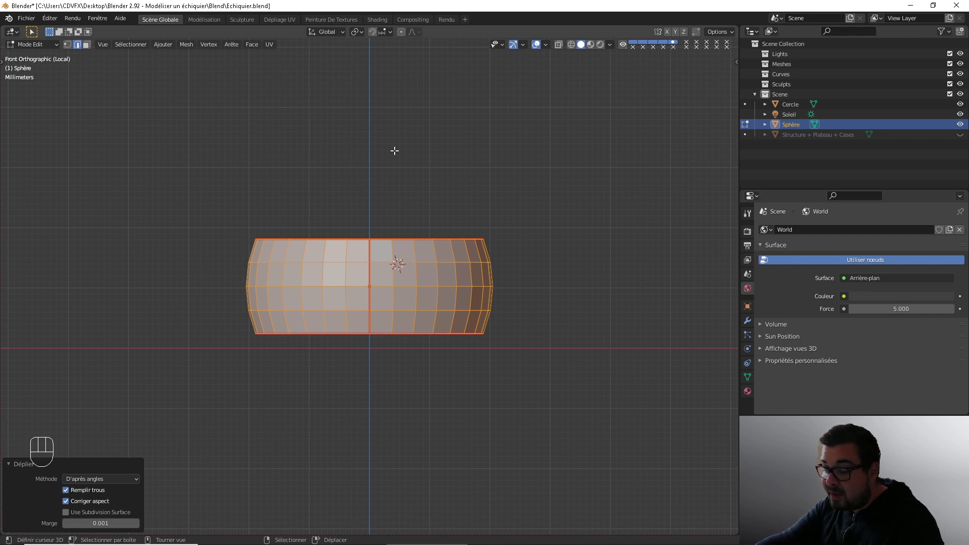
Step: Leave Edit Mode and the band's isolated view, and bring up the chess piece reference image over the front view
key("Tab")
key("KP_1")
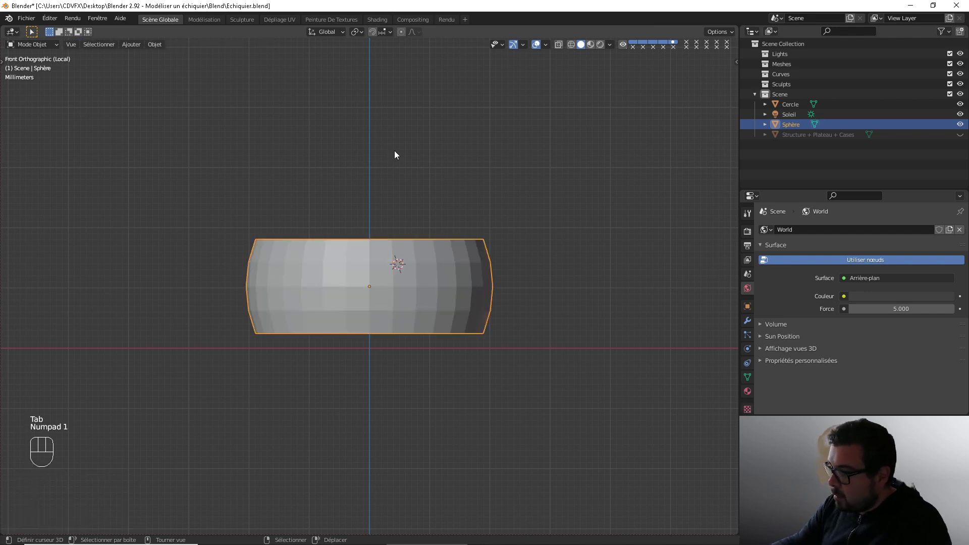
key("KP_Divide")
key("KP_1")
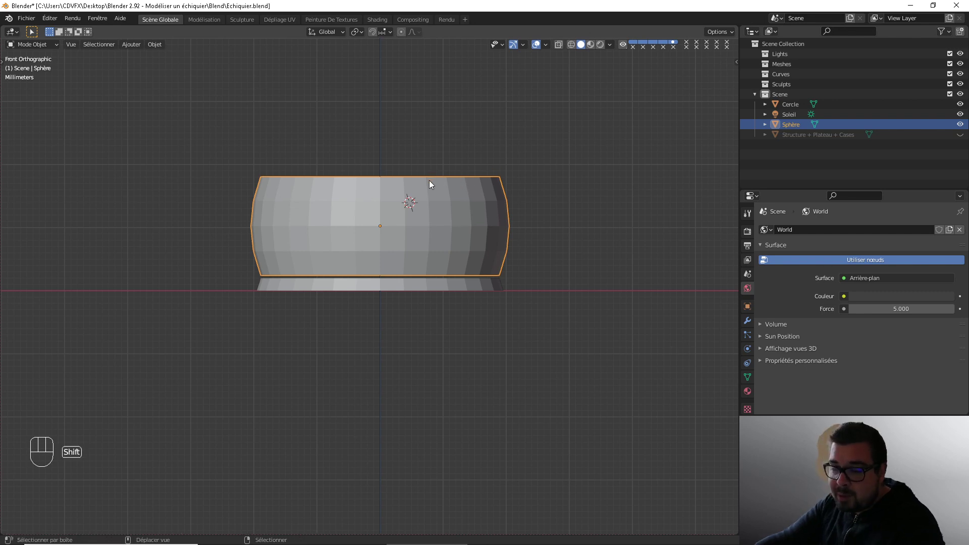
middle_click_drag(429, 180, 429, 200, "shift")
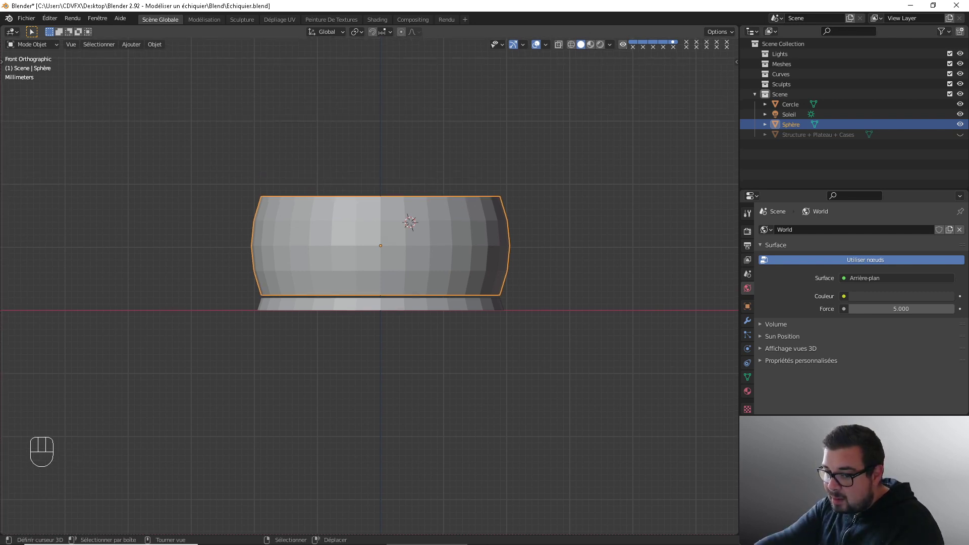
right_click_drag(0, 178, 236, 110)
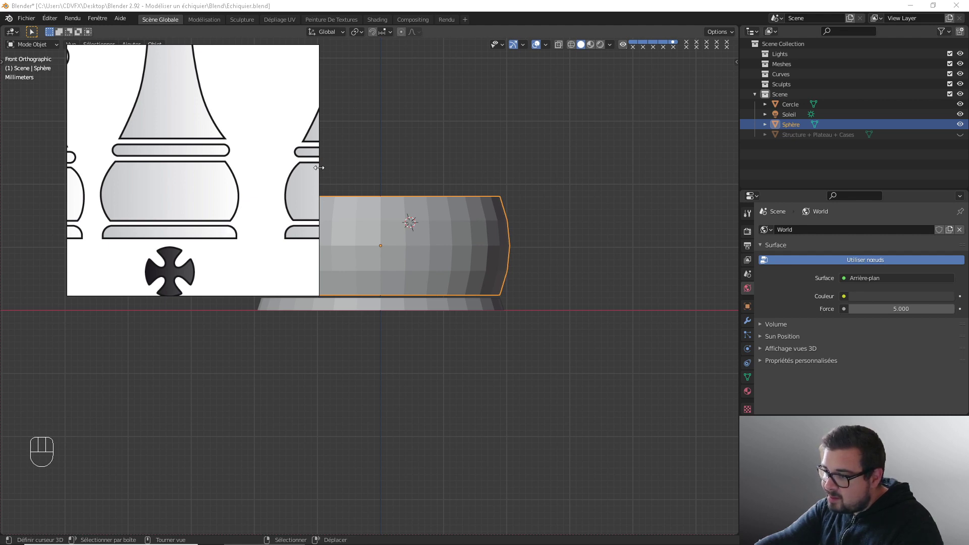
Step: Dismiss the reference image, duplicate the band's upper outer edge loop in place and separate the copy into its own object
left_click(289, 52)
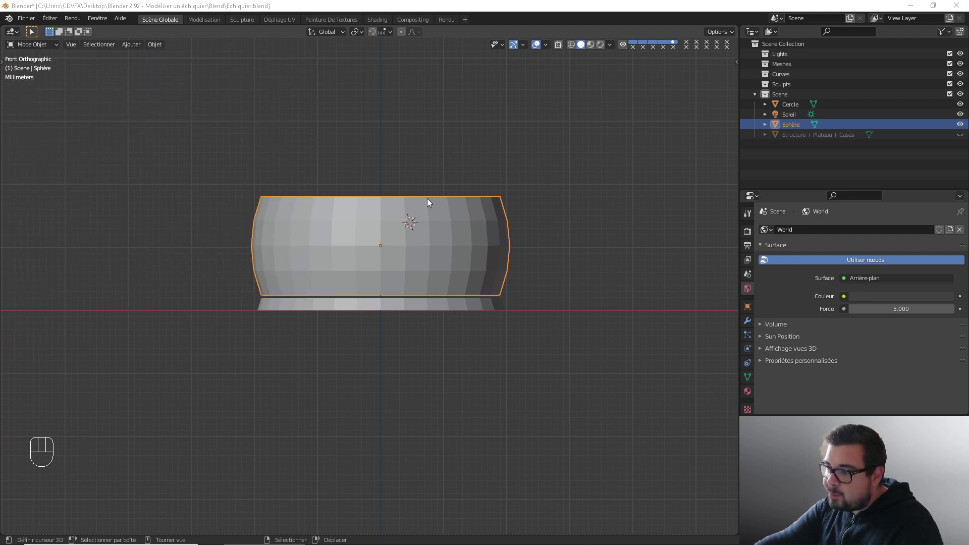
mouse_move(427, 198)
middle_mouse_down()
mouse_move(415, 214)
mouse_move(411, 205)
middle_mouse_up()
key("Tab")
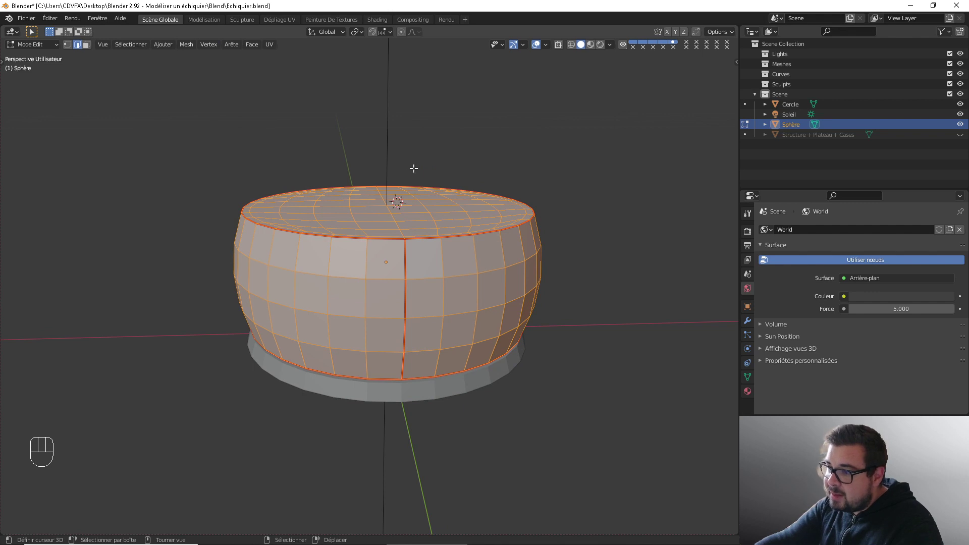
right_click(382, 245)
middle_click_drag(379, 243, 376, 283)
scroll(384, 291, "down", 1)
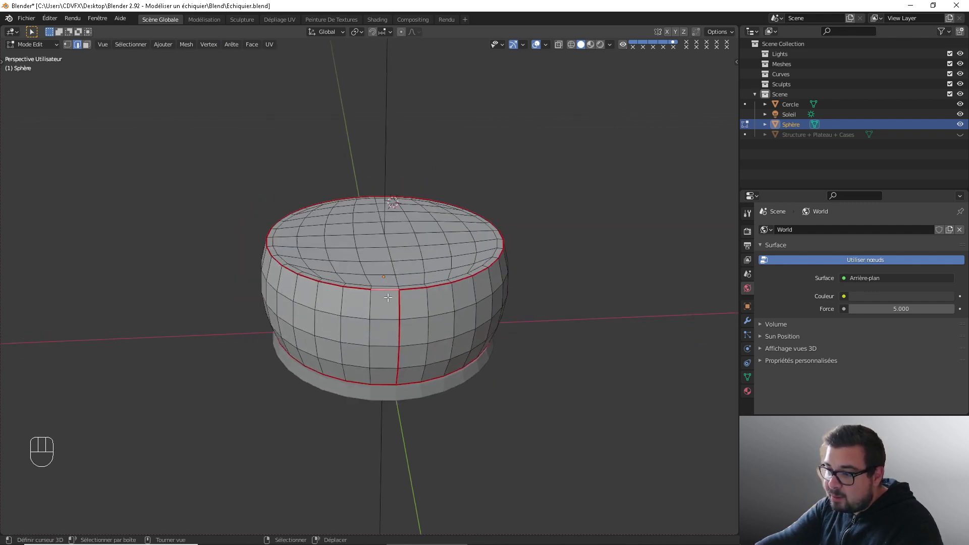
right_click(386, 293, "alt+shift")
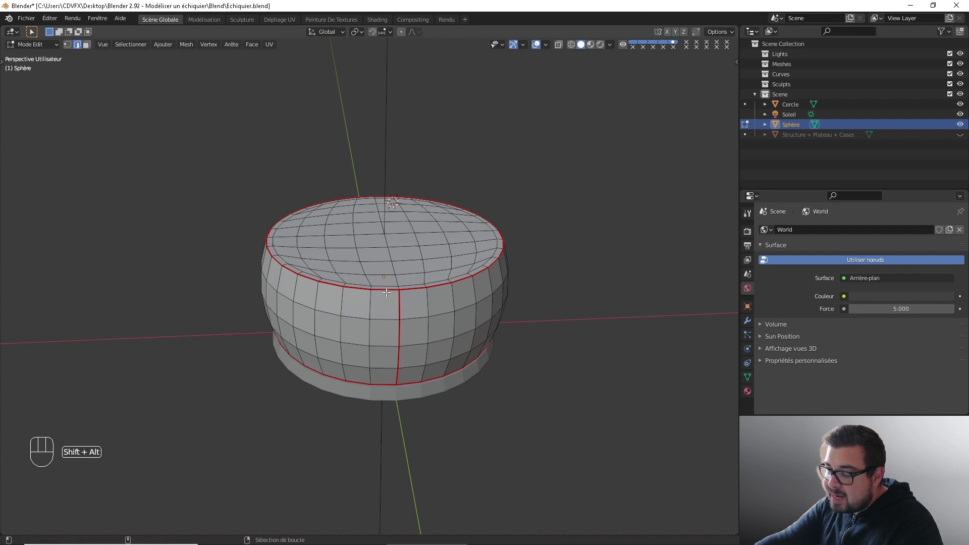
right_click(387, 293, "alt+shift")
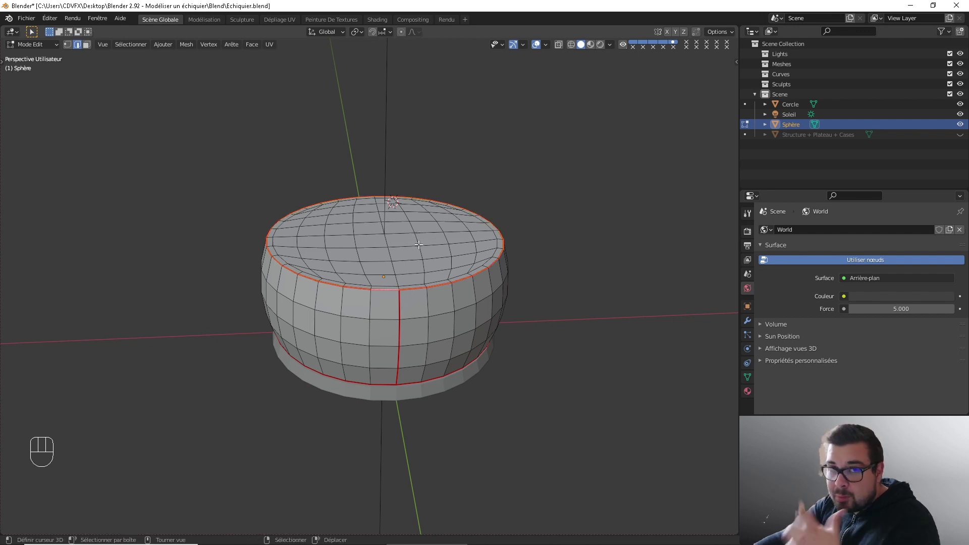
middle_click_drag(437, 270, 439, 259)
key("shift+d")
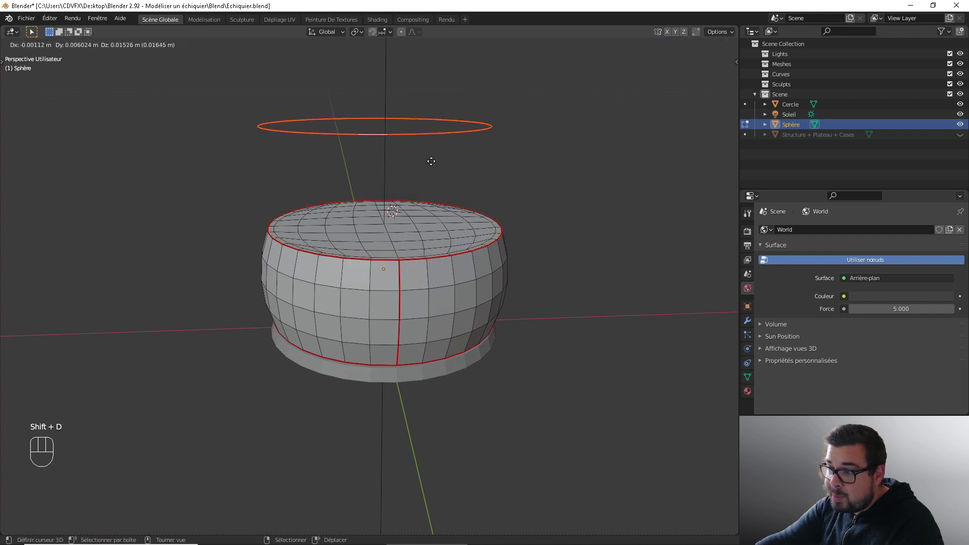
right_click(431, 159)
key("p")
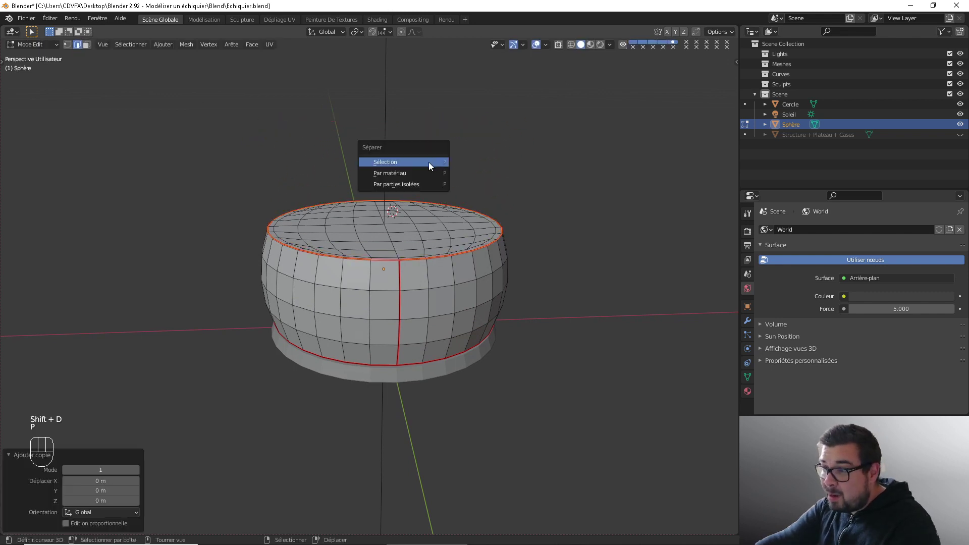
left_click(428, 163)
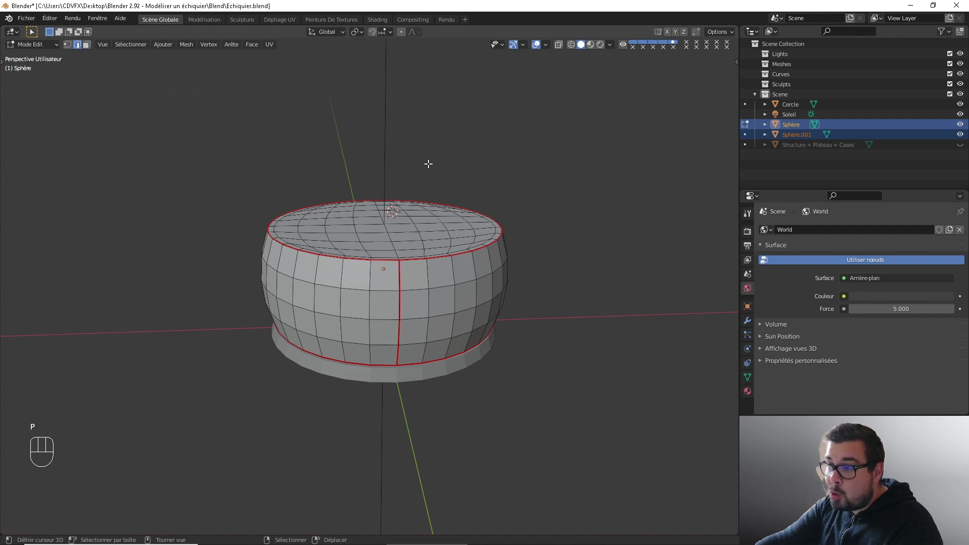
Step: Apply the separated ring's rotation and scale in Object Mode and set its origin to its geometry
key("Tab")
right_click(388, 263)
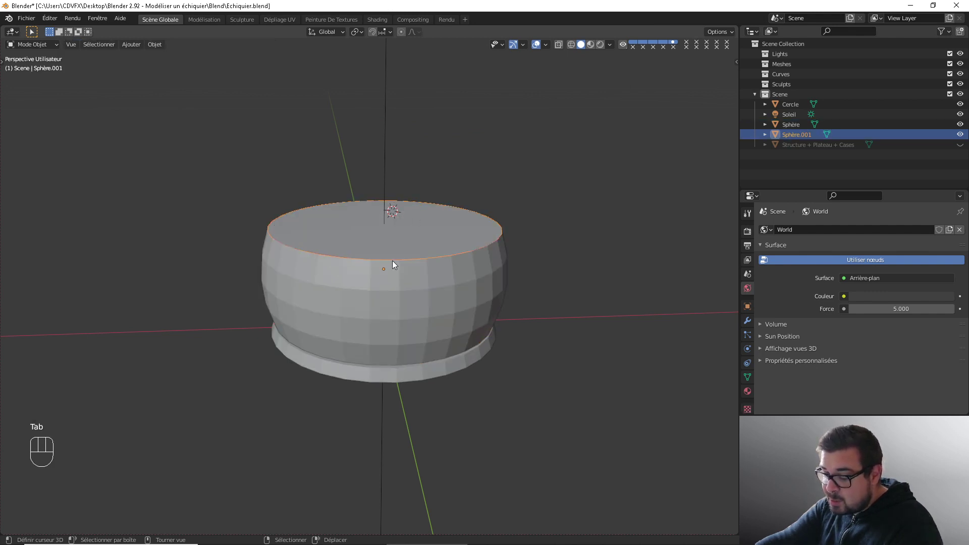
key("g")
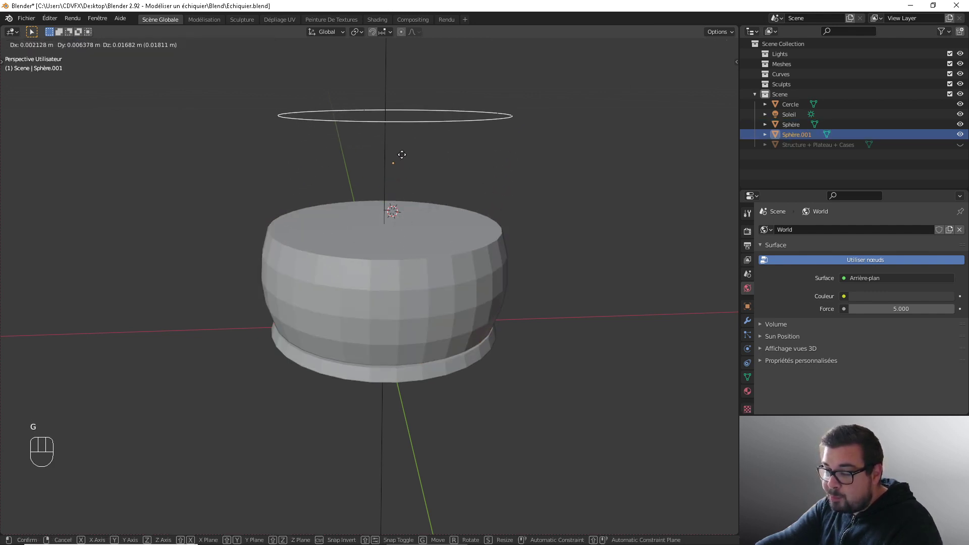
right_click(402, 155)
key("q")
left_click(373, 148)
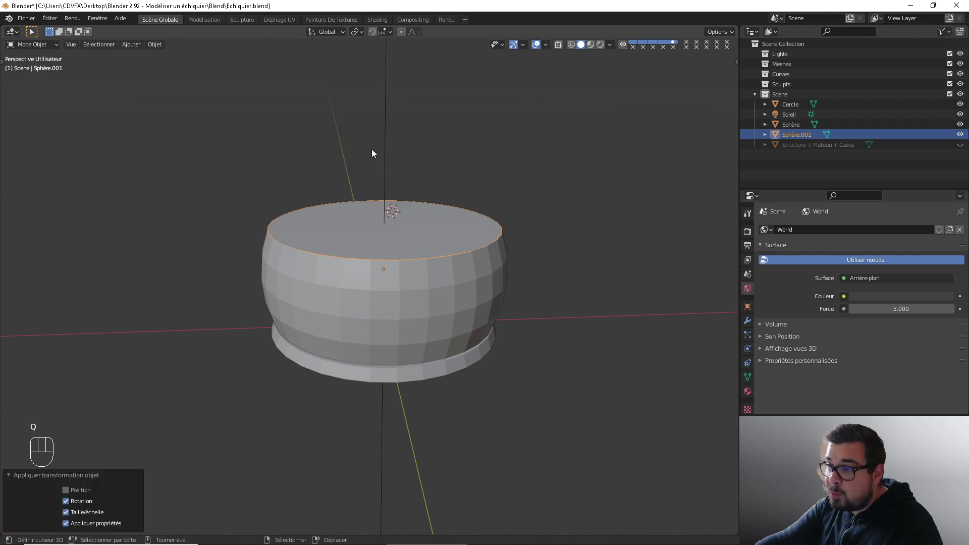
key("q")
left_click(344, 161)
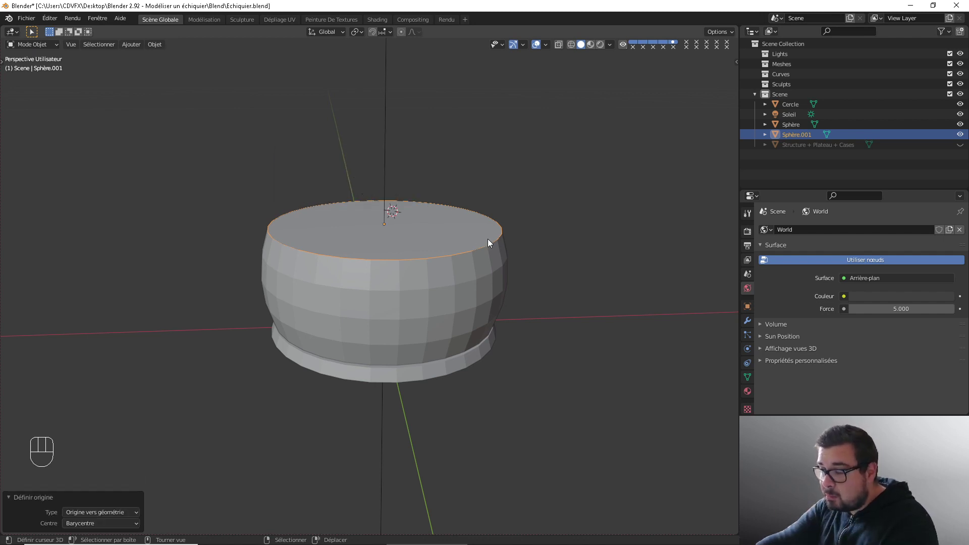
Step: Check the base disc's dimensions, including its height, in front view
middle_click_drag(488, 238, 470, 233)
key("Tab")
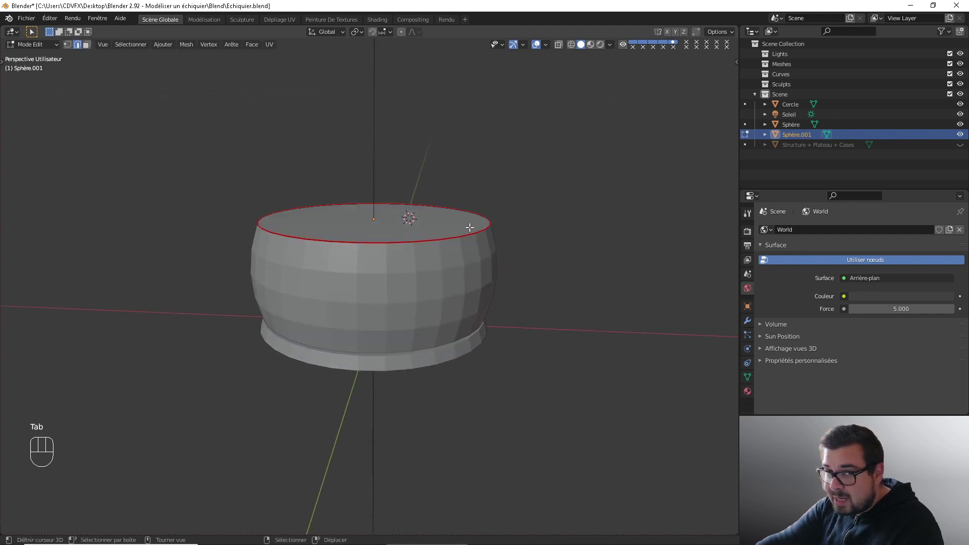
key("KP_1")
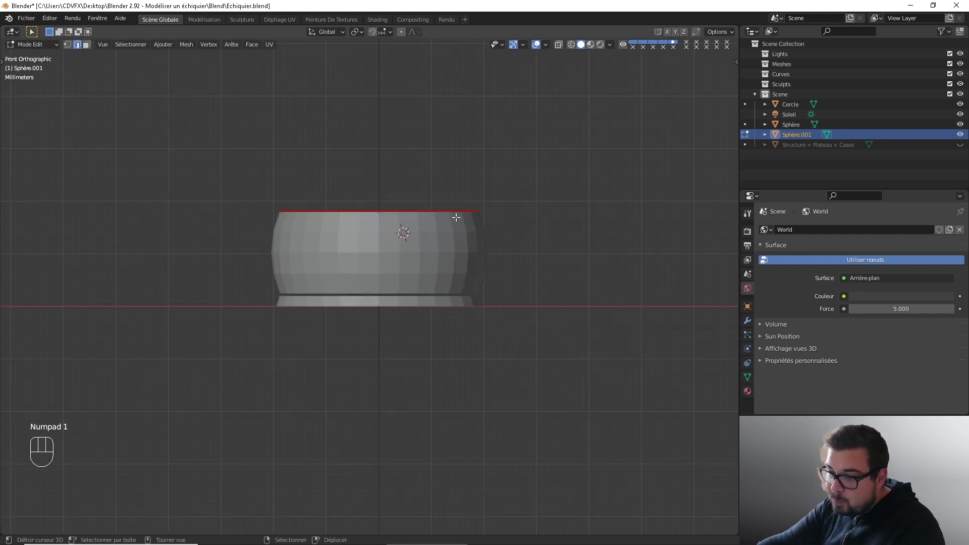
middle_click_drag(438, 227, 444, 252, "shift")
key("Tab")
left_click(449, 335)
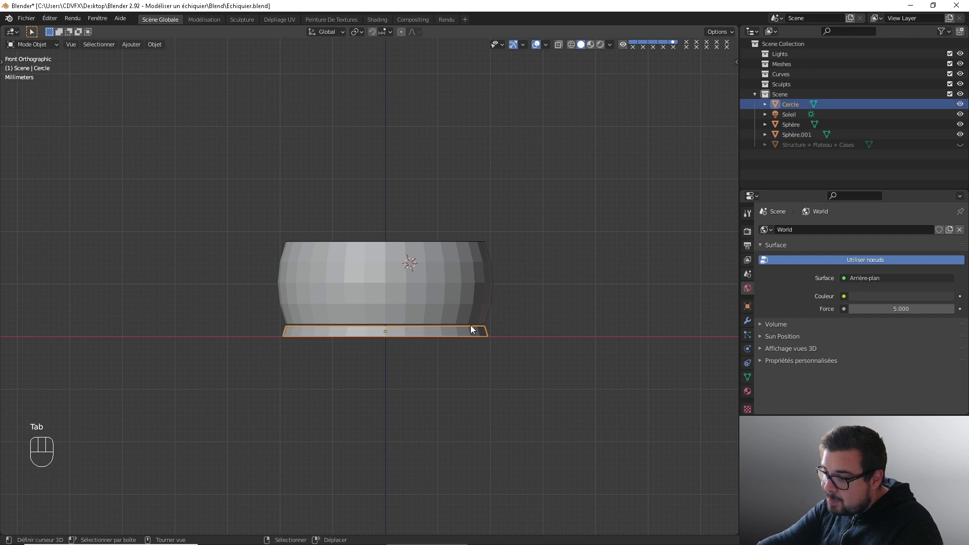
key("n")
left_click(732, 66)
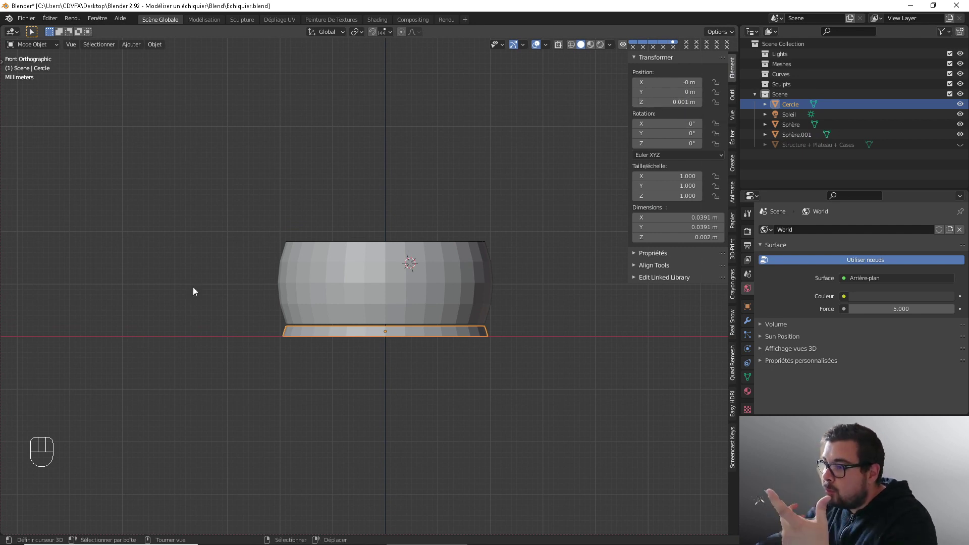
Step: Extrude the separated ring's entire edge loop 0.001 m upward along Z in Edit Mode
middle_click_drag(431, 232, 442, 260)
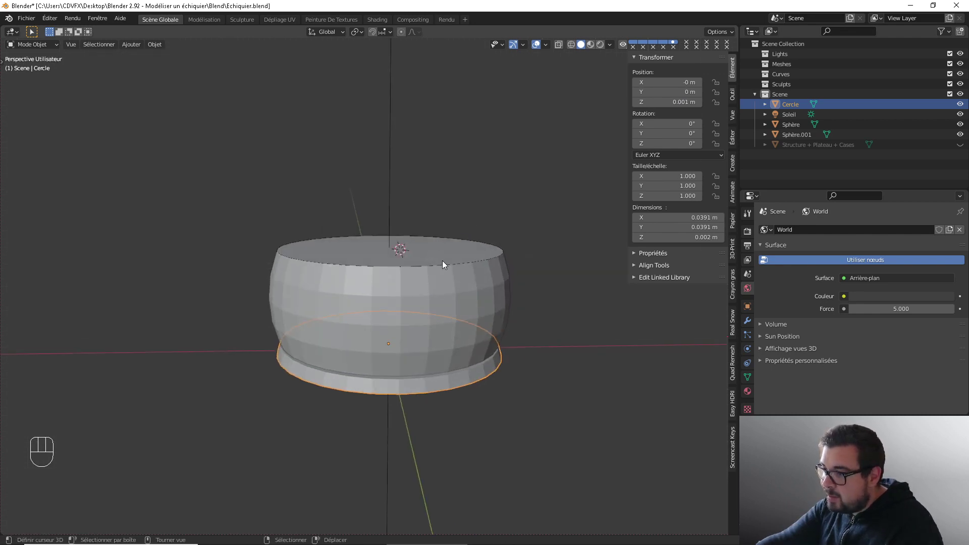
left_click(443, 261)
left_click(445, 262)
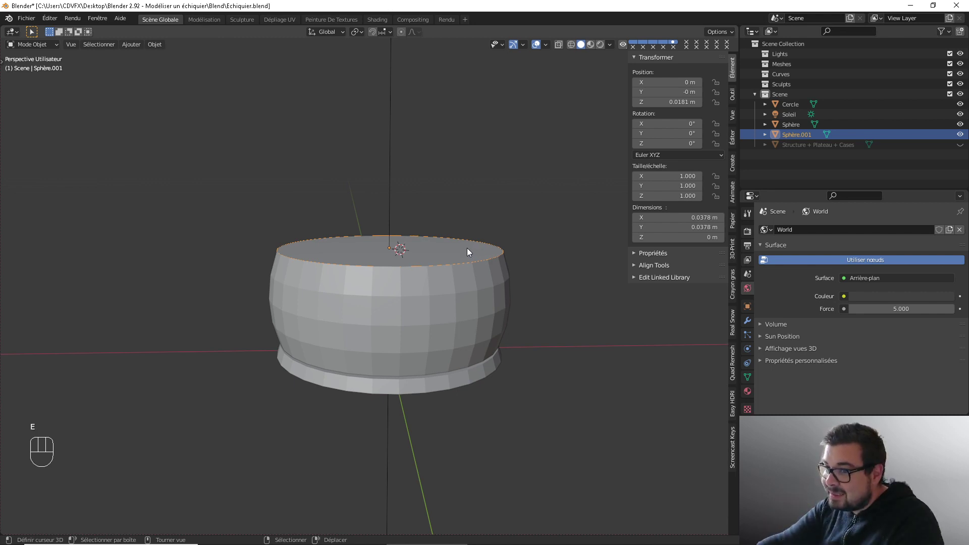
key("e")
key("Tab")
key("a")
left_click(464, 208)
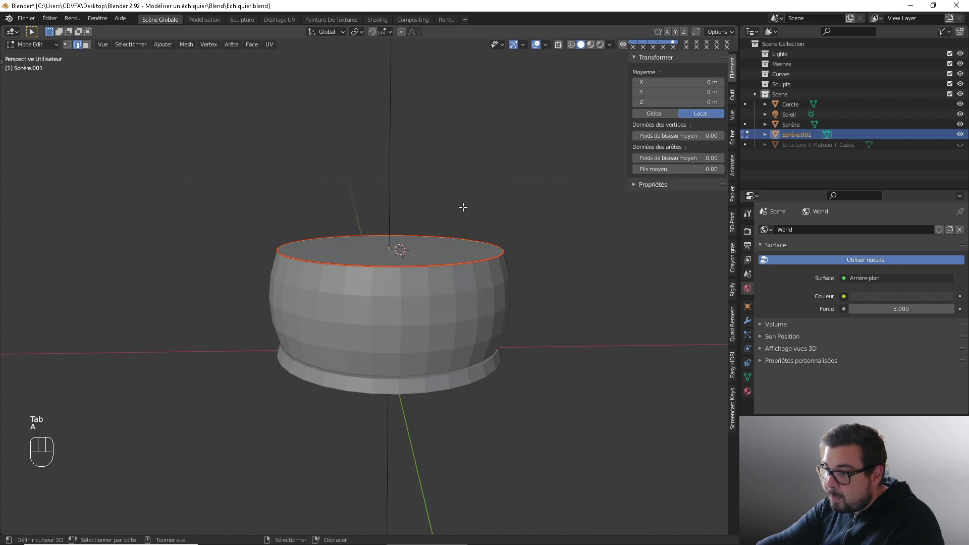
key("e")
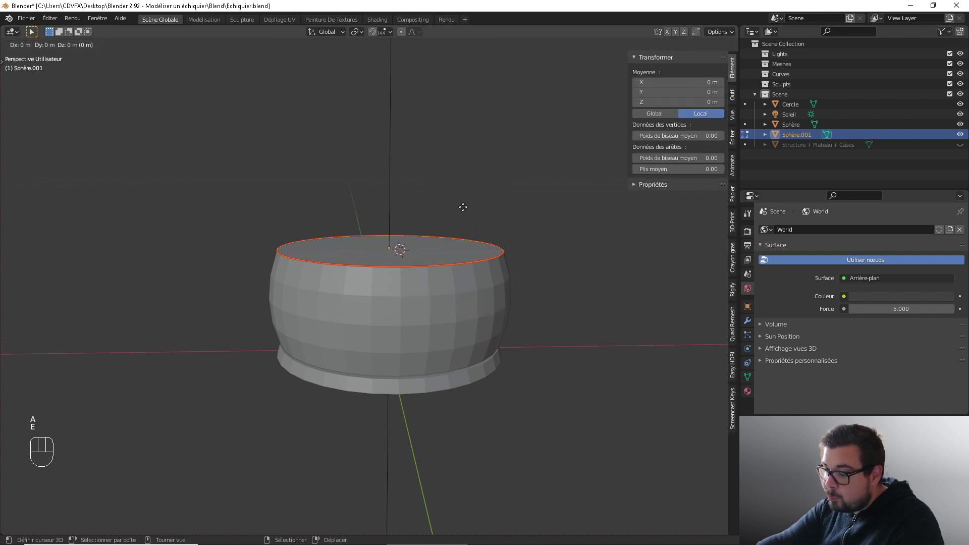
type("z")
type("0.001")
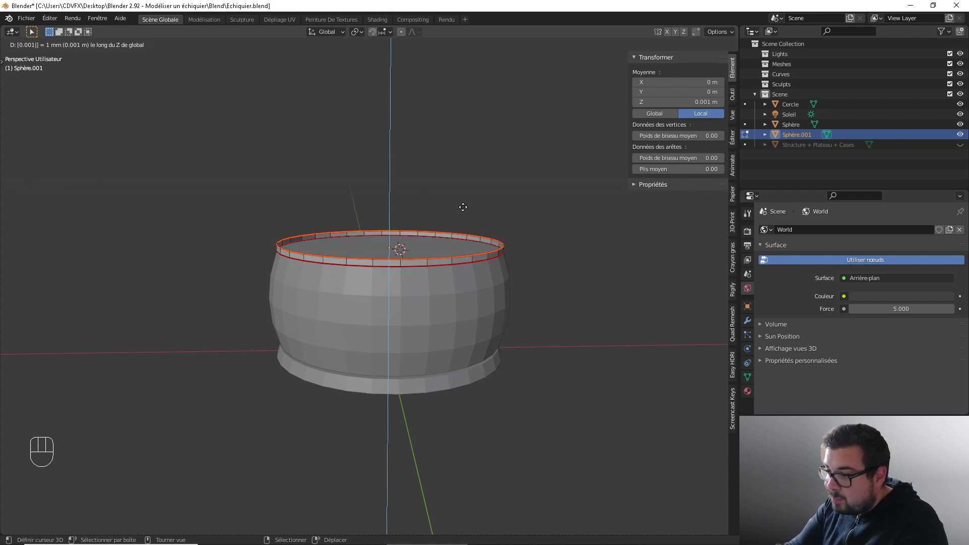
key("BackSpace")
key("BackSpace")
key("BackSpace")
key("BackSpace")
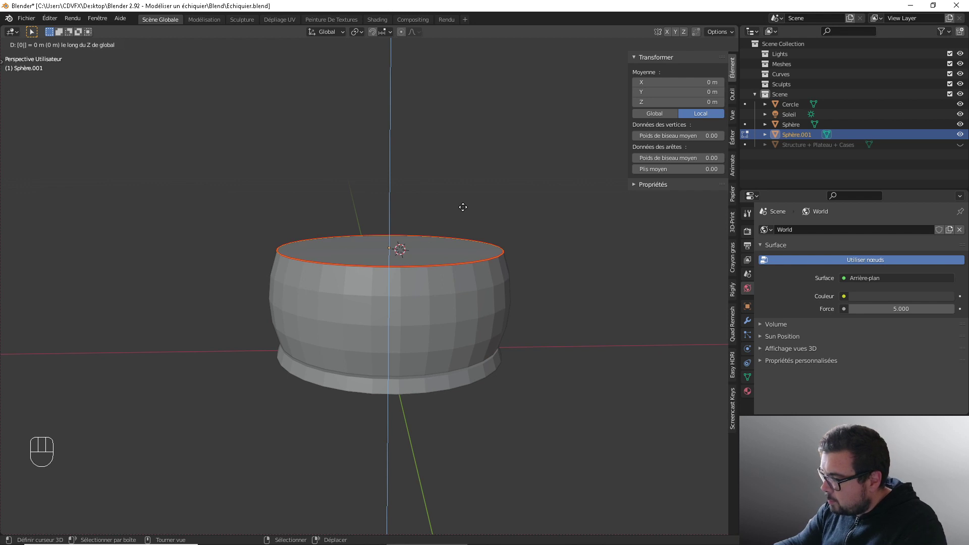
type("0.005")
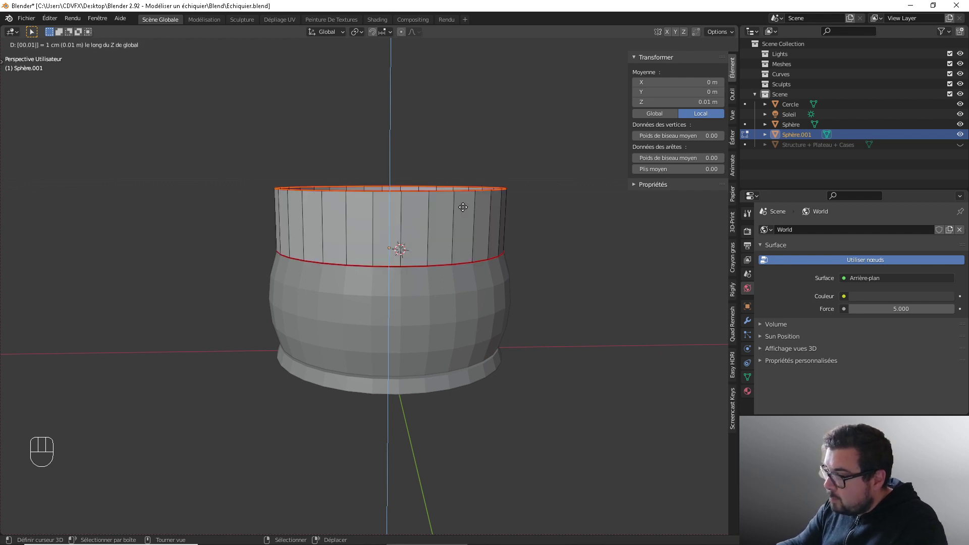
key("BackSpace")
key("BackSpace")
key("BackSpace")
type("0005")
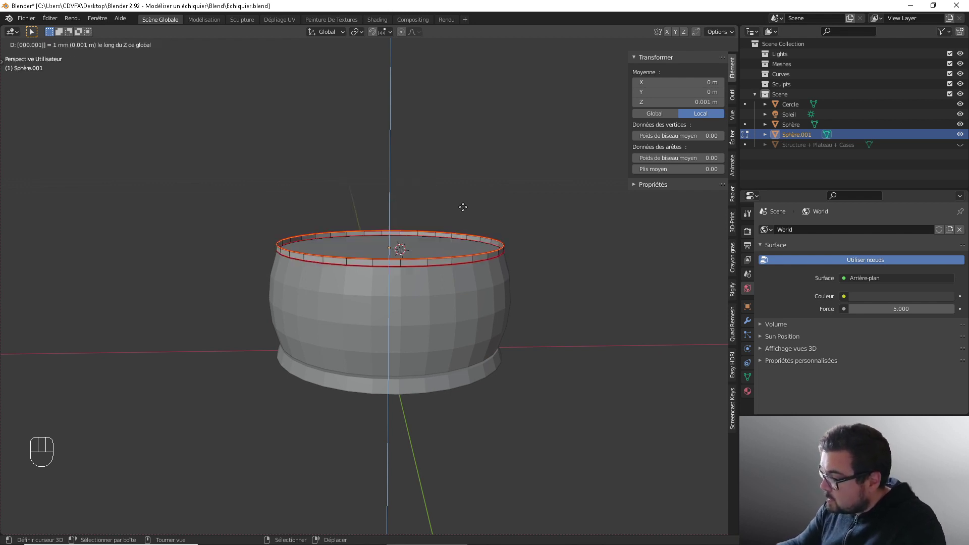
key("Return")
Step: Extrude the ring's top loop another 0.001 m upward along Z in front view
key("KP_1")
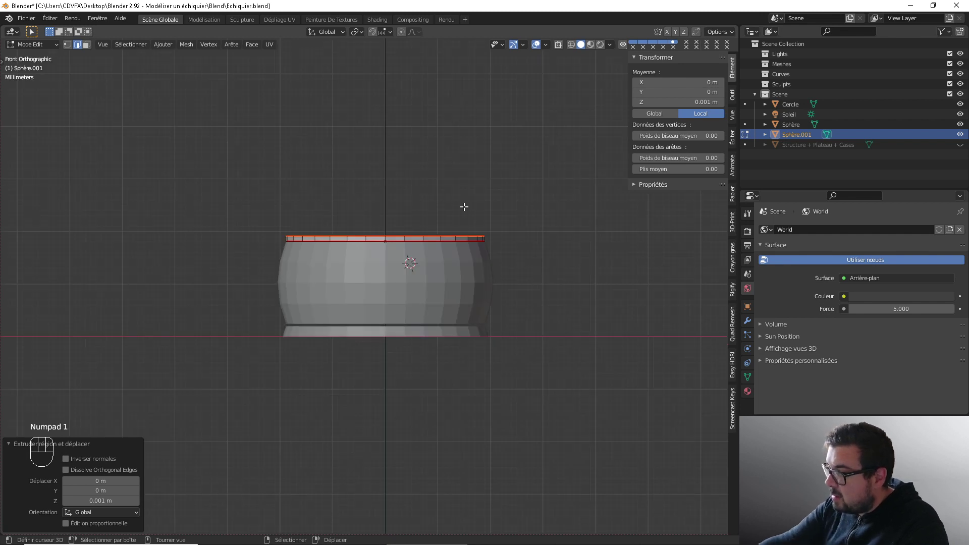
scroll(456, 260, "up", 1)
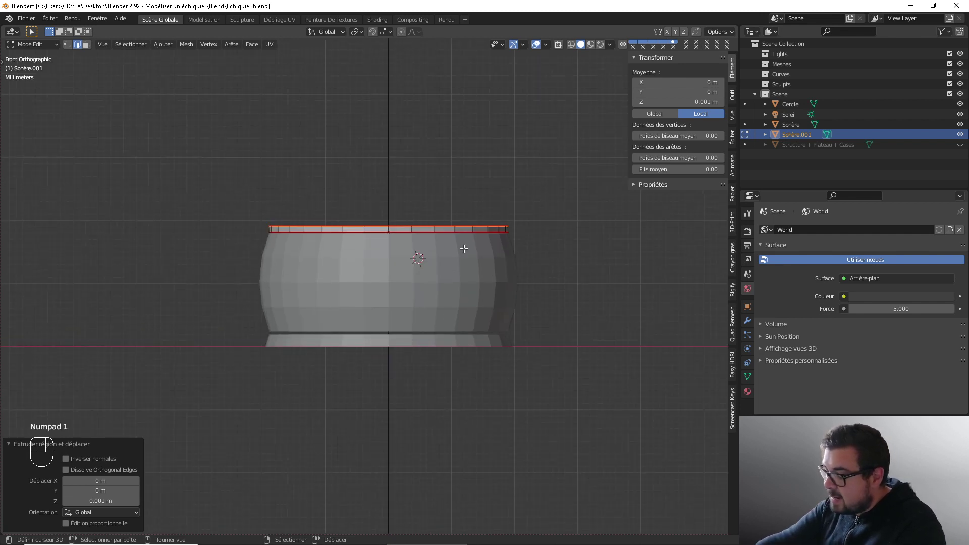
key("e")
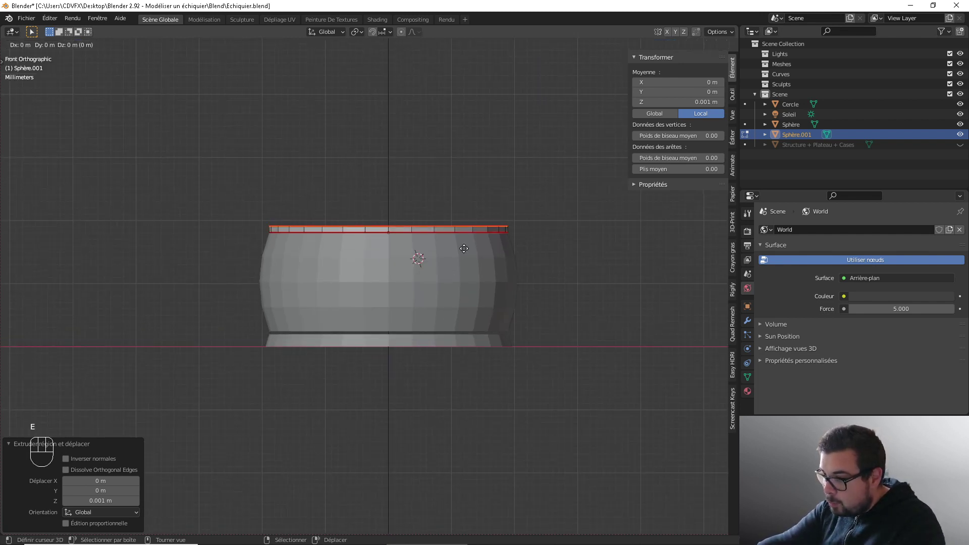
type("0.001")
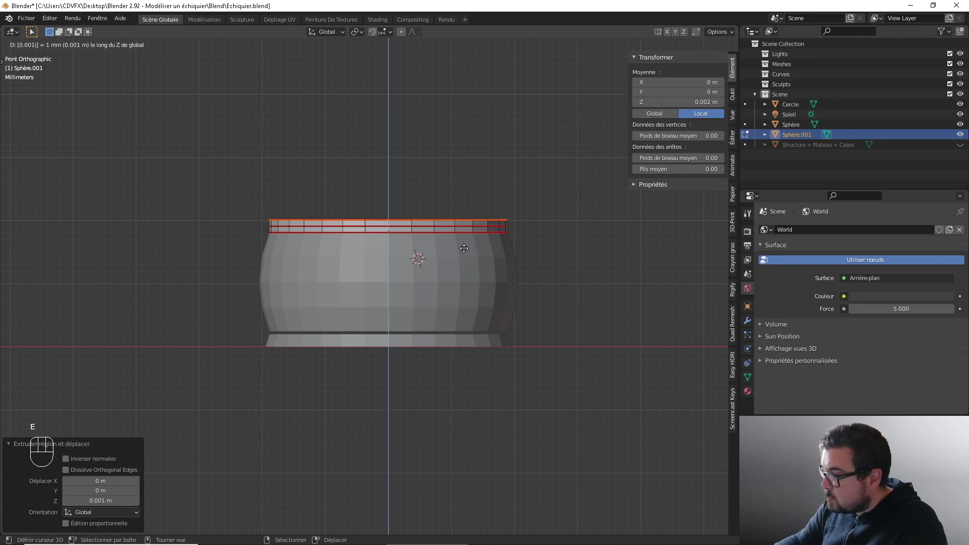
key("Return")
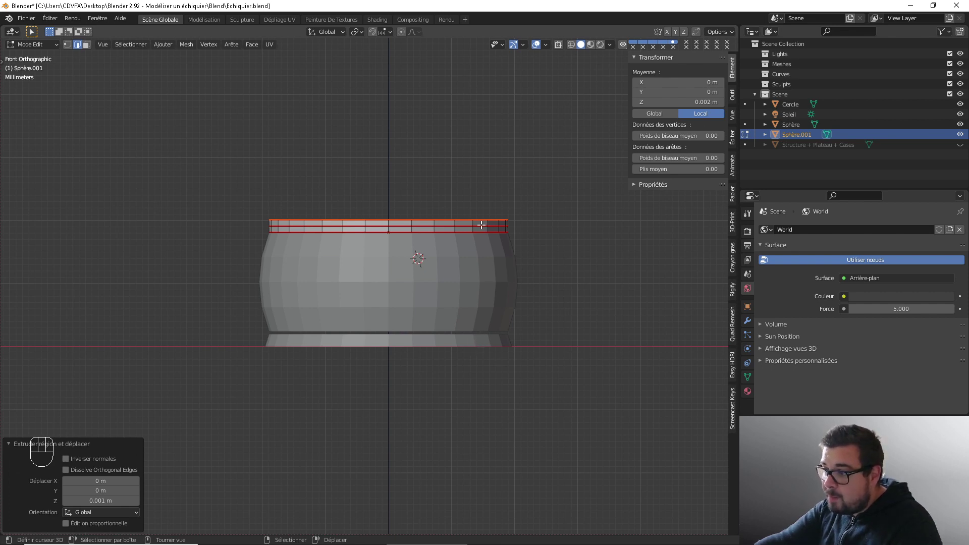
Step: Select the ring's middle edge loop and scale it by 1.05 to make it bulge outward
left_click(482, 224, "alt+shift")
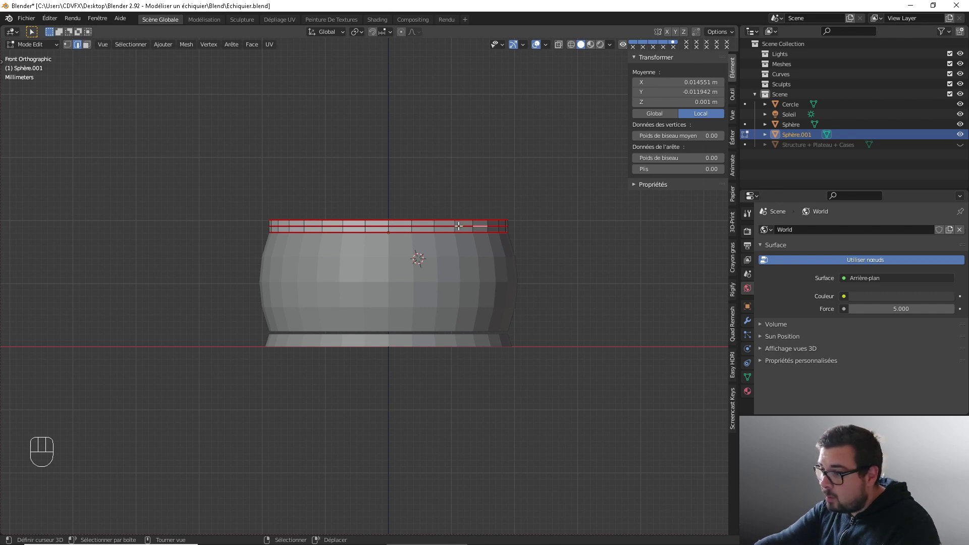
right_click(462, 226)
right_click(464, 227, "alt+shift")
right_click(463, 226, "alt+shift")
middle_click_drag(464, 224, 467, 246, "shift")
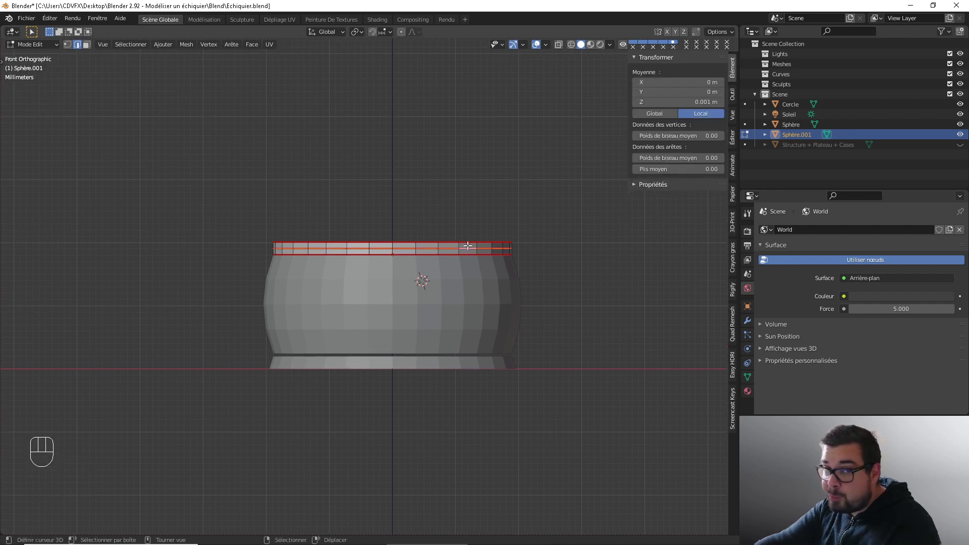
type("s")
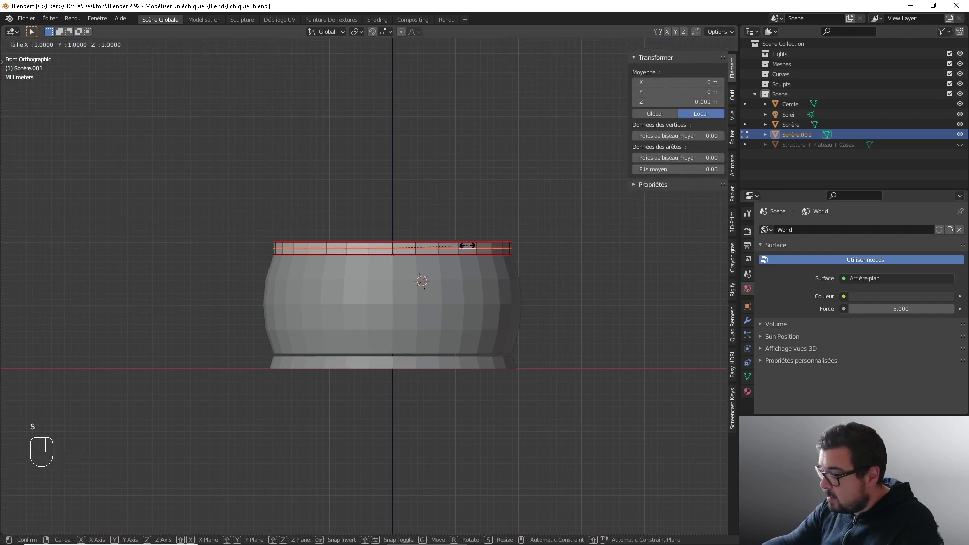
type("1.05")
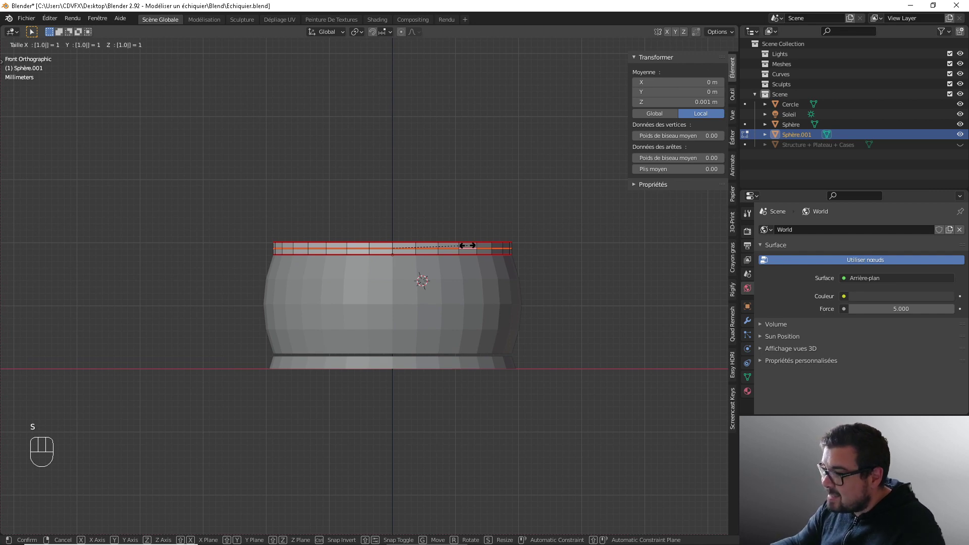
key("Return")
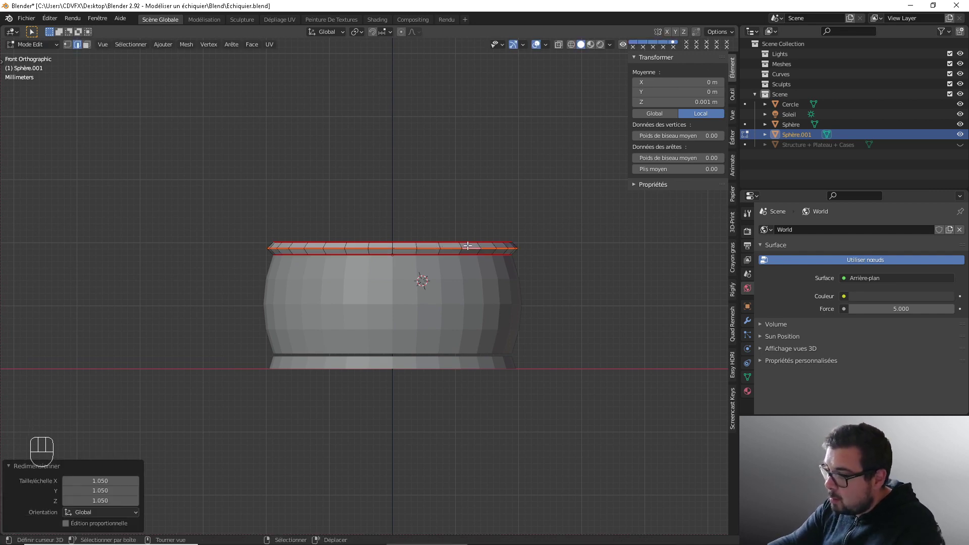
scroll(517, 249, "up", 2)
scroll(570, 246, "down", 1)
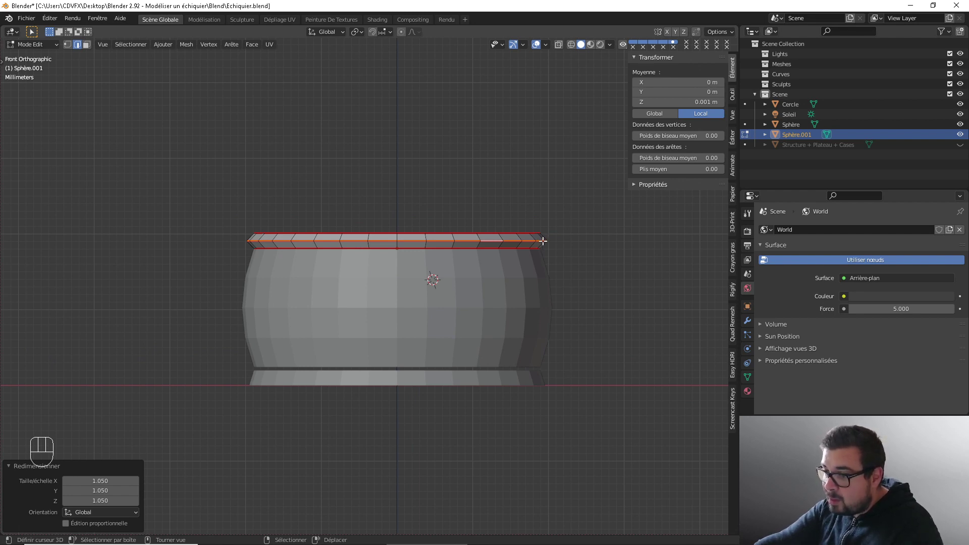
Step: Extrude the ring's top edge loop inward with a scale of 0.95
middle_click_drag(541, 241, 504, 245)
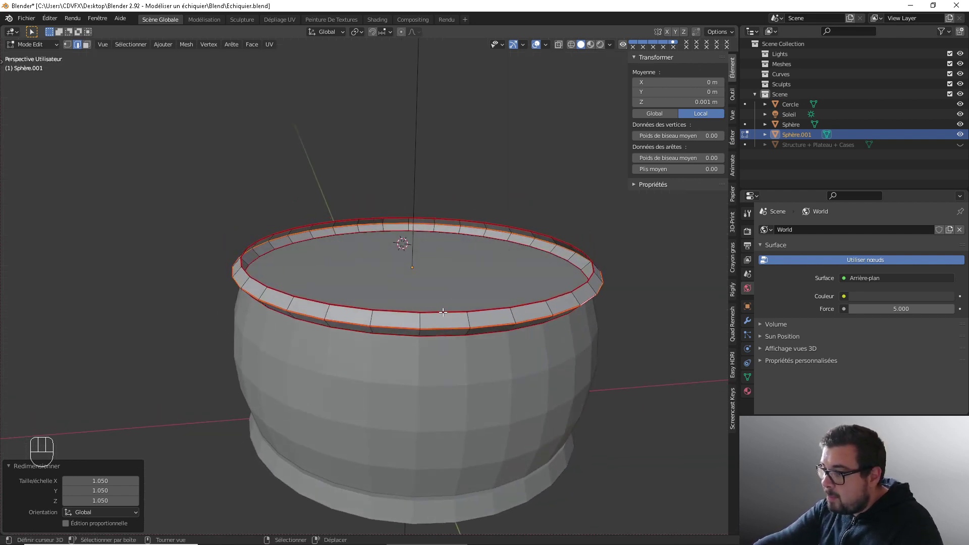
left_click(443, 312, "alt+shift")
right_click(443, 312, "alt+shift")
right_click(444, 312, "alt+shift")
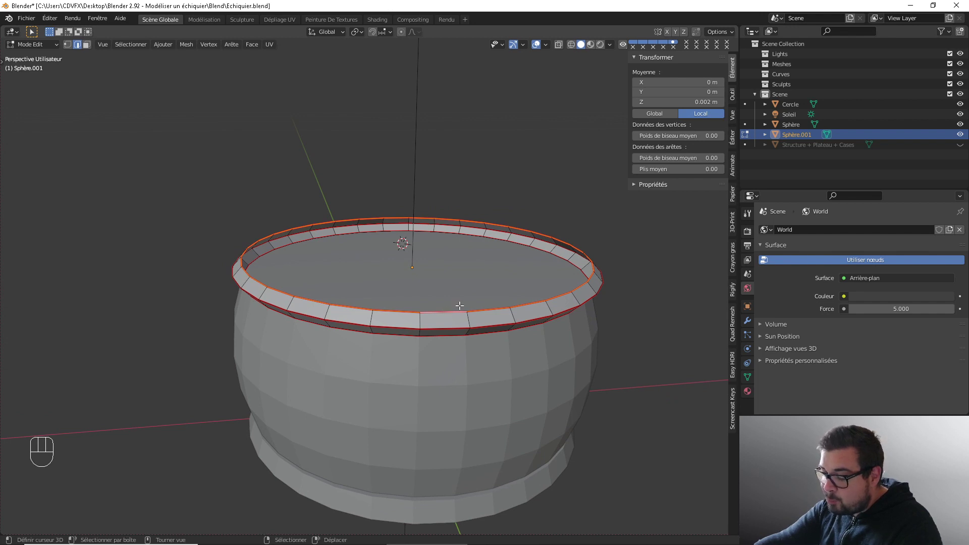
type("es")
type("0.95")
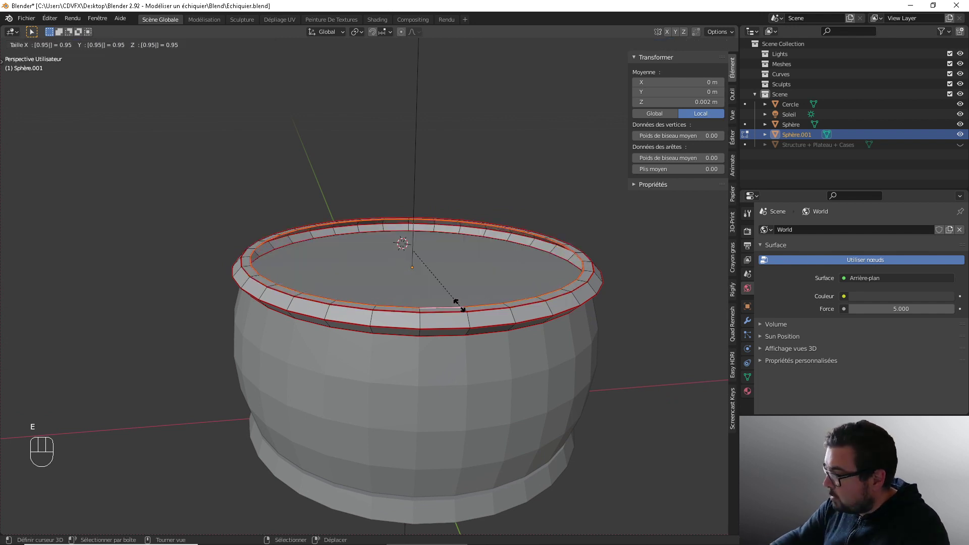
key("Return")
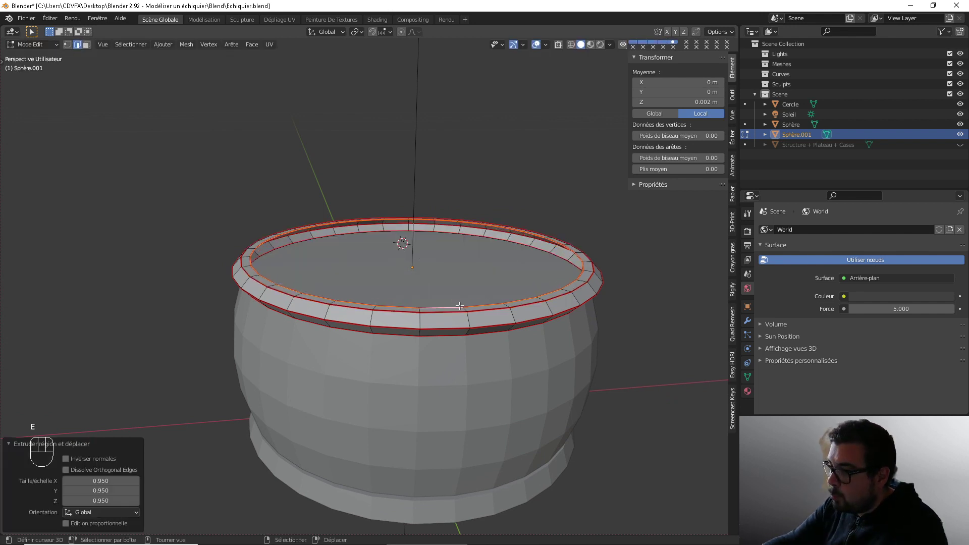
Step: Close the ring's top opening with Grid Fill and increase the offset to align the grid with the axes
left_click(250, 45)
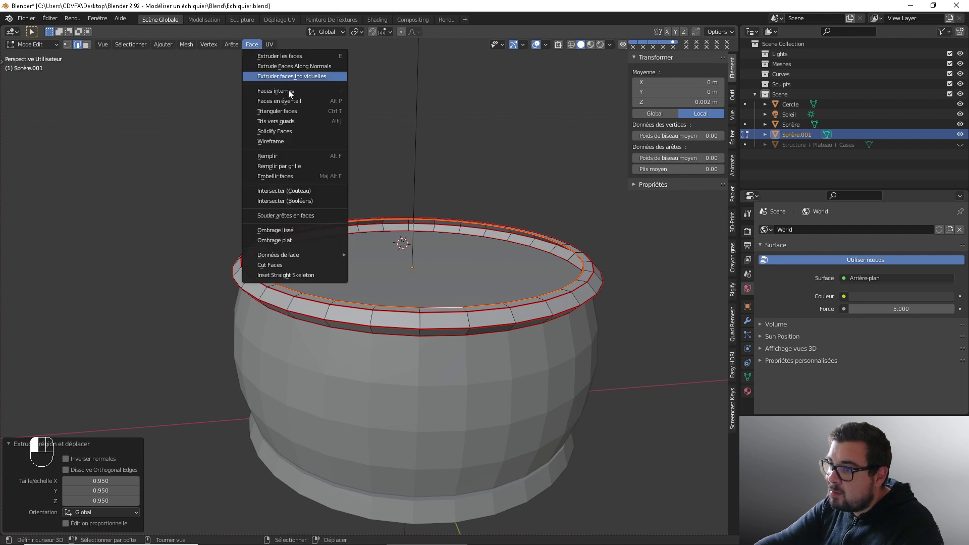
left_click(303, 166)
left_click(137, 513)
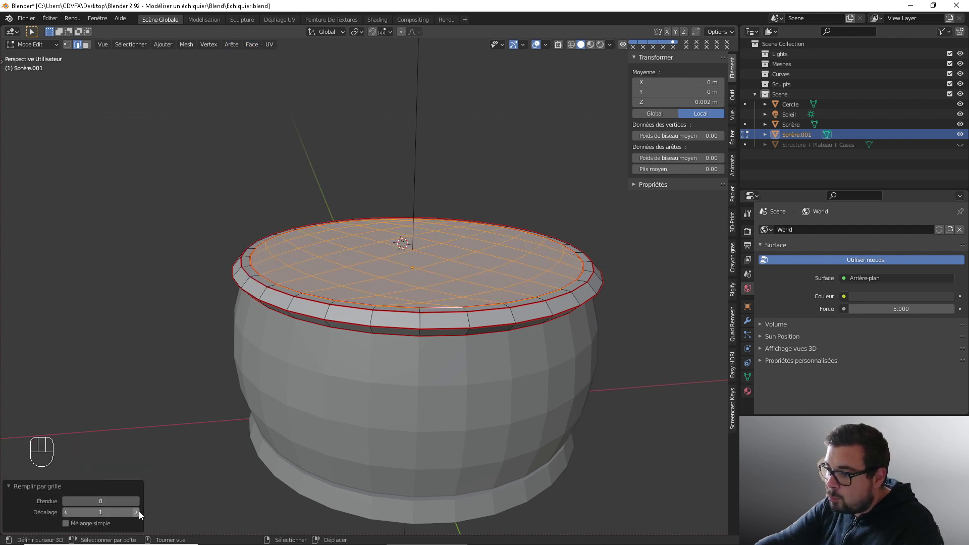
left_click(139, 511)
key("KP_7")
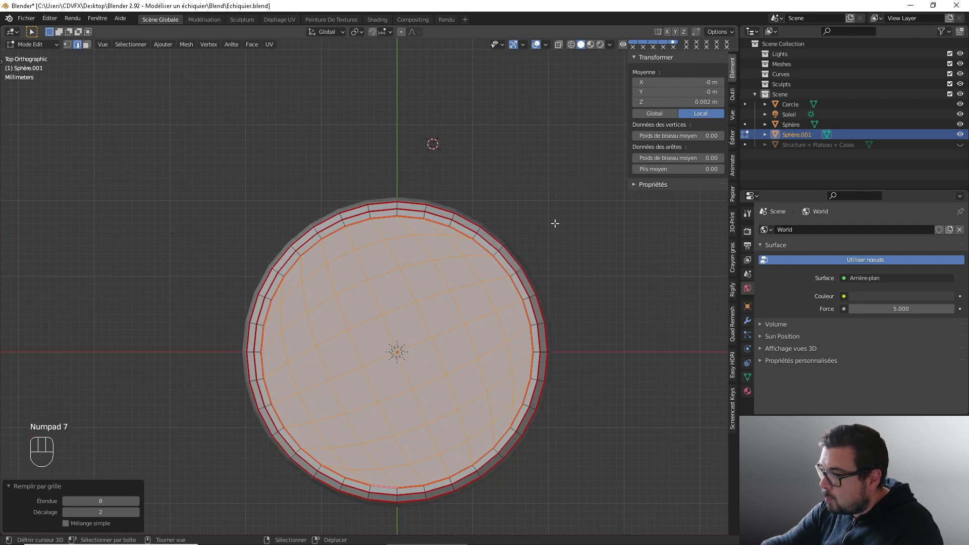
left_click(137, 513)
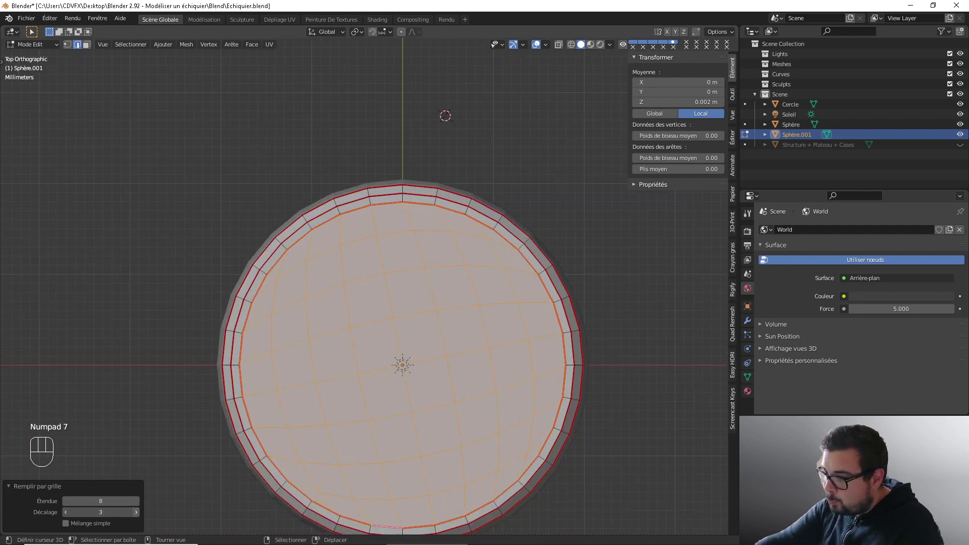
middle_click_drag(552, 278, 471, 147)
Step: Isolate the ring in Local View and extrude its bottom edge loop inward with a scale of 0.95
key("KP_Divide")
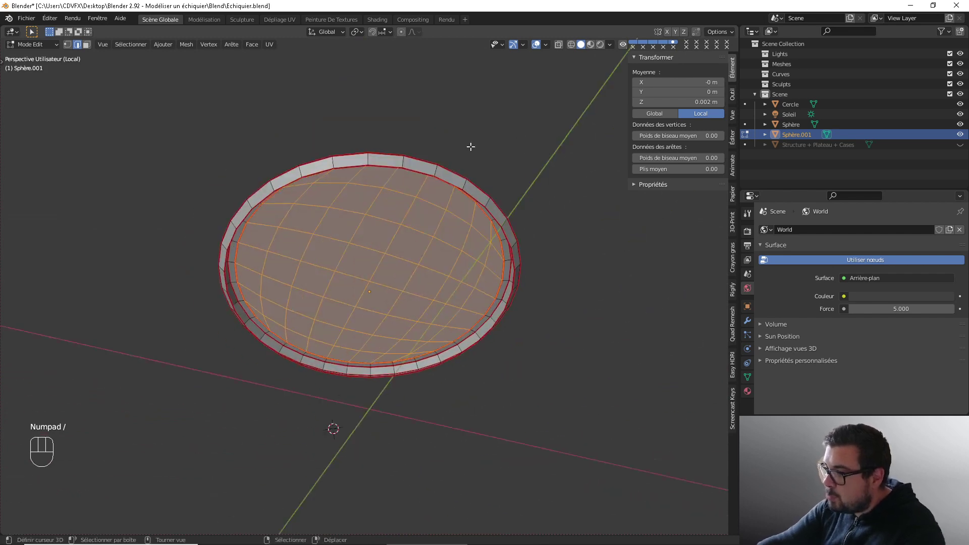
right_click(452, 181)
right_click(453, 181, "alt+shift")
right_click(453, 180, "alt+shift")
type("e")
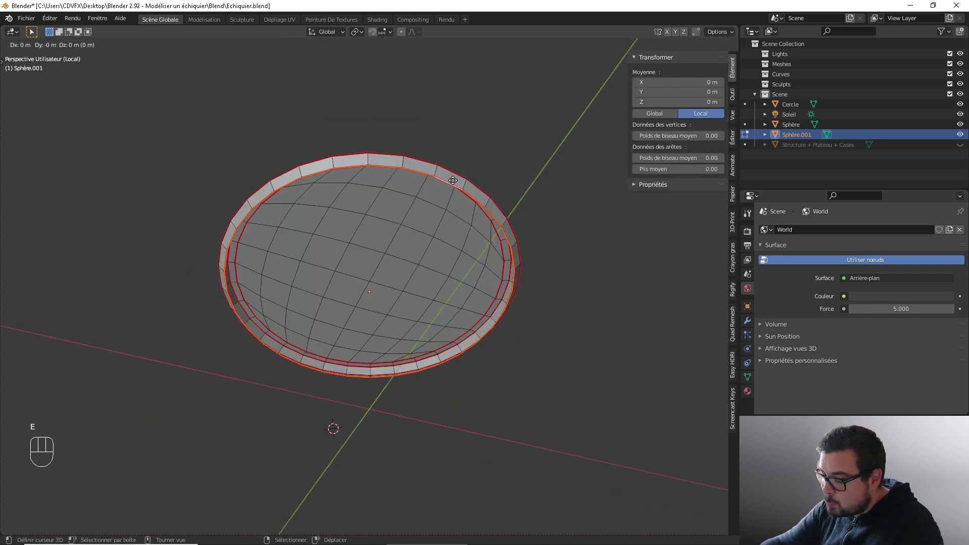
type("s0.")
key("BackSpace")
key("BackSpace")
key("BackSpace")
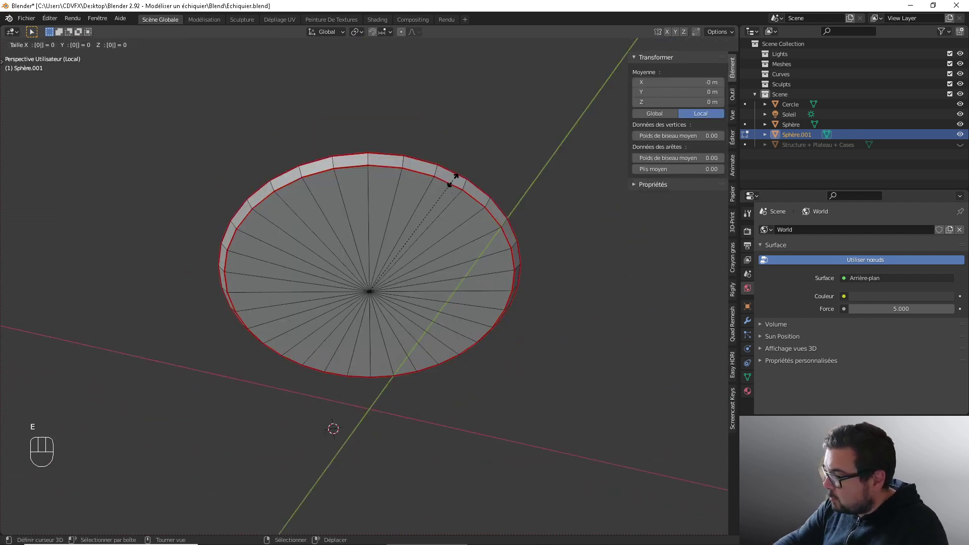
type("0.95")
key("Return")
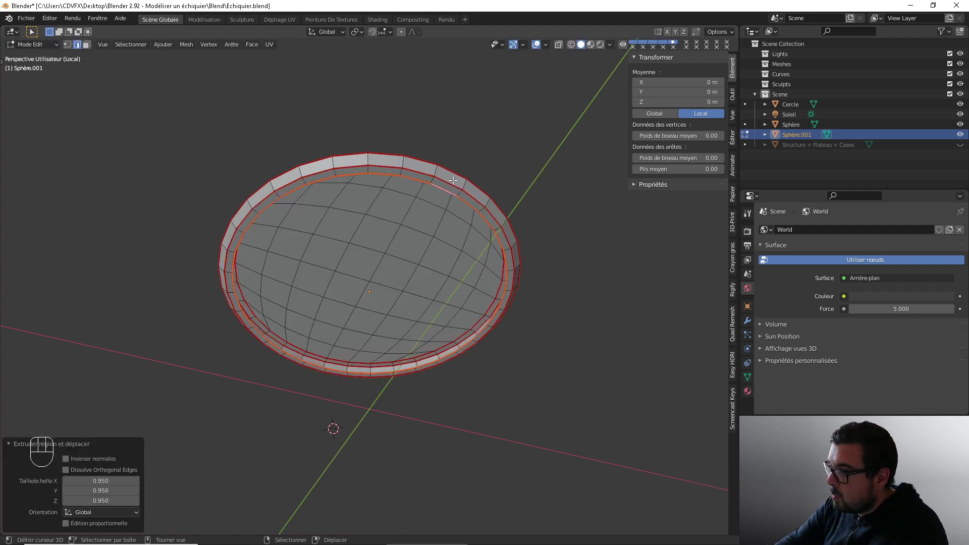
Step: Close the ring's bottom opening with Grid Fill at offset 4, check it from below, and return to Object Mode
left_click(249, 45)
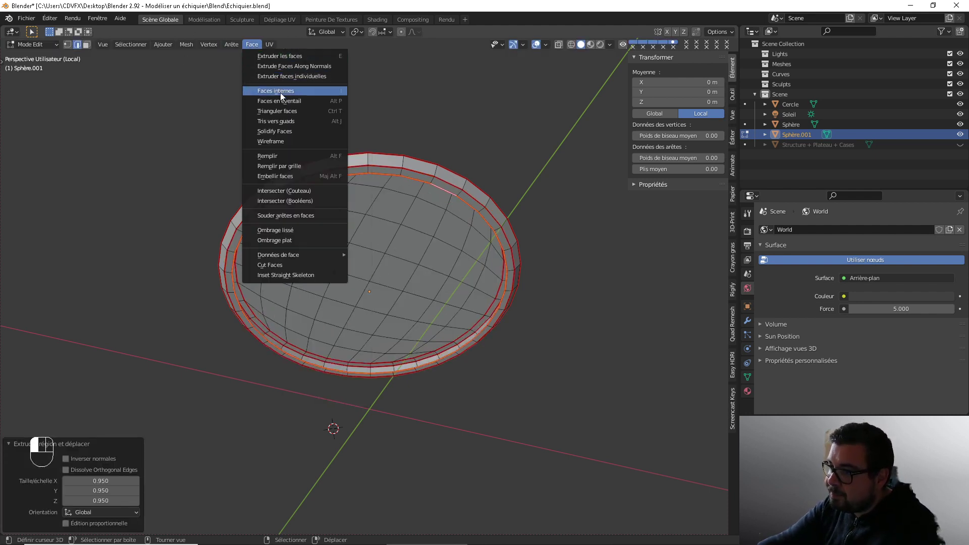
left_click(281, 165)
left_click(136, 511)
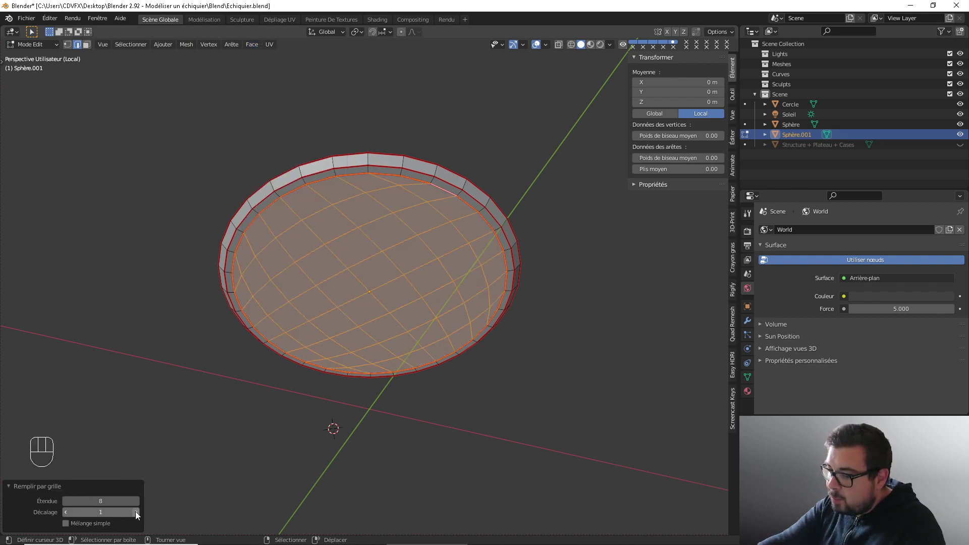
left_click(136, 512)
left_click(136, 512)
left_click(136, 512)
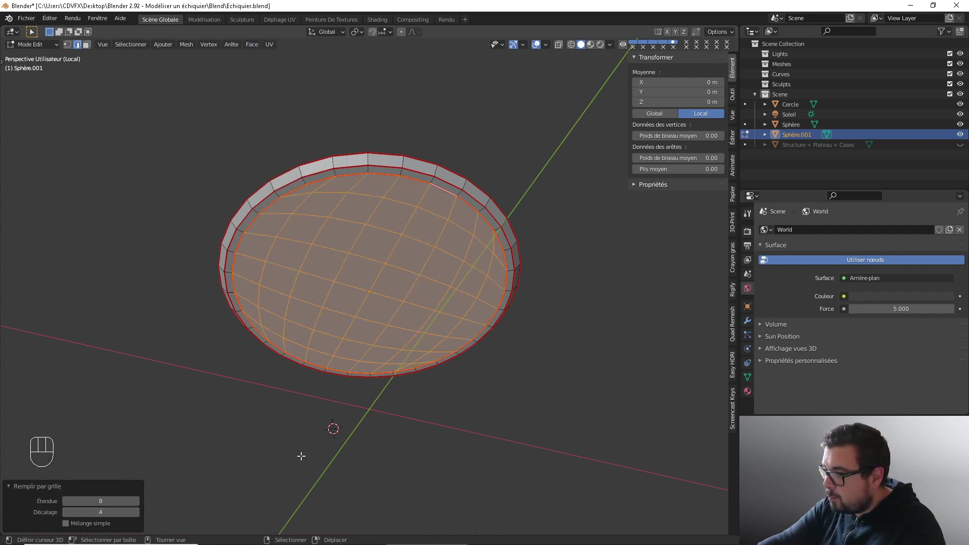
middle_click_drag(301, 454, 356, 370)
key("ctrl+KP_7")
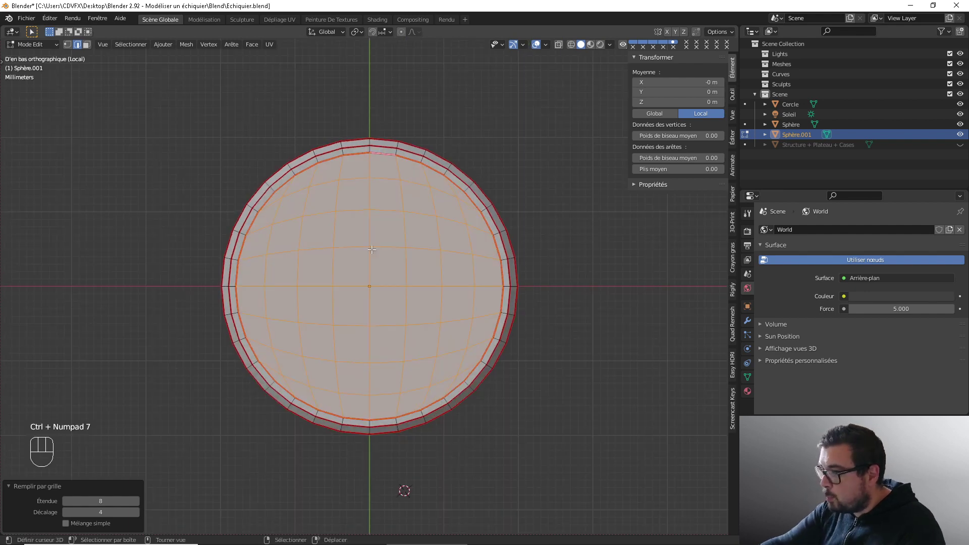
key("Tab")
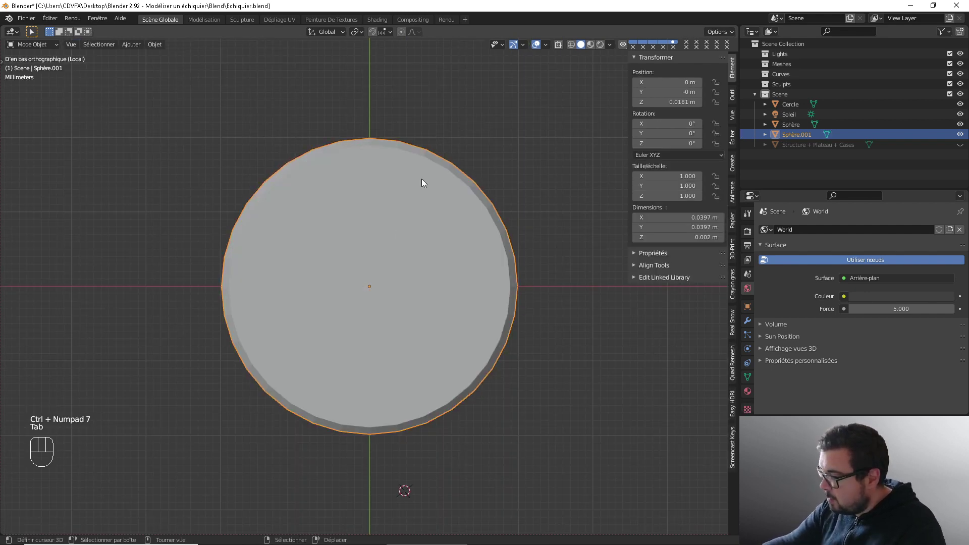
Step: Leave Local View and raise the ring about 0.00064 m along Z in front view to leave a small gap above the sphere band
key("KP_7")
key("KP_1")
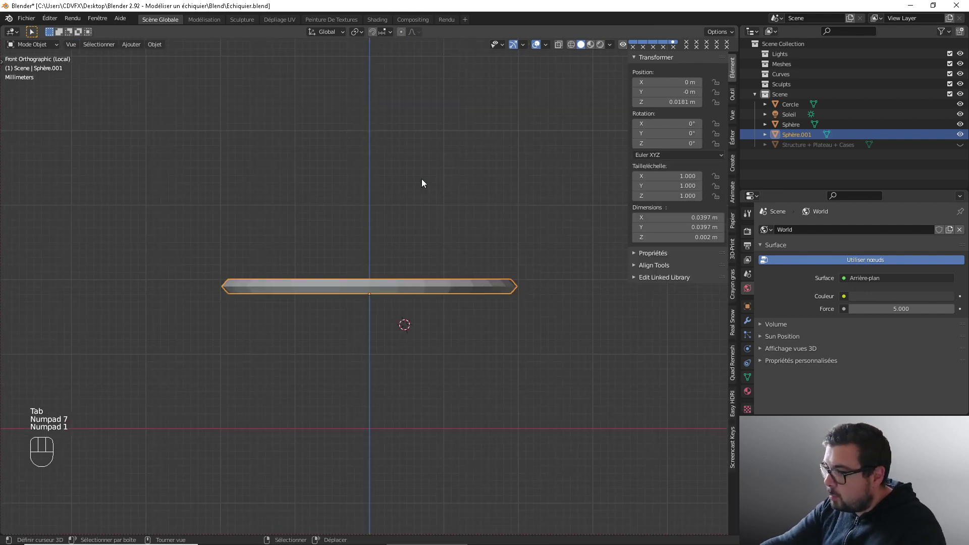
key("KP_Divide")
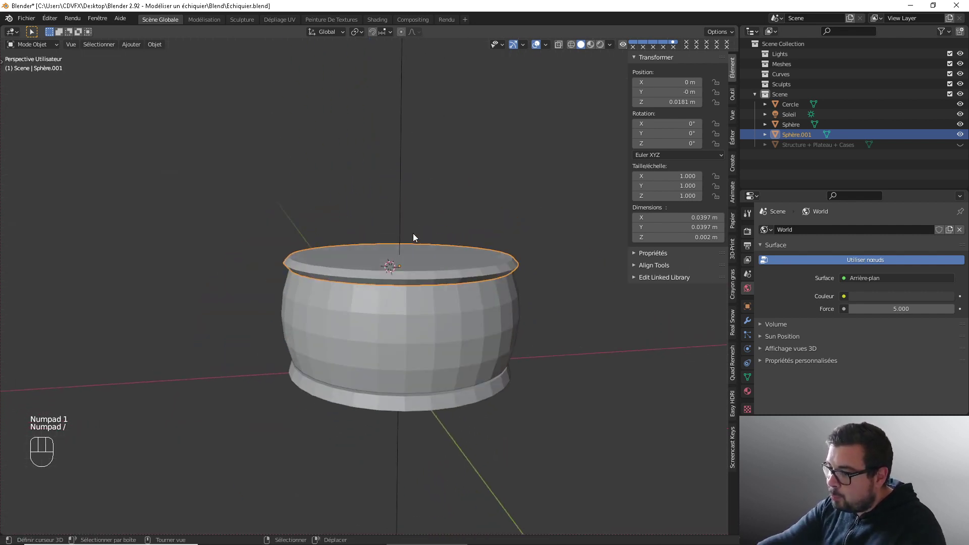
key("KP_1")
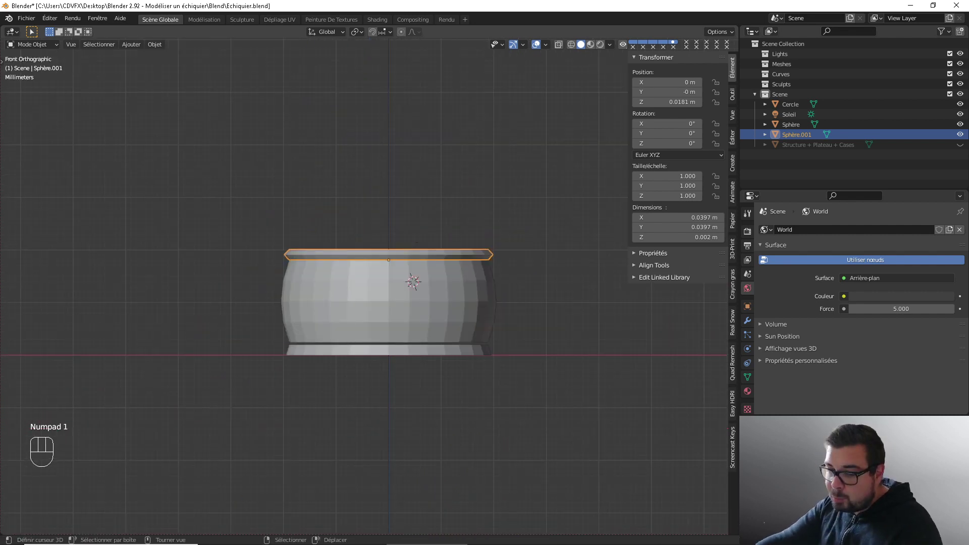
key("g")
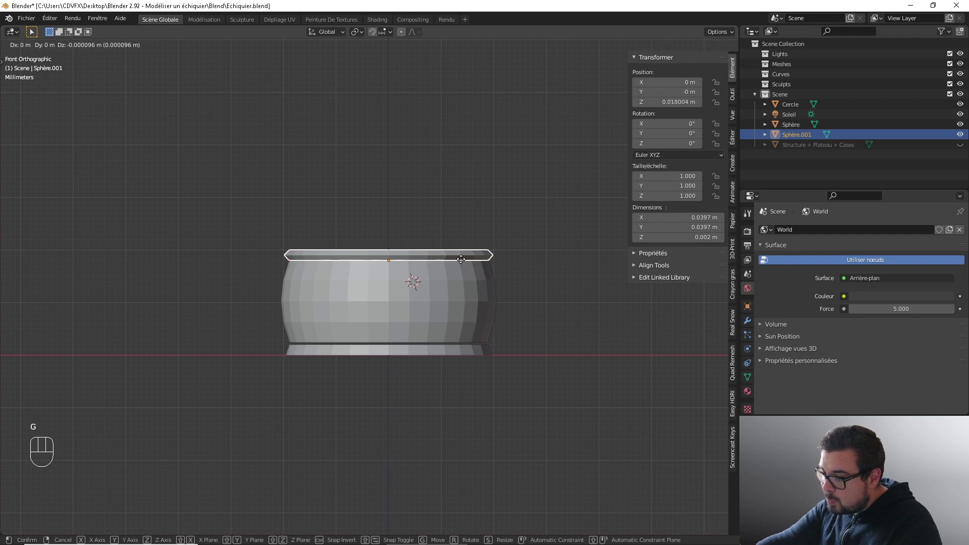
key("z")
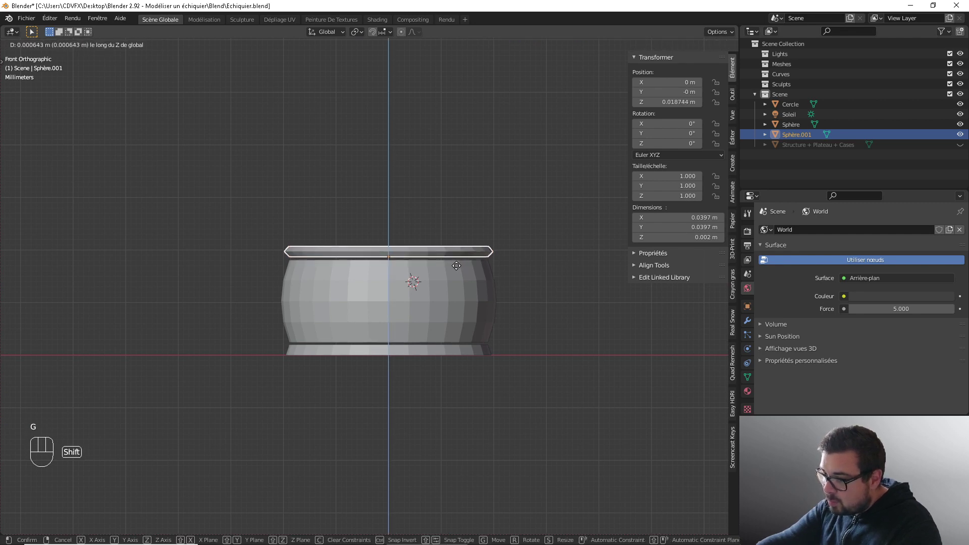
left_click(456, 266)
Step: Compare the ring and its gap above the sphere band with the chess piece reference image
middle_click_drag(442, 226, 438, 241, "shift")
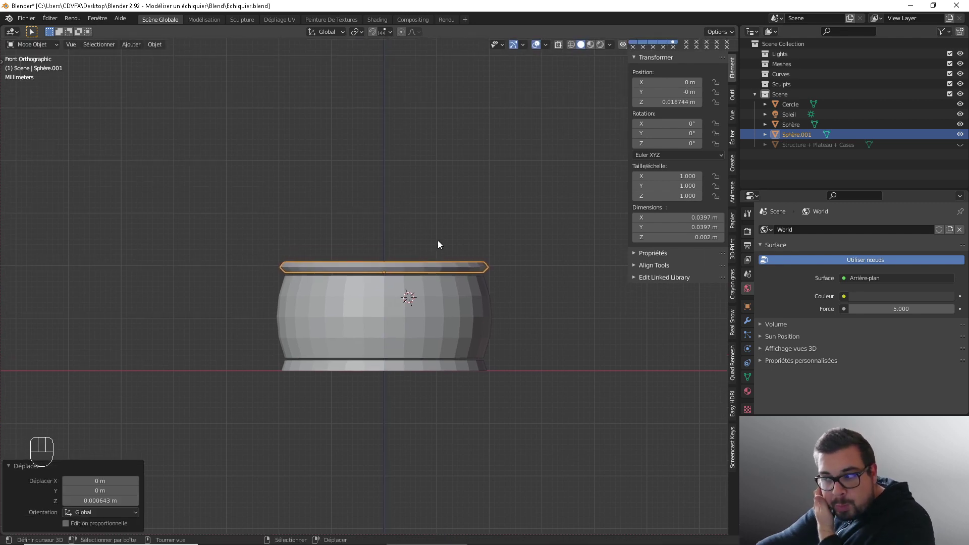
scroll(419, 225, "up", 1)
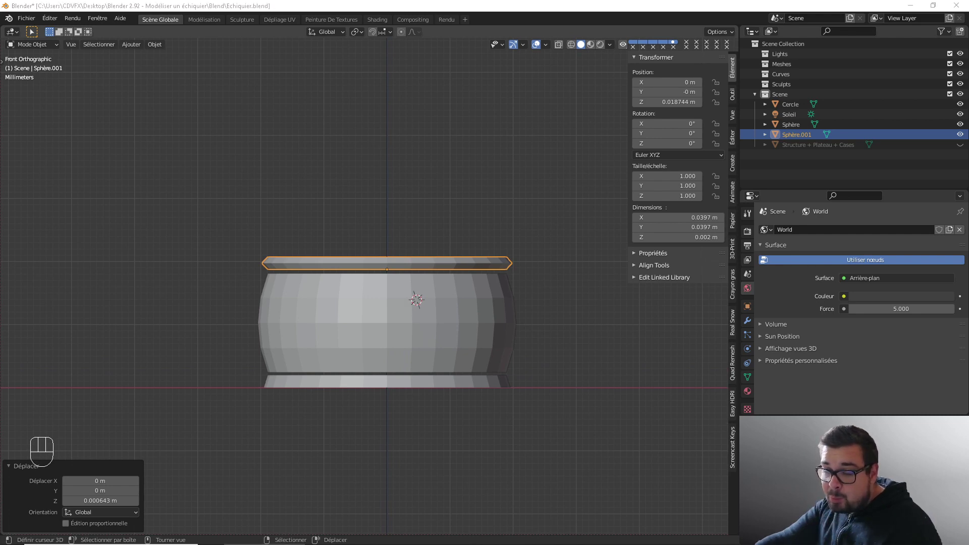
right_click_drag(0, 202, 211, 191)
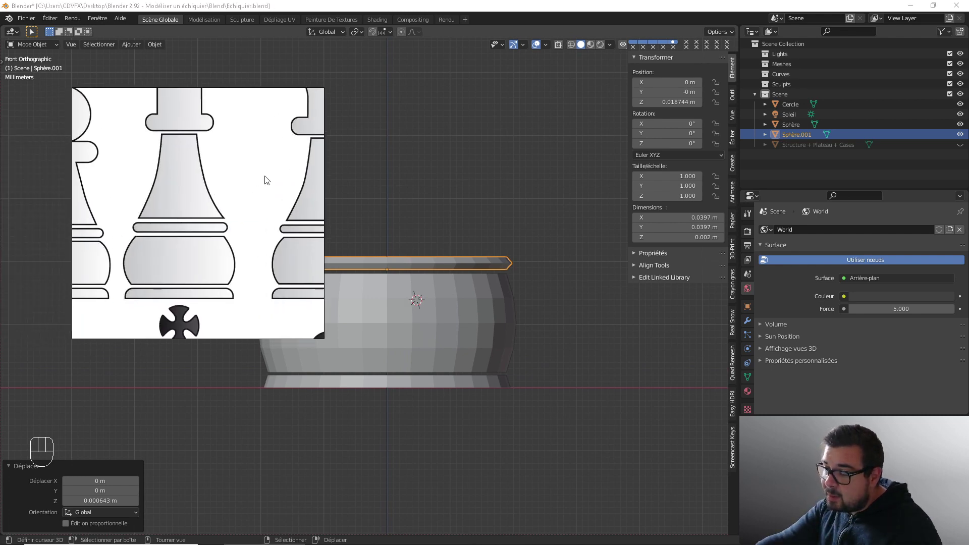
right_click_drag(265, 177, 0, 198)
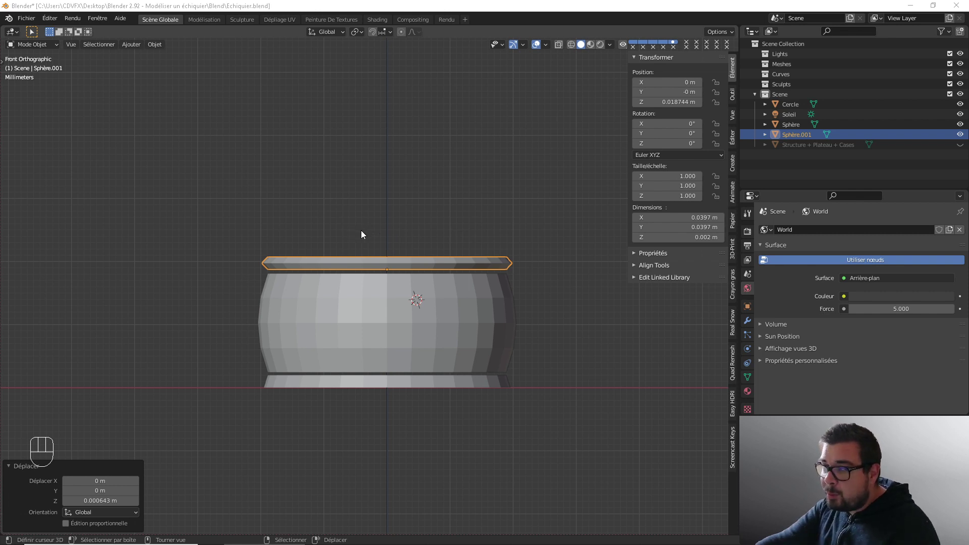
middle_click_drag(410, 236, 454, 290)
key("KP_1")
scroll(446, 246, "down", 1)
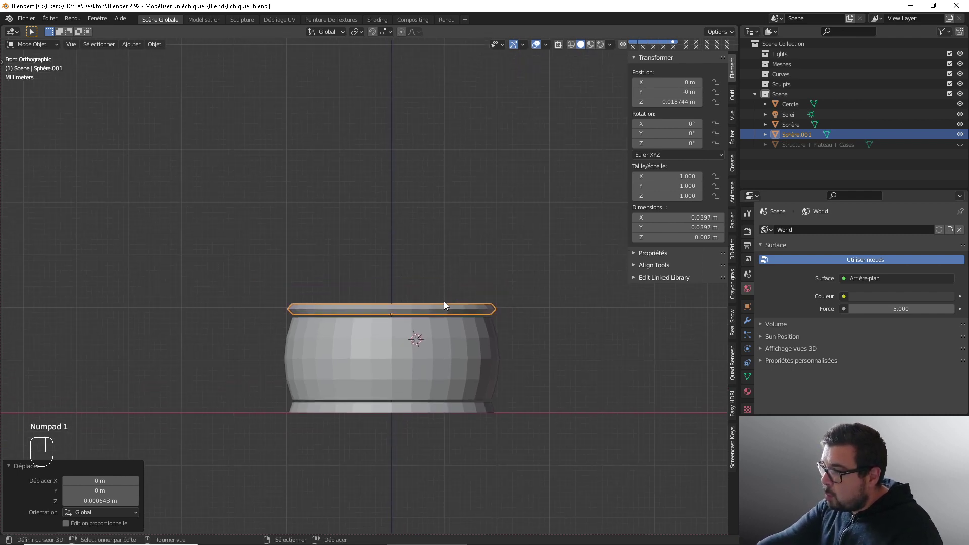
Step: Compare the Z positions and dimensions of the sphere band, base disc and top ring in front view
left_click(450, 332)
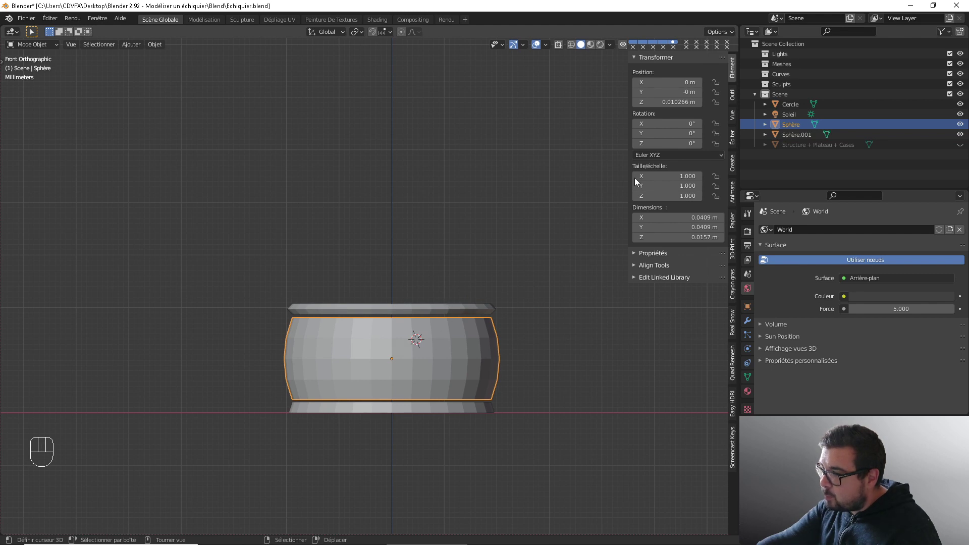
left_click(459, 409)
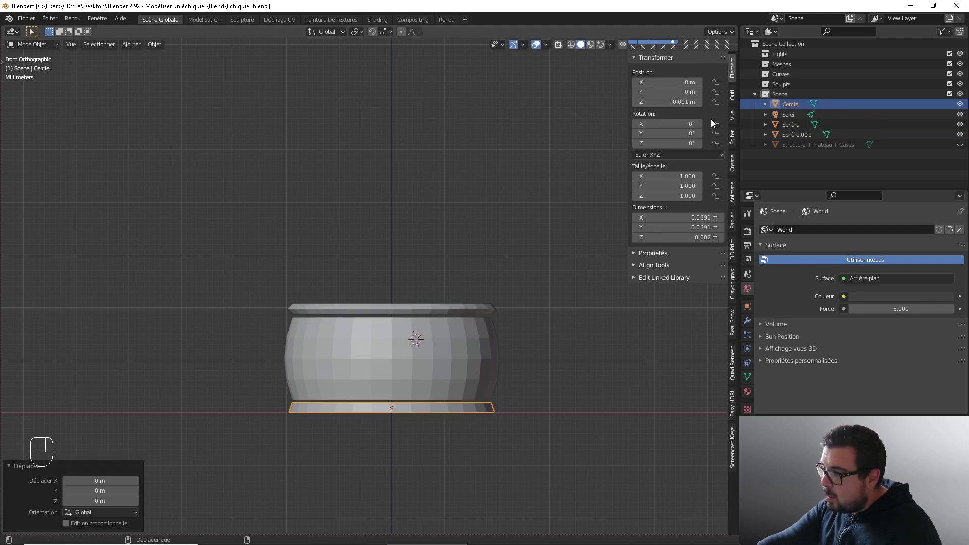
left_click(428, 310)
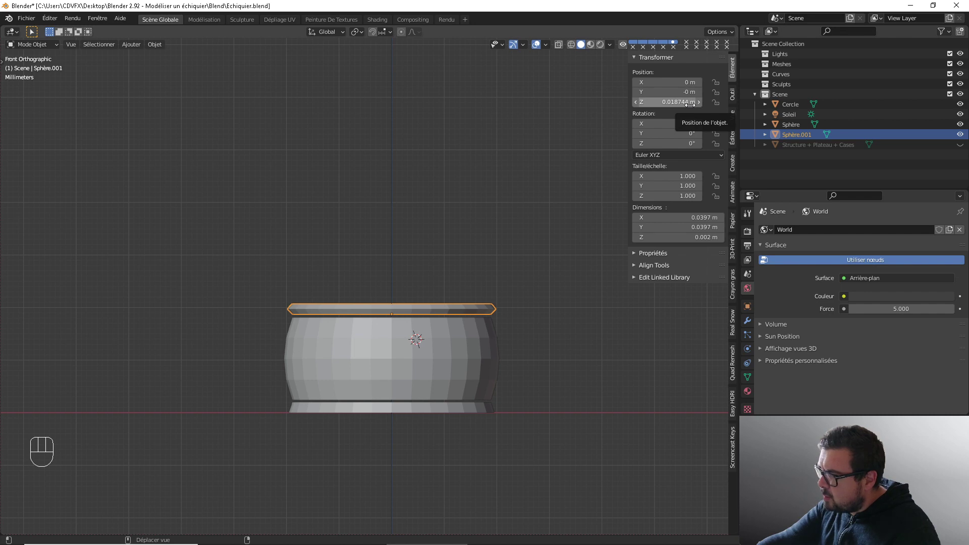
scroll(434, 320, "up", 1)
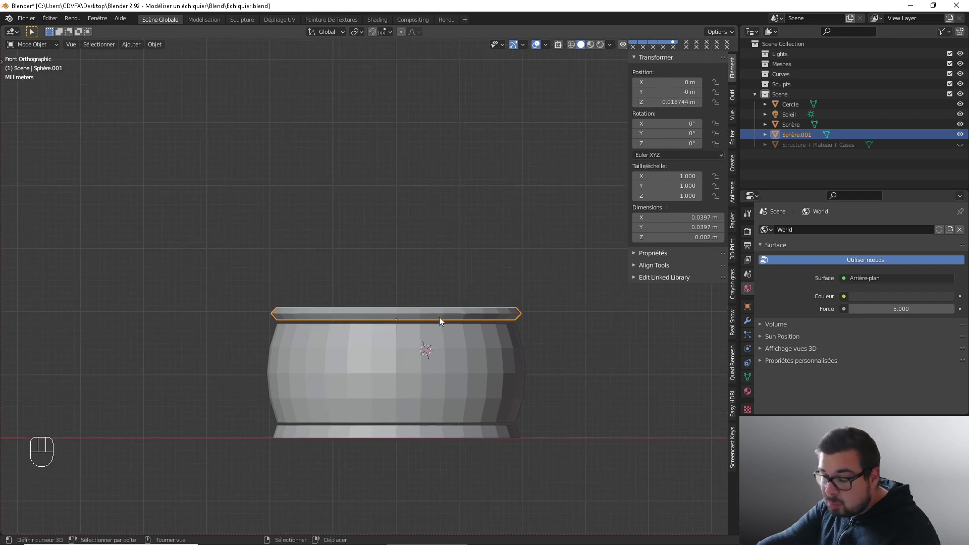
left_click(438, 434)
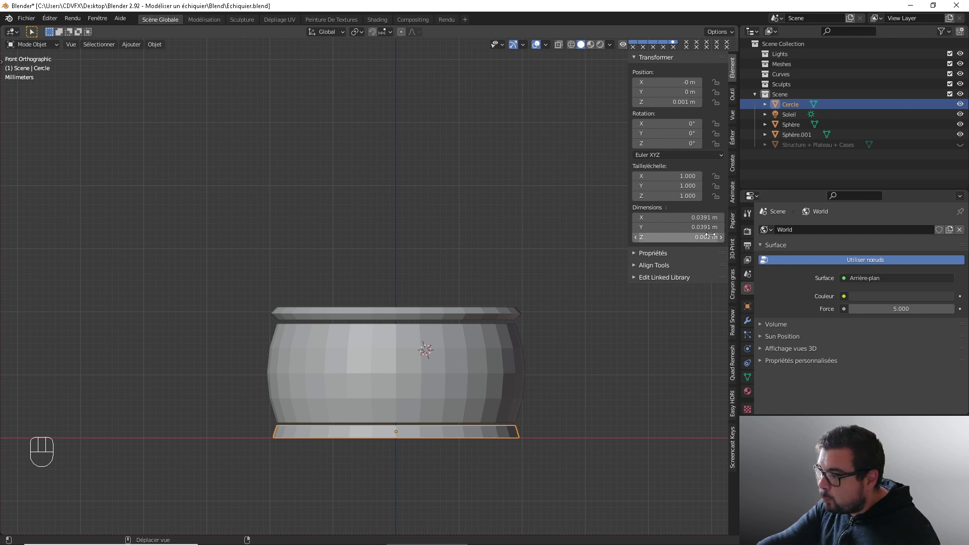
left_click(468, 378)
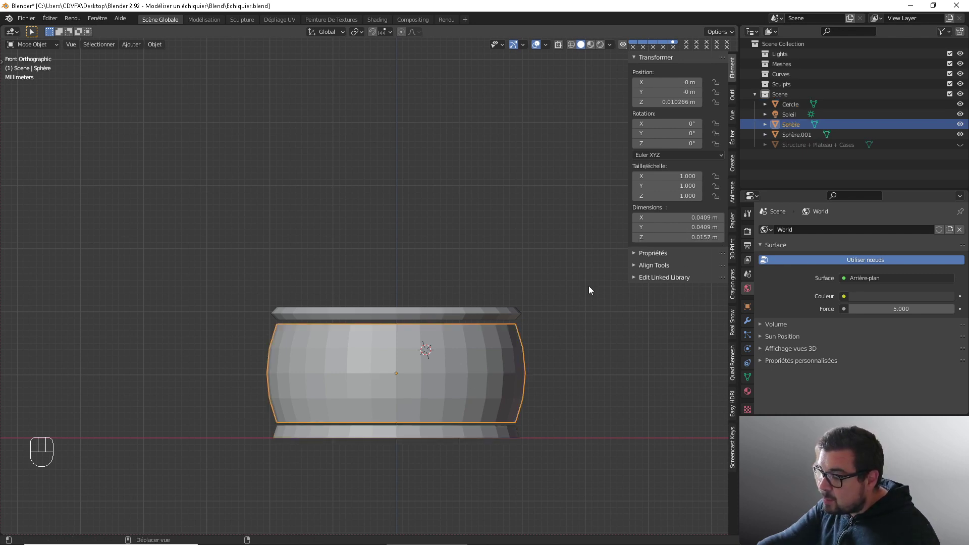
left_click(478, 310)
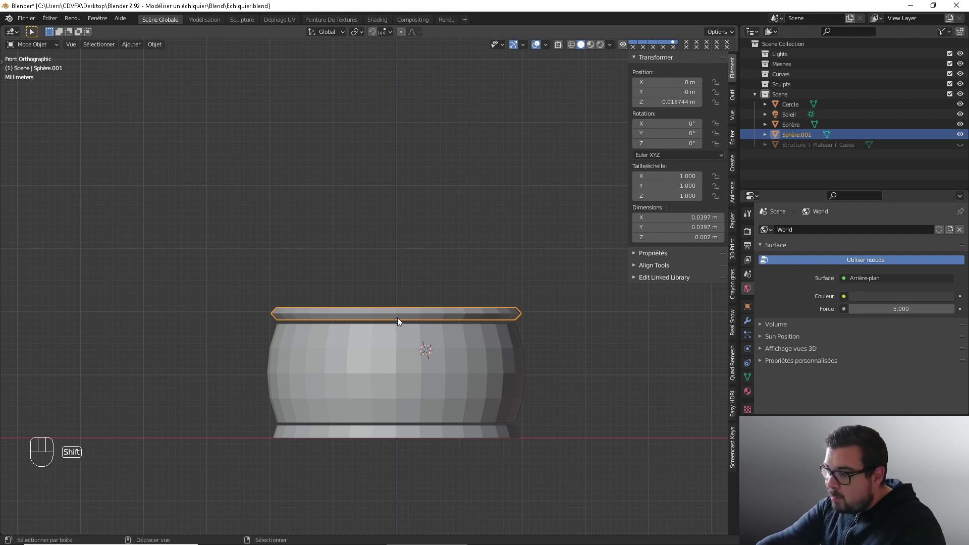
mouse_move(398, 321)
middle_mouse_down()
mouse_move(415, 321)
mouse_move(414, 331)
middle_mouse_up()
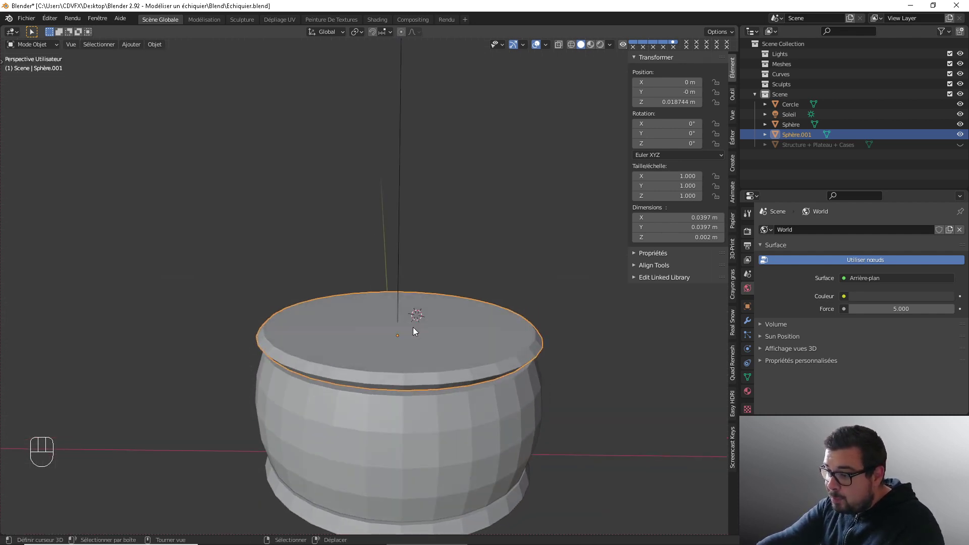
Step: Apply the top ring's rotation and scale and set its origin to its geometry
key("q")
left_click(384, 315)
key("q")
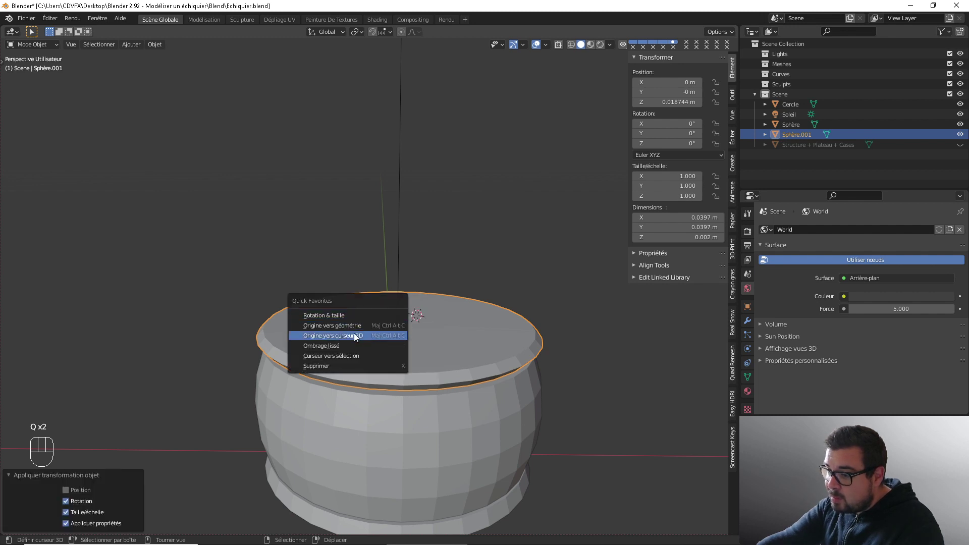
left_click(356, 326)
middle_click_drag(357, 326, 423, 329)
Step: Snap the 3D cursor to the top ring and check its placement in front view
key("shift+s")
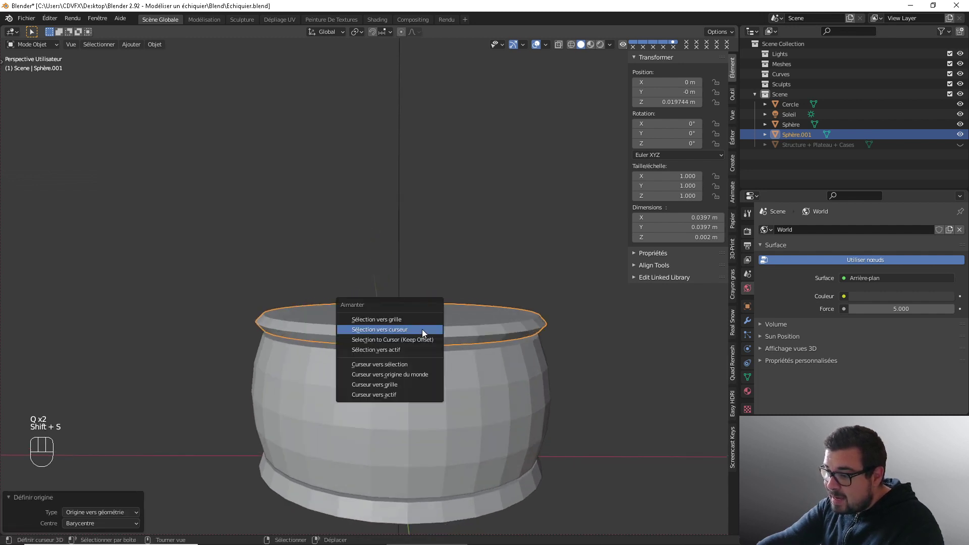
left_click(405, 363)
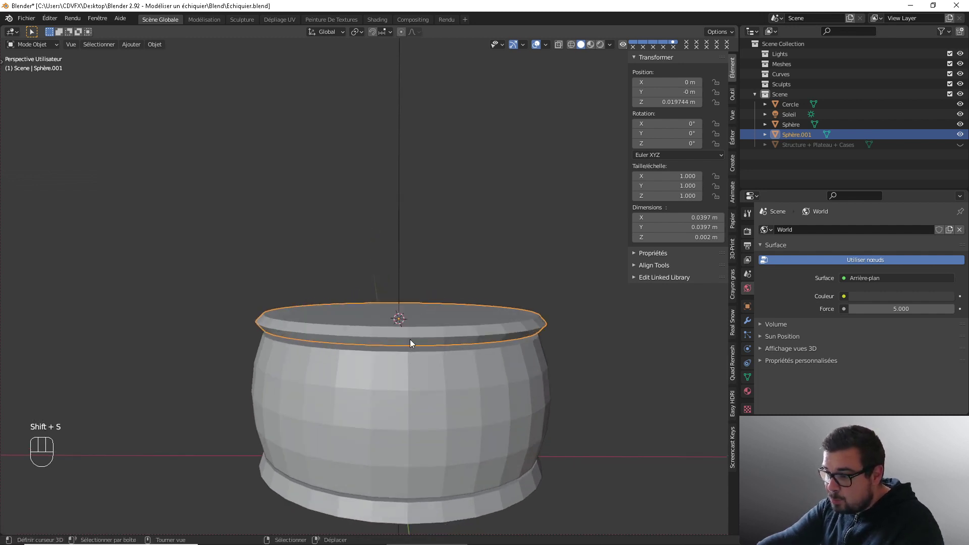
key("KP_1")
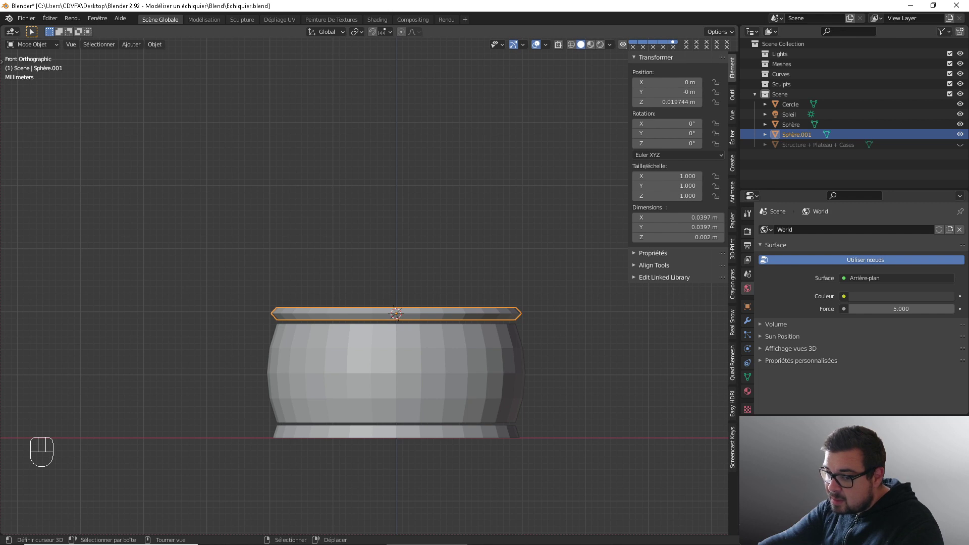
middle_click_drag(347, 239, 358, 300)
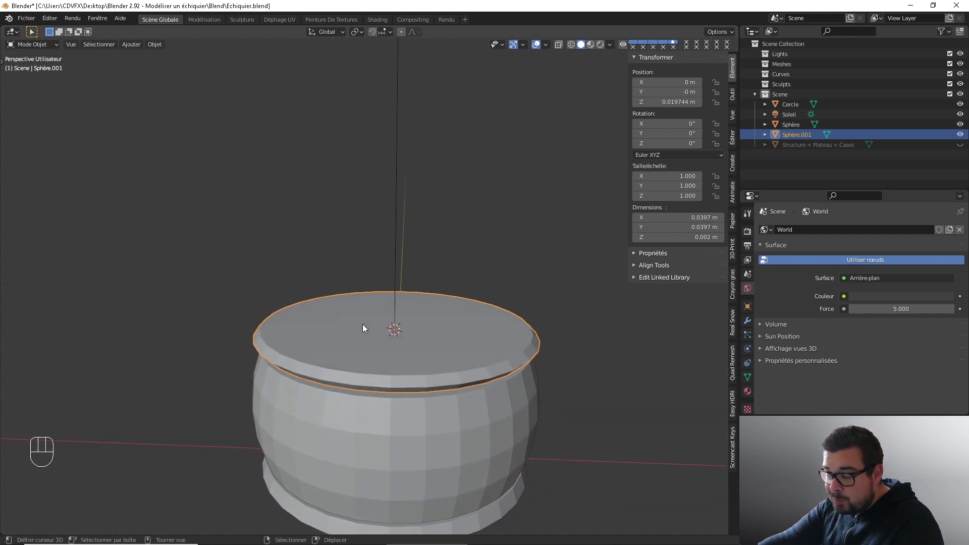
Step: Duplicate the edge loop bordering the ring's top face in place, separate it into its own object and return to Object Mode
key("Tab")
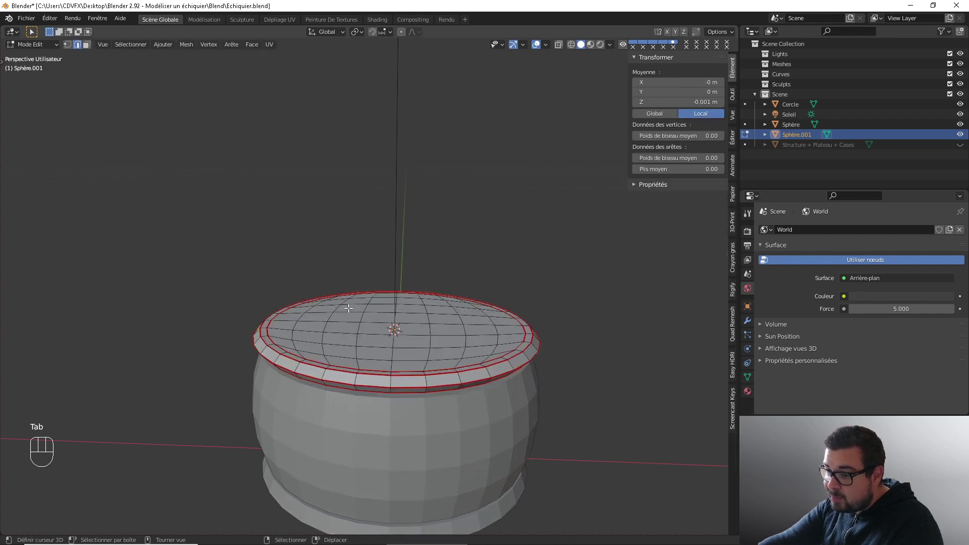
middle_click_drag(355, 309, 295, 370)
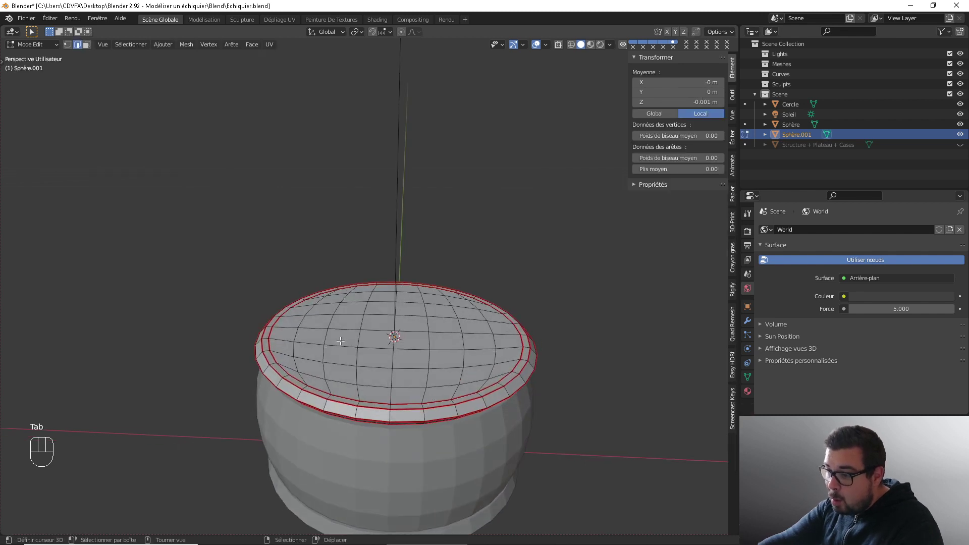
left_click(297, 378, "alt+shift")
right_click(283, 368, "alt+shift")
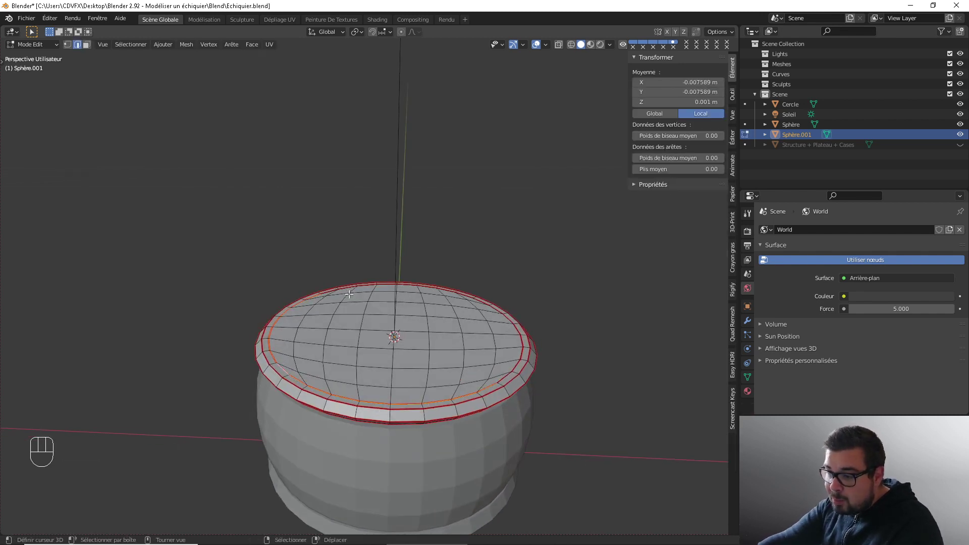
middle_click_drag(320, 303, 333, 328)
left_click(363, 271, "alt+shift")
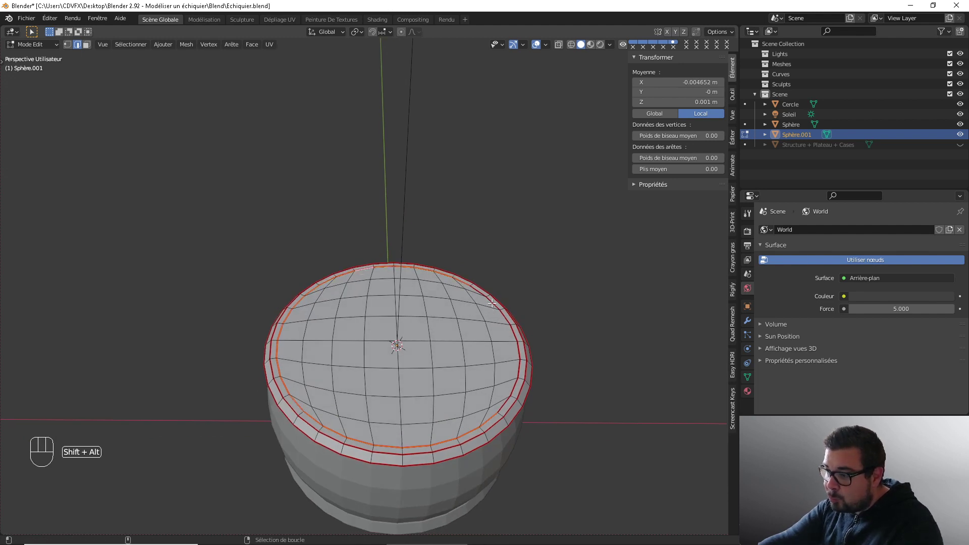
right_click(492, 303, "alt+shift")
middle_click_drag(490, 388, 494, 352)
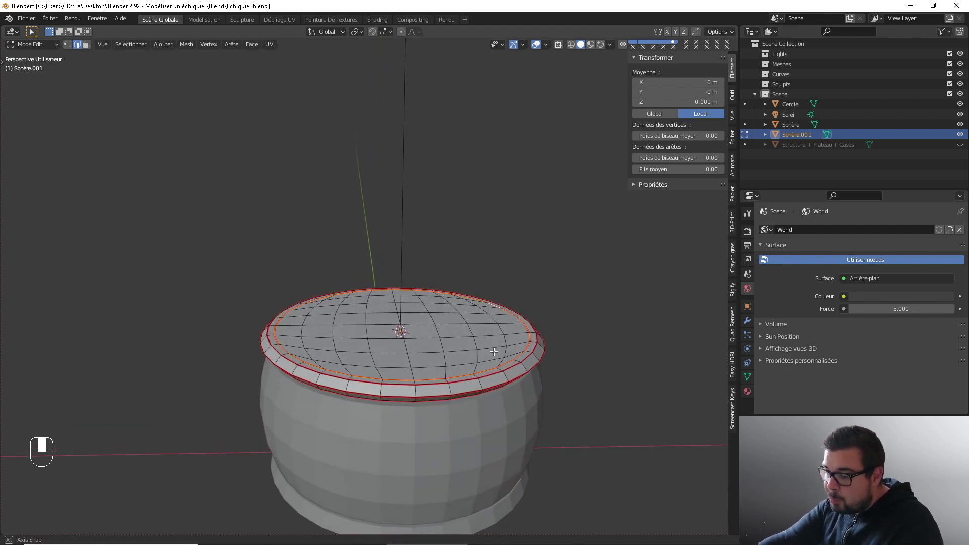
key("shift+d")
right_click(465, 245)
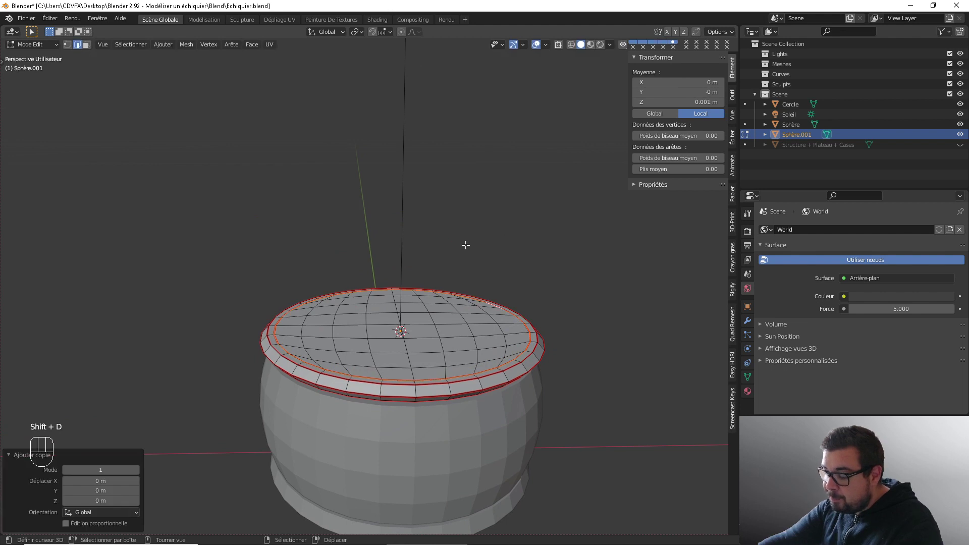
key("p")
left_click(464, 245)
key("Tab")
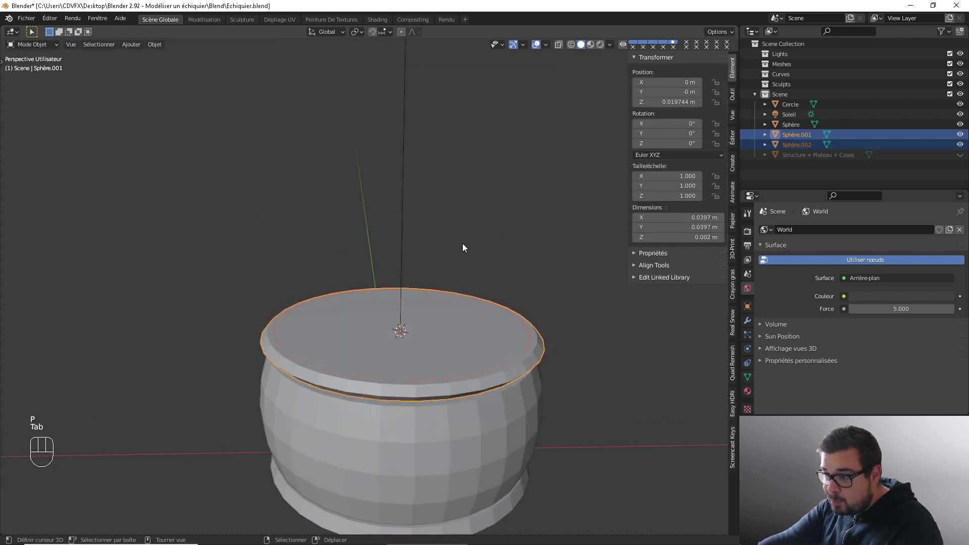
Step: Select the separated loop object and study the tapered body above the ring in the chess piece reference image
right_click(527, 339)
right_click(529, 338)
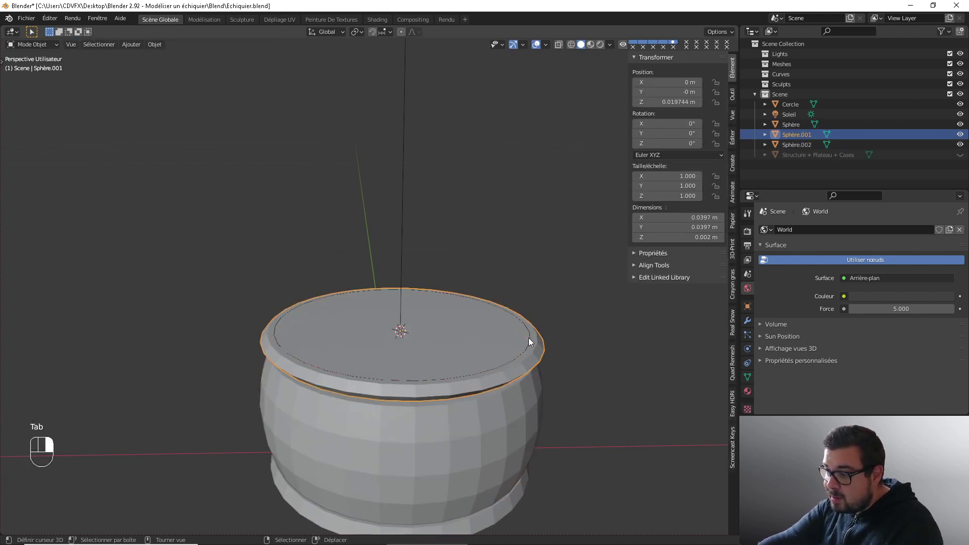
right_click(528, 332)
right_click(527, 329)
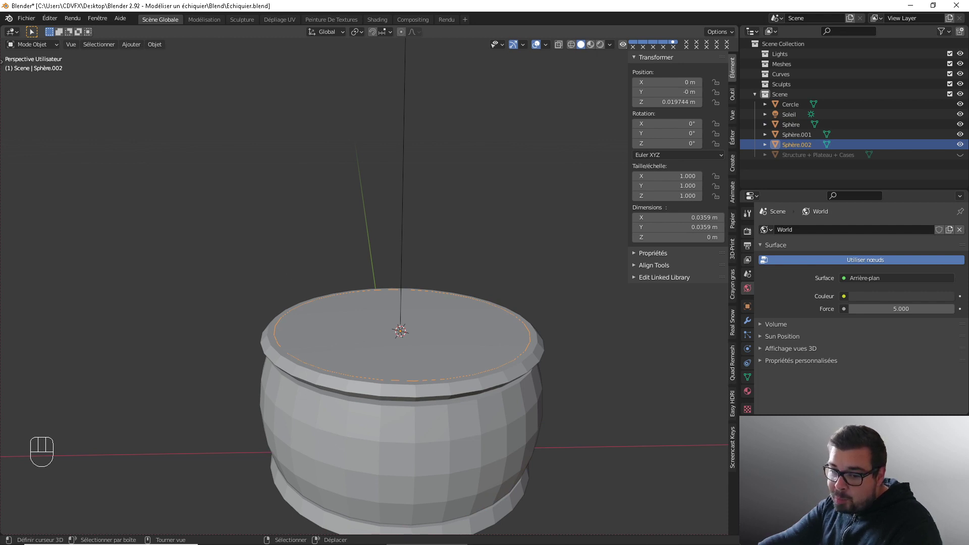
right_click_drag(231, 221, 279, 204)
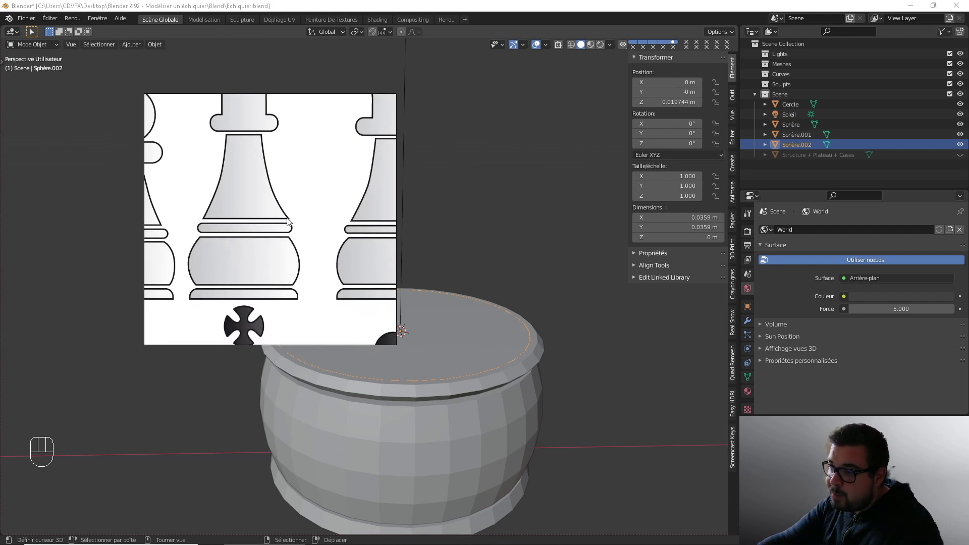
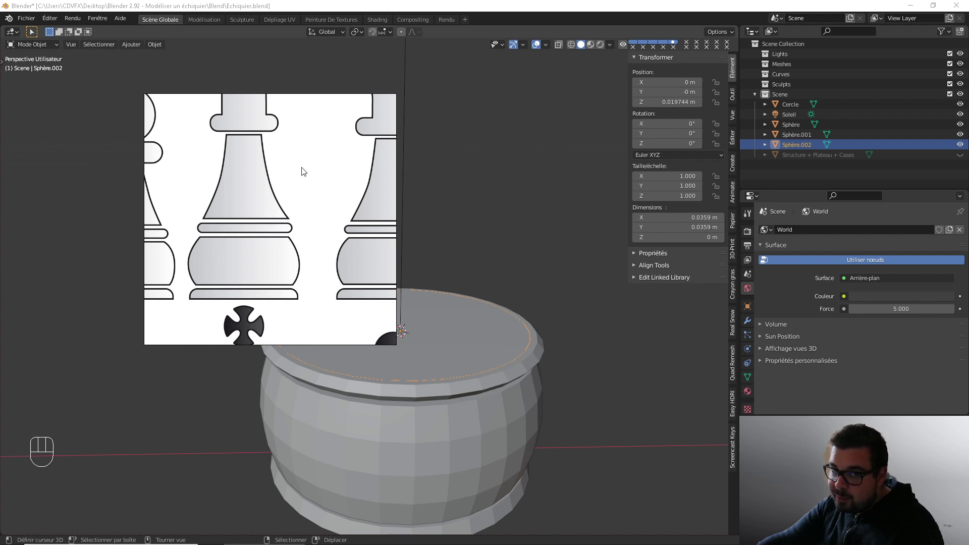
right_click_drag(330, 161, 0, 219)
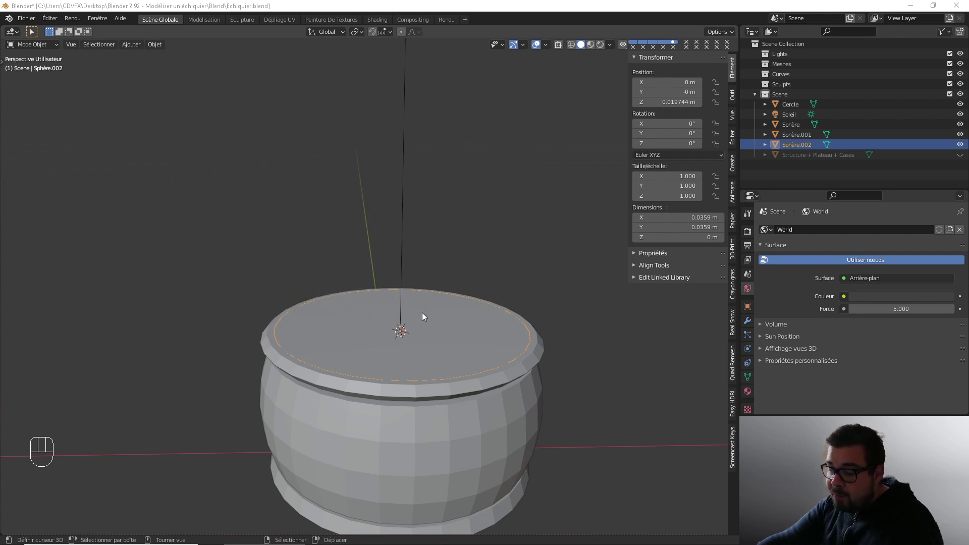
Step: Extrude the separated loop upward along Z by about 0.027 m to form the body above the ring
right_click(449, 333)
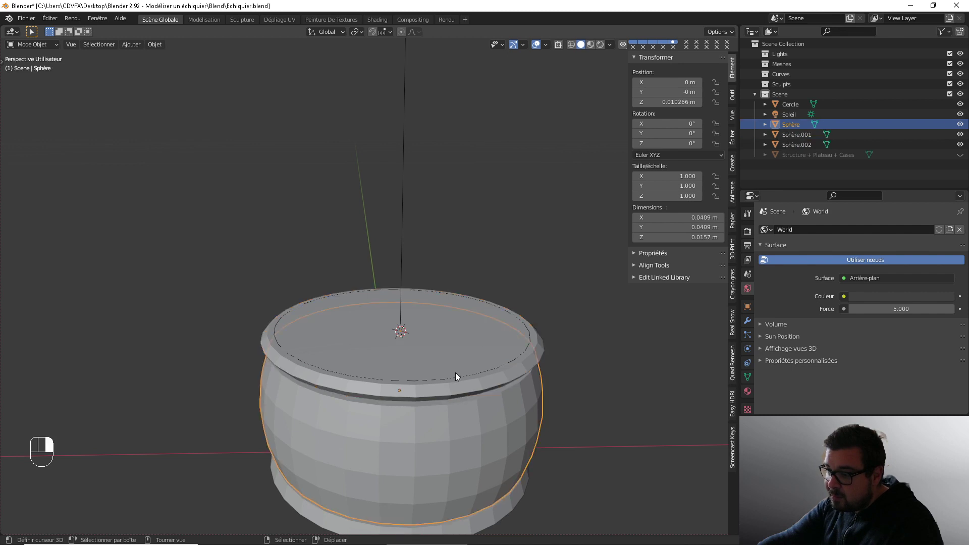
right_click(457, 374)
key("Tab")
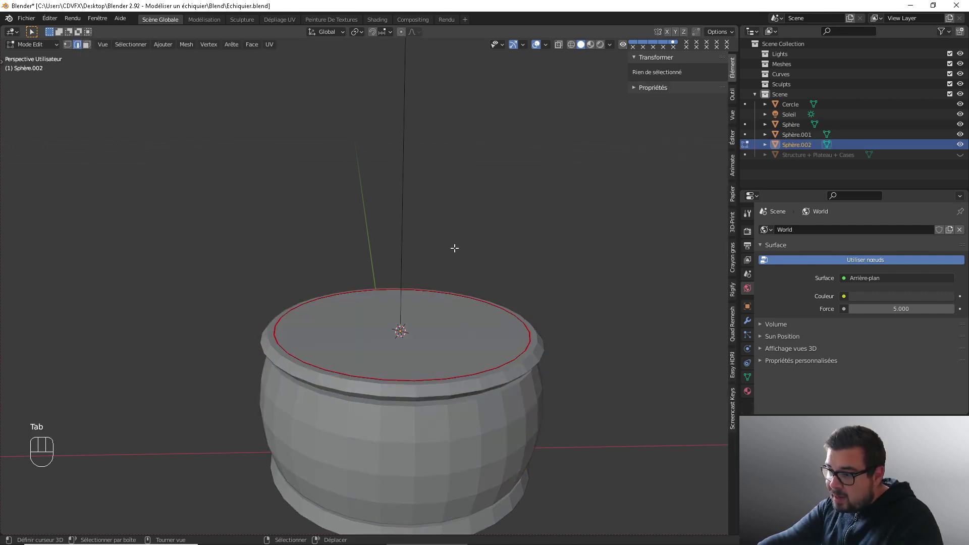
key("a")
left_click(448, 187)
key("e")
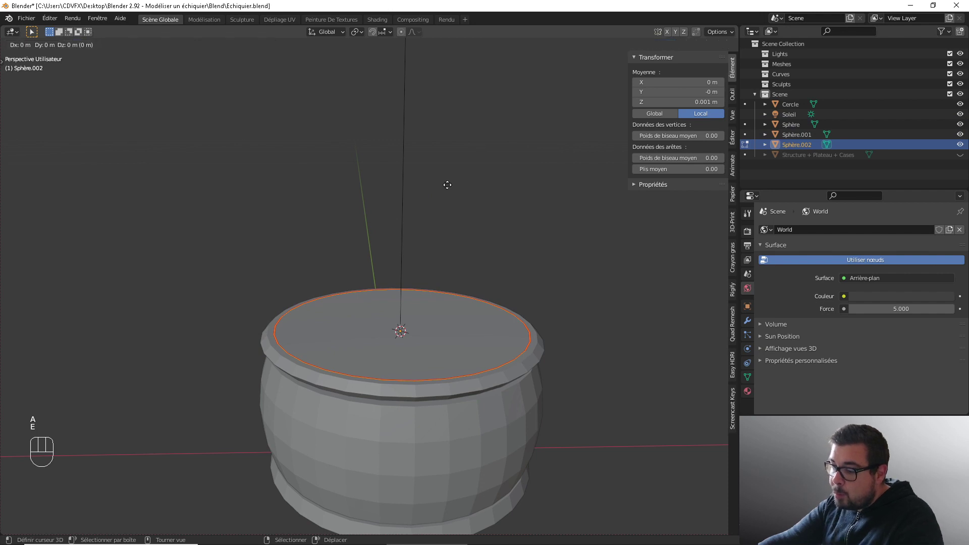
key("z")
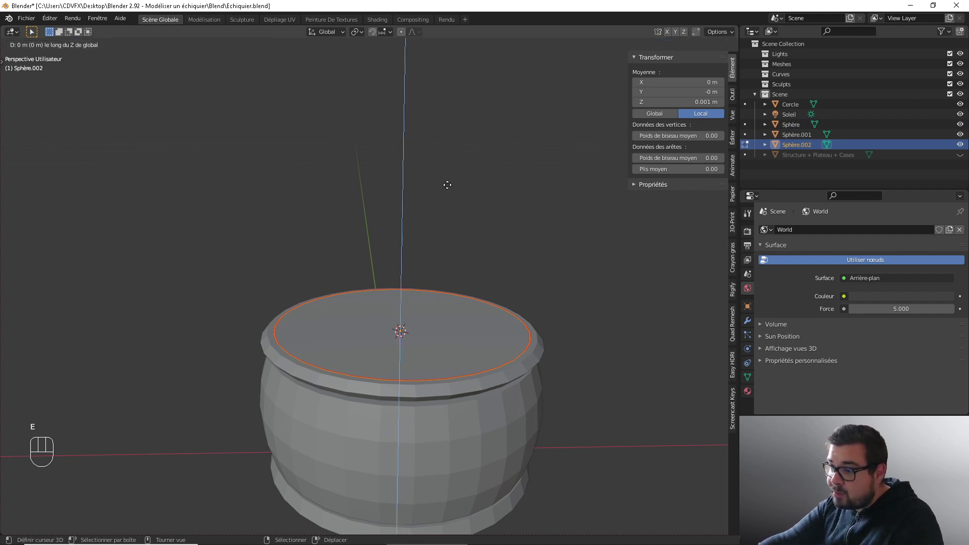
left_click(452, 499)
key("KP_1")
scroll(559, 498, "up", 1)
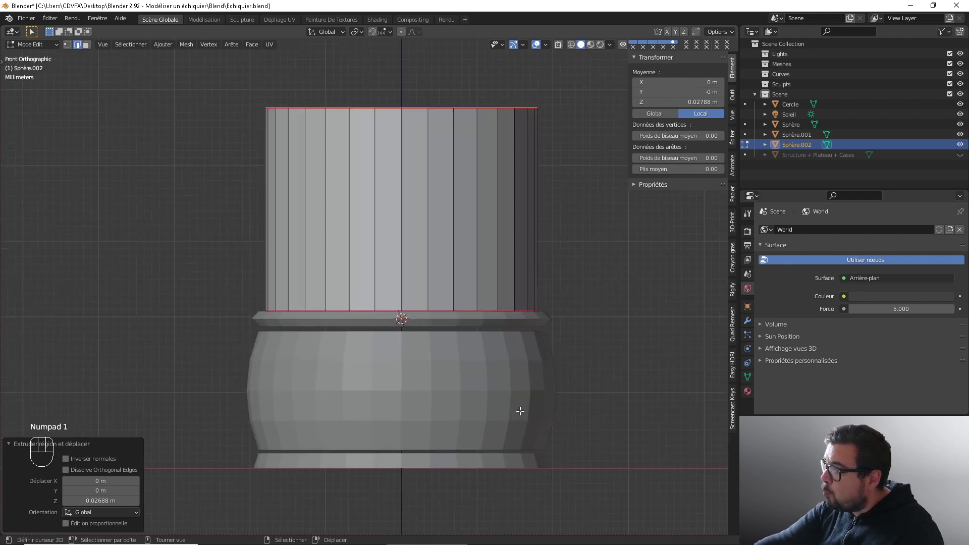
scroll(500, 371, "down", 3)
middle_click_drag(419, 268, 431, 345, "shift")
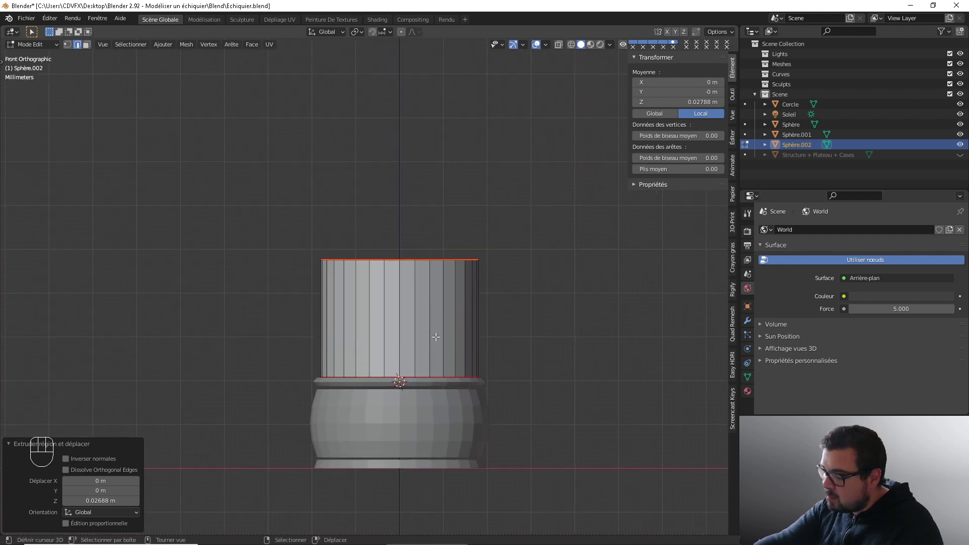
Step: Raise the body's top edge loop along Z and set its local Z position to 0.03 m
key("g")
key("z")
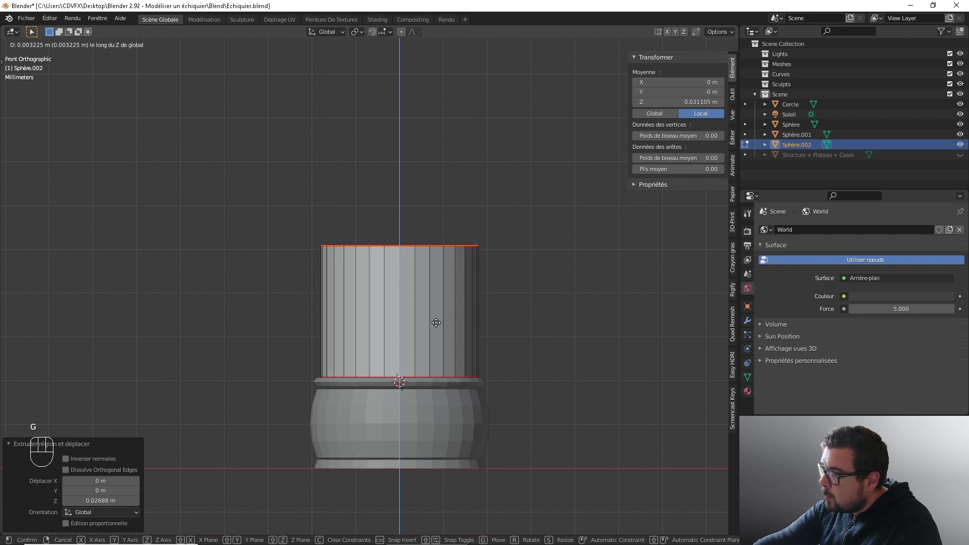
left_click(439, 334)
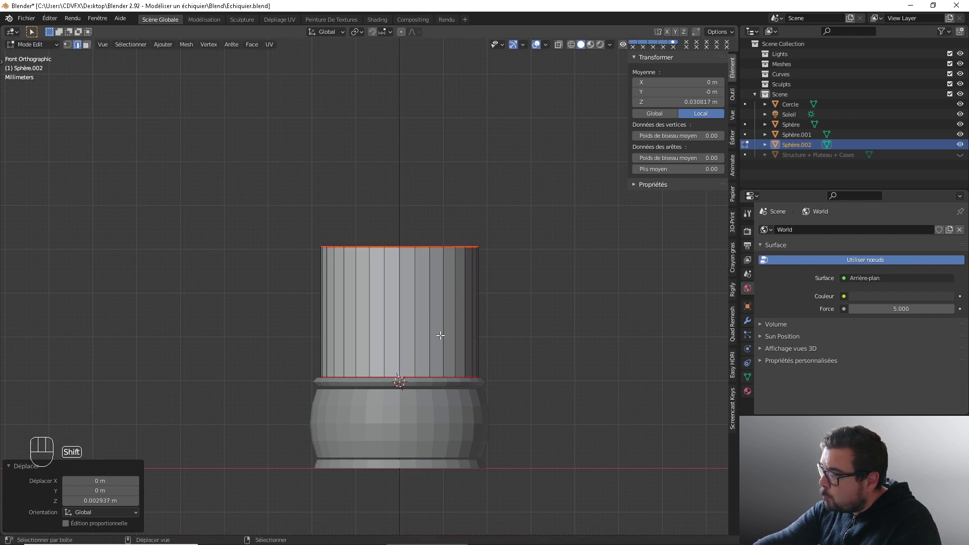
left_click(691, 102)
type("0")
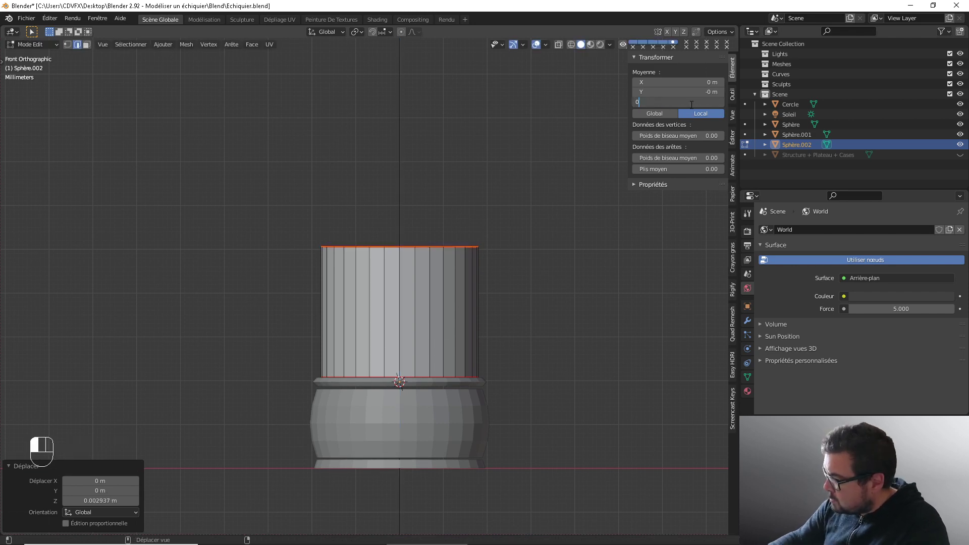
type(".03")
key("Return")
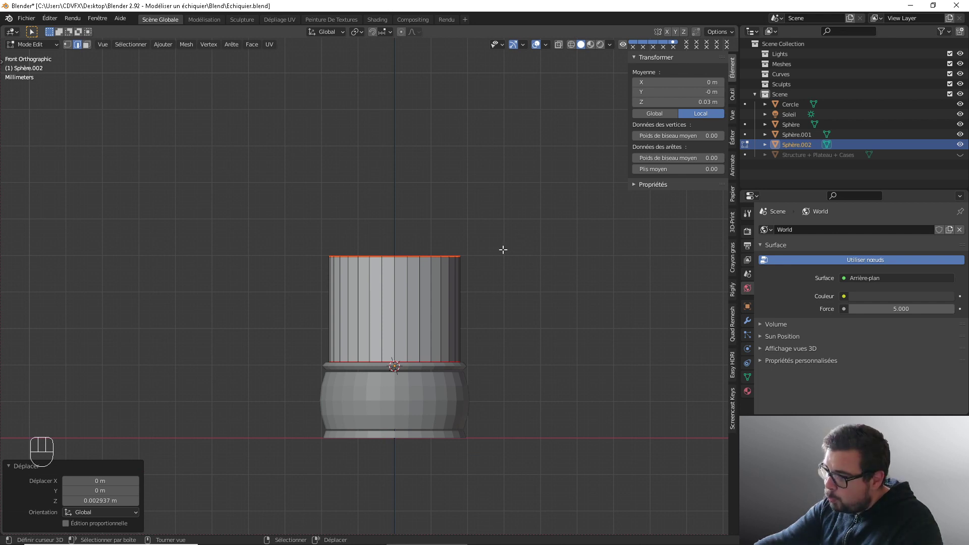
Step: Set the local Z position of the body's top edge loop to 0.06 m
left_click(698, 105)
type("0.06")
key("Return")
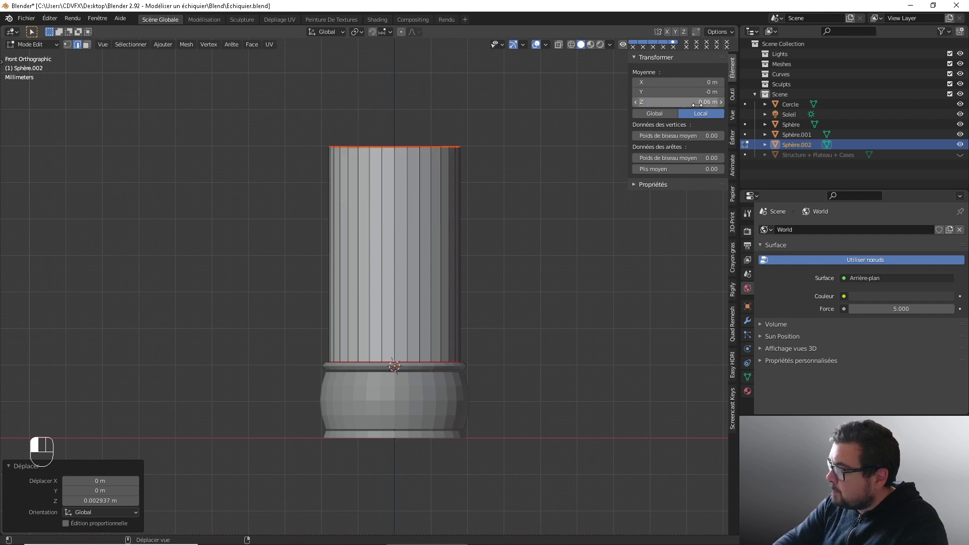
middle_click_drag(481, 234, 480, 278, "shift")
scroll(479, 277, "down", 1)
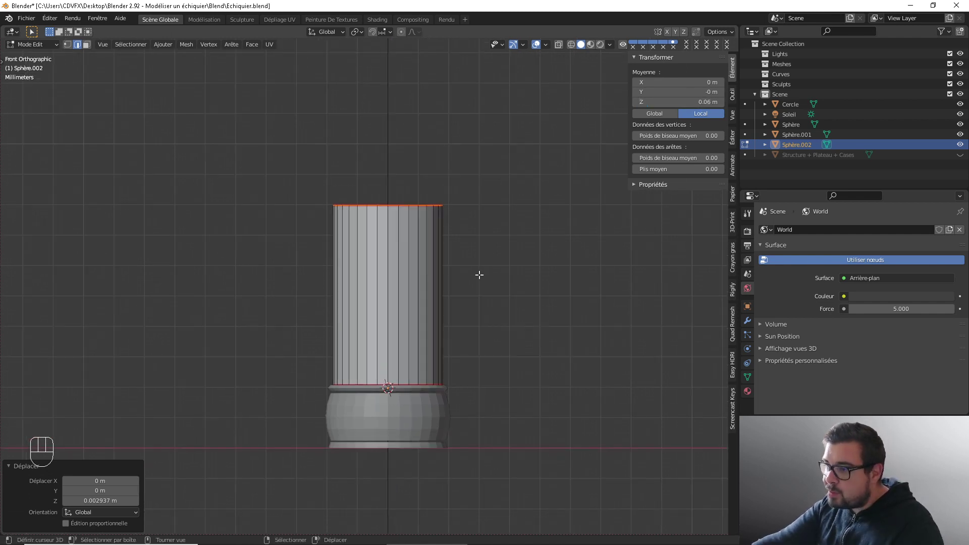
Step: Scale the body's top edge loop to 0.5 so that the body tapers upward
type("s")
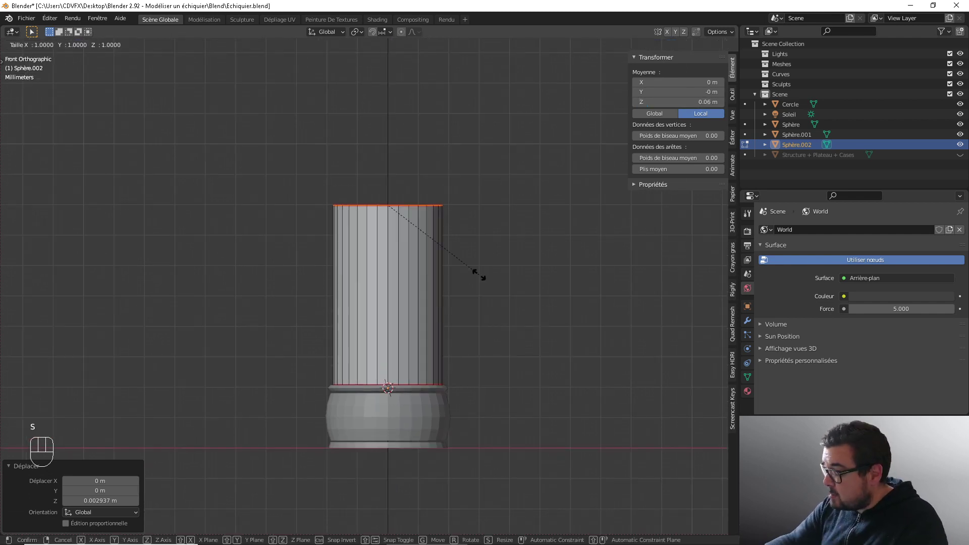
type("0.5")
key("Return")
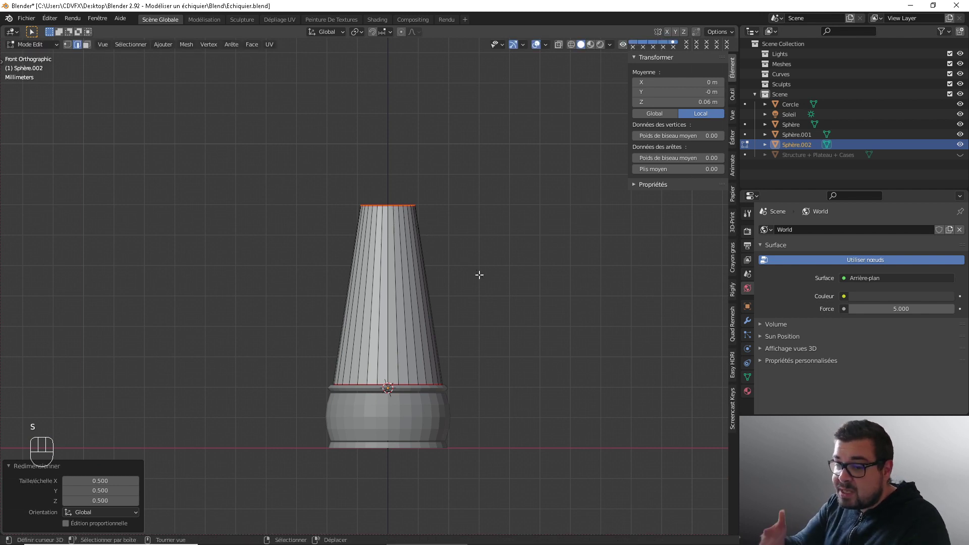
middle_click_drag(433, 266, 411, 249)
key("KP_1")
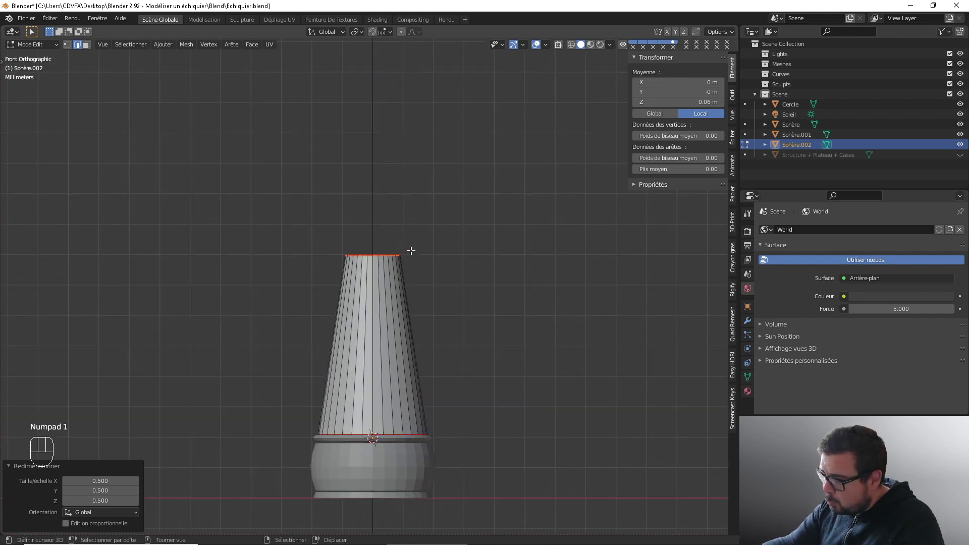
Step: Lower the tapered body's top edge loop to a local Z position of 0.04 m
left_click(695, 101)
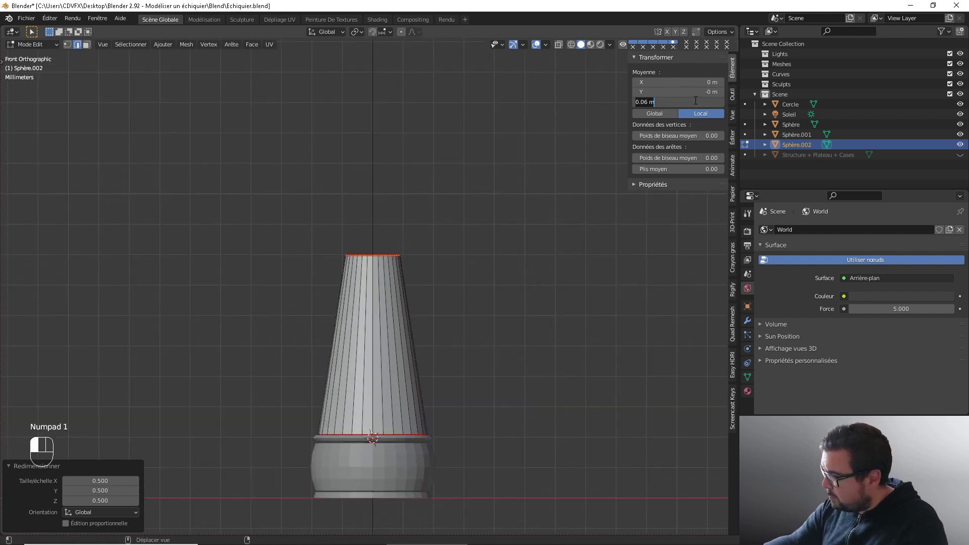
type("0.04")
key("Return")
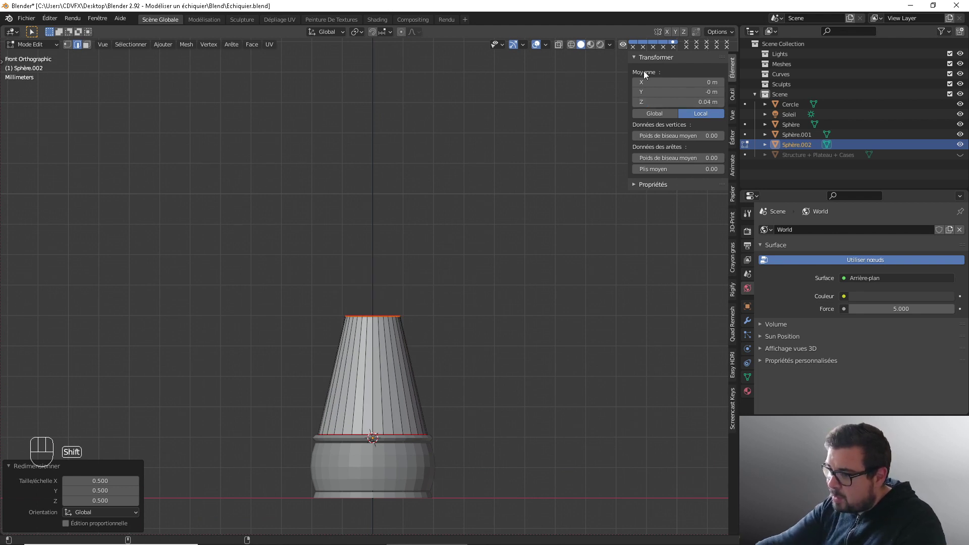
left_click_drag(457, 294, 465, 259, "shift")
scroll(465, 258, "down", 1)
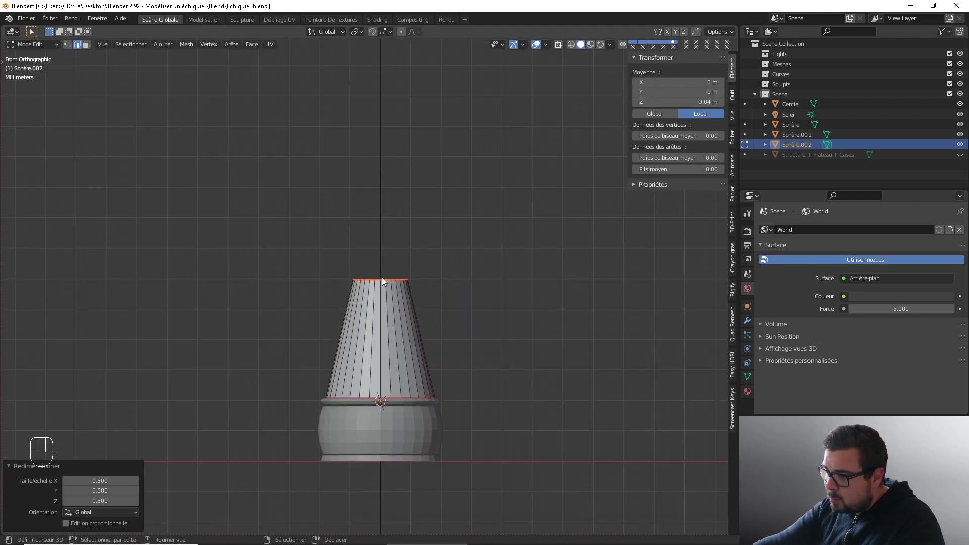
Step: Extrude the body's top edge loop inward in place, scaling it to 0.95 to form a narrow rim
middle_click_drag(382, 277, 419, 318)
key("e")
type("s")
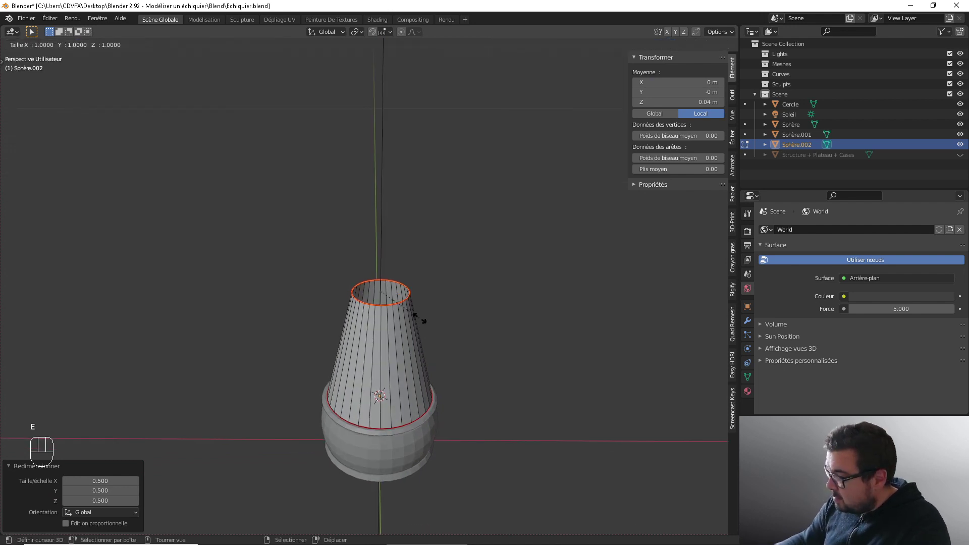
type("0.95")
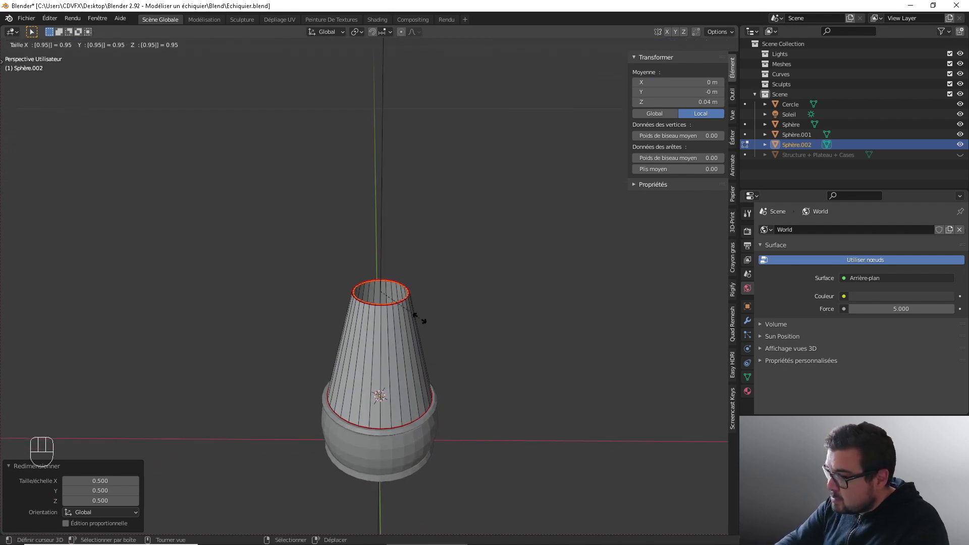
key("Return")
Step: Isolate the tapered body in local view and extrude its bottom edge loop inward, scaled to 0.95
key("KP_Divide")
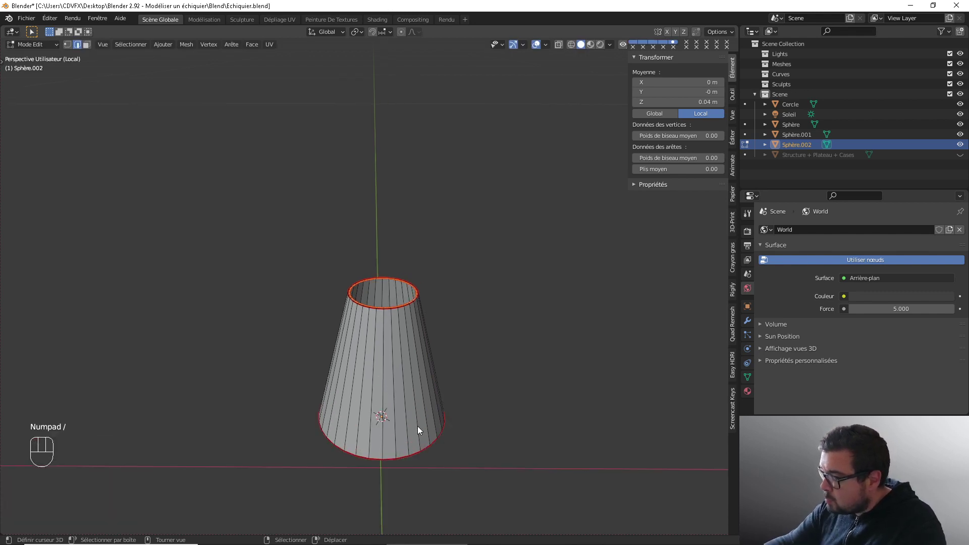
scroll(417, 426, "down", 3)
middle_click_drag(420, 468, 440, 371)
right_click(422, 335)
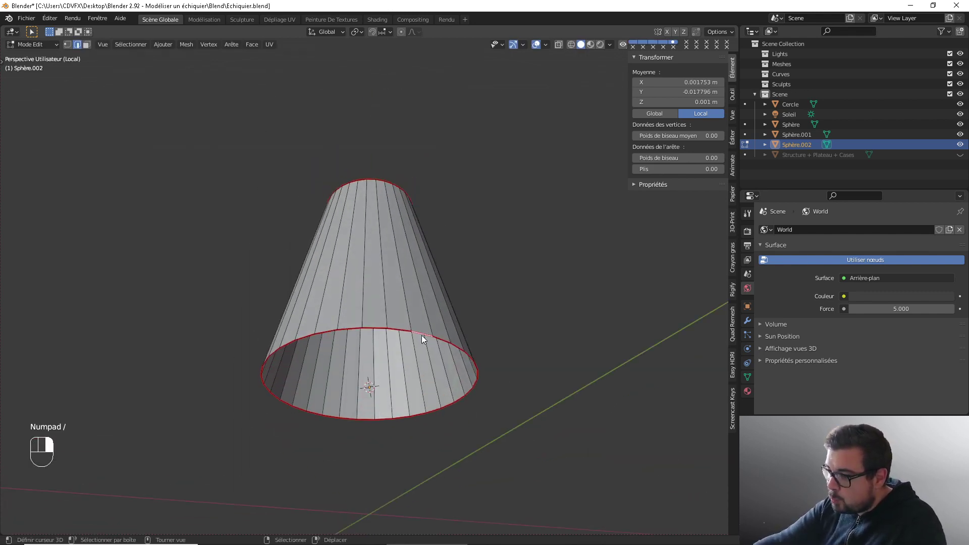
right_click(422, 335, "alt+shift")
type("es0.")
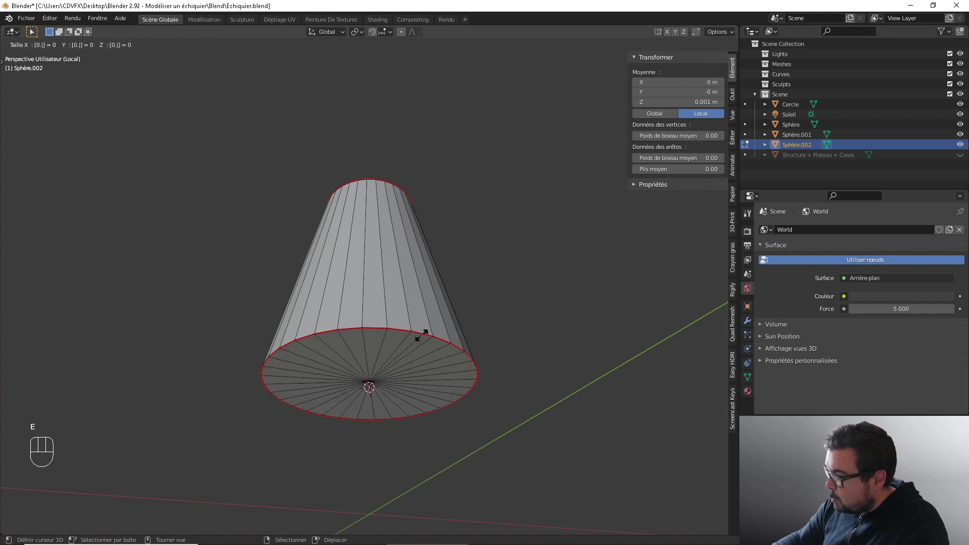
type("95")
key("Return")
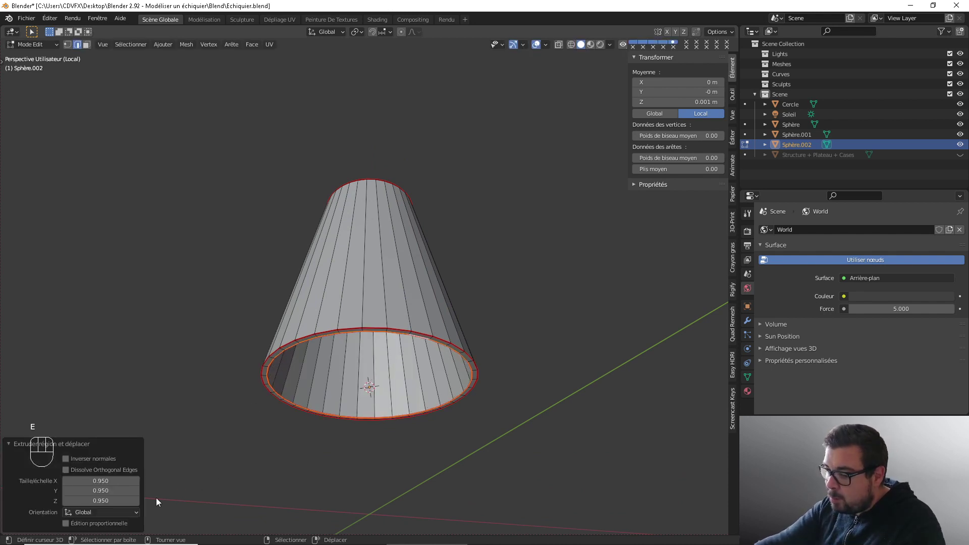
Step: Close the body's bottom opening with a grid fill and set the fill's offset to 4
left_click(247, 44)
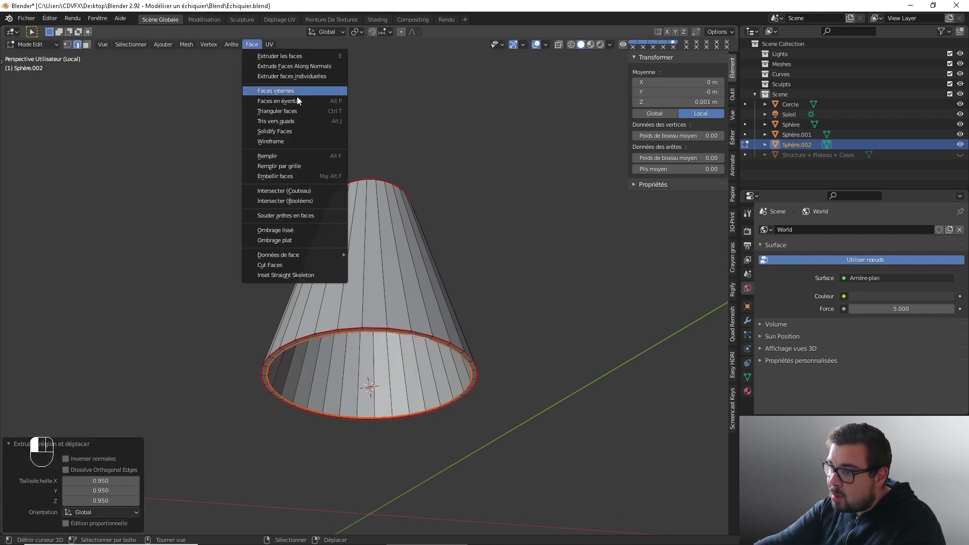
left_click(300, 165)
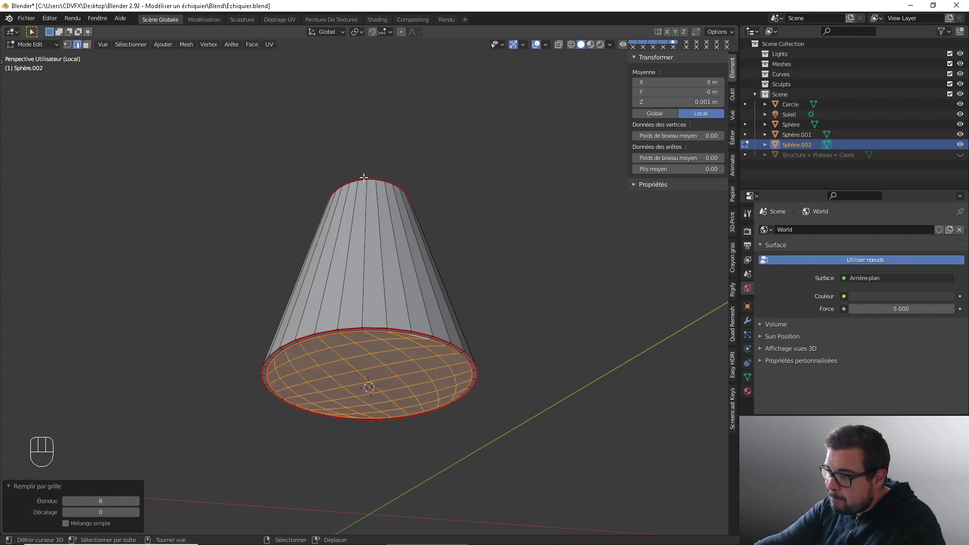
left_click(137, 512)
left_click(137, 512)
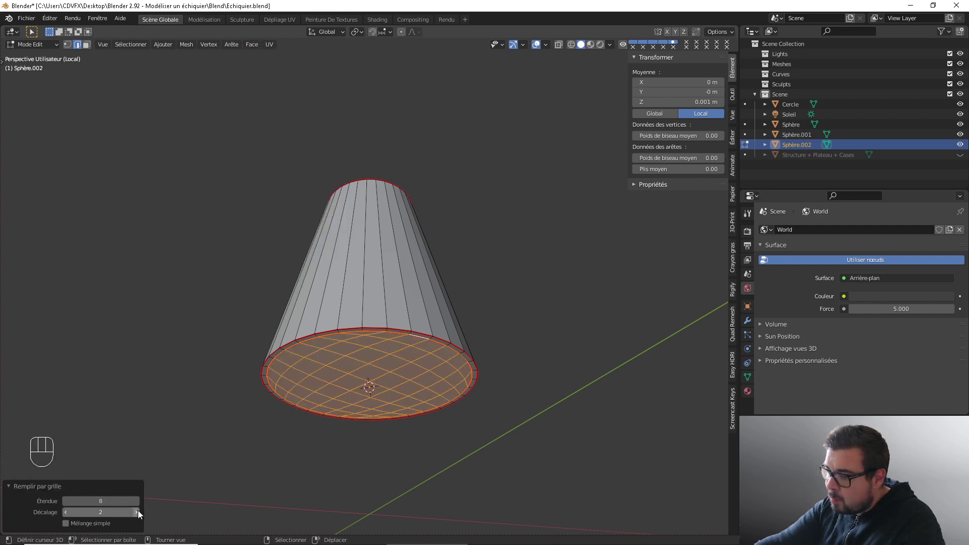
left_click(137, 512)
left_click(137, 512)
middle_click_drag(352, 435, 368, 315)
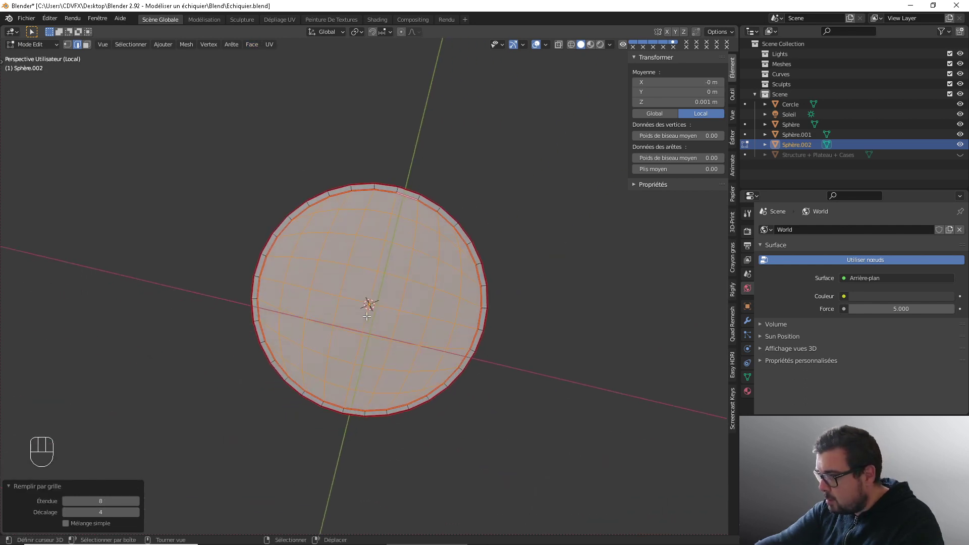
Step: Select the inner edge loop of the body's top rim and close the opening with a grid fill
middle_click_drag(368, 257, 371, 409)
scroll(366, 276, "up", 3)
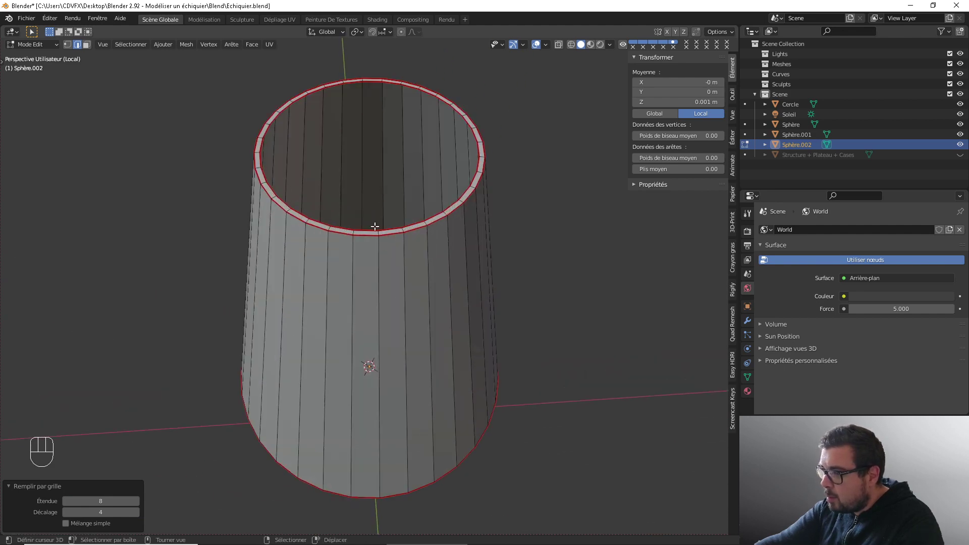
right_click(370, 230)
right_click(370, 230, "alt+shift")
right_click(370, 230, "alt+shift")
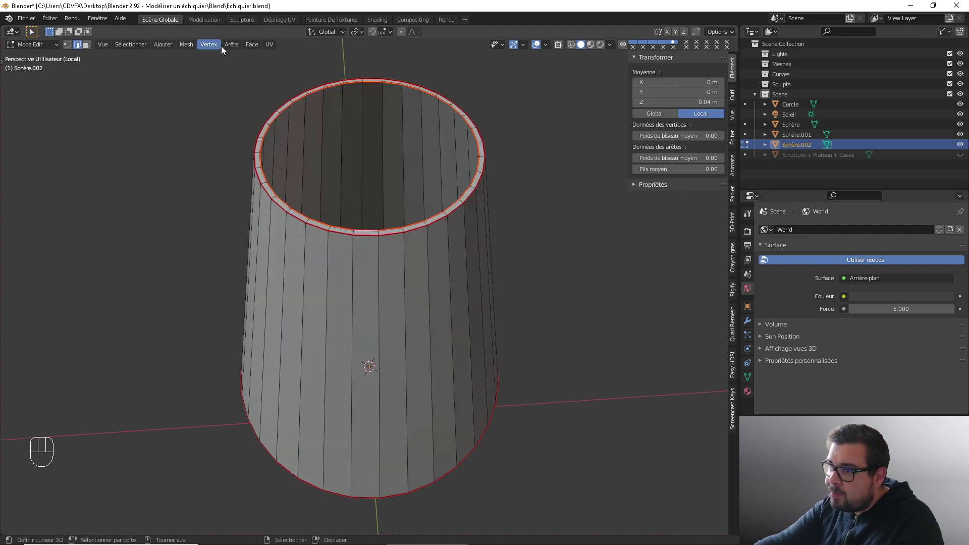
left_click(242, 43)
left_click(295, 161)
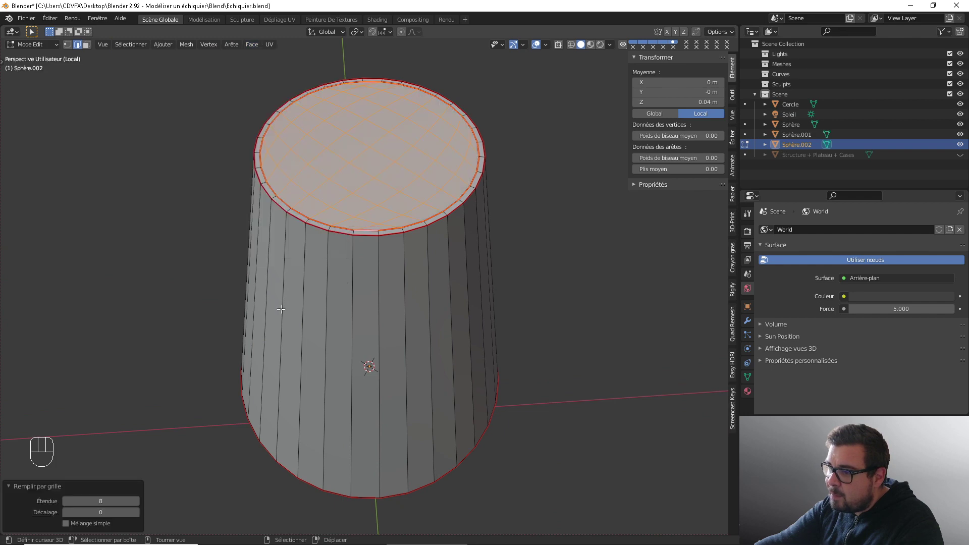
Step: Set the grid fill offset on the cone's top face to 4 and leave mesh editing
left_click(139, 512)
left_click(139, 513)
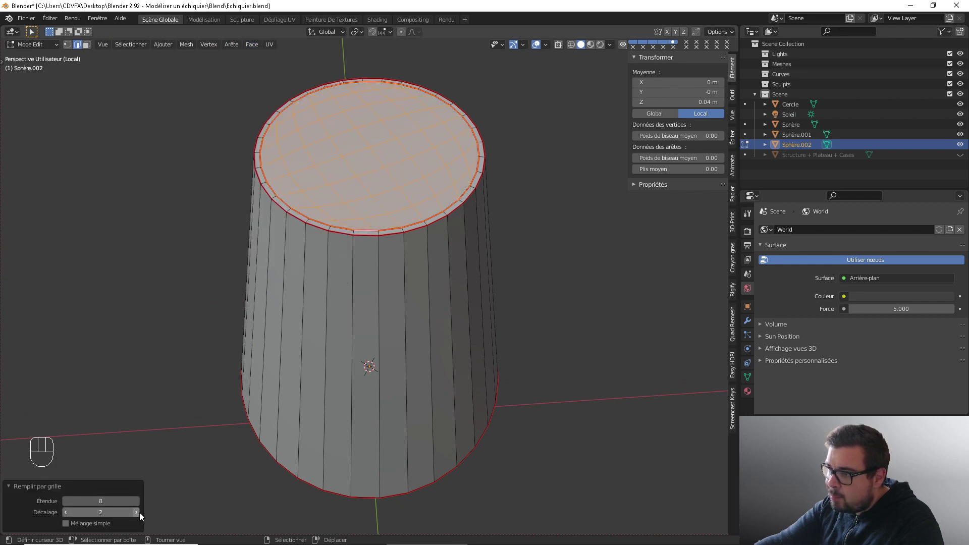
left_click(139, 513)
key("KP_7")
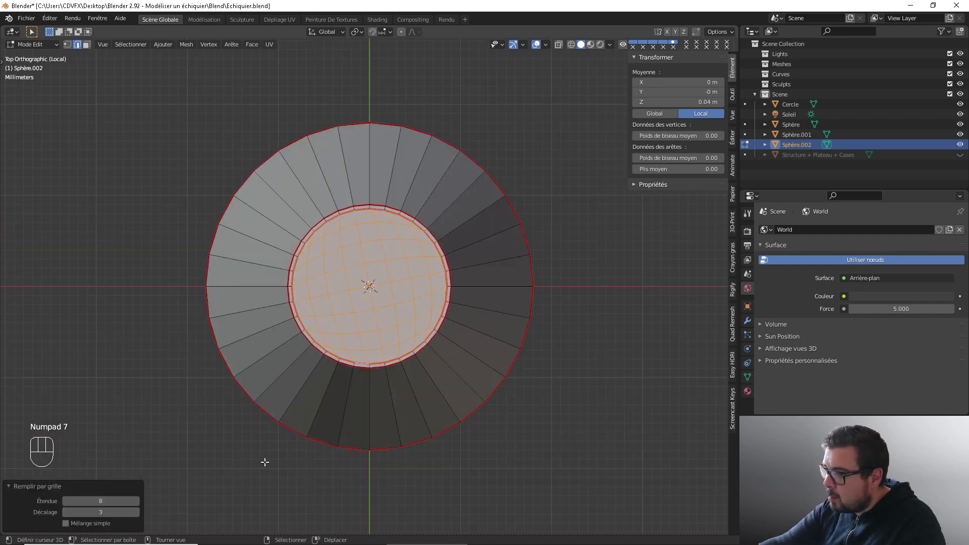
left_click(136, 513)
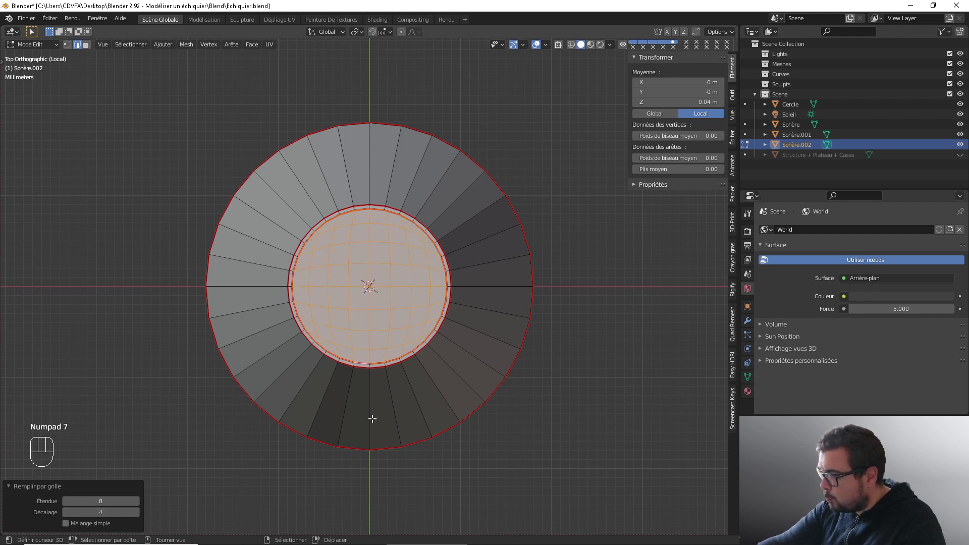
key("ctrl+KP_7")
key("Tab")
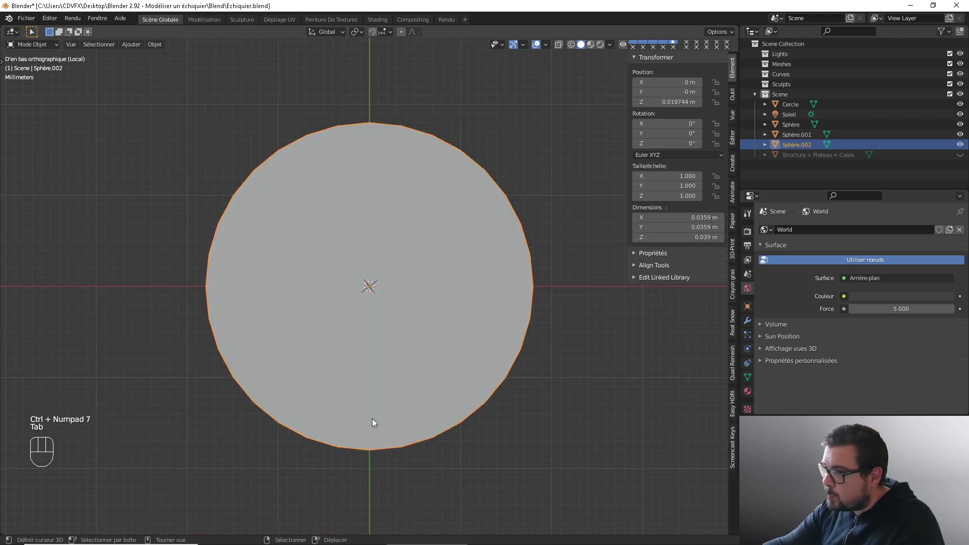
Step: Apply the tapered body's rotation and scale and set its origin to its geometry, then show the whole piece again
key("KP_1")
key("q")
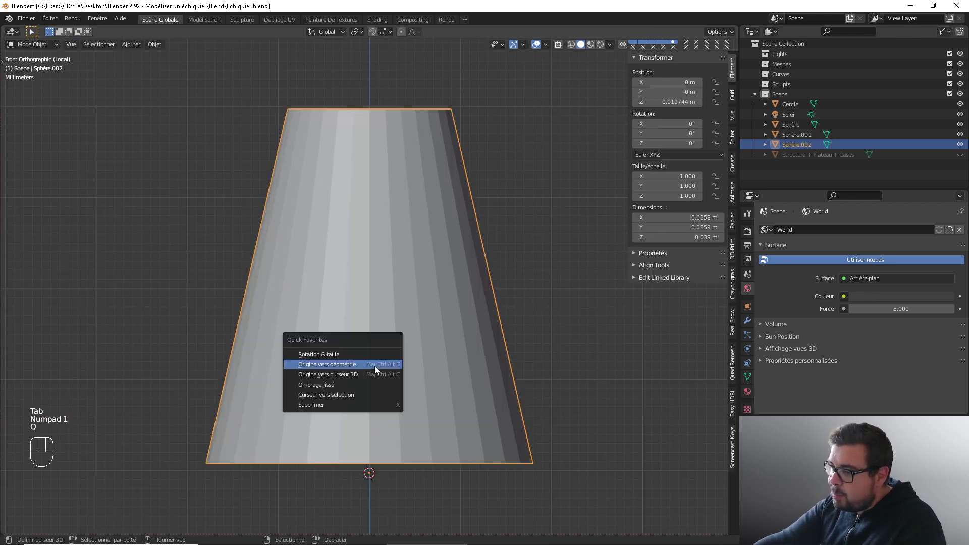
left_click(329, 357)
key("q")
left_click(317, 366)
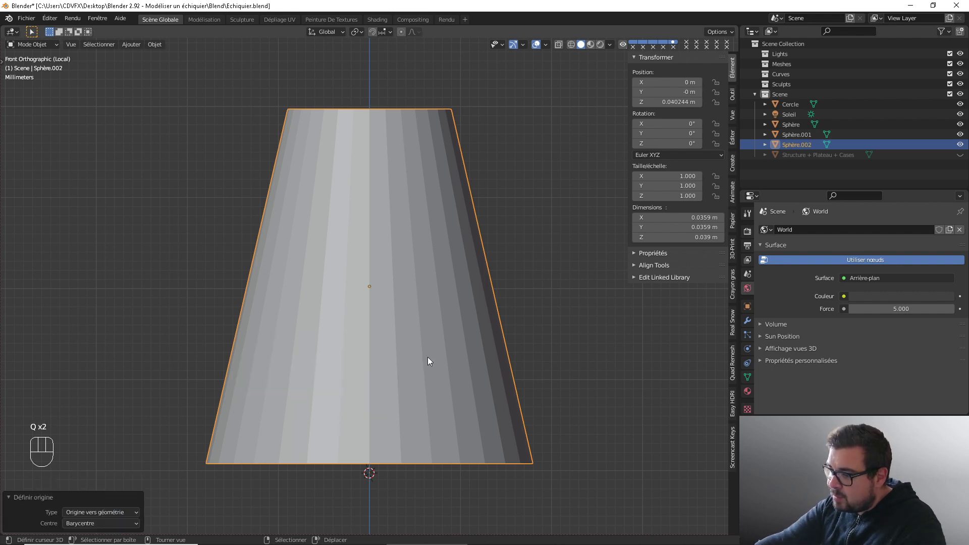
scroll(370, 286, "down", 2)
key("KP_1")
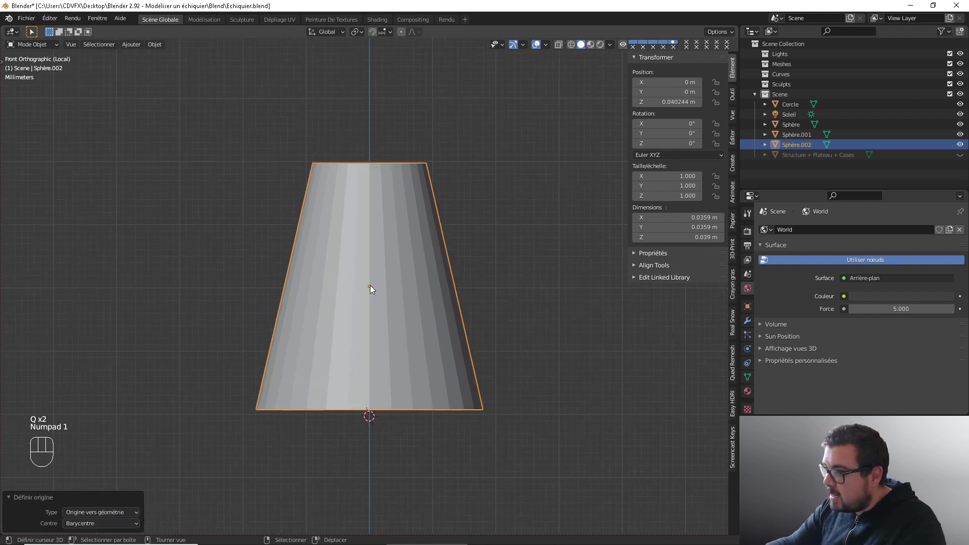
key("KP_Divide")
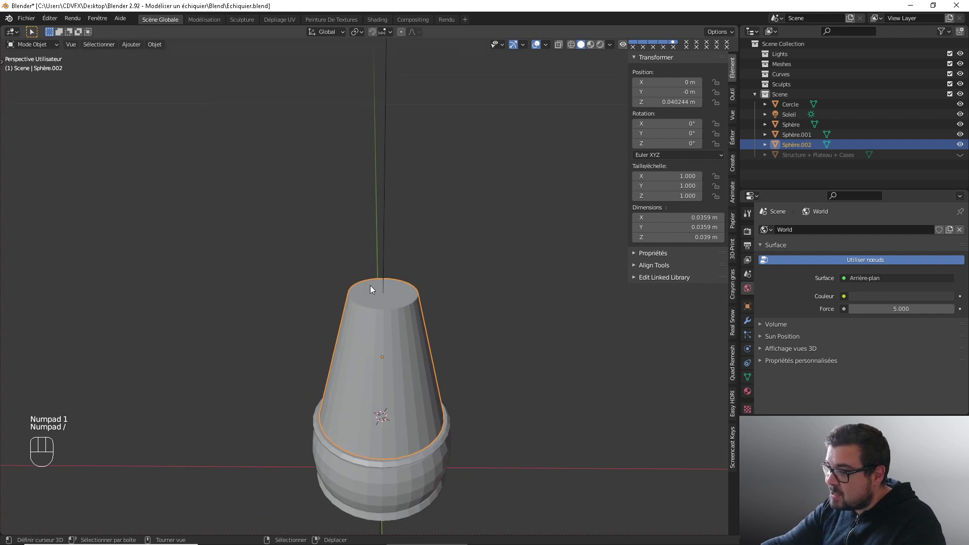
Step: Compare the body with the king reference drawing and add 5 evenly spaced horizontal loop cuts to it
key("KP_1")
scroll(389, 322, "up", 1)
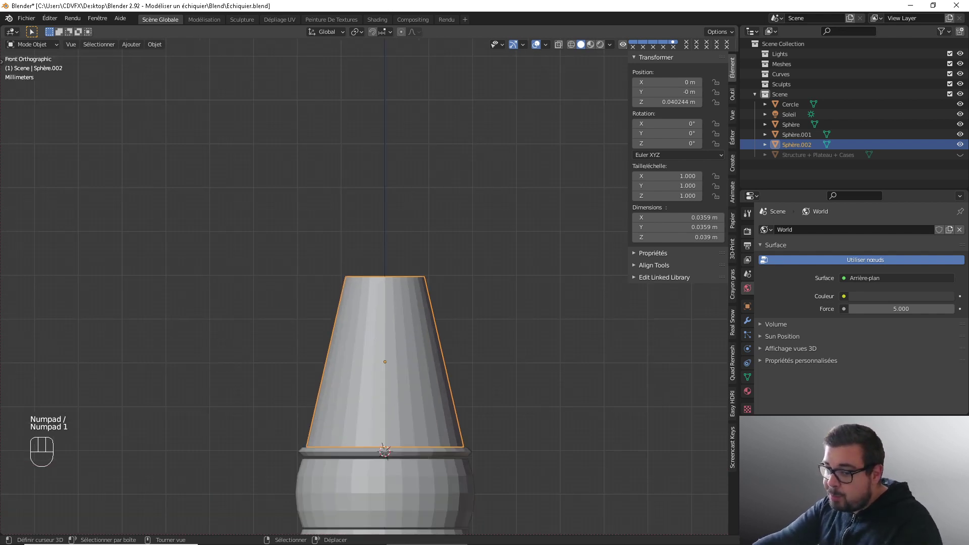
right_click_drag(0, 161, 236, 146)
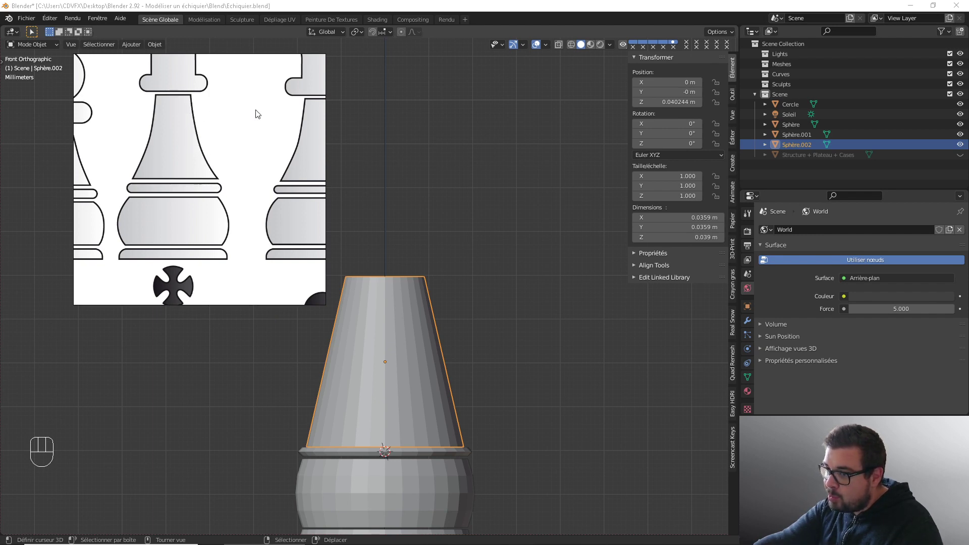
right_click_drag(254, 113, 0, 157)
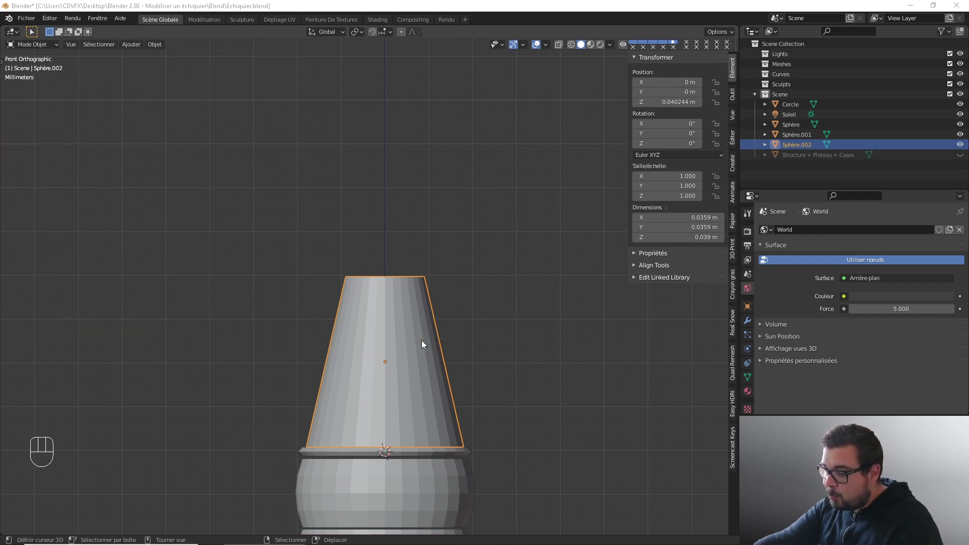
key("Tab")
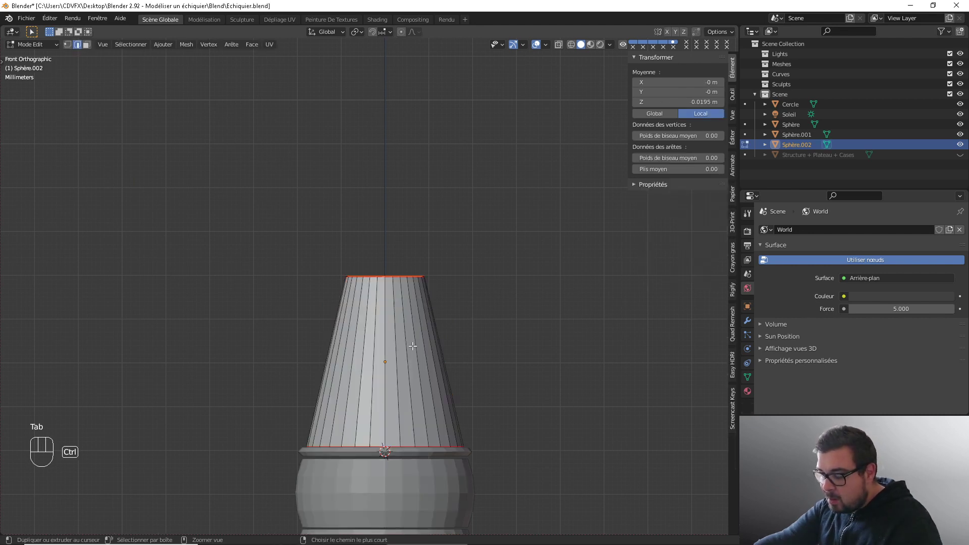
key("ctrl+r")
scroll(413, 346, "up", 3)
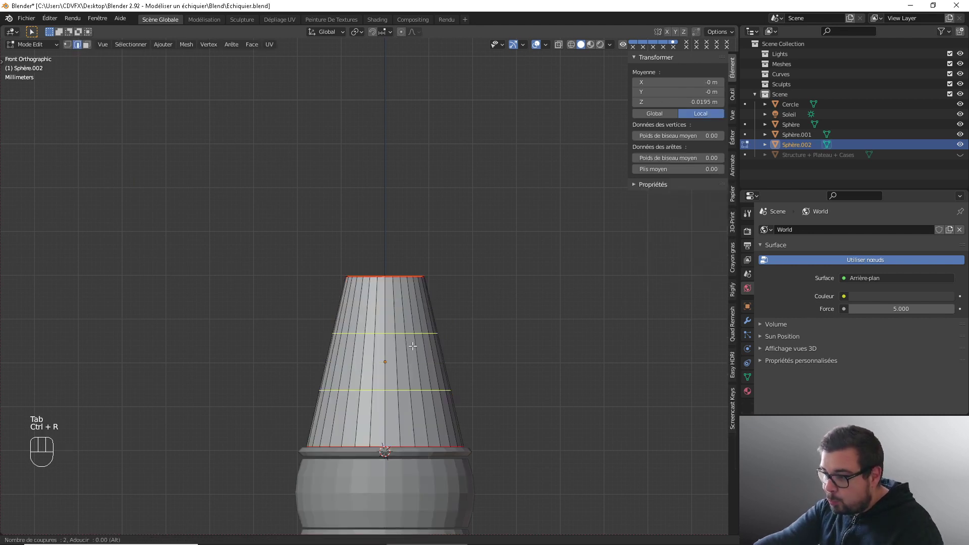
scroll(413, 346, "up", 1)
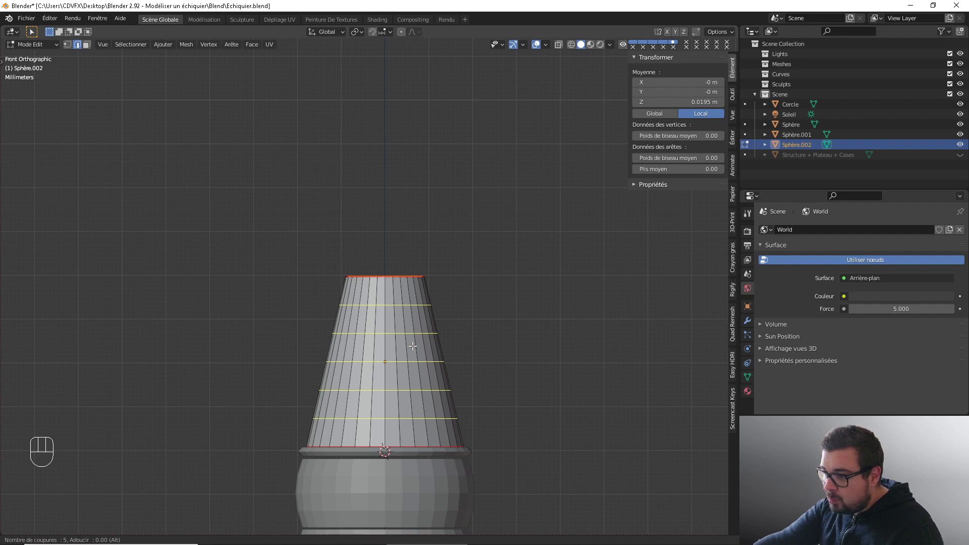
scroll(413, 347, "up", 1)
scroll(413, 346, "down", 1)
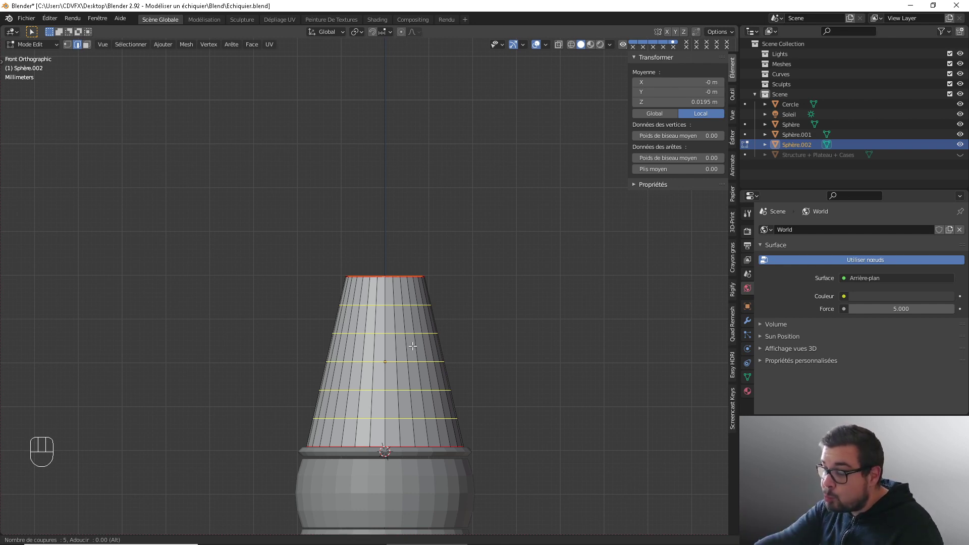
left_click(412, 346)
right_click(412, 346)
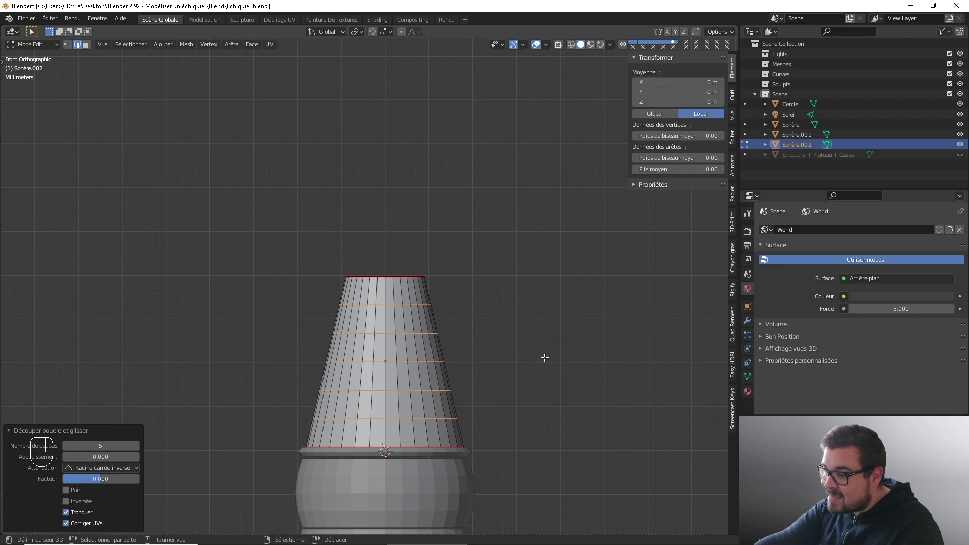
Step: Scale the five new edge loops inward to about 0.838 to curve the body's profile, and leave mesh editing
key("s")
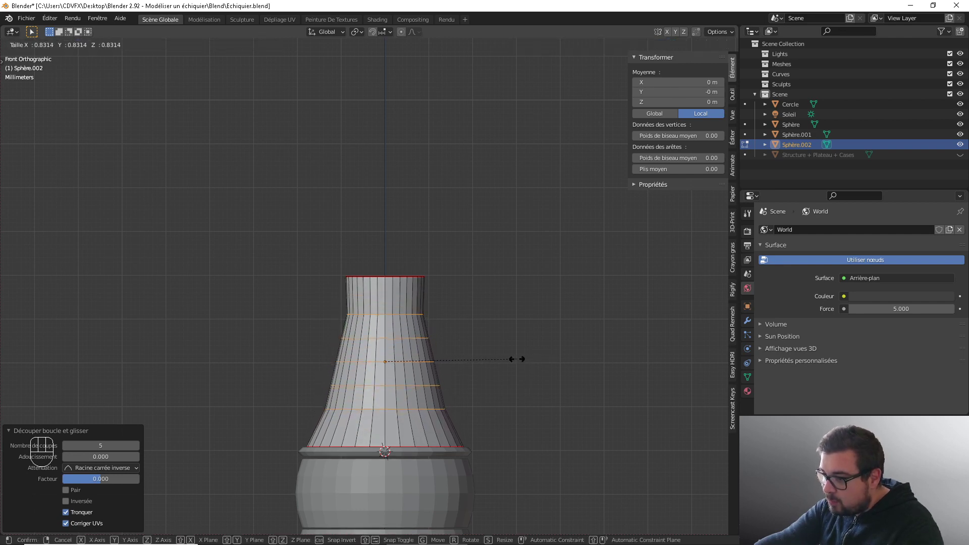
key("shift")
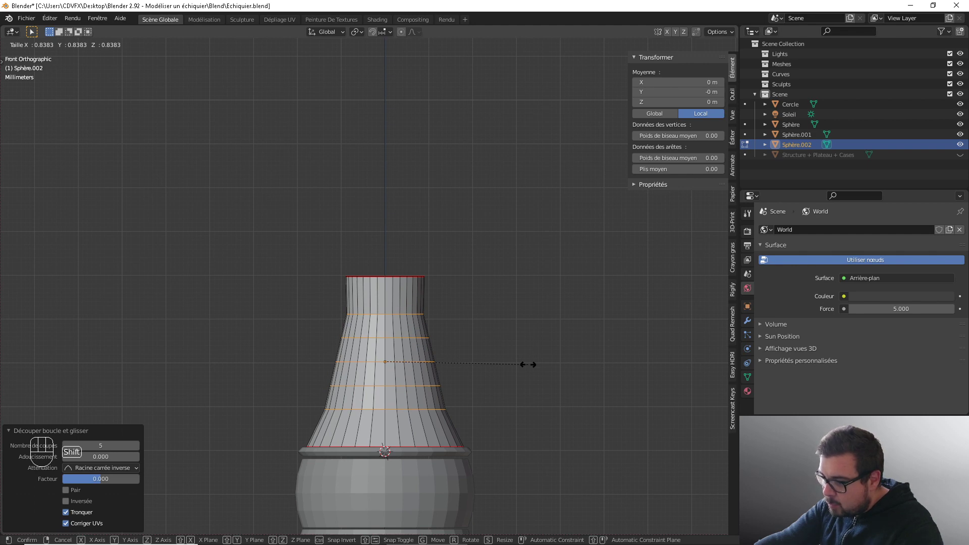
left_click(529, 364)
key("Tab")
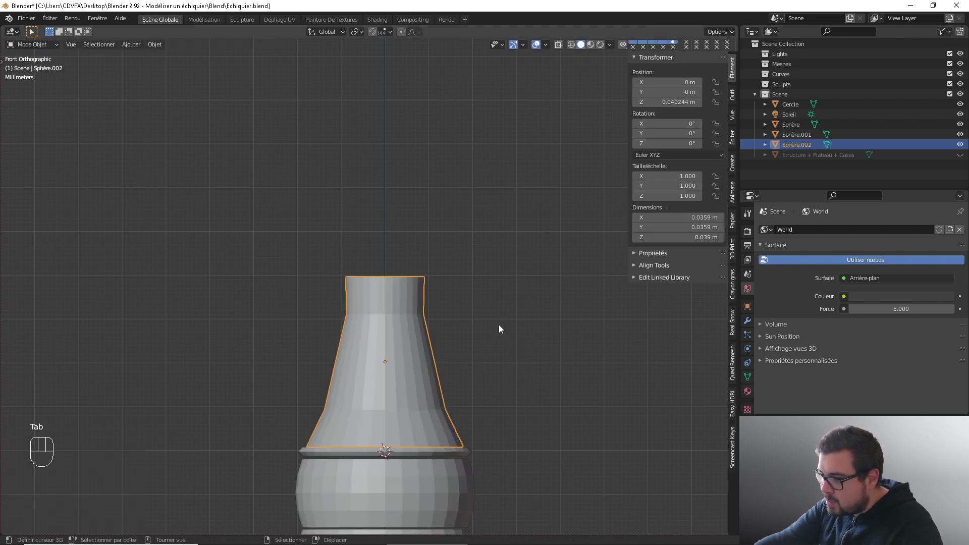
mouse_move(499, 325)
middle_mouse_down()
mouse_move(387, 326)
mouse_move(487, 326)
middle_mouse_up()
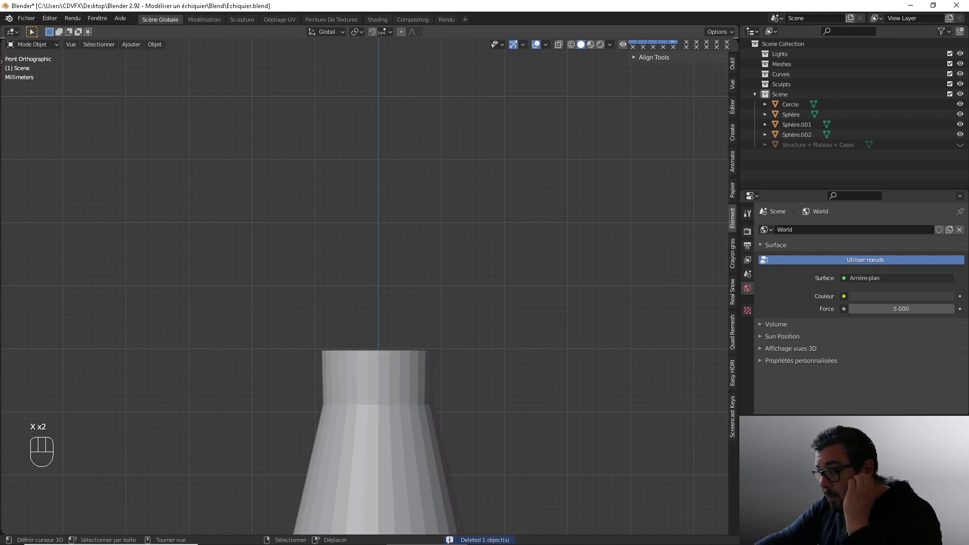
Step: Check the reference drawing for the collar above the body, then isolate the body and edit its mesh from below
right_click_drag(0, 204, 296, 194)
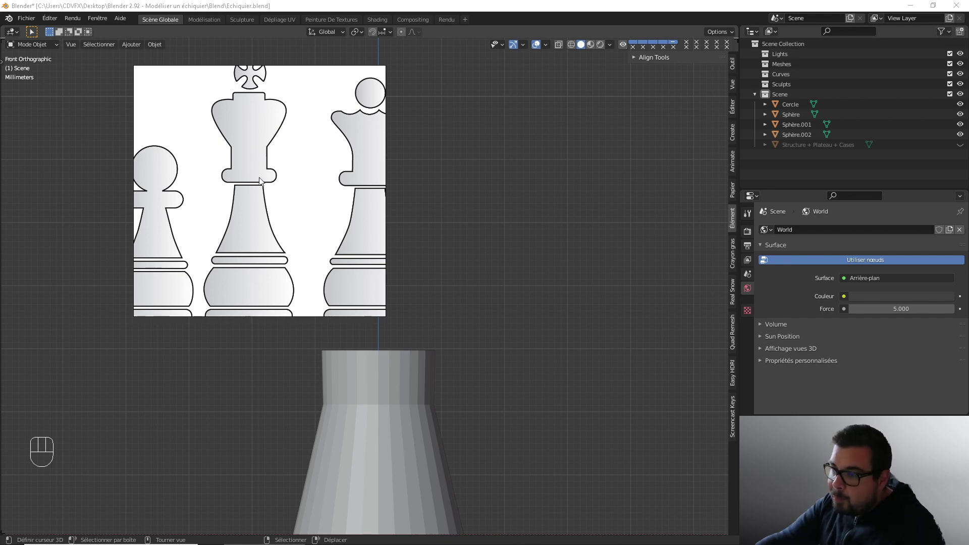
scroll(273, 179, "down", 1)
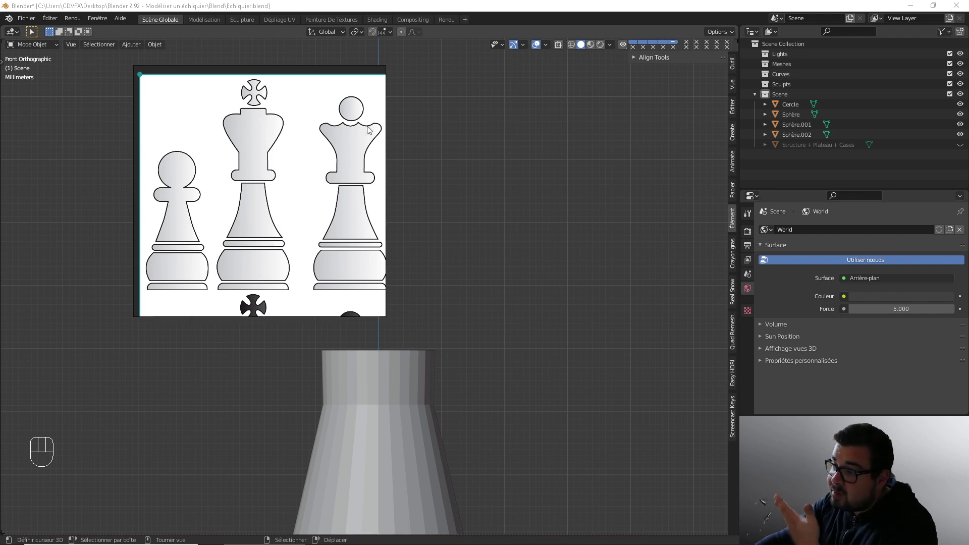
right_click_drag(367, 126, 0, 172)
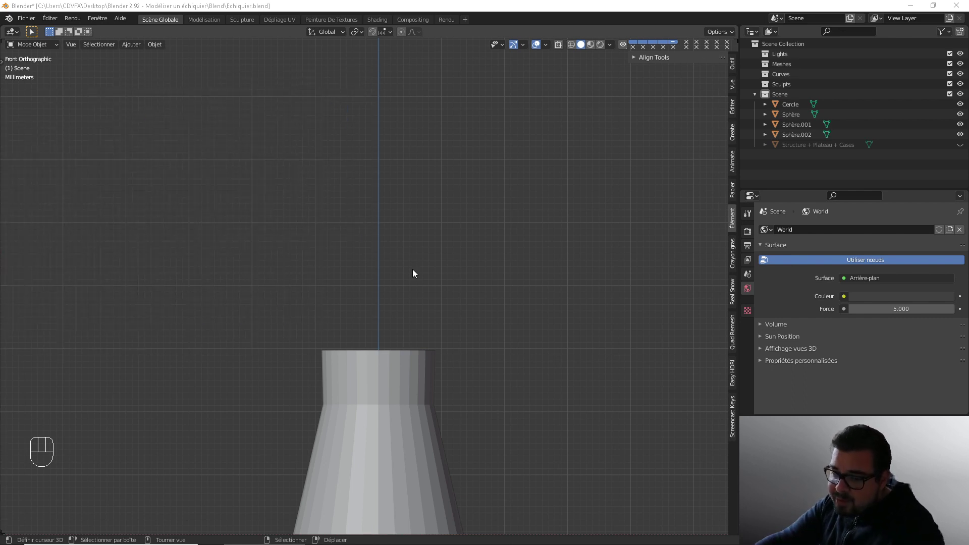
mouse_move(413, 268)
middle_mouse_down()
mouse_move(442, 259)
mouse_move(437, 243)
mouse_move(429, 267)
middle_mouse_up()
right_click(408, 343)
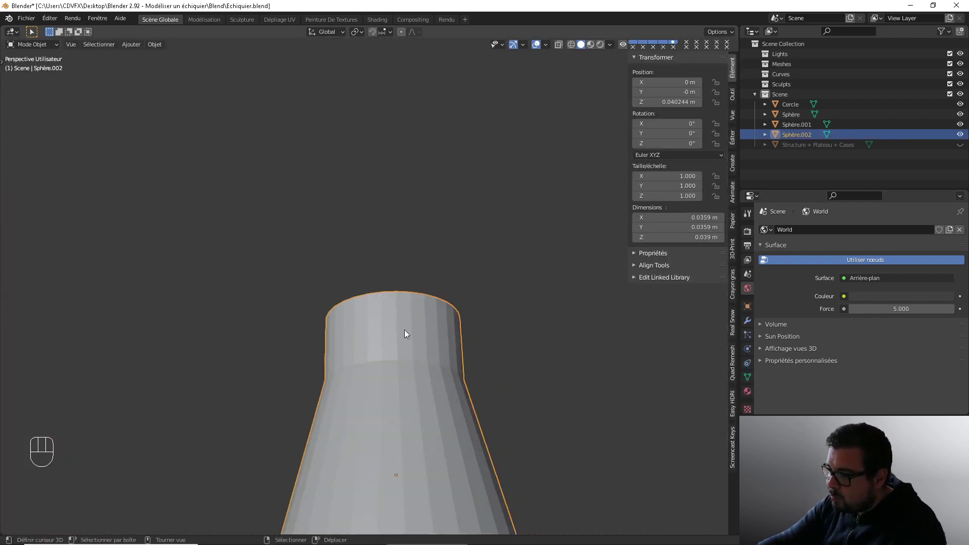
key("KP_Divide")
middle_click_drag(362, 355, 413, 241)
key("Tab")
Step: Select the outer edge loop around the body's underside
right_click(403, 230)
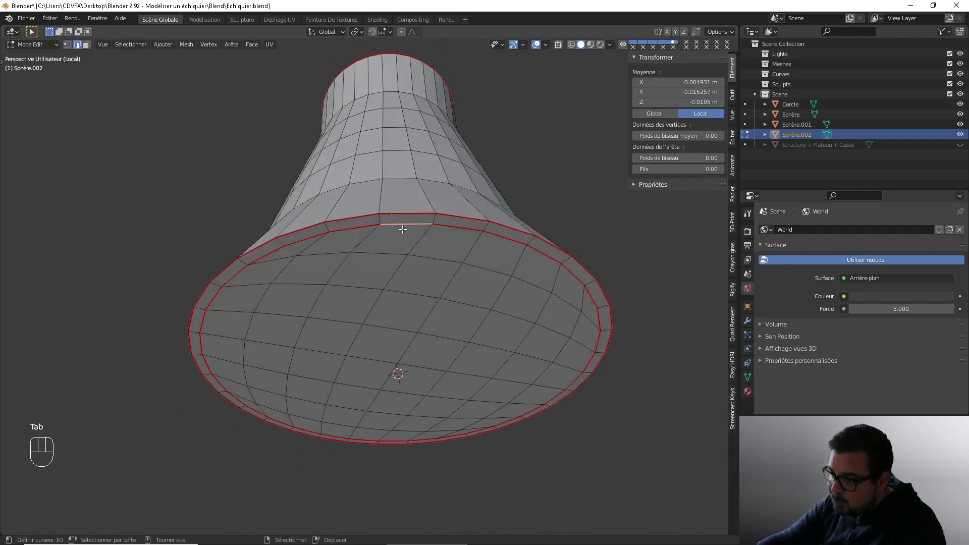
right_click(402, 229, "alt+shift")
right_click(268, 259, "alt+shift")
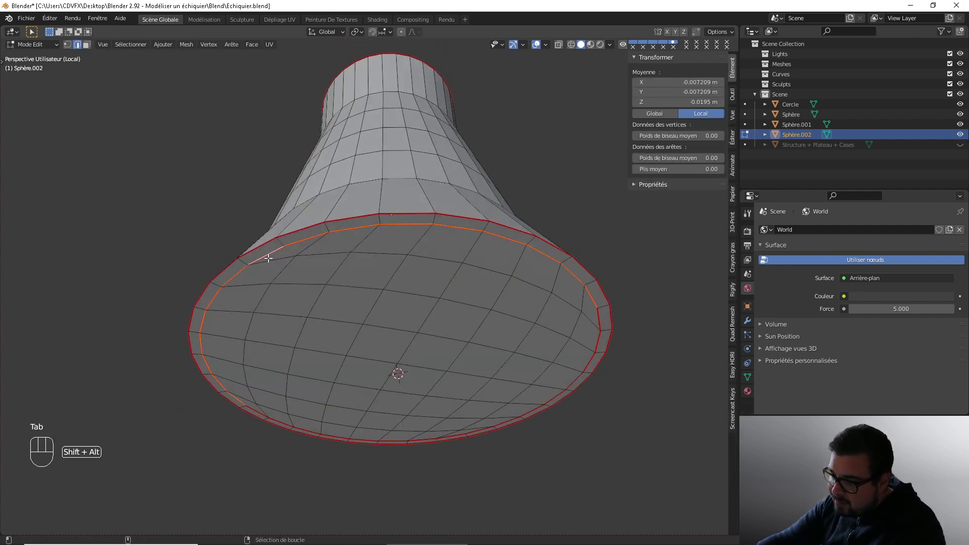
right_click(286, 420, "alt+shift")
right_click(482, 437, "alt+shift")
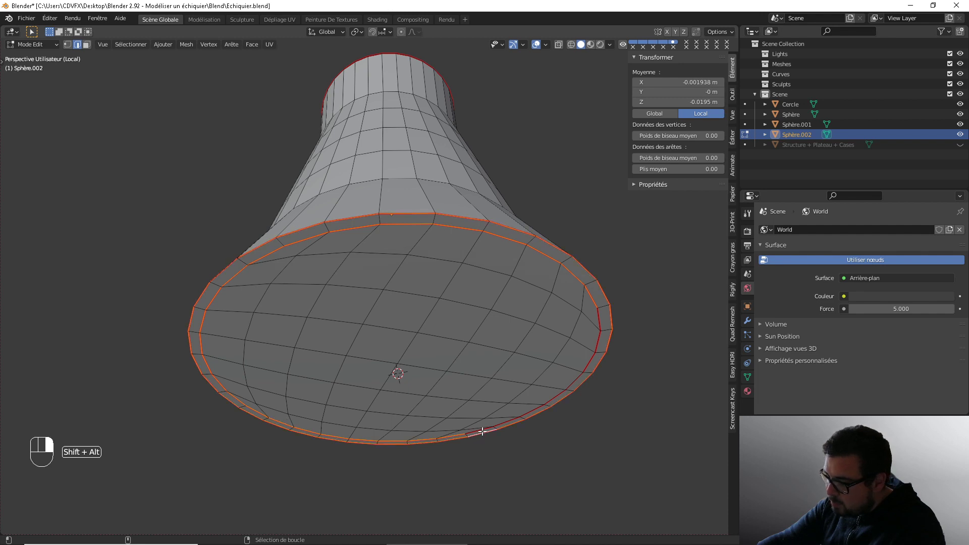
key("ctrl+z")
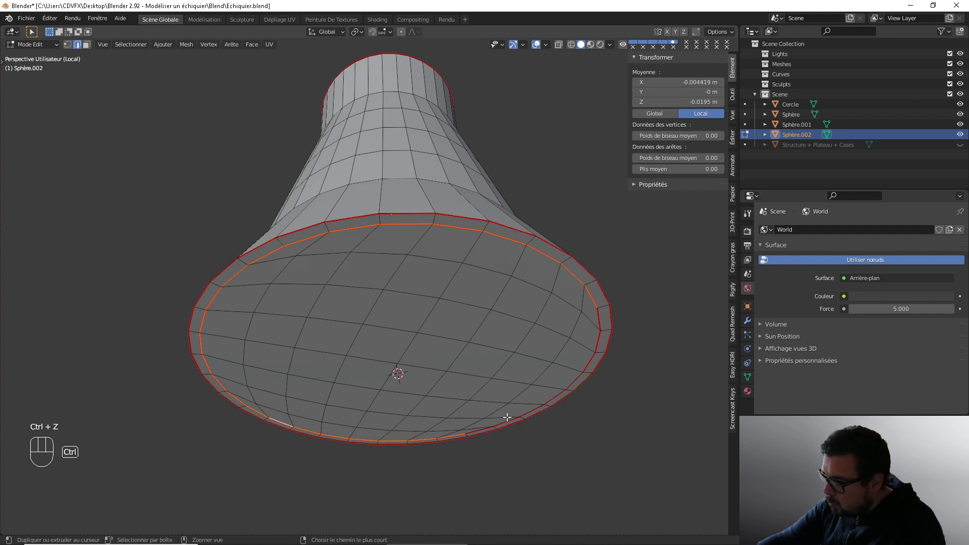
right_click(586, 267)
right_click(587, 267, "alt+shift")
right_click(585, 268, "alt+shift")
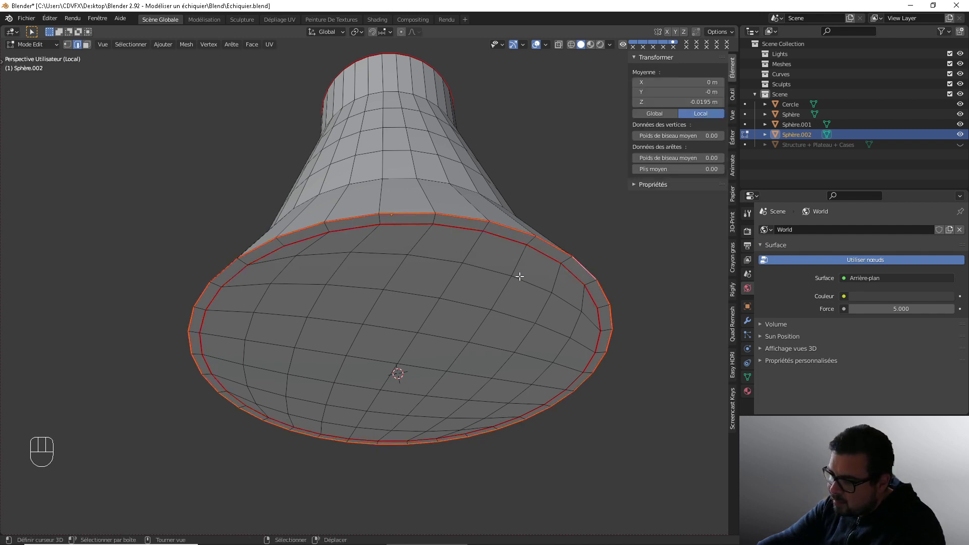
Step: Duplicate the selected edge loop in place and separate the copy into its own object
scroll(520, 277, "down", 1)
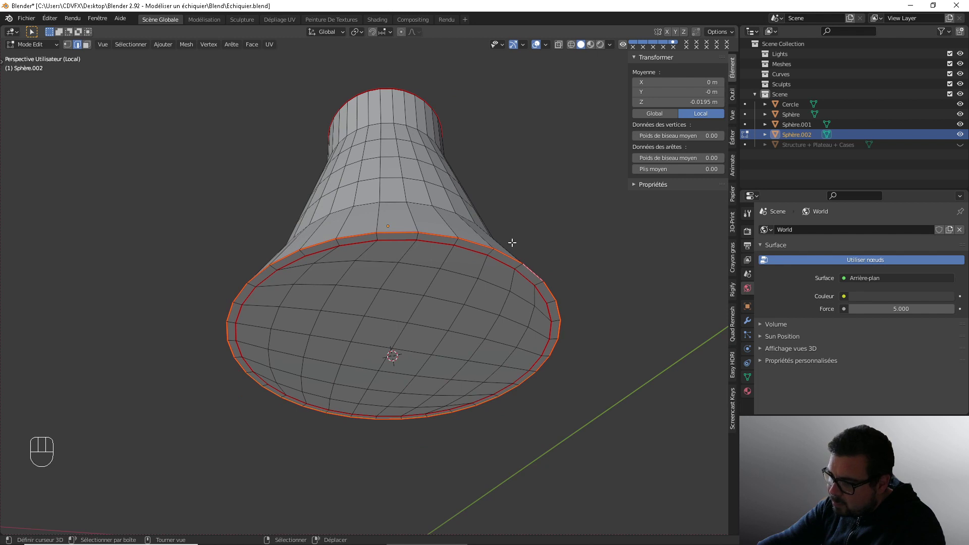
key("shift+d")
right_click(493, 290)
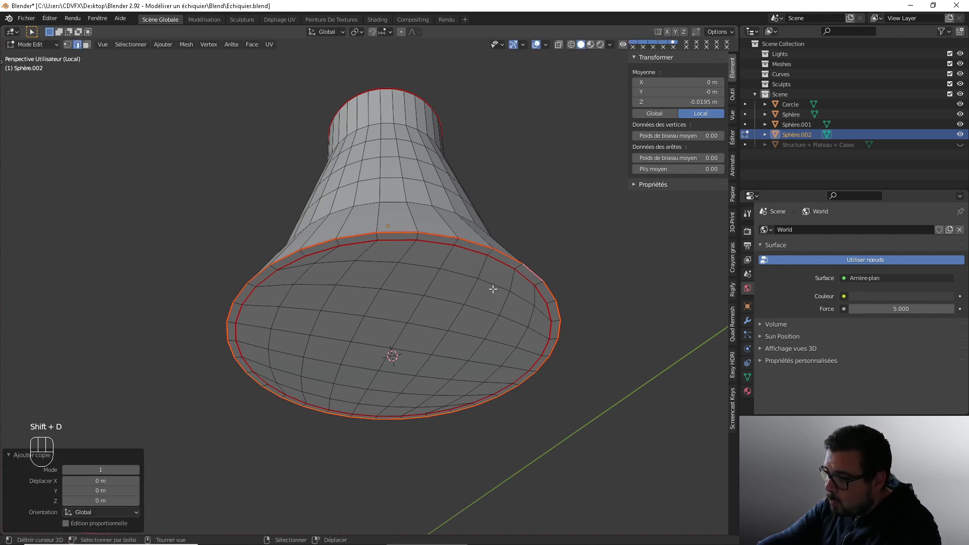
key("p")
left_click(493, 289)
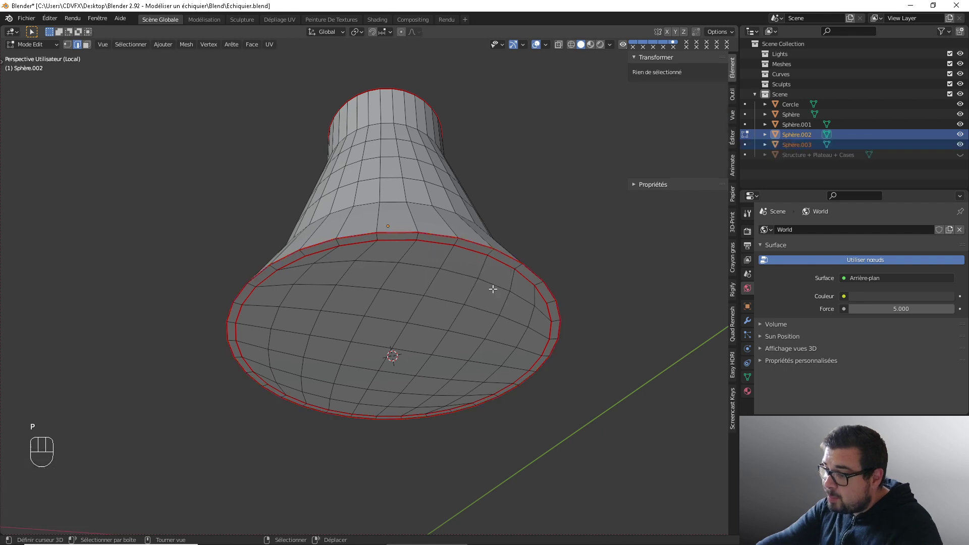
Step: Select the separated ring in object mode and move it up about 0.032 m along Z
key("Tab")
left_click(510, 257)
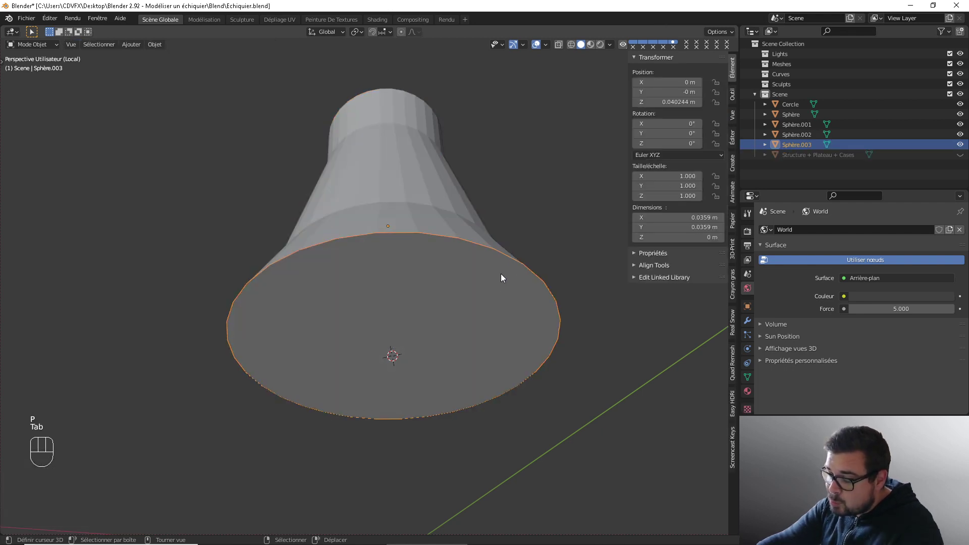
key("g")
key("z")
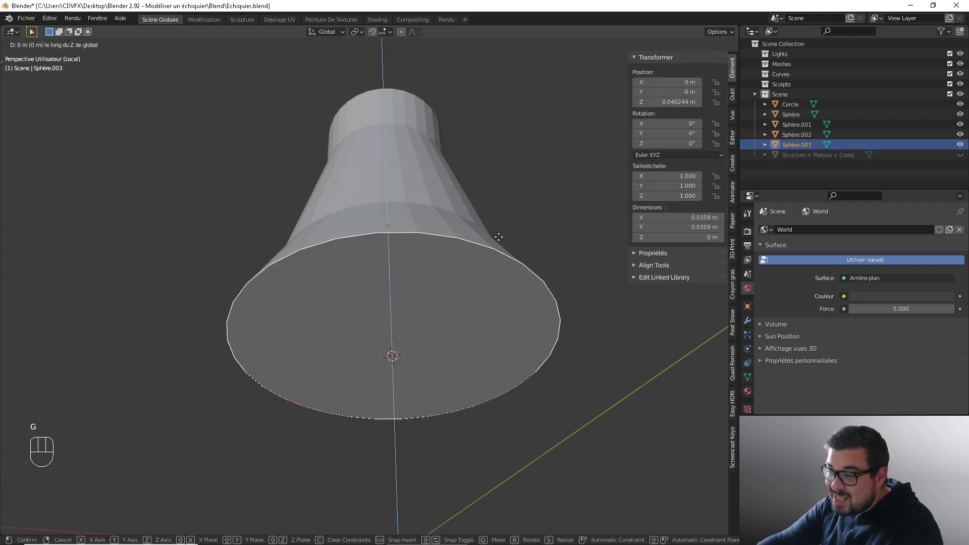
left_click(501, 59)
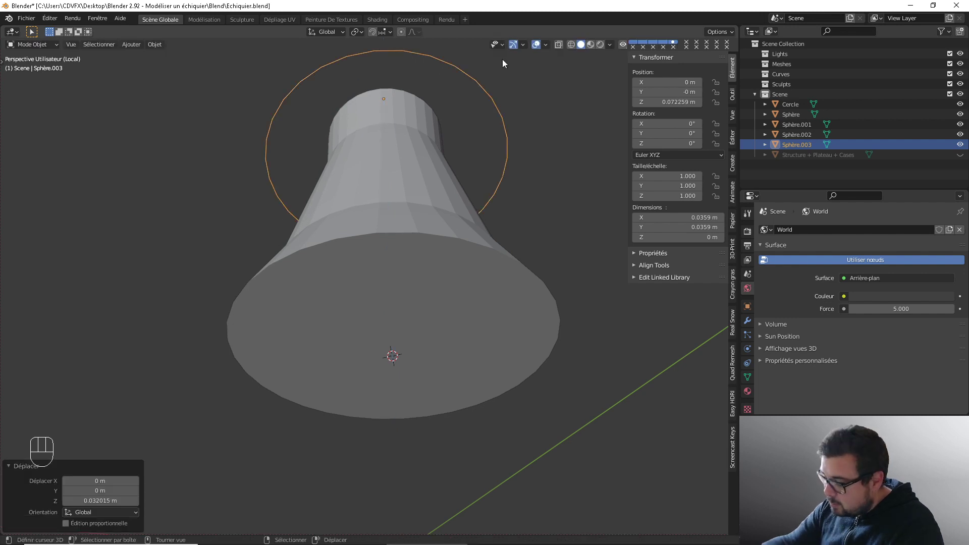
Step: Move the ring up about 0.007 m along Z to the top of the body's neck
key("KP_1")
middle_click_drag(465, 116, 442, 226, "shift")
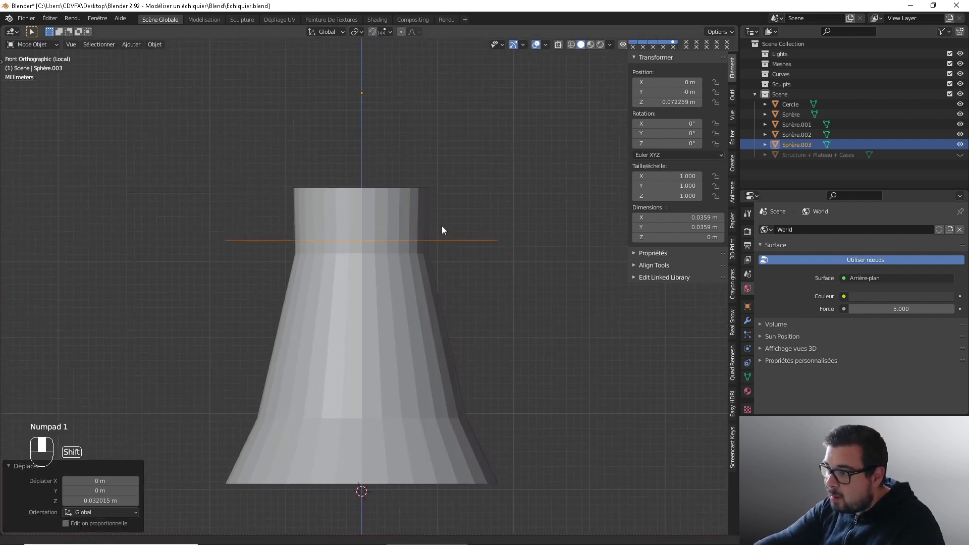
scroll(444, 224, "down", 1)
key("g")
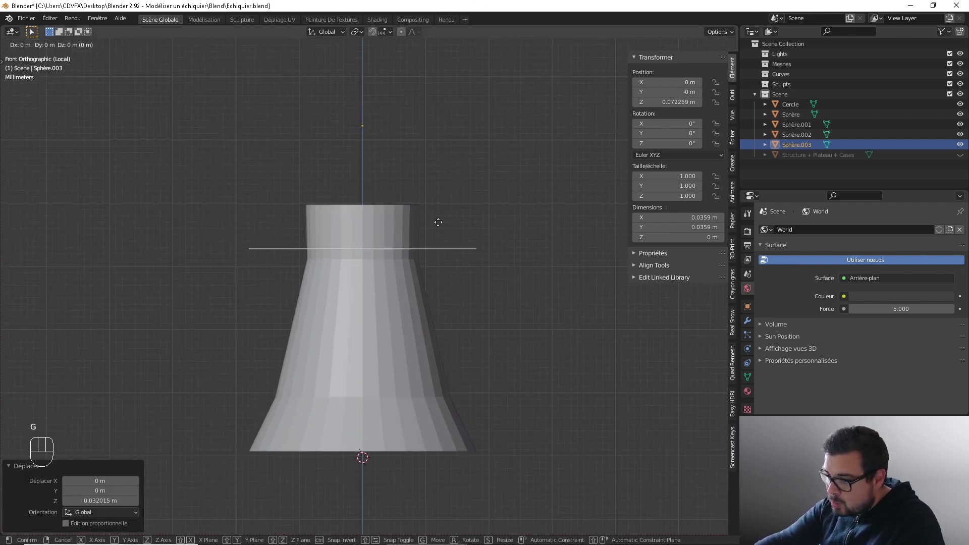
key("z")
key("shift")
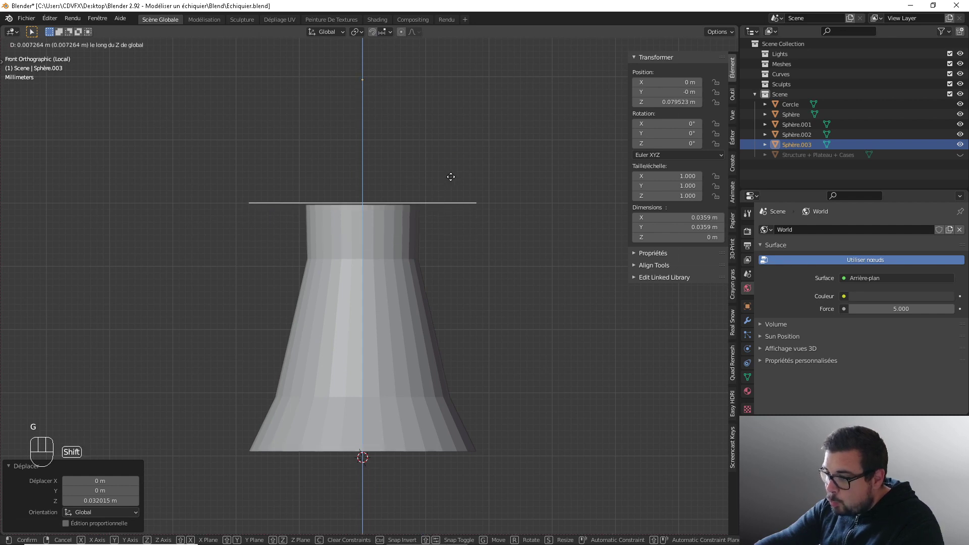
left_click(456, 192)
Step: Apply the ring's rotation and scale and set its origin to its geometry
key("q")
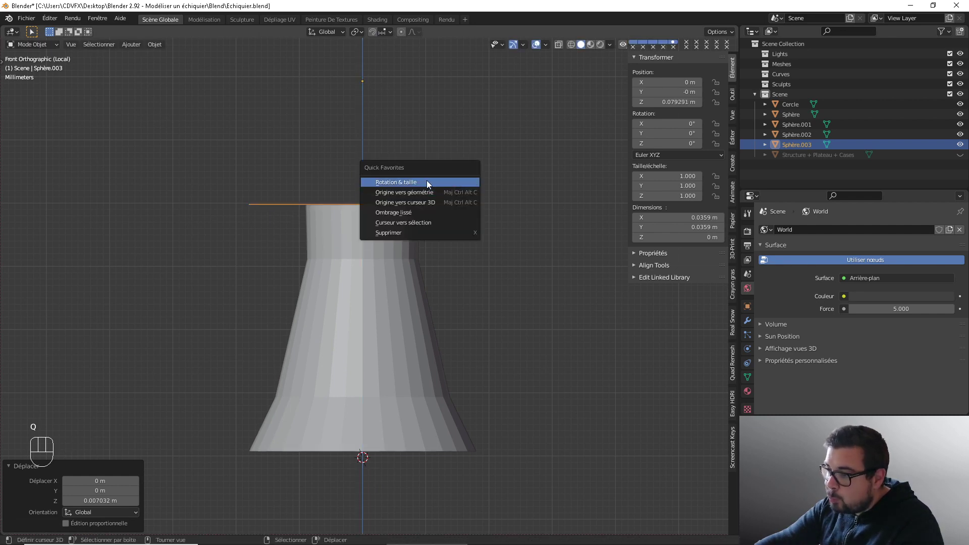
left_click(426, 182)
key("q")
left_click(405, 189)
Step: Scale the ring uniformly to 0.65 around its centre
middle_click_drag(421, 171, 422, 227, "shift")
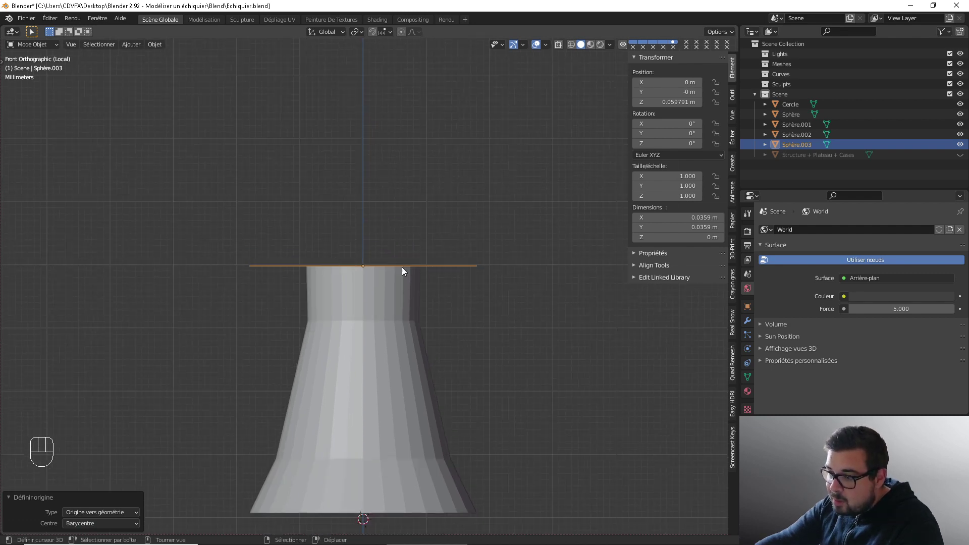
scroll(447, 253, "up", 1)
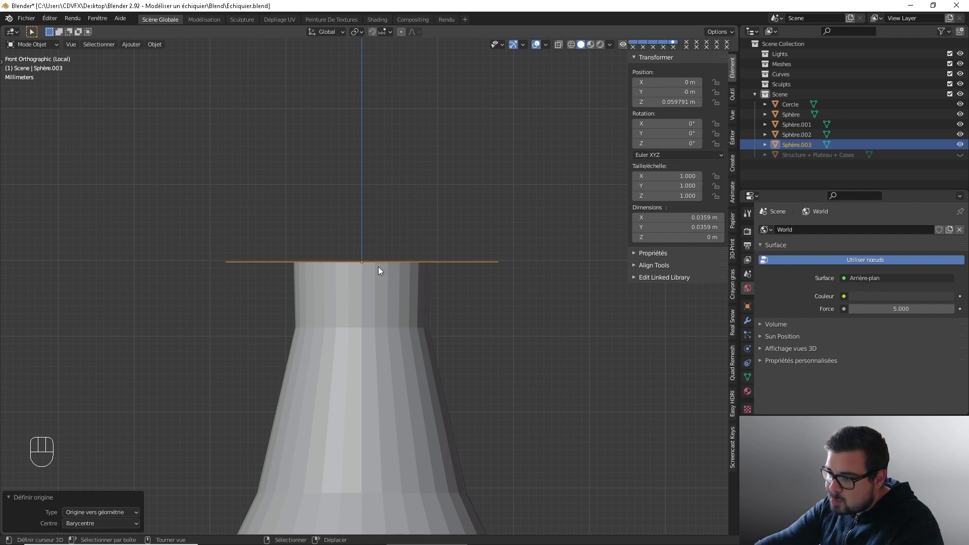
key("s")
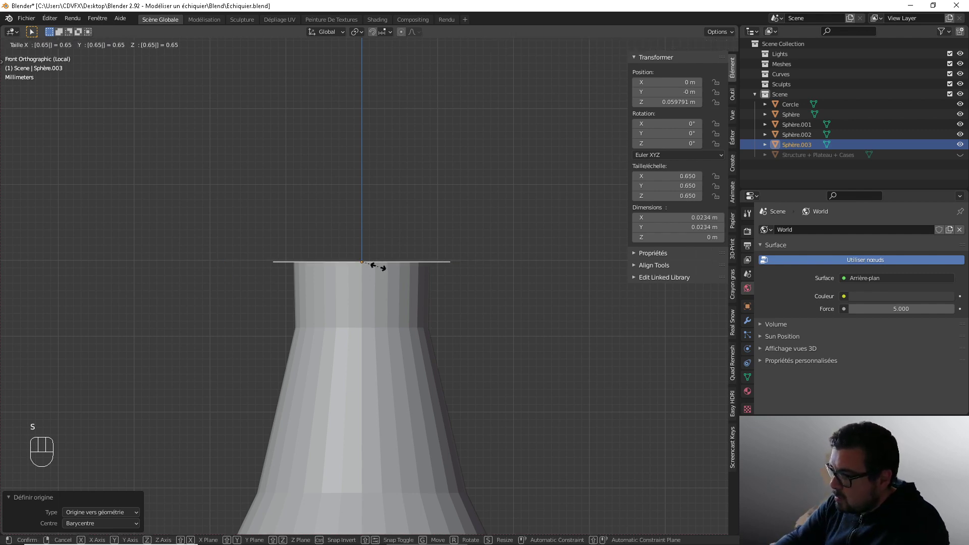
key("Return")
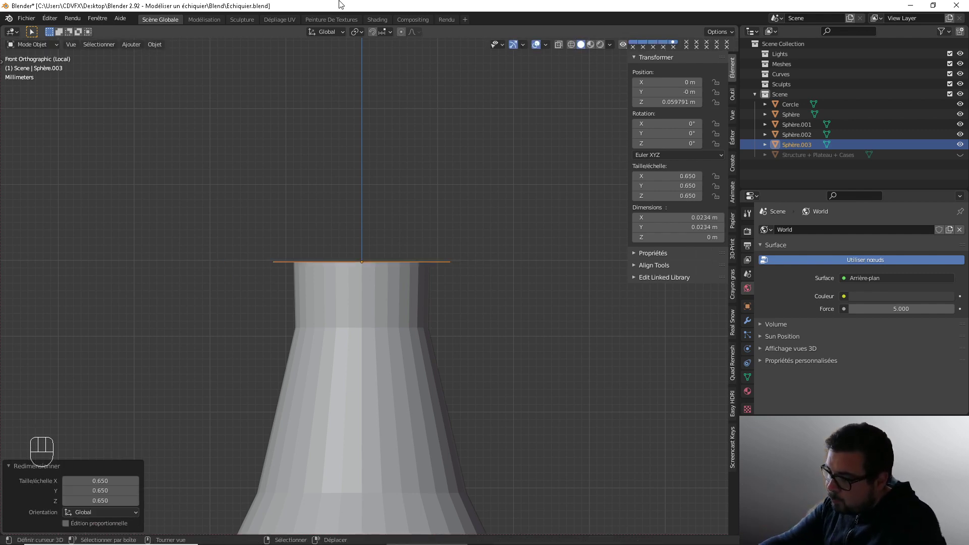
Step: Extrude the whole ring 0.004 m upward along Z in edit mode to form the collar wall
middle_click_drag(384, 217, 365, 238)
key("KP_1")
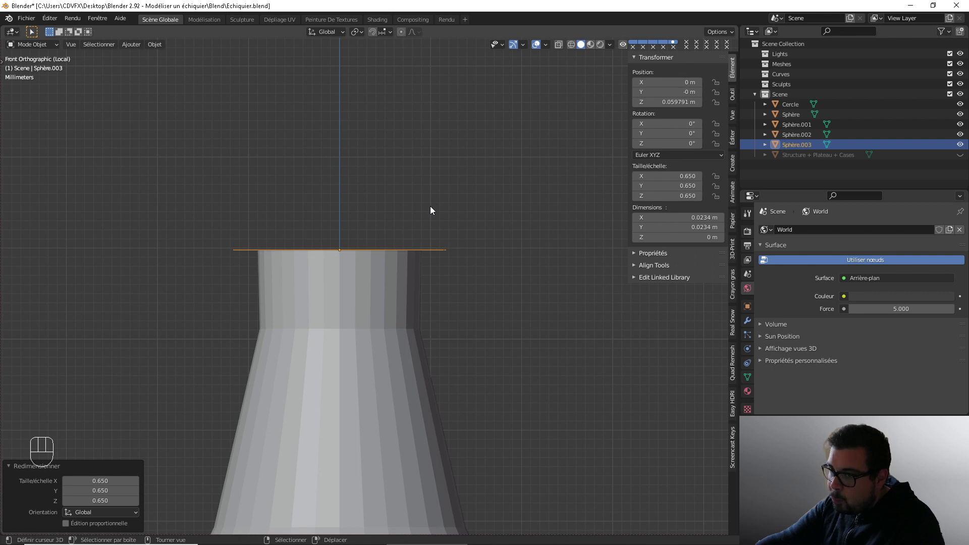
key("Tab")
key("a")
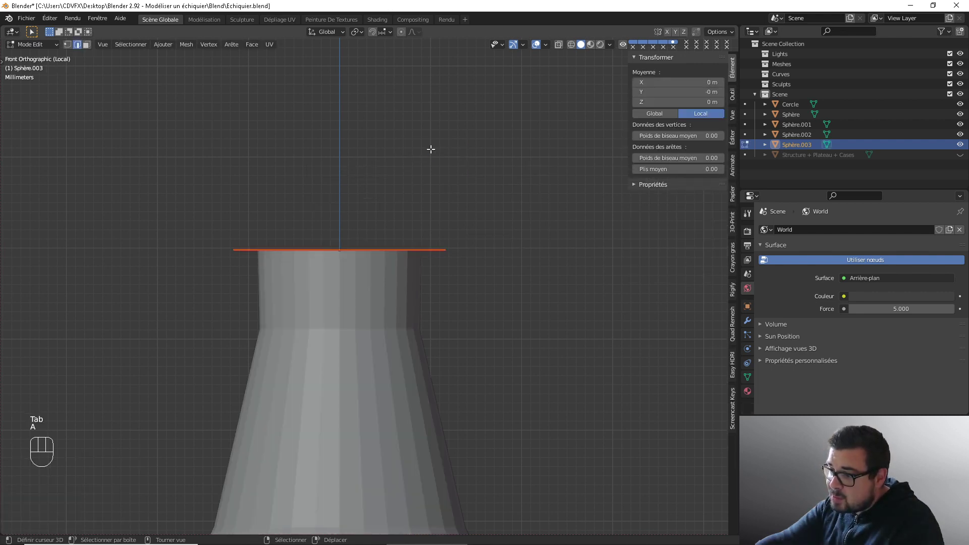
type("e")
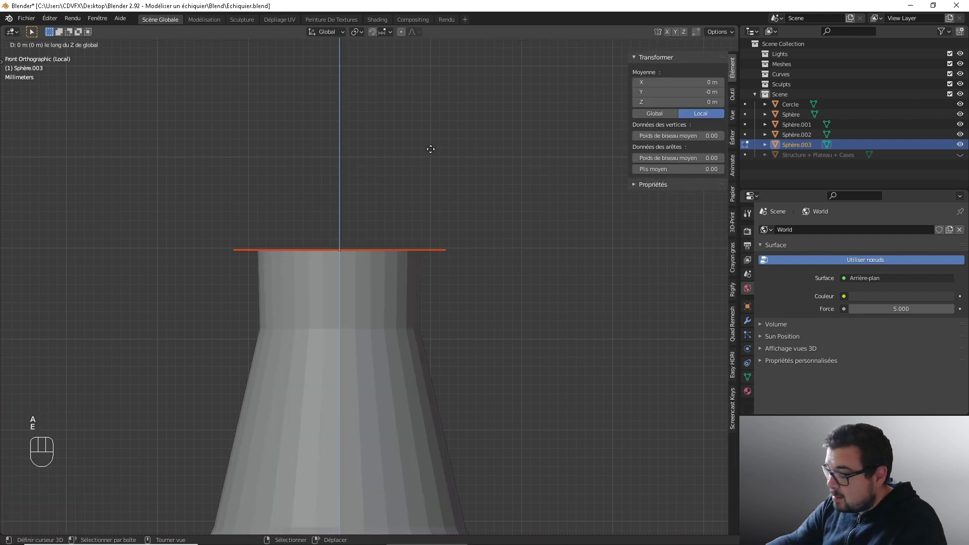
type("0.")
type("008")
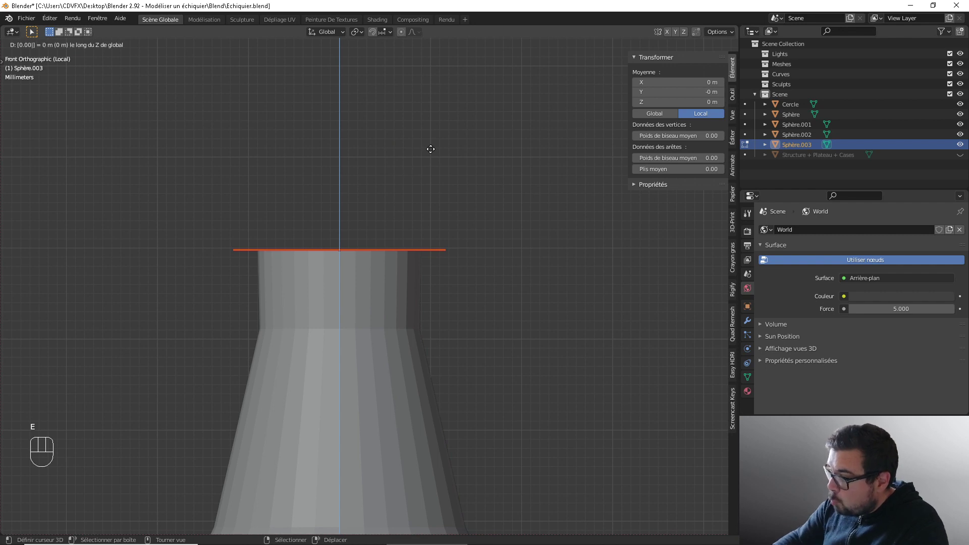
key("BackSpace")
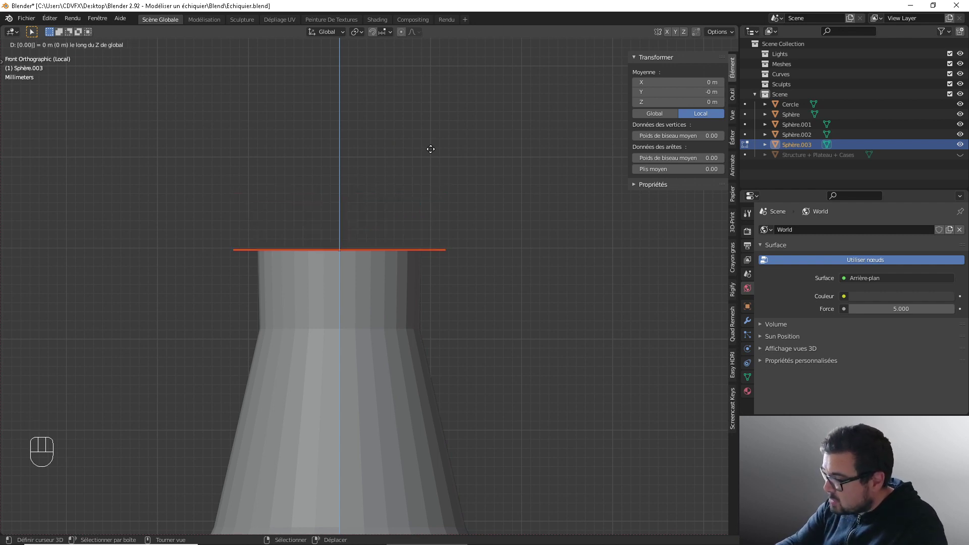
type("4")
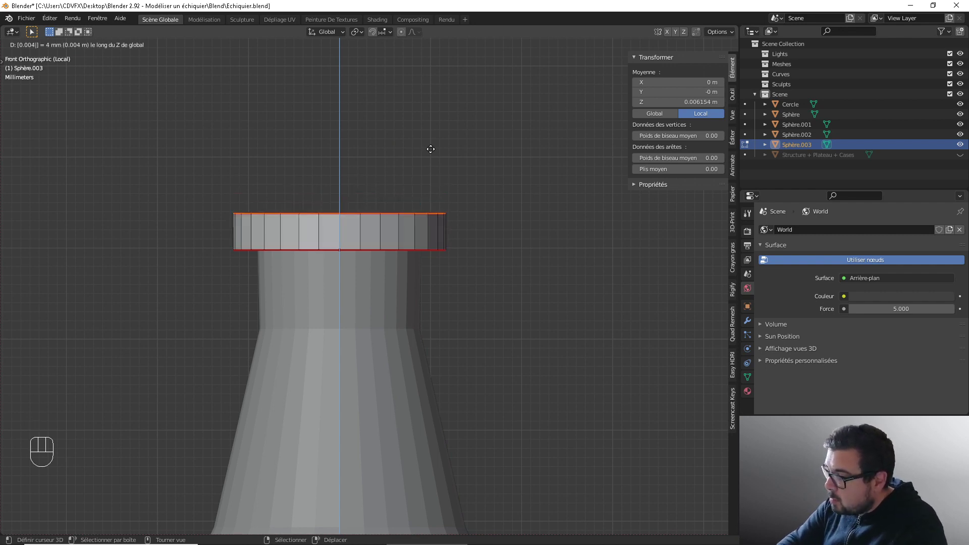
key("Return")
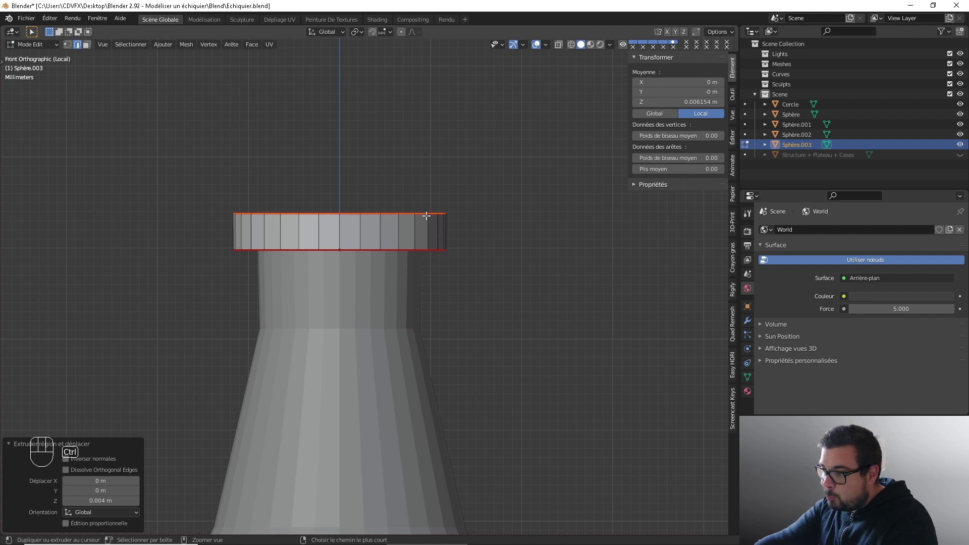
Step: Add one centred horizontal loop cut around the collar wall and scale it out by 1.2
key("ctrl+r")
left_click(437, 229)
right_click(437, 231)
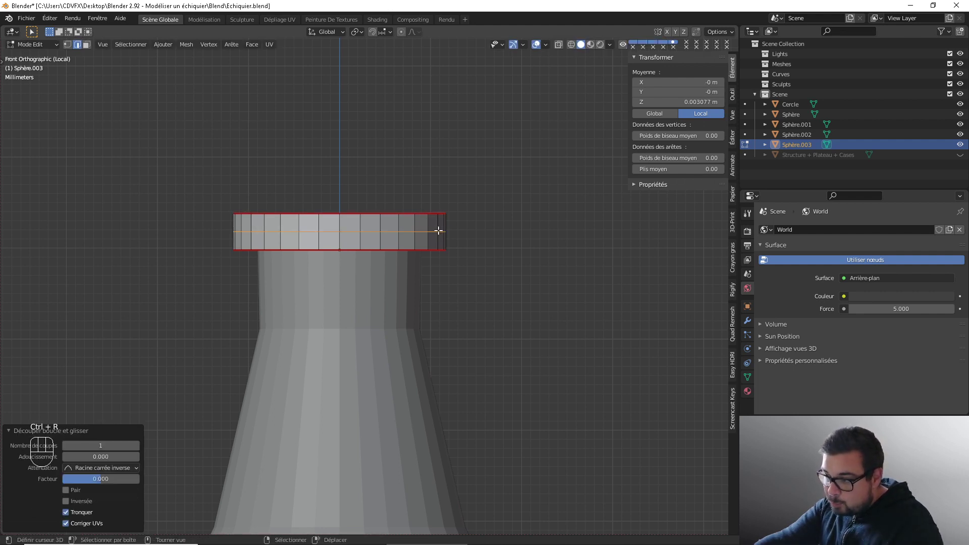
key("s")
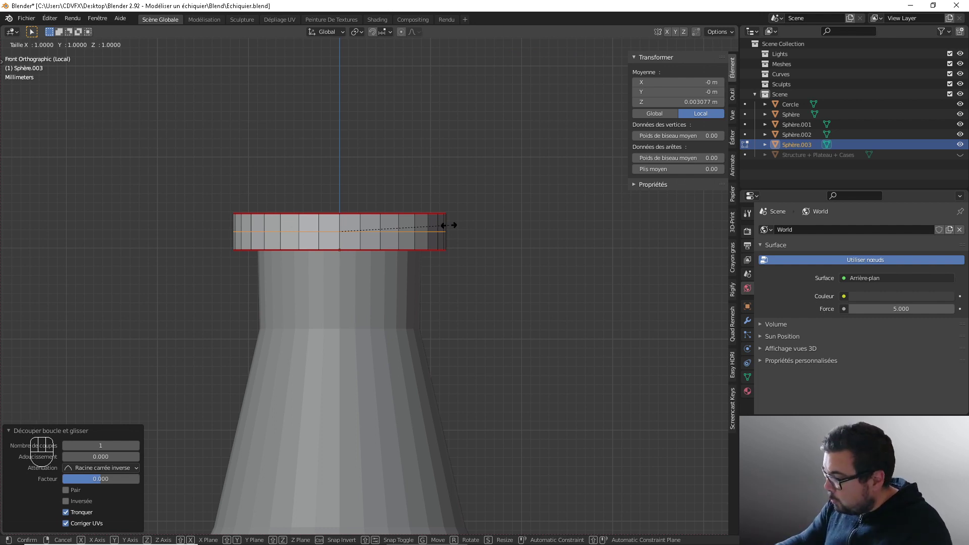
type("1.25")
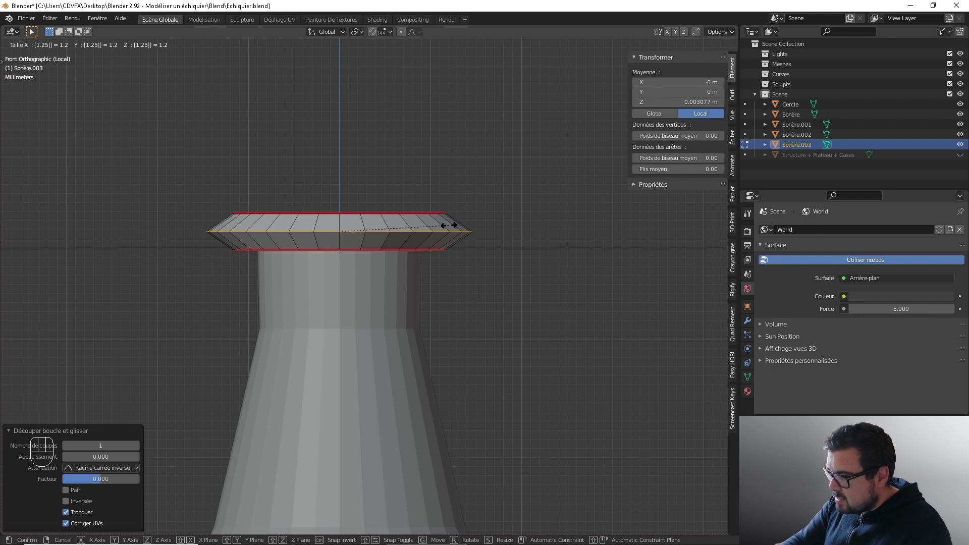
key("BackSpace")
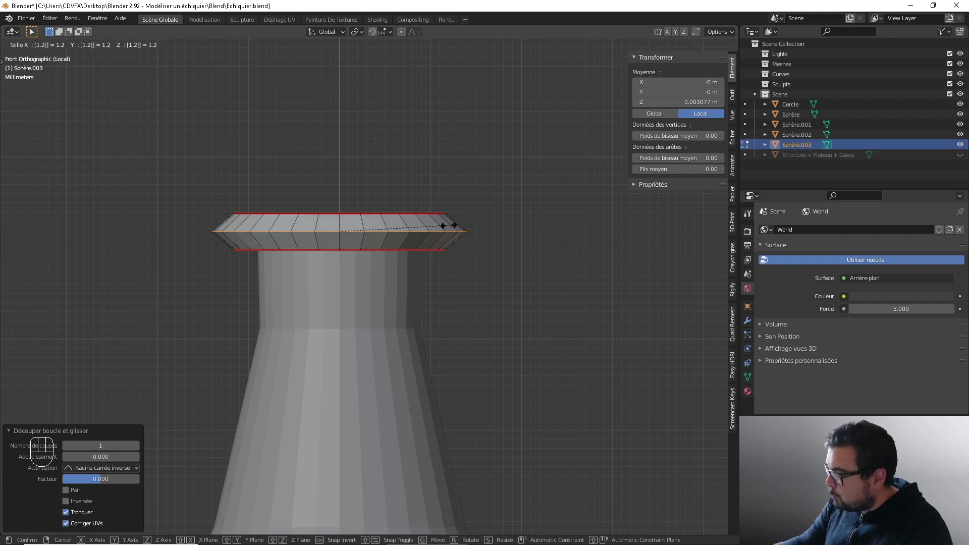
key("Return")
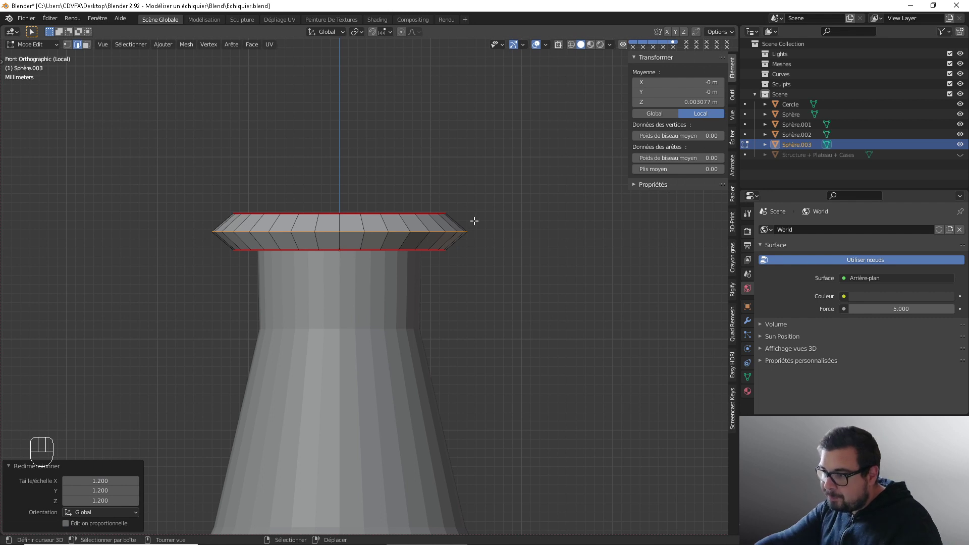
mouse_move(475, 220)
middle_mouse_down()
mouse_move(476, 202)
mouse_move(474, 220)
middle_mouse_up()
key("ctrl+b")
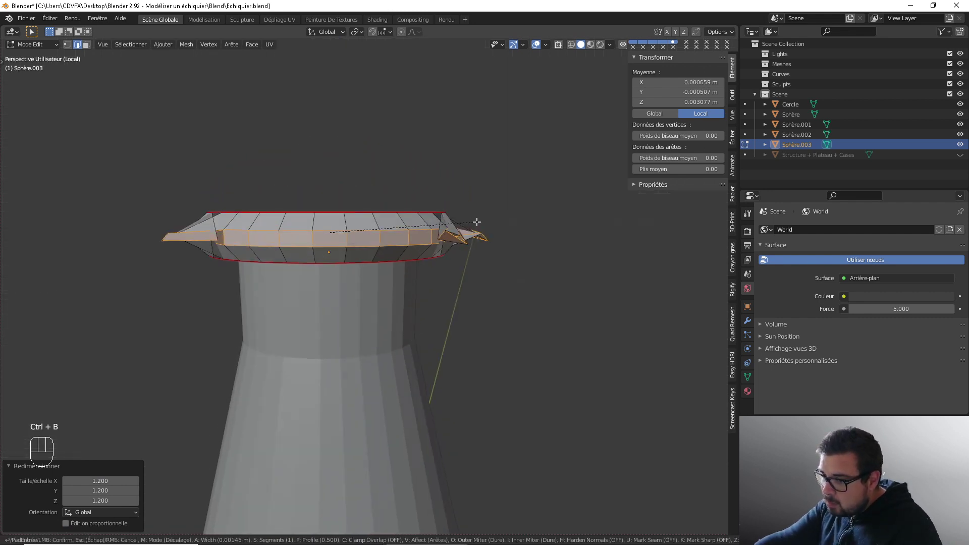
right_click(477, 222)
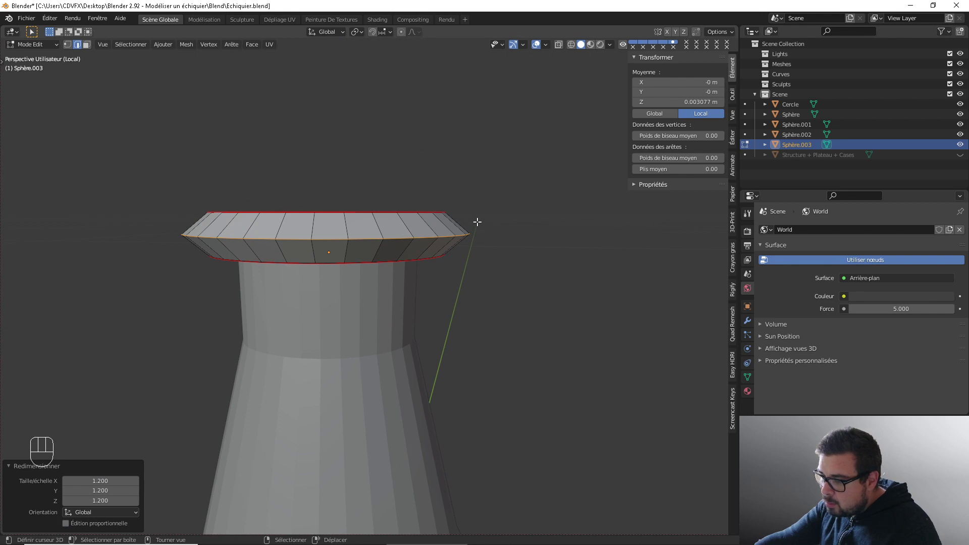
Step: Select the collar's bottom edge loop and extrude it inward with a scale of 0.95
middle_click_drag(477, 222, 431, 212)
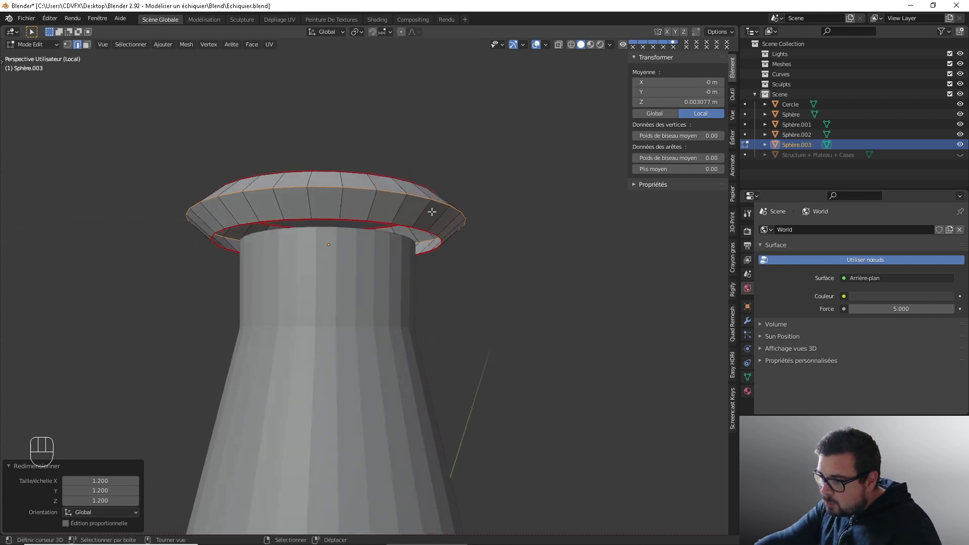
key("a")
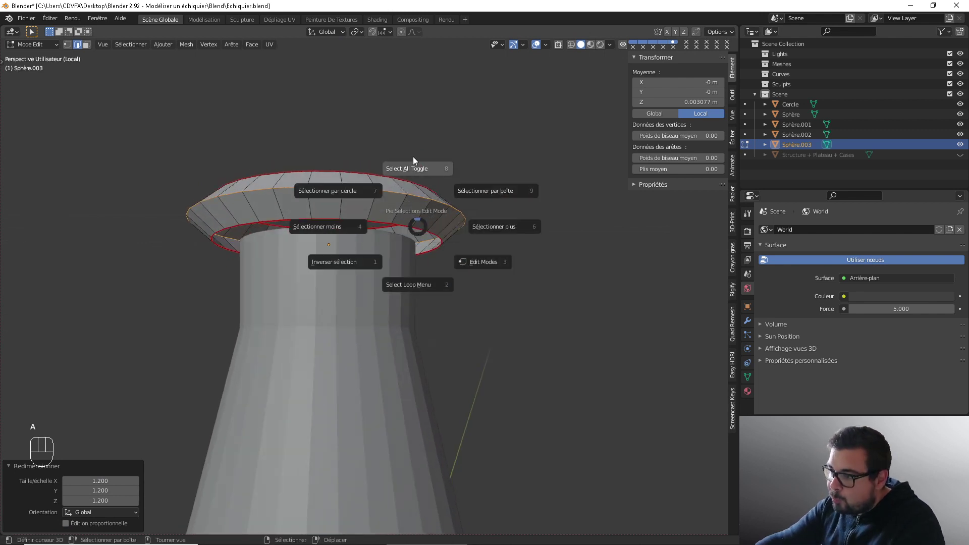
left_click(413, 158)
middle_click_drag(381, 206, 399, 174)
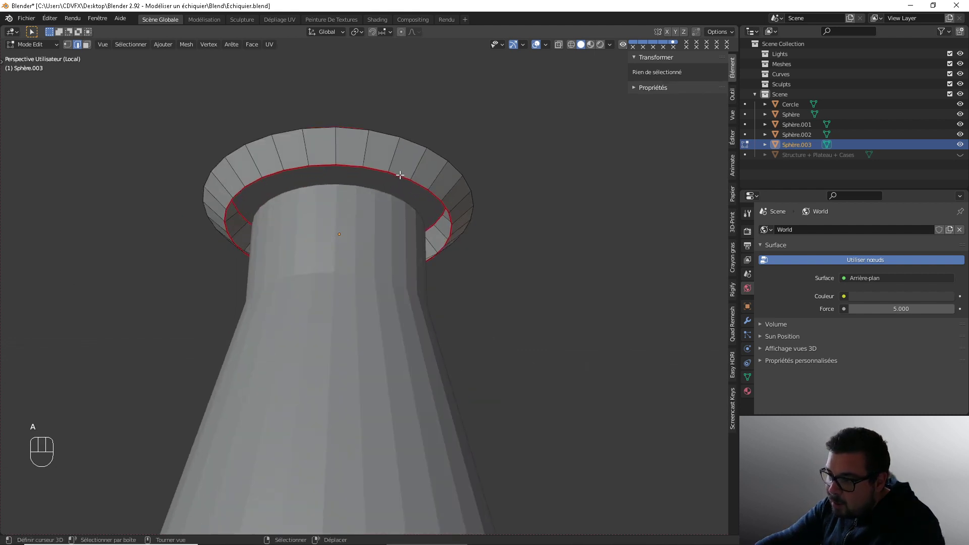
right_click(401, 175)
right_click(401, 175, "alt+shift")
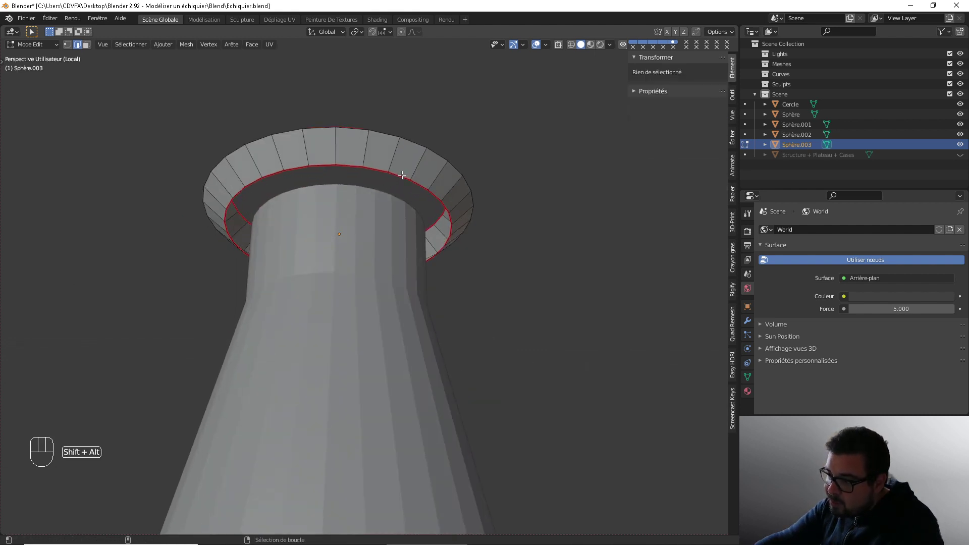
right_click(401, 175, "alt+shift")
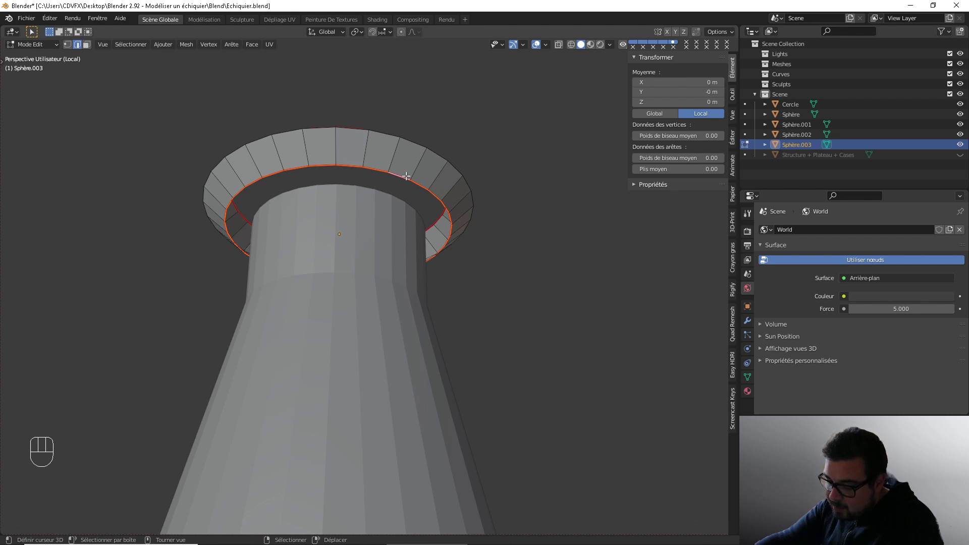
key("e")
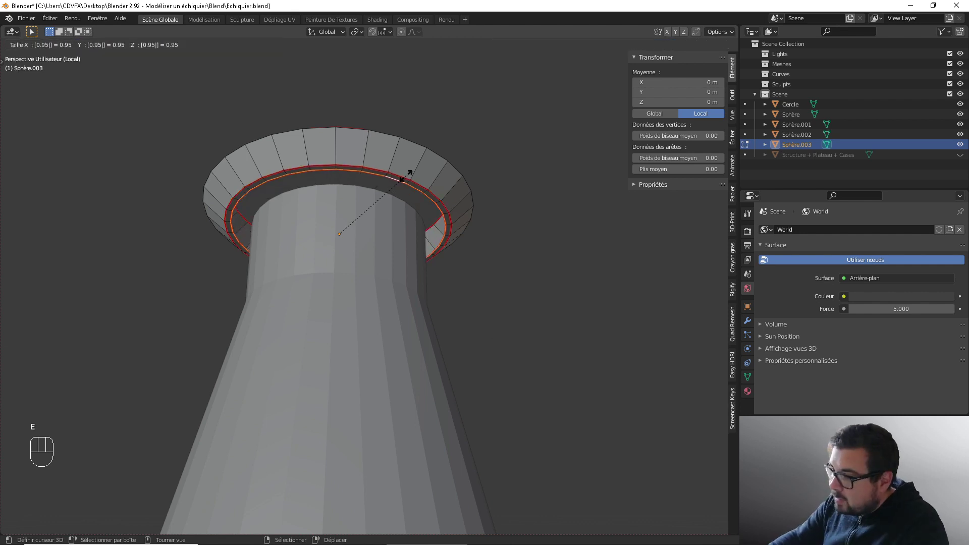
left_click(407, 175)
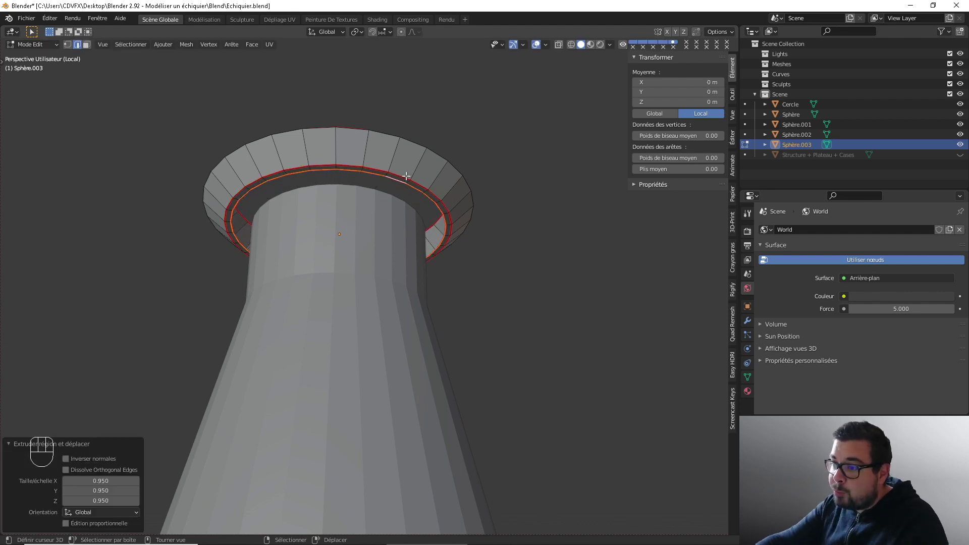
Step: Close the collar's bottom opening with a grid fill, using a span of 8 and an offset of 4
left_click(251, 44)
left_click(297, 168)
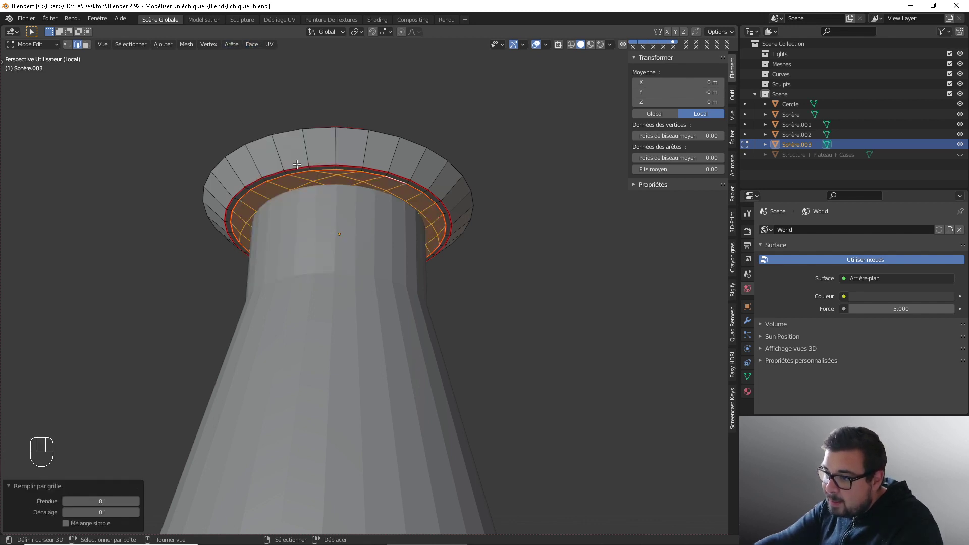
left_click(136, 512)
left_click(136, 512)
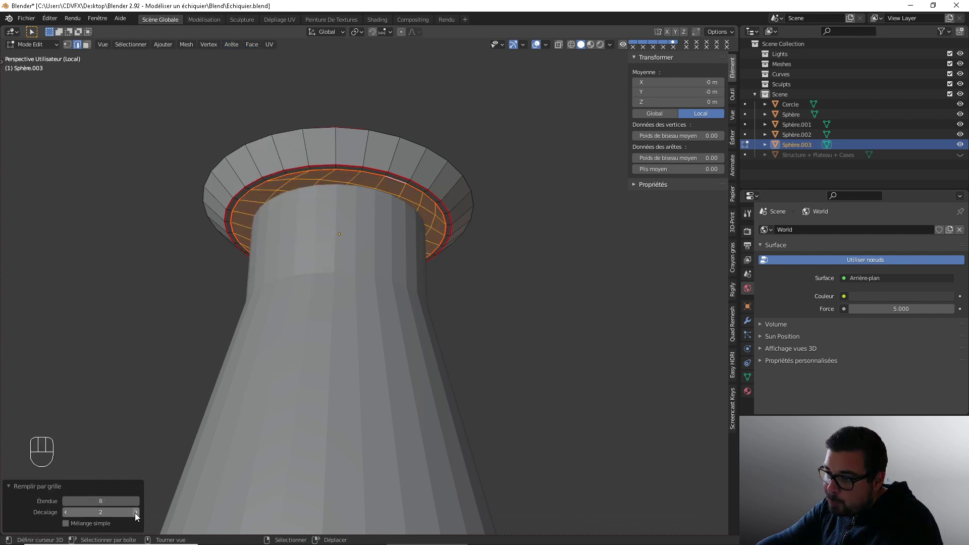
left_click(136, 512)
left_click(136, 512)
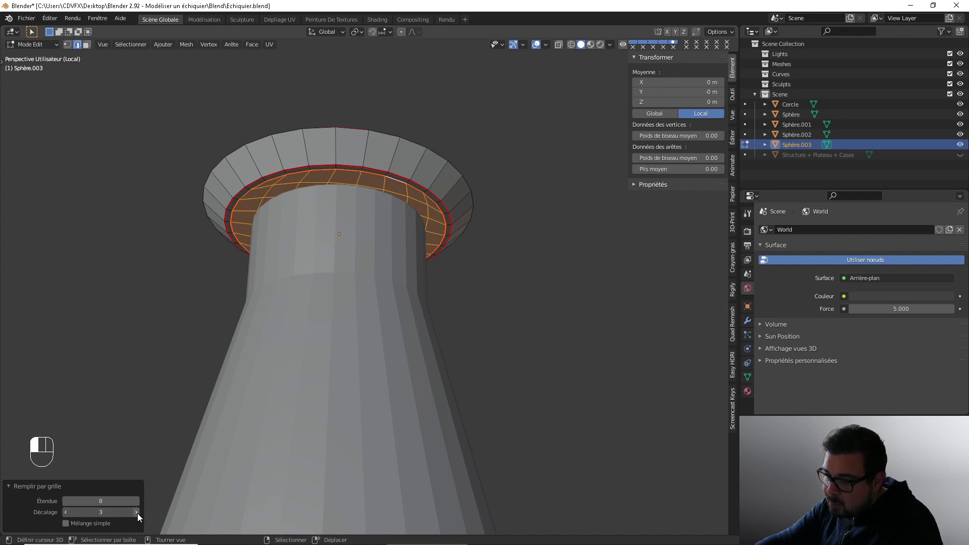
key("KP_7")
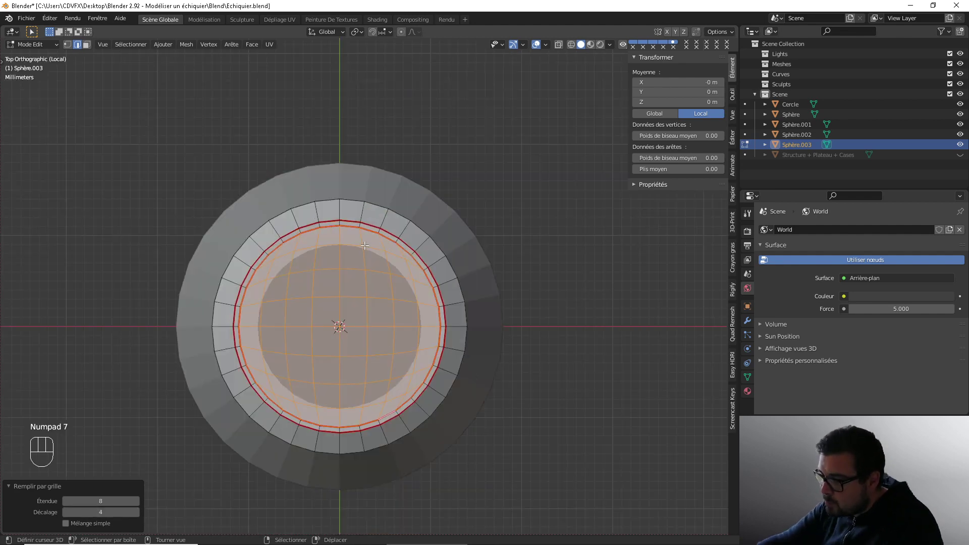
Step: Select the collar's top edge loop and extrude it inward with a scale of 0.8
middle_click_drag(347, 320, 385, 223)
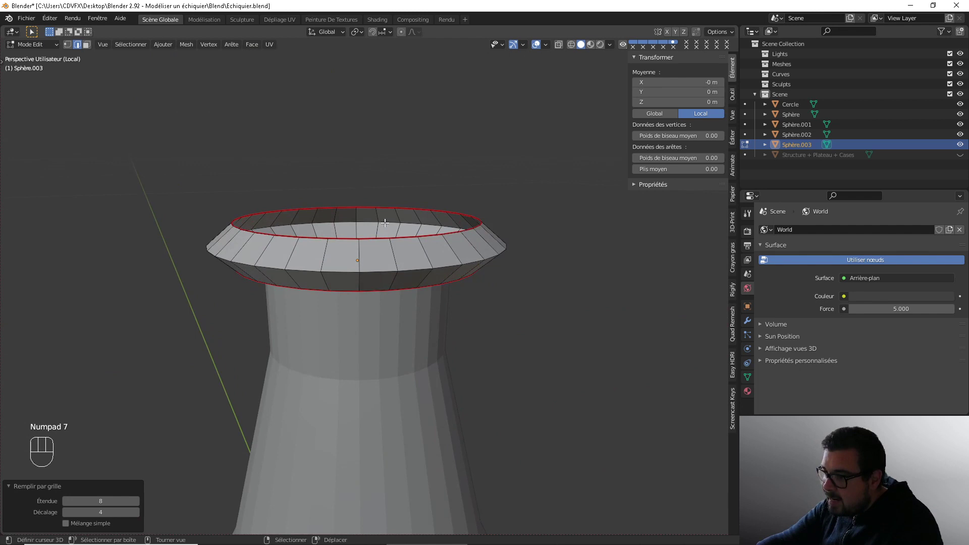
left_click(346, 242)
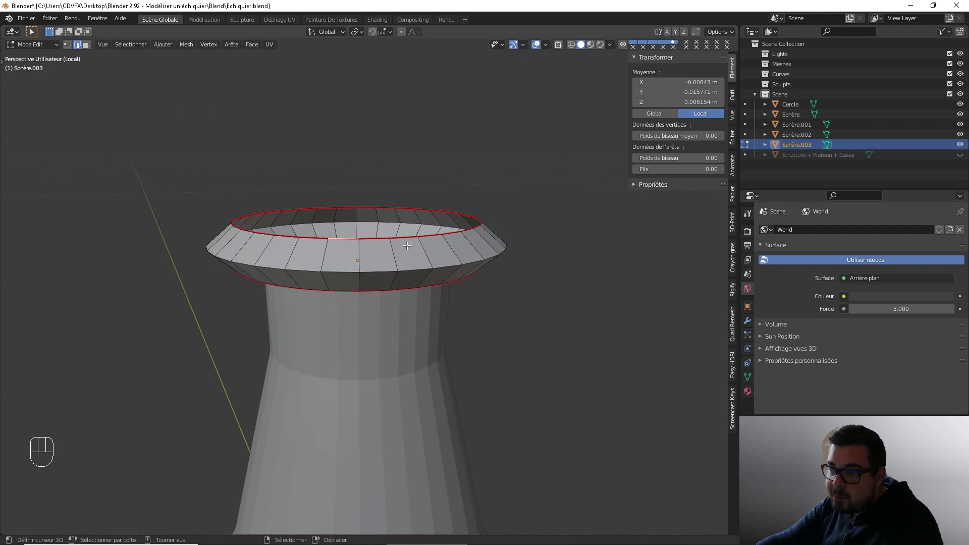
left_click(345, 241, "alt+shift")
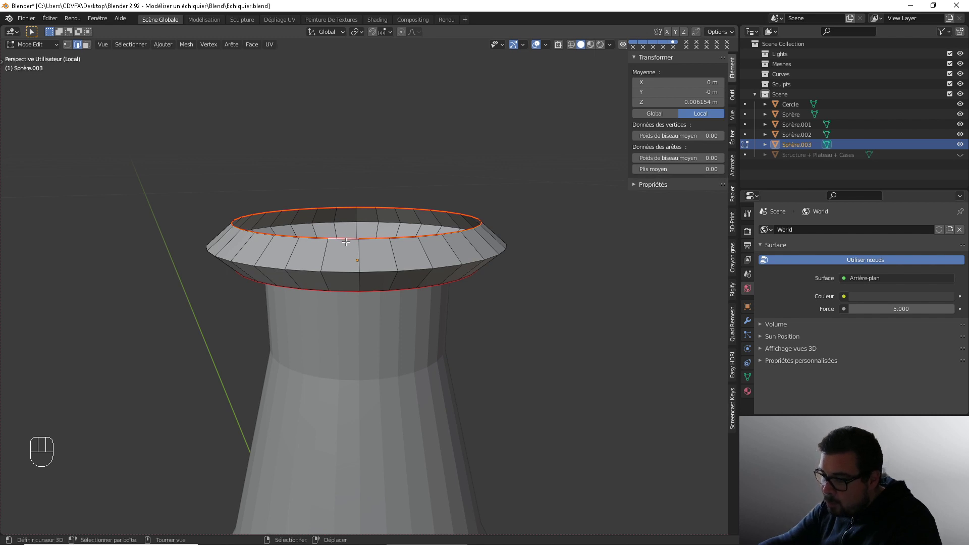
key("a")
left_click(342, 203)
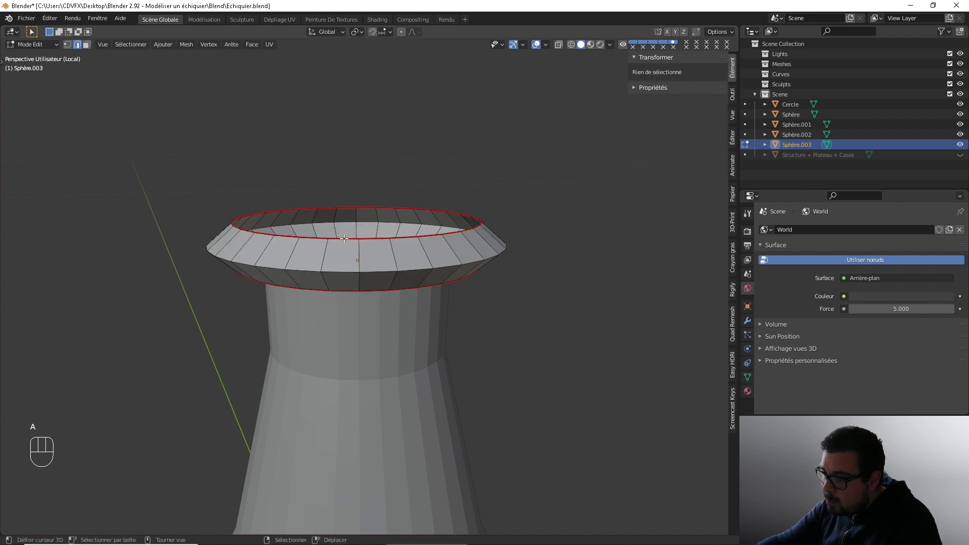
right_click(343, 242)
right_click(343, 242, "alt+shift")
right_click(343, 242, "alt+shift")
type("es")
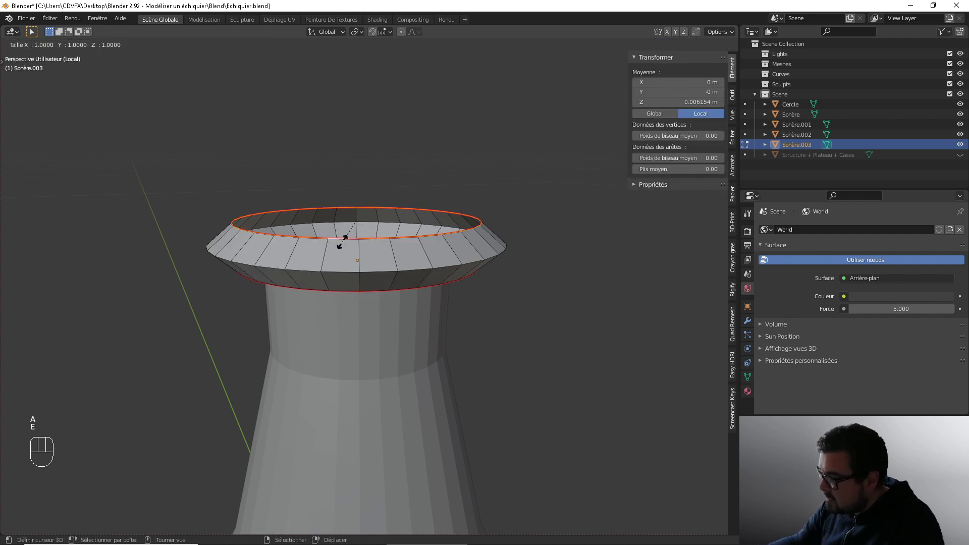
type("0.")
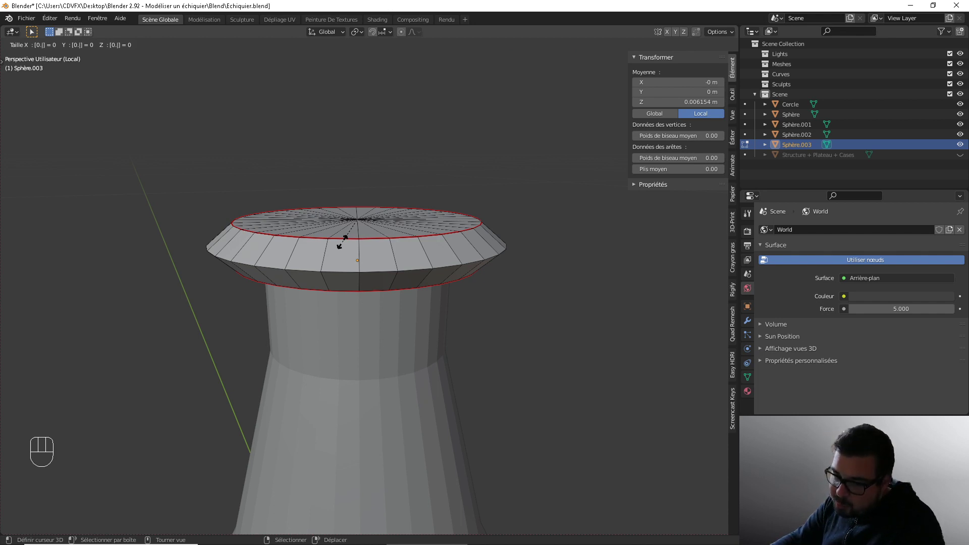
type("8")
key("Return")
key("KP_1")
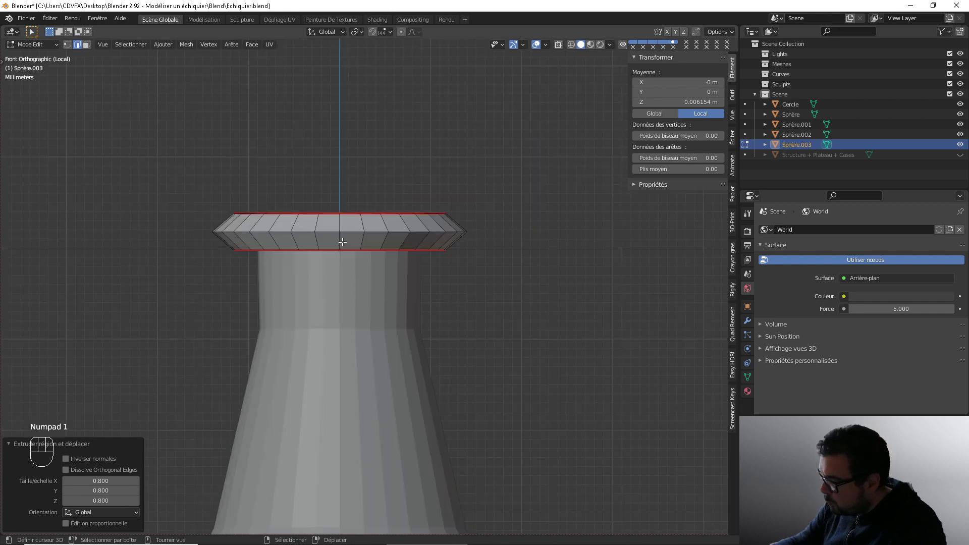
Step: Try to extrude the inner loop upward, and undo it together with the 0.8 inward extrusion
key("e")
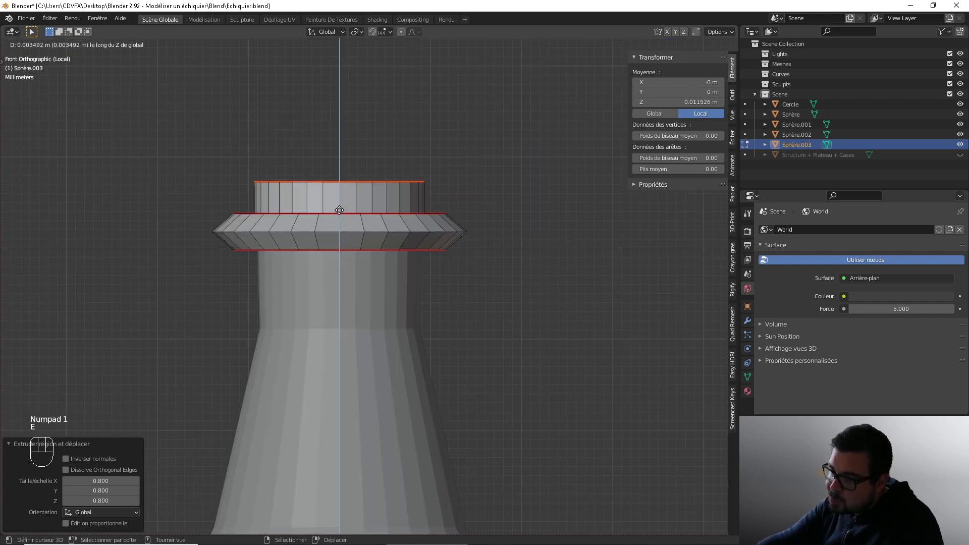
right_click(339, 210)
key("ctrl+z")
middle_click_drag(339, 210, 331, 257)
key("ctrl+z")
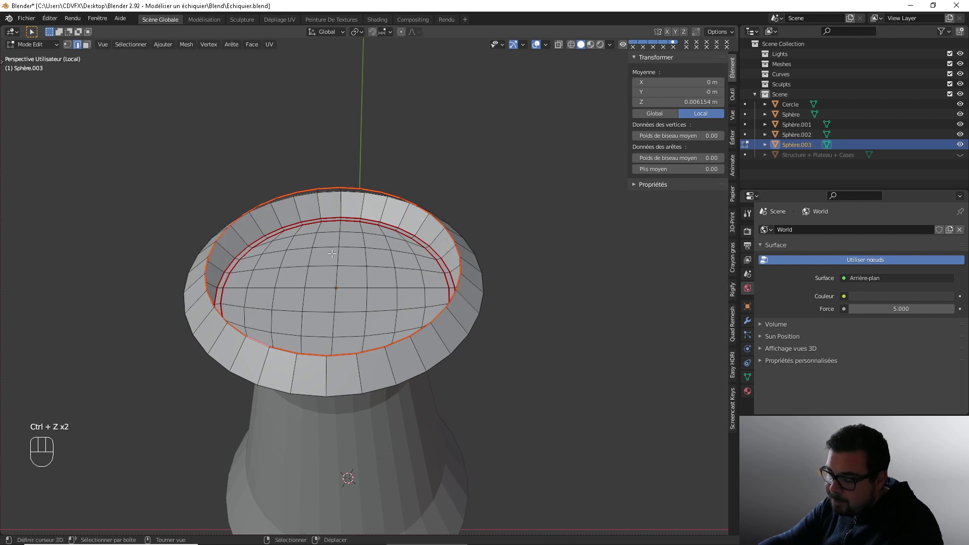
key("ctrl+z")
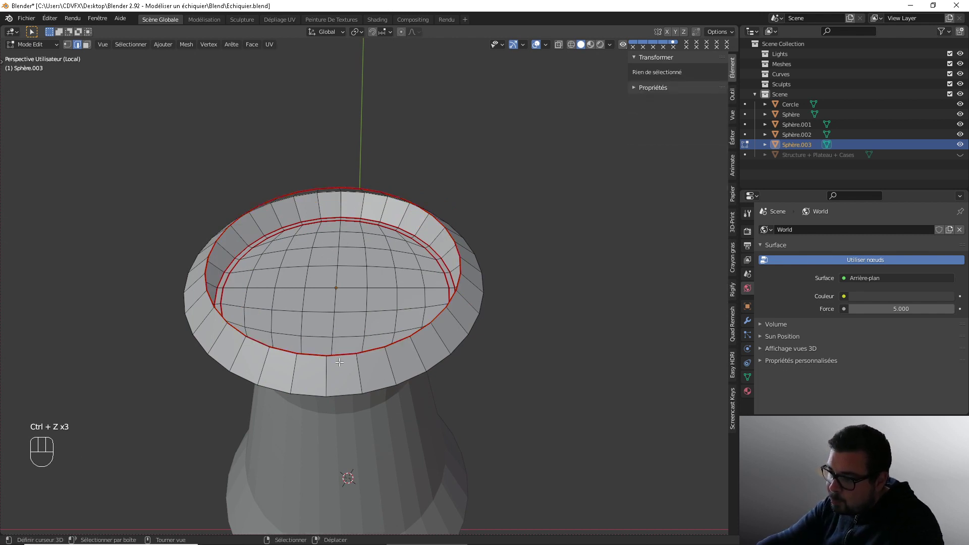
Step: Select the collar's top edge loop and extrude it inward with a scale of 0.9
right_click(340, 363, "alt+shift")
right_click(340, 363, "alt+shift")
right_click(340, 362, "alt+shift")
type("es0.9")
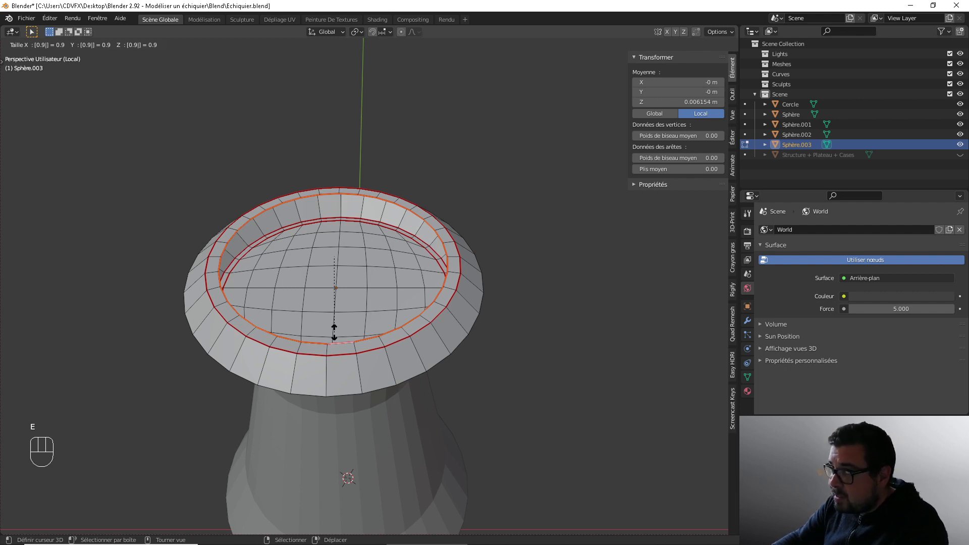
key("Return")
Step: Extrude the inner loop upward along Z and set its local Z position to 0.03 m
key("KP_1")
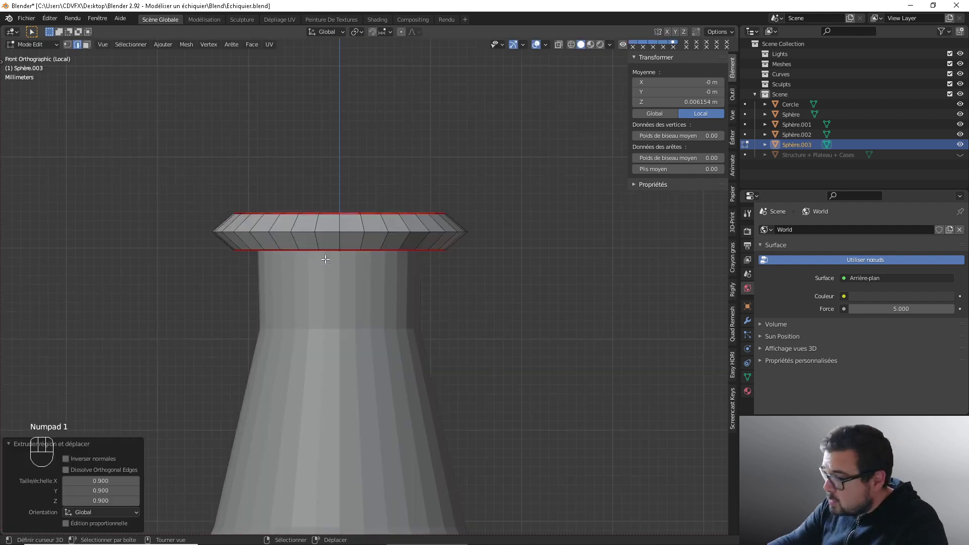
key("e")
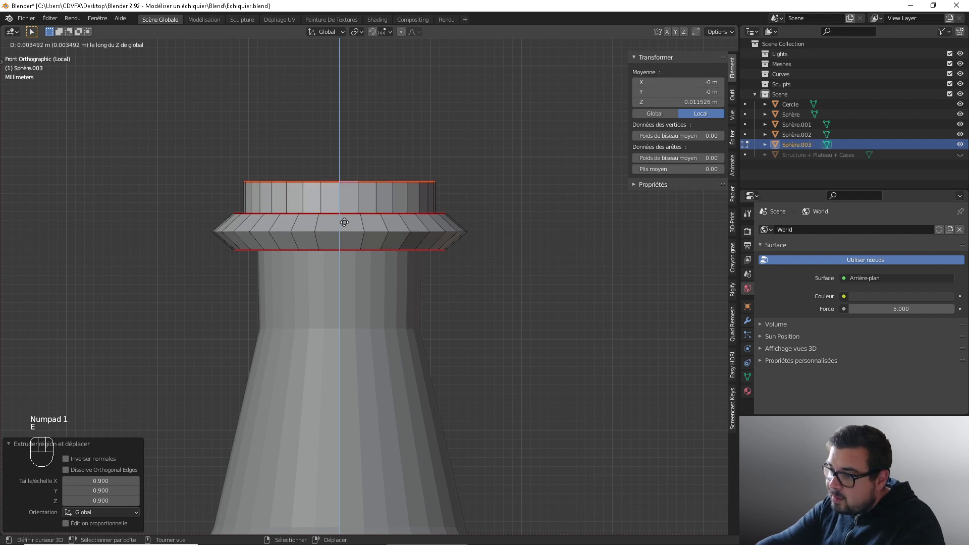
left_click(645, 151)
left_click(694, 102)
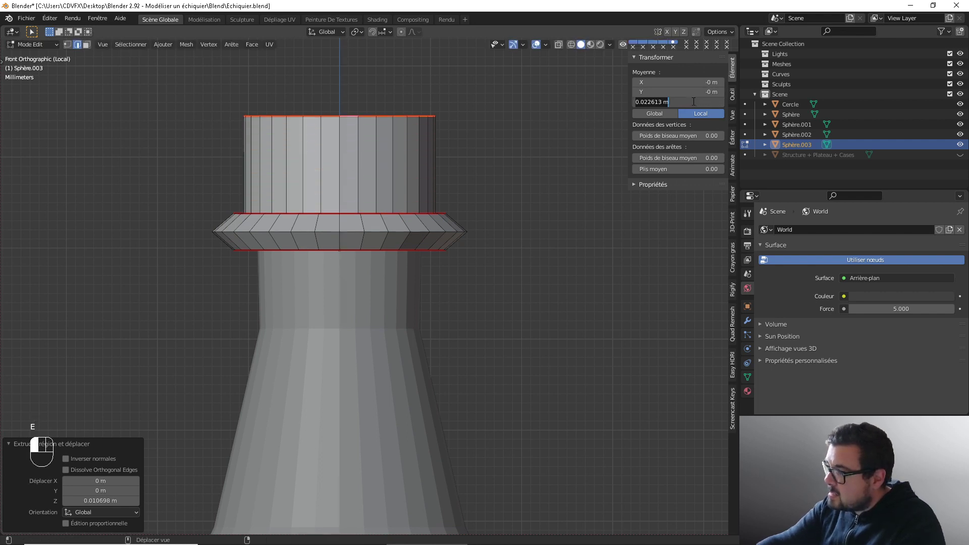
type("0.03")
key("Return")
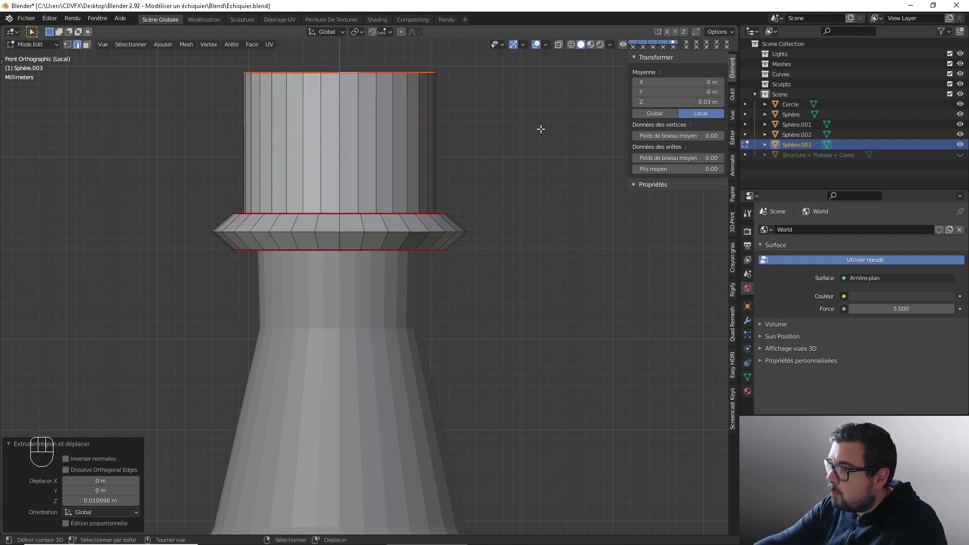
Step: Extrude the cylinder's top edge loop again and set the new loop's local Z position to 0.06 m
scroll(478, 143, "down", 2)
middle_click_drag(457, 159, 440, 245, "shift")
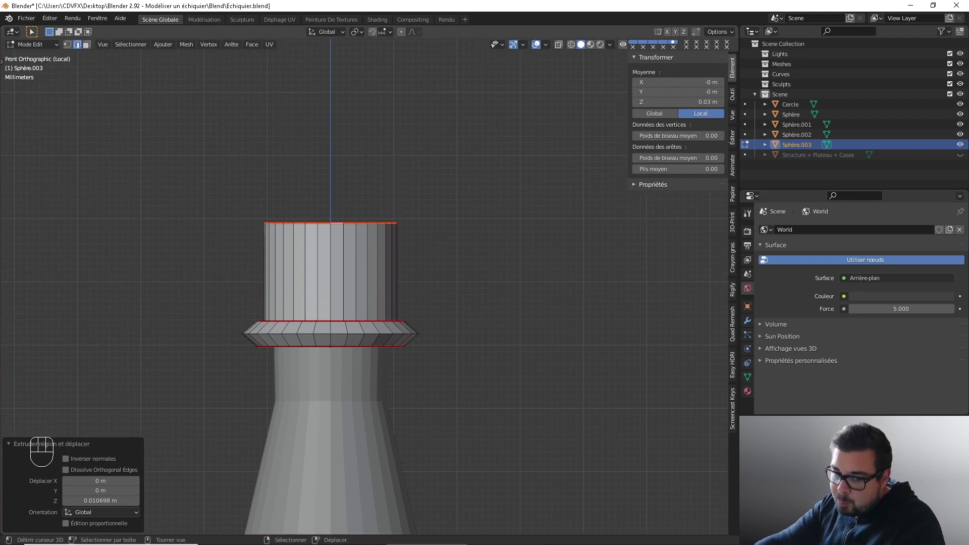
right_click_drag(1, 188, 225, 194)
right_click_drag(187, 137, 0, 188)
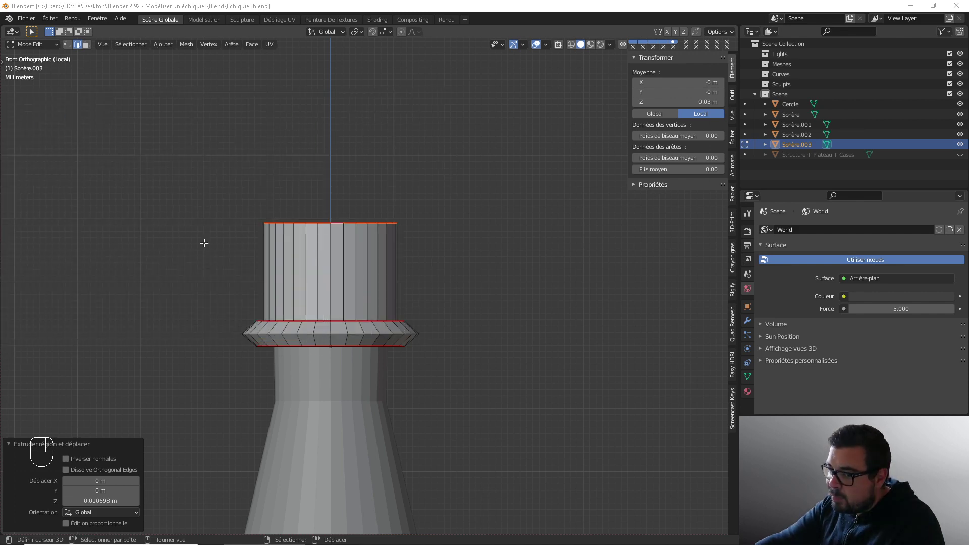
middle_click_drag(376, 220, 388, 238)
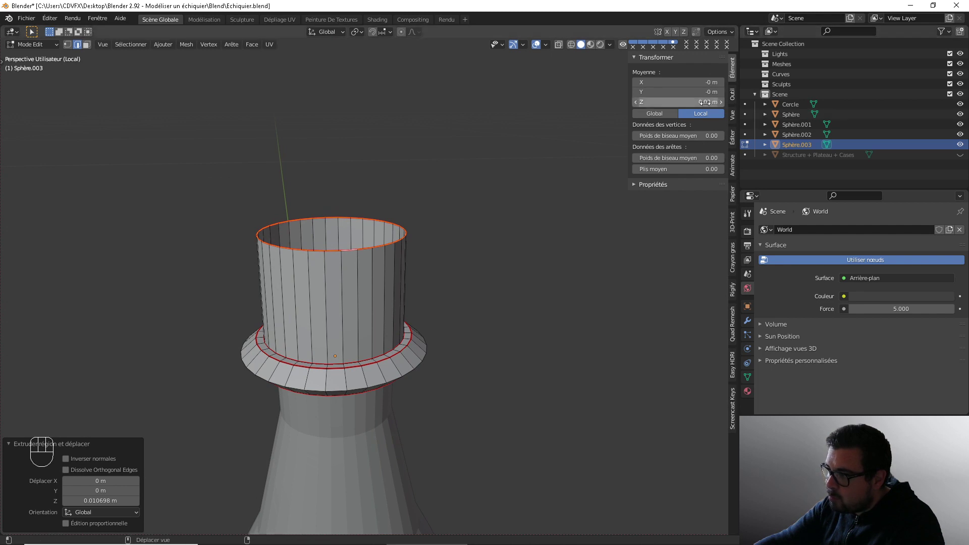
key("KP_1")
key("e")
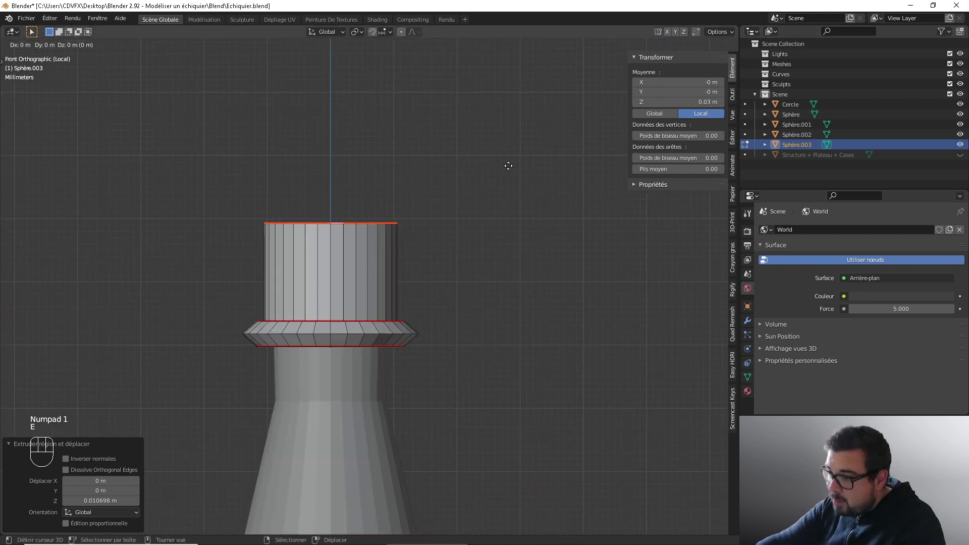
key("z")
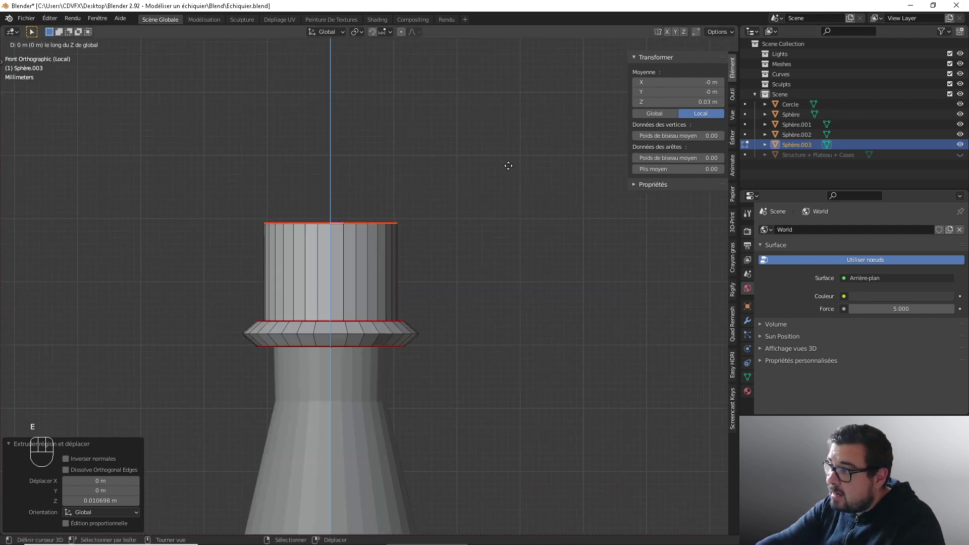
right_click(508, 165)
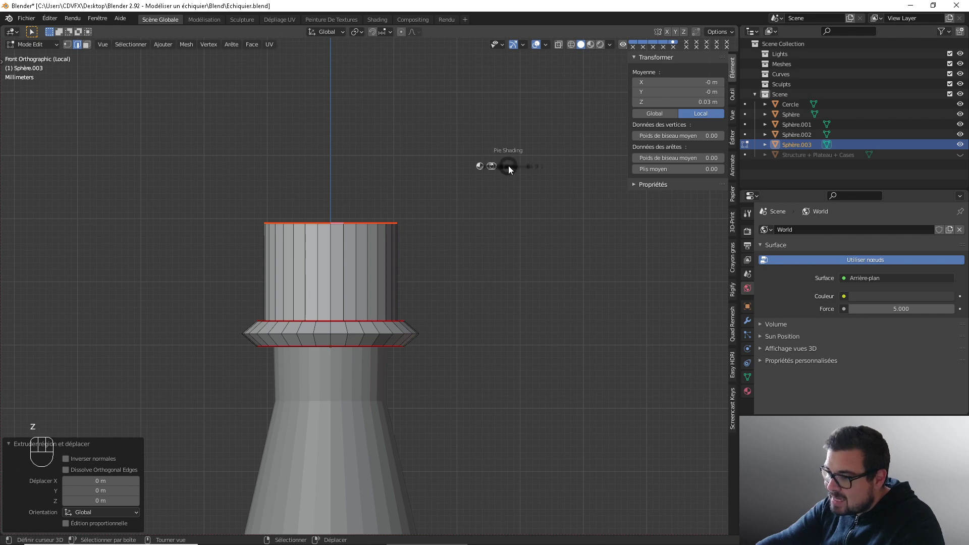
right_click(497, 281)
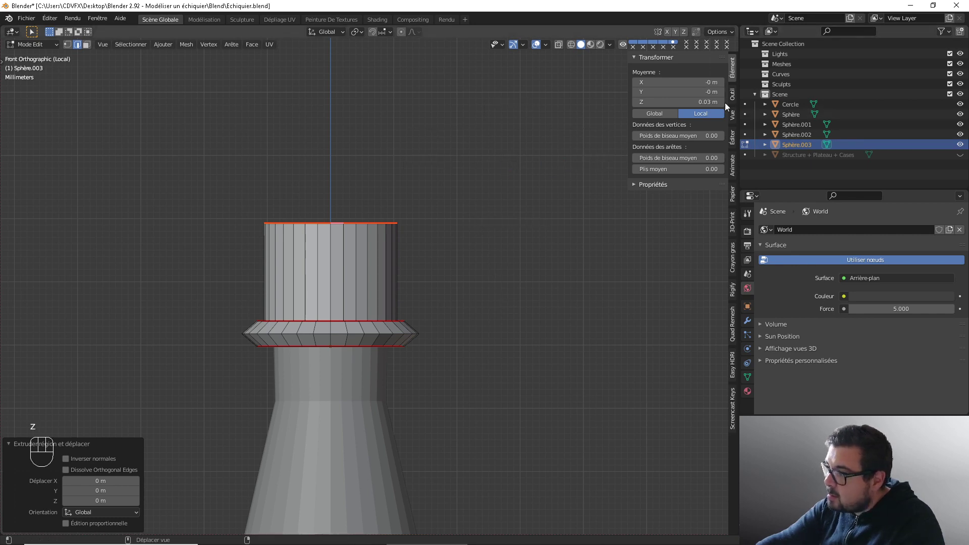
left_click(707, 102)
type("0.06")
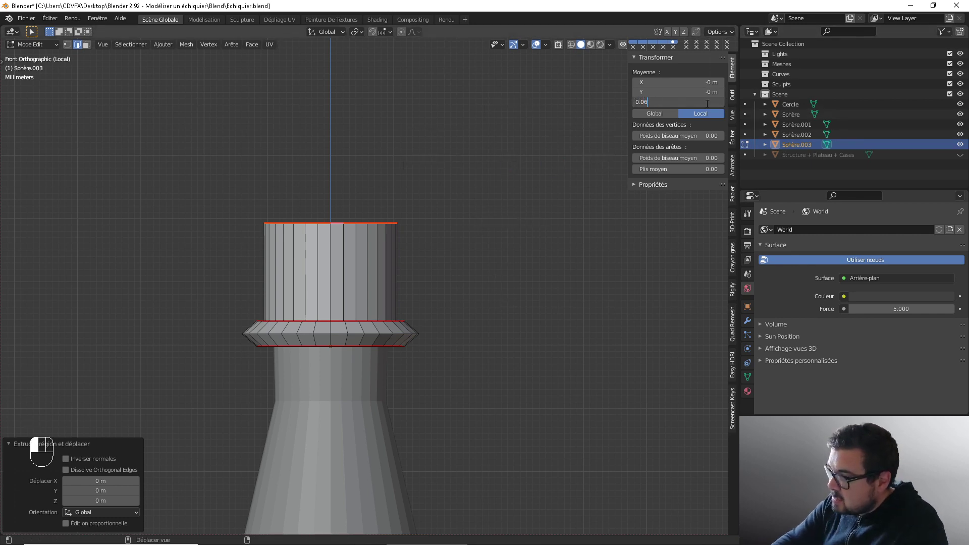
key("Return")
Step: Extrude the top edge loop upward once more along Z and set its local Z position to 0.07 m
middle_click_drag(422, 162, 443, 214, "shift")
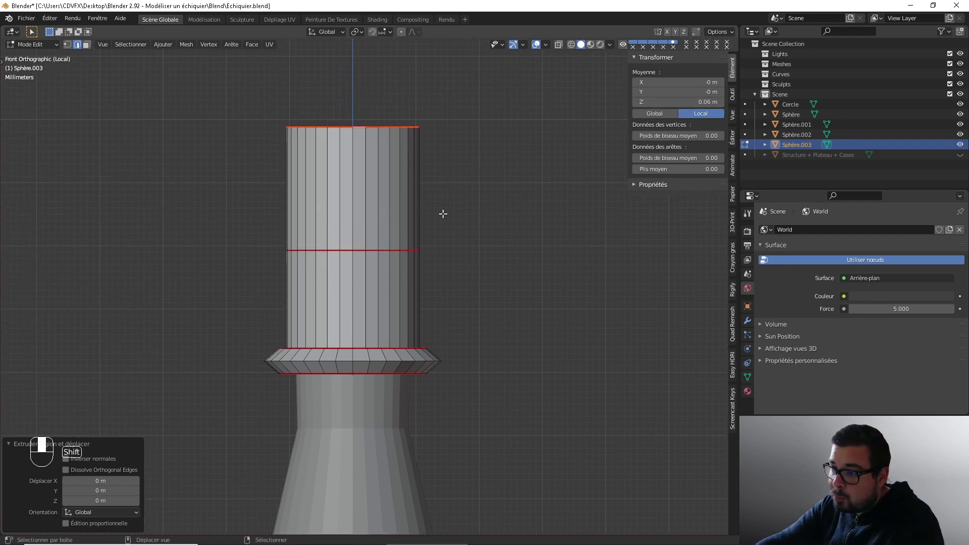
middle_click_drag(492, 113, 495, 168, "shift")
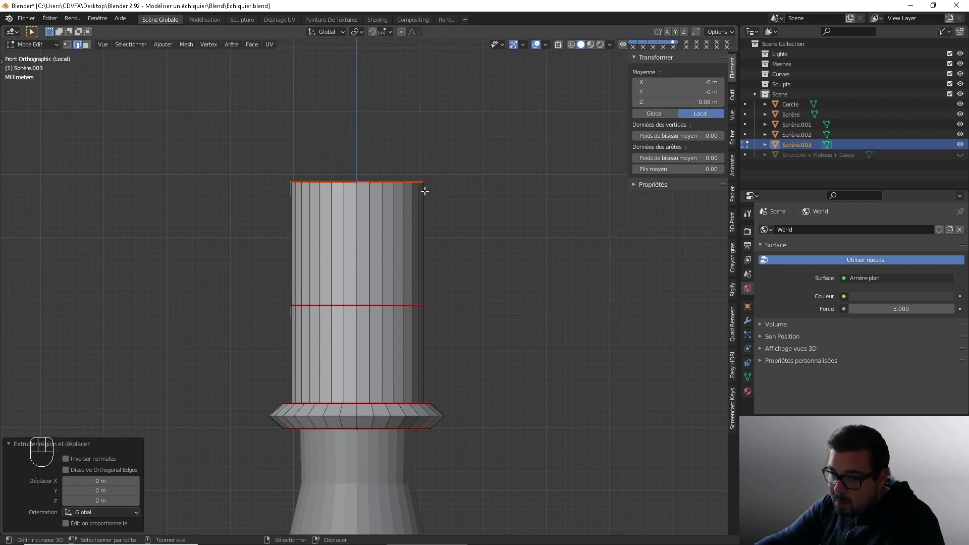
key("e")
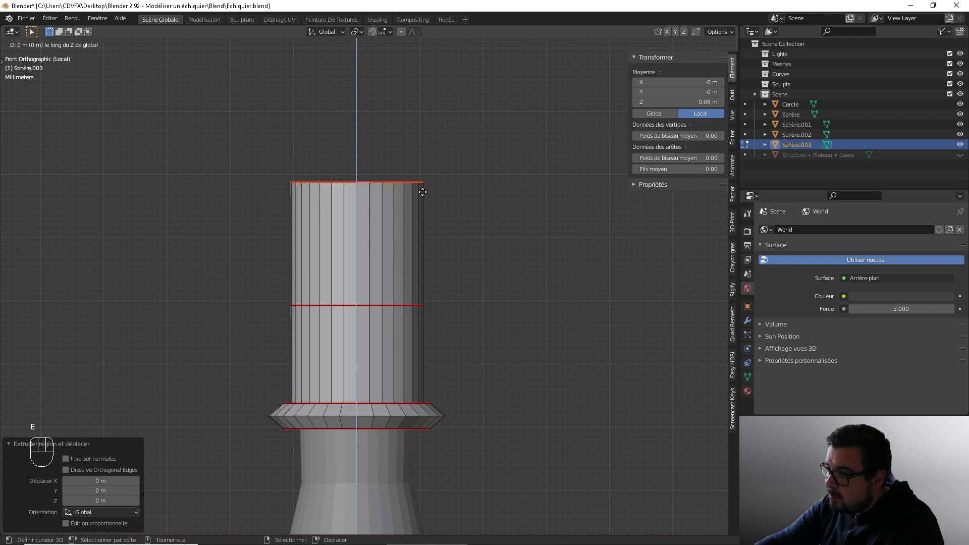
left_click(422, 184)
left_click(693, 102)
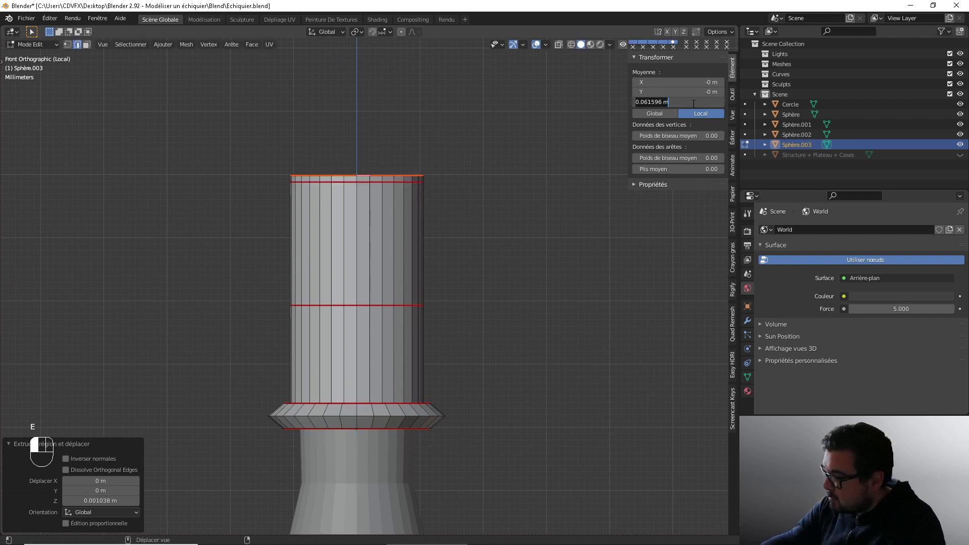
type("0.07")
key("Return")
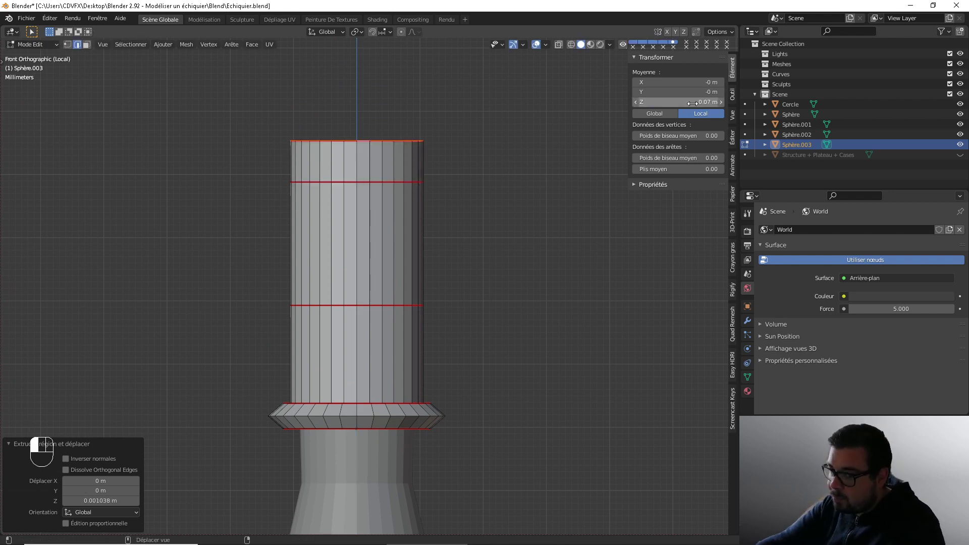
Step: Change the topmost edge loop's local Z position to 0.065 m
left_click(692, 103)
type("0.0")
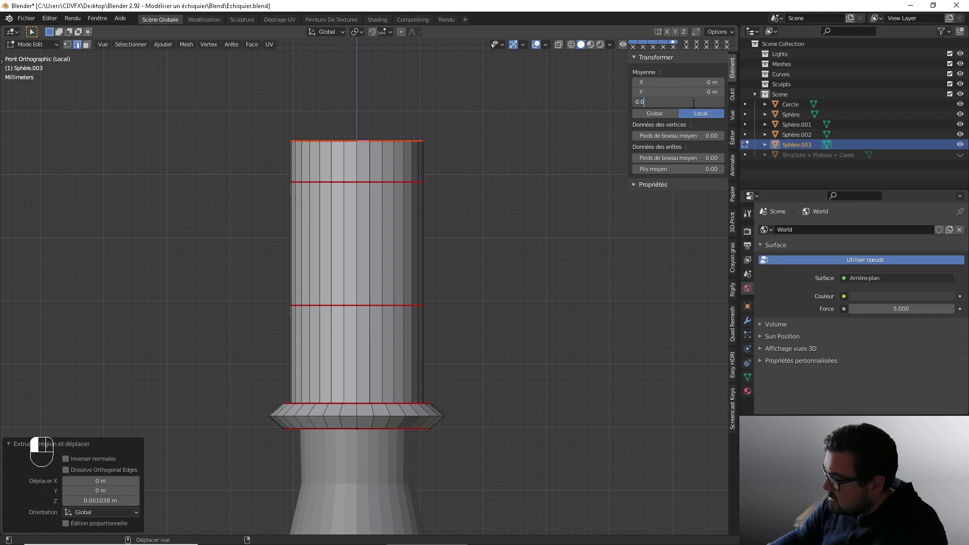
type("65")
key("Return")
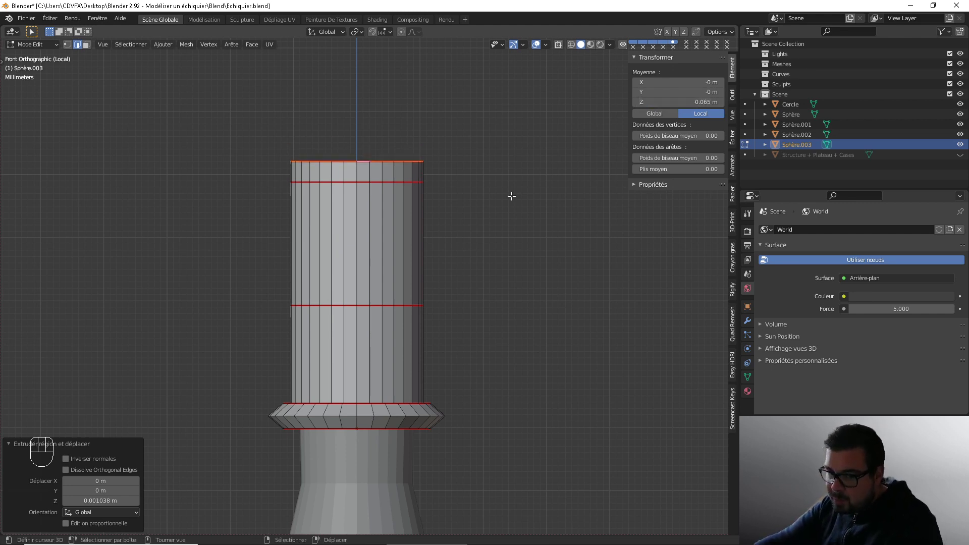
Step: Extrude the cylinder's top edge loop inward with a scale of 0.95
middle_click_drag(511, 196, 463, 177)
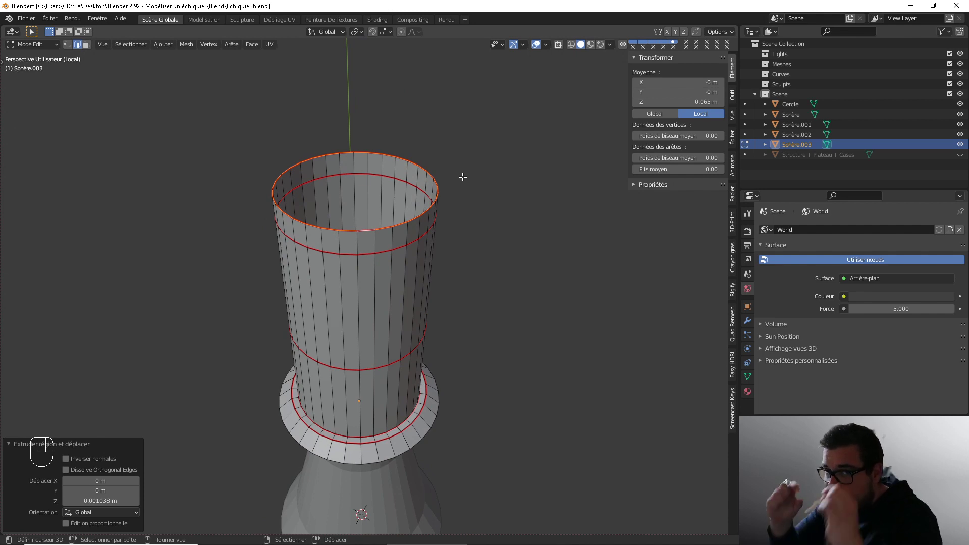
type("es0.9")
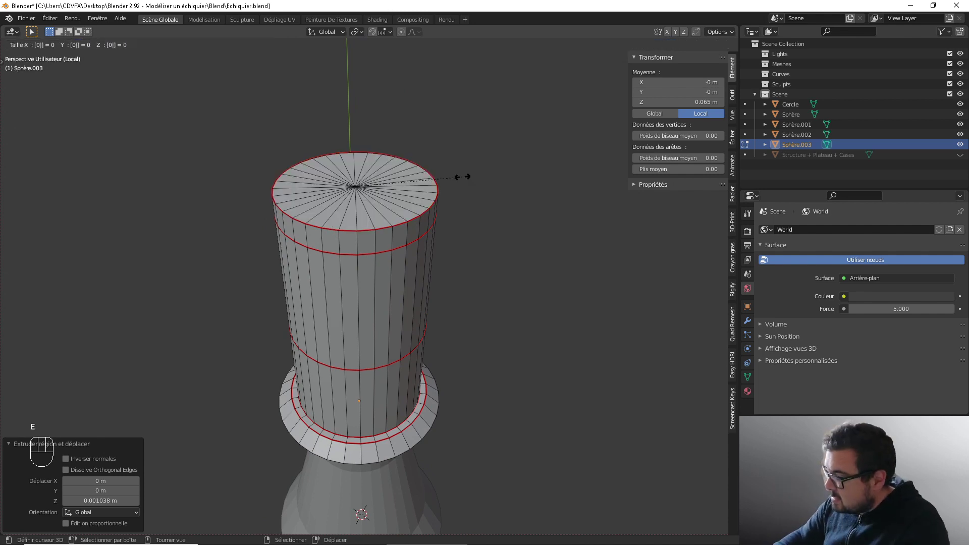
type("5")
key("Return")
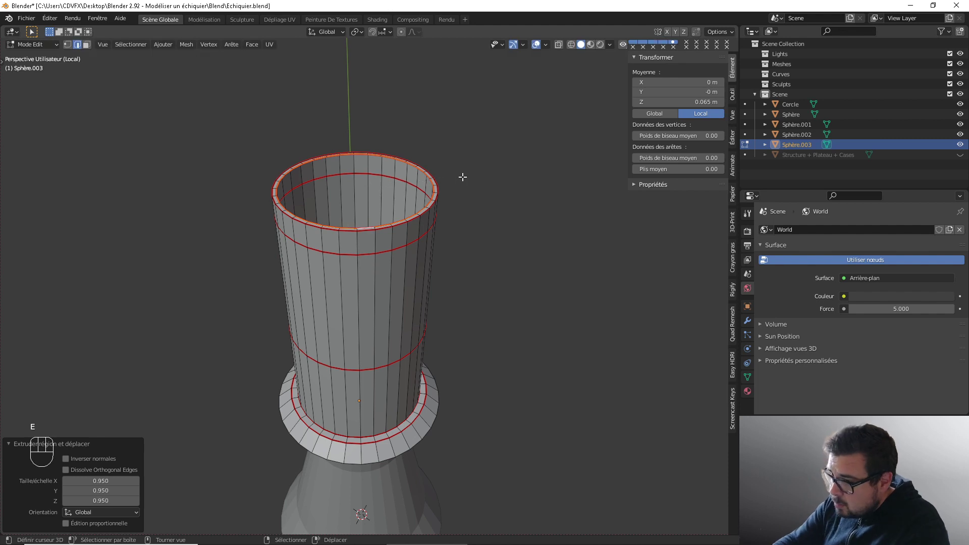
Step: Close the cylinder's open top with a grid fill using a span of 8 and an offset of 4
left_click(253, 44)
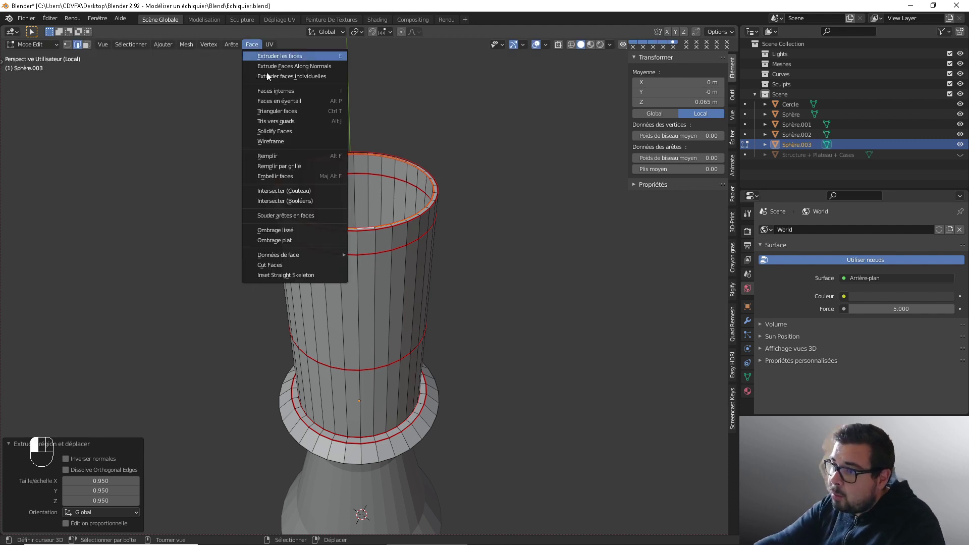
left_click(300, 165)
left_click(138, 512)
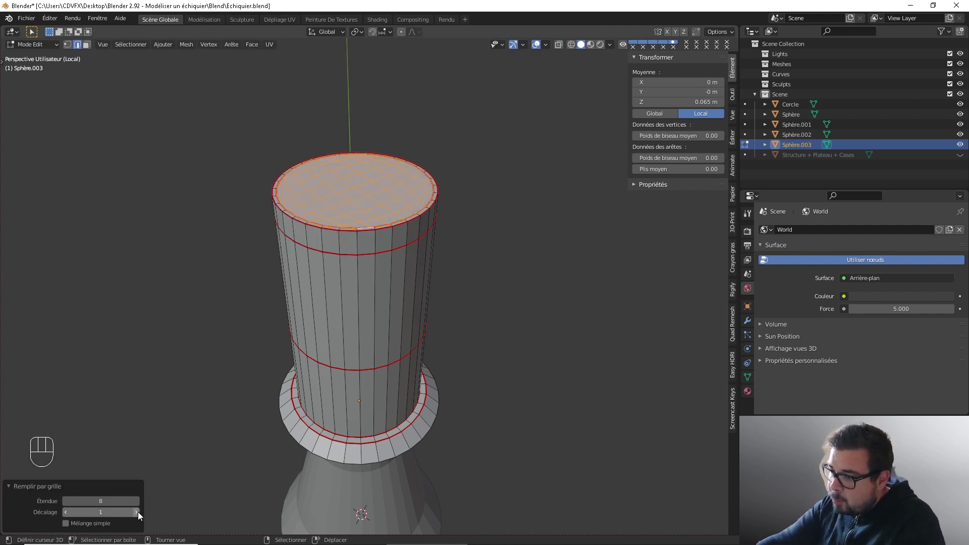
left_click(138, 512)
left_click(138, 512)
left_click(138, 512)
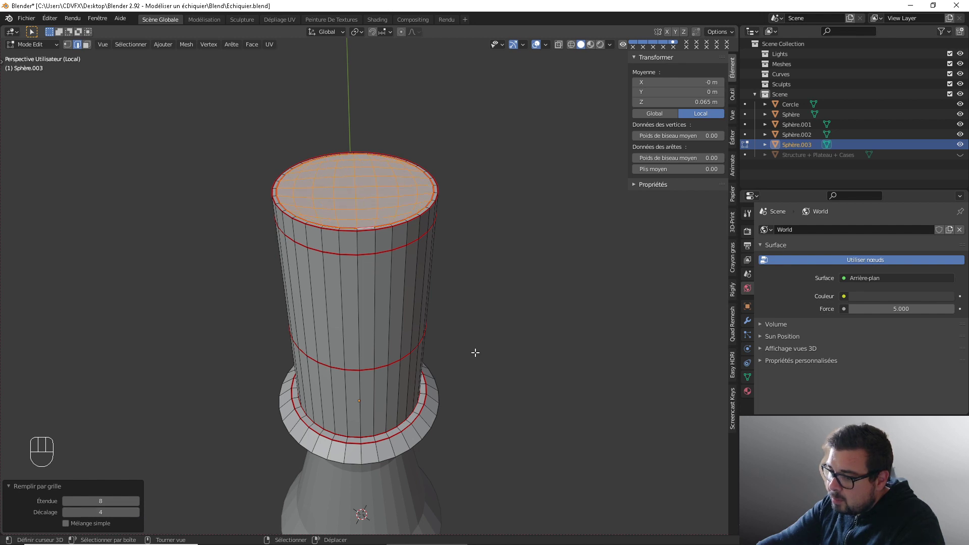
Step: Apply the head object's rotation and scale in Object Mode, and set its origin to its geometry
key("KP_7")
key("KP_1")
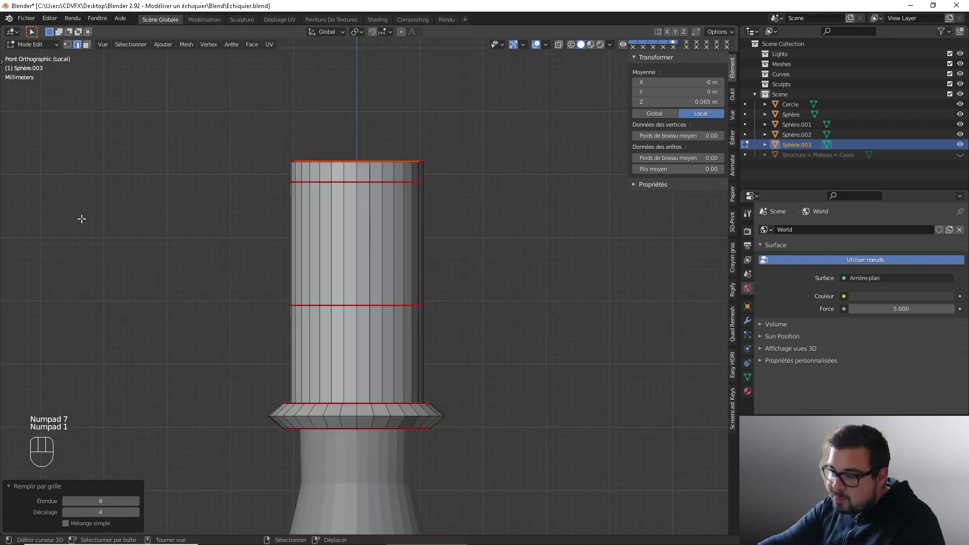
right_click_drag(0, 202, 259, 208)
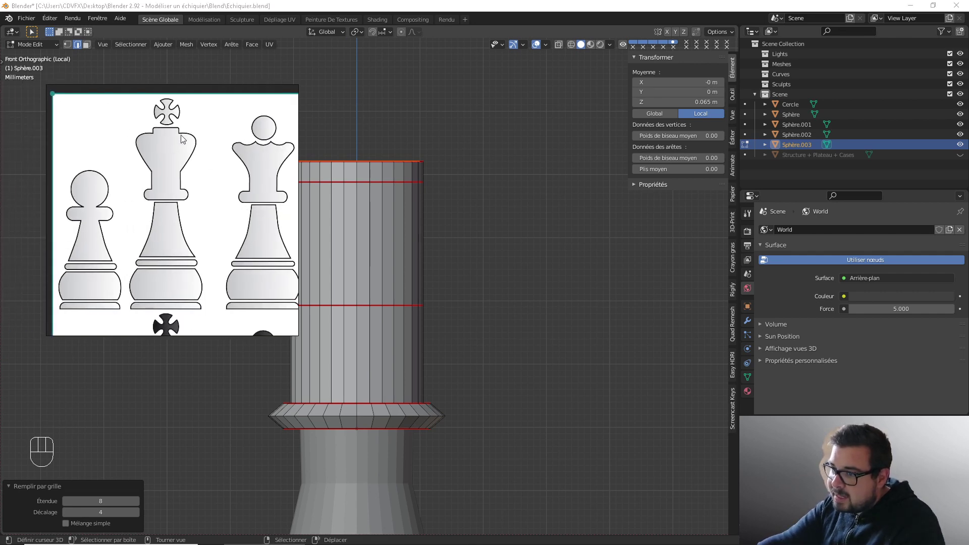
right_click_drag(216, 158, 0, 190)
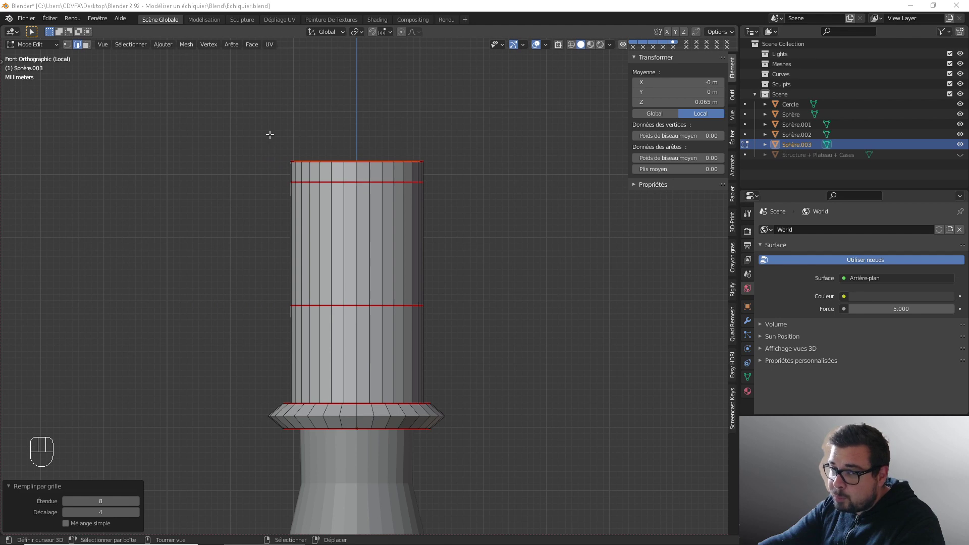
left_click(34, 44)
left_click(50, 57)
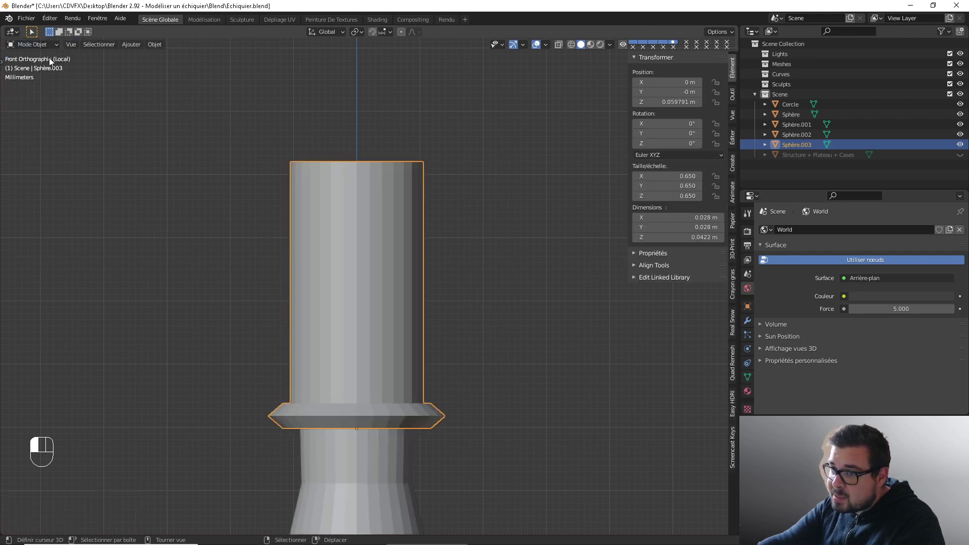
key("q")
left_click(377, 256)
key("q")
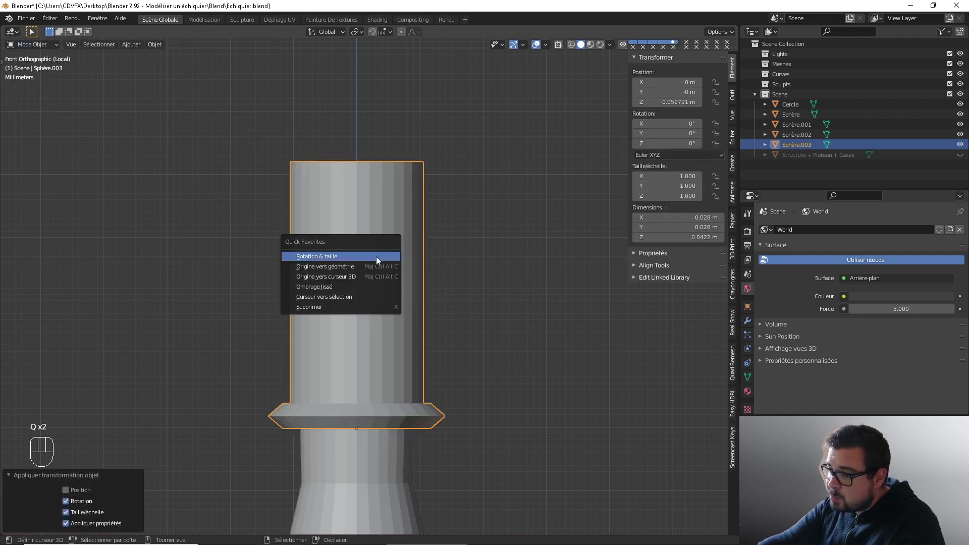
left_click(344, 266)
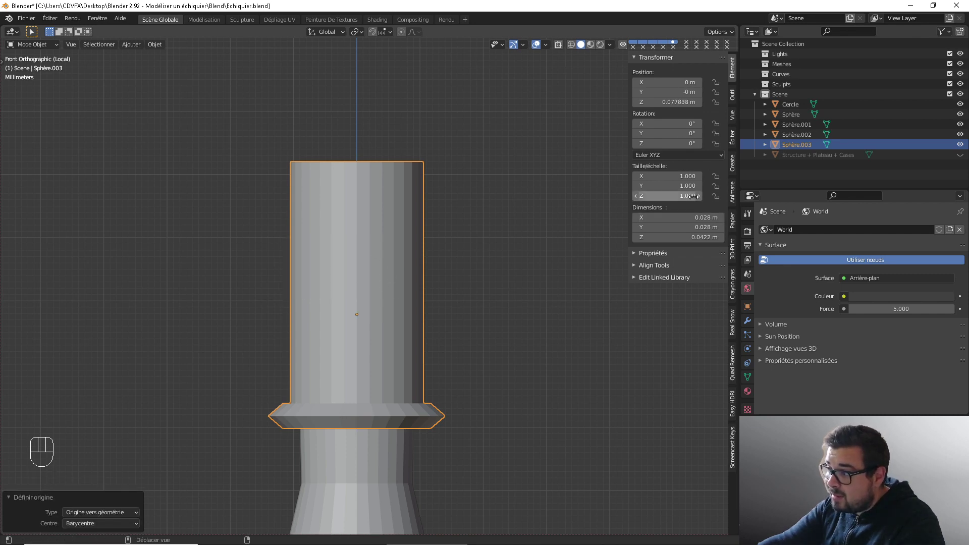
Step: Add five evenly spaced loop cuts to the cylinder between its middle and upper creased edge loops
key("Tab")
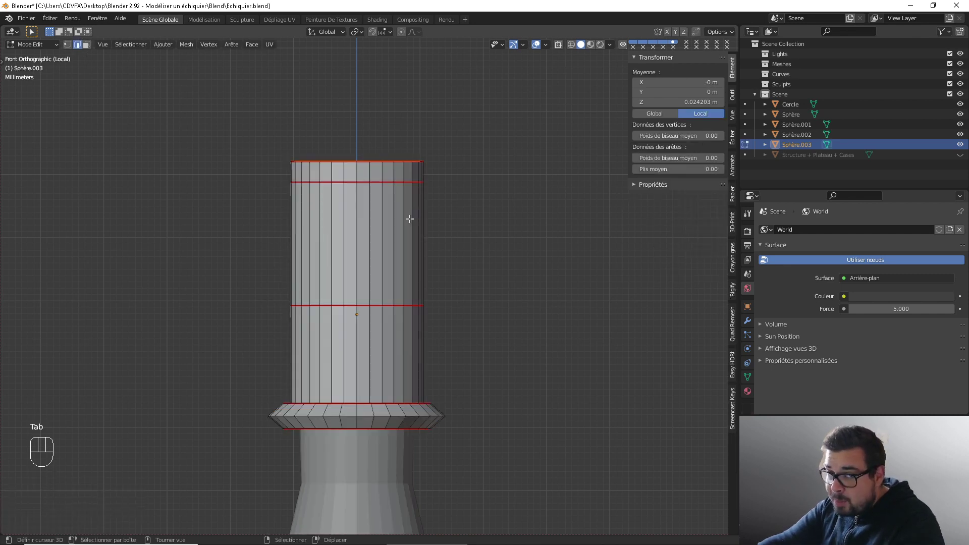
key("ctrl+r")
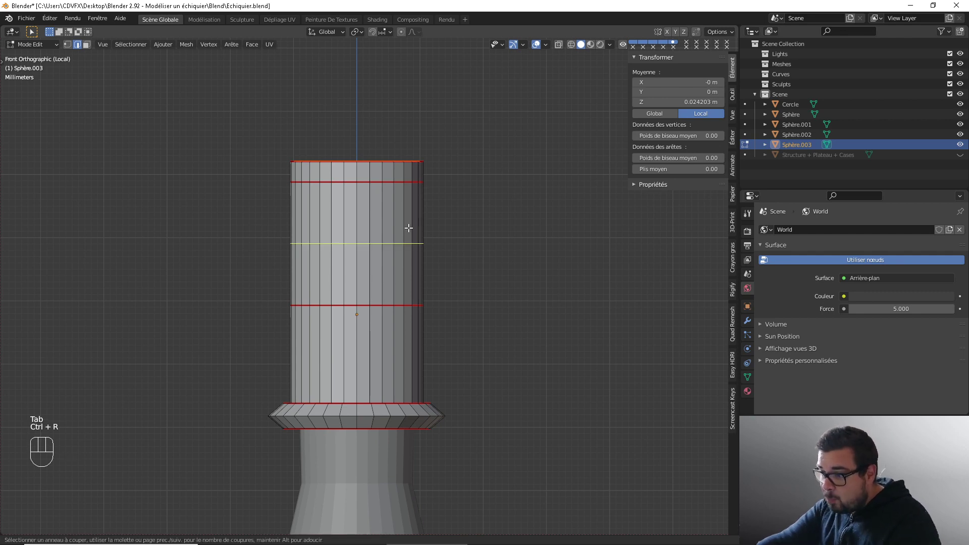
scroll(408, 229, "up", 3)
scroll(408, 228, "up", 1)
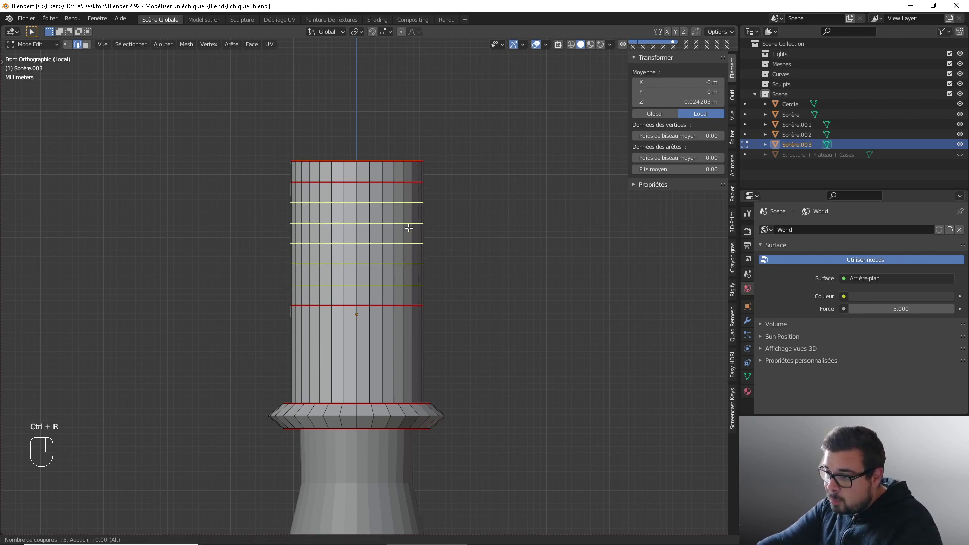
left_click(409, 228)
right_click(408, 228)
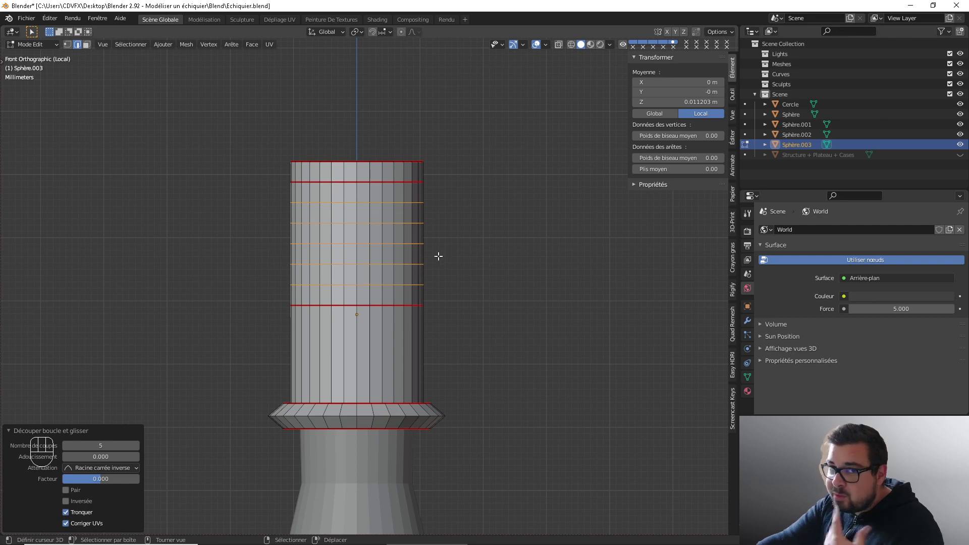
Step: Scale the lowest of the five new edge loops by 1.02
left_click(407, 284, "alt+shift")
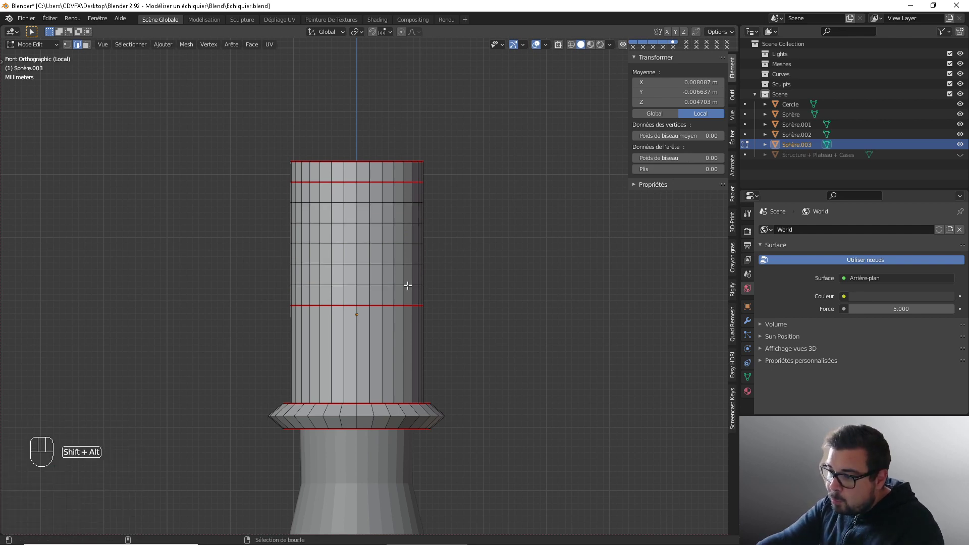
right_click(407, 285, "alt+shift")
right_click(408, 285, "alt+shift")
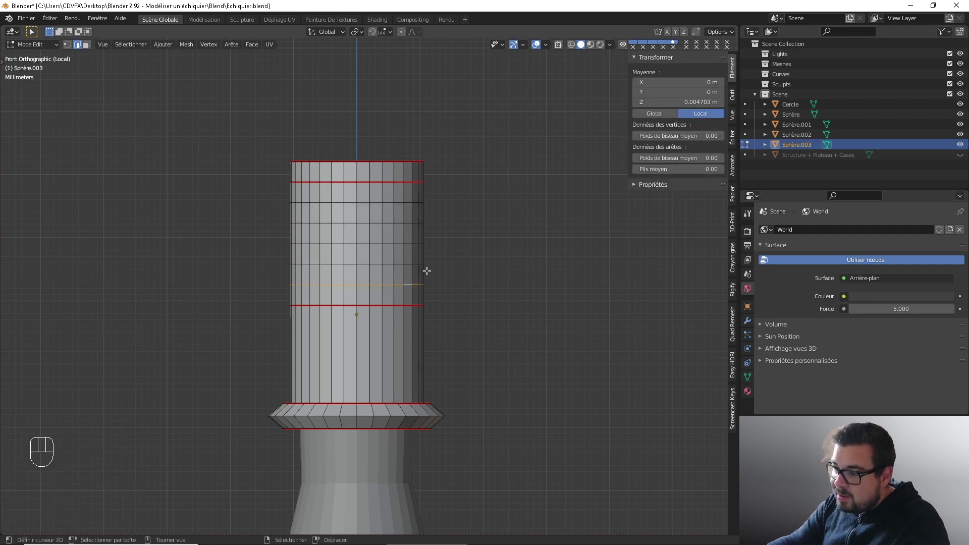
key("s")
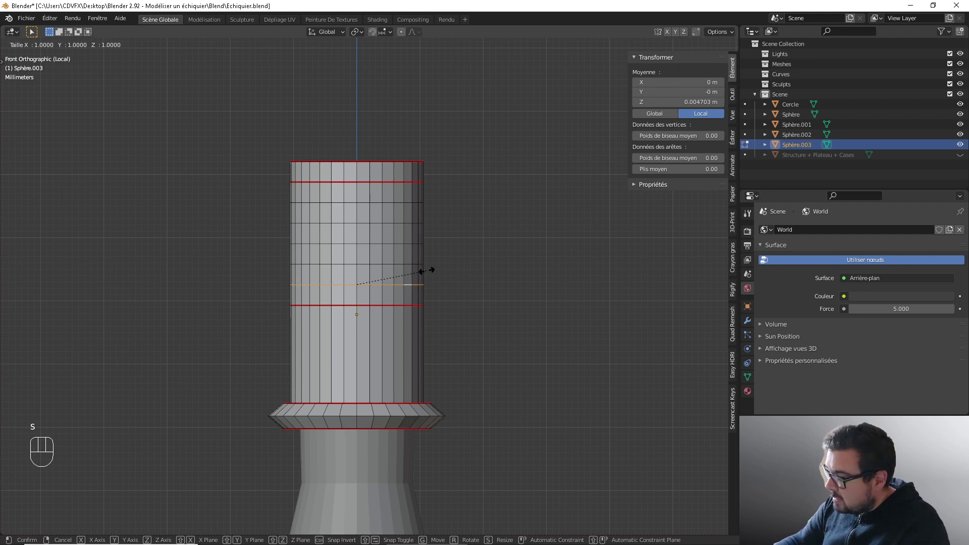
left_click(427, 271)
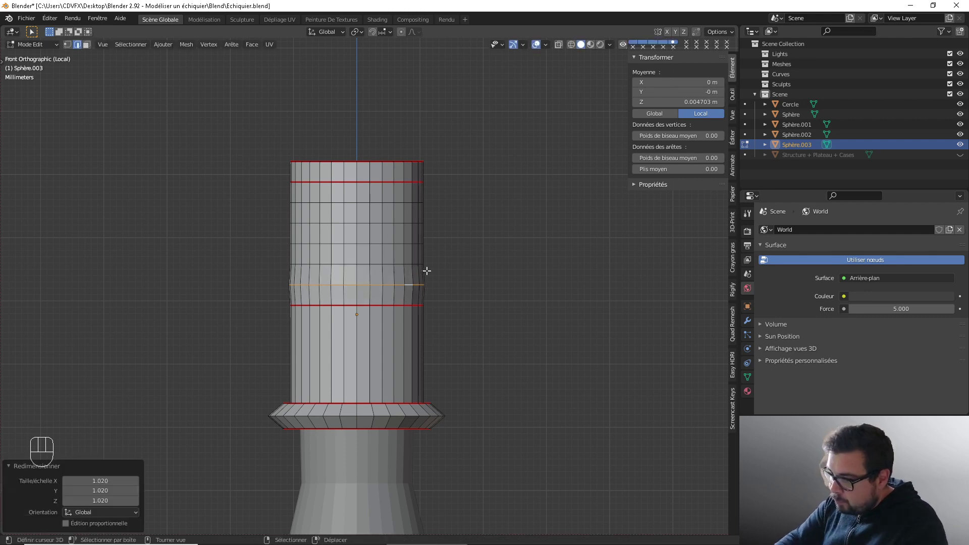
Step: Scale the second of the new edge loops, counted from below, by 1.075
right_click(396, 263)
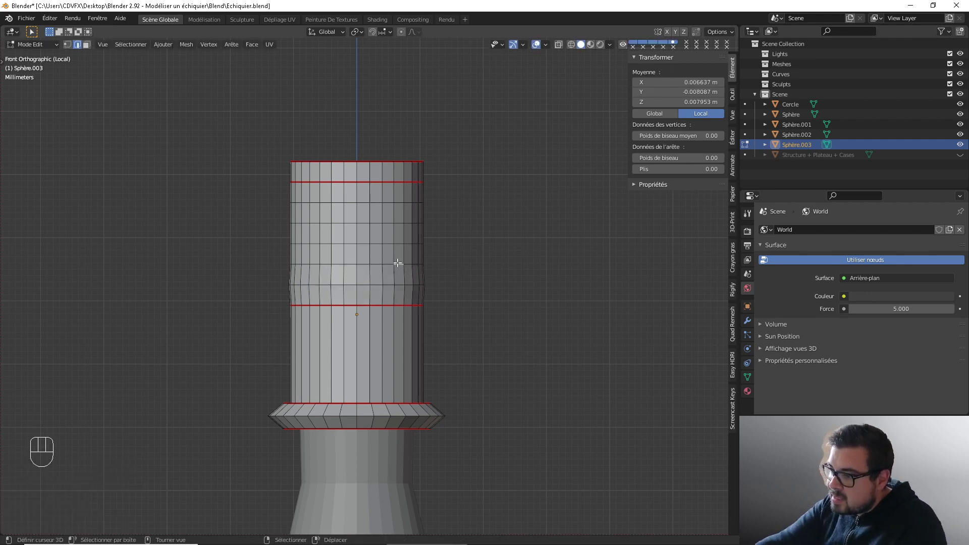
right_click(396, 263, "alt+shift")
right_click(396, 263, "alt+shift")
type("s1.")
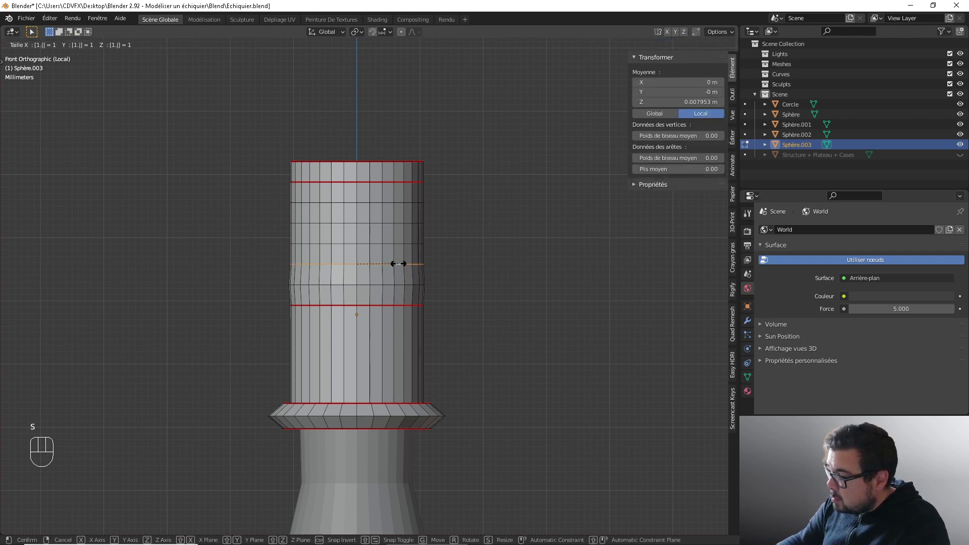
type("075")
key("Return")
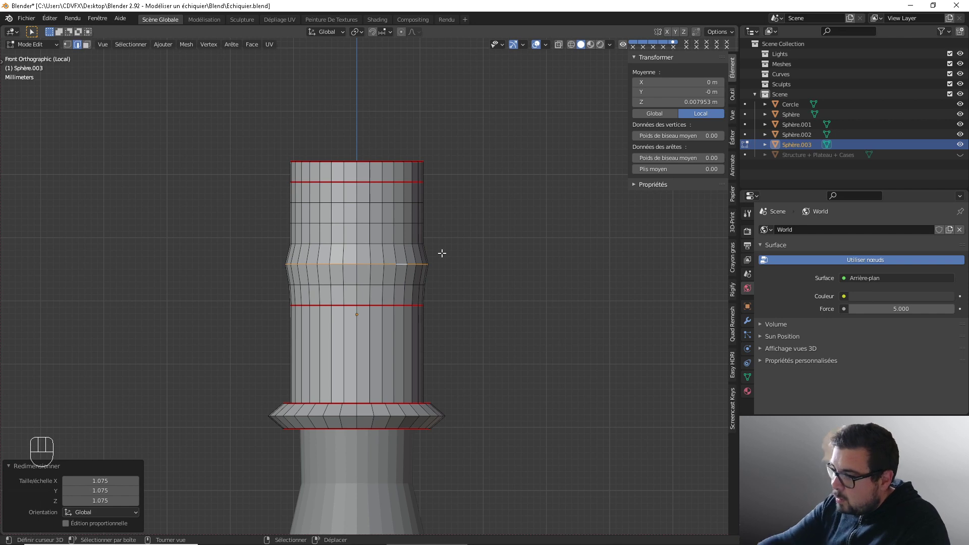
Step: Scale the middle one of the five new edge loops by 1.15
right_click(398, 244)
right_click(399, 244, "alt+shift")
right_click(399, 243, "alt+shift")
type("s")
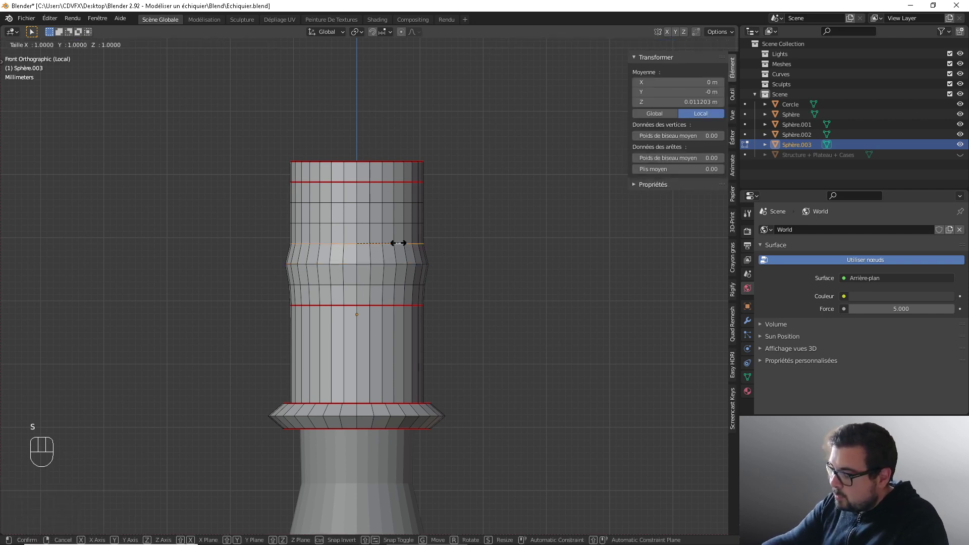
type("1.15")
key("Return")
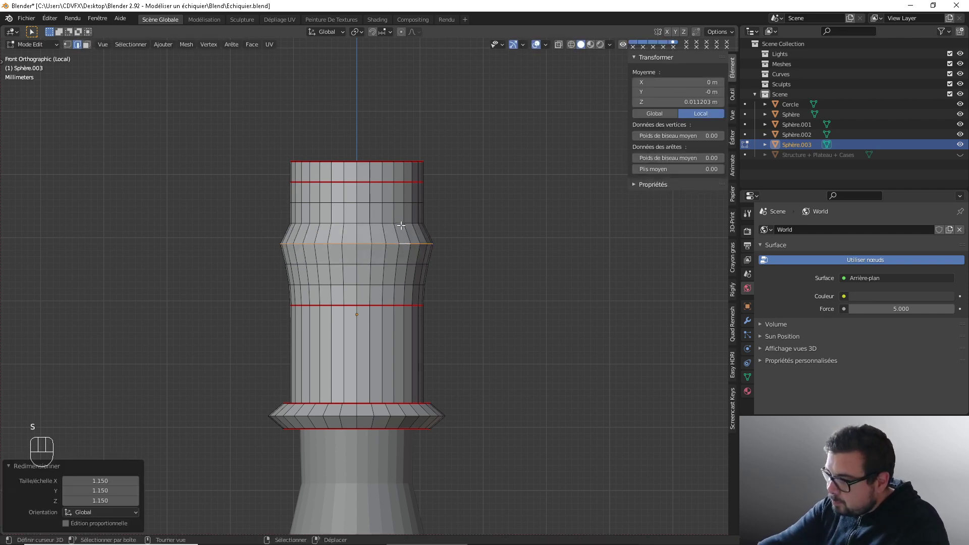
Step: Scale the fourth of the new edge loops, counted from below, by 1.25
right_click(401, 224)
right_click(401, 224, "alt+shift")
right_click(401, 223, "alt+shift")
type("s1.")
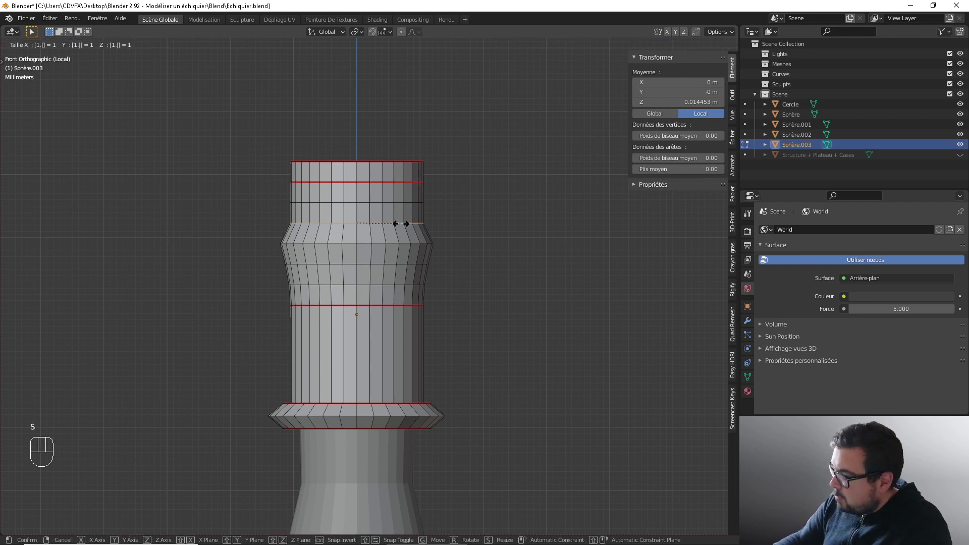
type("25")
key("Return")
Step: Scale the uppermost of the five new edge loops by 1.35
key("a")
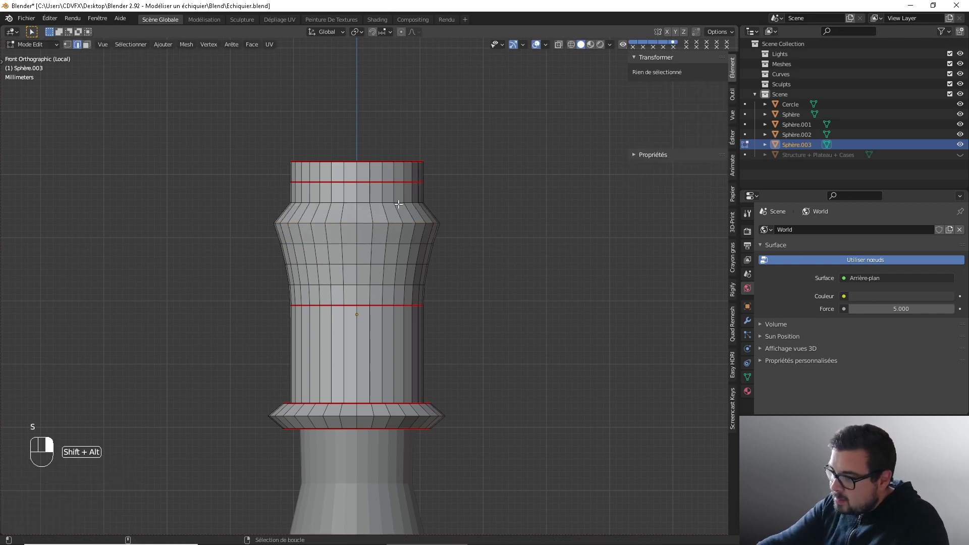
right_click(399, 204, "alt+shift")
type("s1.35")
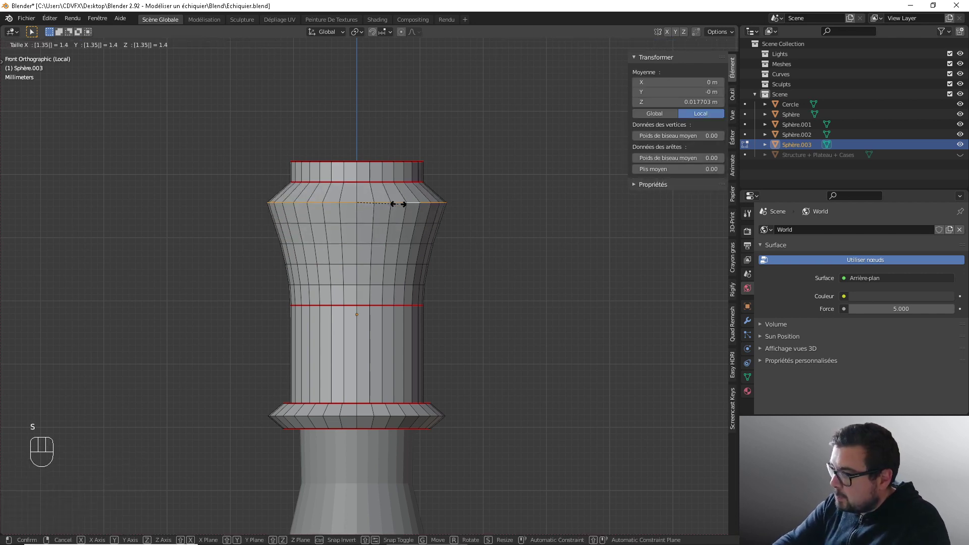
key("Return")
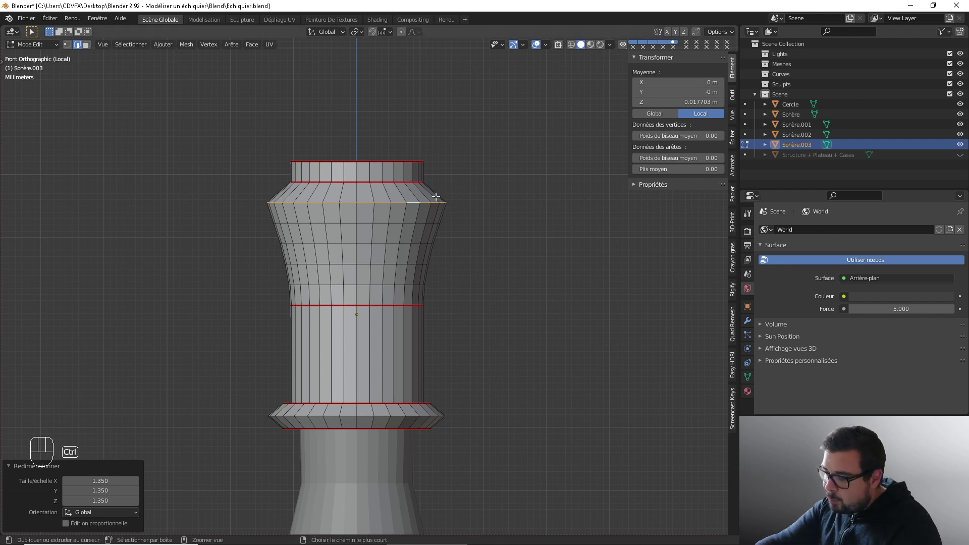
Step: Add one centred loop cut between the widest edge loop and the creased loop above it, and scale it by 1.35
key("ctrl+r")
left_click(436, 197)
right_click(436, 197)
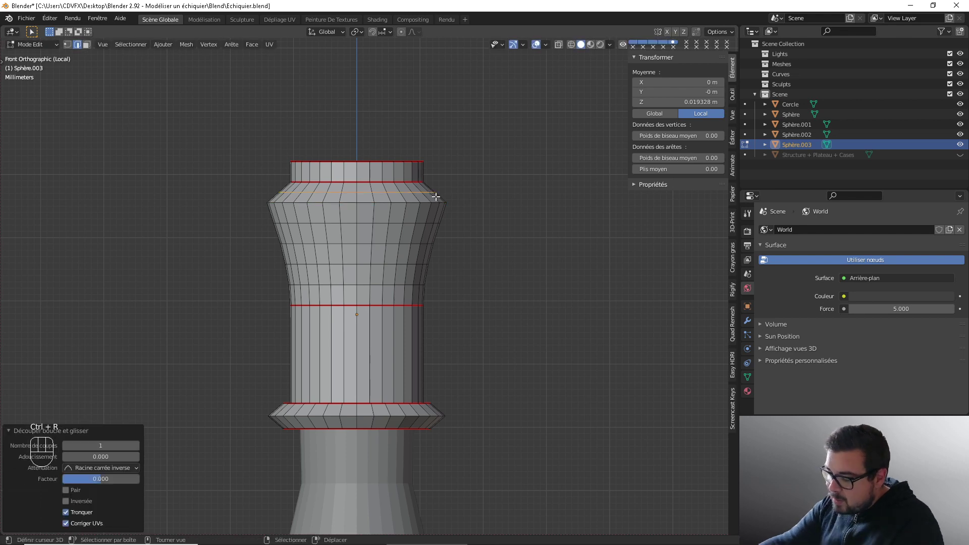
type("s1.5")
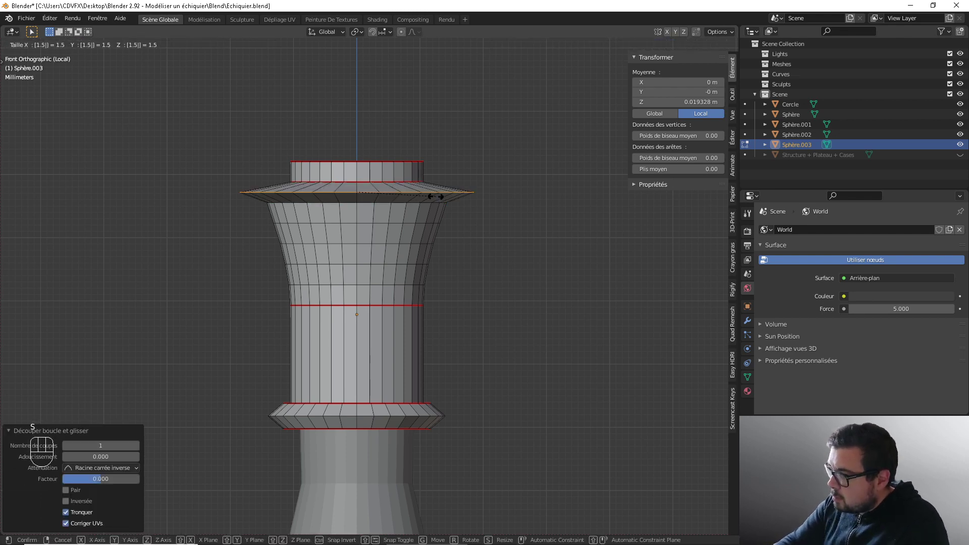
key("BackSpace")
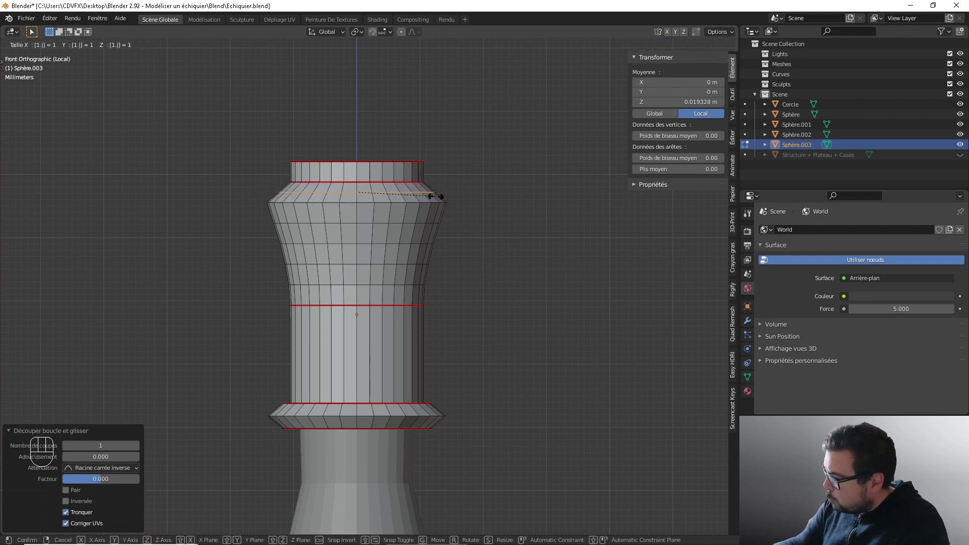
type("45")
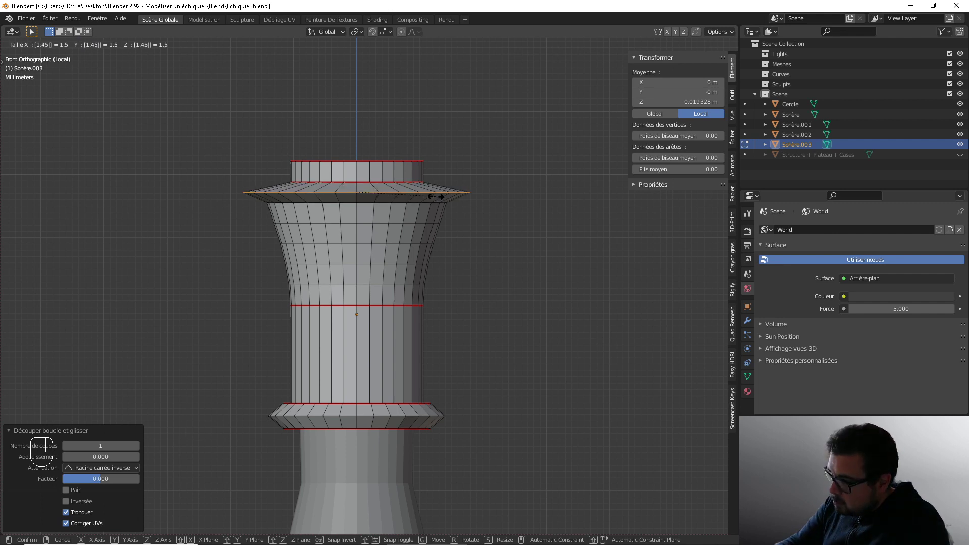
key("BackSpace")
key("BackSpace")
type("35")
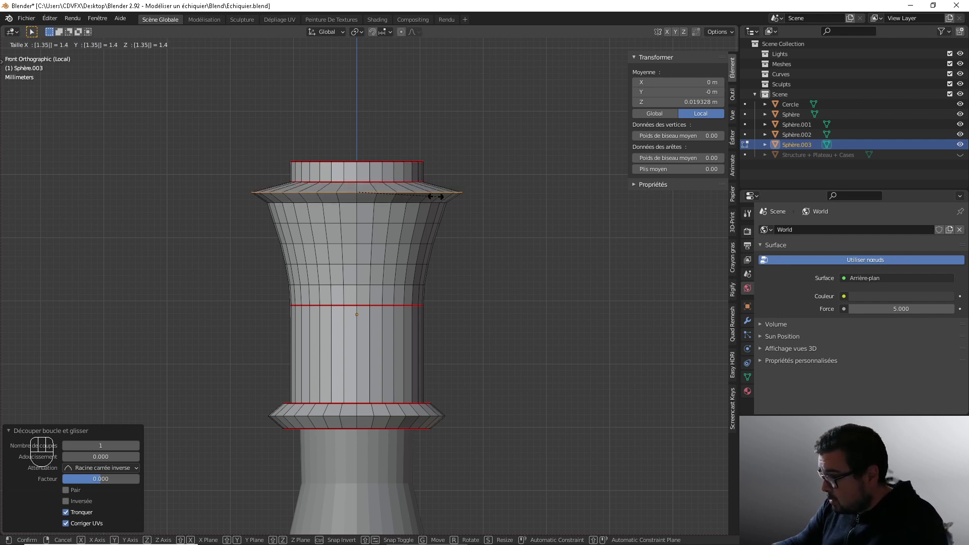
key("Return")
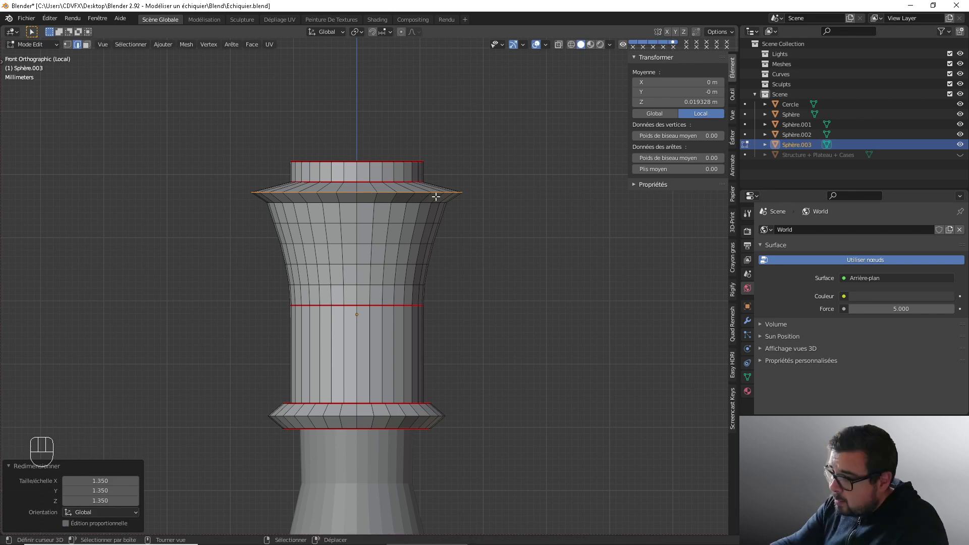
Step: Try to bevel the head's protruding rim loop, and inspect the head's shape in Object Mode
key("ctrl+b")
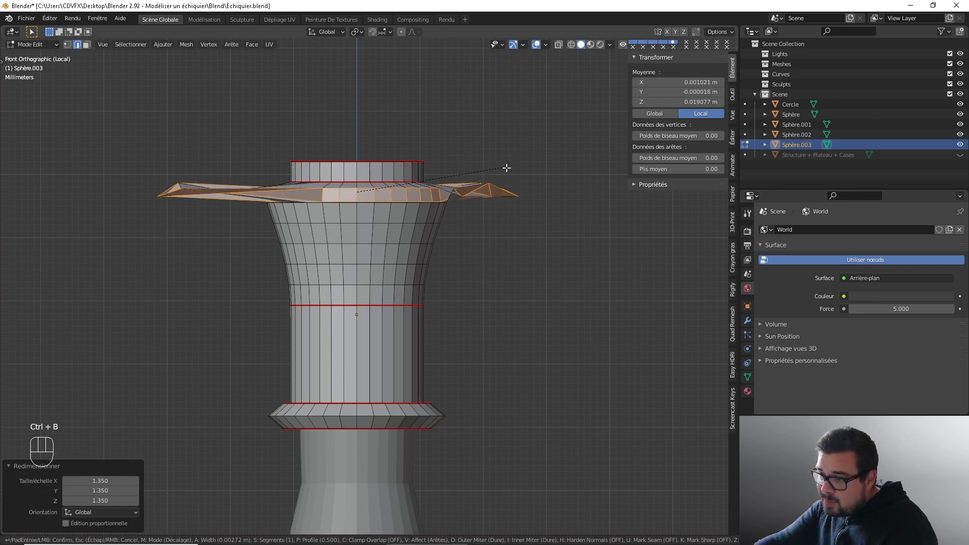
right_click(510, 167)
middle_click_drag(504, 157, 505, 162)
key("Tab")
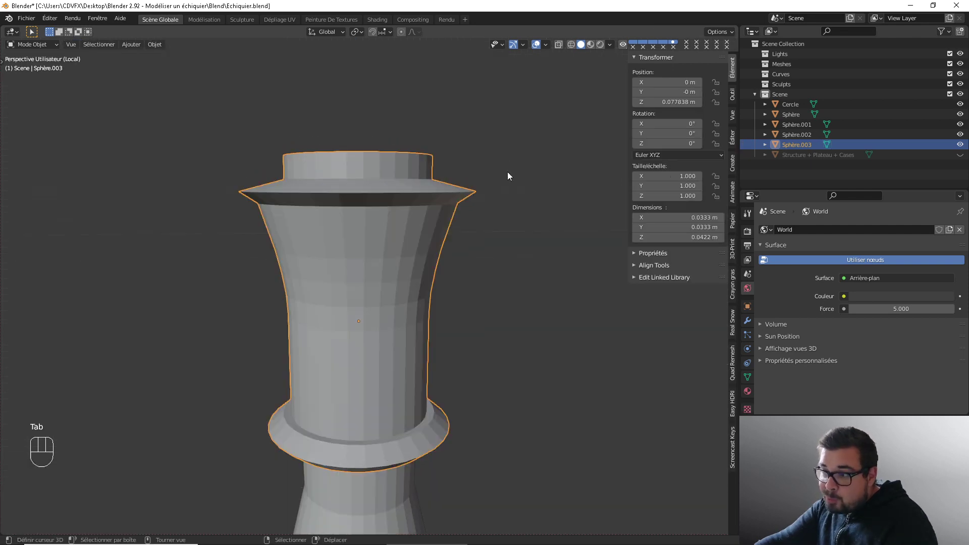
middle_click_drag(371, 193, 386, 174)
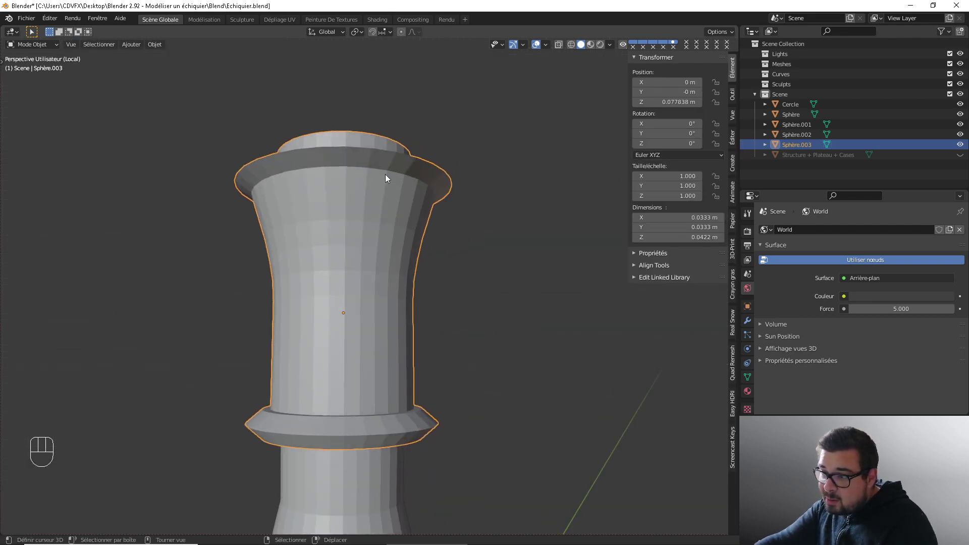
Step: Turn on the face orientation overlay and check the normals of the king's head section and the body below it
left_click(546, 46)
left_click(485, 227)
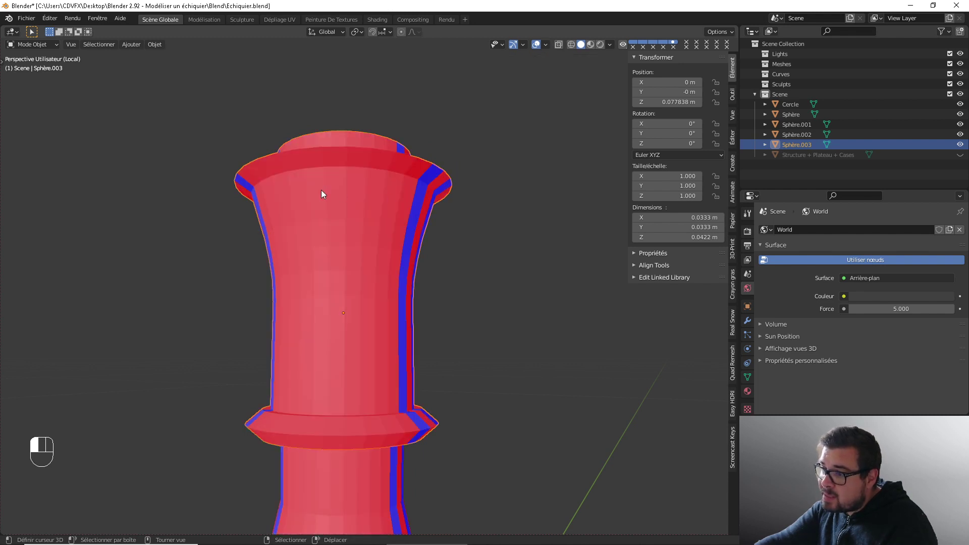
scroll(434, 199, "down", 2)
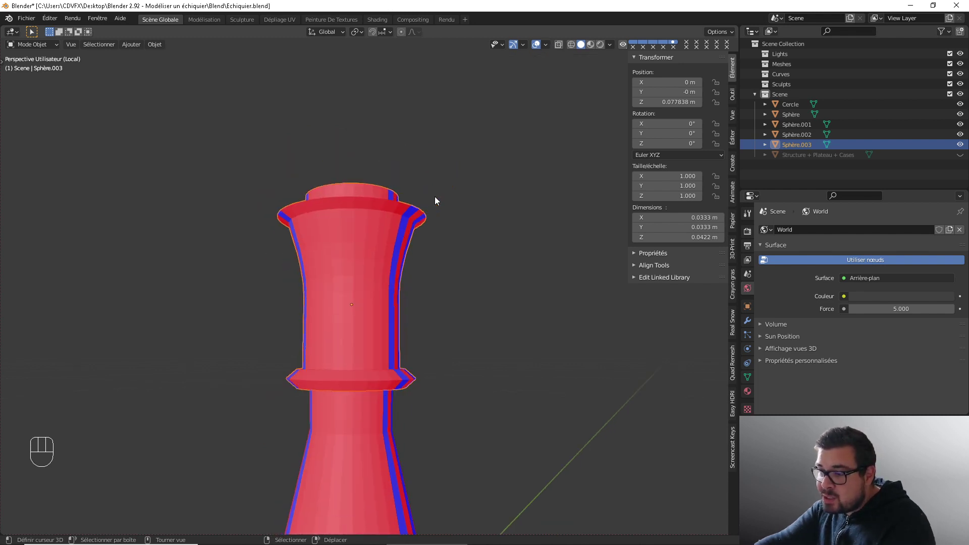
middle_click_drag(424, 204, 402, 221)
scroll(402, 221, "up", 1)
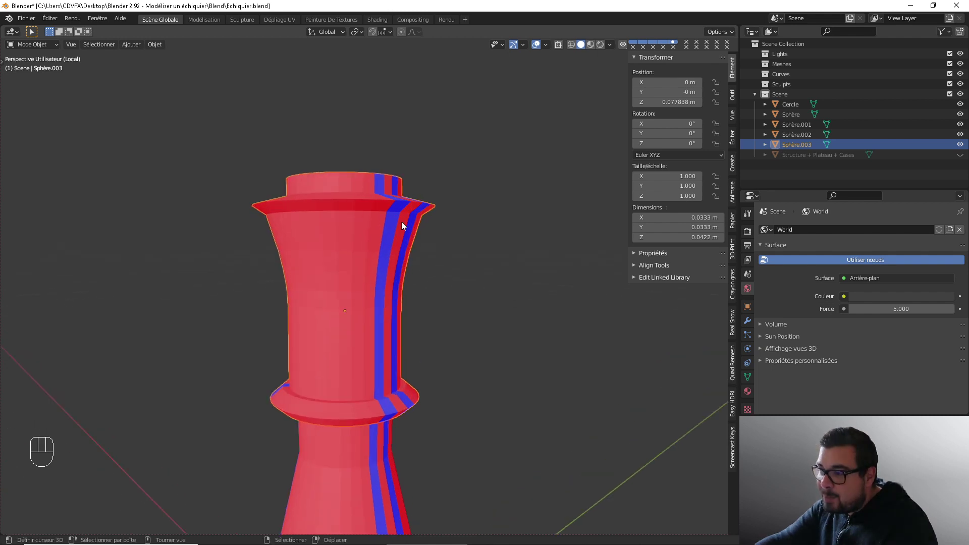
Step: Recalculate the normals of the king's entire head mesh to face outward
key("Tab")
key("a")
left_click(410, 173)
key("a")
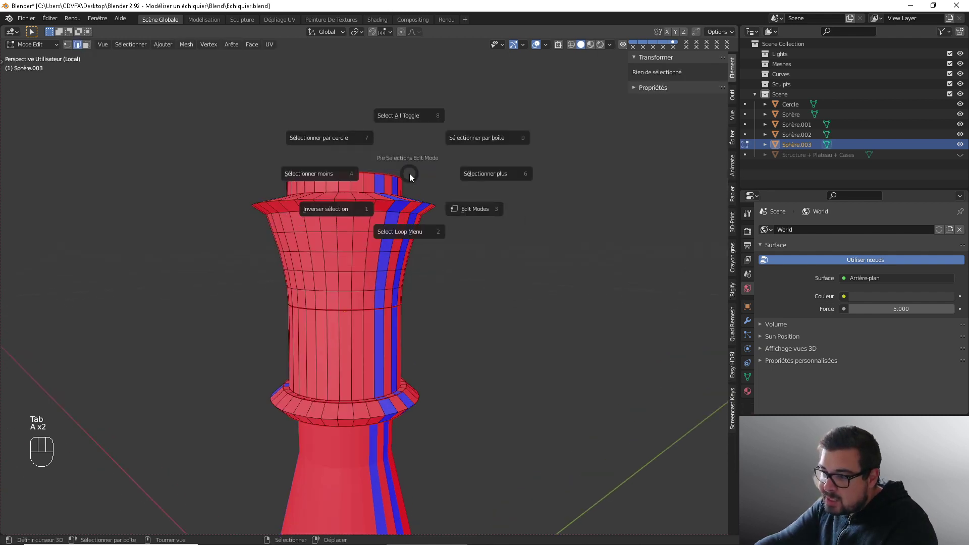
left_click(413, 127)
key("ctrl+n")
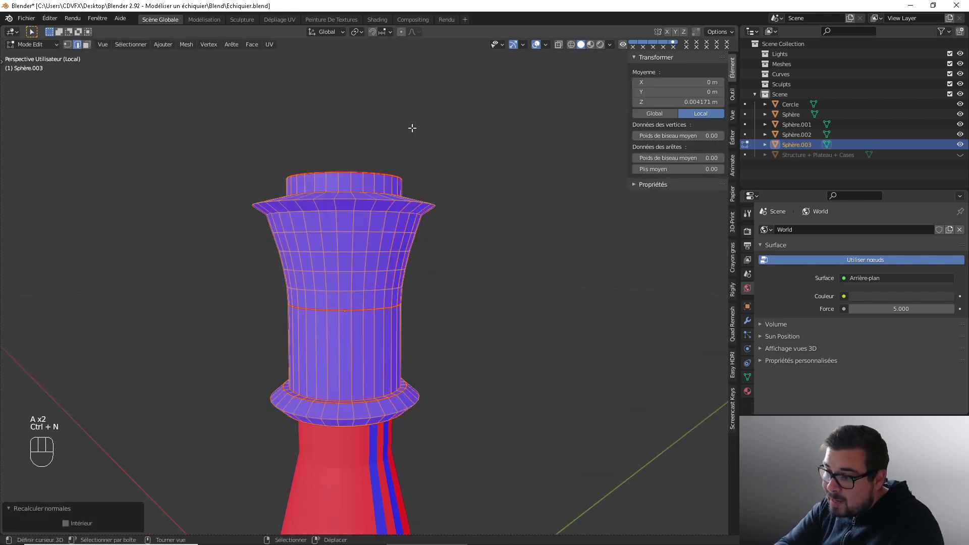
Step: Examine the head's face orientation from above and below, isolated and together with the other parts
middle_click_drag(424, 132, 405, 217)
scroll(116, 463, "up", 1)
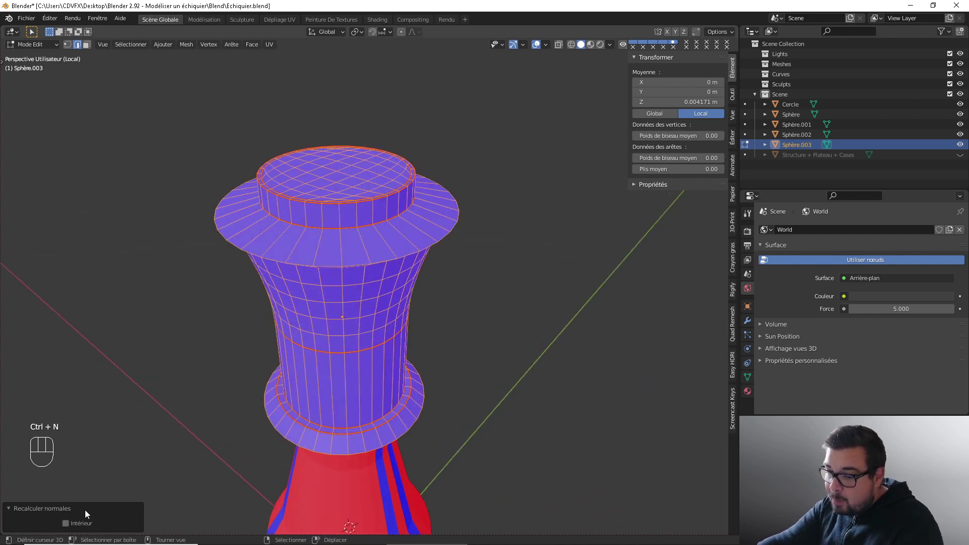
scroll(505, 313, "down", 1)
middle_click_drag(517, 294, 528, 327)
key("KP_Divide")
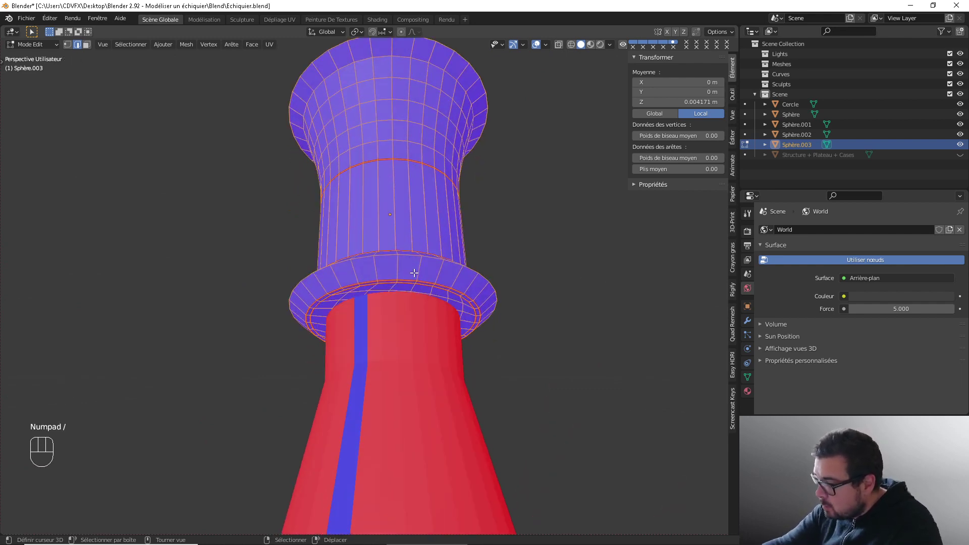
middle_click_drag(414, 273, 338, 271)
scroll(338, 270, "up", 1)
key("KP_Divide")
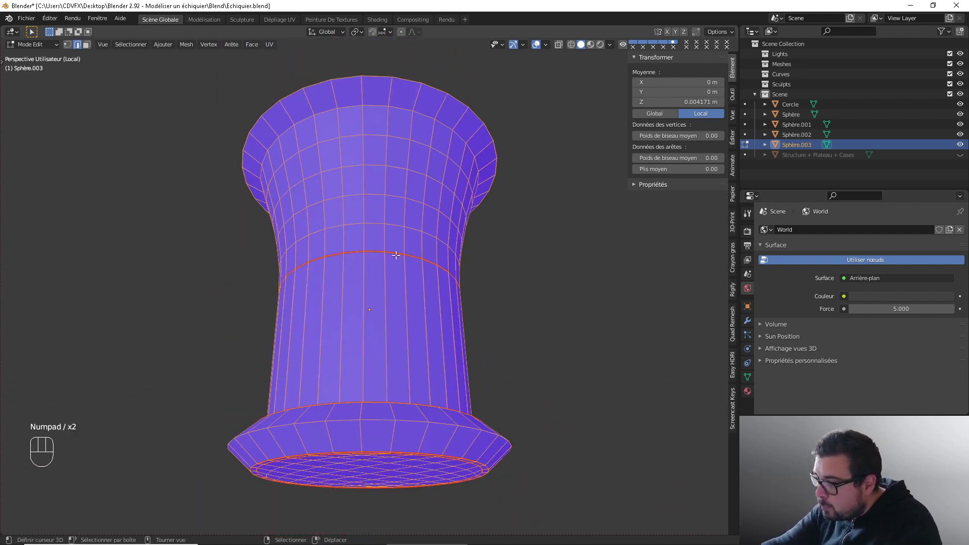
middle_click_drag(396, 255, 435, 346)
key("Tab")
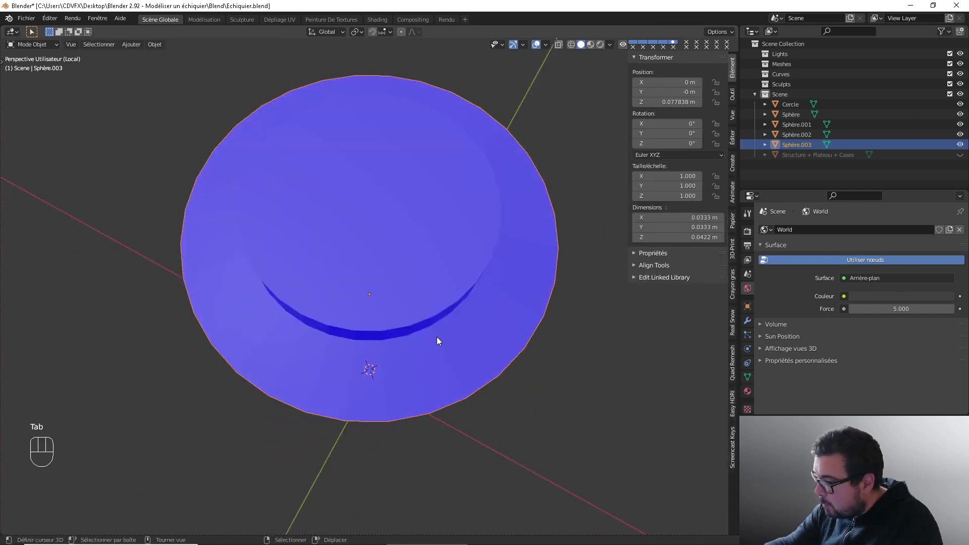
key("KP_Divide")
Step: Recalculate the normals of the whole conical body below the head outward, and check the result in isolation
left_click(341, 374)
scroll(341, 375, "down", 4)
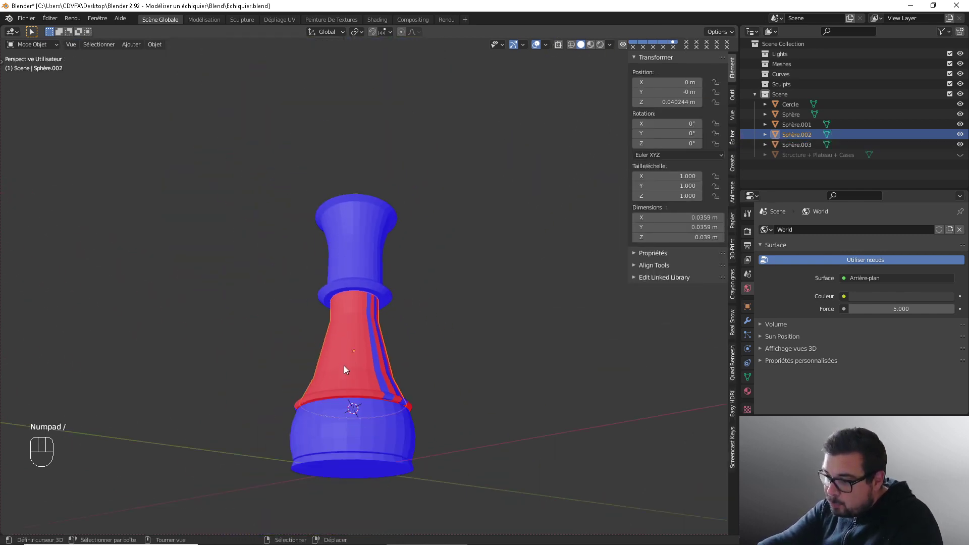
key("Tab")
key("a")
left_click(355, 302)
key("a")
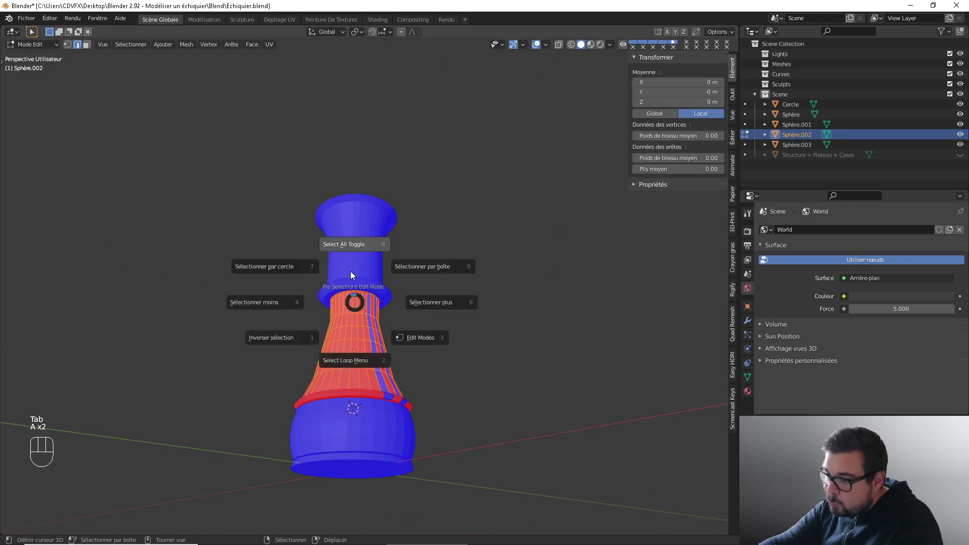
left_click(353, 245)
key("a")
left_click(355, 203)
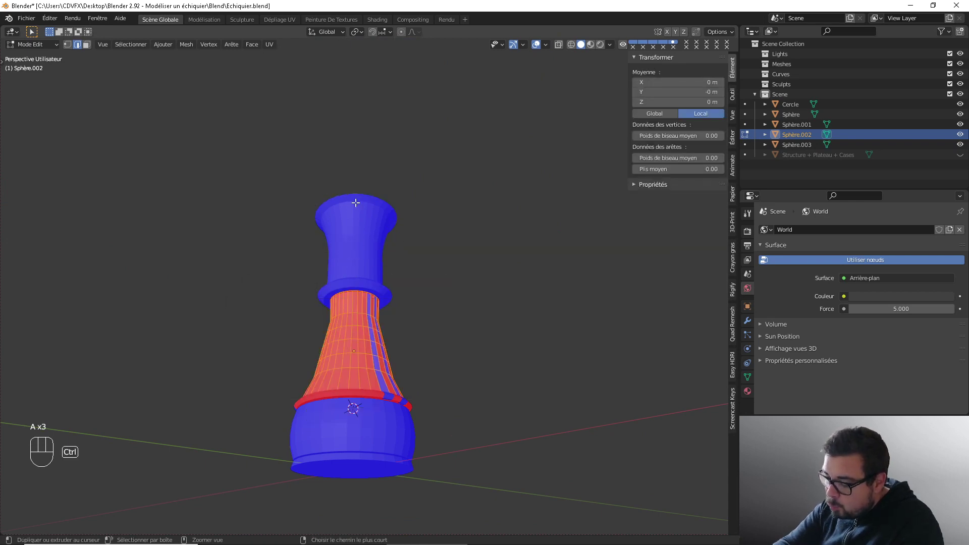
key("ctrl+n")
key("KP_Divide")
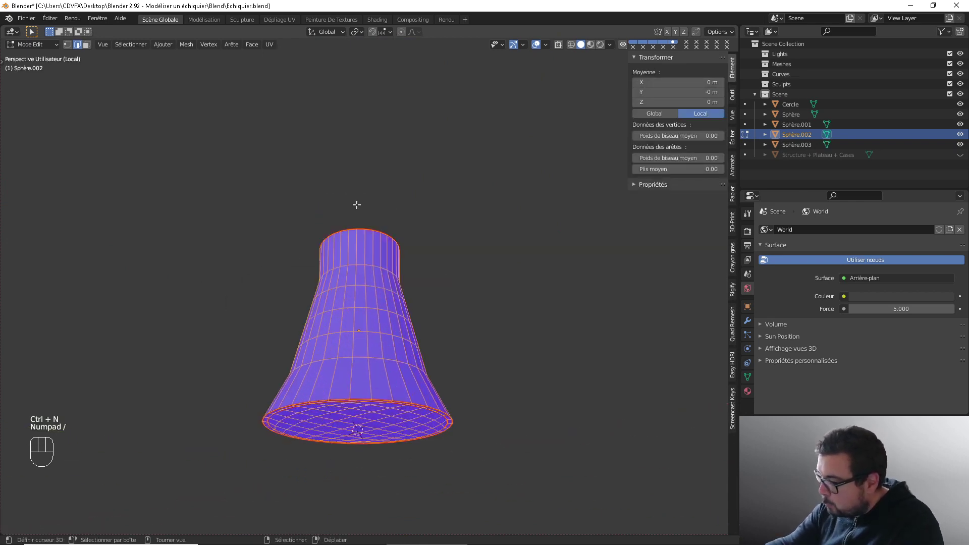
middle_click_drag(381, 313, 437, 406)
key("KP_Divide")
key("Tab")
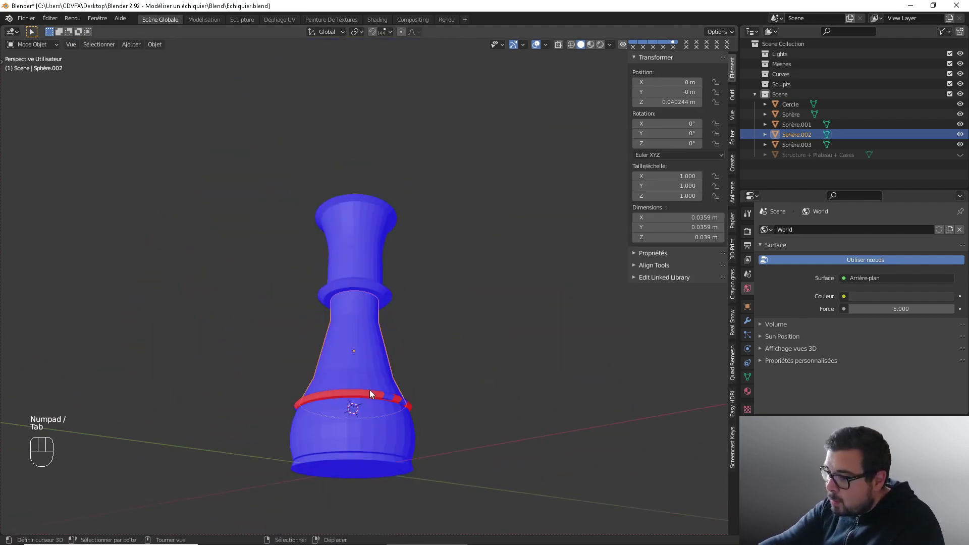
Step: Isolate the thin ring between the base and the conical body, recalculate all its normals outward, and return to the full piece
left_click(366, 393)
key("KP_Divide")
key("Tab")
key("a")
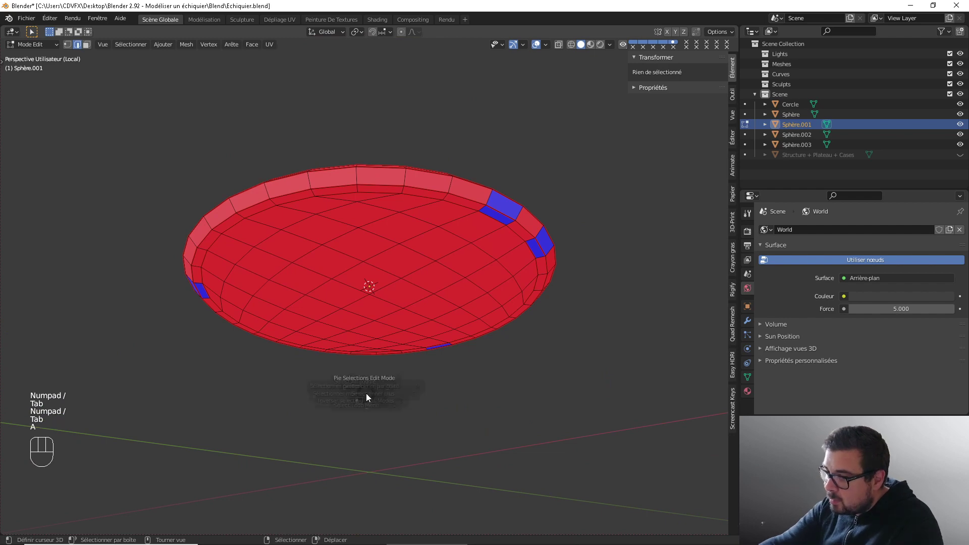
left_click(362, 327)
key("ctrl+n")
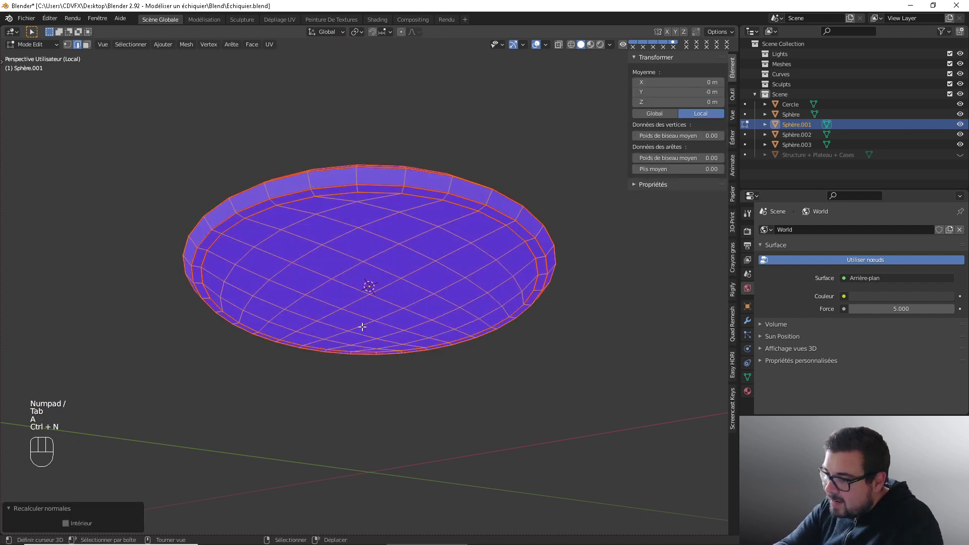
key("Tab")
middle_click_drag(373, 308, 425, 354)
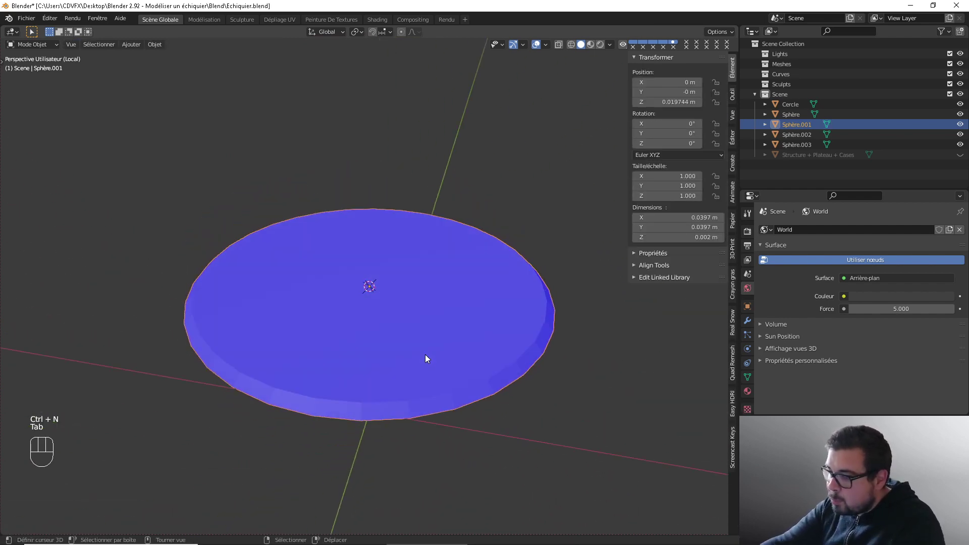
key("KP_Divide")
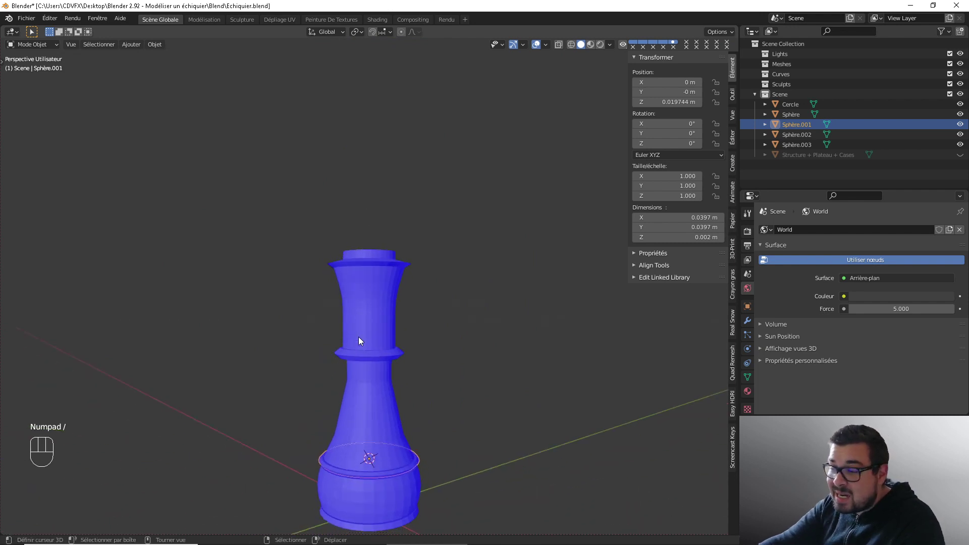
Step: Open the head mesh for editing in front view and turn off the face orientation overlay
left_click(352, 314)
key("KP_Divide")
key("KP_Divide")
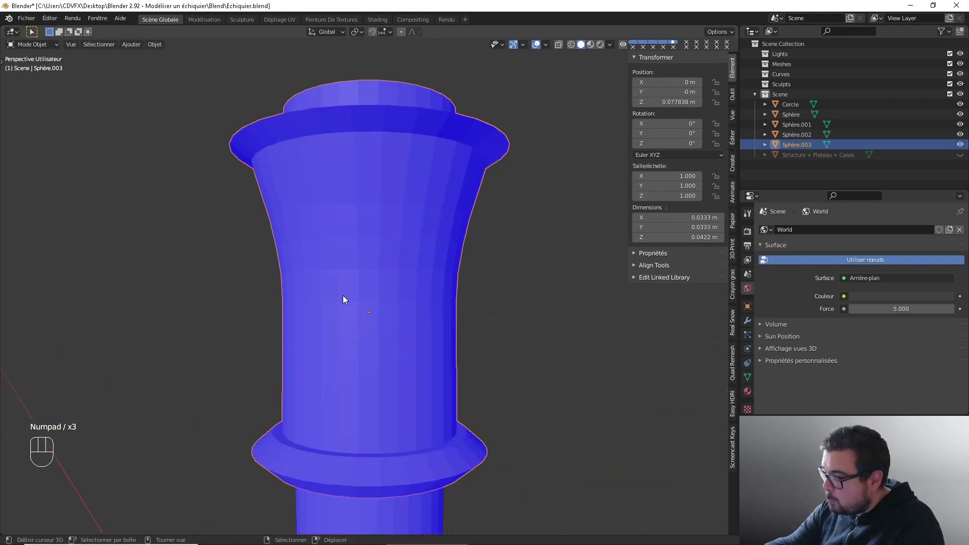
key("KP_1")
middle_click_drag(343, 295, 382, 316, "shift")
right_click(381, 316)
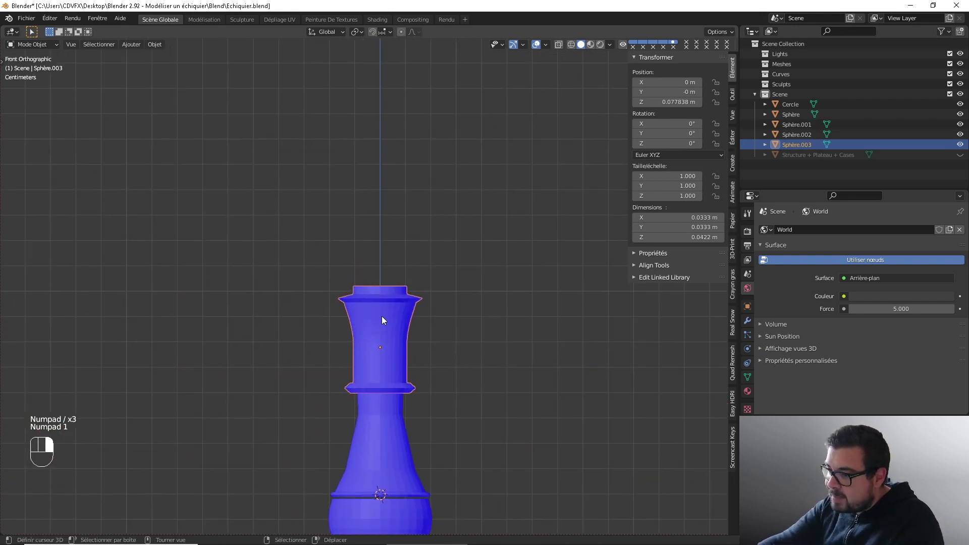
key("Tab")
scroll(381, 312, "up", 5)
right_click(386, 318)
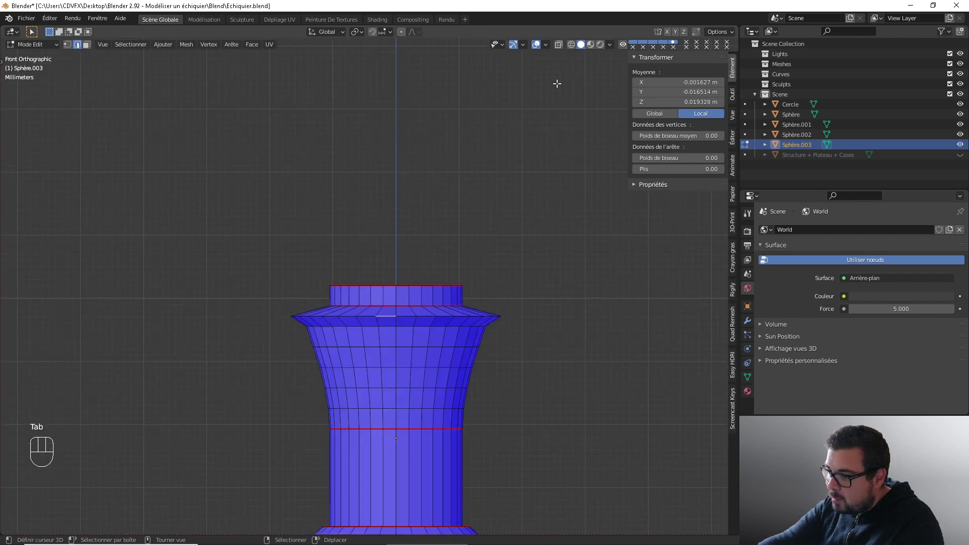
left_click(611, 46)
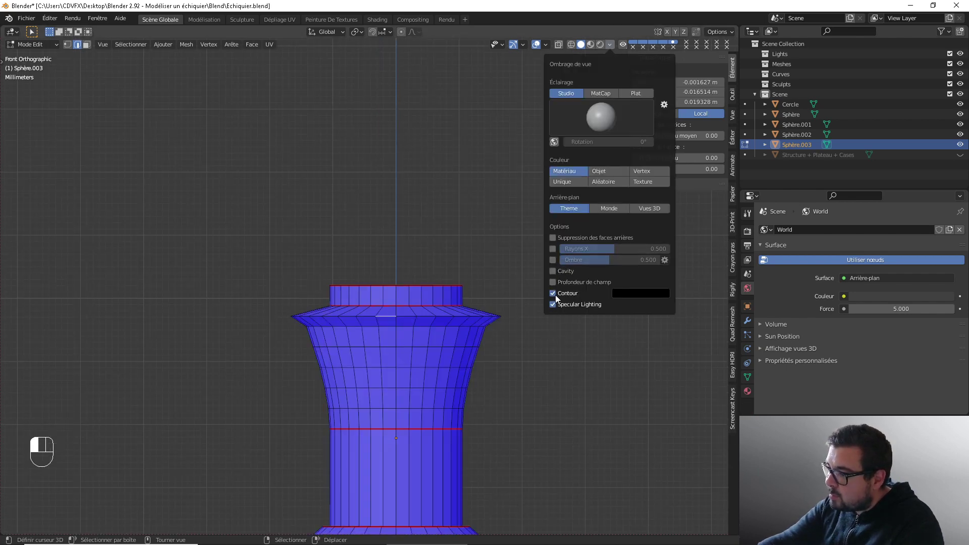
left_click(546, 45)
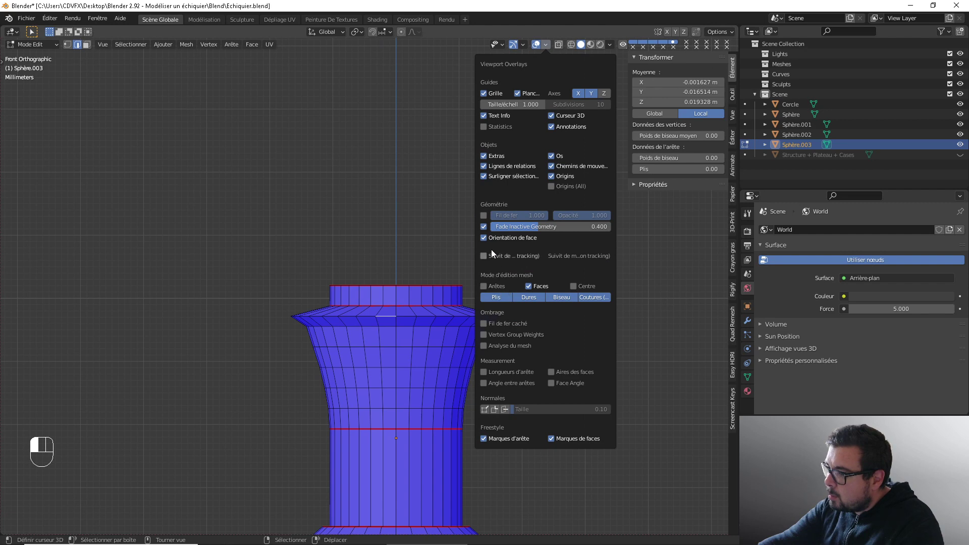
left_click(485, 238)
Step: Bevel the head's widest rim edge loop with 3 segments and a width of about 0.00234 m
right_click(403, 315, "alt+shift")
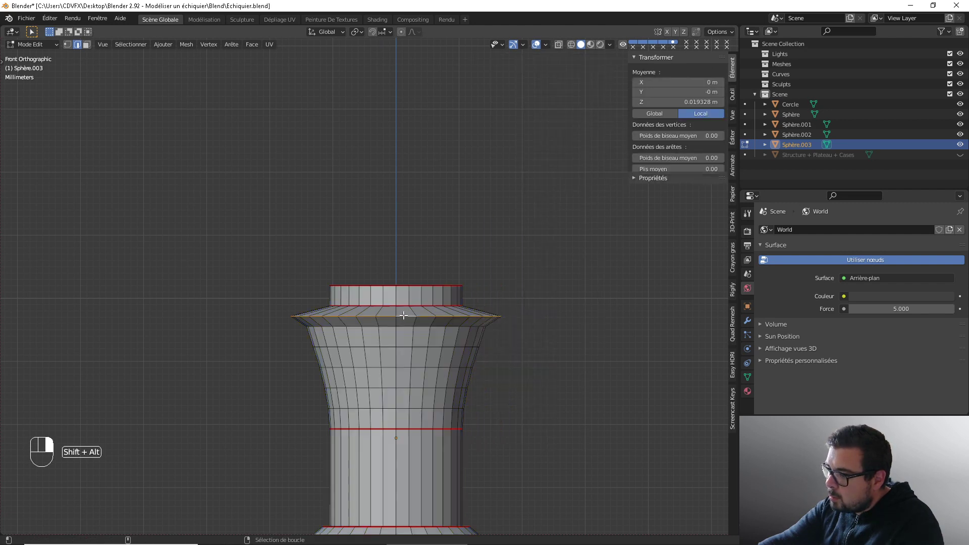
key("ctrl+b")
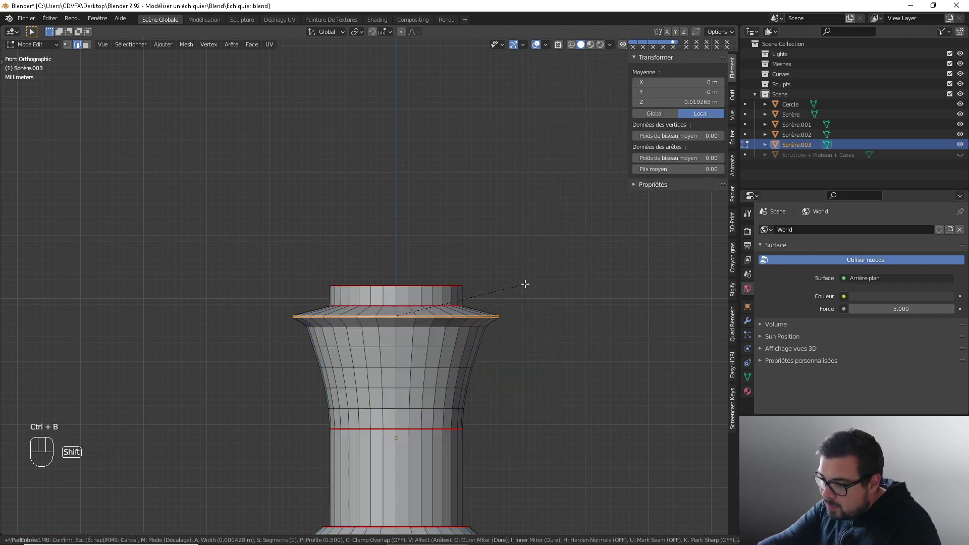
scroll(588, 279, "up", 1, "shift")
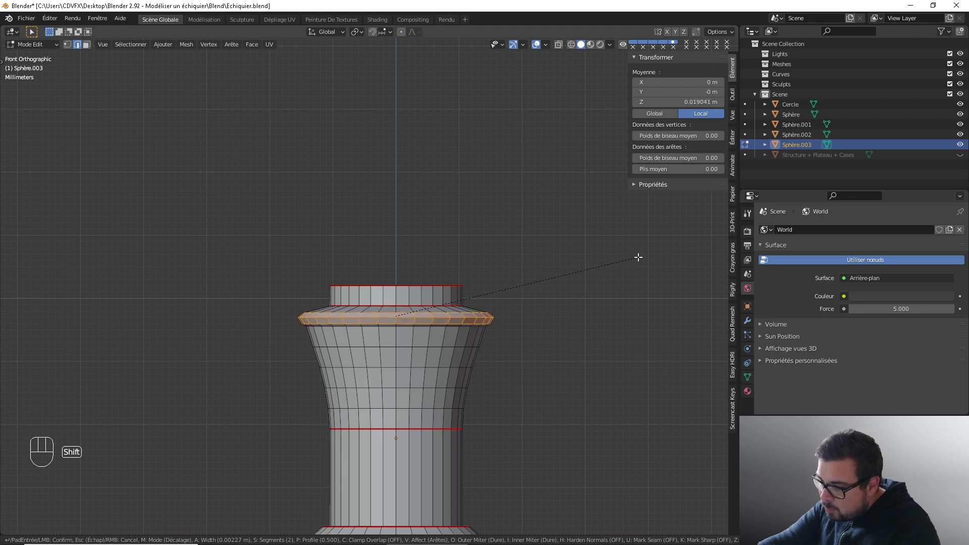
scroll(640, 257, "up", 1, "shift")
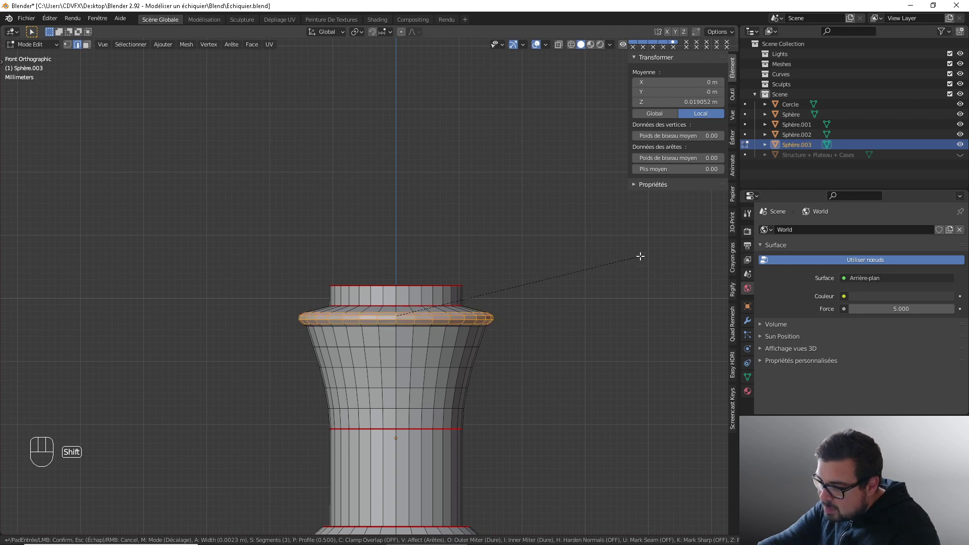
left_click(642, 256)
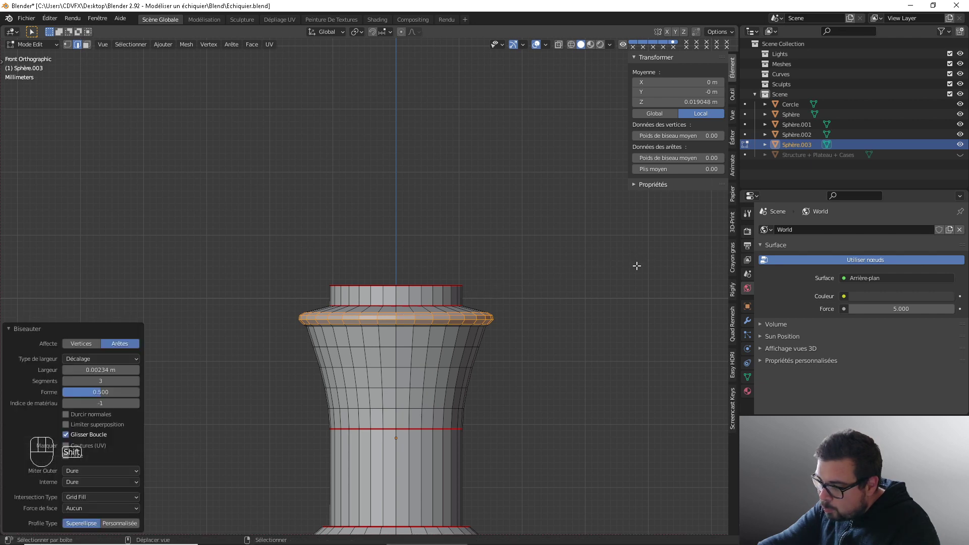
Step: Raise the bevelled rim about 0.000274 m along the global Z axis and return to Object Mode
middle_click_drag(636, 266, 505, 277)
scroll(505, 277, "up", 1)
key("g")
key("z")
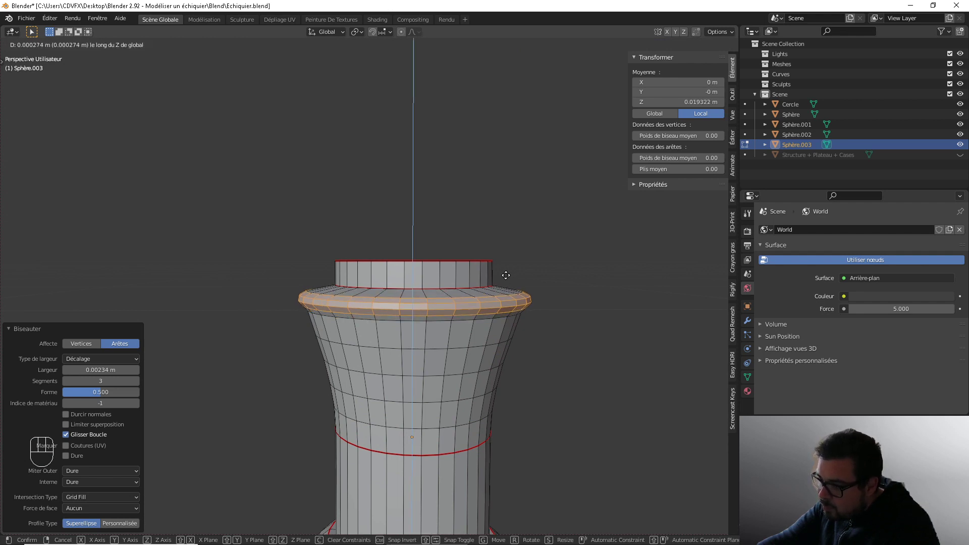
left_click(506, 275)
middle_click_drag(516, 313, 519, 296)
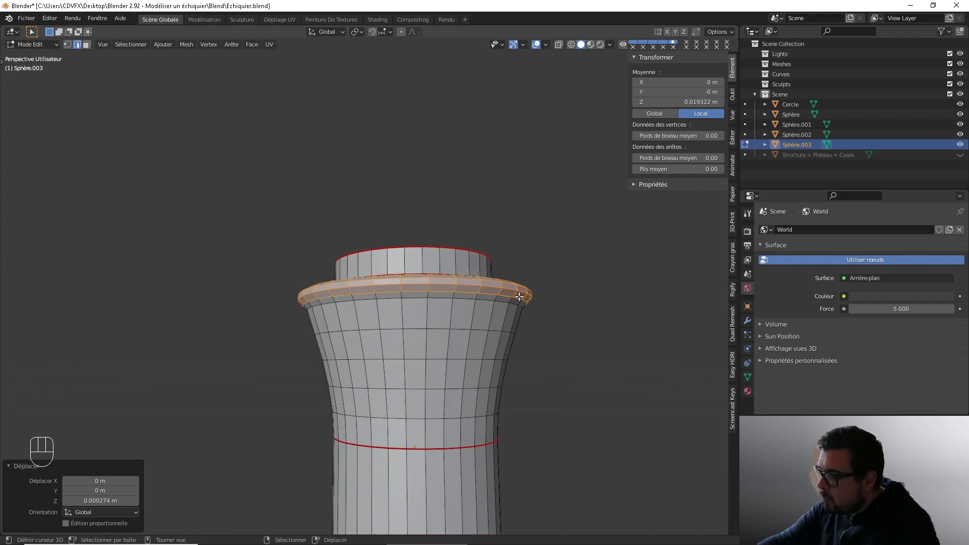
key("KP_1")
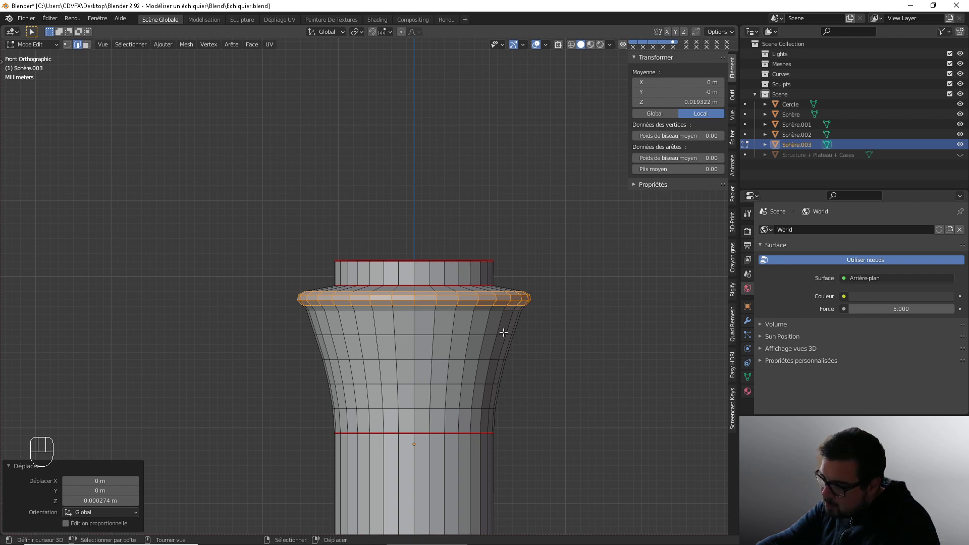
key("Tab")
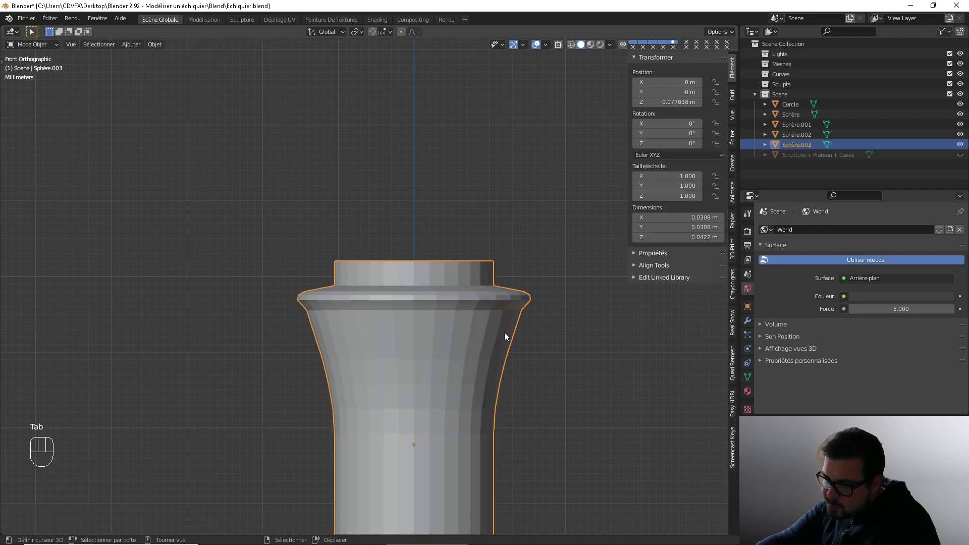
scroll(505, 335, "down", 5)
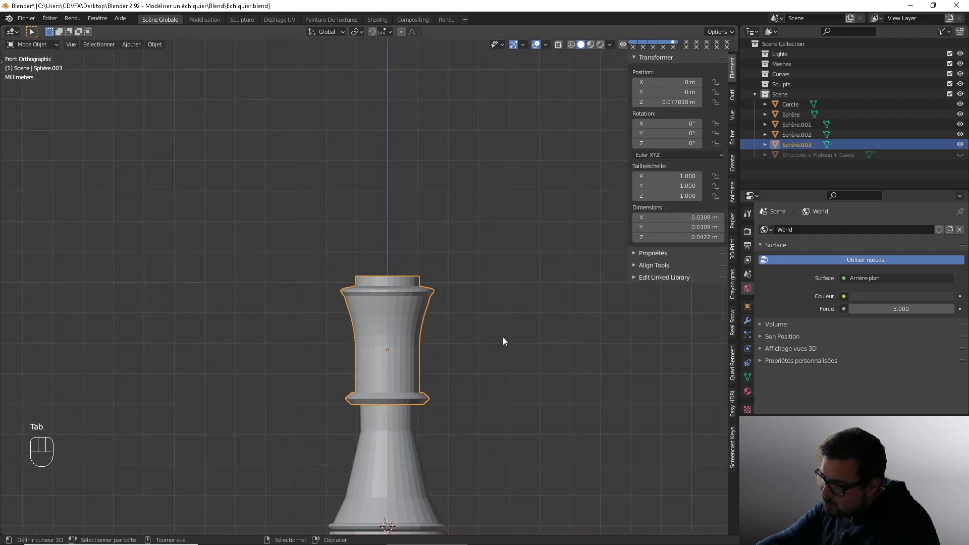
middle_click_drag(409, 342, 438, 323, "shift")
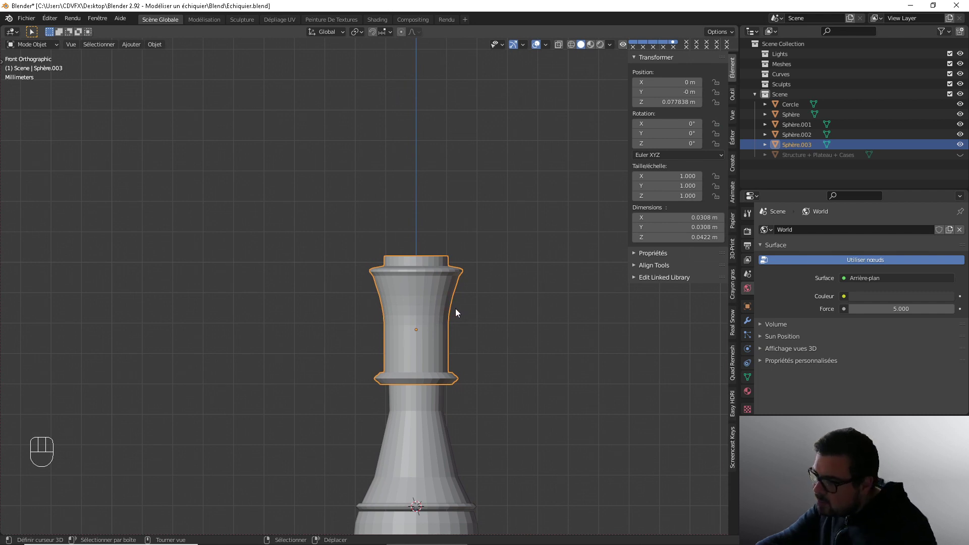
middle_click_drag(405, 290, 415, 310, "shift")
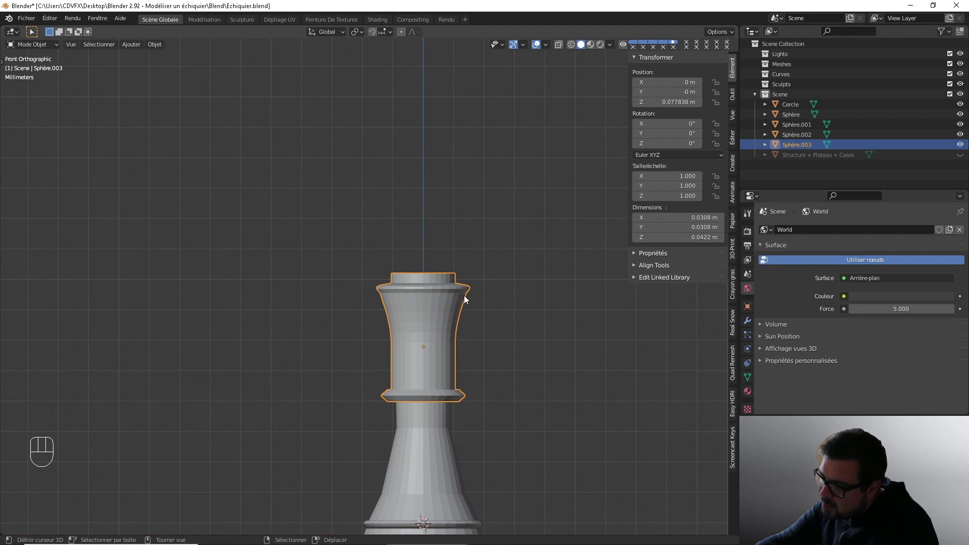
Step: Reopen the head mesh for editing and undo the rim's raise and bevel, restoring the single sharp edge loop
key("Tab")
scroll(436, 301, "up", 2)
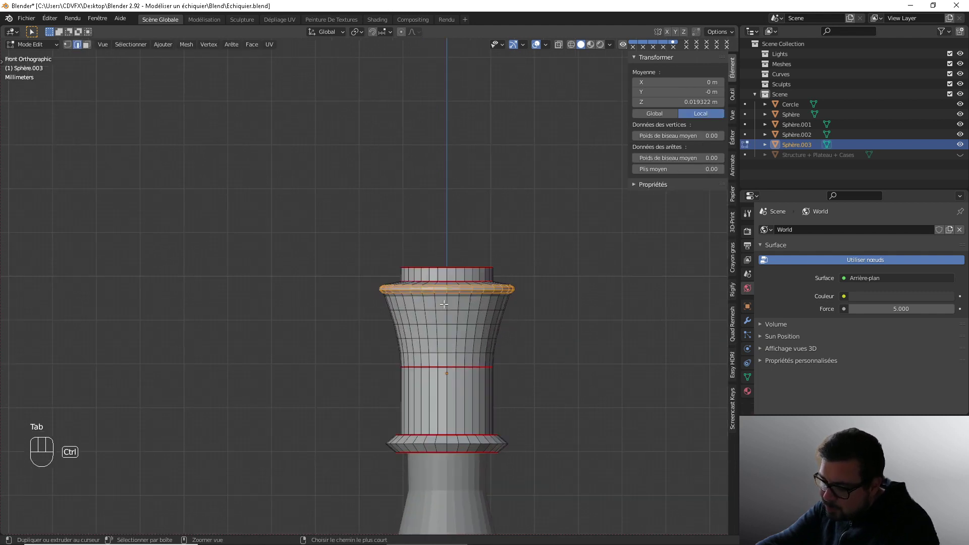
key("ctrl+z")
key("ctrl+z")
key("ctrl+z")
key("ctrl+z")
key("ctrl+z")
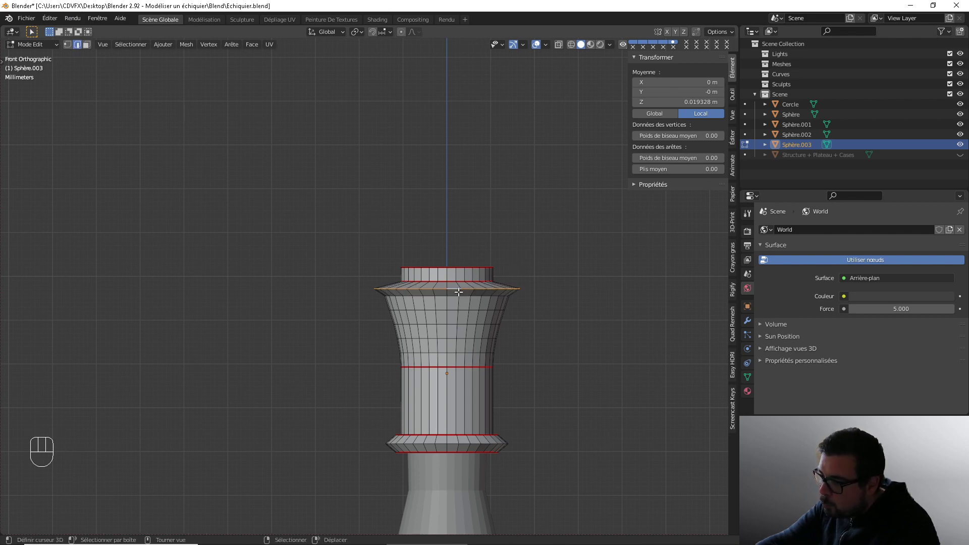
Step: Select the five horizontal edge loops of the flare between the neck's sharp edge and the wide rim, and dissolve them
right_click(461, 353)
right_click(461, 353, "alt+shift")
right_click(461, 353, "alt+shift")
right_click(462, 339, "alt+shift")
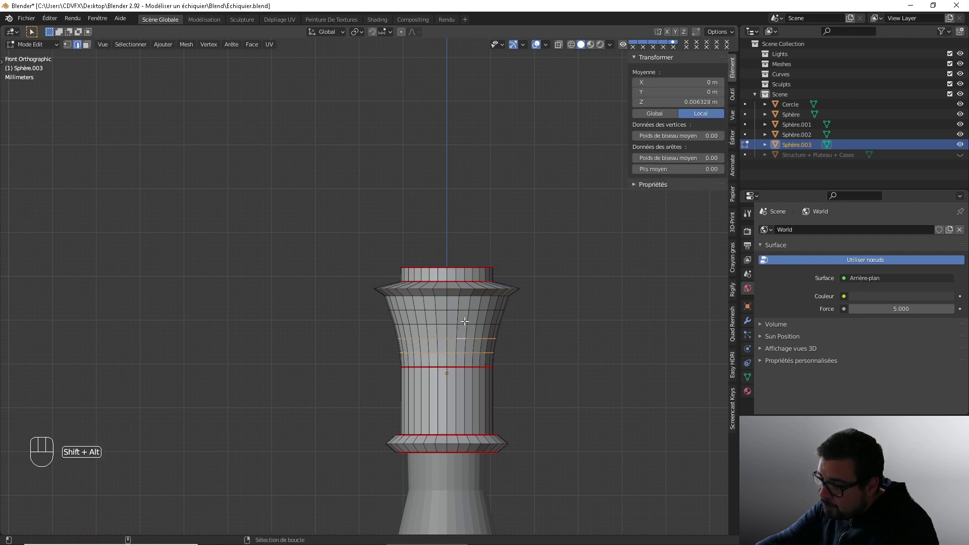
right_click(465, 323, "alt+shift")
right_click(465, 310, "alt+shift")
right_click(465, 296, "alt+shift")
key("x")
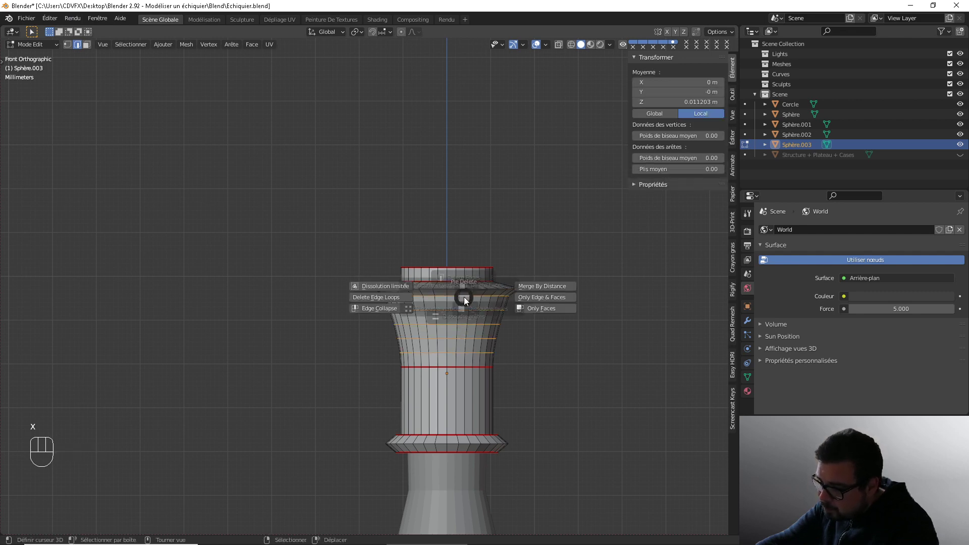
left_click(462, 347)
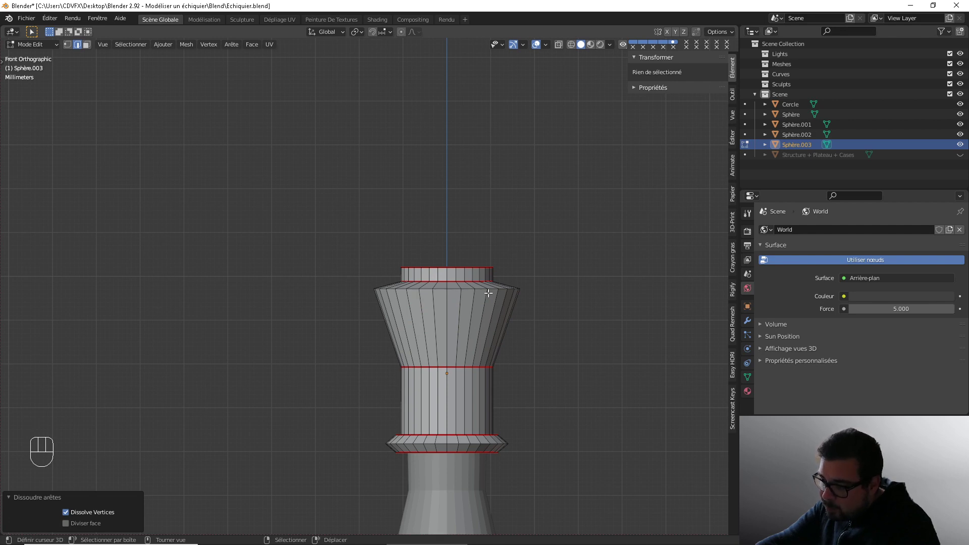
Step: Bevel the head's widest rim edge loop with 3 segments and a width of about 0.00333 m
right_click(491, 290, "alt+shift")
key("ctrl+b")
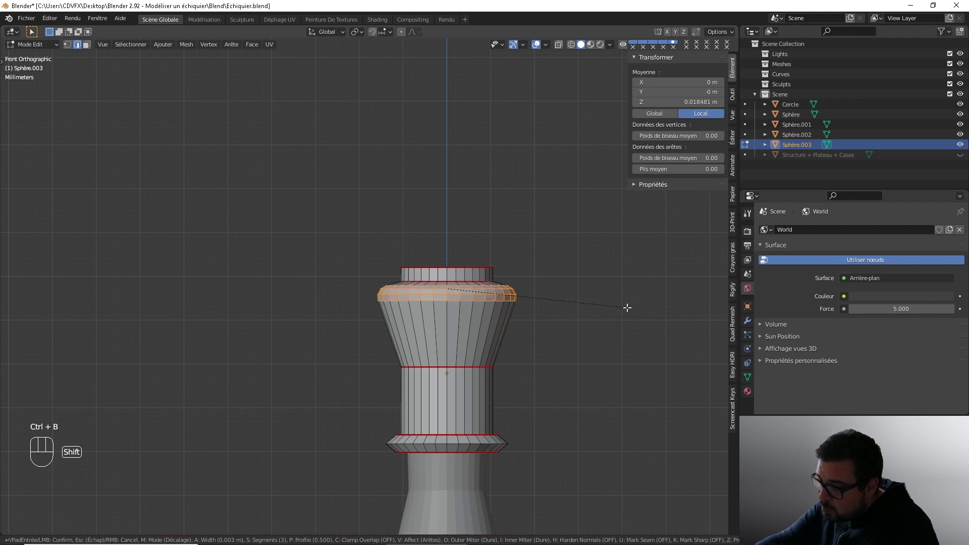
left_click(640, 307)
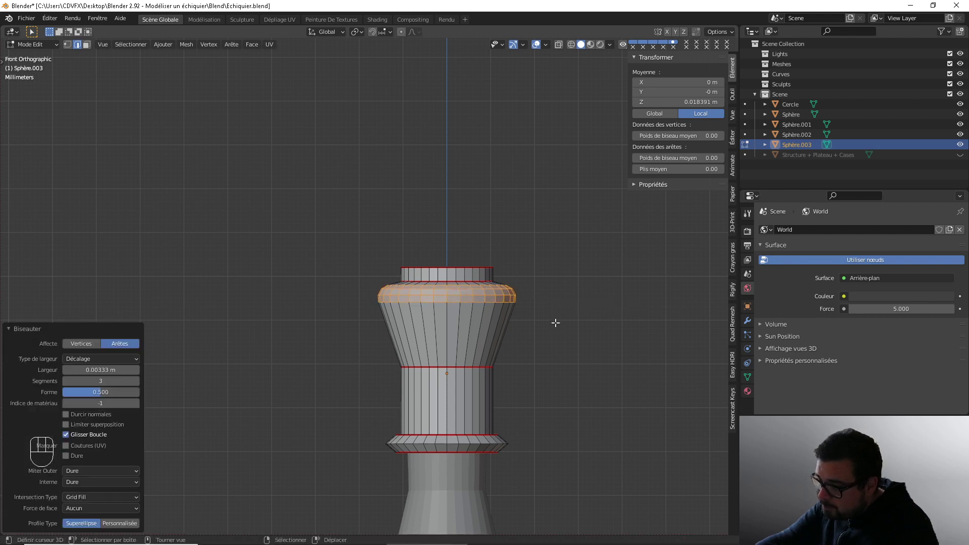
Step: Add three evenly spaced edge loops to the flare below the bevelled rim, scale them to about 0.936, and return to Object Mode
key("ctrl+r")
scroll(483, 333, "up", 2)
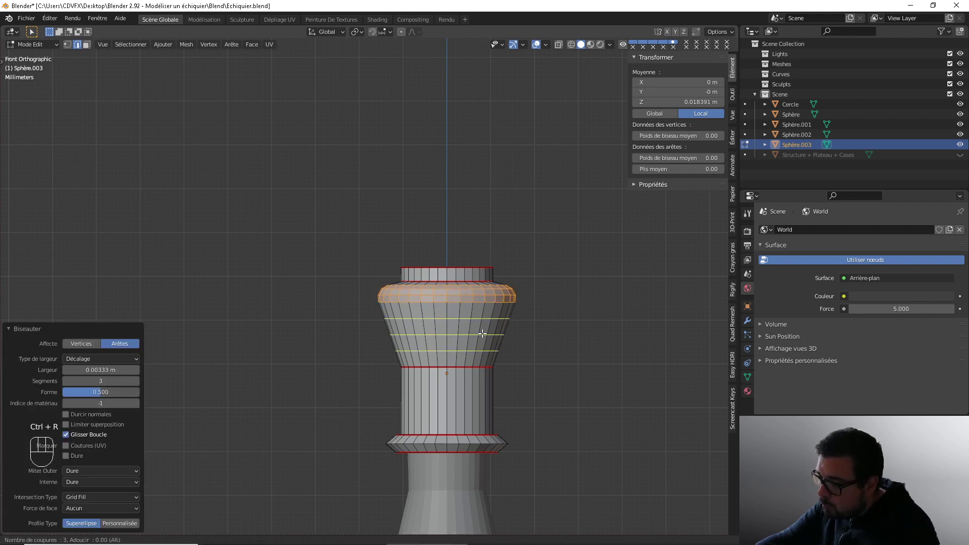
left_click(485, 333)
right_click(509, 332)
key("s")
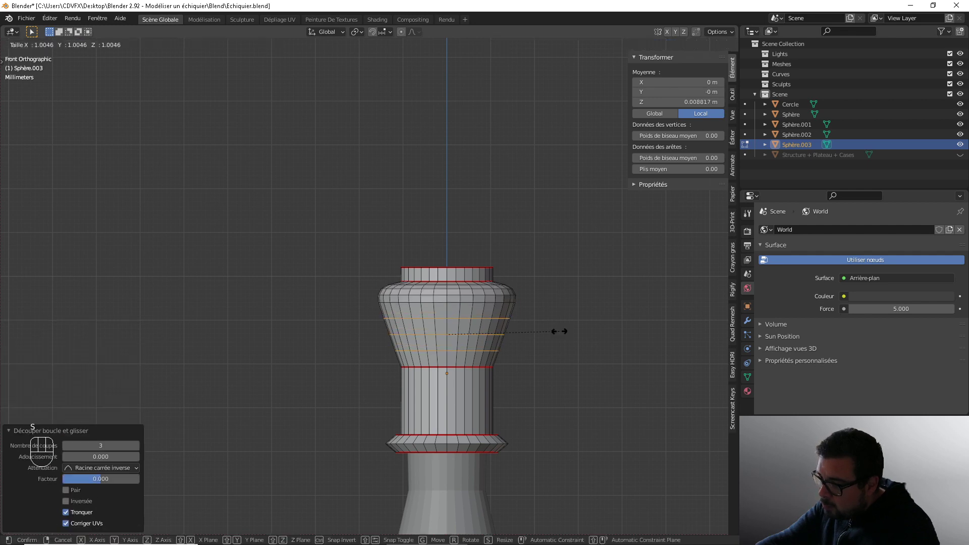
right_click(555, 331)
key("s")
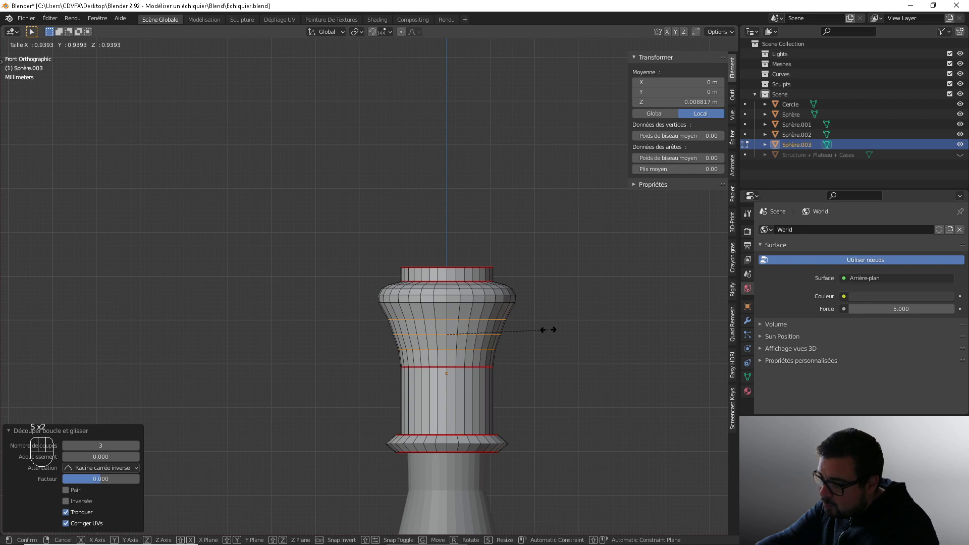
left_click(545, 330)
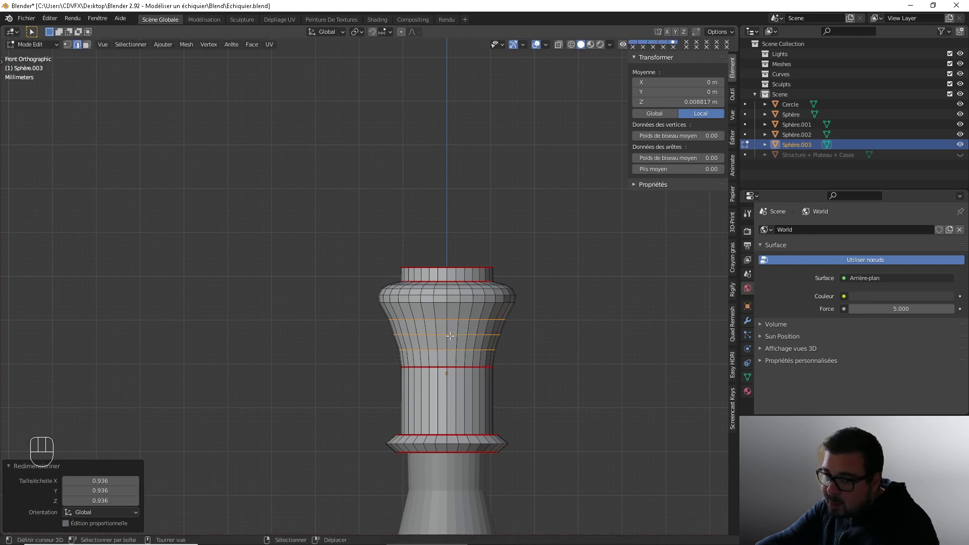
key("Tab")
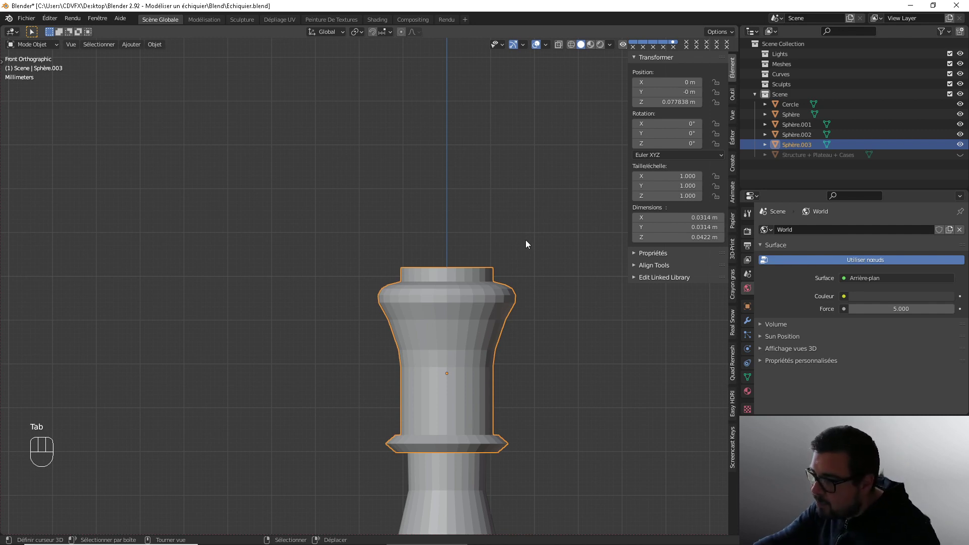
Step: Compare the head with the chess piece reference image, apply its rotation and scale, and set its origin to geometry
middle_click_drag(464, 197, 471, 235, "shift")
scroll(471, 235, "up", 1)
right_click_drag(0, 120, 192, 125)
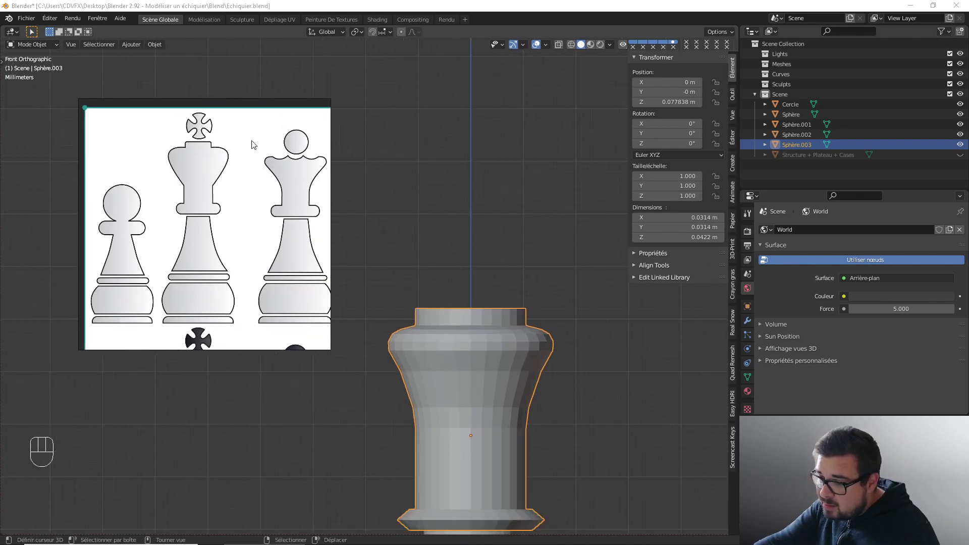
right_click_drag(252, 141, 0, 198)
middle_click_drag(550, 242, 541, 262)
key("KP_1")
key("q")
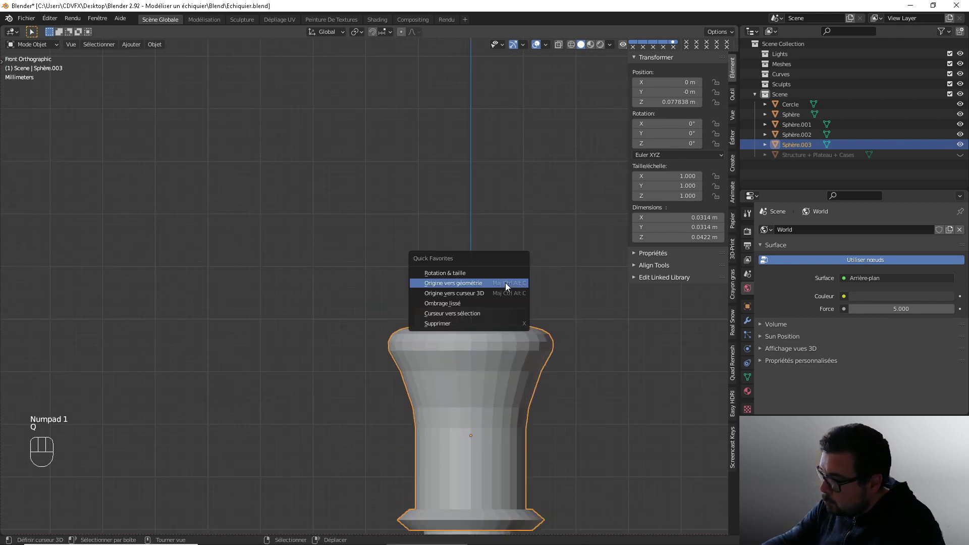
left_click(459, 275)
key("q")
left_click(429, 286)
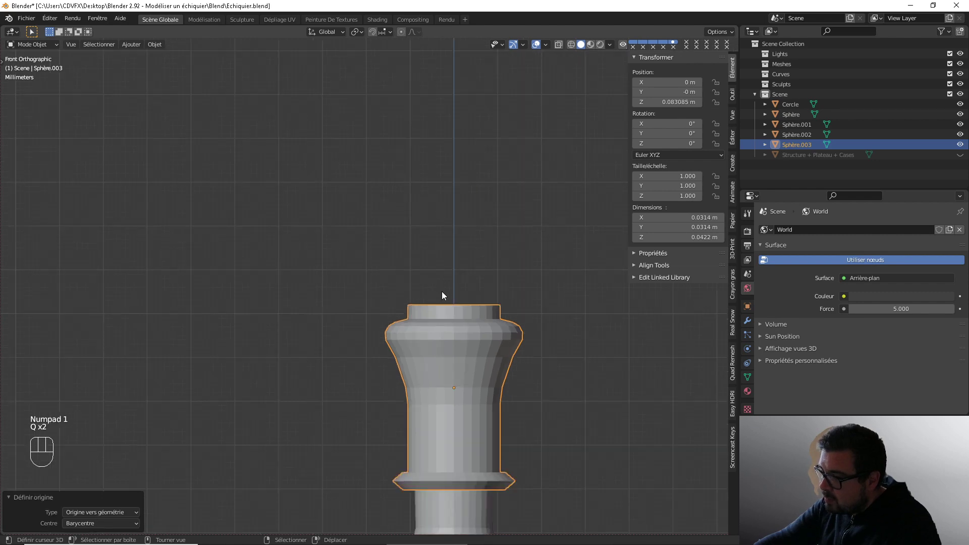
Step: Snap the 3D cursor to the selected head in front view and add a cube mesh there
middle_click_drag(443, 297, 499, 317)
key("KP_1")
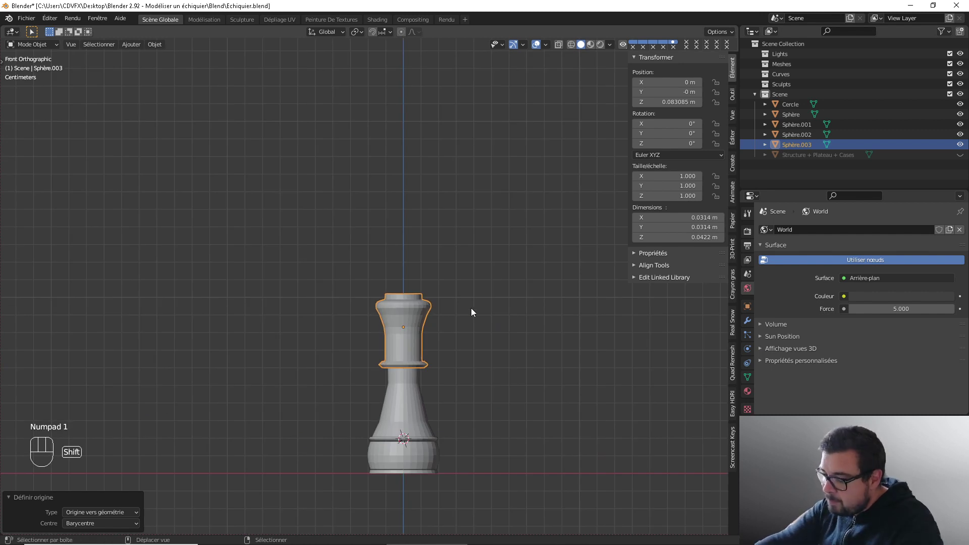
key("shift+s")
left_click(438, 307)
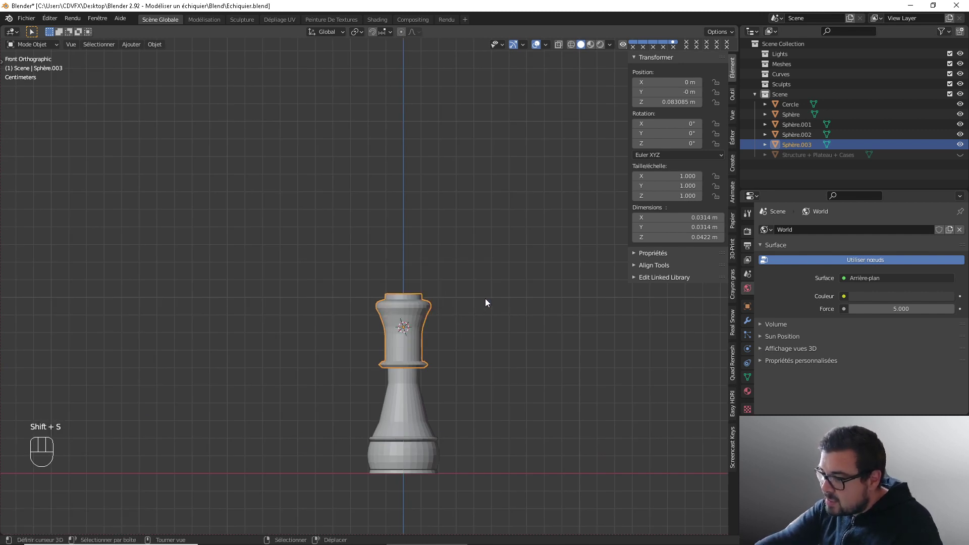
scroll(471, 338, "up", 5)
key("shift+a")
mouse_move(469, 329)
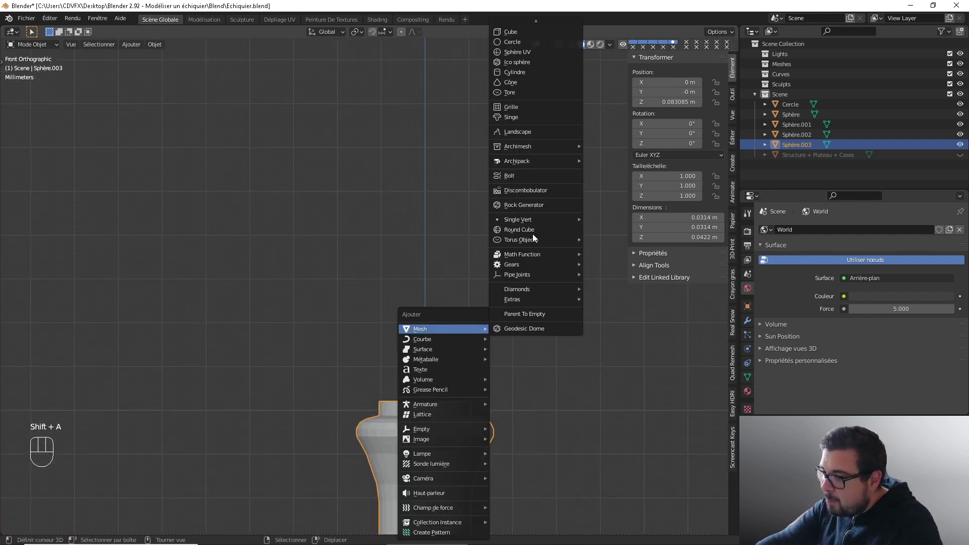
left_click(522, 36)
Step: Scale the cube down uniformly in several passes to about 0.00625 m per side
scroll(568, 392, "down", 5)
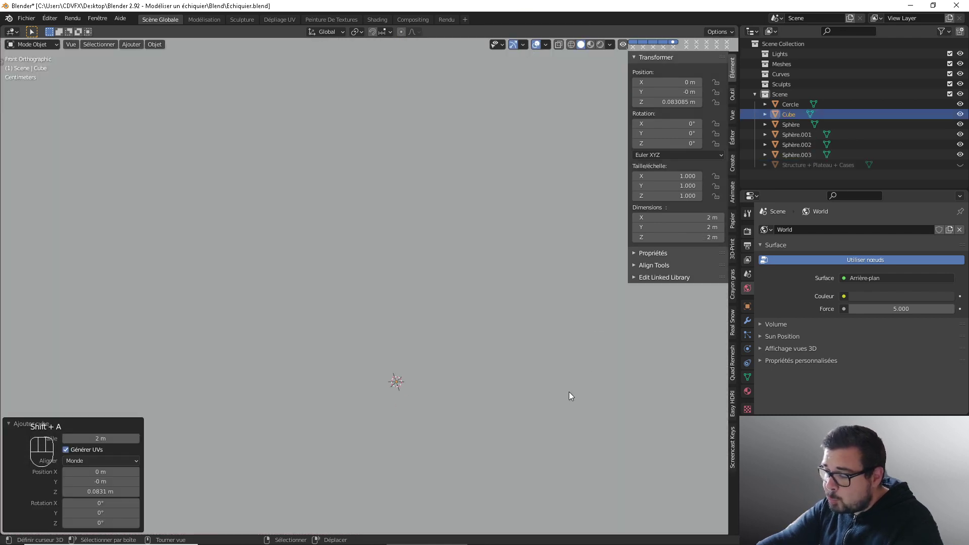
key("s")
left_click(395, 319)
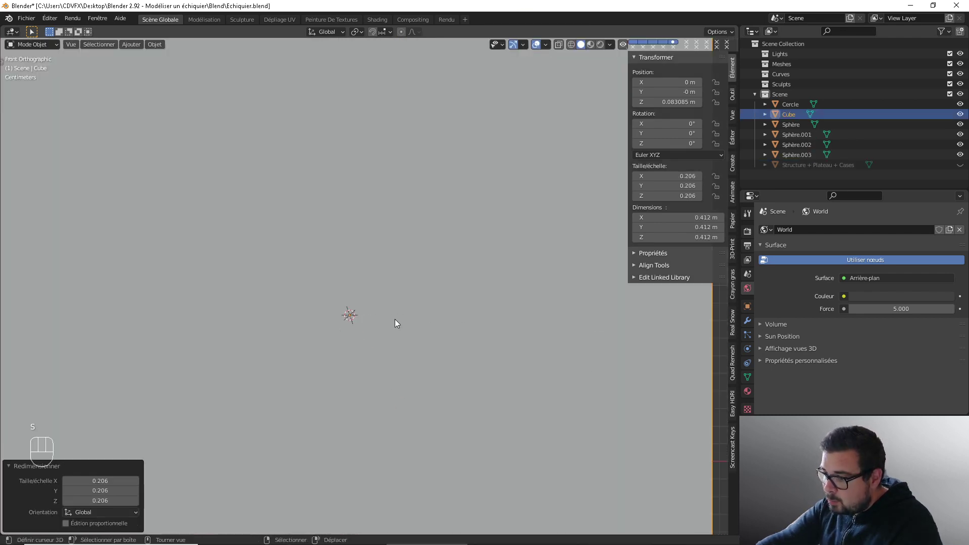
key("s")
left_click(433, 338)
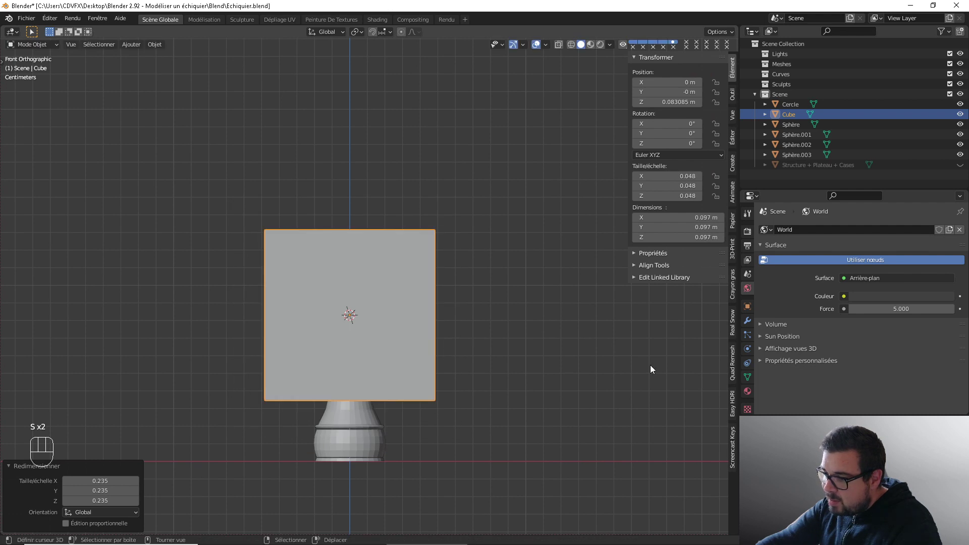
key("s")
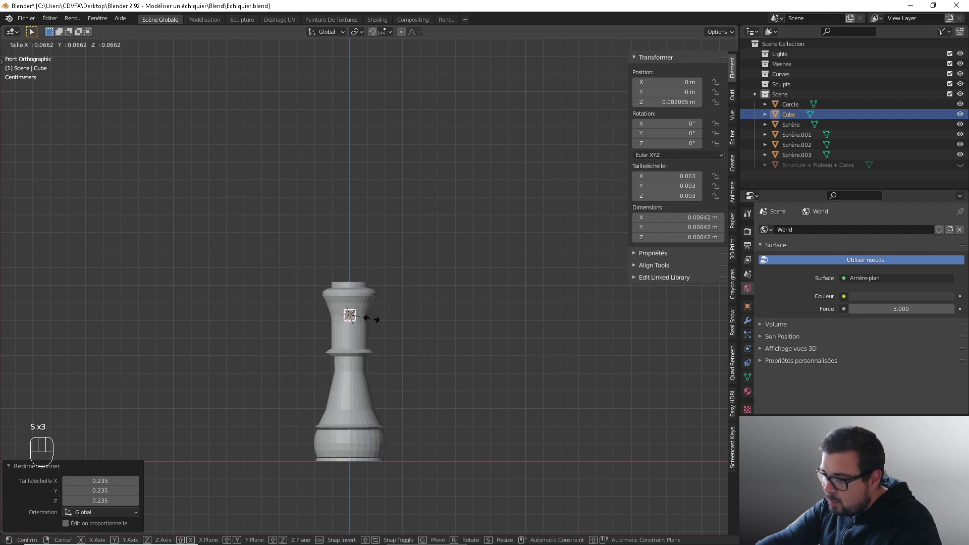
left_click(371, 319)
Step: Move the cube up about 0.0316 m along the global Z axis, above the head's top disc
scroll(411, 364, "up", 2)
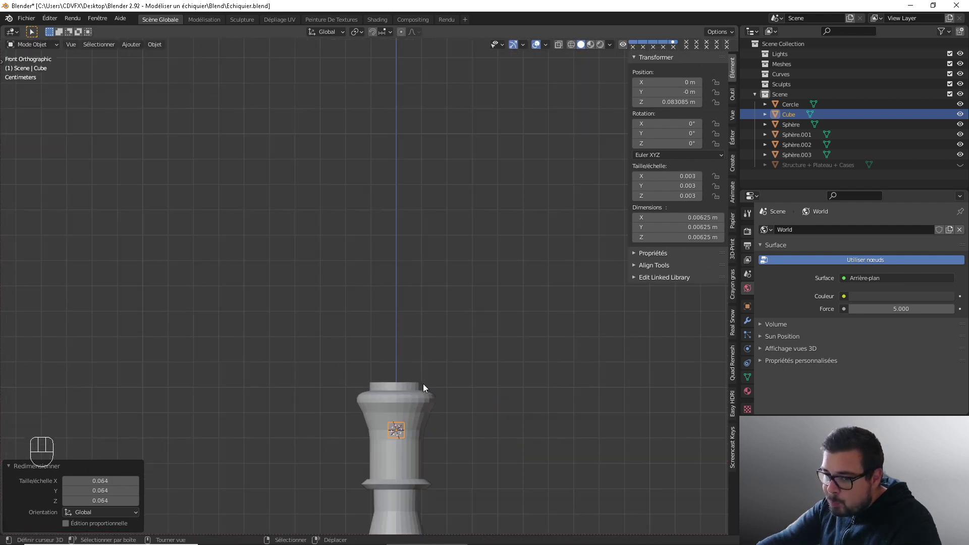
key("g")
key("z")
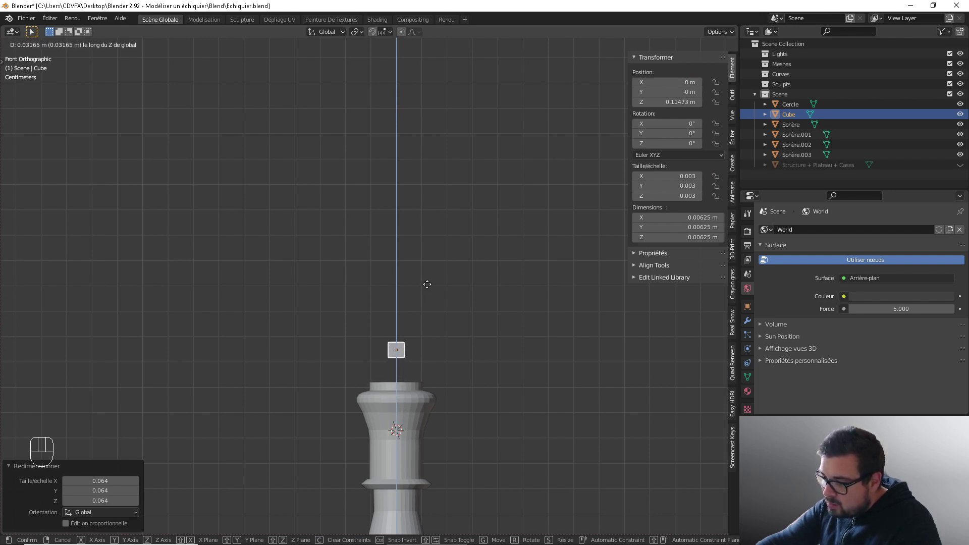
left_click(427, 284)
scroll(465, 296, "down", 1)
scroll(469, 302, "up", 2)
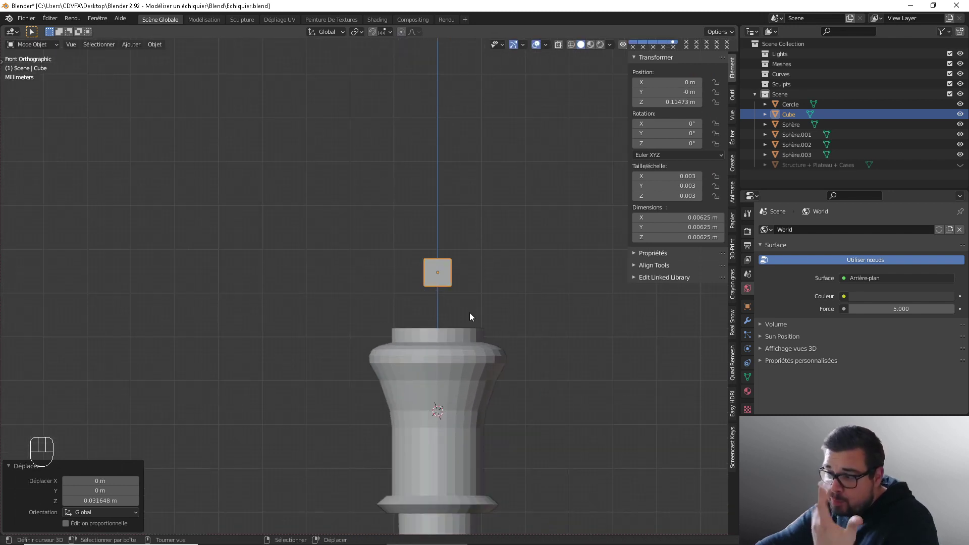
Step: Scale the cube down by a factor of about 0.689, to roughly 0.0043 m per side
scroll(469, 316, "up", 3)
scroll(475, 312, "down", 3)
middle_click_drag(505, 293, 503, 343)
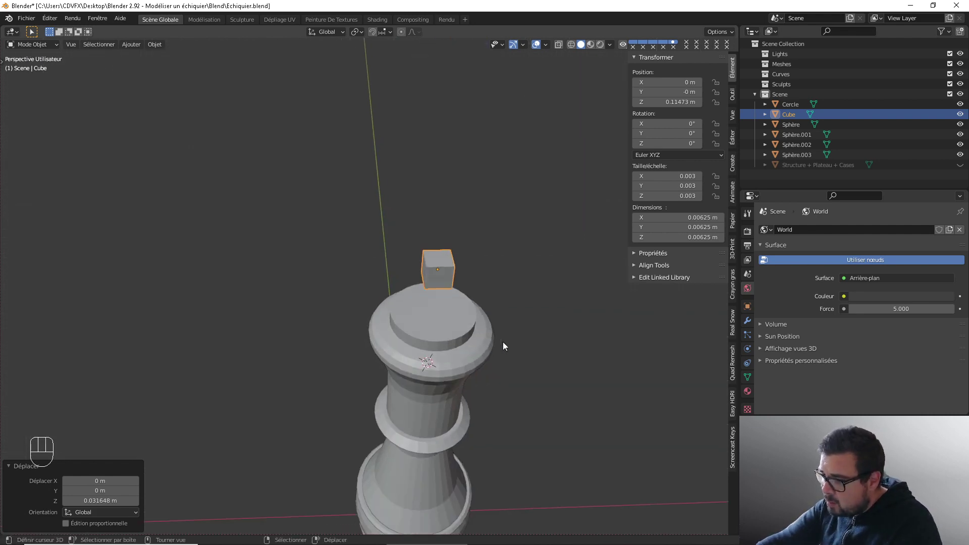
key("s")
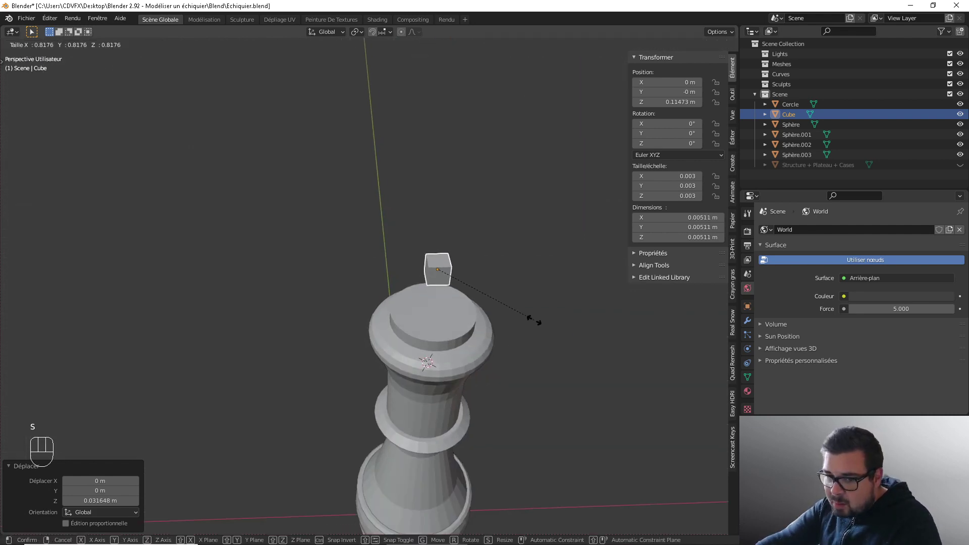
left_click(519, 315)
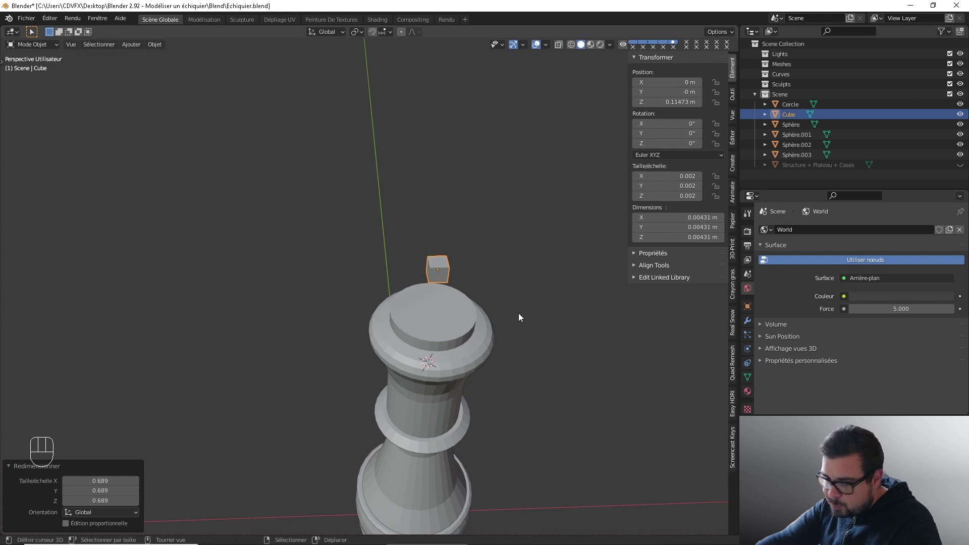
Step: Apply the cube's rotation and scale in front view and set its origin to geometry
key("KP_1")
middle_click_drag(502, 306, 458, 310, "shift")
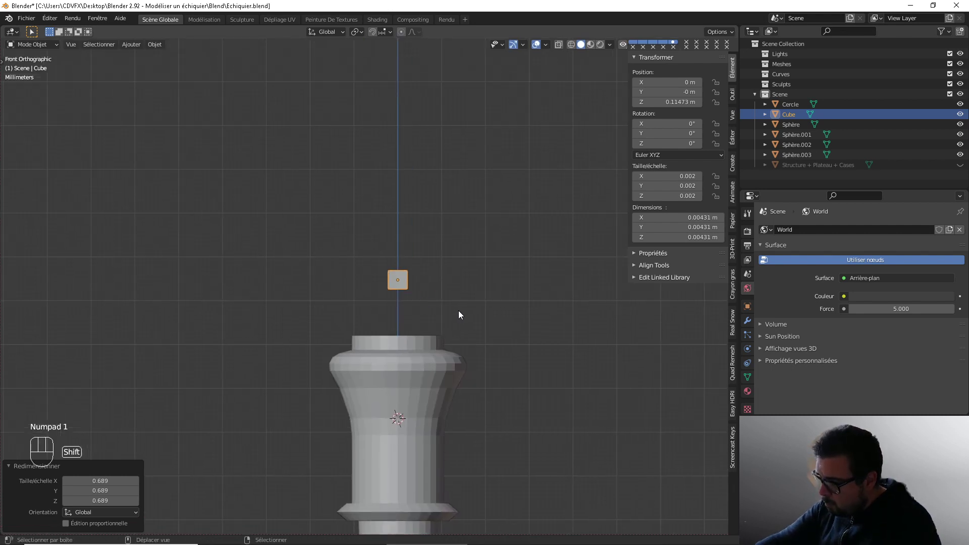
scroll(458, 310, "up", 3)
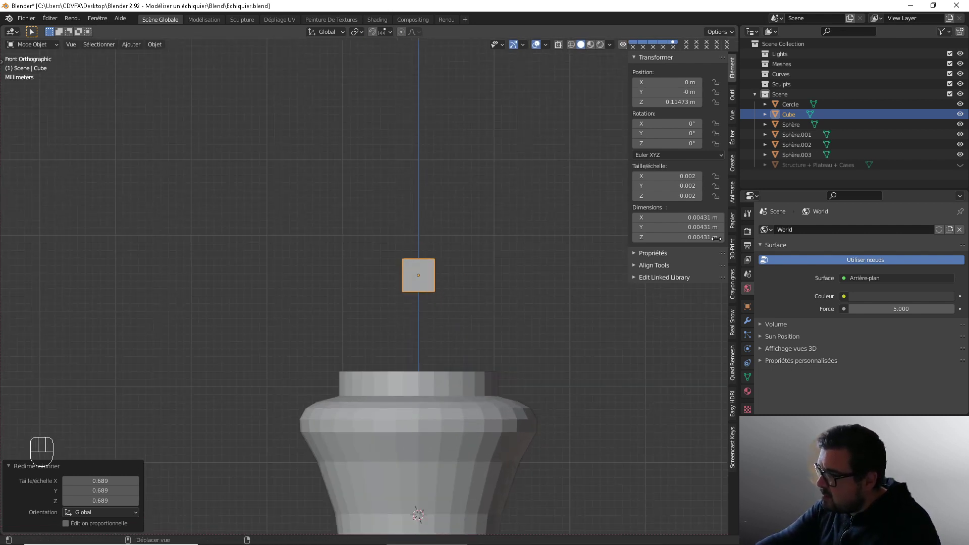
key("q")
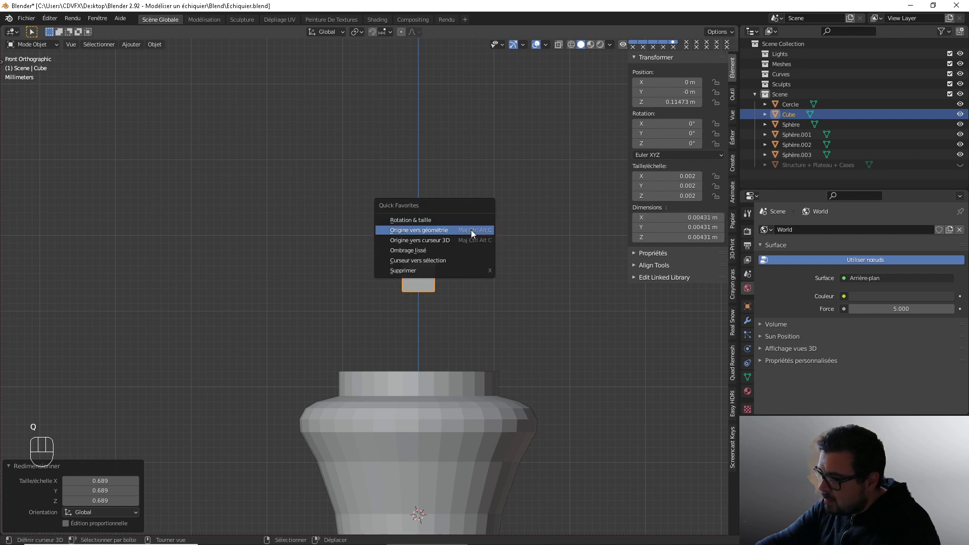
left_click(444, 218)
key("q")
left_click(405, 231)
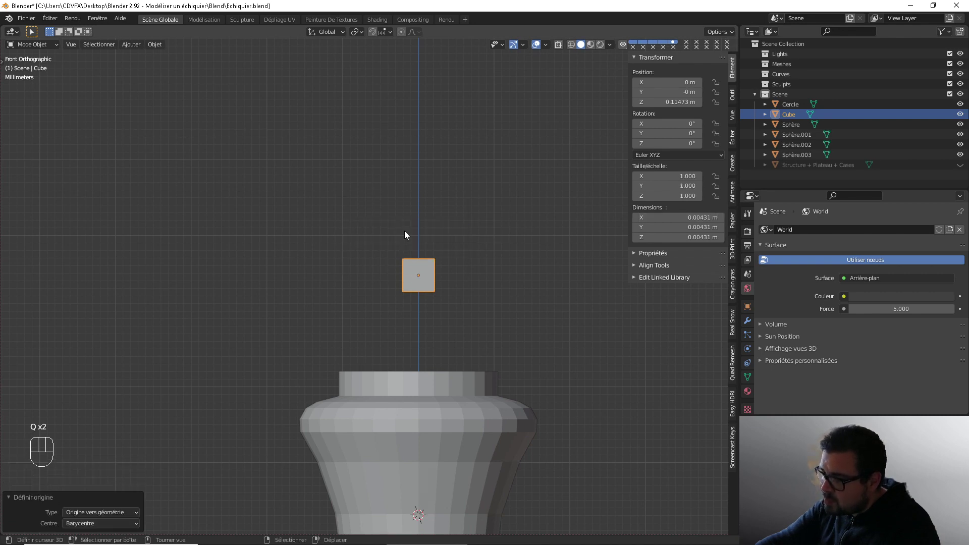
Step: Set the cube's X, Y and Z dimensions to 0.004 m each
left_click(702, 218)
type("0")
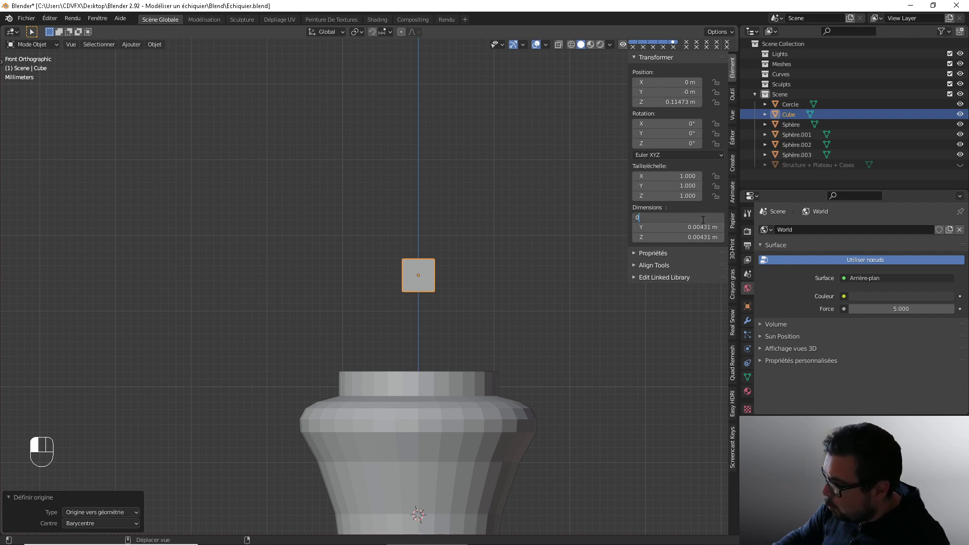
type(".004")
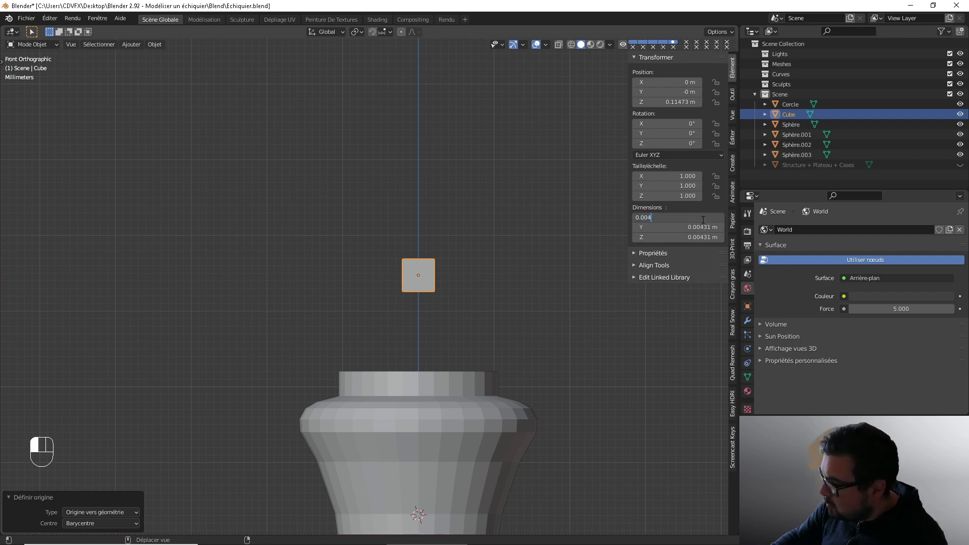
key("Return")
left_click(700, 227)
type("0")
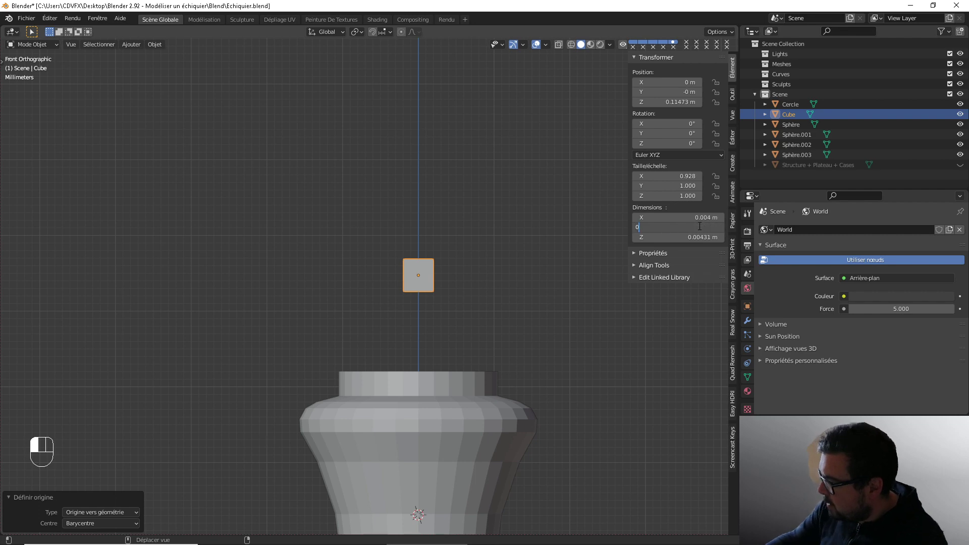
type(".004")
key("Return")
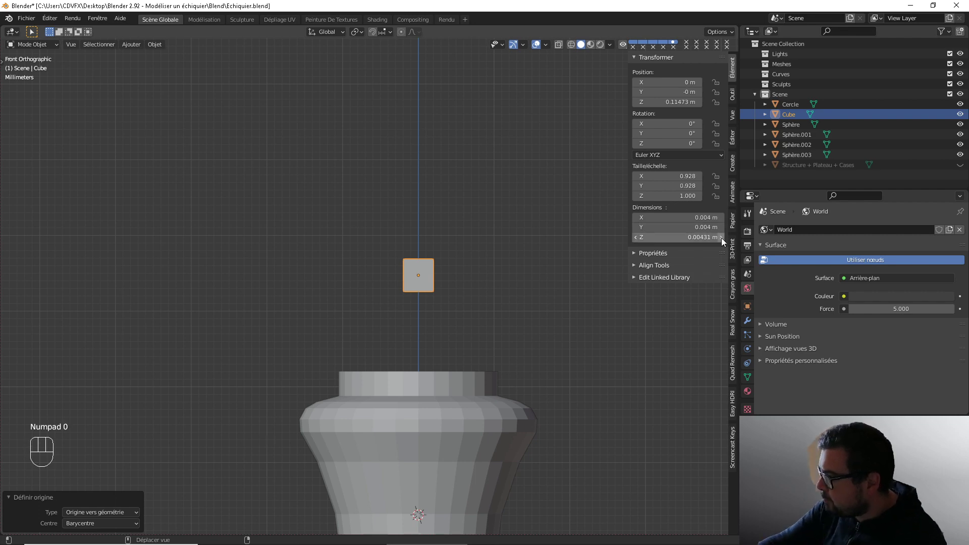
left_click(696, 239)
type("0.004")
key("Return")
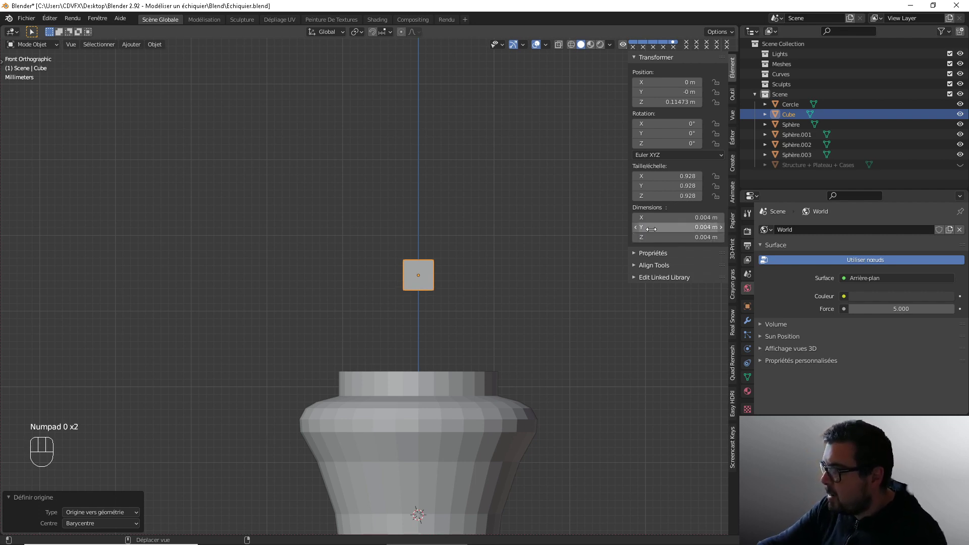
Step: Extrude the cube's top face 0.008 m up along the global Z axis in face editing
middle_click_drag(454, 252, 410, 284)
key("Tab")
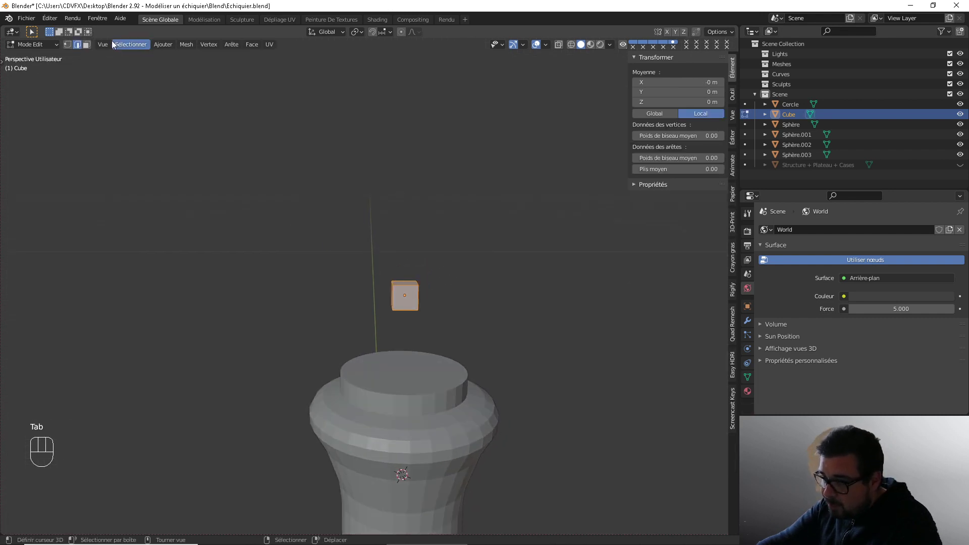
left_click(90, 45)
middle_click_drag(402, 223, 430, 256)
right_click(409, 279)
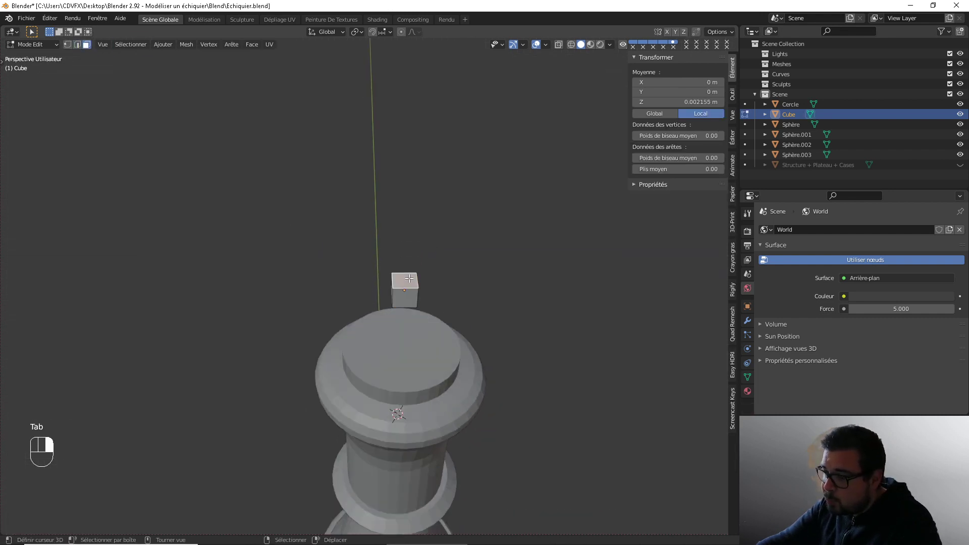
key("e")
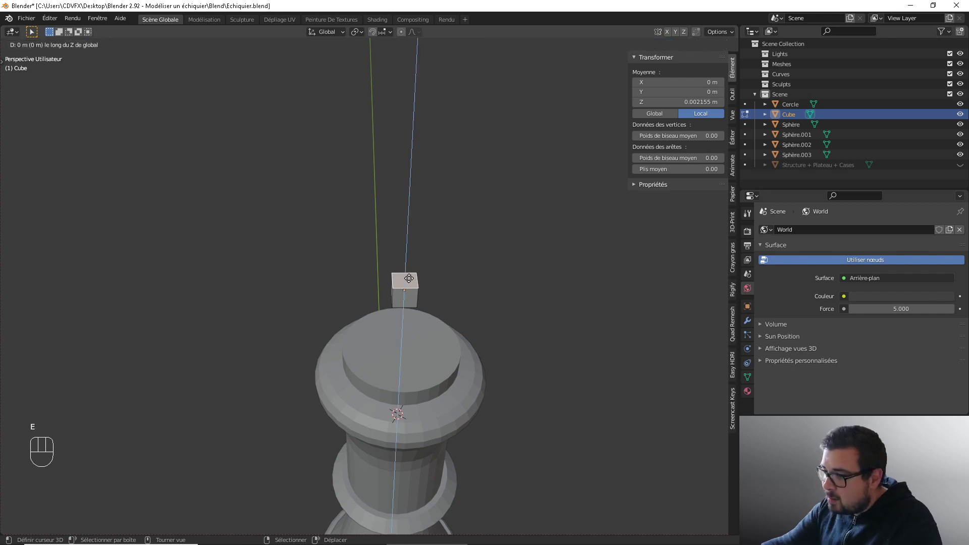
type("0.1")
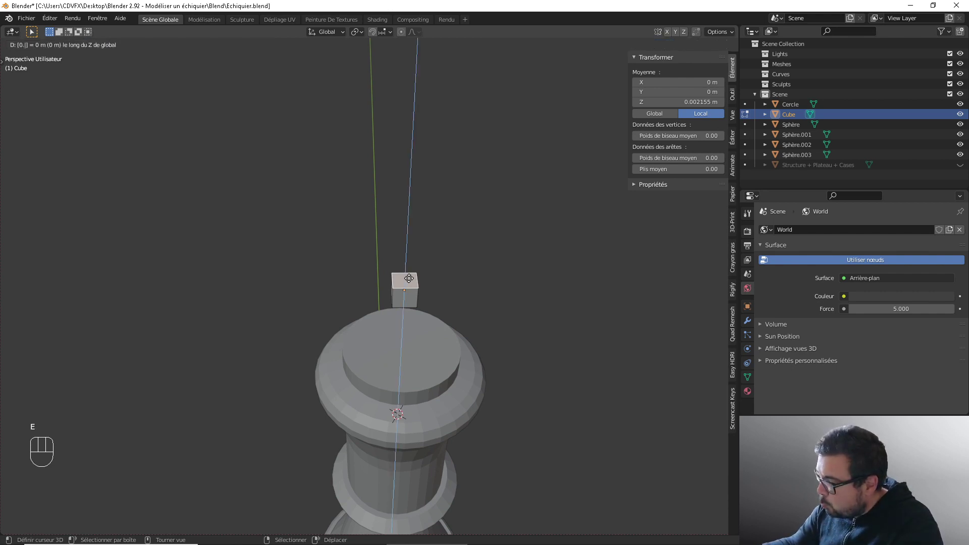
key("BackSpace")
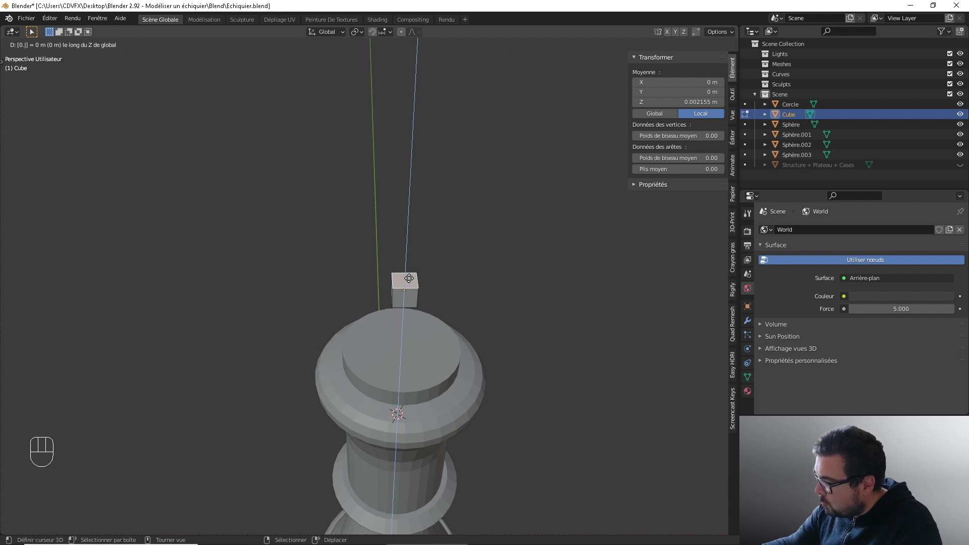
type("0.0")
key("BackSpace")
key("BackSpace")
key("BackSpace")
key("BackSpace")
key("BackSpace")
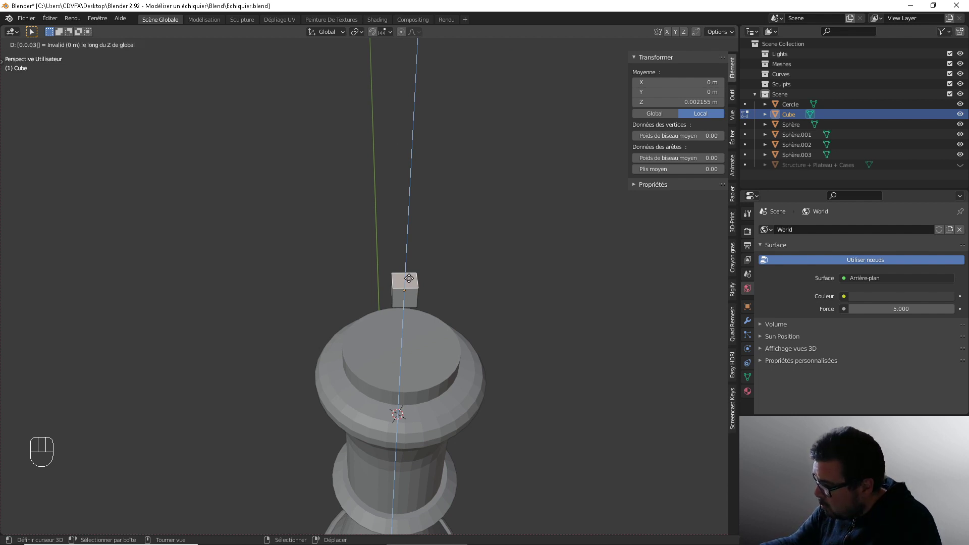
type("0.03")
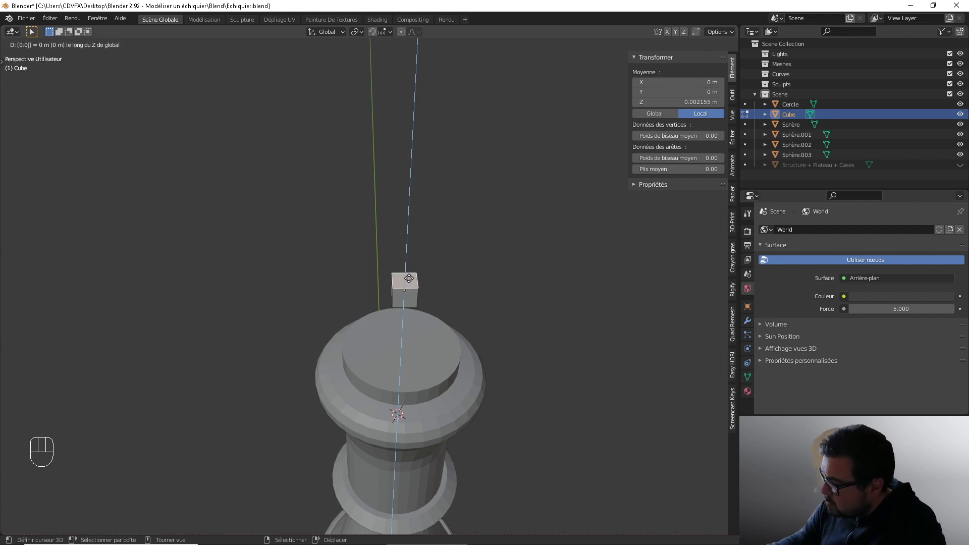
key("BackSpace")
key("BackSpace")
key("BackSpace")
key("BackSpace")
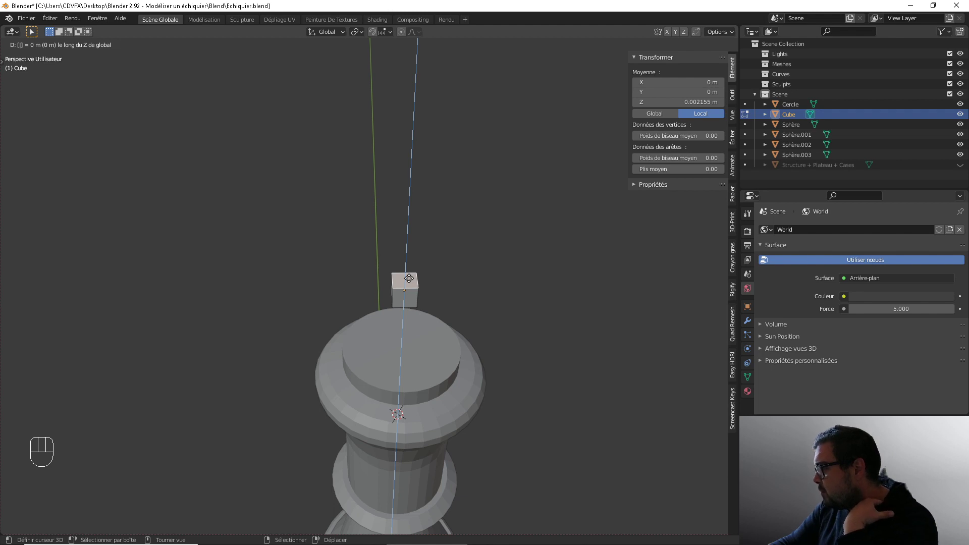
type("0.00")
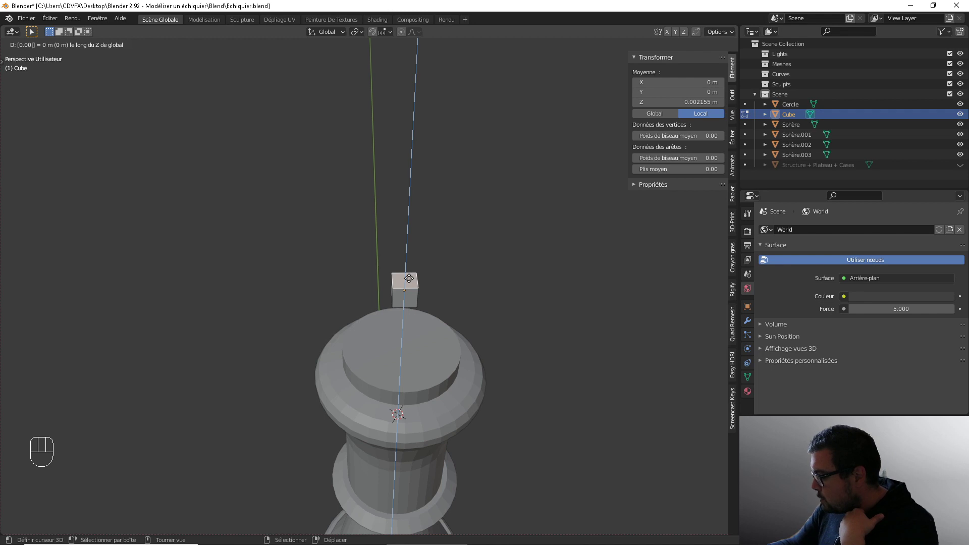
type("8")
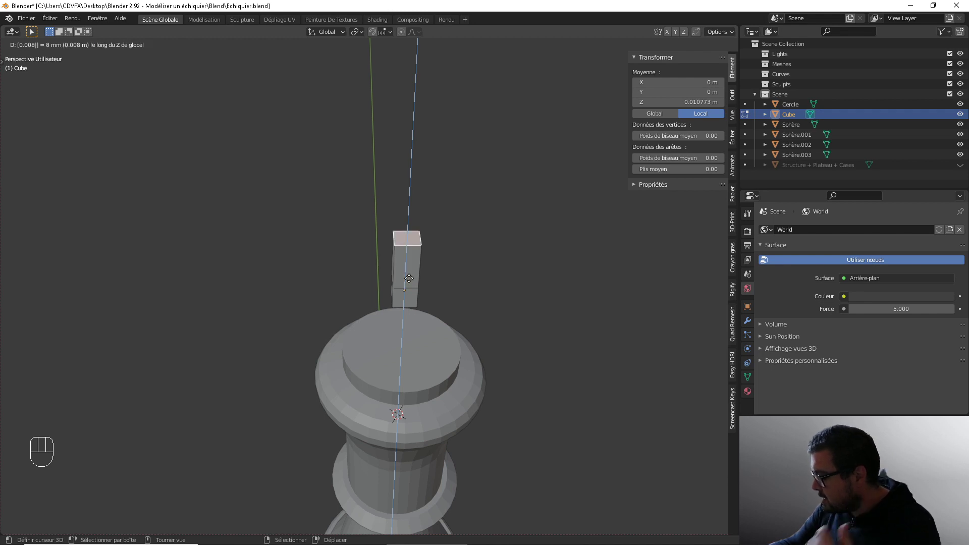
key("Return")
Step: Extrude the base cube's positive-X side face 0.008 m along the global X axis to form the first side arm
middle_click_drag(399, 274, 371, 275)
right_click(414, 311)
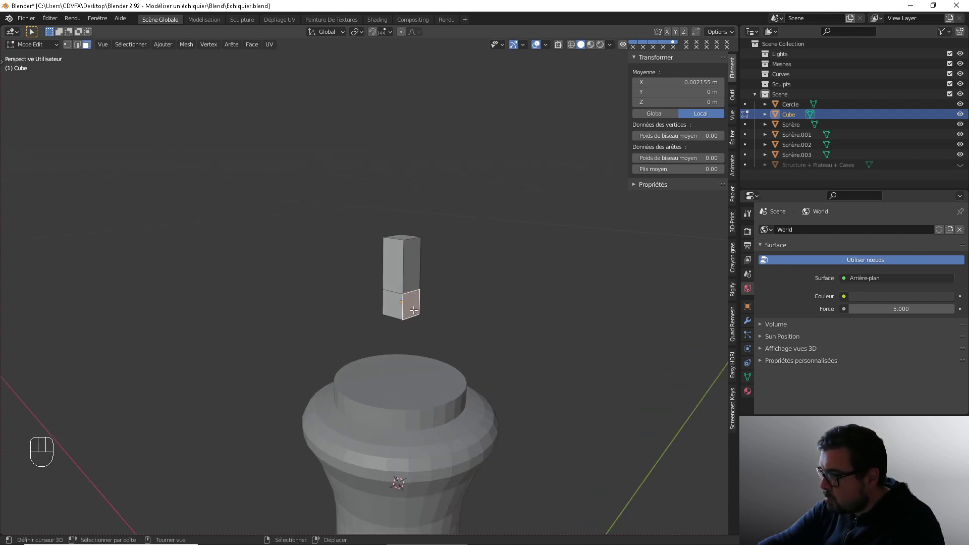
key("e")
type("y")
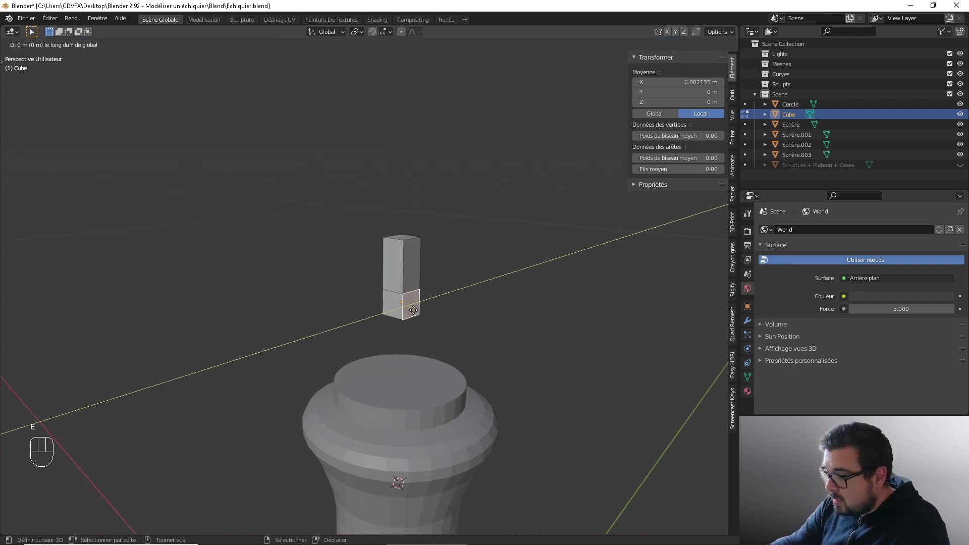
type("x0.00")
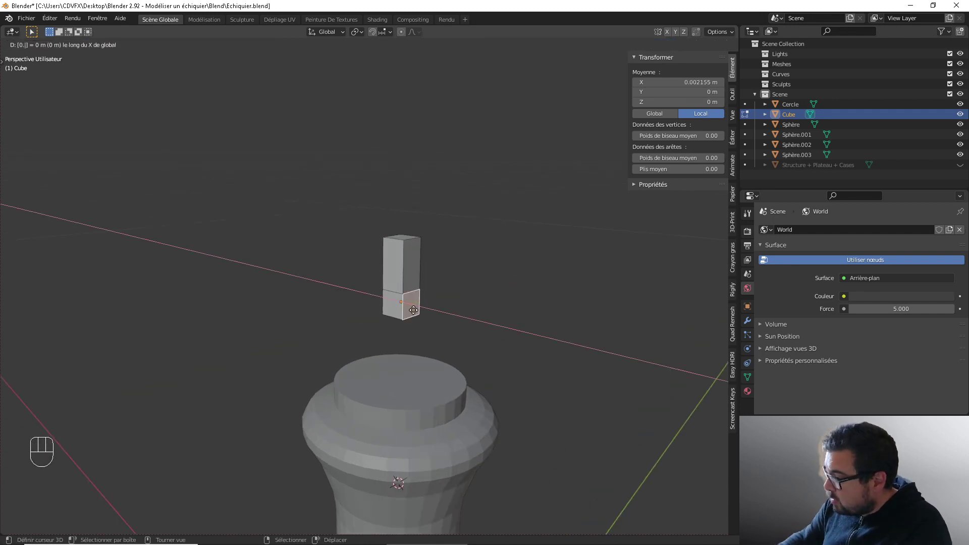
type("8")
key("Return")
Step: Extrude the cube's bottom face by -0.008 m along the global Z axis to form the cross's lower arm
middle_click_drag(420, 299, 426, 236)
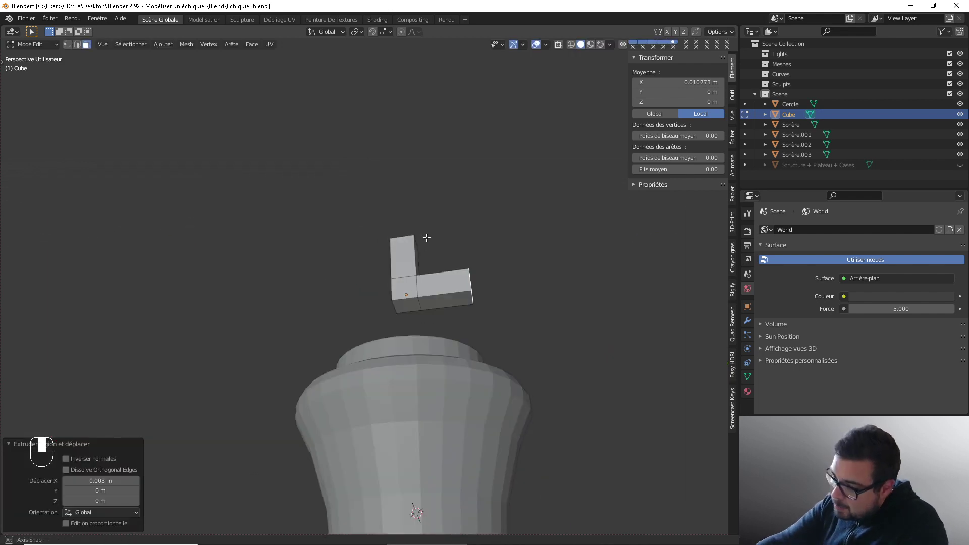
scroll(413, 286, "up", 1)
left_click(403, 311)
key("e")
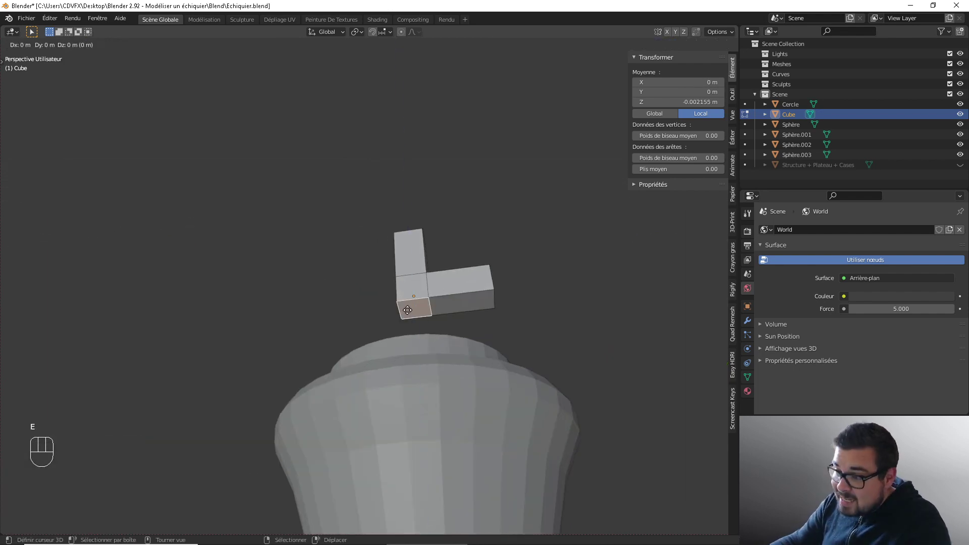
type("0.008-")
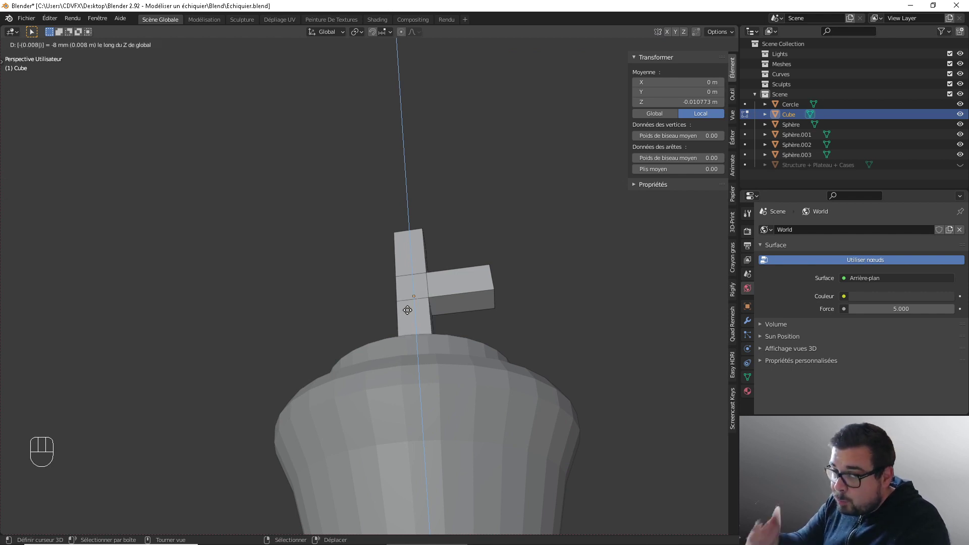
key("Return")
Step: Extrude the central cube's negative-X side face by -0.008 m along the global X axis to form the opposite side arm
middle_click_drag(407, 310, 389, 307)
left_click(382, 307)
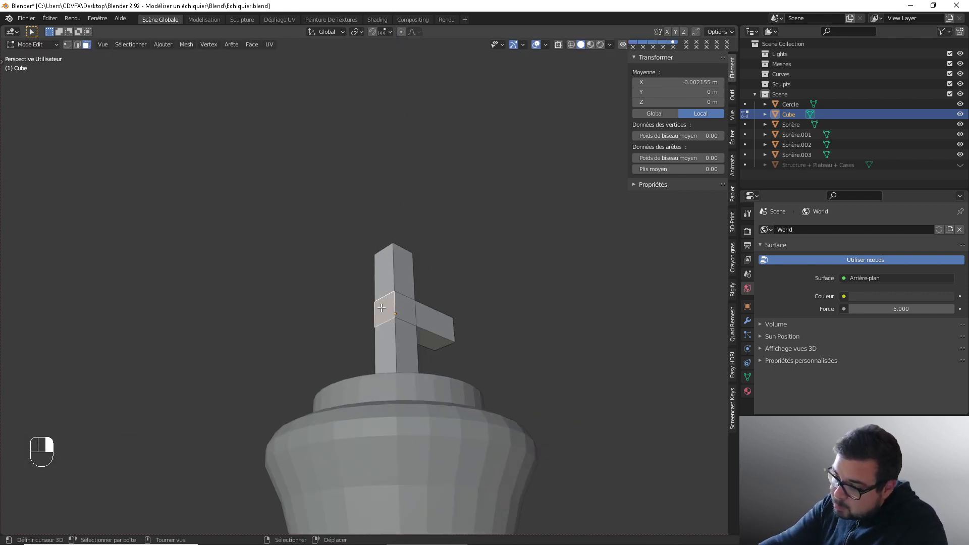
key("e")
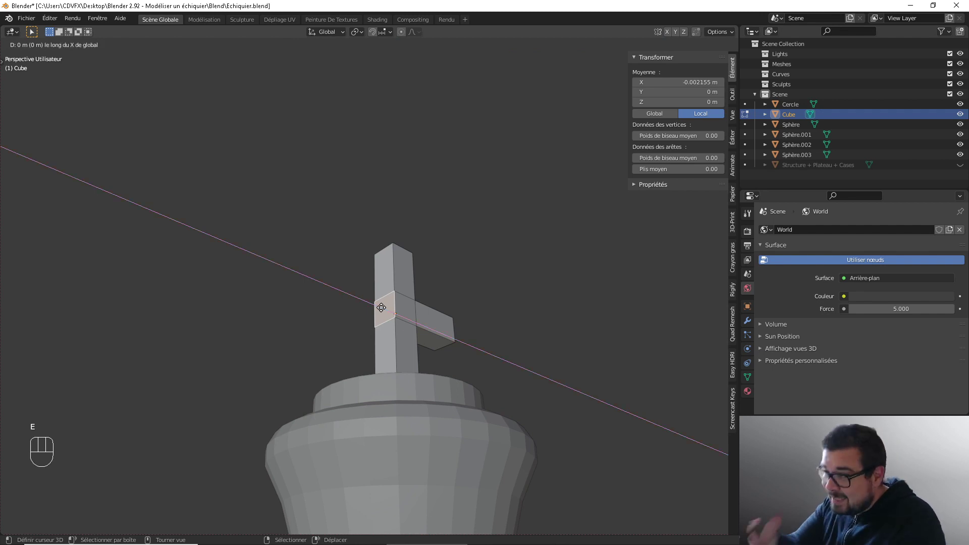
type("0.008")
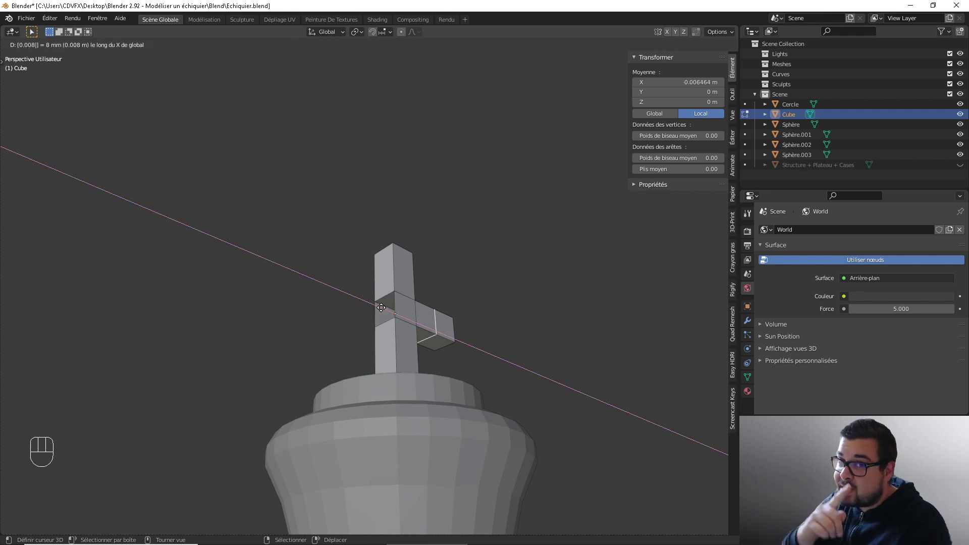
key("minus")
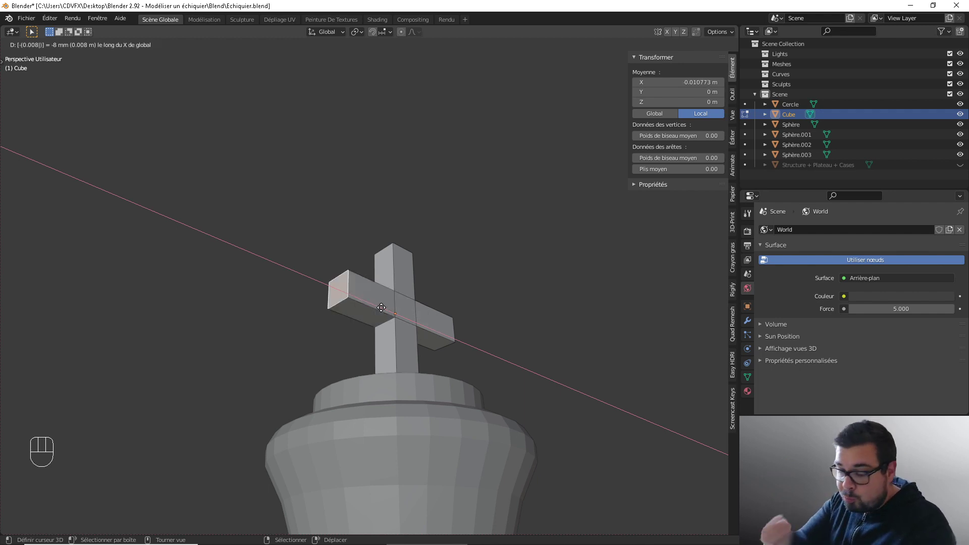
key("Return")
Step: Add one centred loop cut across each of the cross's four arms in front view
scroll(382, 307, "up", 1)
middle_click_drag(398, 306, 359, 323)
key("KP_7")
key("KP_1")
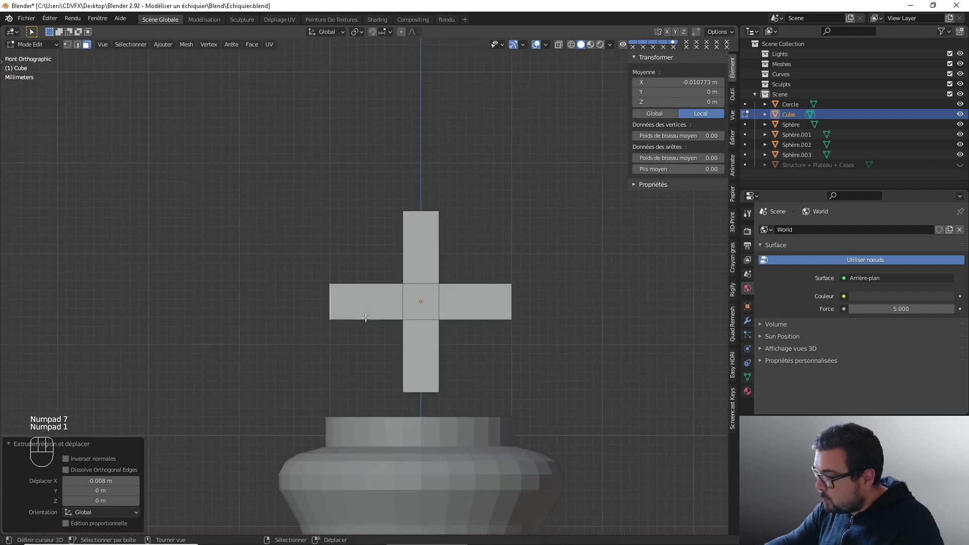
key("ctrl+r")
left_click(375, 292)
right_click(375, 293)
key("ctrl+r")
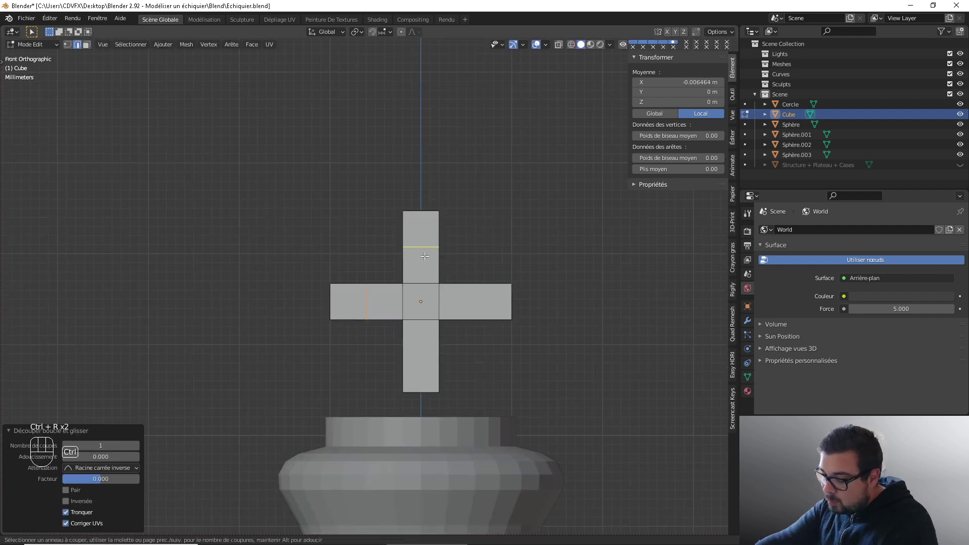
left_click(425, 256)
right_click(425, 256)
key("ctrl+r")
left_click(467, 292)
right_click(467, 292)
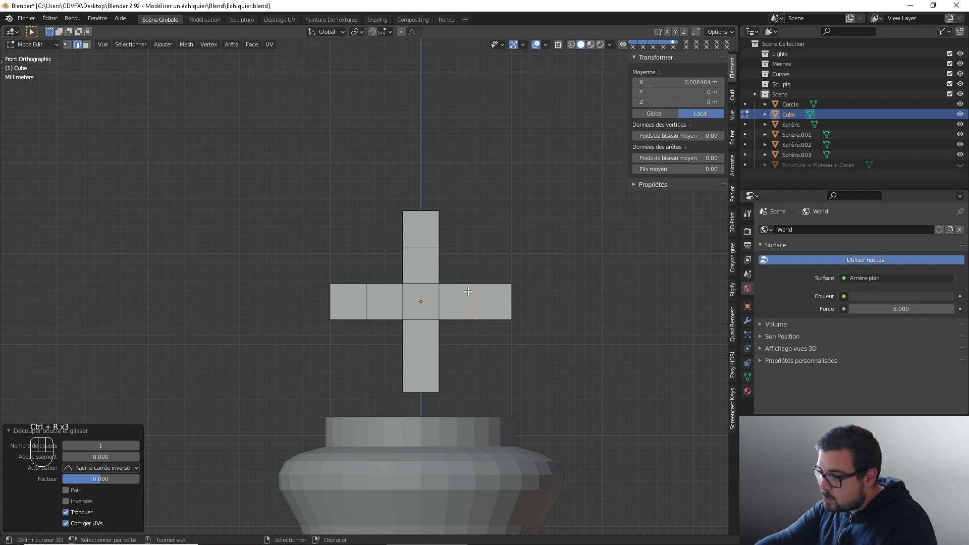
key("ctrl+r")
left_click(423, 350)
right_click(423, 350)
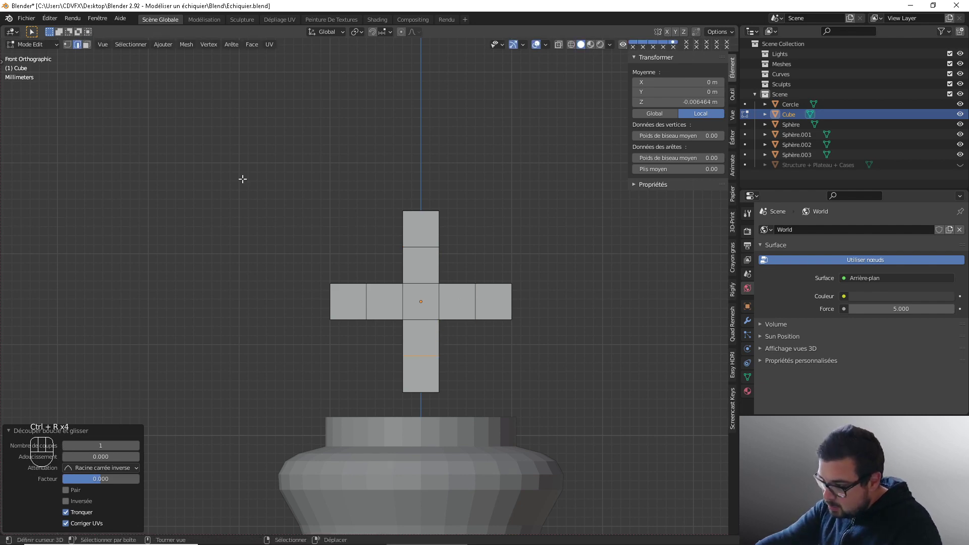
Step: Switch to face selection and select the end face of the cross's upper arm
left_click(88, 45)
middle_click_drag(447, 233, 460, 273)
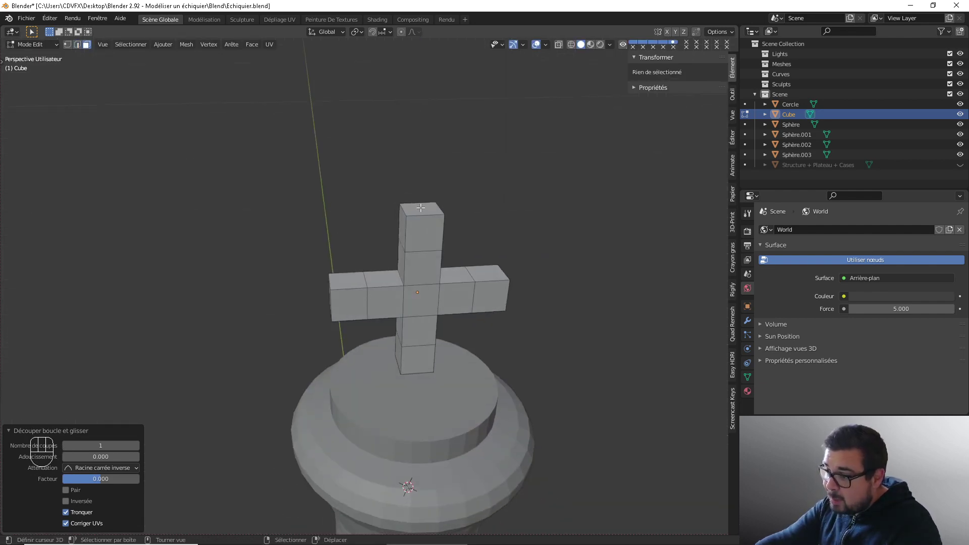
left_click(421, 207)
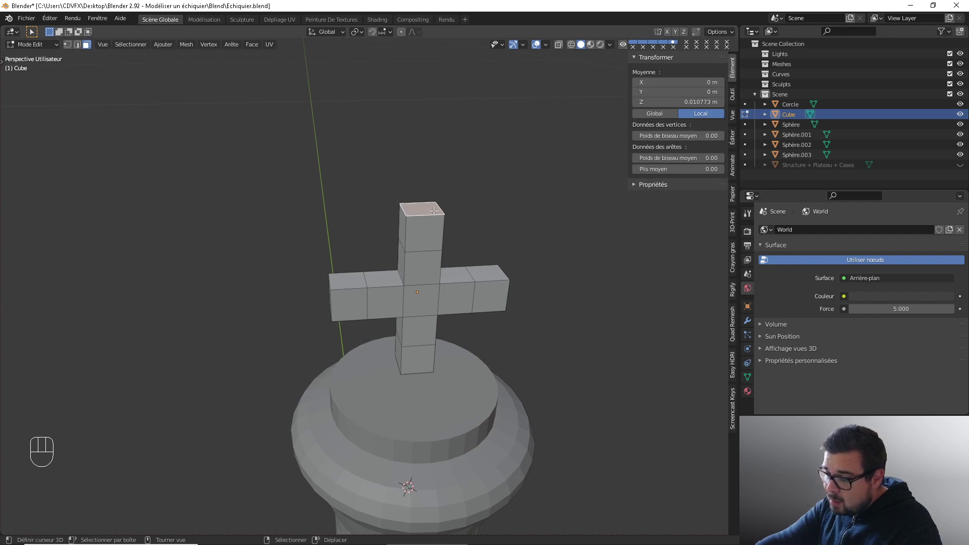
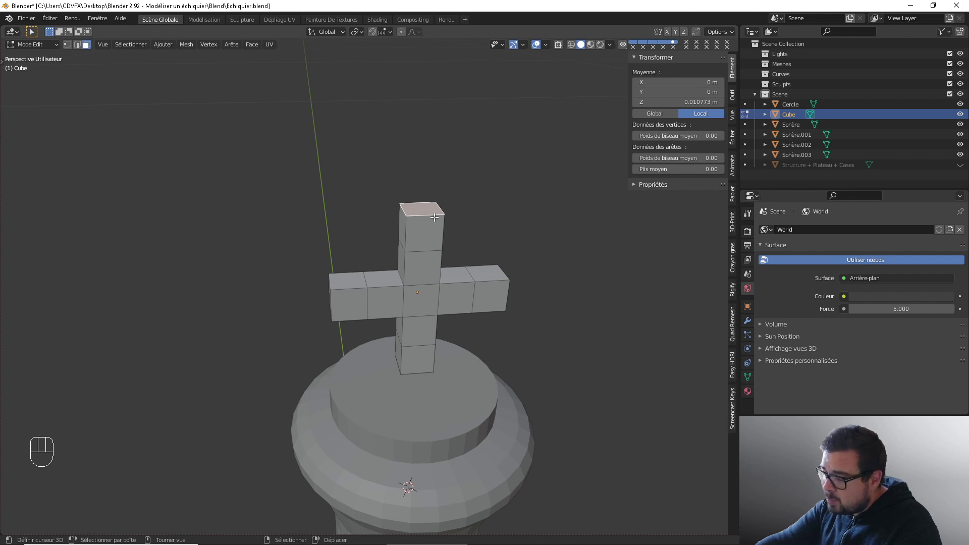
middle_click_drag(434, 217, 430, 200)
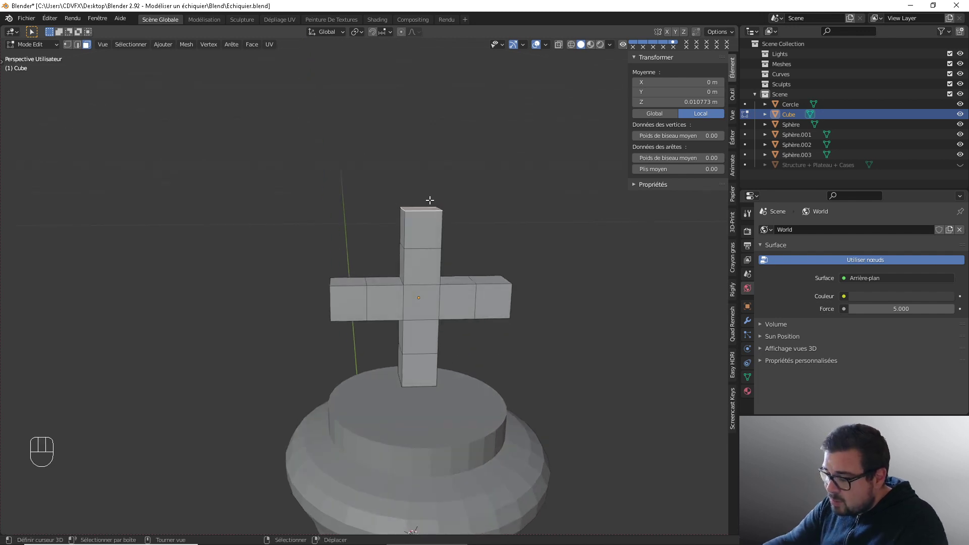
key("s")
key("x")
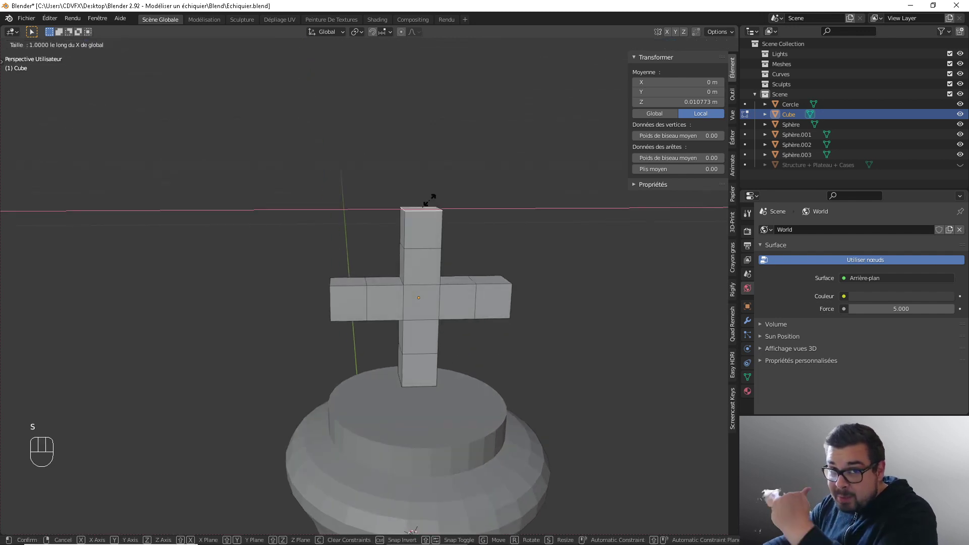
type("0.003")
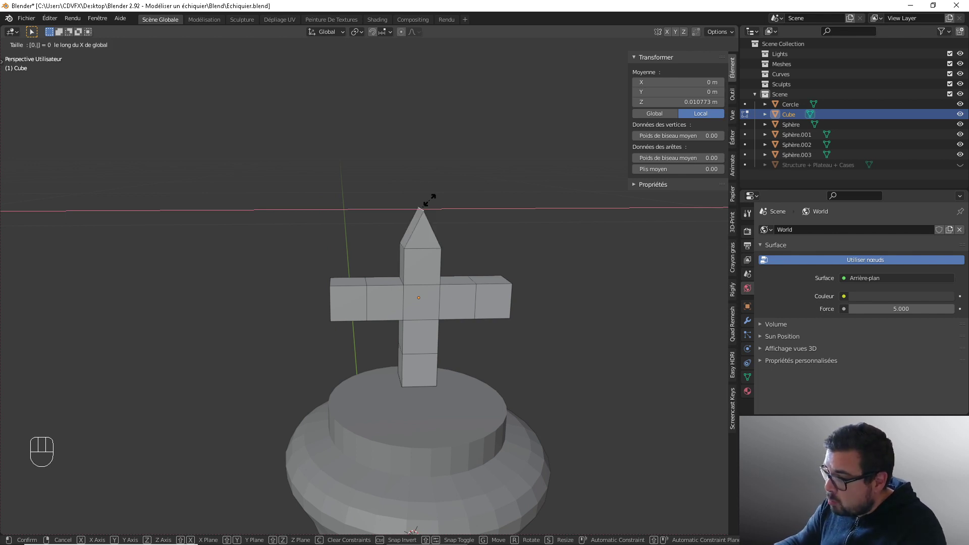
key("BackSpace")
key("BackSpace")
key("BackSpace")
key("BackSpace")
key("BackSpace")
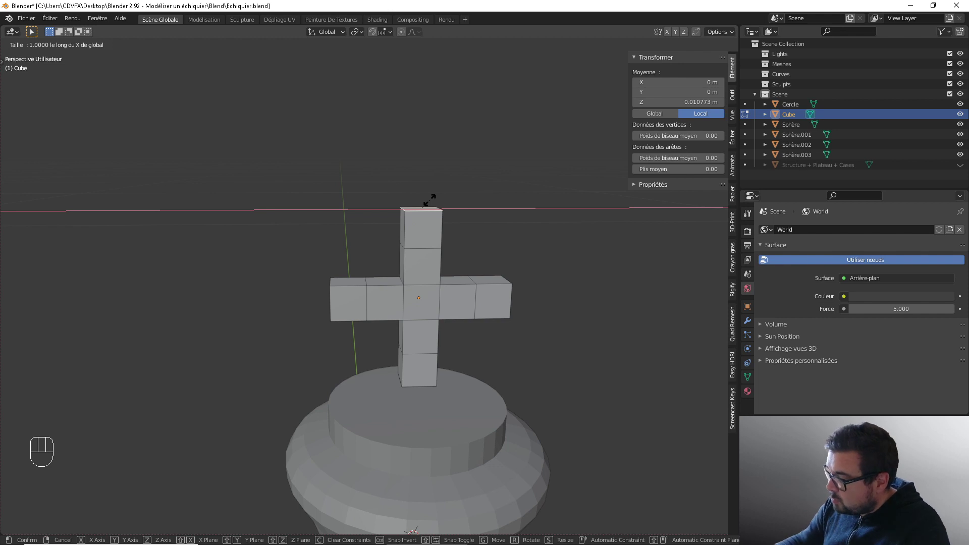
type("1.003")
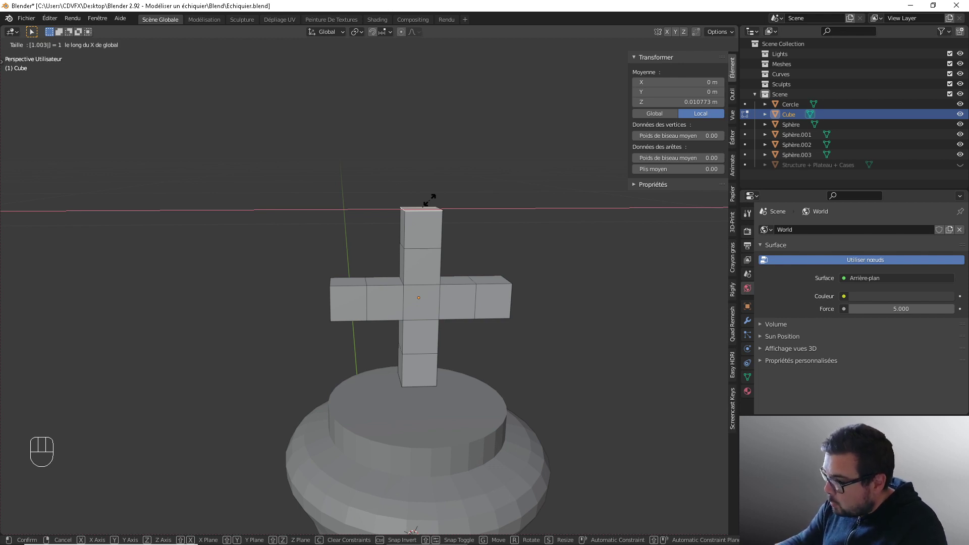
key("BackSpace")
key("BackSpace")
key("BackSpace")
key("BackSpace")
key("BackSpace")
key("Return")
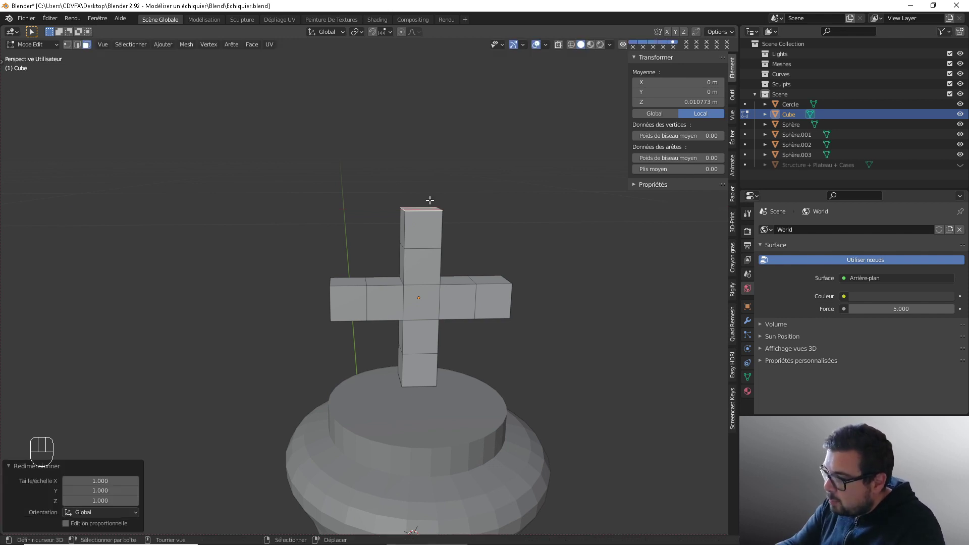
Step: Scale the upper arm's end face by 2 along global X and the positive-X arm's end face by 2 along global Z
type("sx2")
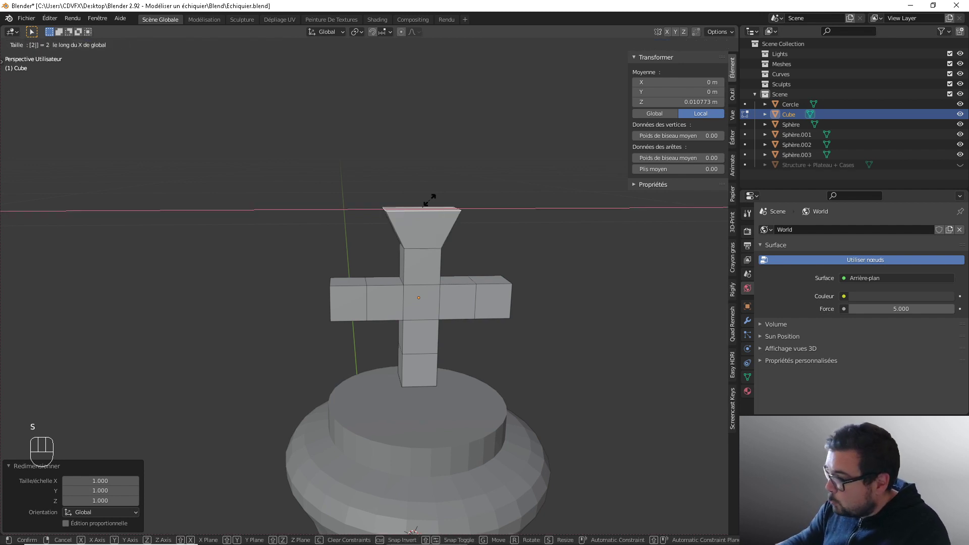
key("Return")
middle_click_drag(520, 306, 468, 268)
left_click(468, 259)
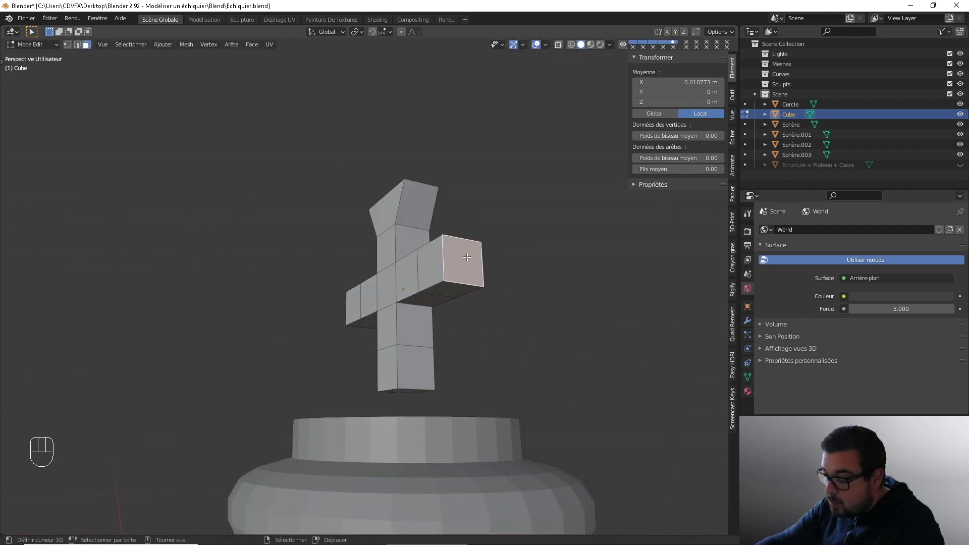
type("sz2")
key("Return")
scroll(433, 278, "up", 1)
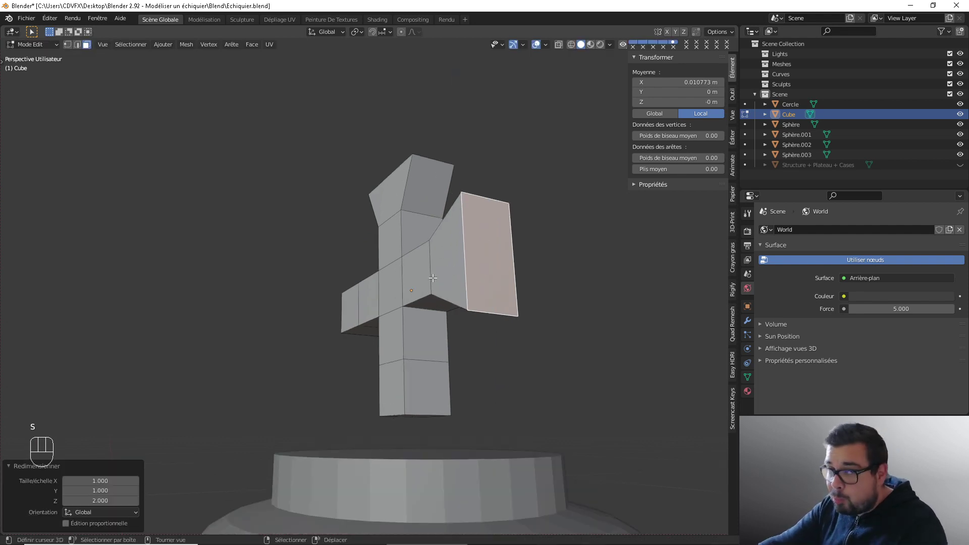
Step: Scale the lower arm's end face by 2 along global X and the negative-X arm's end face by 2 along global Z
middle_click_drag(432, 278, 433, 394)
left_click(430, 387)
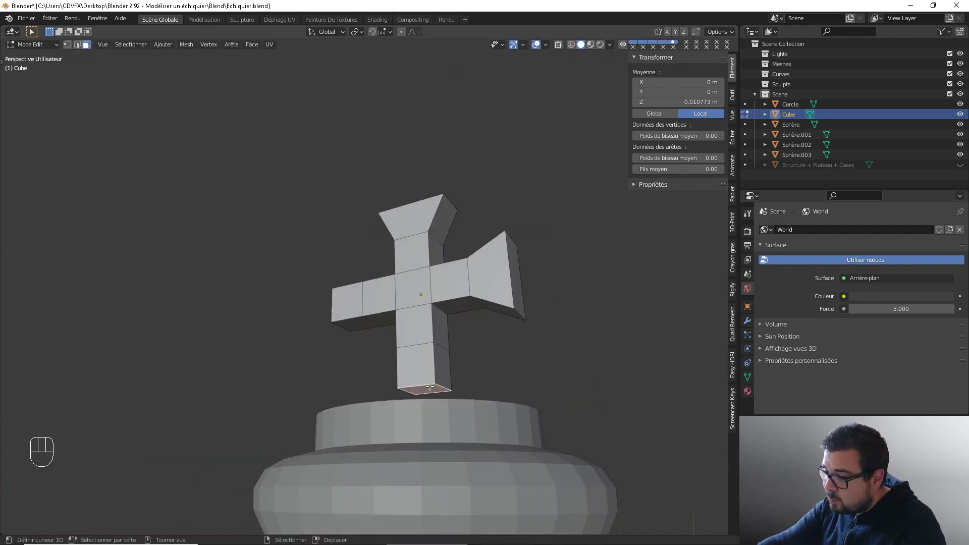
type("sx2")
key("Return")
middle_click_drag(205, 203, 306, 312)
right_click(329, 296)
type("sz2")
key("Return")
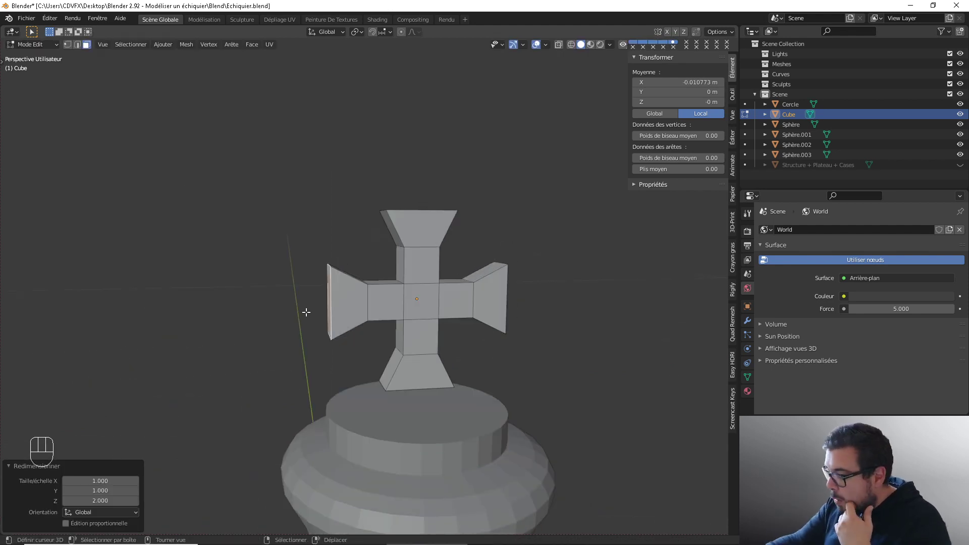
Step: In front view, add one centred vertical and one centred horizontal loop cut through the whole cross
key("KP_1")
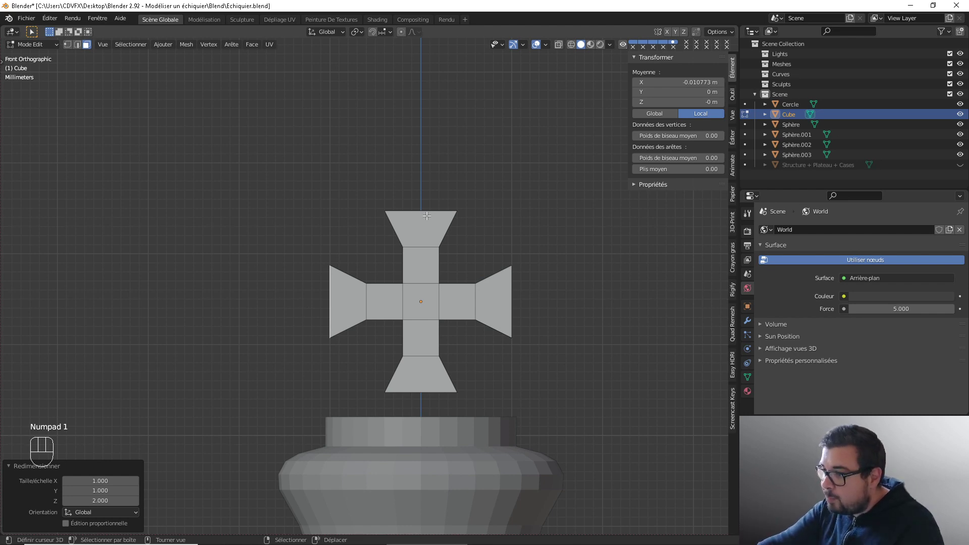
key("ctrl+r")
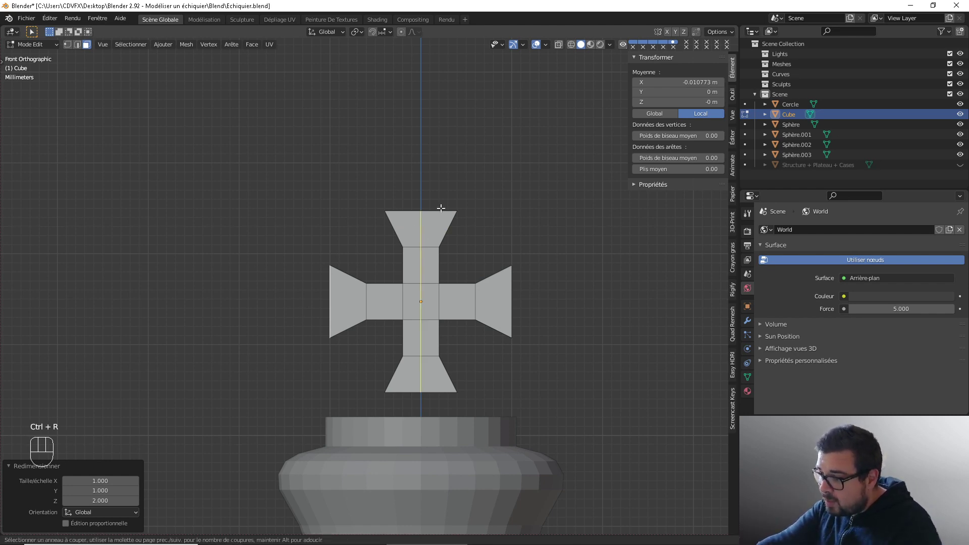
left_click(439, 208)
right_click(438, 208)
scroll(444, 306, "up", 1)
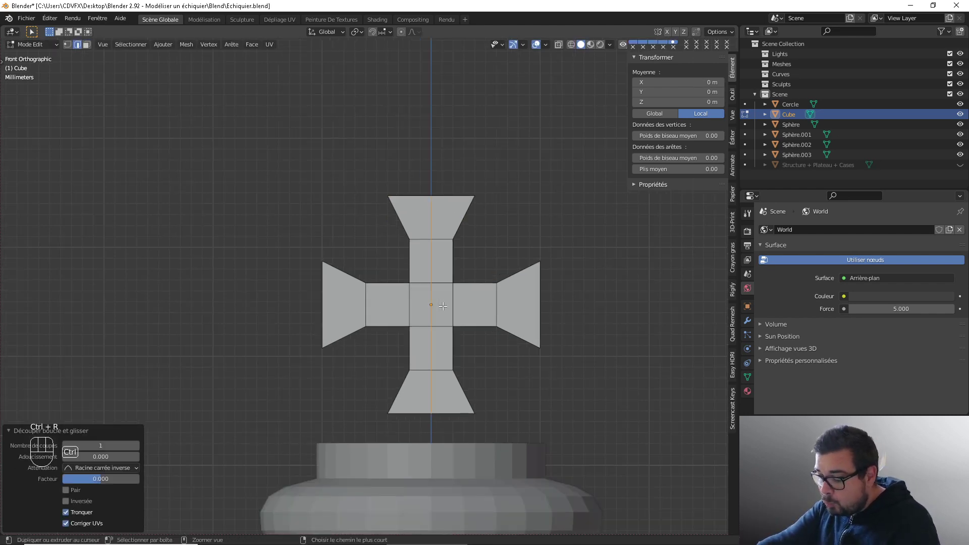
key("ctrl+r")
left_click(444, 304)
right_click(444, 305)
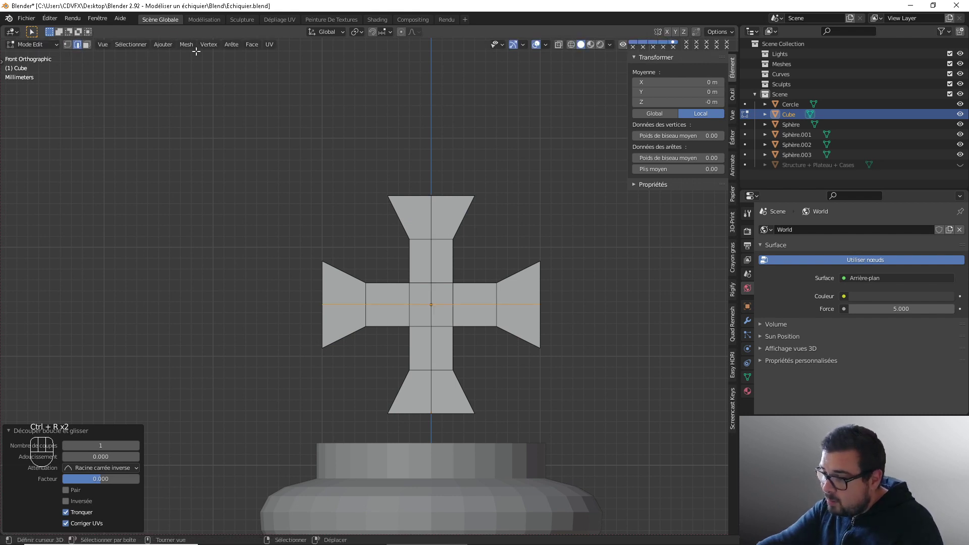
Step: Move the middle edge of the upper arm's end face 0.001 m along the global Z axis
middle_click_drag(437, 98, 444, 171)
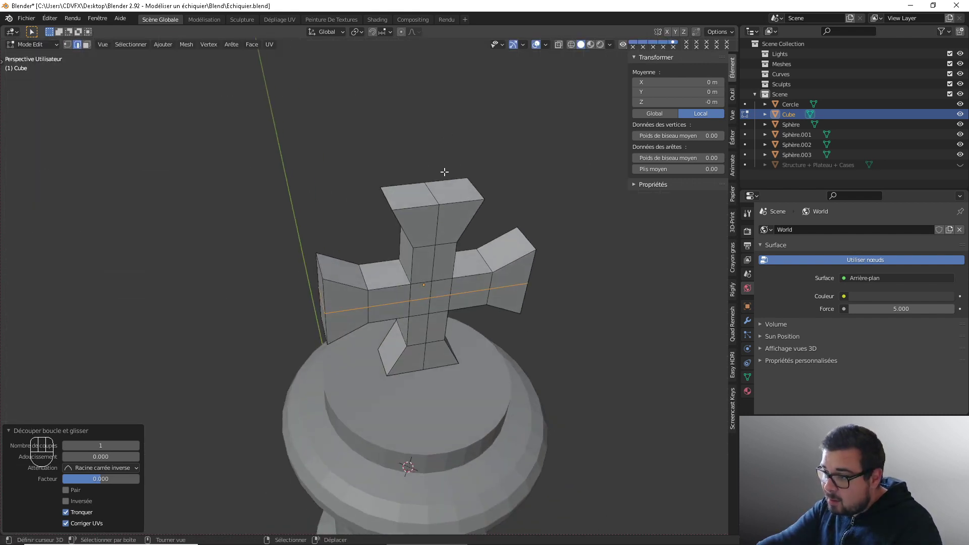
left_click(432, 196)
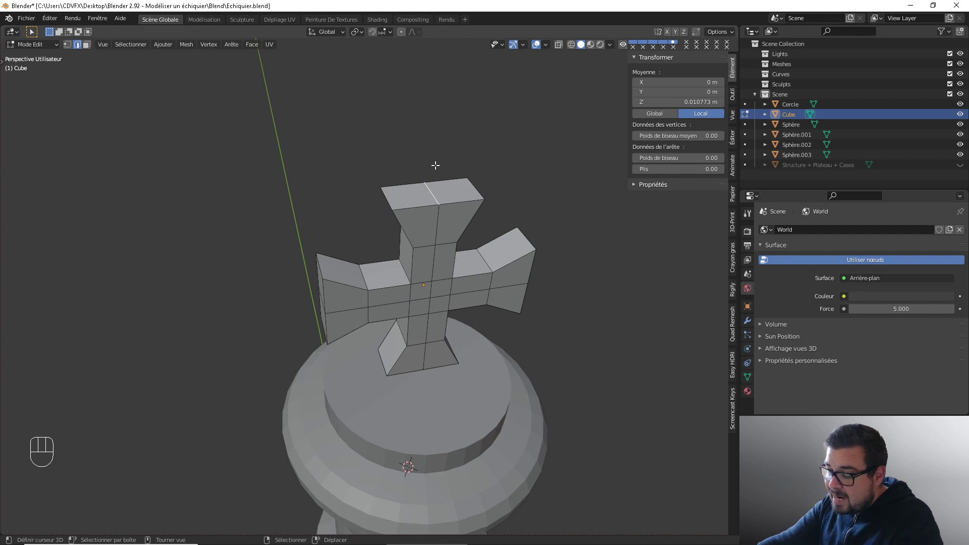
key("g")
type("z")
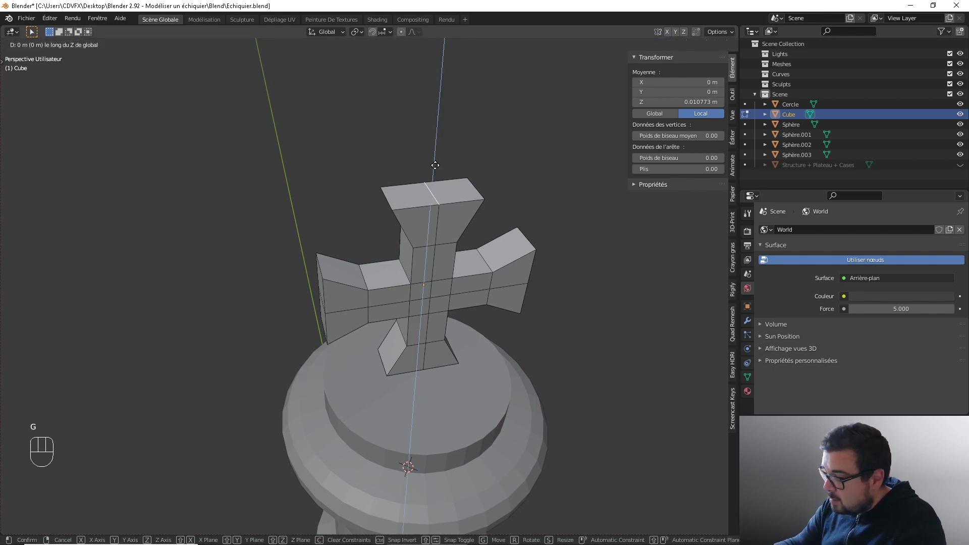
type("0.003")
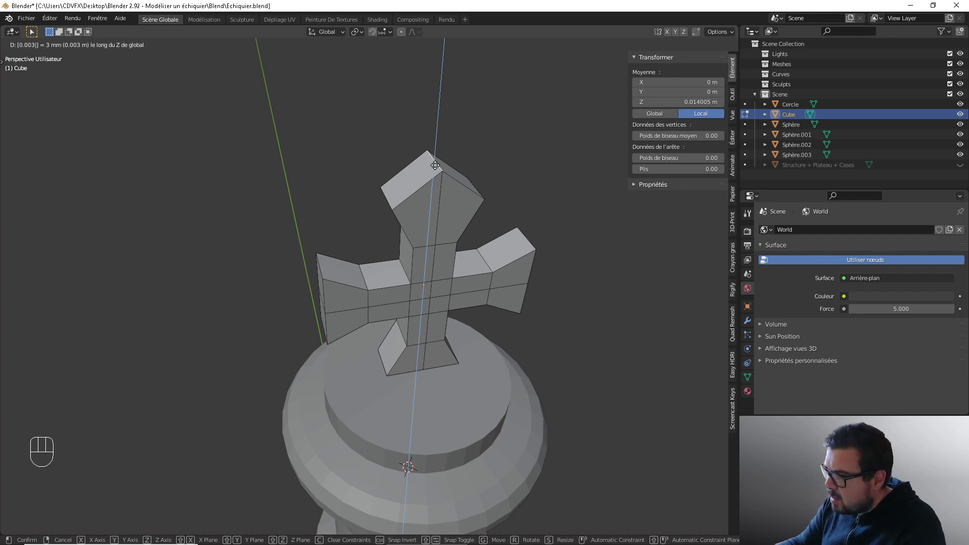
key("BackSpace")
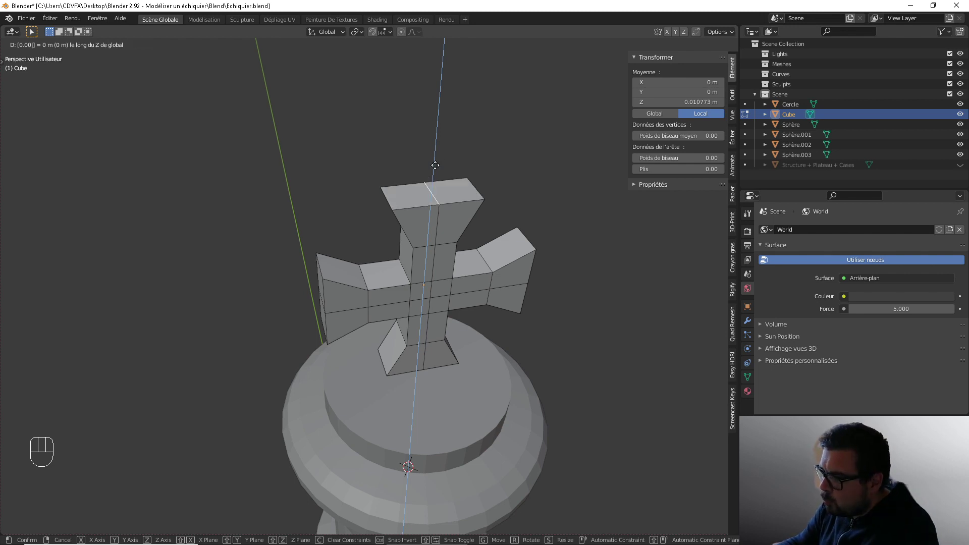
type("2")
key("BackSpace")
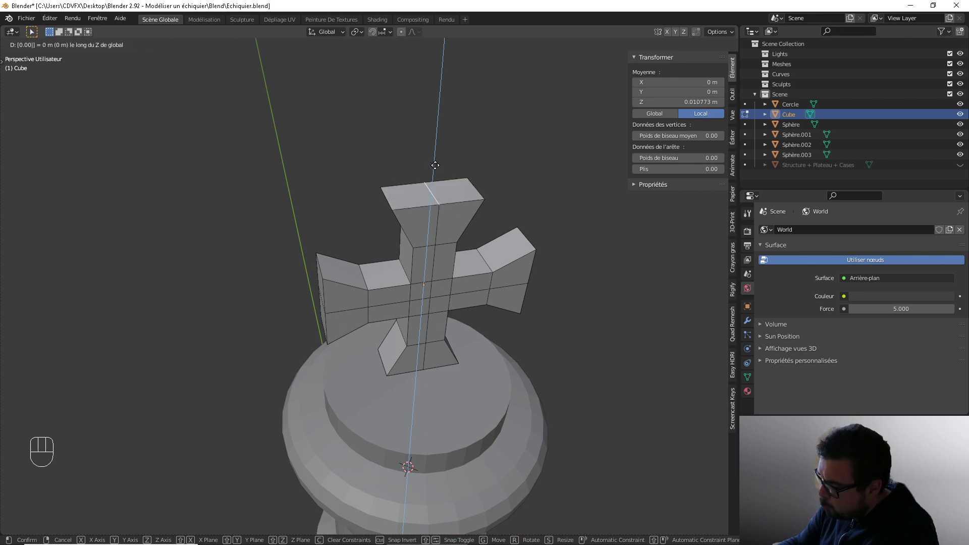
type("1")
key("Return")
middle_click_drag(527, 101, 500, 112)
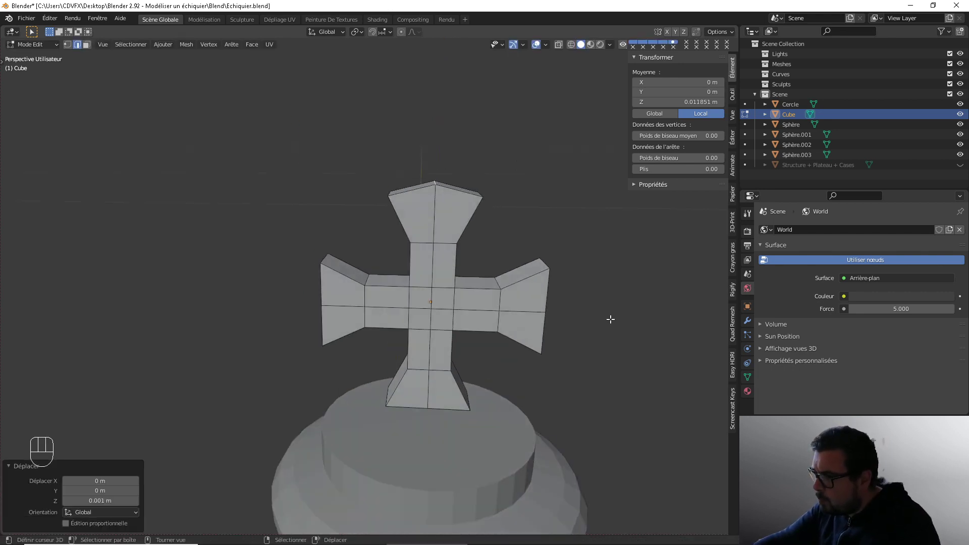
Step: Move the middle edge of the positive-X arm's end face 0.001 m along the global X axis
middle_click_drag(610, 318, 540, 297)
right_click(517, 310)
right_click(513, 318)
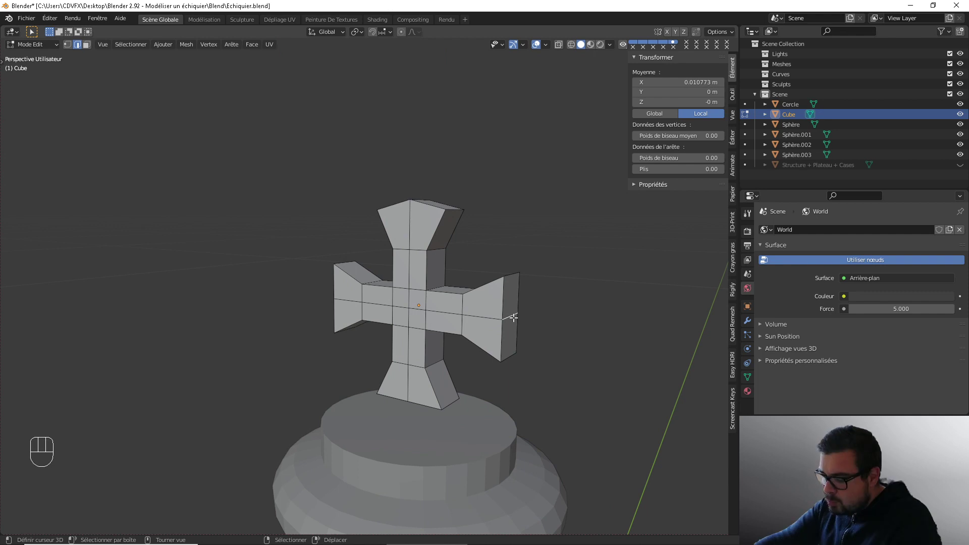
type("gx0.001")
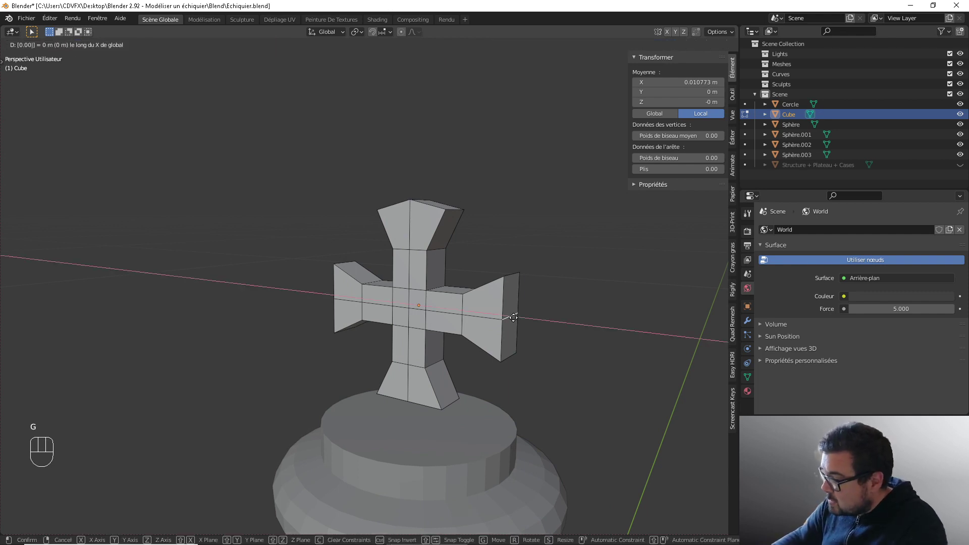
key("Return")
Step: Move the middle edge of the negative-X arm's end face by -0.001 m along the global X axis
middle_click_drag(444, 247, 461, 278)
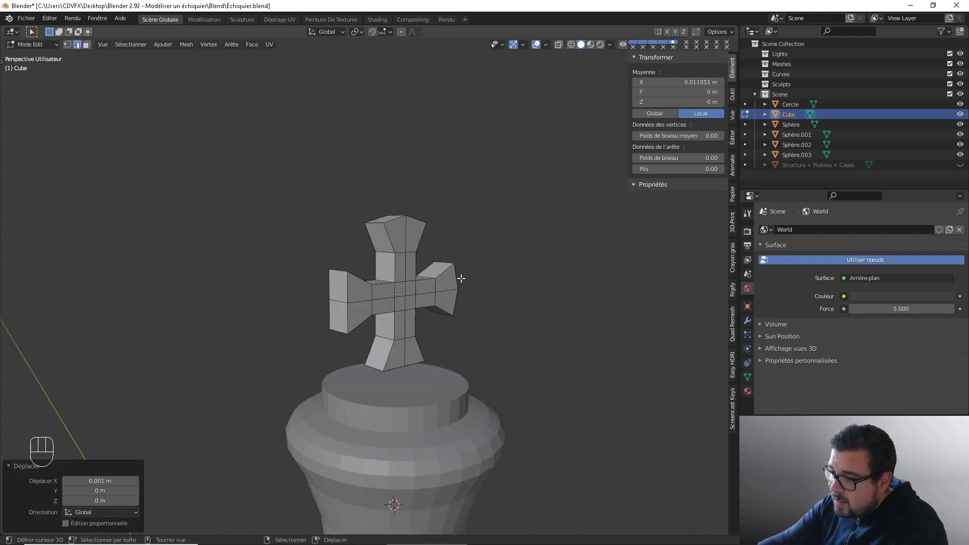
right_click(338, 298)
type("gx0.001")
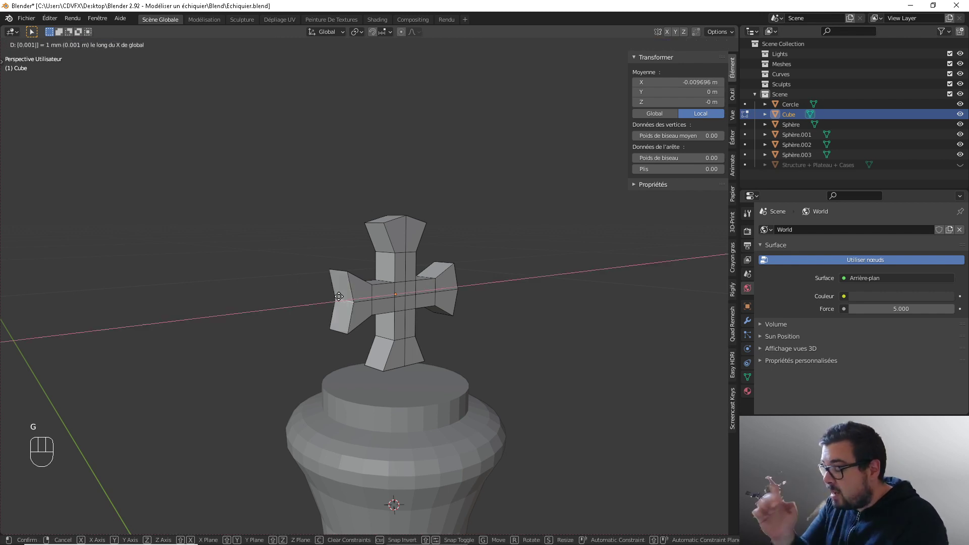
key("minus")
key("Return")
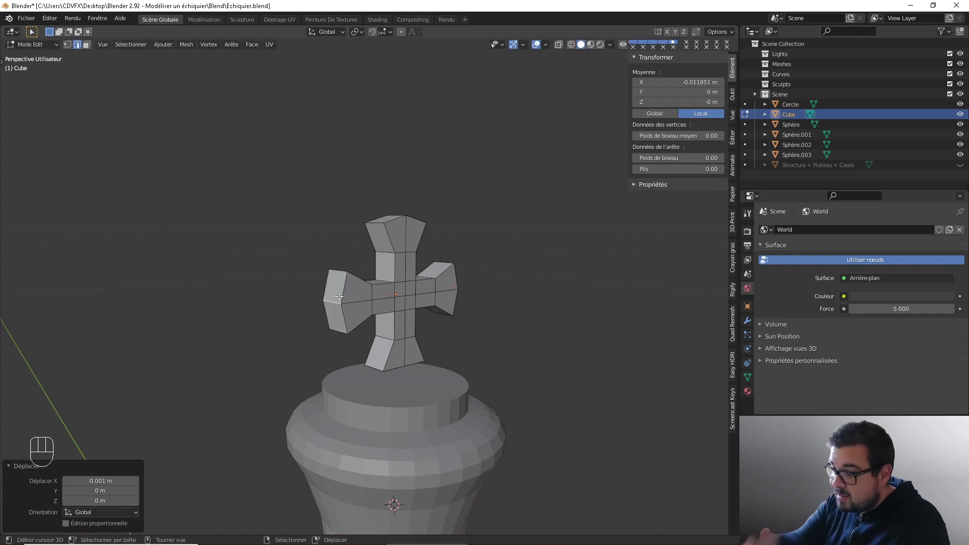
Step: Move the middle edge of the lower arm's end face by -0.001 m along the global Z axis
middle_click_drag(371, 355, 409, 326)
scroll(404, 349, "up", 1)
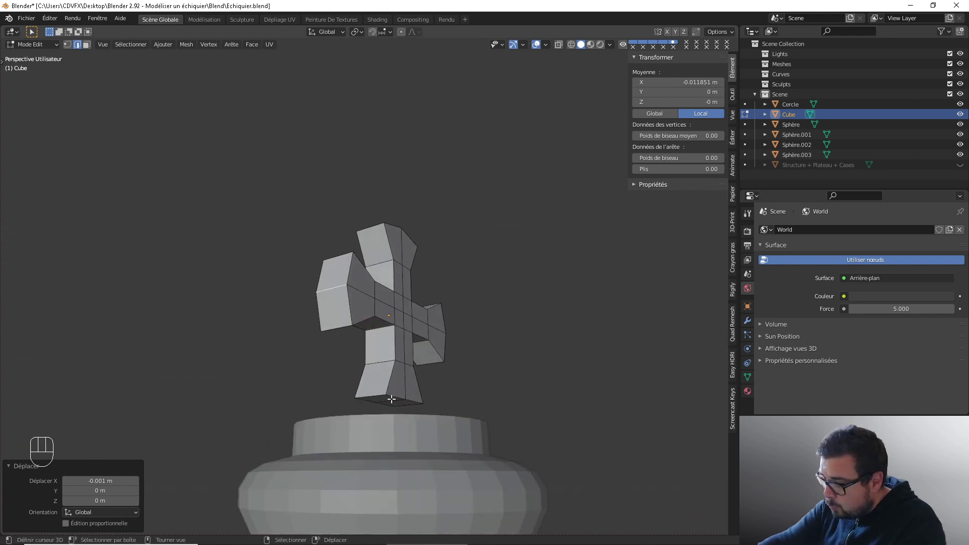
right_click(392, 400)
type("gz0.00")
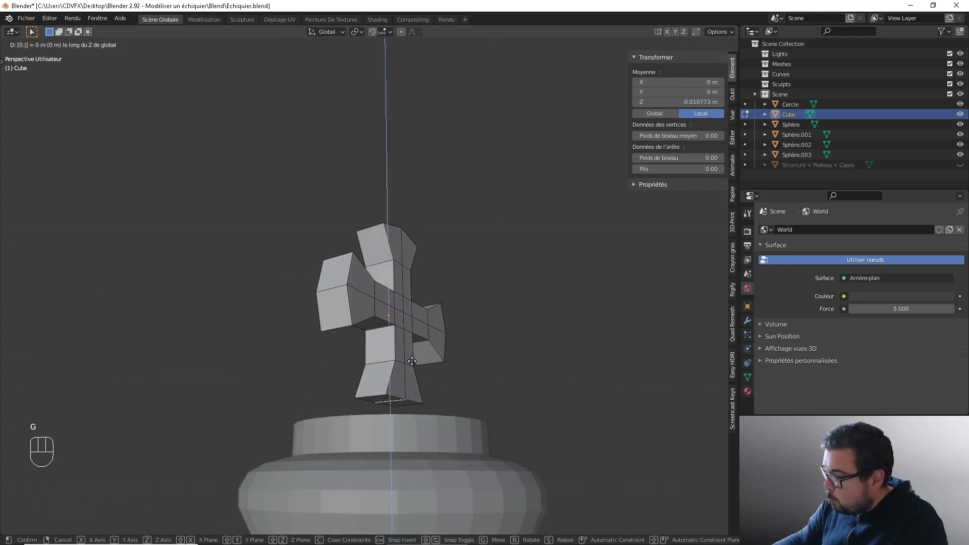
type("1")
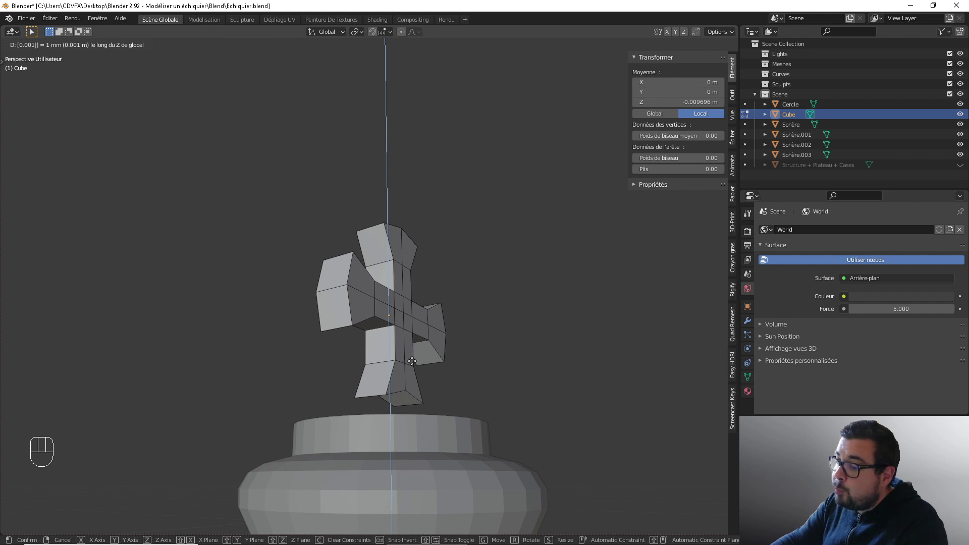
type("-")
key("Return")
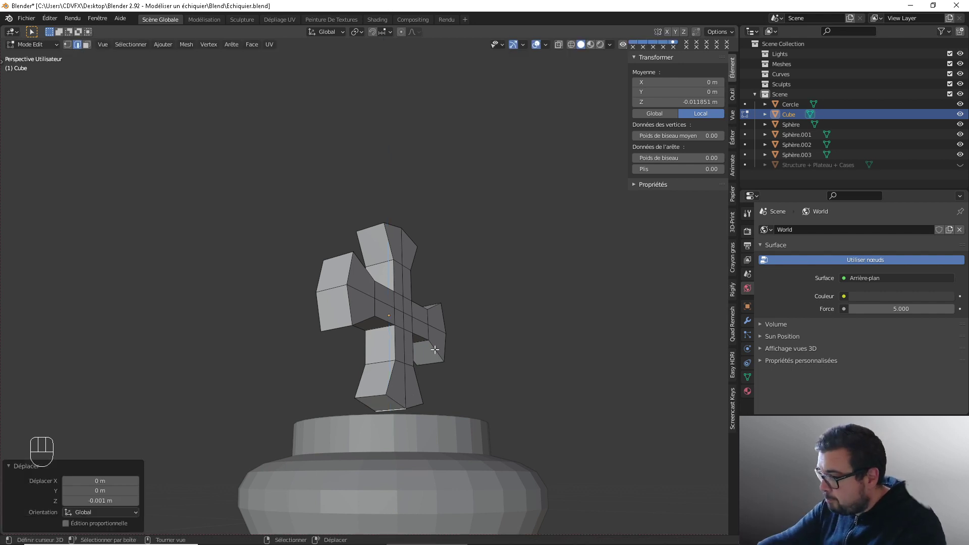
middle_click_drag(434, 350, 378, 373)
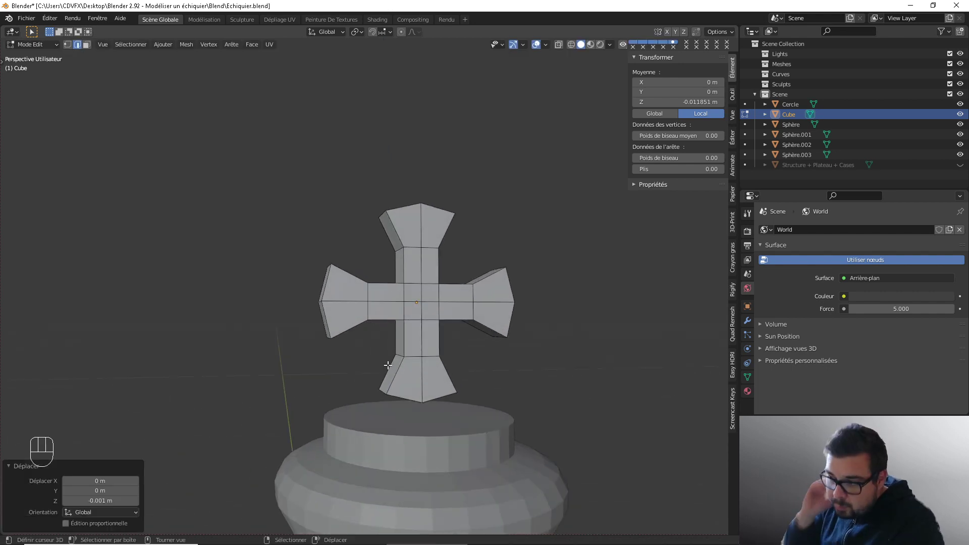
Step: Lower the cross about 0.0015 m along the global Z axis towards the top of the king's head, and deselect everything
key("Tab")
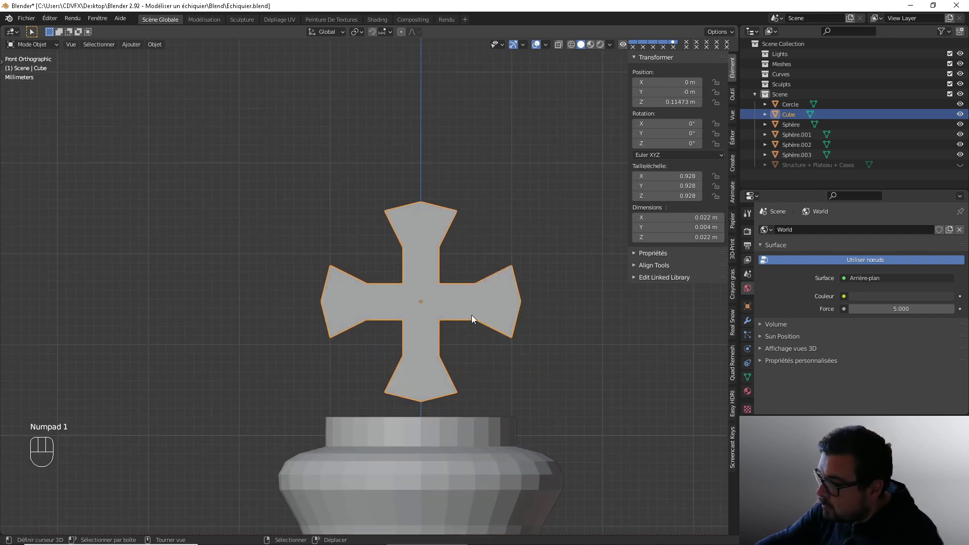
middle_click_drag(469, 317, 481, 297)
scroll(438, 362, "down", 2)
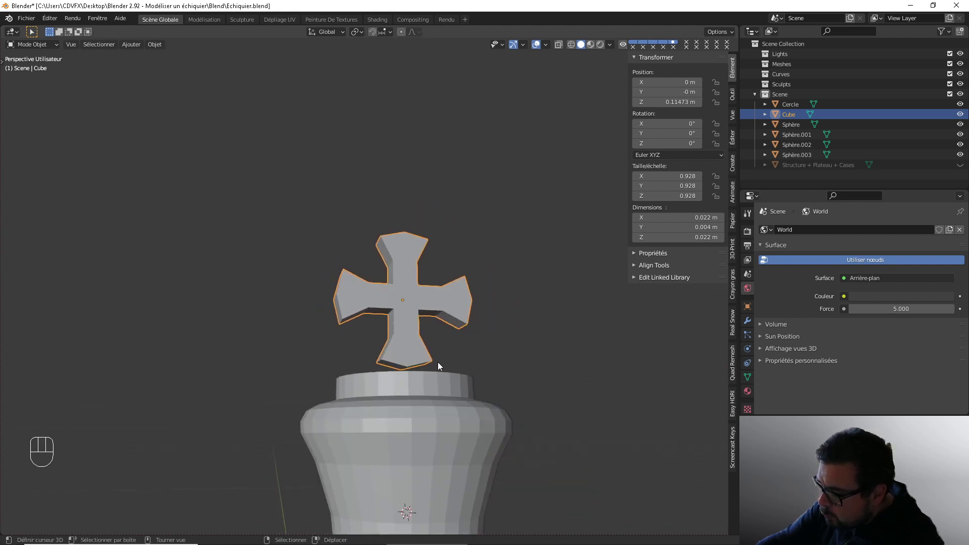
scroll(434, 367, "up", 3)
scroll(431, 372, "down", 3)
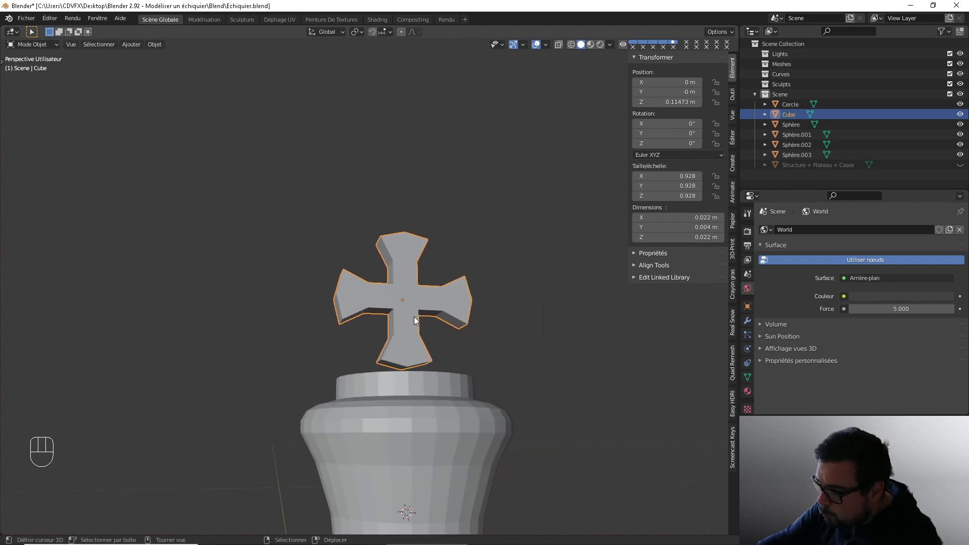
middle_click_drag(432, 336, 399, 342)
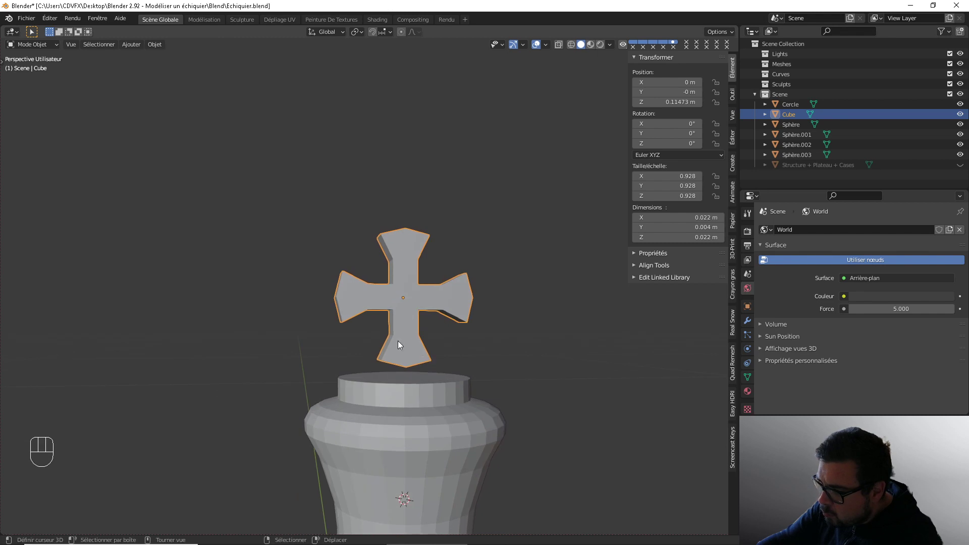
key("KP_1")
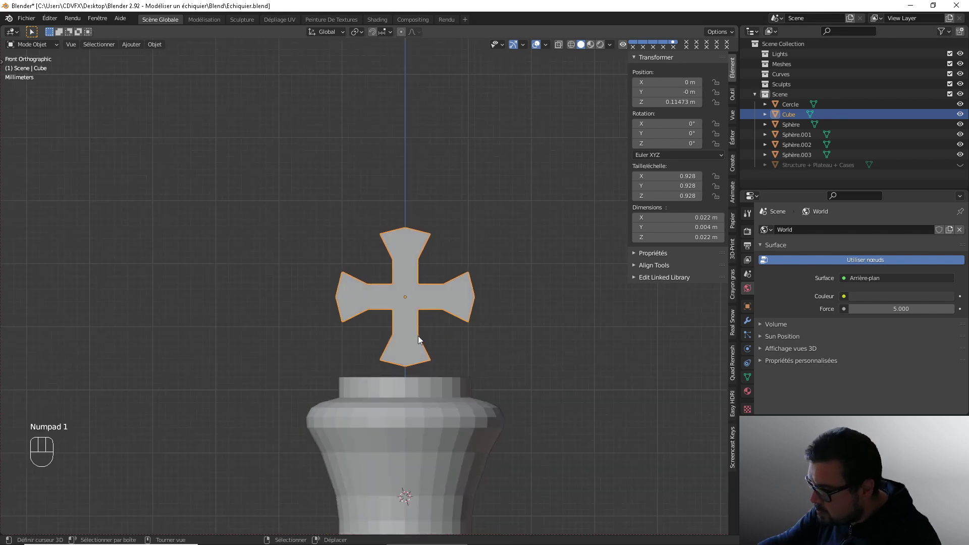
key("g")
key("z")
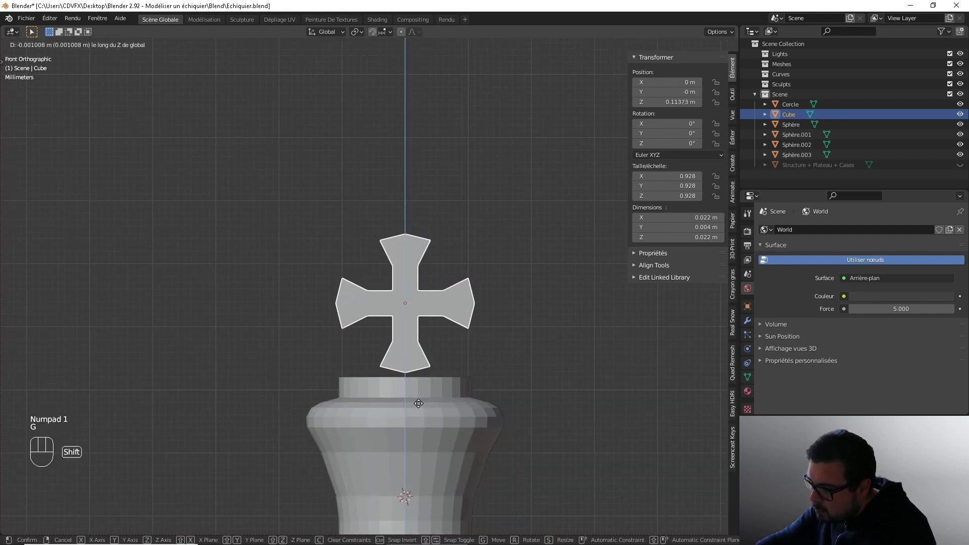
left_click(418, 431)
scroll(433, 396, "down", 1)
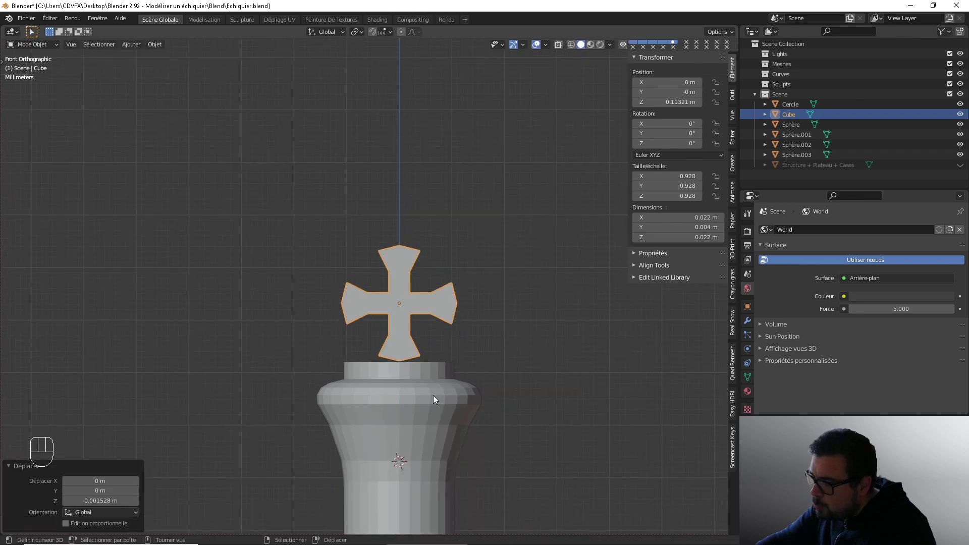
scroll(434, 394, "down", 8)
middle_click_drag(435, 395, 438, 365, "shift")
key("a")
left_click(447, 300)
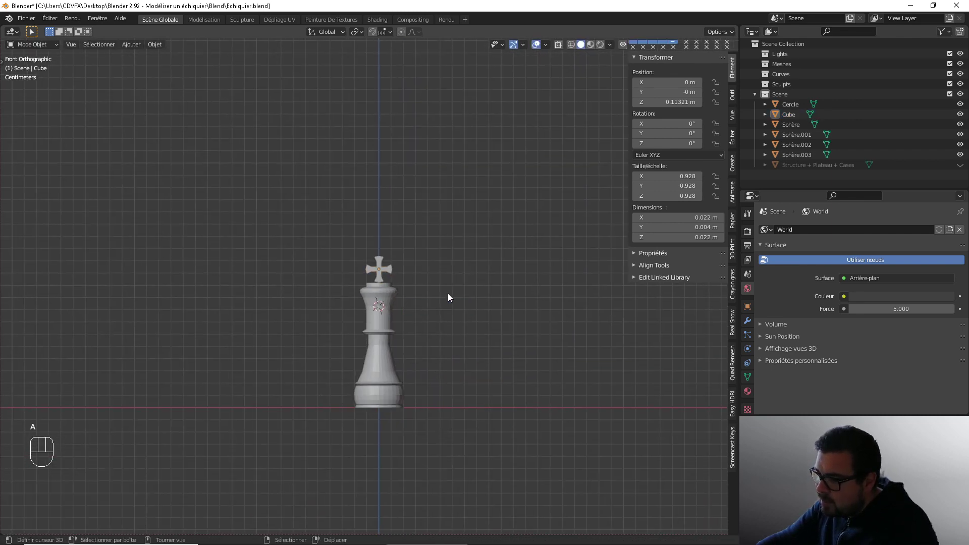
Step: Bevel the outermost edge loop of the ring at the base of the king's head with 3 segments and a 0.002 m width
scroll(417, 296, "up", 4)
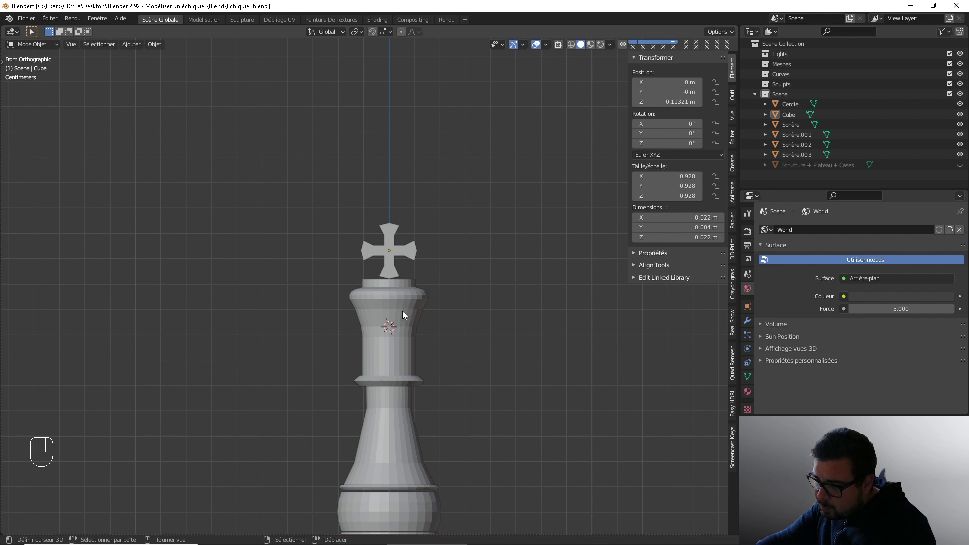
left_click(404, 358)
middle_click_drag(409, 362, 405, 304, "shift")
scroll(403, 311, "up", 3)
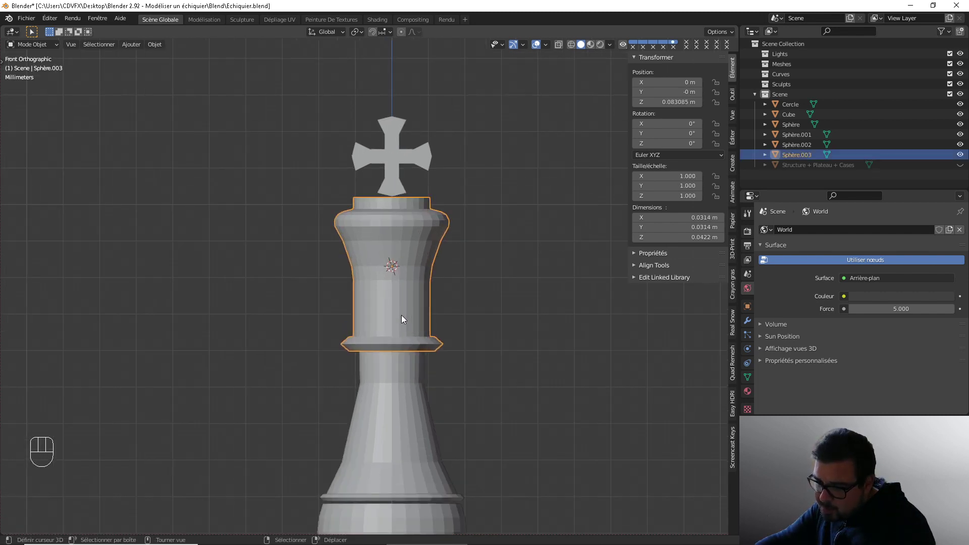
scroll(401, 318, "down", 1)
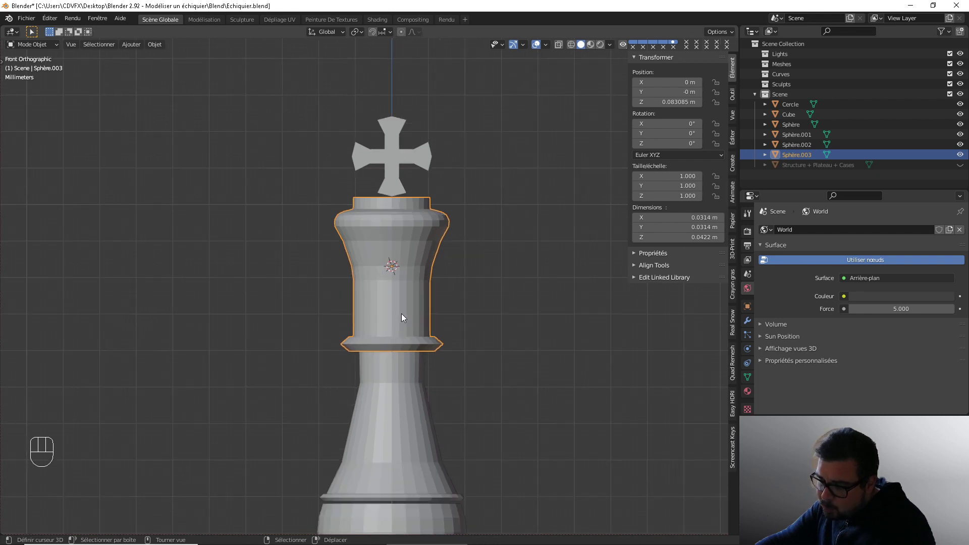
key("Tab")
middle_click_drag(451, 334, 447, 274, "shift")
key("a")
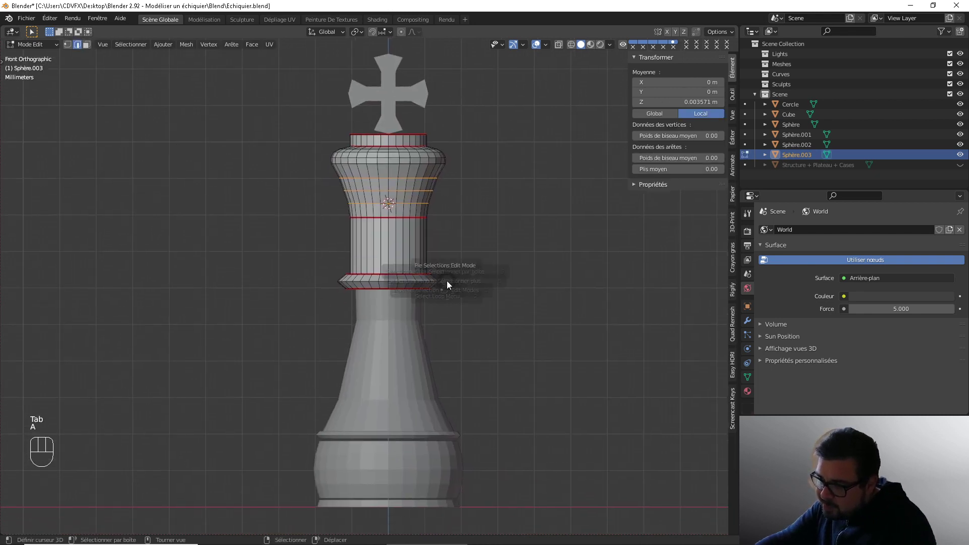
left_click(448, 241)
scroll(371, 286, "up", 3)
right_click(428, 277)
right_click(427, 278, "alt+shift")
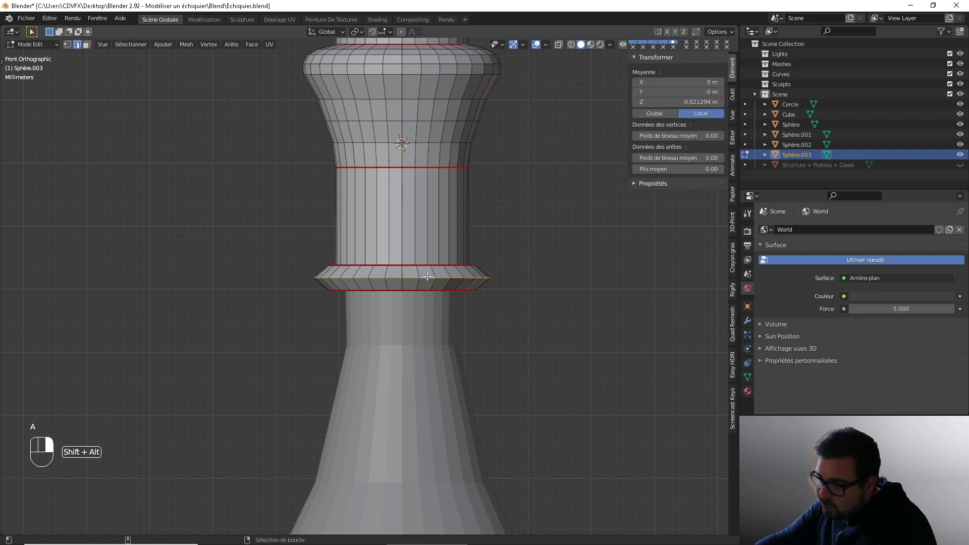
key("ctrl+b")
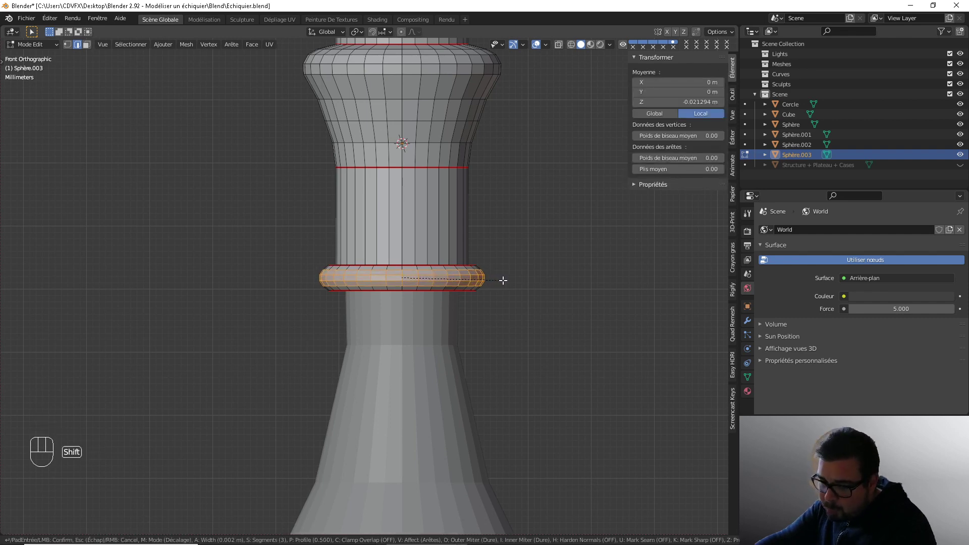
left_click(503, 280)
key("Tab")
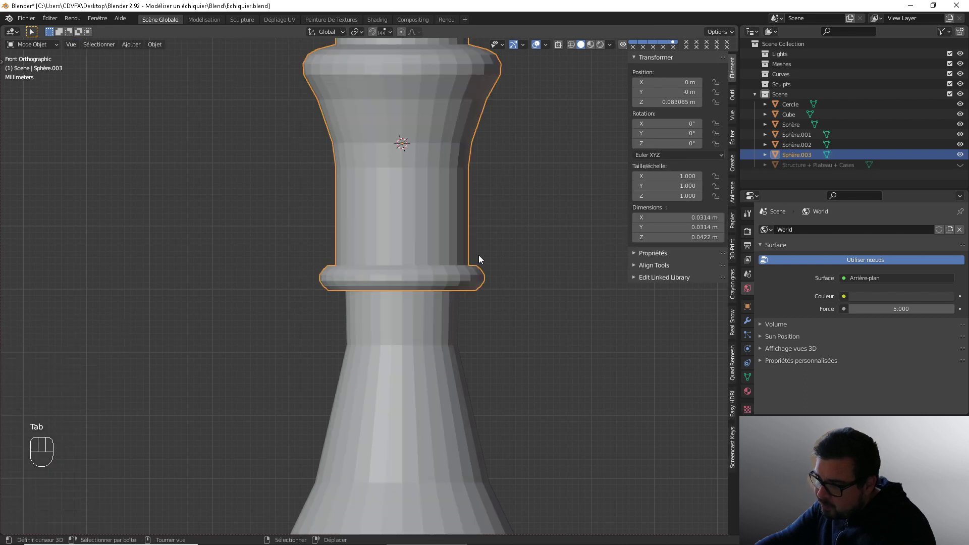
Step: Scale the edge loops of the head's upper rim and the upper part of its flare uniformly to about 1.086
middle_click_drag(429, 235, 435, 274, "shift")
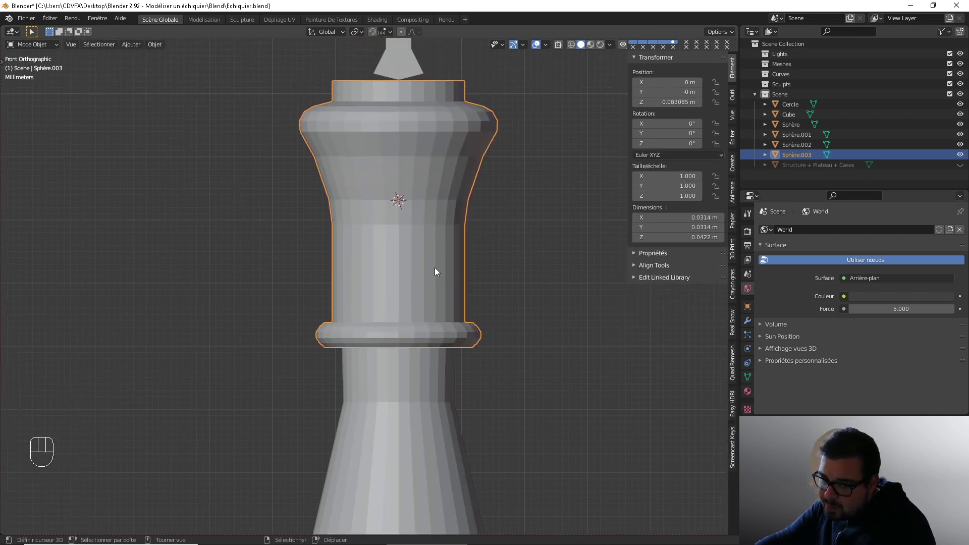
scroll(435, 267, "down", 2)
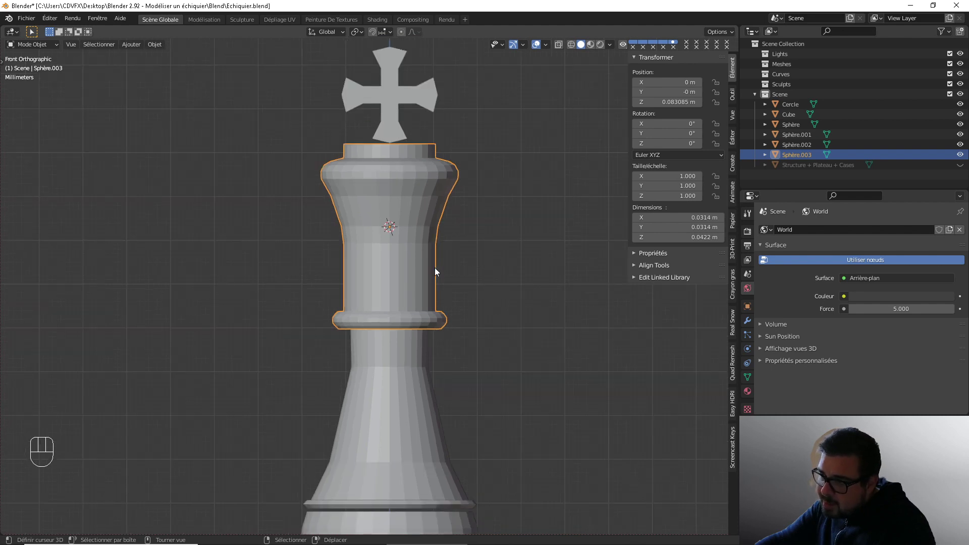
scroll(434, 268, "down", 2)
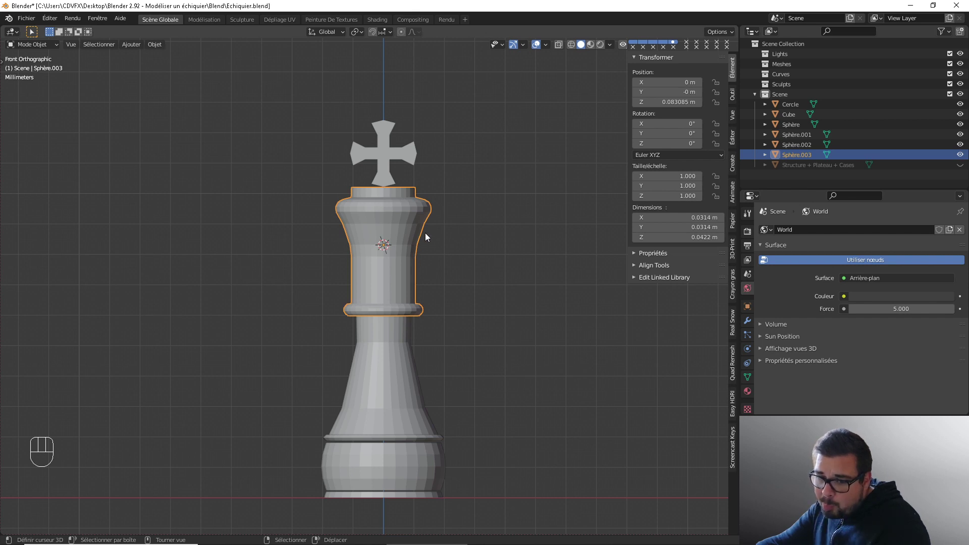
key("Tab")
scroll(431, 228, "up", 2)
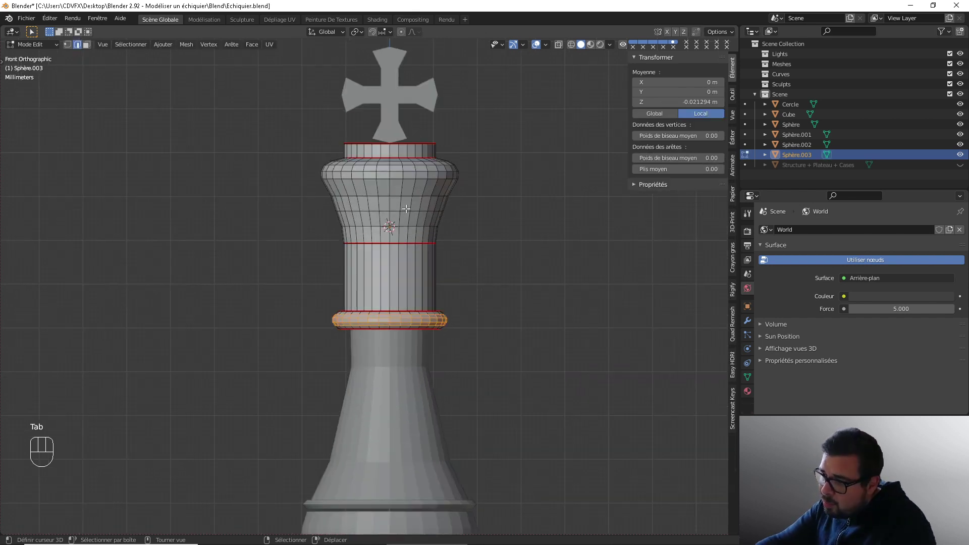
left_click(80, 45)
middle_click_drag(363, 164, 363, 187, "shift")
right_click(396, 194)
right_click(395, 193, "alt+shift")
right_click(395, 194, "alt+shift")
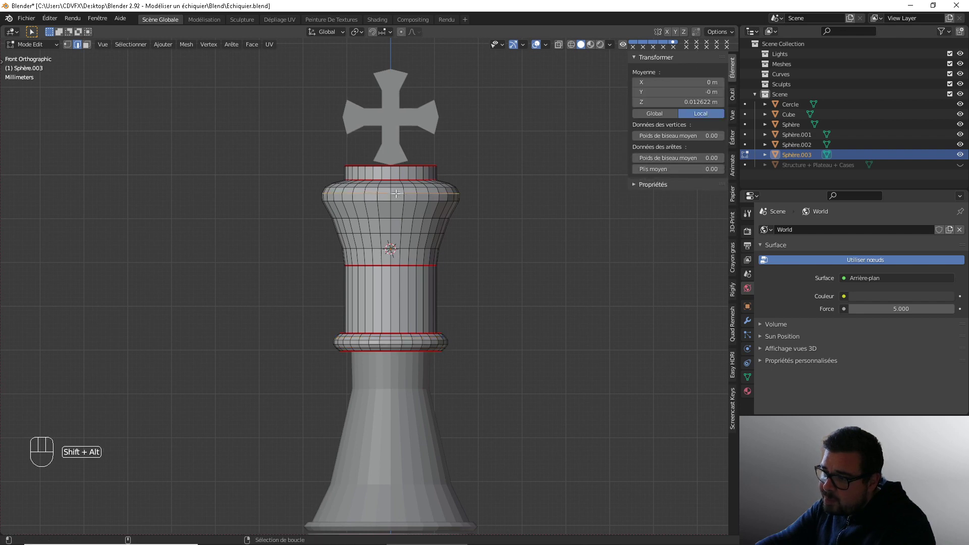
right_click(400, 200, "alt+shift")
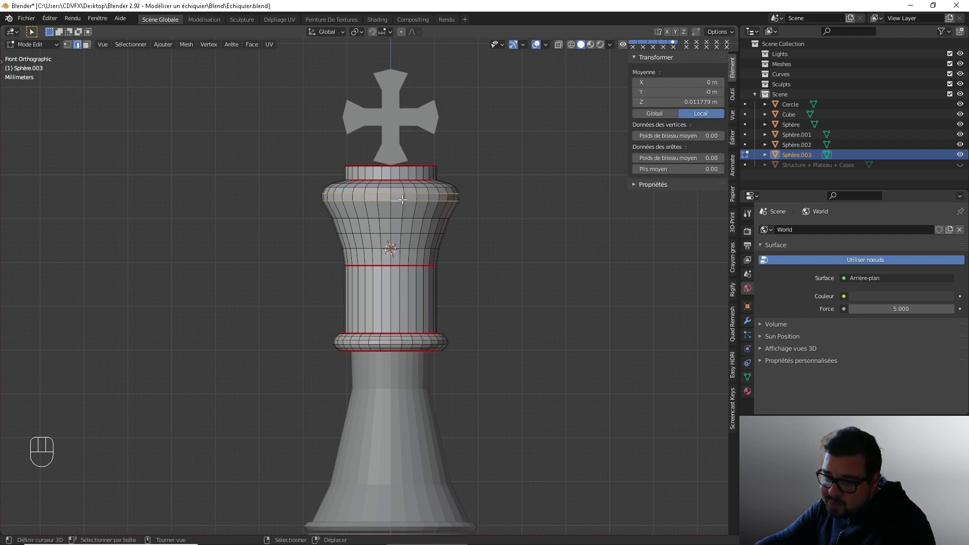
middle_click_drag(403, 200, 403, 207)
right_click(403, 194, "alt+shift")
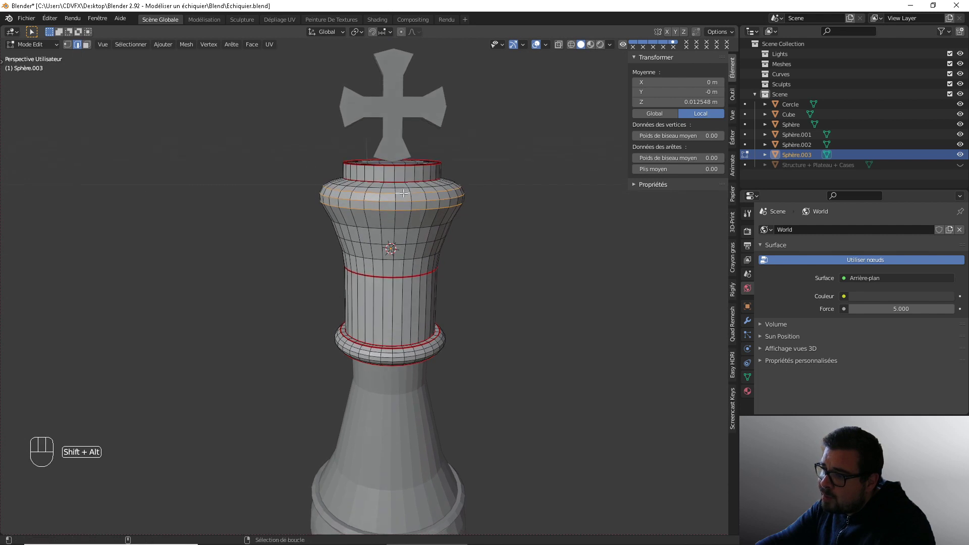
right_click(404, 192, "alt+shift")
key("ctrl+z")
right_click(405, 190, "alt+shift")
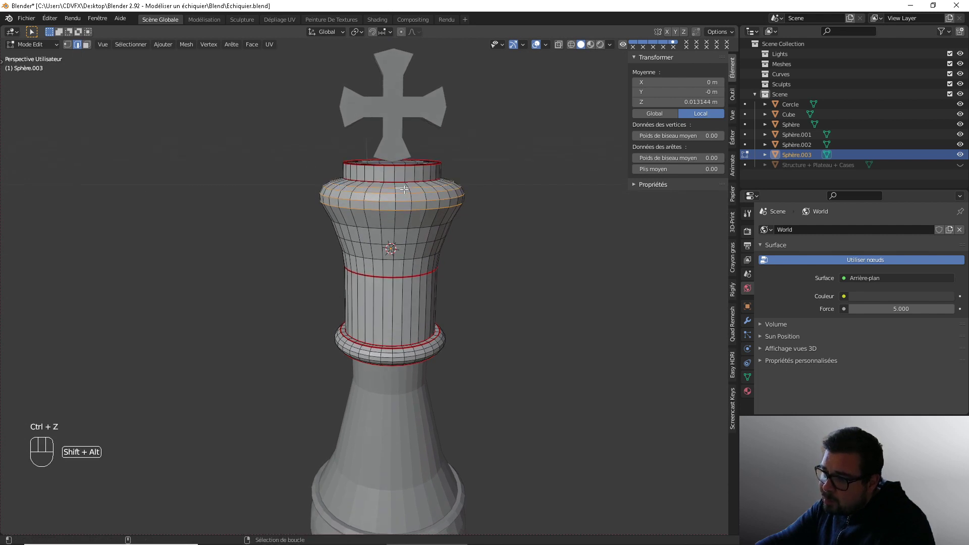
middle_click_drag(412, 222, 409, 208)
right_click(412, 213, "alt+shift")
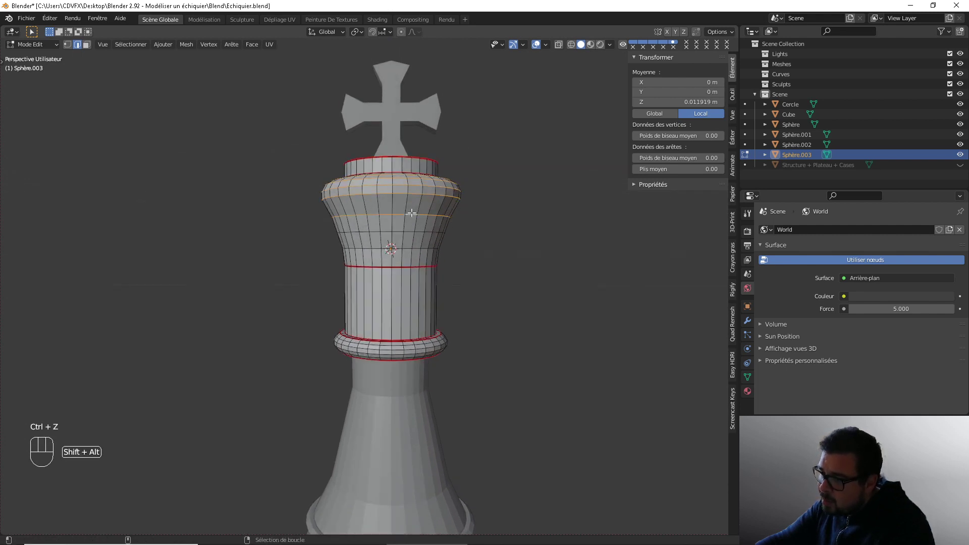
right_click(412, 227, "alt+shift")
key("ctrl+z")
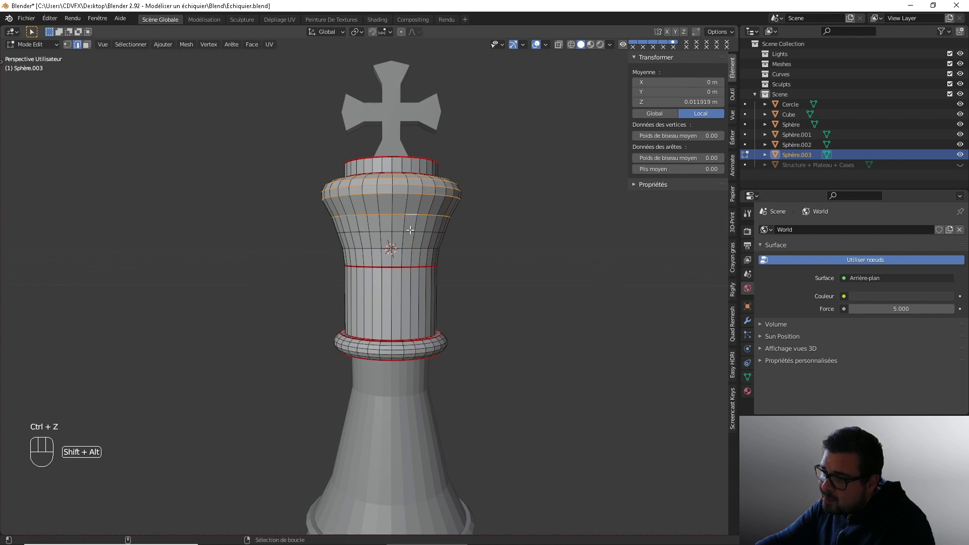
right_click(411, 230, "alt+shift")
key("s")
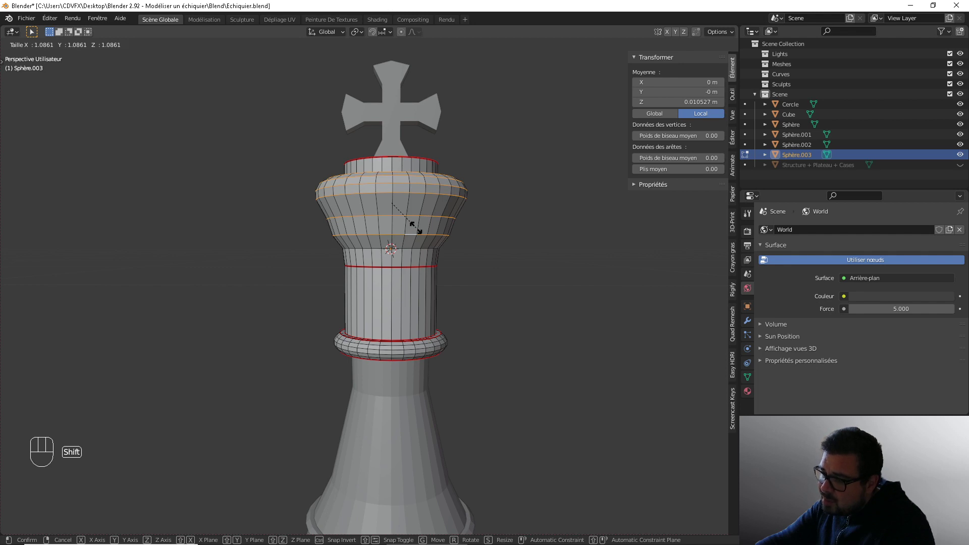
left_click(416, 228)
mouse_move(416, 209)
middle_mouse_down()
mouse_move(407, 247)
mouse_move(415, 221)
middle_mouse_up()
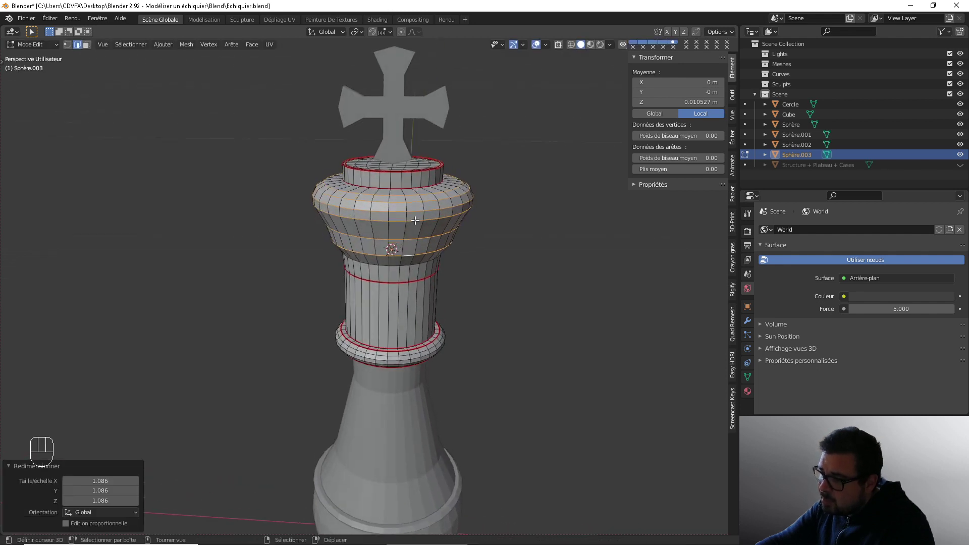
key("KP_1")
key("Tab")
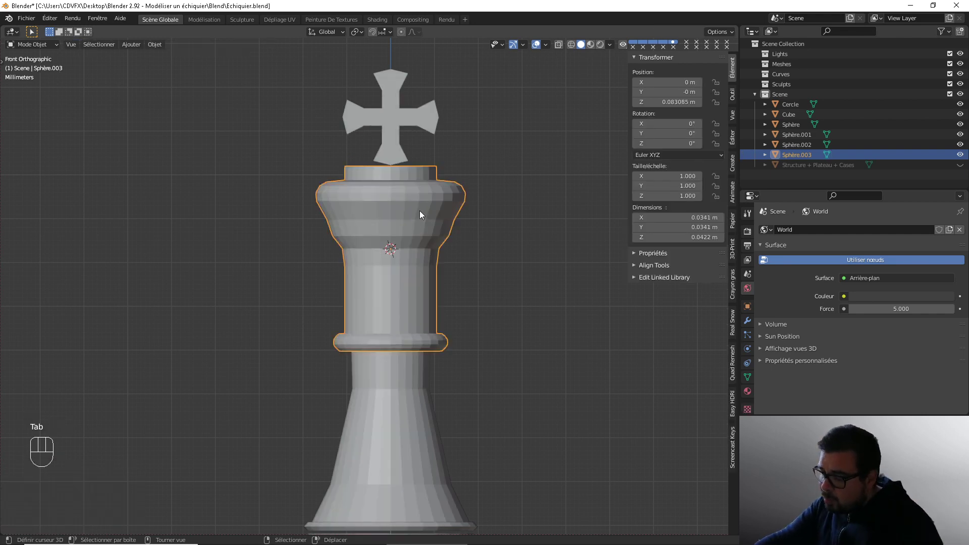
Step: Add one centred loop cut in the flare just below the head's rim and scale it to about 1.022
key("Tab")
key("a")
left_click(442, 188)
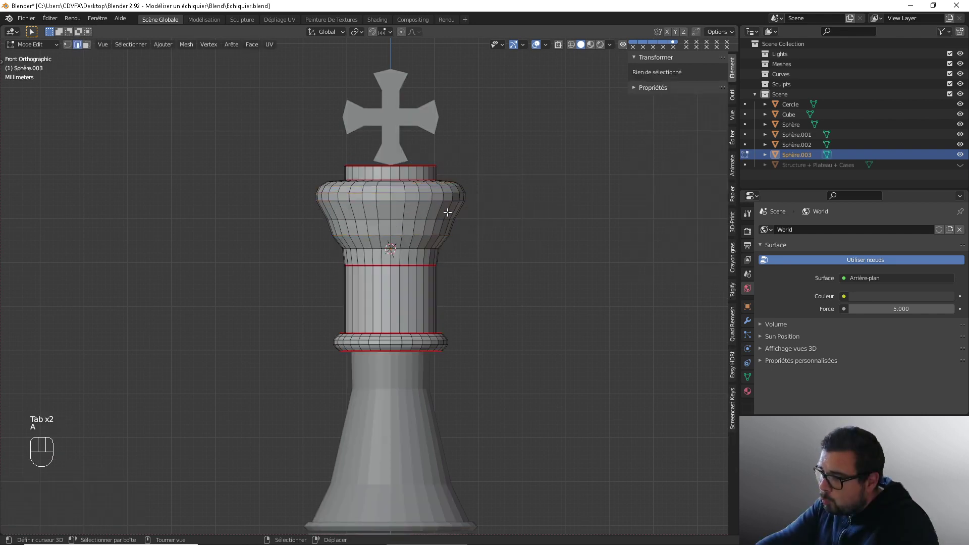
key("ctrl+r")
scroll(450, 214, "up", 1)
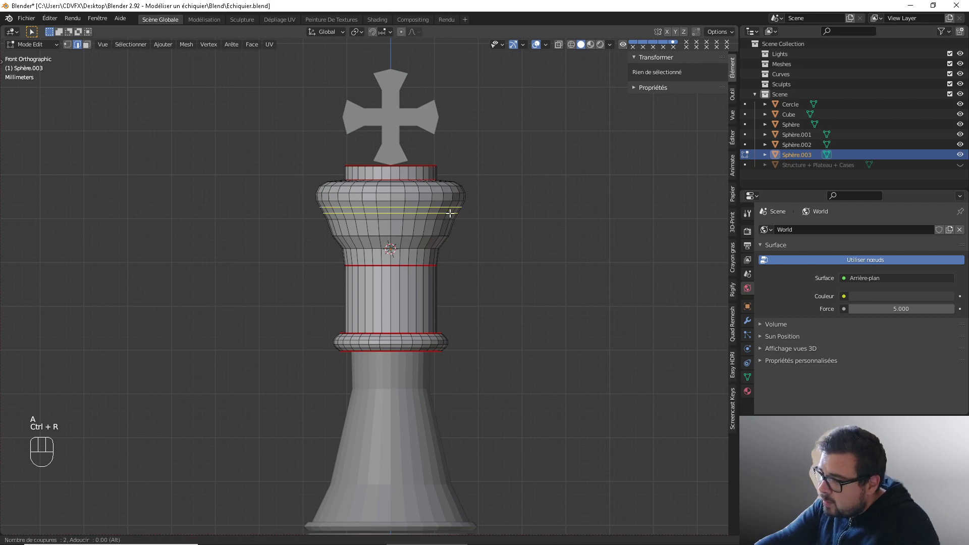
scroll(450, 213, "down", 1)
left_click(449, 214)
right_click(450, 213)
key("s")
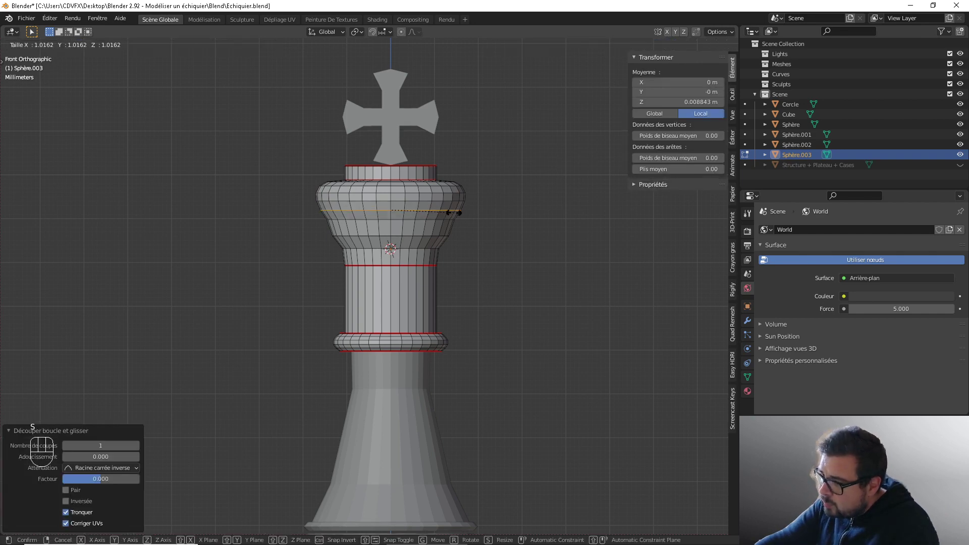
left_click(444, 218, "shift")
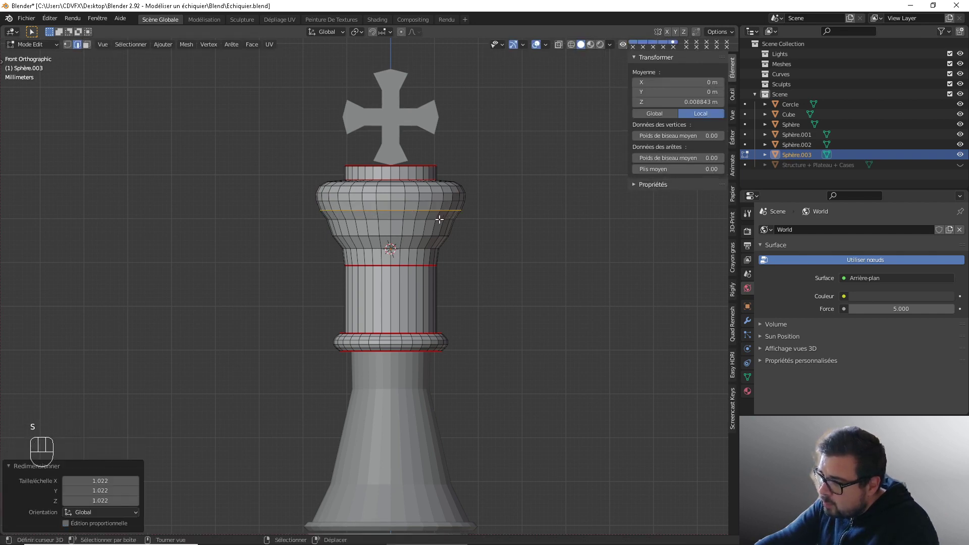
Step: Scale the existing edge loop directly below the new cut in the flare to about 1.029
right_click(440, 219)
right_click(440, 220, "alt+shift")
key("s")
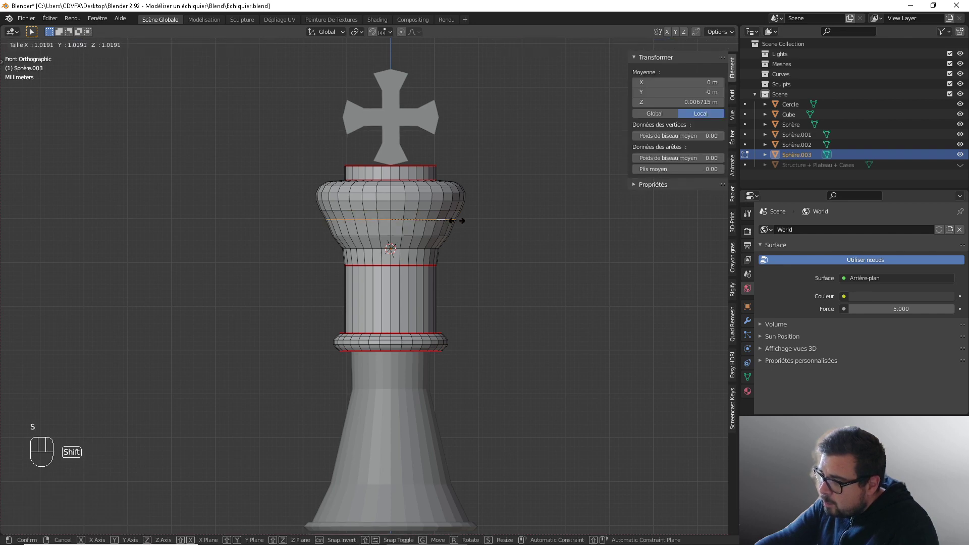
left_click(457, 219)
Step: Add one centred loop cut in the lower half of the head's flare and scale it to about 1.021
key("ctrl+r")
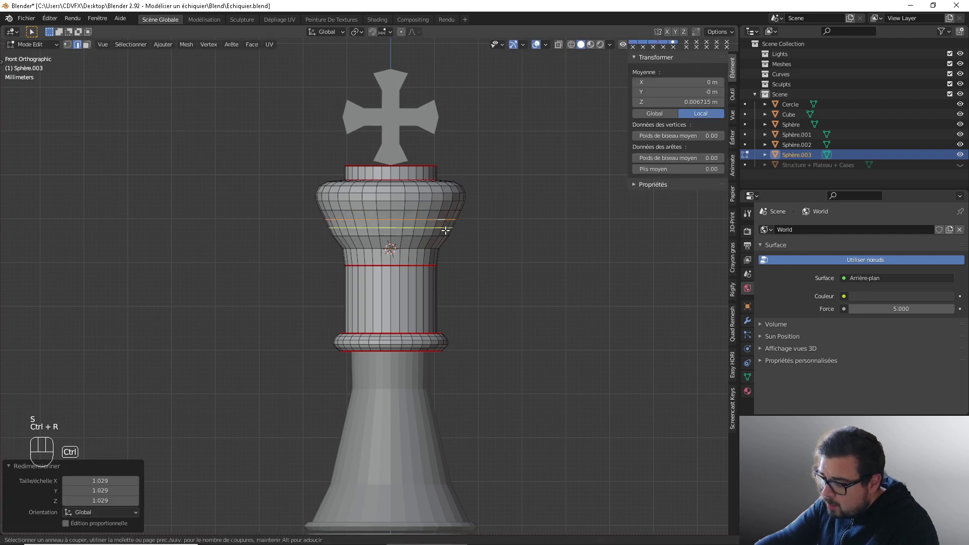
left_click(446, 229)
right_click(446, 229)
key("s")
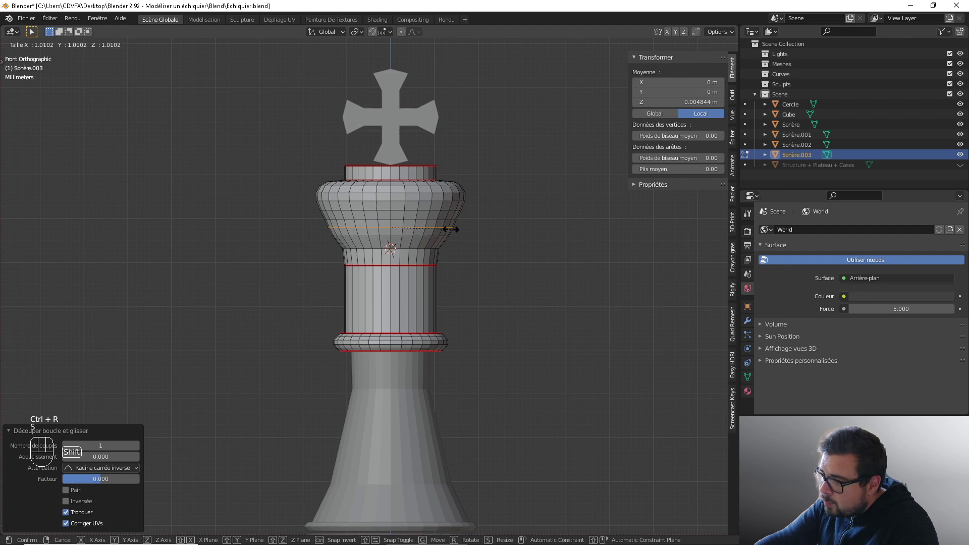
left_click(456, 230)
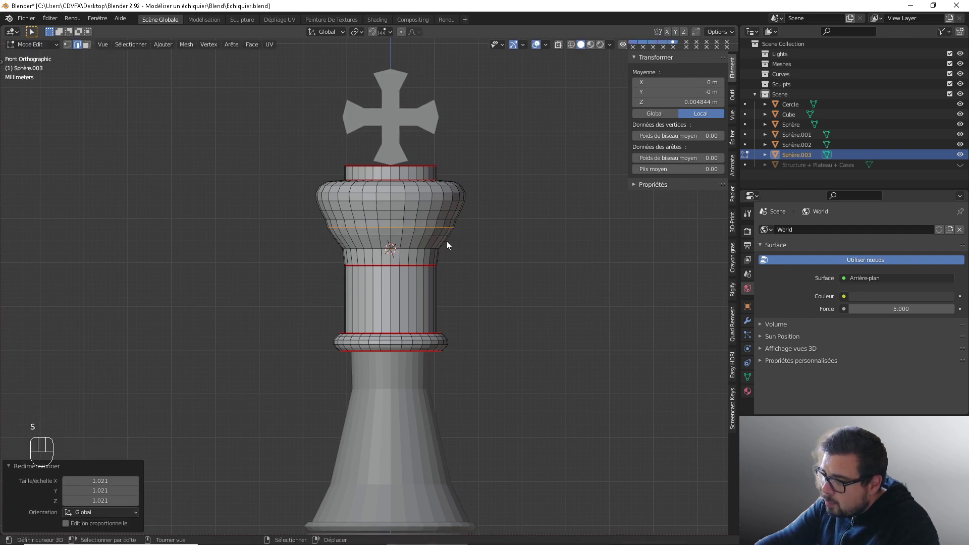
key("Tab")
Step: Scale the edge loop at the foot of the head's flare, just above the neck's seam, to about 1.065
scroll(465, 214, "up", 1)
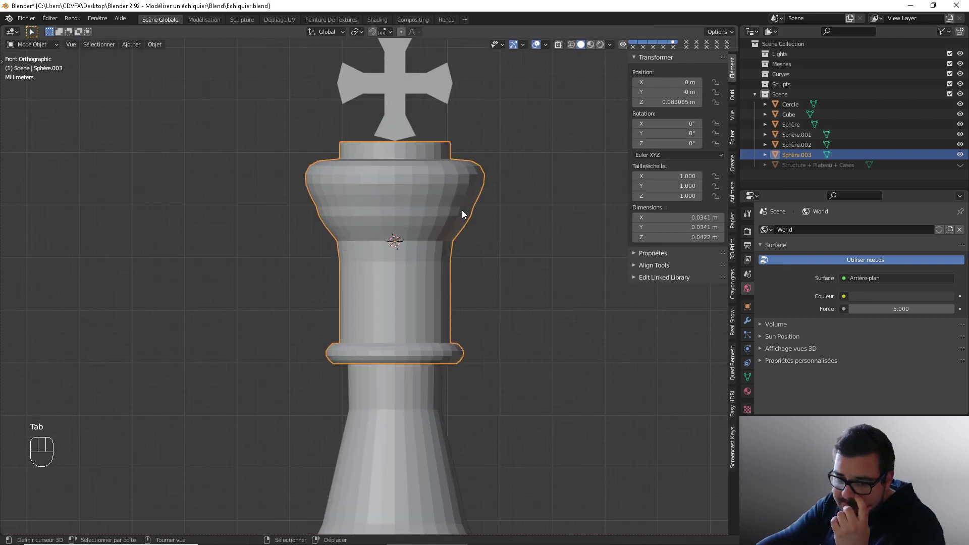
scroll(440, 192, "up", 1)
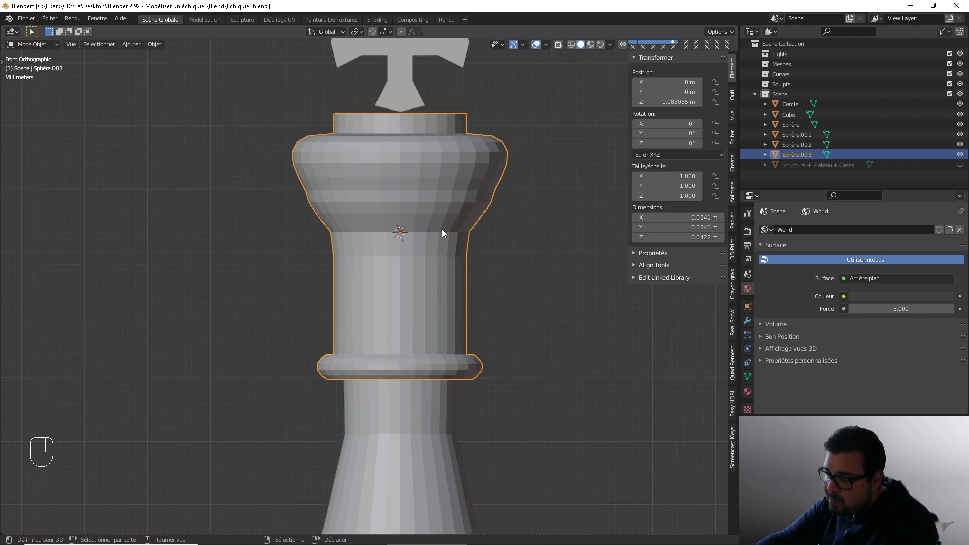
scroll(444, 214, "down", 1)
key("Tab")
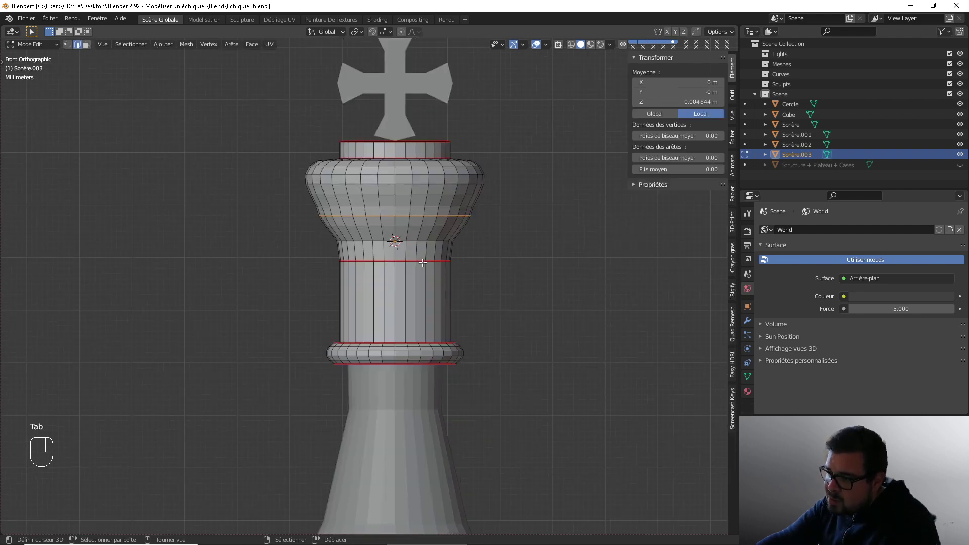
right_click(353, 239)
right_click(358, 241)
right_click(358, 240, "alt+shift")
right_click(358, 241, "alt+shift")
key("s")
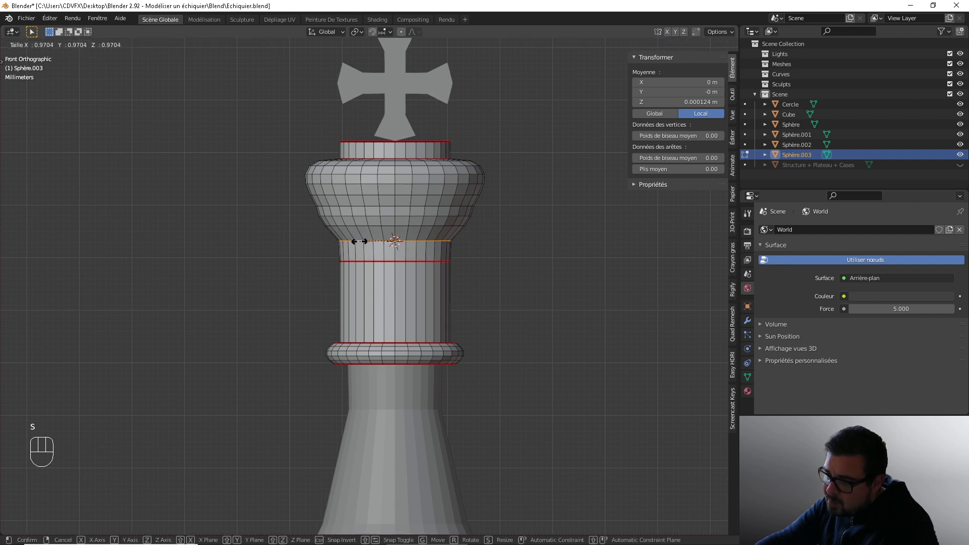
left_click(324, 248)
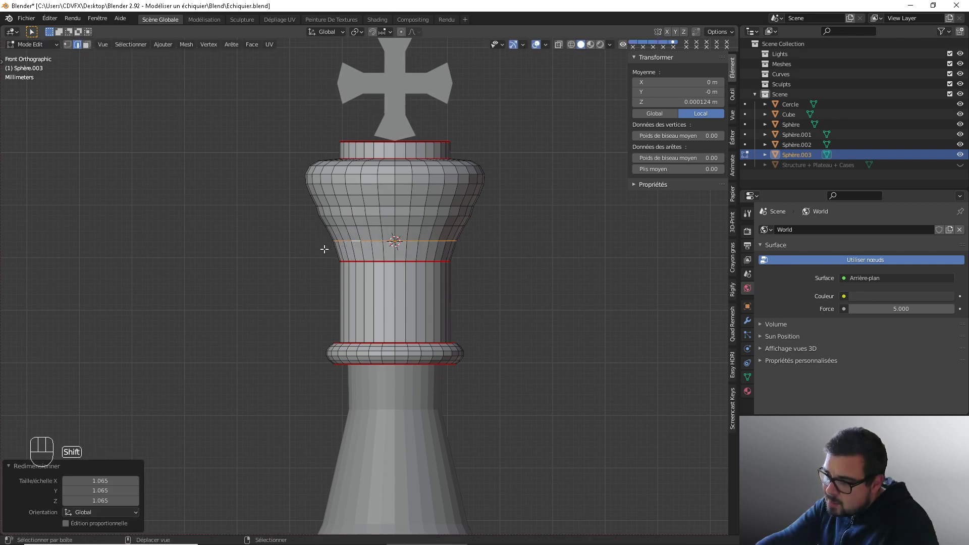
Step: Scale the existing edge loop midway up the head's flare to about 1.024
right_click(461, 207)
right_click(461, 207, "alt+shift")
right_click(461, 206, "alt+shift")
key("s")
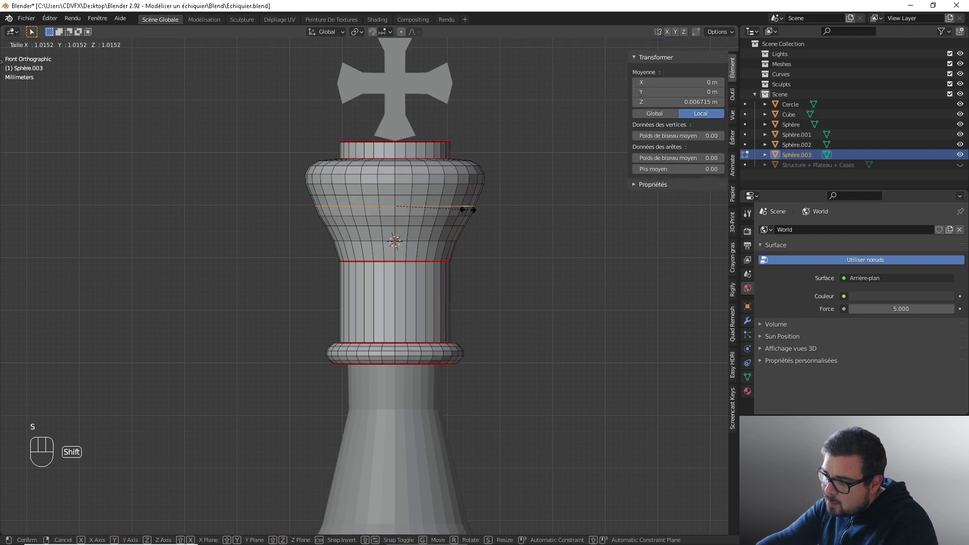
left_click(471, 209)
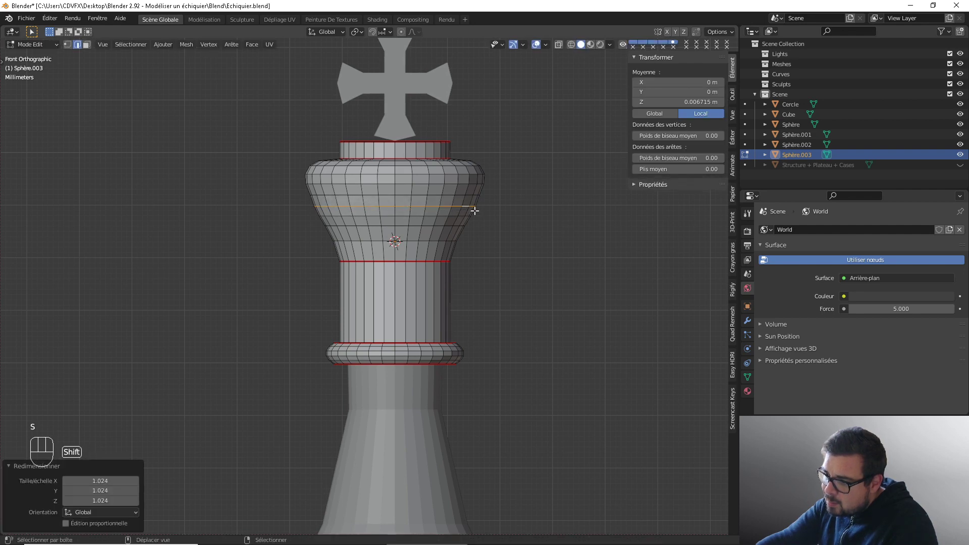
Step: Add one centred loop cut between the flare's lowest edge loop and the neck's seam, and scale it slightly
key("ctrl+r")
left_click(450, 252)
right_click(450, 252)
key("s")
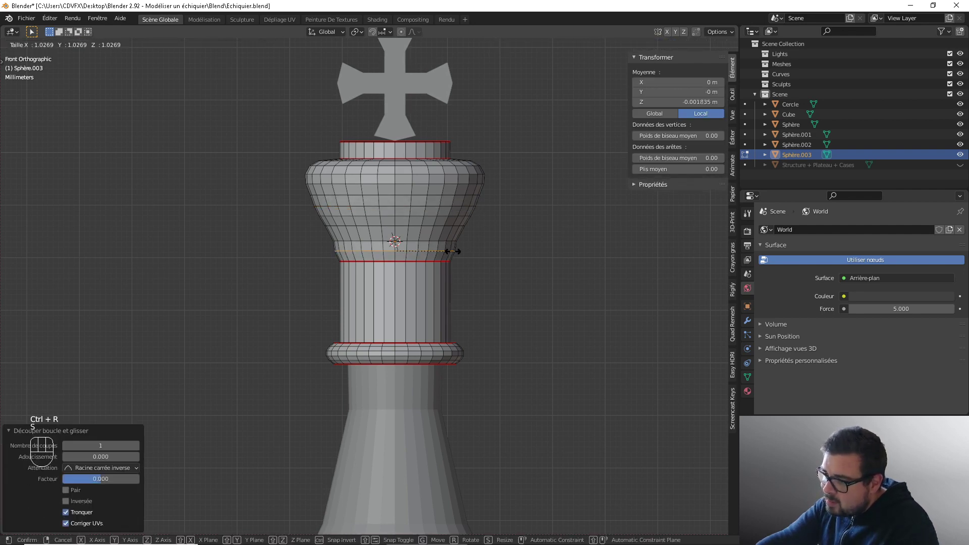
left_click(429, 251)
key("Tab")
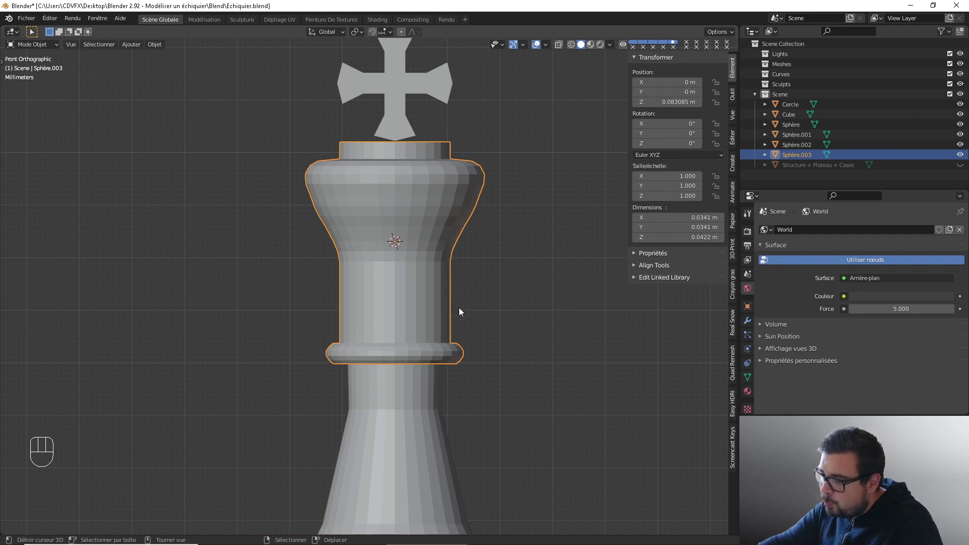
Step: Edit the king's tapered body and bevel the edge loop where its neck starts widening with 2 segments and a width of about 0.0024 m
middle_click_drag(459, 312, 468, 212, "shift")
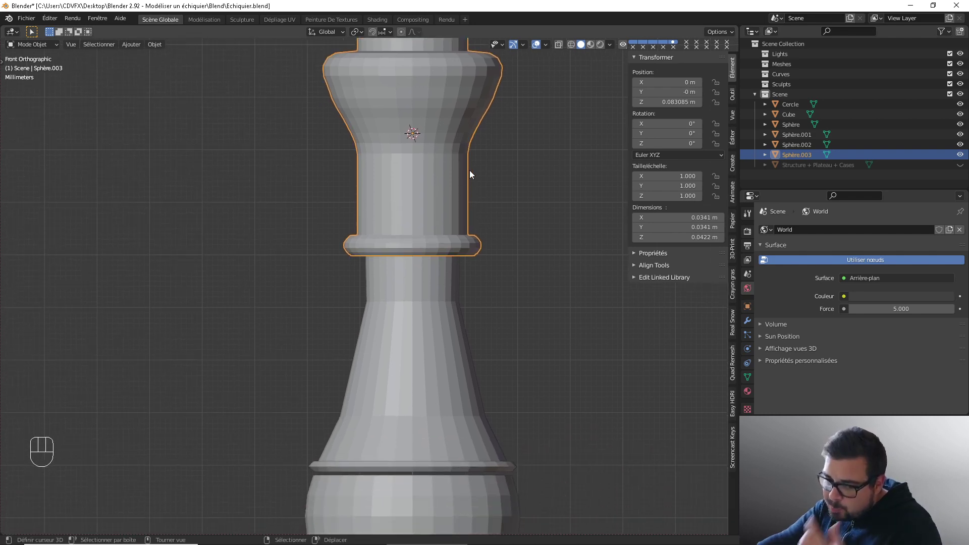
scroll(469, 171, "up", 1)
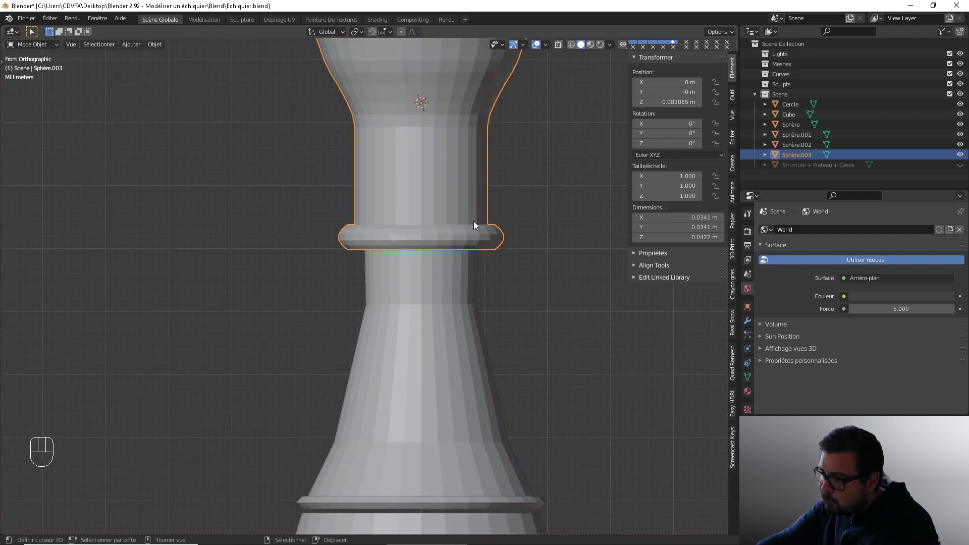
middle_click_drag(448, 309, 454, 259, "shift")
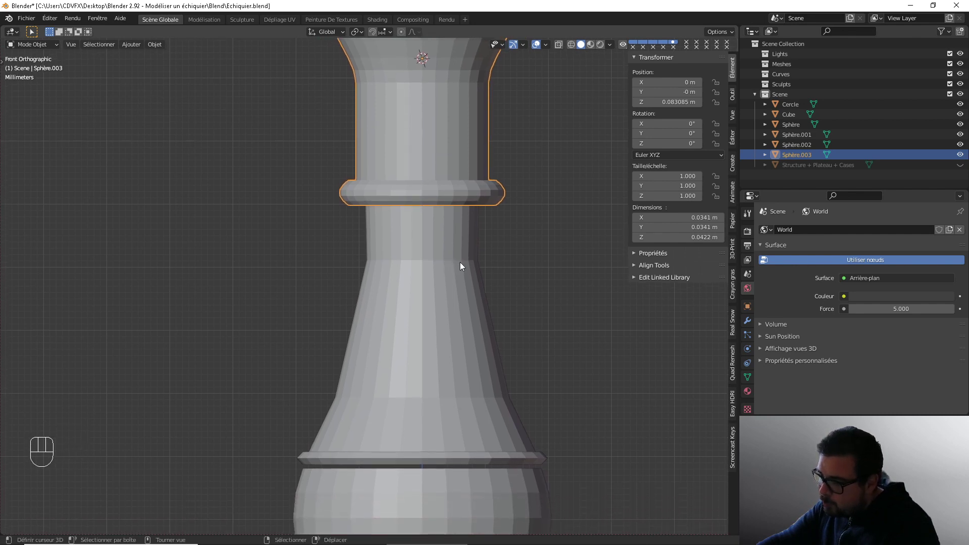
key("Tab")
key("Tab")
left_click(441, 248)
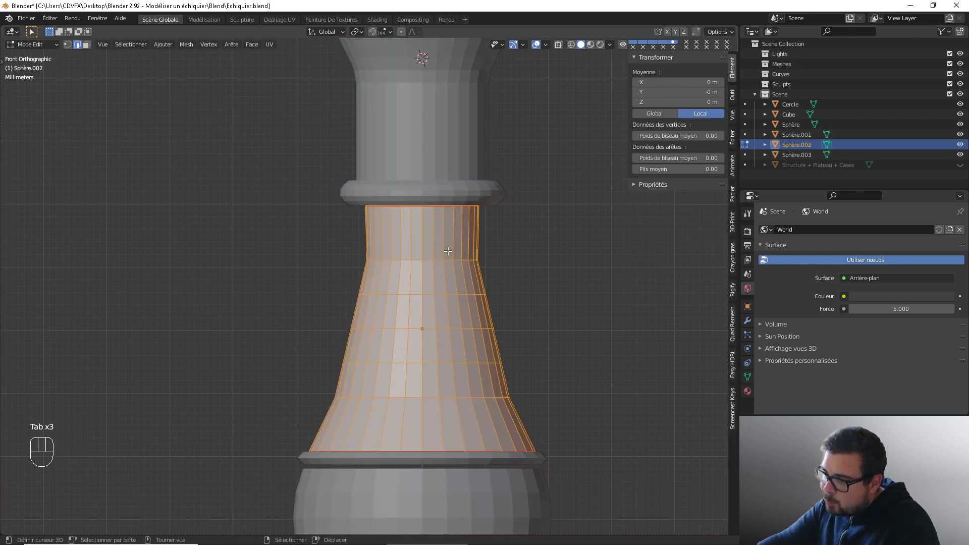
key("Tab")
left_click(469, 259, "alt+shift")
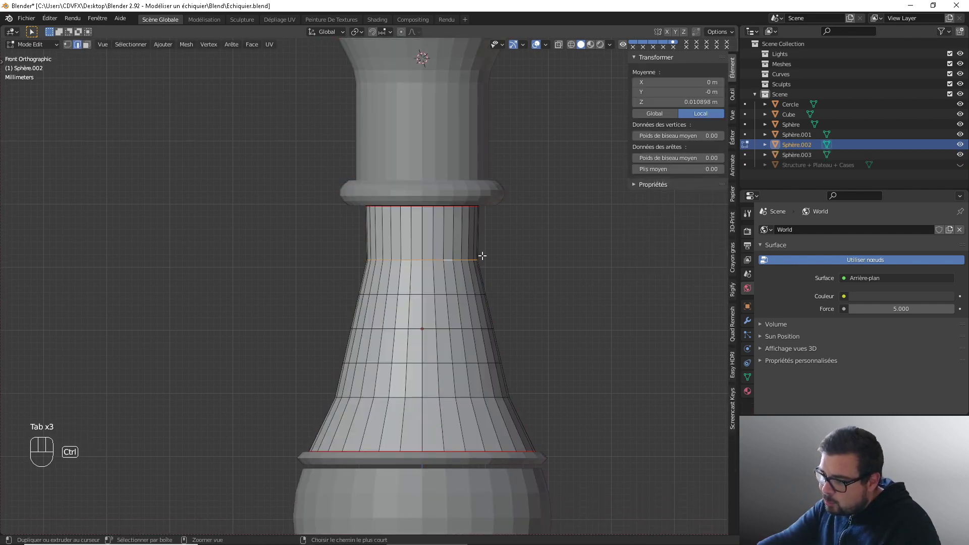
key("ctrl+b")
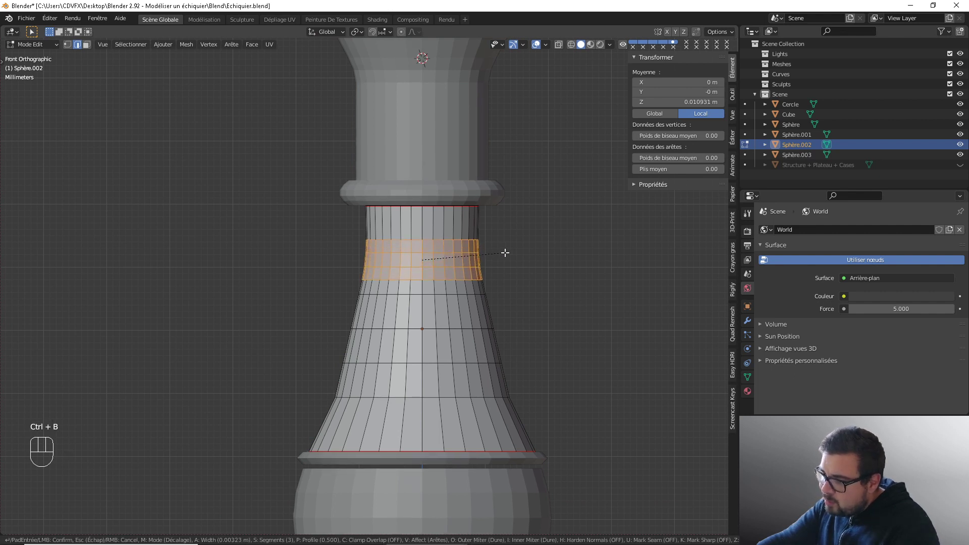
scroll(505, 253, "down", 1)
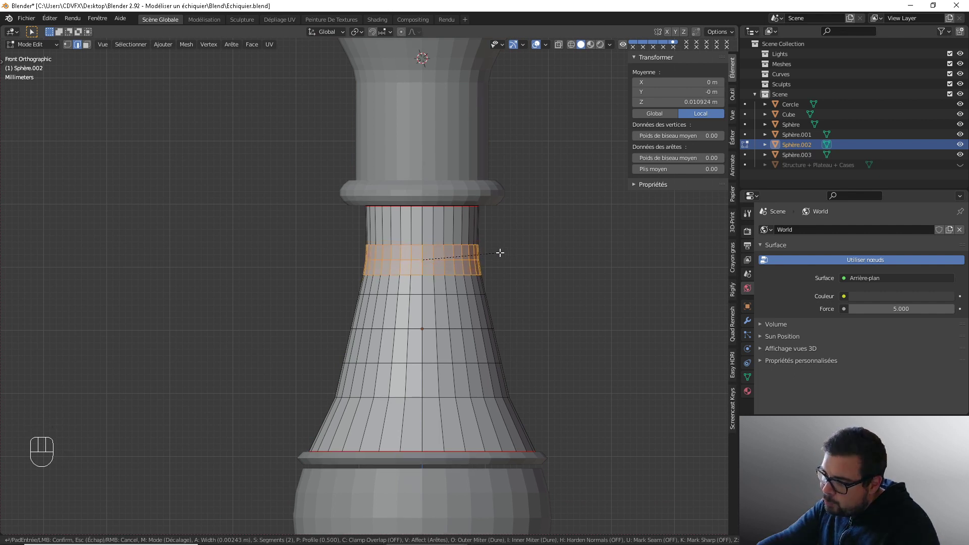
left_click(500, 253)
Step: Bevel the body's lower edge loop, where the skirt starts to flare, with 2 segments and a width of about 0.0027 m
middle_click_drag(498, 350, 499, 330, "shift")
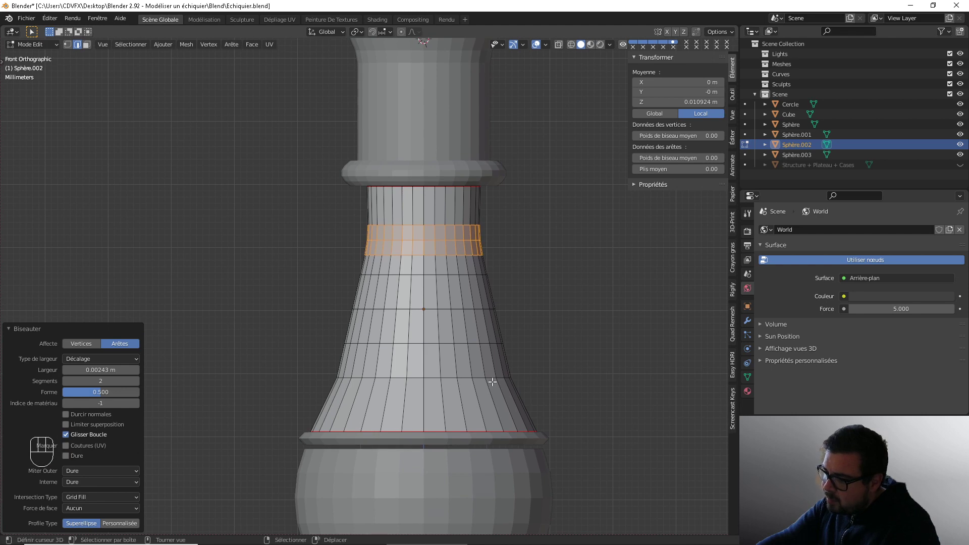
right_click(492, 379)
right_click(492, 378)
left_click(493, 378, "alt+shift")
key("ctrl+b")
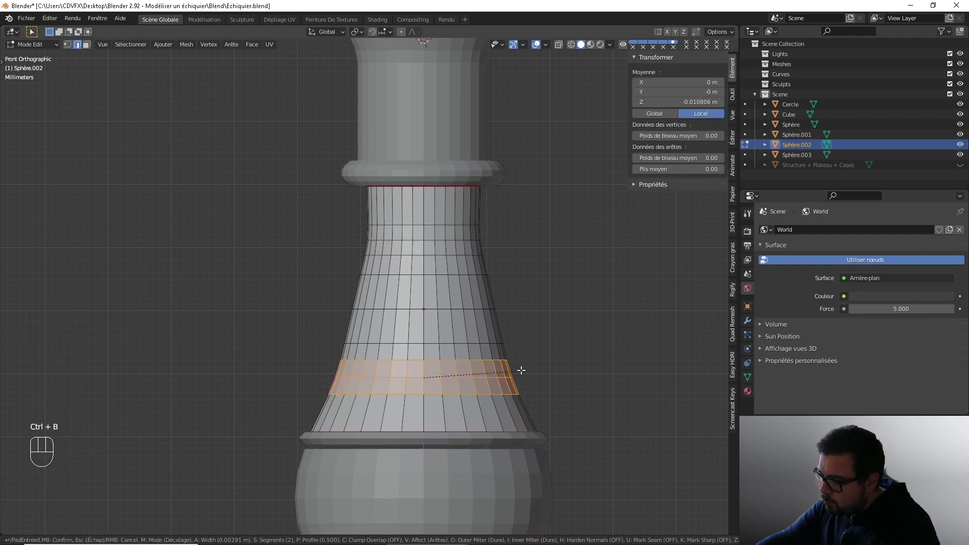
left_click(521, 370)
Step: Clear the selection and start a loop cut around the tapered body, just below its middle edge loop
middle_click_drag(518, 359, 522, 336, "shift")
key("a")
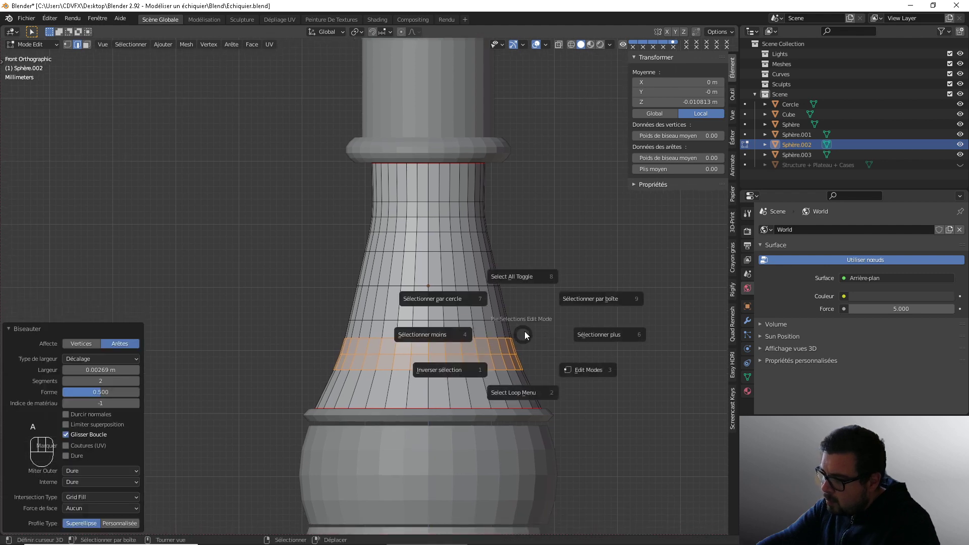
left_click(518, 308)
key("ctrl+r")
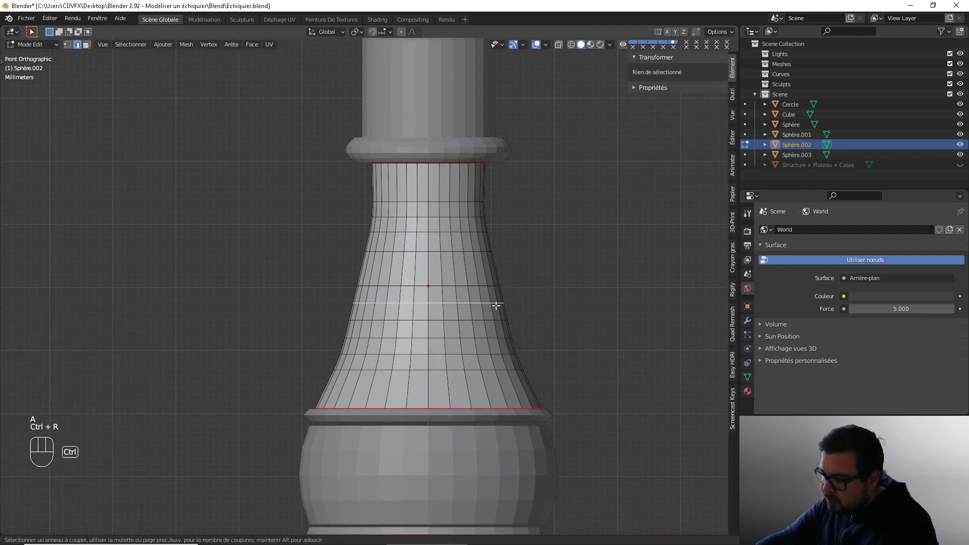
Step: Add two centred edge loops to the king's flared body, one just below and one just above its middle
left_click(497, 305)
right_click(497, 306)
key("ctrl+r")
left_click(483, 266)
right_click(483, 266)
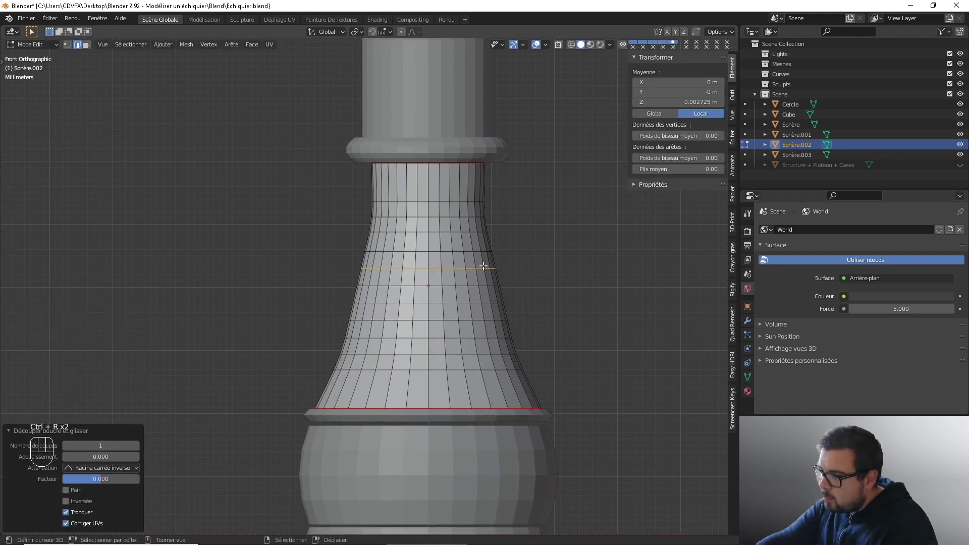
Step: Add one centred edge loop near the flared body's upper rim and another just above its base, and leave mesh editing
key("ctrl+r")
left_click(475, 189)
right_click(475, 190)
key("ctrl+r")
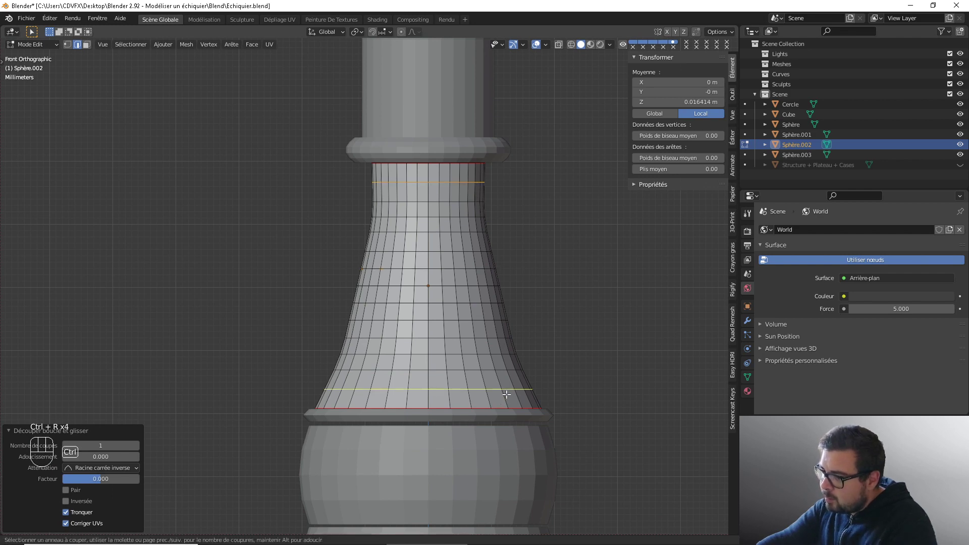
left_click(507, 393)
right_click(507, 394)
key("Tab")
Step: Bevel the middle edge loop of the thin ring below the flared body with 2 segments, about 0.00085 m wide
scroll(464, 308, "down", 2)
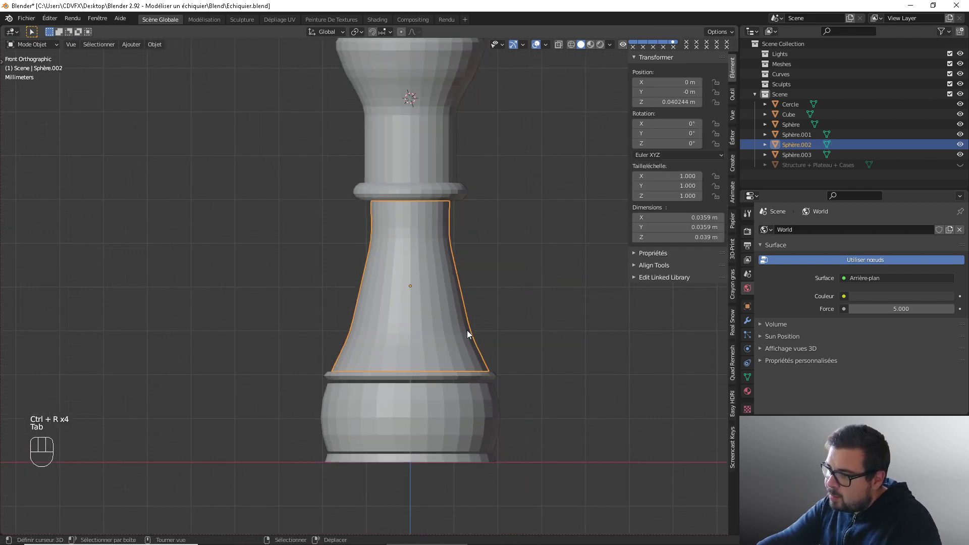
middle_click_drag(474, 371, 486, 332, "shift")
left_click(464, 335)
key("Tab")
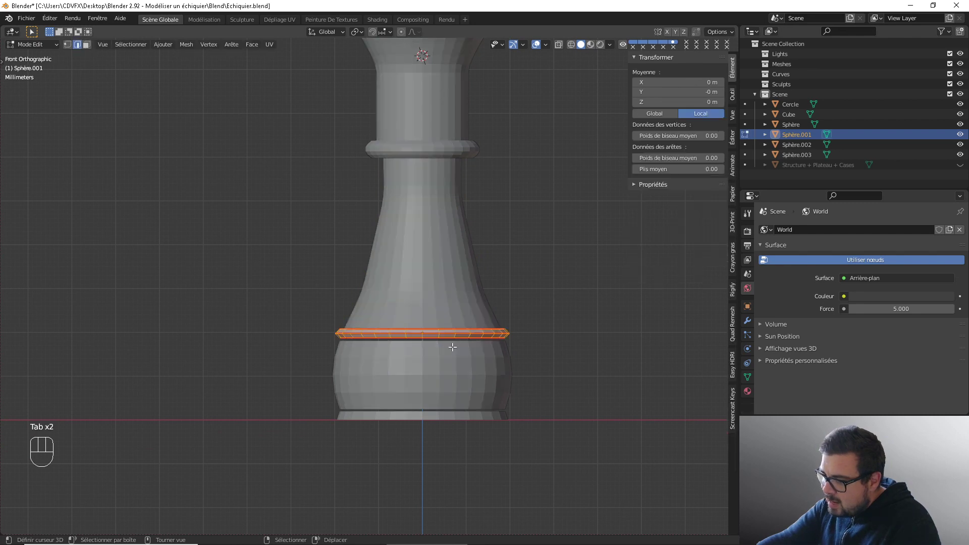
scroll(455, 359, "up", 3)
right_click(474, 371)
right_click(475, 369, "alt+shift")
right_click(476, 369, "alt+shift")
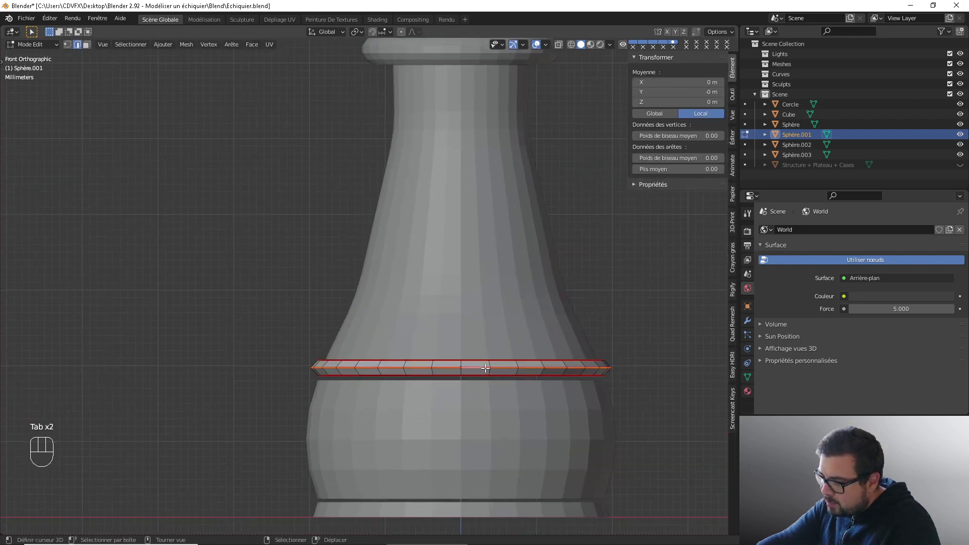
key("ctrl+b")
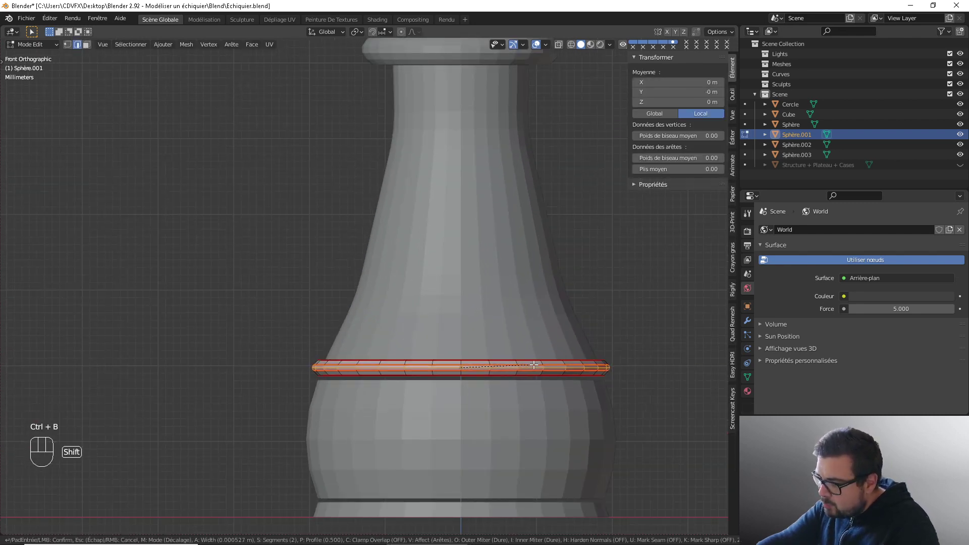
left_click(556, 365)
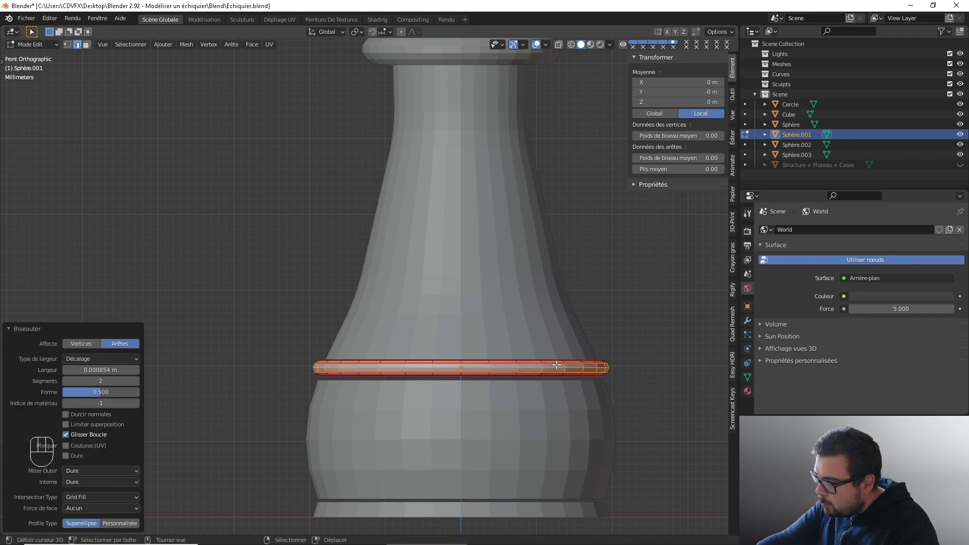
key("Tab")
Step: Add a centred edge loop around the base disc and bevel it with 2 segments, about 0.0004 m wide
middle_click_drag(586, 433, 591, 355, "shift")
key("a")
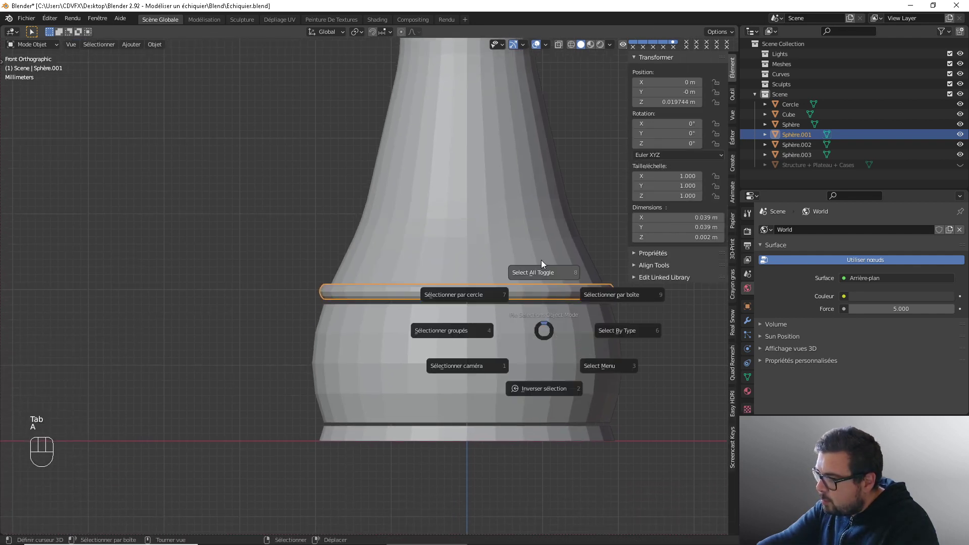
left_click(541, 261)
middle_click_drag(500, 370, 499, 328, "shift")
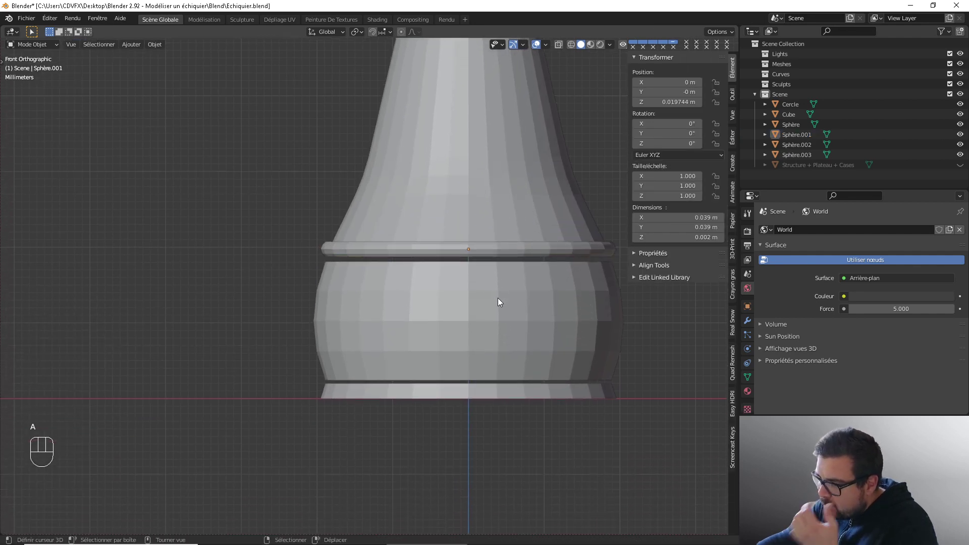
left_click(428, 396)
key("Tab")
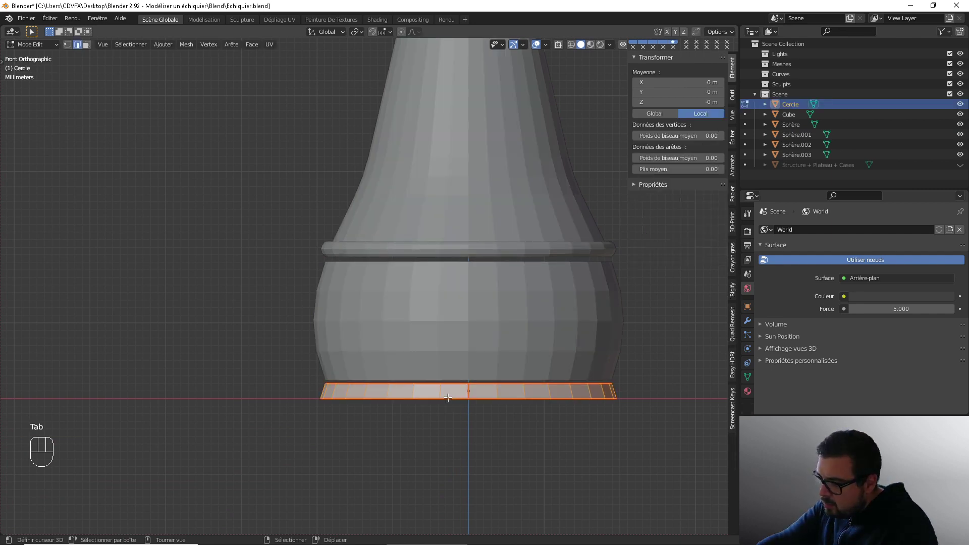
key("ctrl+r")
left_click(440, 391)
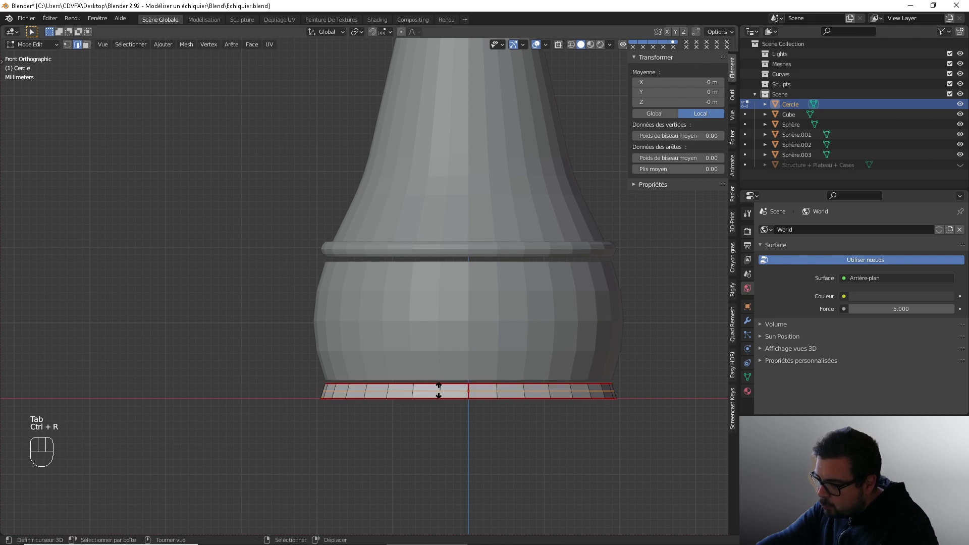
key("ctrl+b")
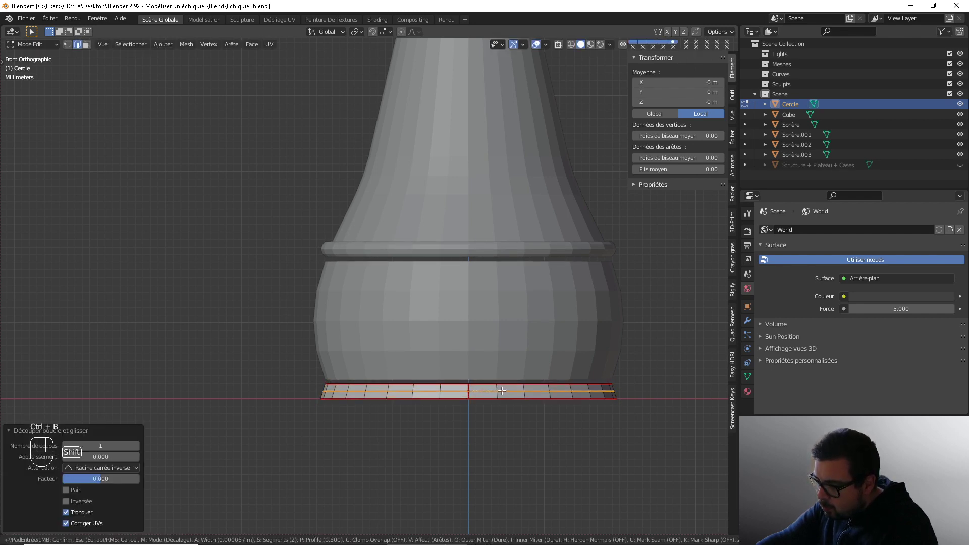
left_click(522, 394)
Step: Scale the base disc's bevelled edge loops outward by a factor of about 1.02 and leave mesh editing
key("s")
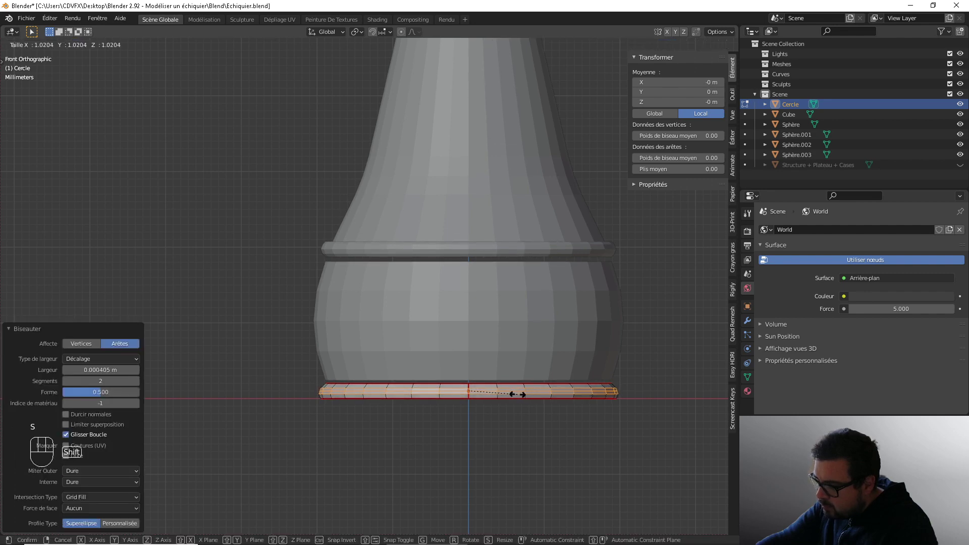
left_click(517, 394)
key("Tab")
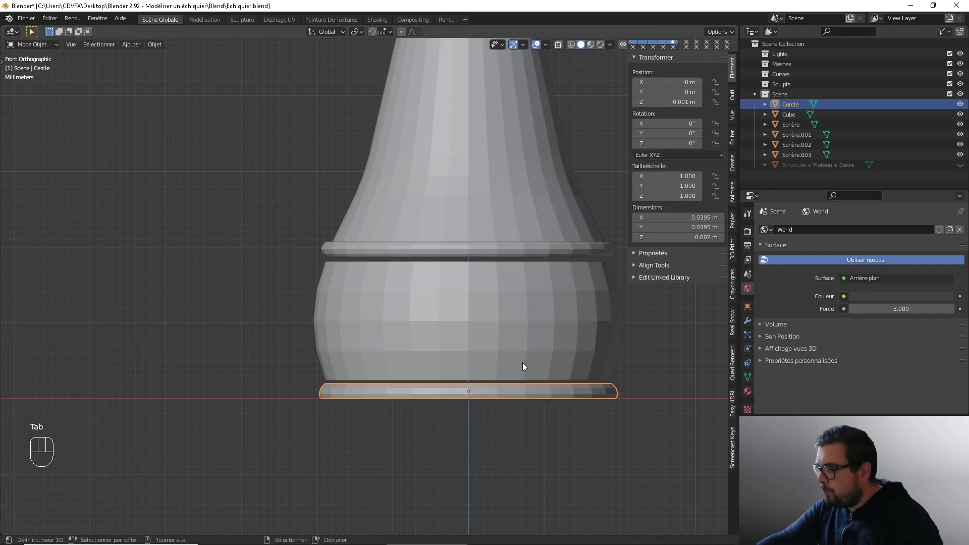
Step: Examine the whole king piece, and check the mesh and seams of the thin ring above the rounded base in isolation
scroll(522, 363, "down", 3)
middle_click_drag(433, 306, 413, 399, "shift")
scroll(413, 398, "down", 2)
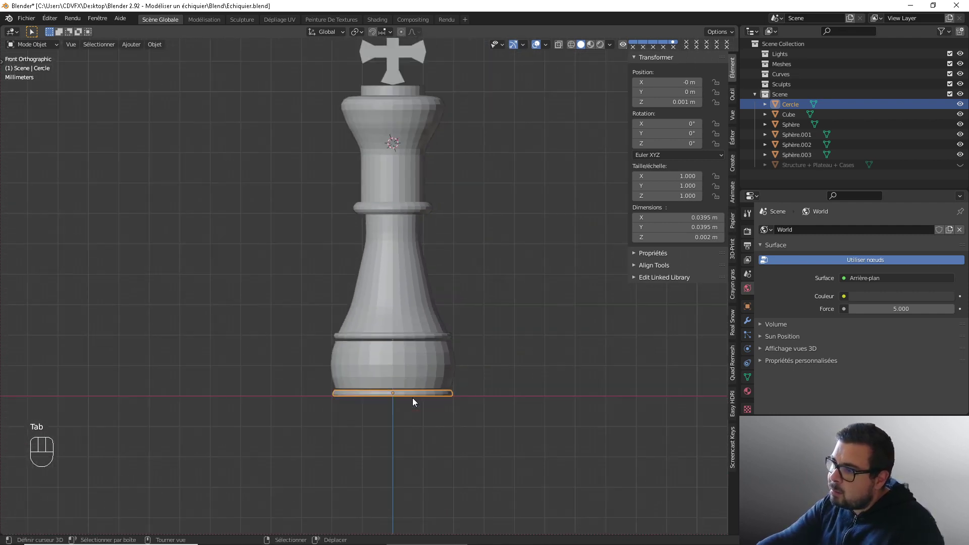
scroll(413, 397, "down", 1)
middle_click_drag(383, 343, 386, 393, "shift")
scroll(403, 230, "down", 1)
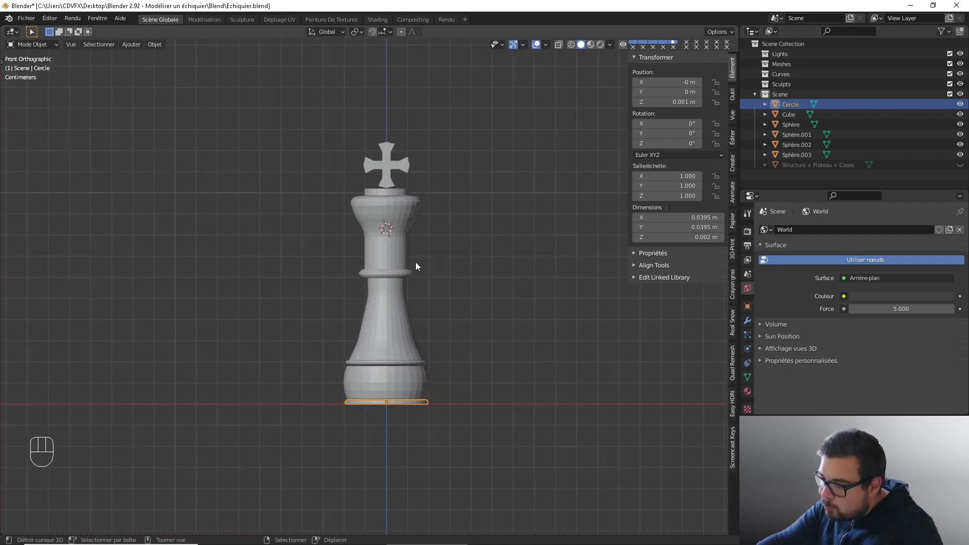
scroll(419, 303, "up", 3)
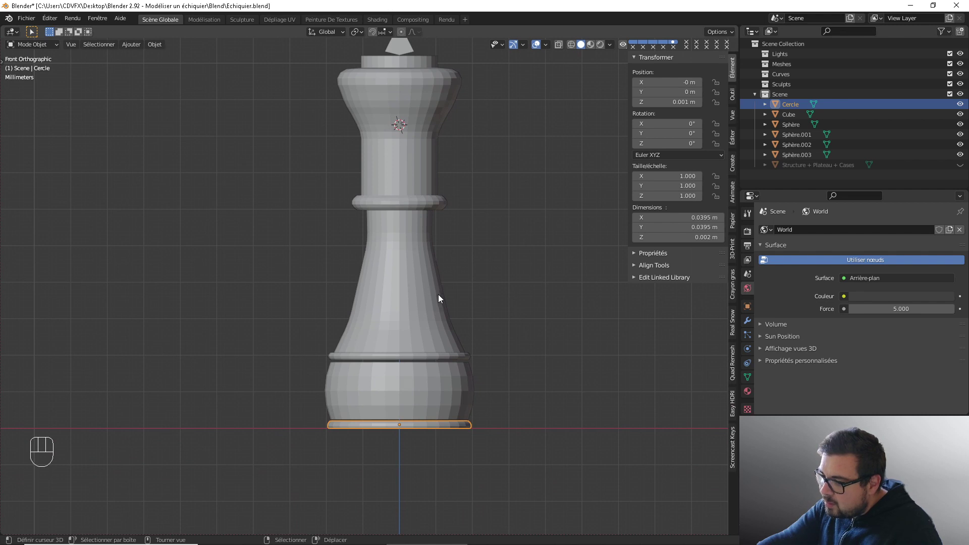
middle_click_drag(443, 333, 438, 283, "shift")
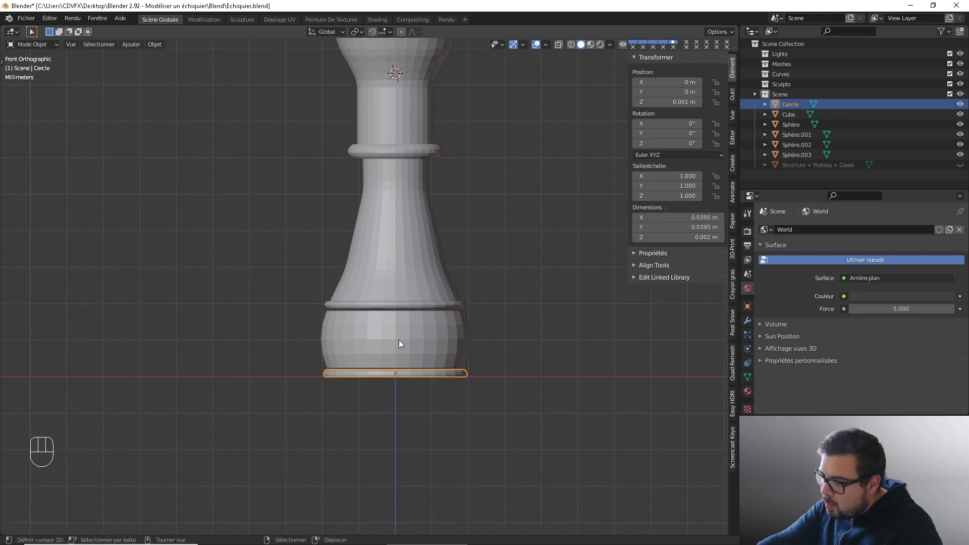
left_click(412, 327)
left_click(407, 306)
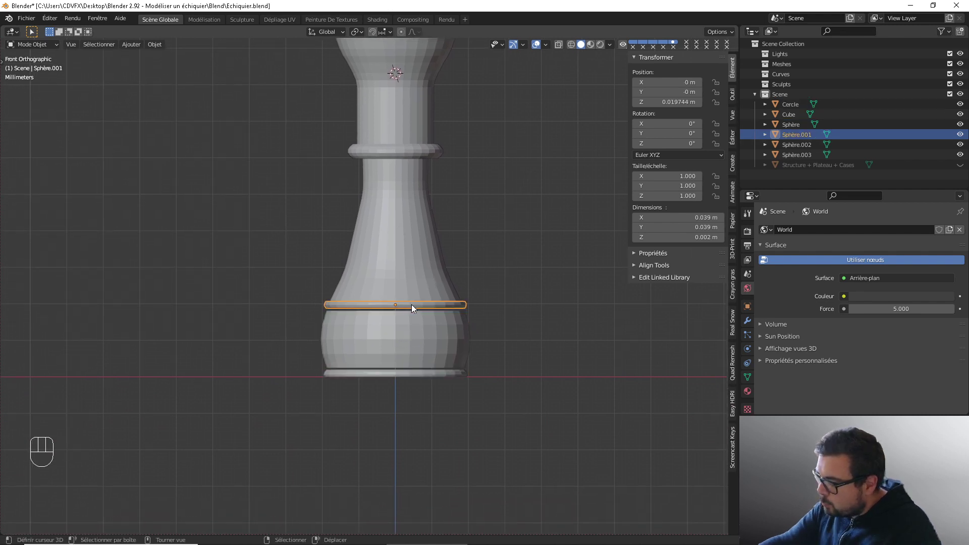
key("KP_Divide")
middle_click_drag(411, 304, 438, 354)
key("Tab")
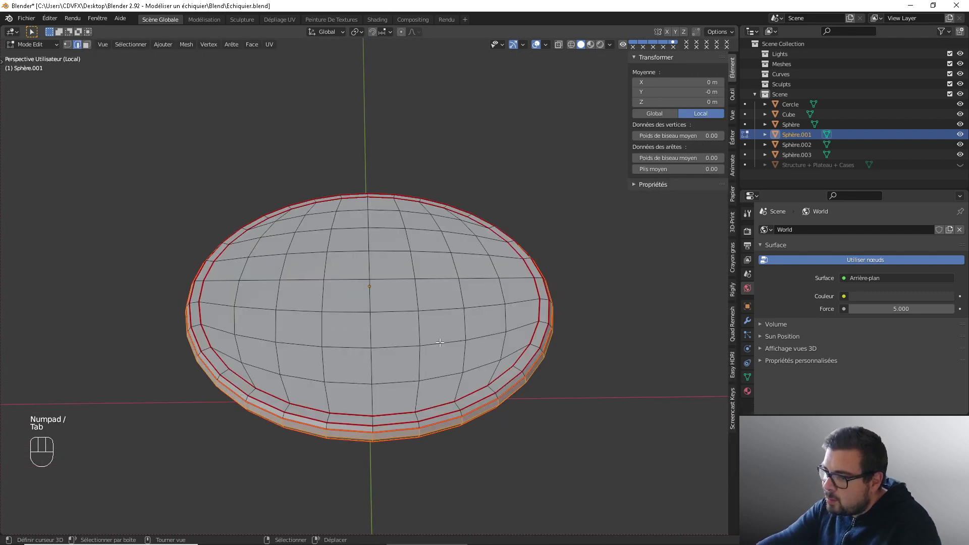
key("Tab")
key("KP_Divide")
Step: Isolate the flared body in local view and open its mesh for editing, showing the upper cap
left_click(426, 268)
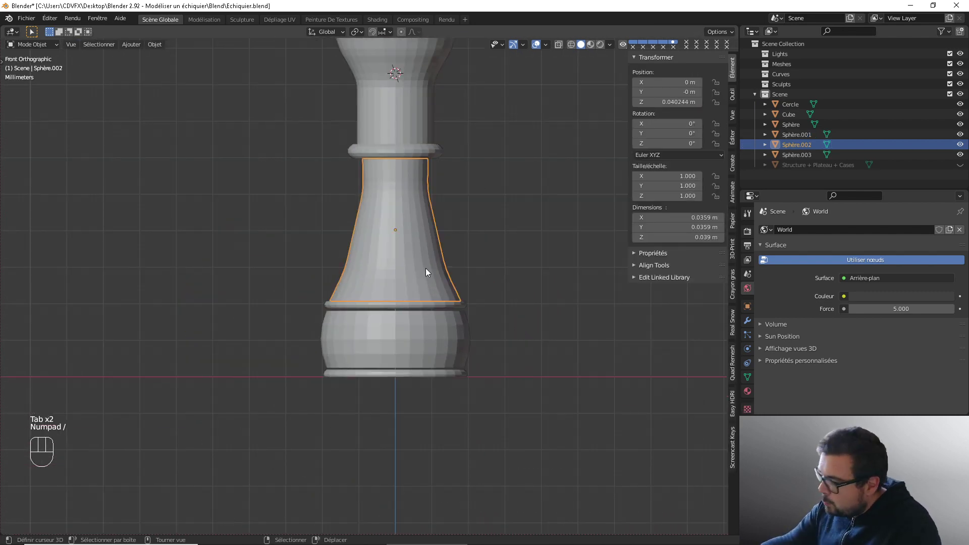
key("KP_Divide")
key("Tab")
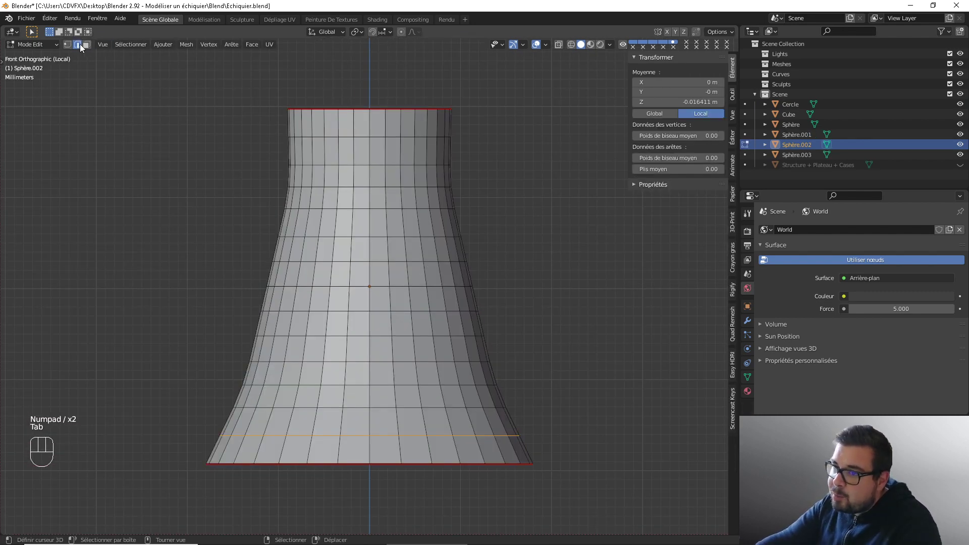
middle_click_drag(329, 123, 357, 159)
middle_click_drag(375, 191, 366, 208)
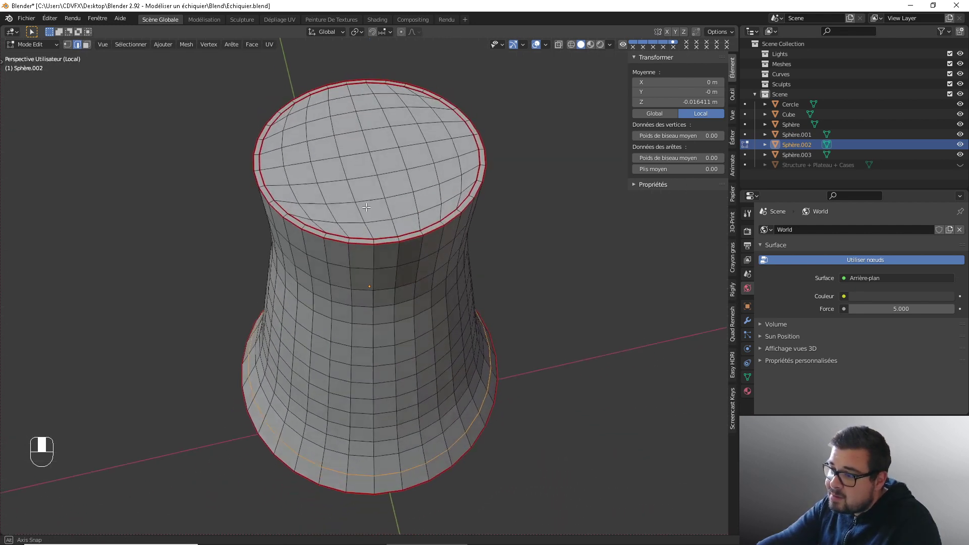
Step: Clear the UV seam from the complete inner edge loop of the flared body's upper cap
scroll(367, 208, "down", 1)
left_click(384, 249)
left_click(383, 251, "alt+shift")
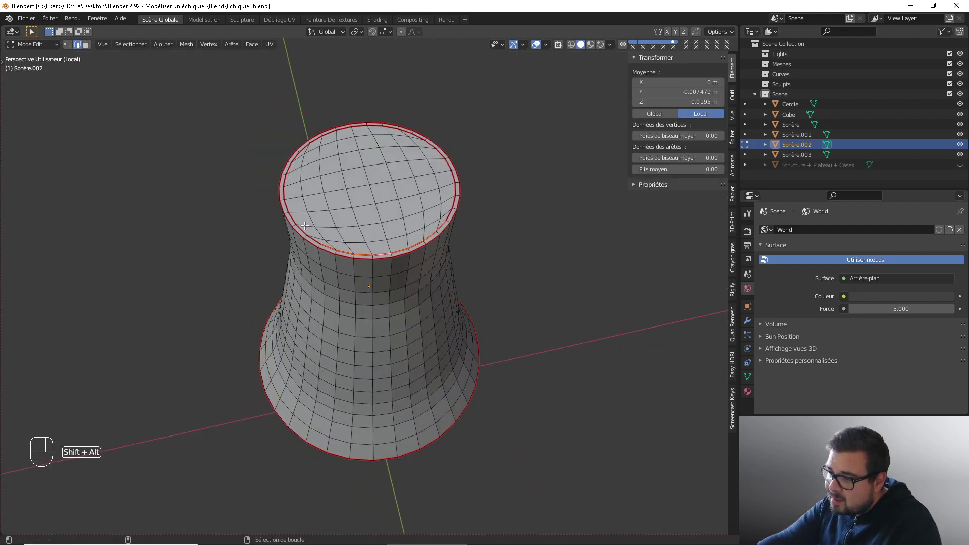
left_click(301, 232, "alt+shift")
left_click(330, 135, "alt+shift")
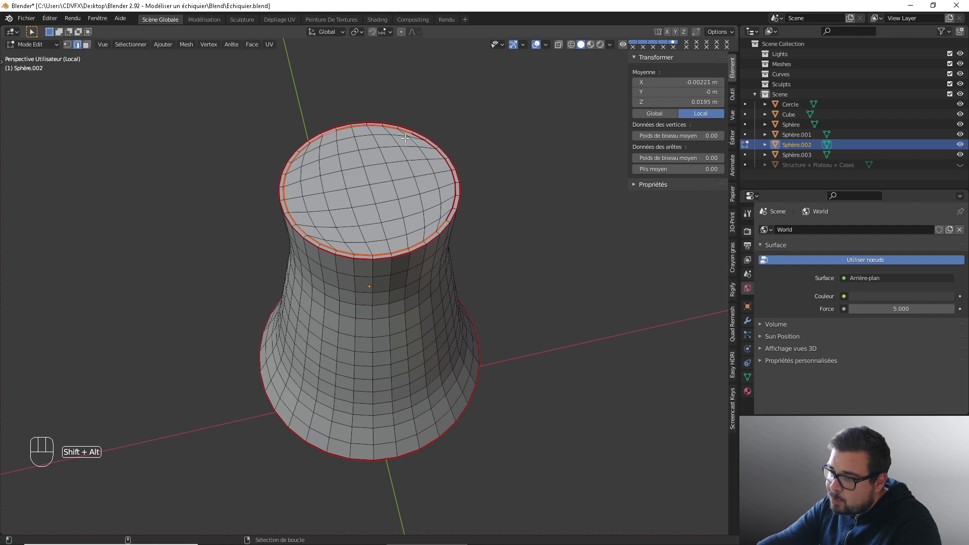
left_click(428, 144, "alt+shift")
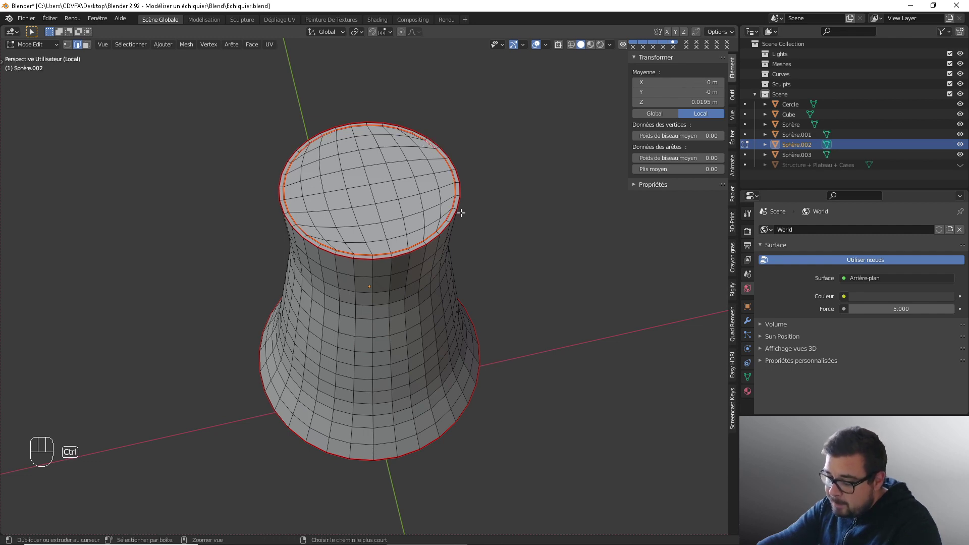
key("ctrl+e")
left_click(427, 223)
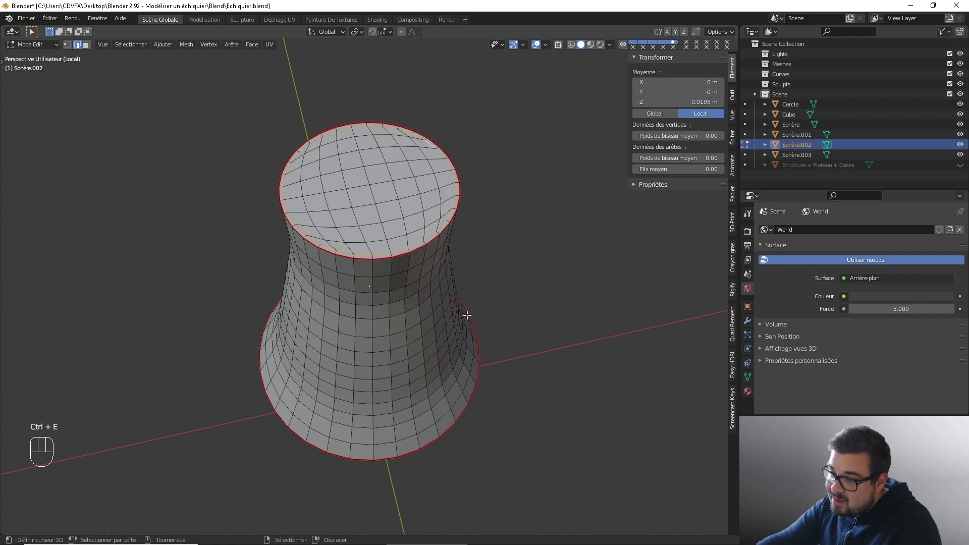
Step: Clear the UV seam from the complete inner edge loop on the flared body's underside
middle_click_drag(467, 315, 478, 150)
left_click(436, 203, "alt+shift")
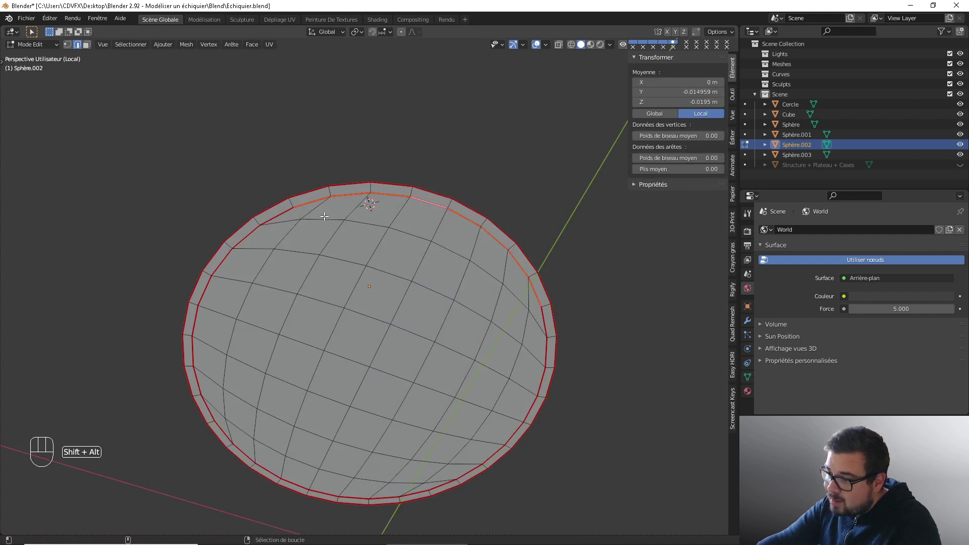
left_click(270, 217, "alt+shift")
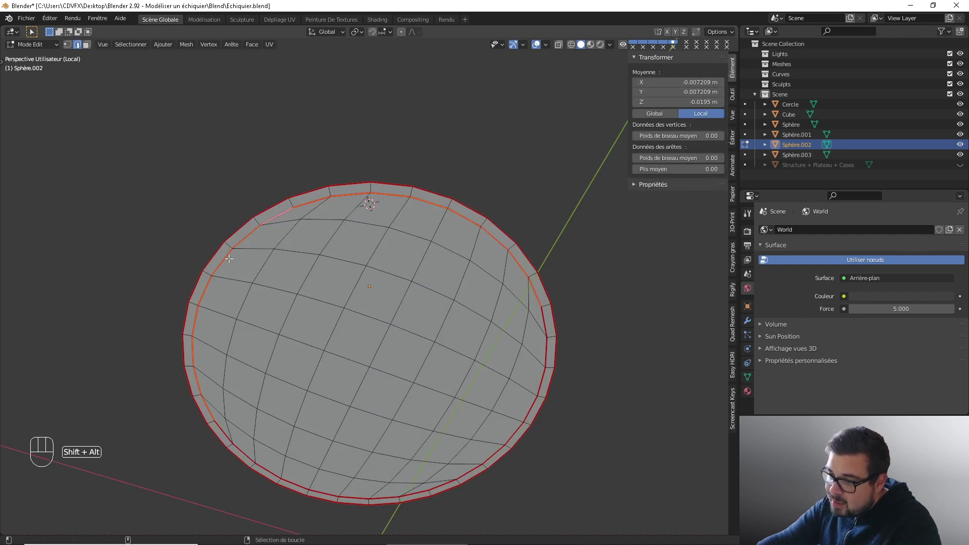
left_click(322, 488, "alt+shift")
left_click(473, 467, "alt+shift")
key("ctrl+e")
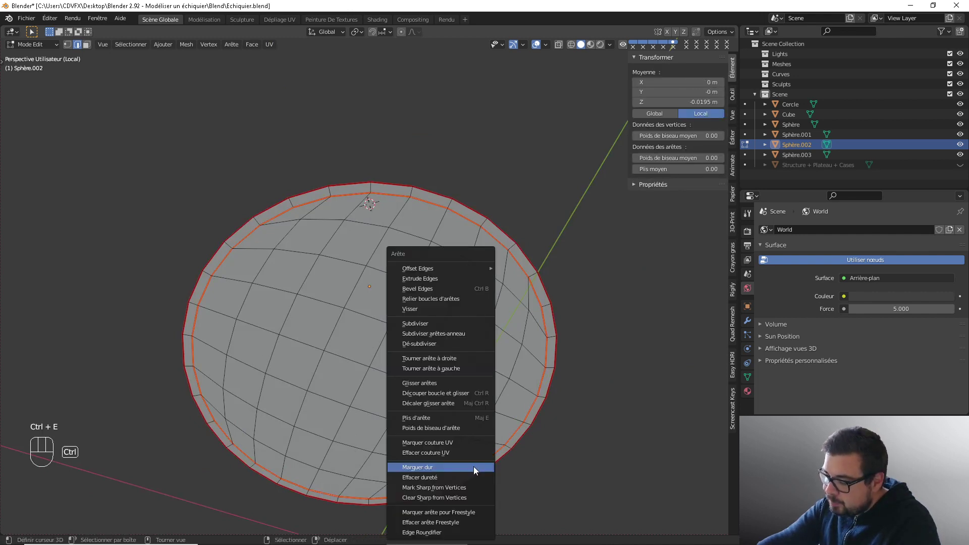
left_click(440, 452)
Step: Mark a UV seam along the vertical edge line at the flared body's front centre, from the base to the upper rim
middle_click_drag(440, 453, 426, 369)
key("KP_1")
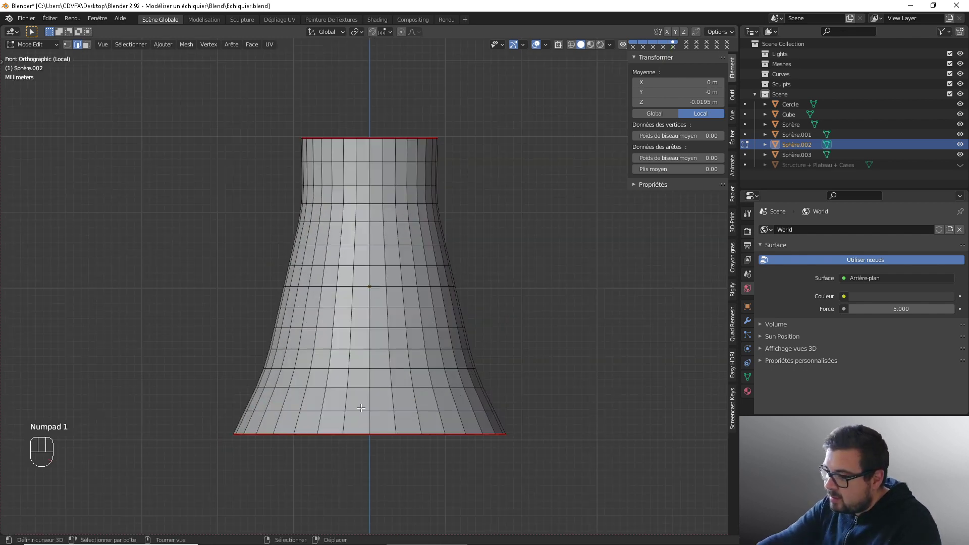
right_click(371, 422)
right_click(373, 150, "ctrl")
key("ctrl+e")
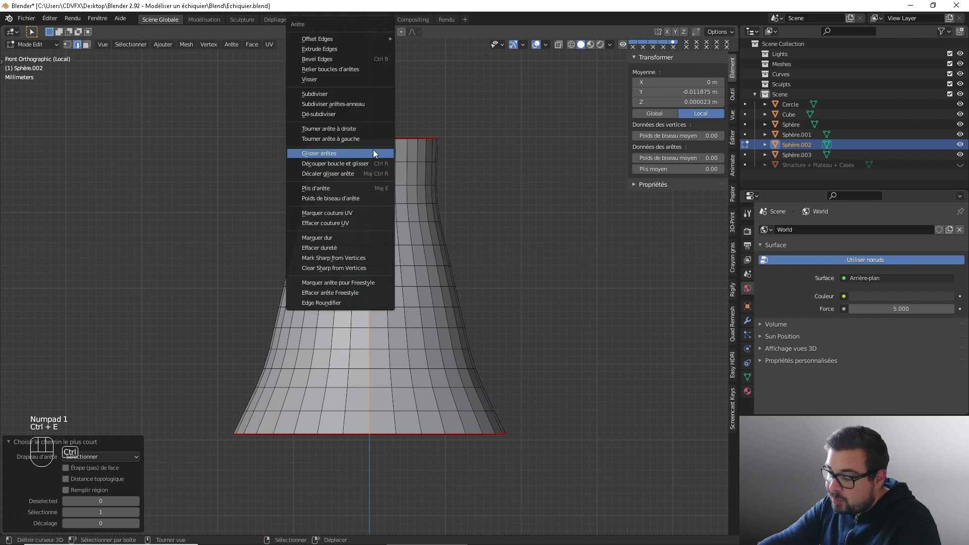
left_click(352, 213)
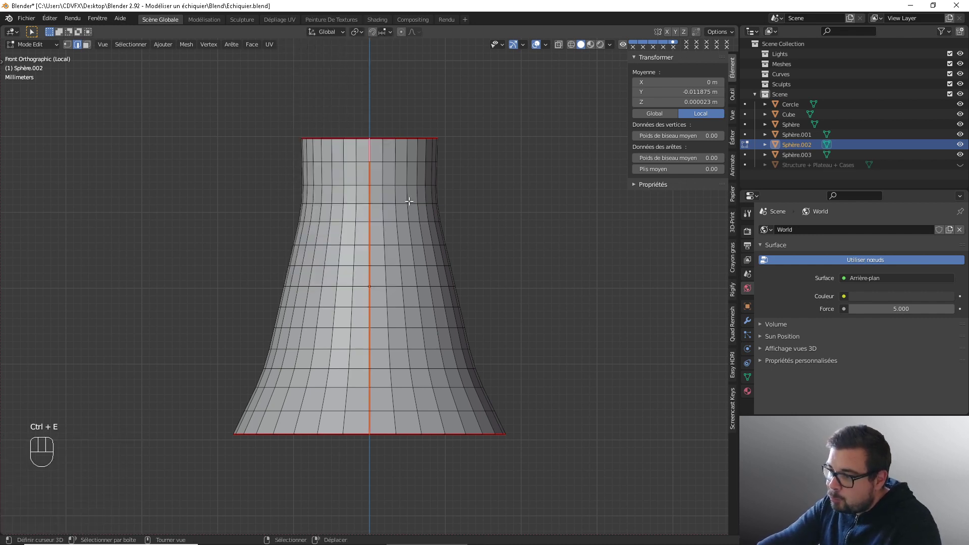
Step: Apply the flared body's rotation and scale, and set its origin to its geometry
key("Tab")
key("q")
left_click(391, 186)
key("q")
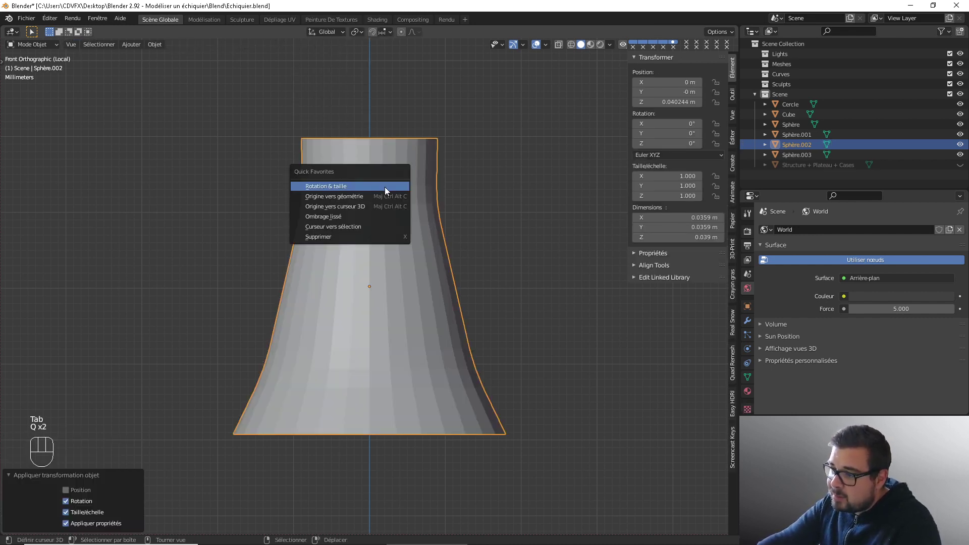
left_click(354, 206)
Step: Unwrap the flared body's entire mesh along its UV seams and return to the full chess king
key("Tab")
key("a")
key("a")
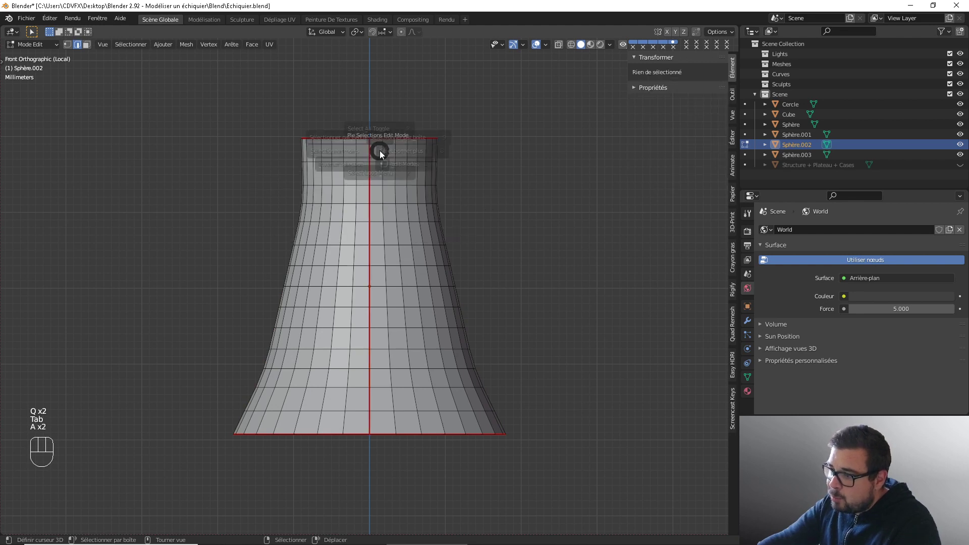
left_click(380, 98)
key("u")
left_click(381, 98)
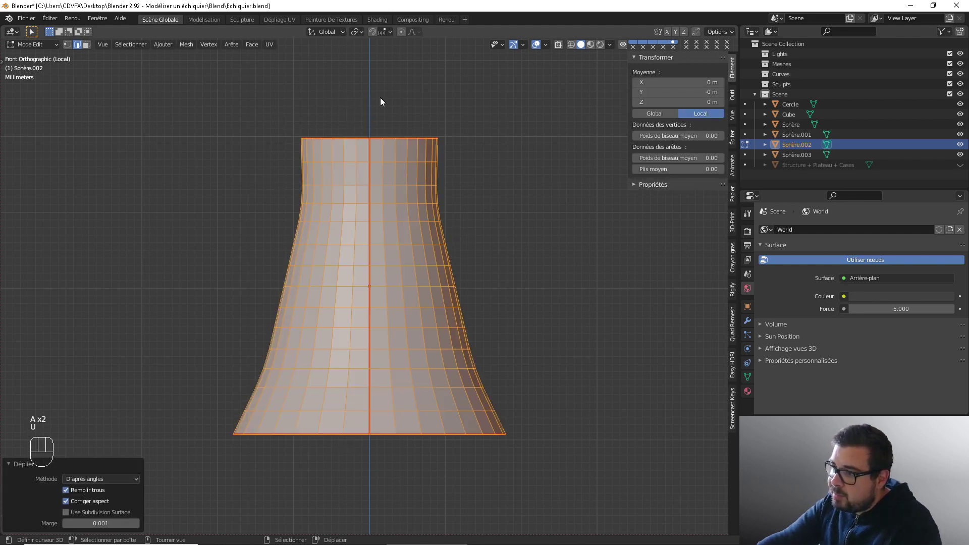
key("Tab")
key("KP_Divide")
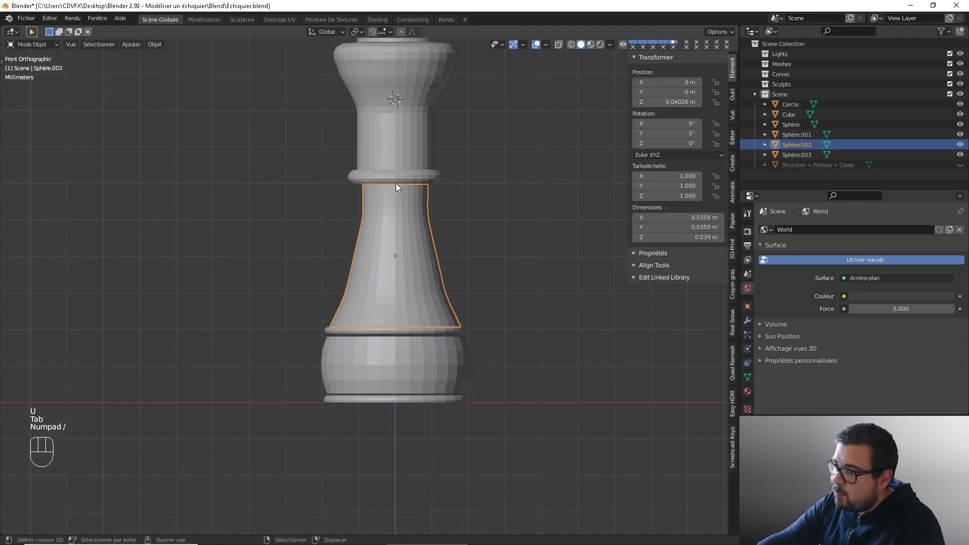
Step: Isolate the king's upper body and clear the UV seam from the complete inner edge loop on its underside
left_click(397, 153)
key("KP_Divide")
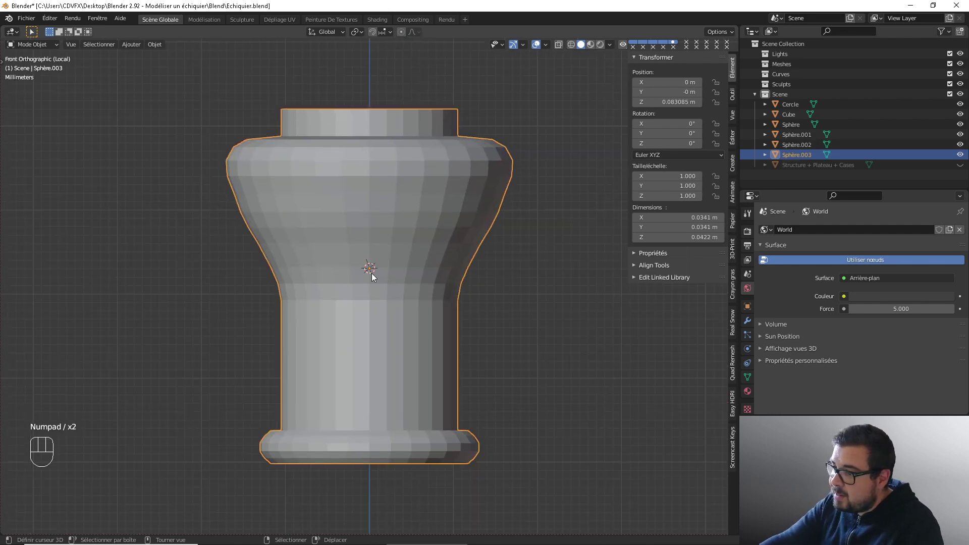
middle_click_drag(372, 274, 392, 201)
key("Tab")
middle_click_drag(401, 296, 399, 274)
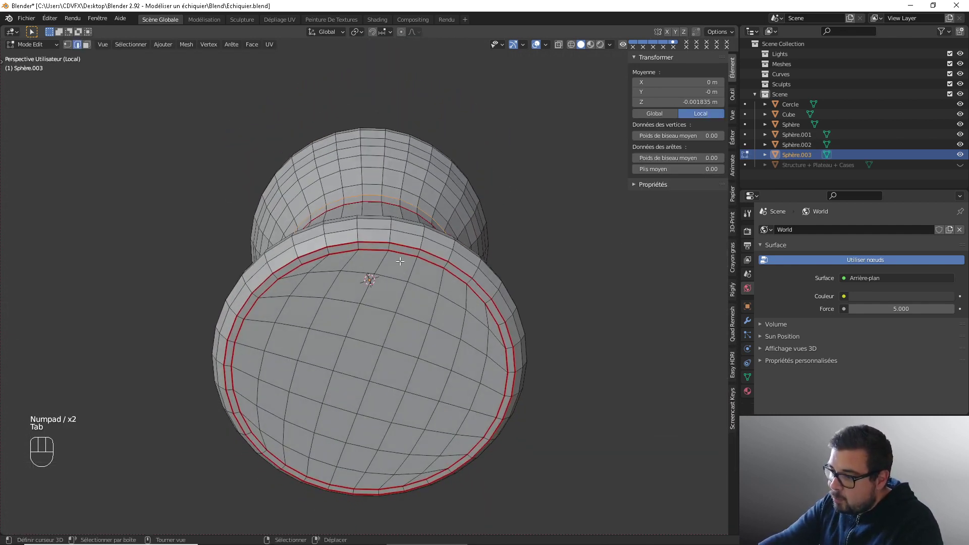
right_click(399, 255, "alt")
right_click(272, 287, "alt+shift")
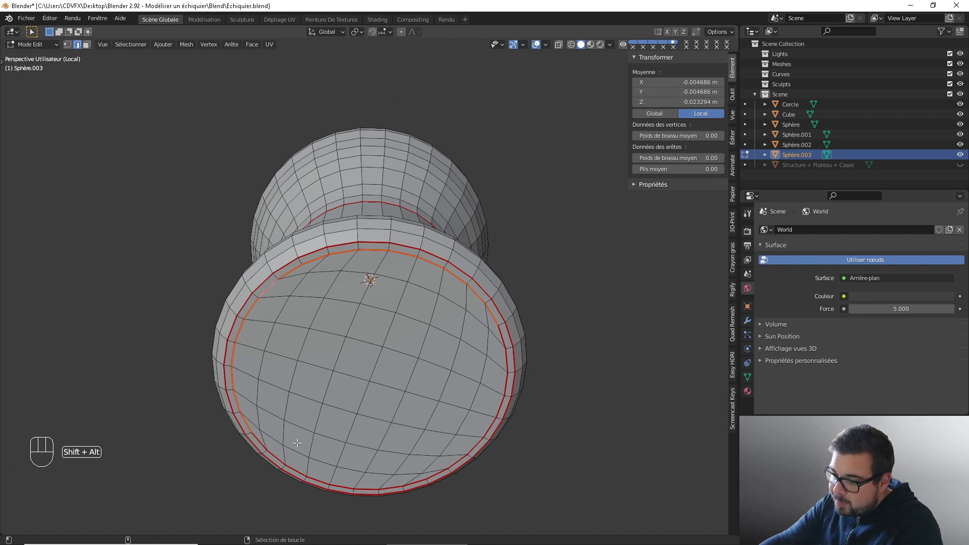
right_click(297, 464, "alt+shift")
right_click(507, 379, "alt+shift")
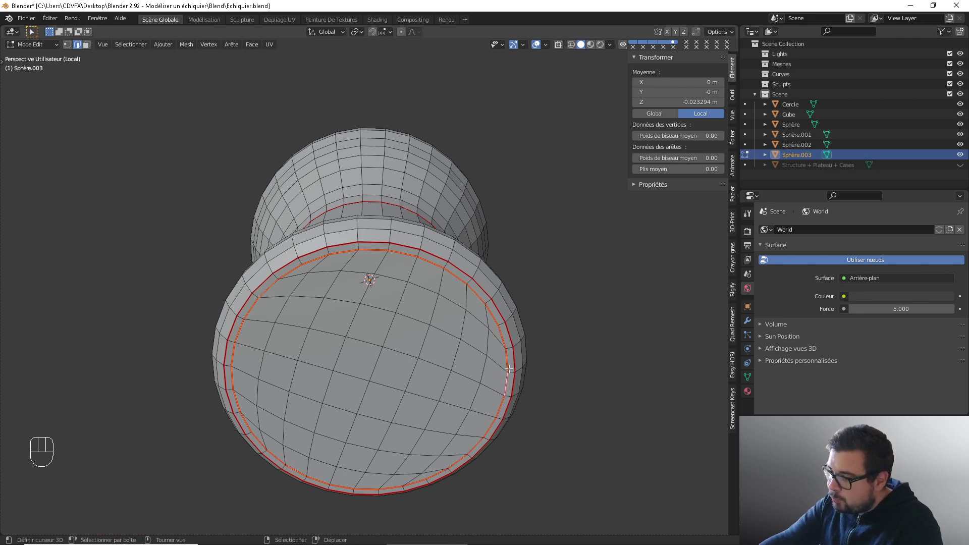
key("ctrl+e")
left_click(477, 373)
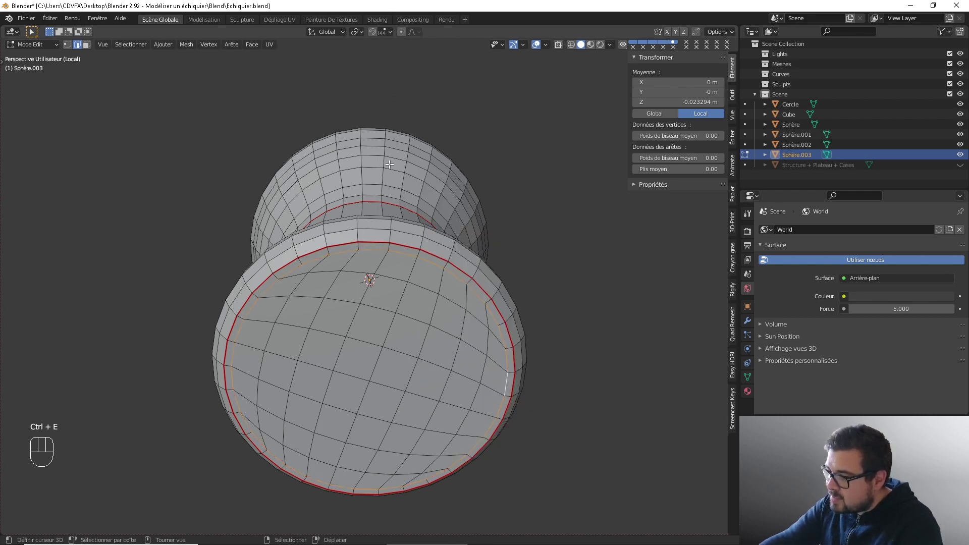
Step: Clear the UV seam from the edge loop where the upper body's straight shaft meets its widening head
middle_click_drag(389, 164, 392, 255)
right_click(376, 276)
right_click(377, 276, "alt")
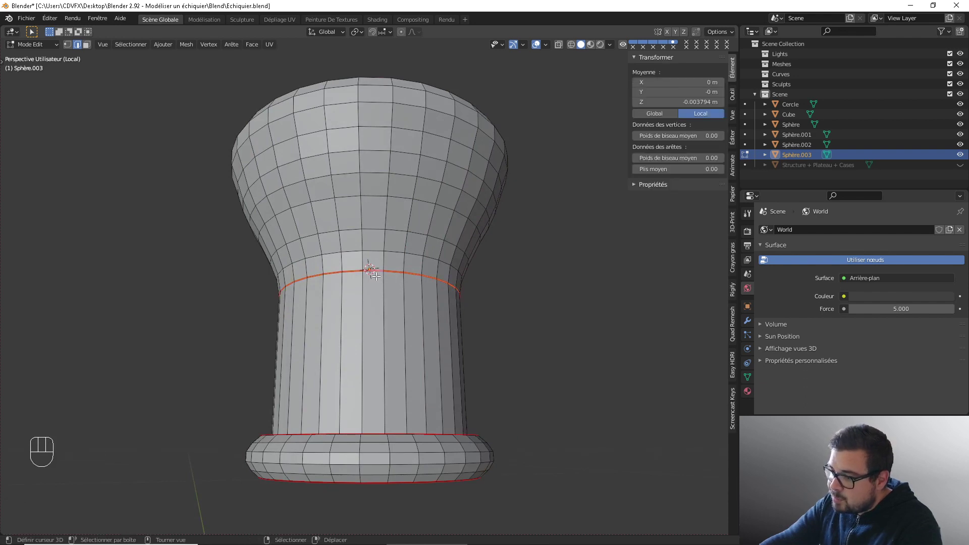
key("ctrl+e")
left_click(360, 277)
Step: Clear the UV seams from both edge loops on the upper side of the ring at the shaft's foot
middle_click_drag(401, 228, 386, 258)
scroll(391, 382, "down", 1)
middle_click_drag(386, 257, 382, 307)
scroll(382, 307, "up", 3)
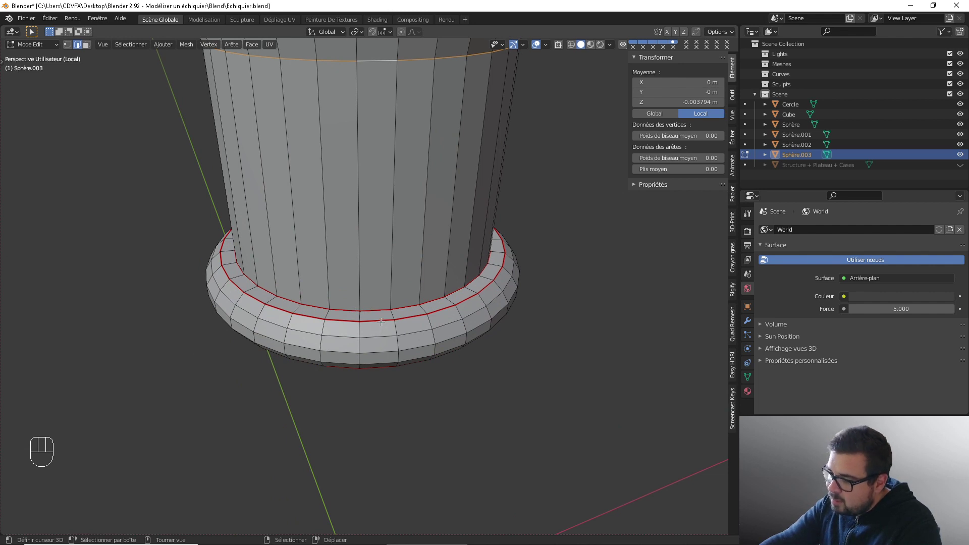
right_click(381, 321)
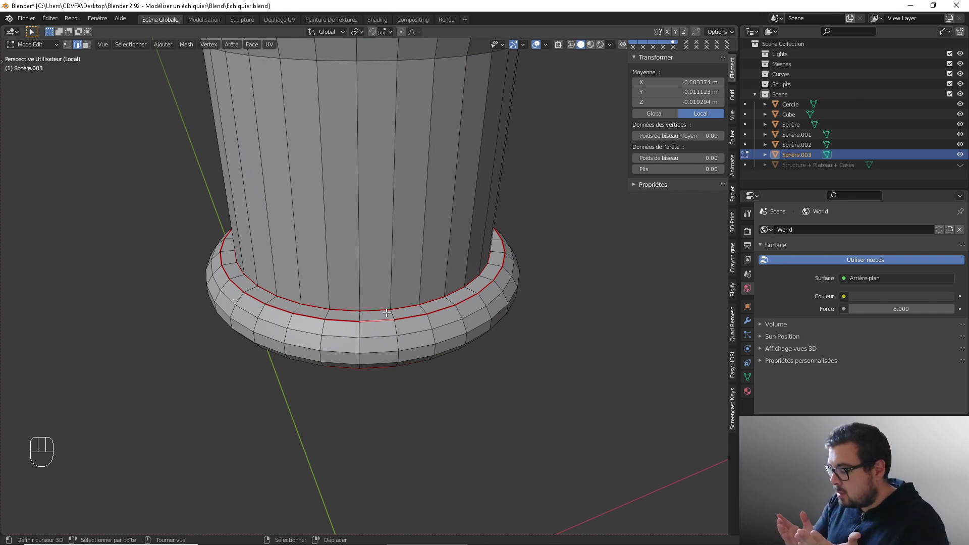
left_click(348, 323, "alt+shift")
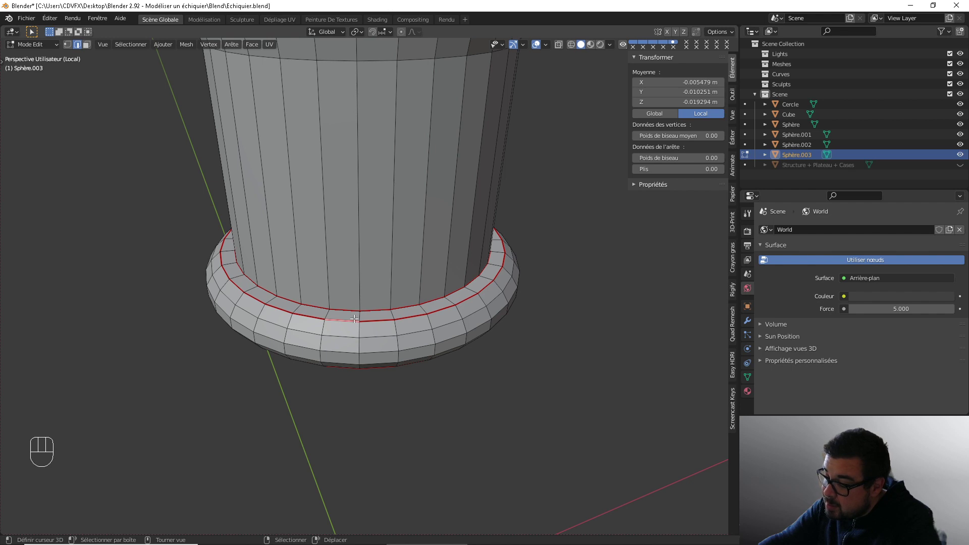
left_click(348, 310, "alt+shift")
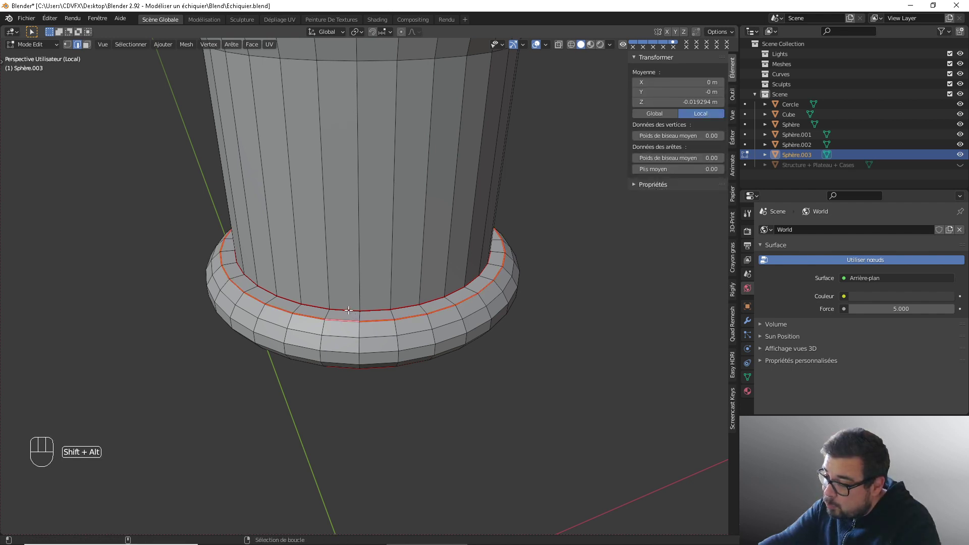
key("ctrl+e")
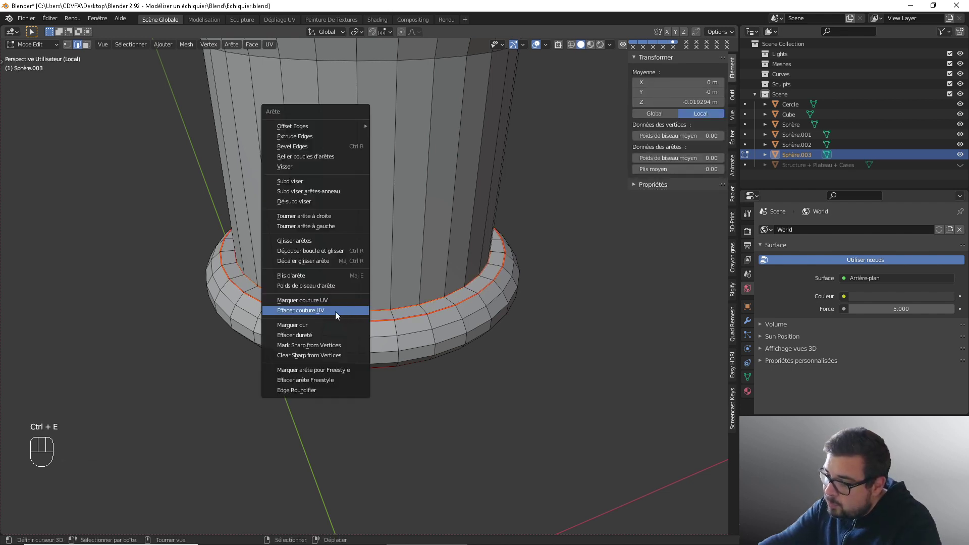
left_click(333, 310)
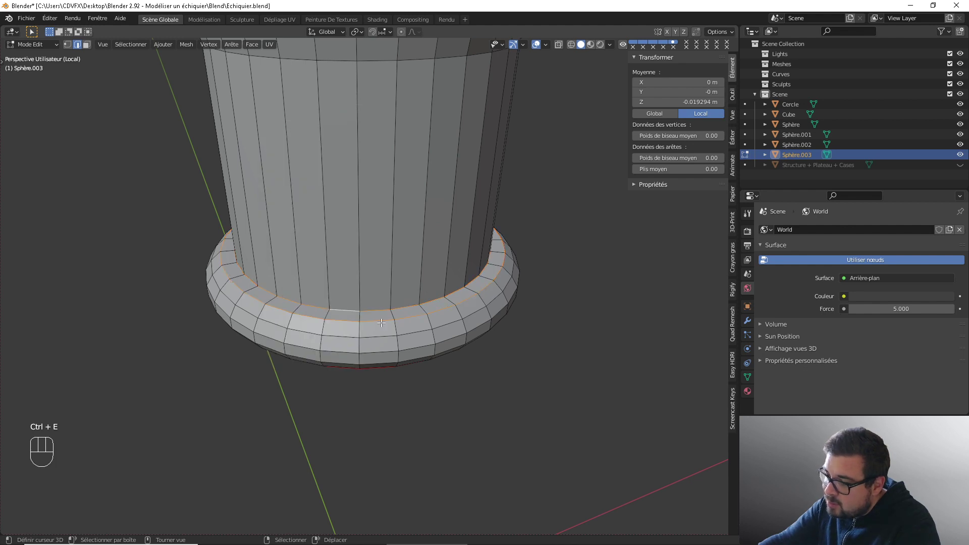
Step: Mark a UV seam along the vertical edge line at the upper body's front centre, from the base ring to the top rim
key("a")
middle_click_drag(397, 324, 378, 544)
key("KP_1")
right_click(376, 297)
scroll(402, 171, "down", 1)
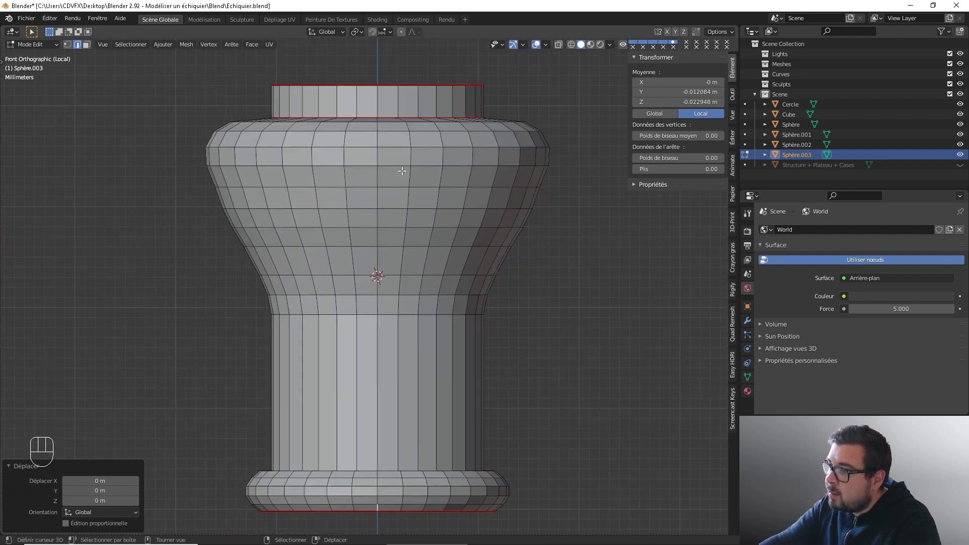
middle_click_drag(402, 171, 407, 252, "shift")
right_click(383, 175, "ctrl")
key("ctrl+e")
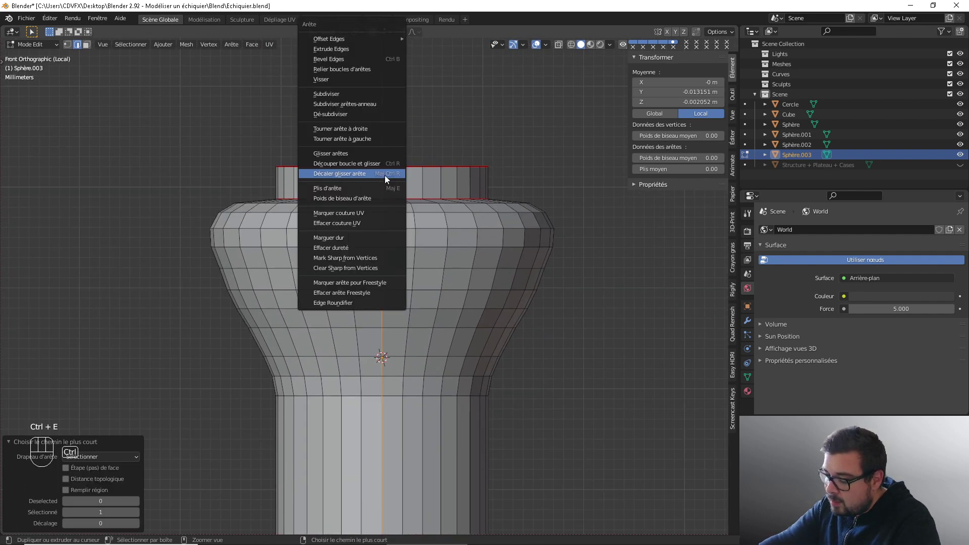
left_click(366, 214)
Step: Clear the UV seam from the edge loop where the top collar meets the rounded shoulder
middle_click_drag(365, 214, 391, 220)
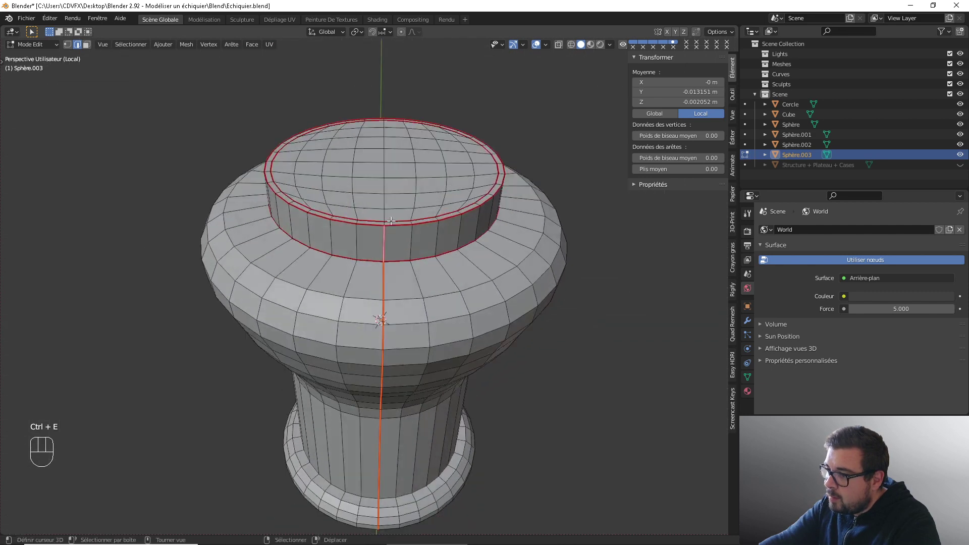
right_click(373, 257)
right_click(371, 259, "alt+shift")
key("ctrl+e")
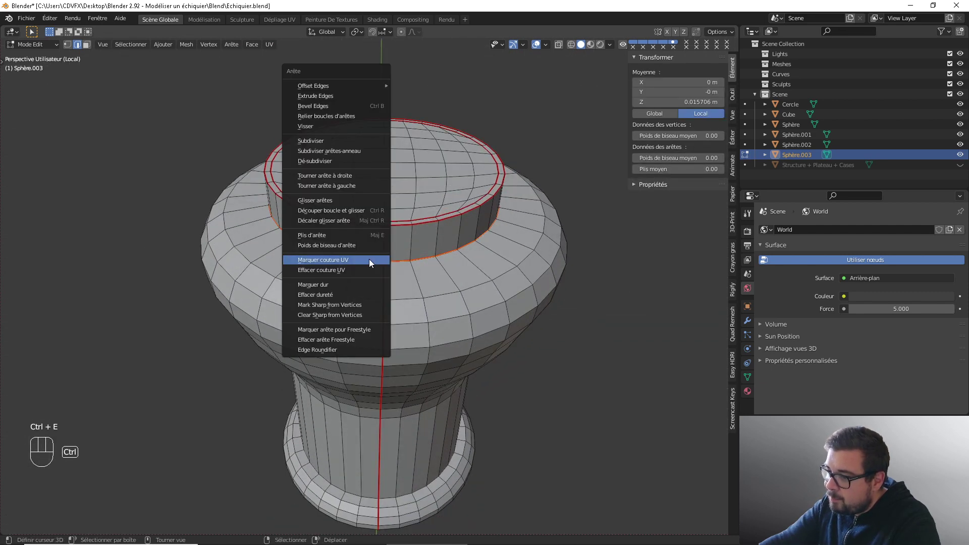
left_click(340, 270)
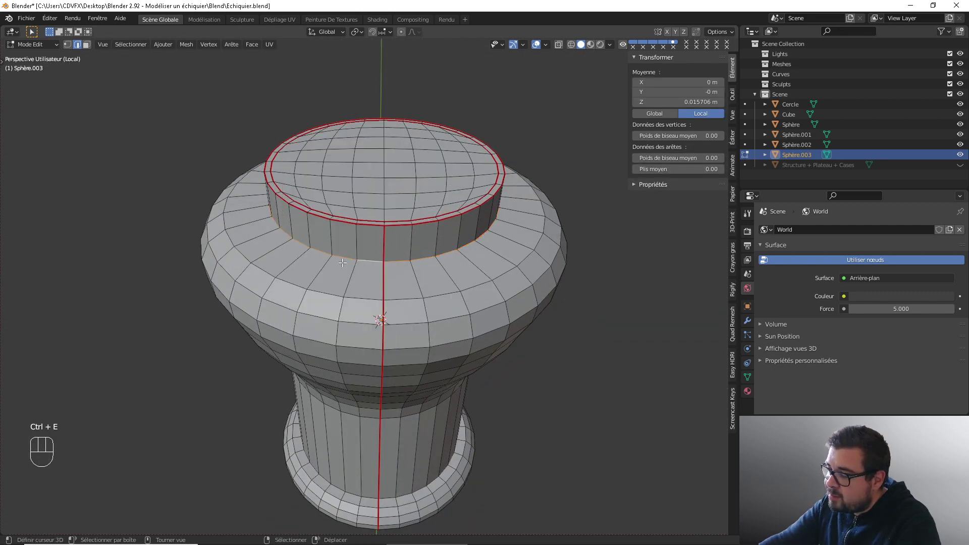
Step: Clear the UV seam from the complete inner edge loop of the upper body's top cap
middle_click_drag(352, 217, 361, 231)
right_click(372, 243)
right_click(373, 243, "alt+shift")
right_click(372, 243, "alt+shift")
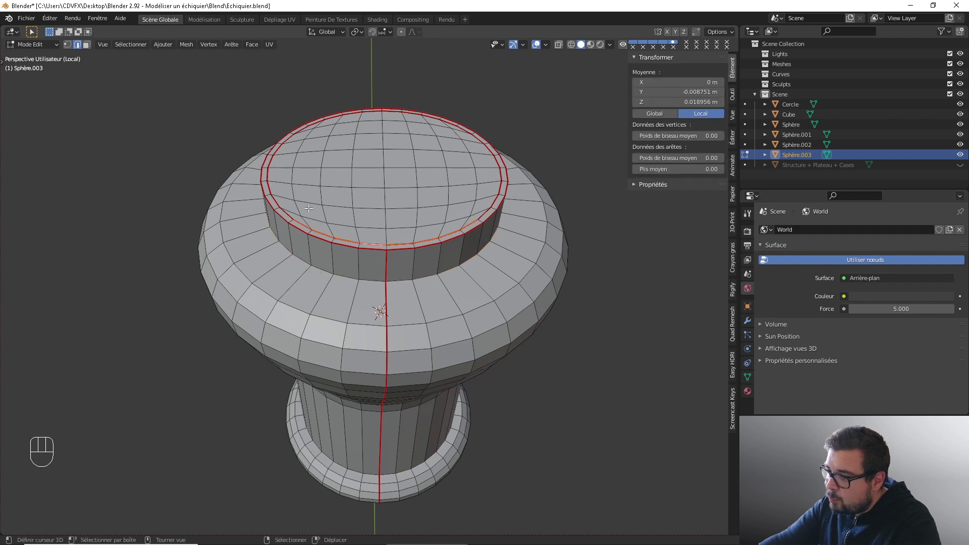
right_click(279, 203, "alt+shift")
middle_click_drag(333, 76, 339, 107)
right_click(348, 105, "alt+shift")
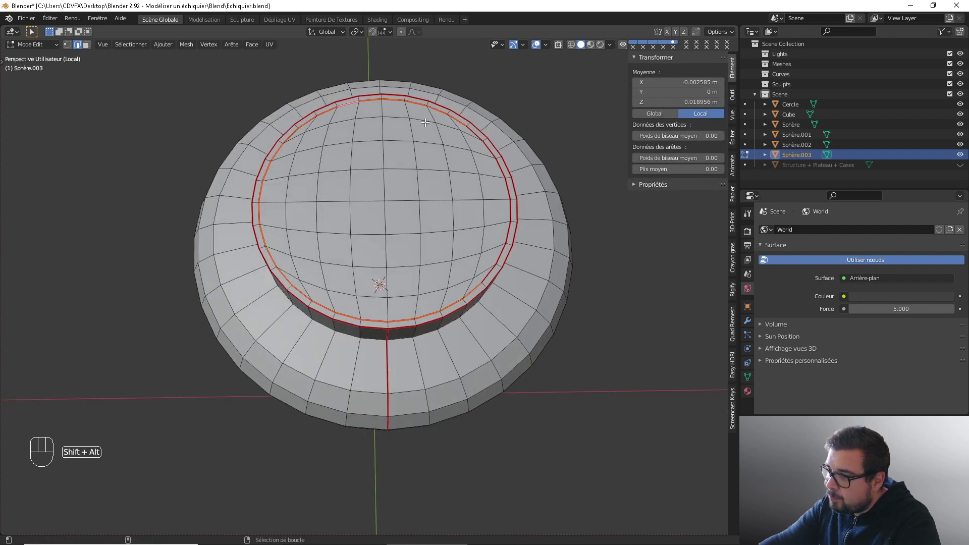
right_click(479, 147, "alt+shift")
key("ctrl+e")
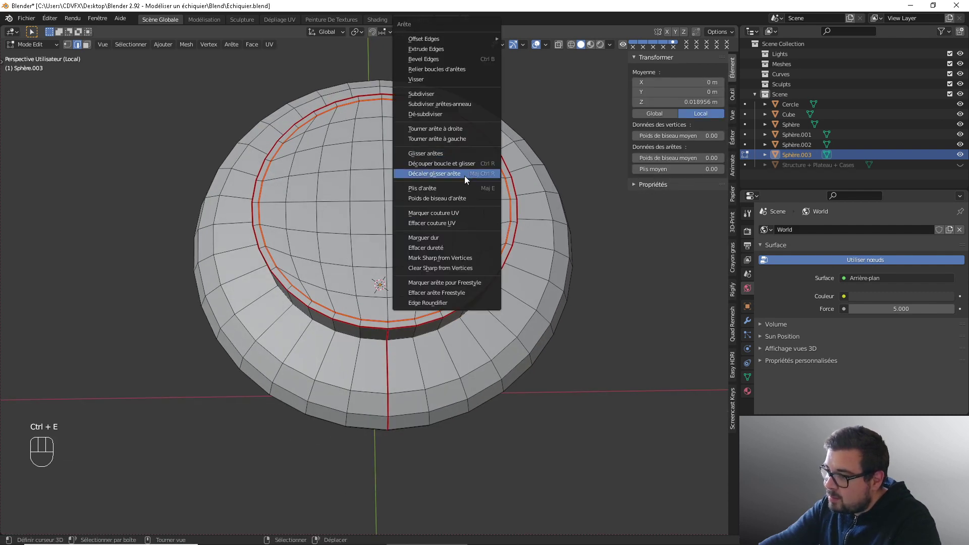
left_click(447, 223)
middle_click_drag(454, 250, 450, 224)
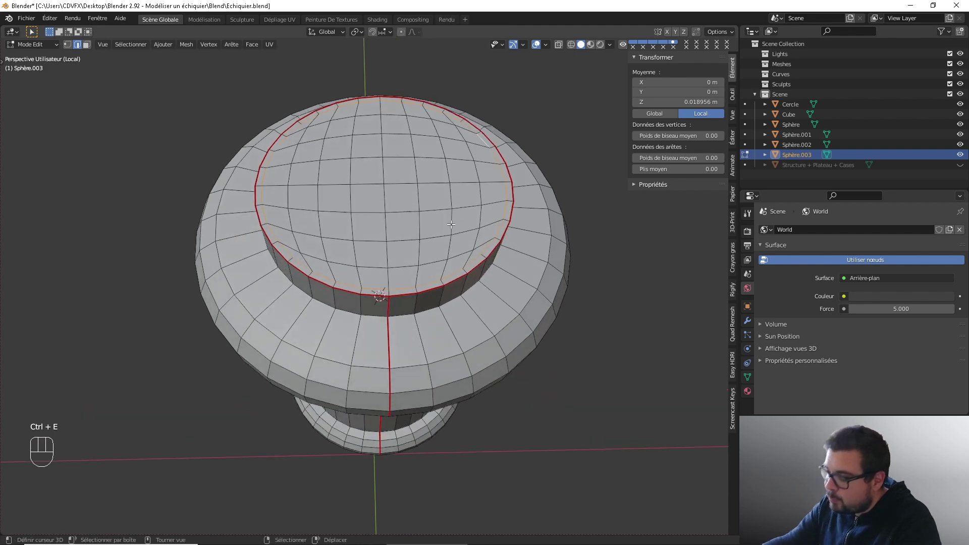
Step: Unwrap the upper body's entire mesh along its UV seams
key("a")
left_click(460, 162)
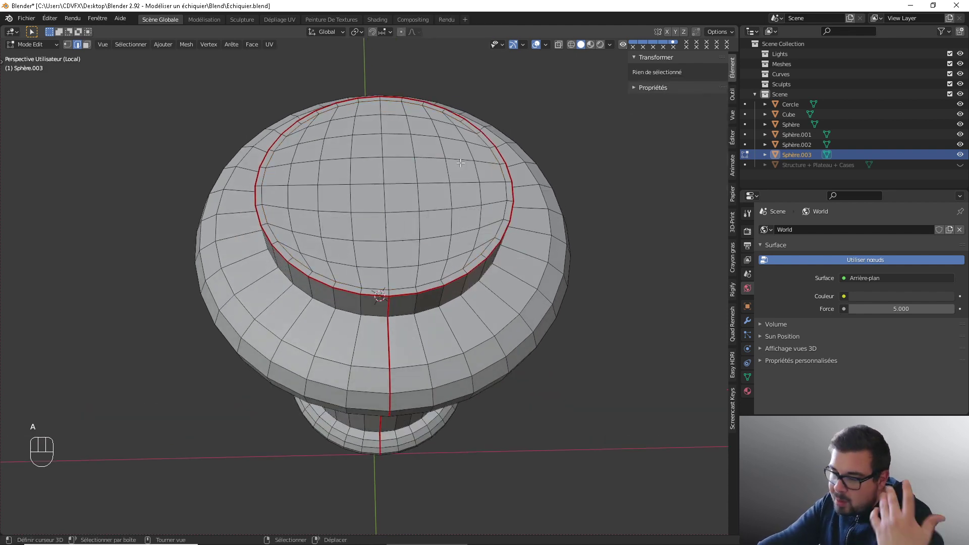
key("KP_1")
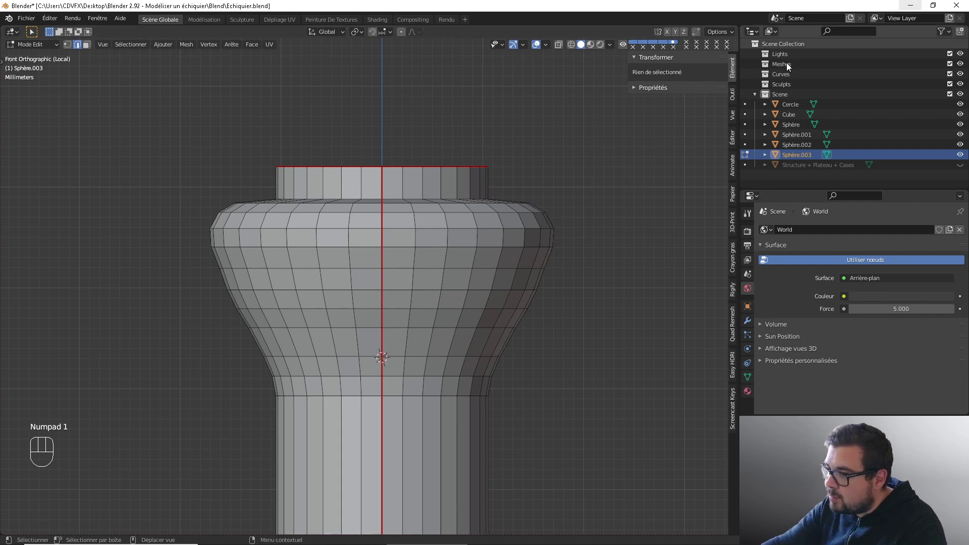
scroll(504, 183, "down", 4)
middle_click_drag(497, 184, 435, 242)
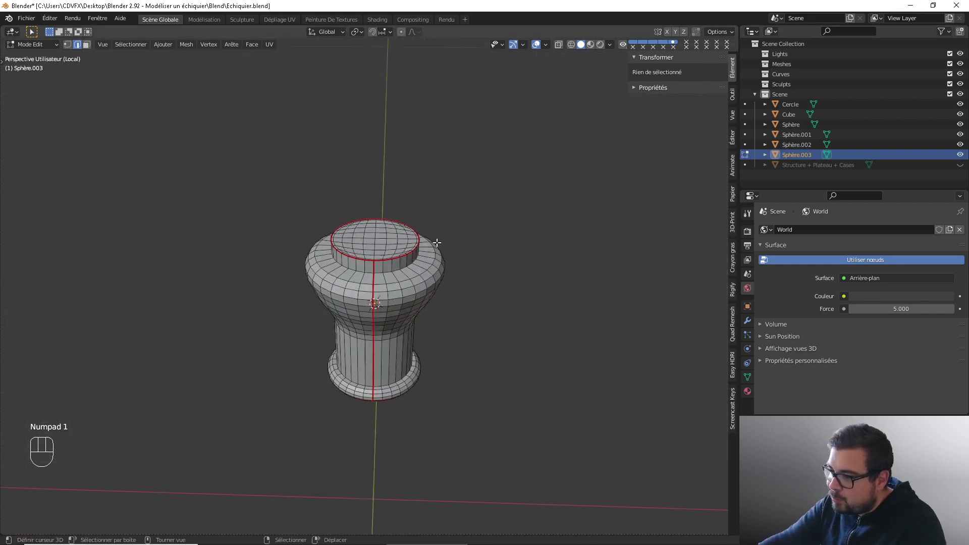
key("a")
left_click(438, 197)
key("u")
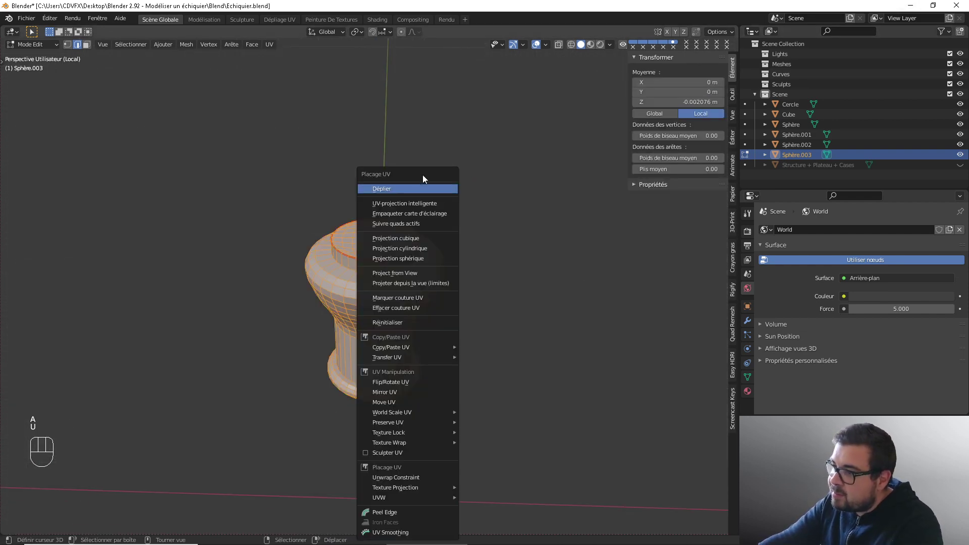
left_click(416, 192)
Step: Examine the upper body's unwrapped UV islands in the UV editor alongside the 3D model
left_click(289, 19)
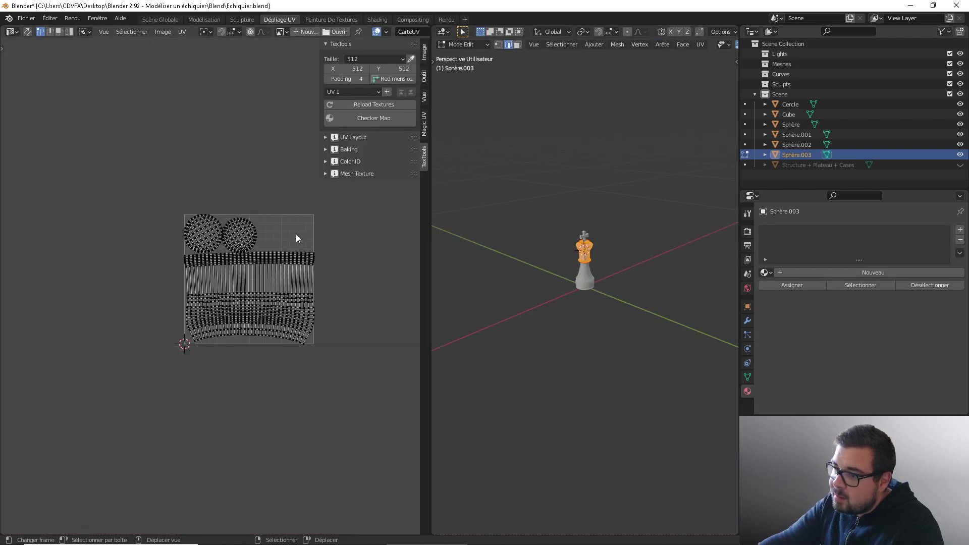
scroll(238, 276, "up", 3)
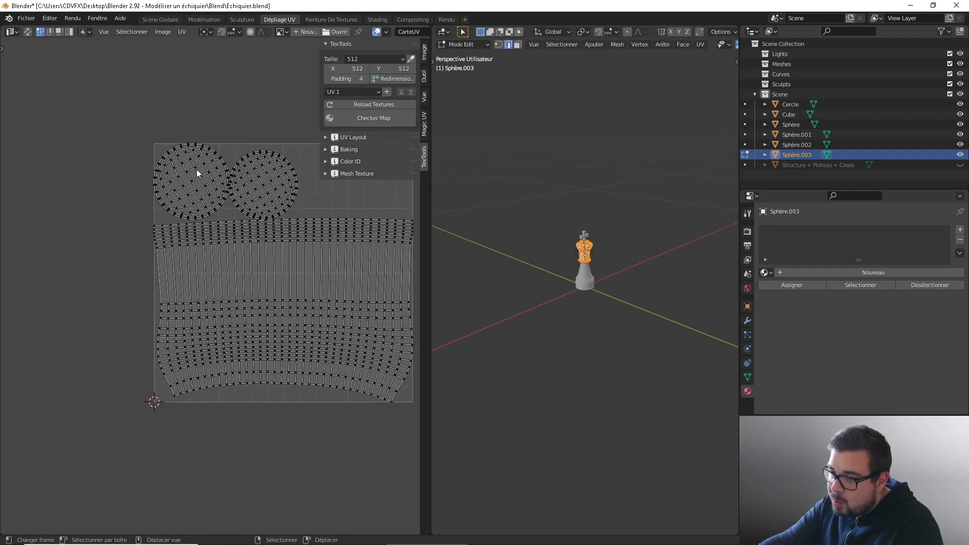
scroll(618, 250, "up", 3)
scroll(583, 175, "up", 3)
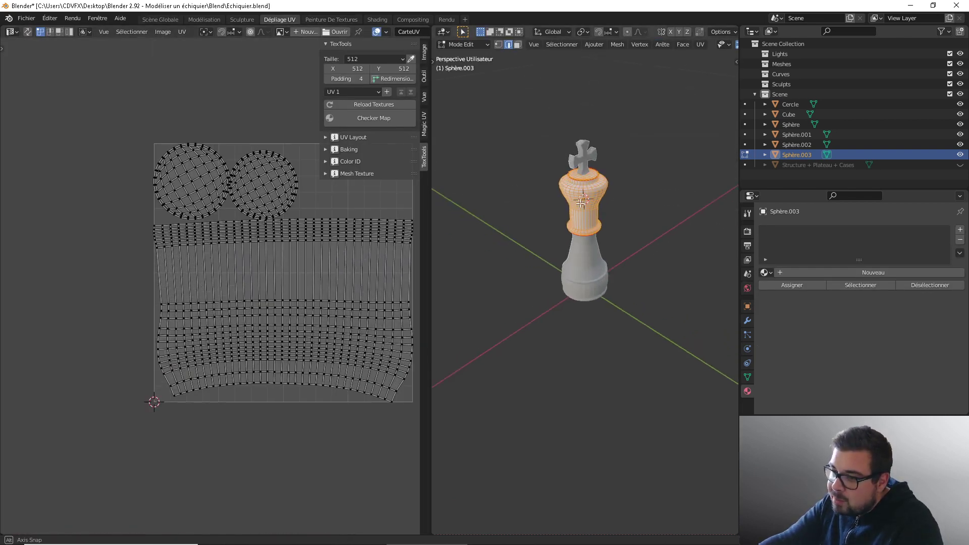
scroll(217, 275, "up", 2)
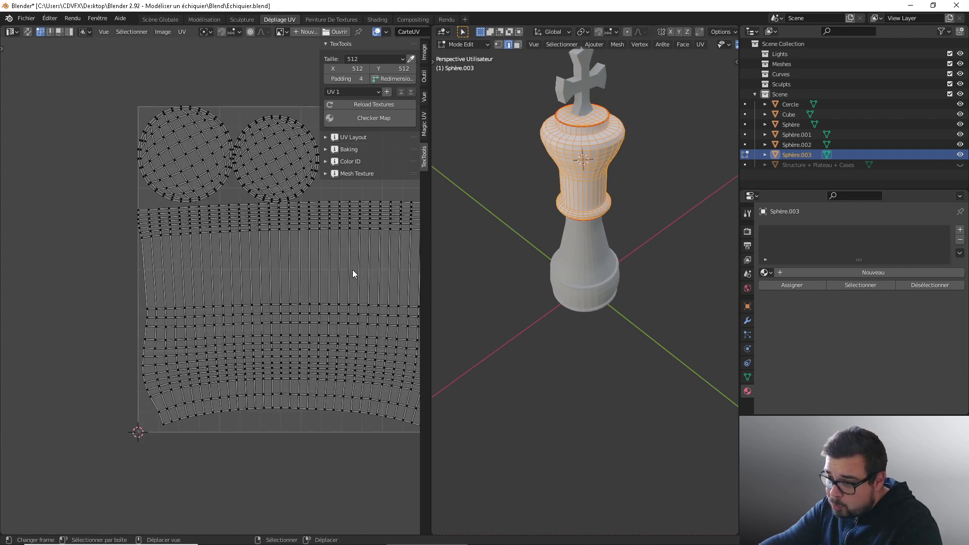
scroll(343, 276, "down", 3)
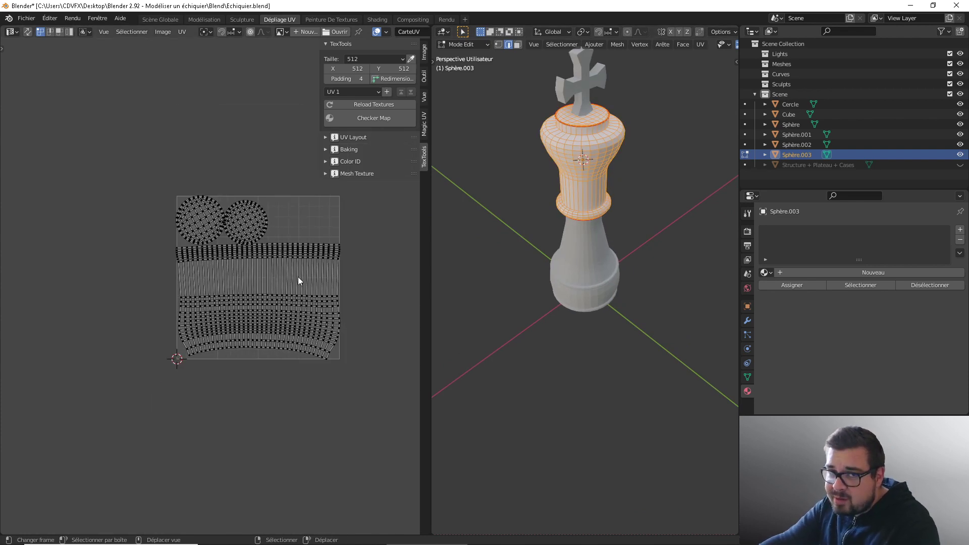
Step: Return to the full chess king in Object Mode in the main scene workspace and select the cross on top
left_click(171, 18)
key("Tab")
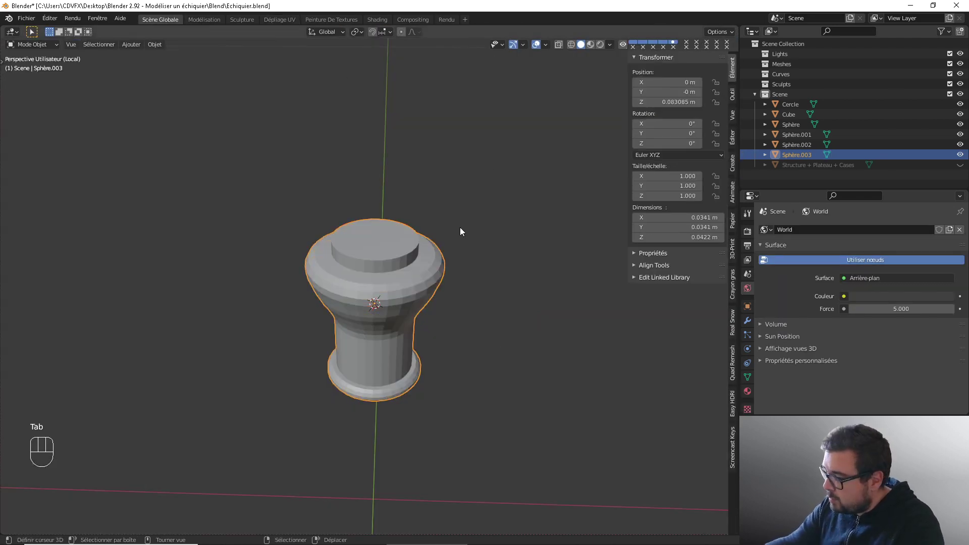
key("KP_Divide")
middle_click_drag(465, 187, 480, 411, "shift")
scroll(424, 262, "up", 1)
right_click(412, 208)
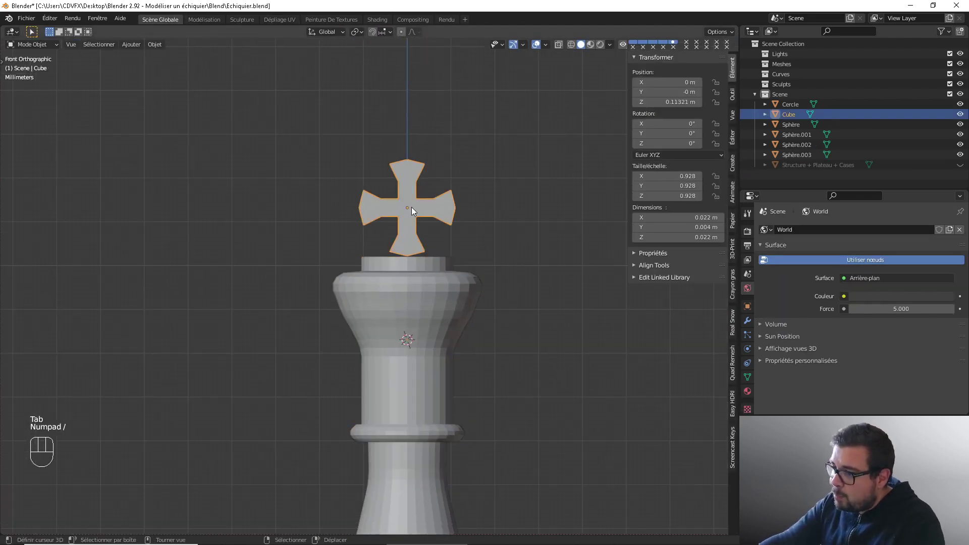
Step: Isolate the cross in local view and enter Edit Mode
key("KP_Divide")
key("Tab")
middle_click_drag(412, 207, 365, 214)
scroll(387, 199, "up", 1)
scroll(388, 198, "down", 4)
scroll(388, 198, "up", 1)
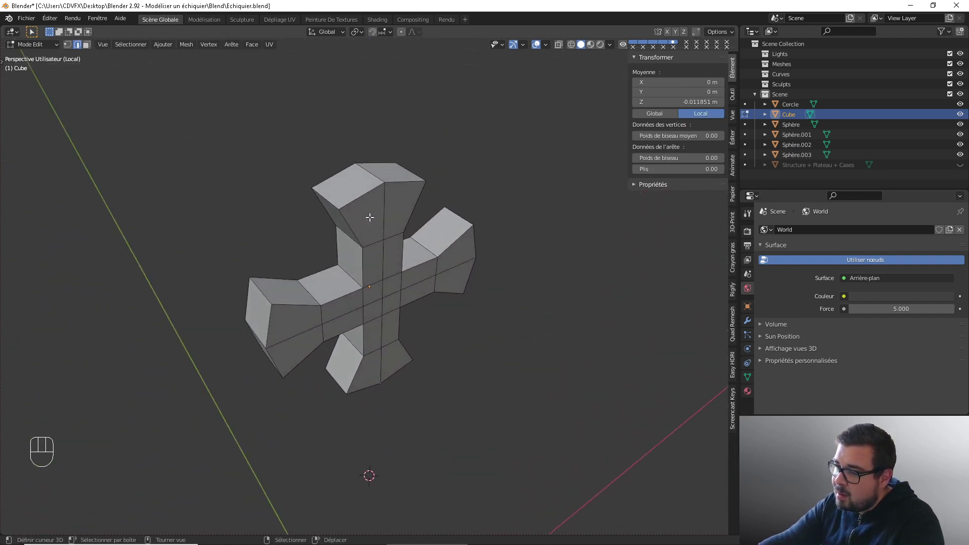
mouse_move(260, 236)
middle_mouse_down()
mouse_move(293, 232)
mouse_move(303, 247)
mouse_move(319, 247)
mouse_move(287, 223)
mouse_move(250, 233)
middle_mouse_up()
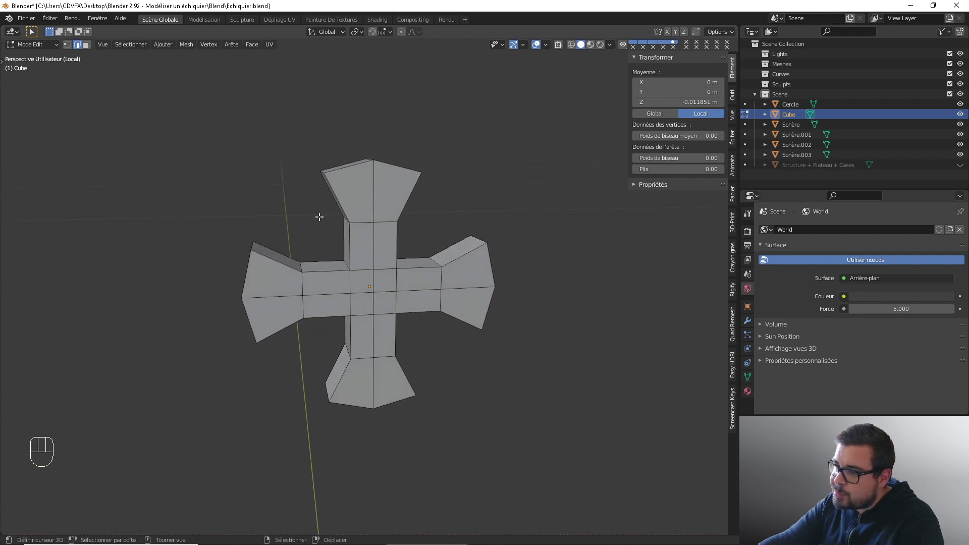
Step: Select the outline edges of the cross's front face around the upper arm and the adjacent +X side arm
right_click(336, 194, "alt+shift")
middle_click_drag(338, 194, 358, 188)
right_click(363, 176, "alt+shift")
right_click(409, 190, "alt+shift")
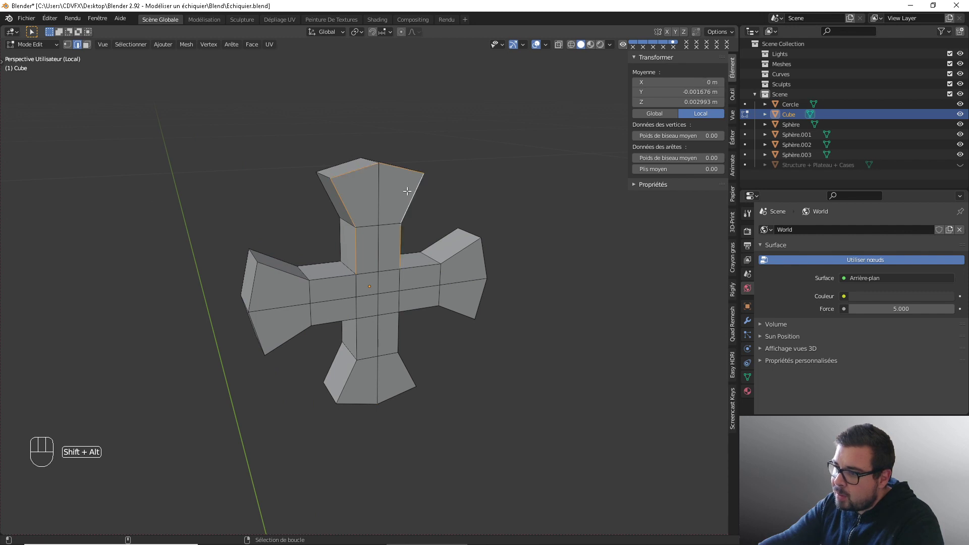
middle_click_drag(430, 207, 364, 190)
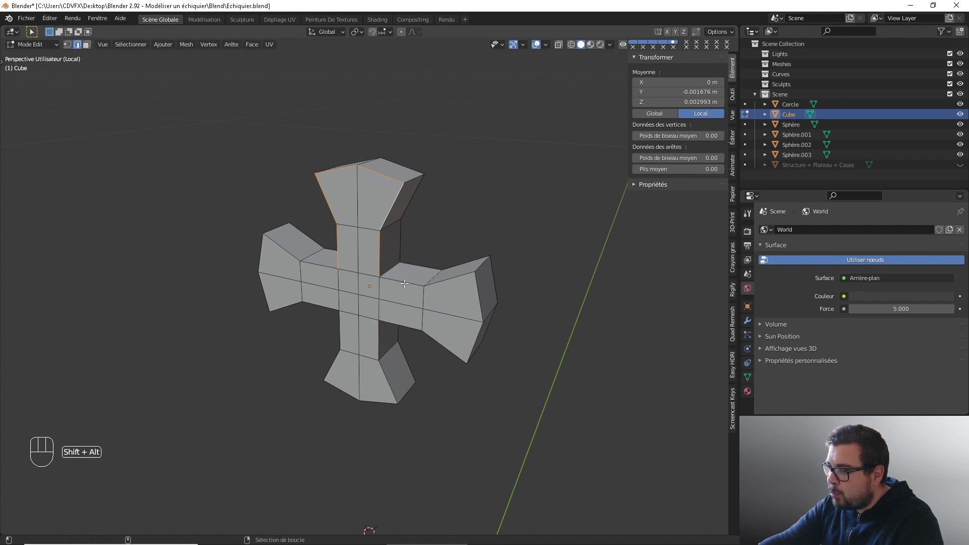
right_click(452, 291, "alt+shift")
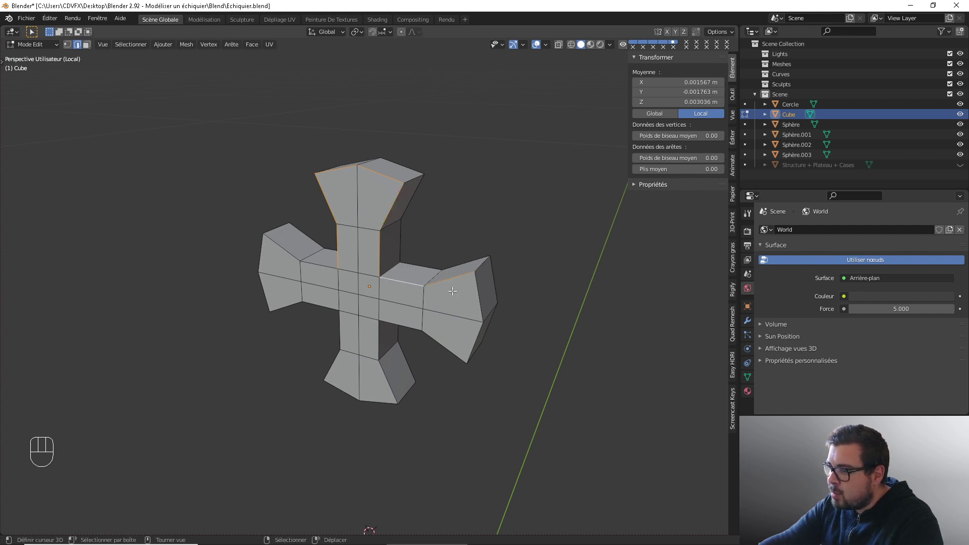
right_click(478, 299, "alt+shift")
middle_click_drag(466, 353, 428, 272)
right_click(468, 304, "alt+shift")
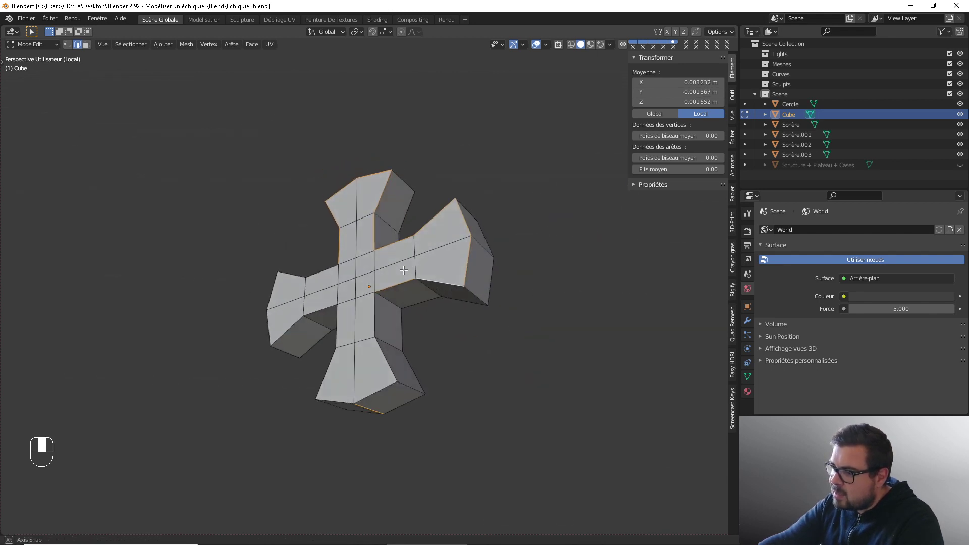
Step: Add the front face's outline edges around the lower arm and the remaining side arm to the selection
right_click(380, 356, "alt+shift")
right_click(368, 384, "alt+shift")
middle_click_drag(368, 380, 348, 386)
right_click(347, 377, "alt+shift")
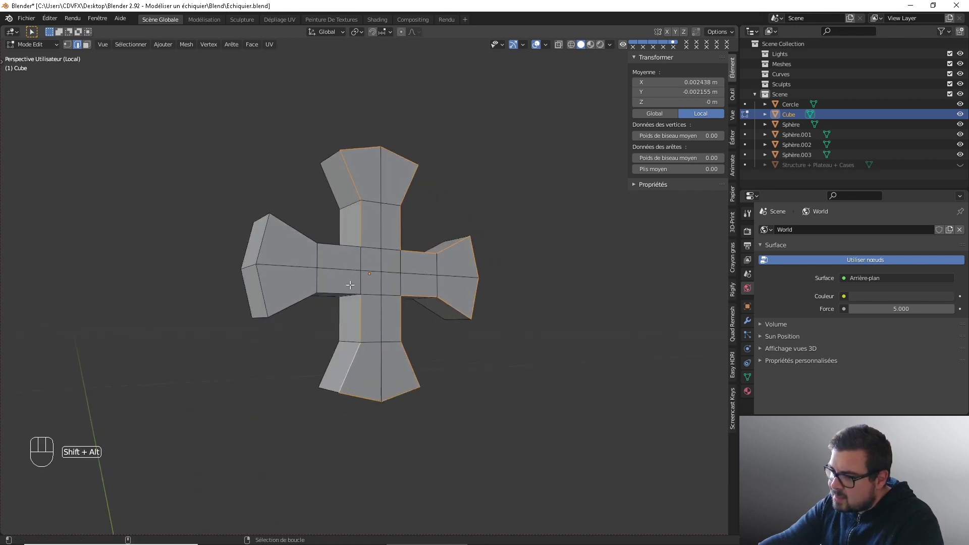
right_click(307, 294, "alt+shift")
right_click(264, 294, "alt+shift")
right_click(295, 239, "alt+shift")
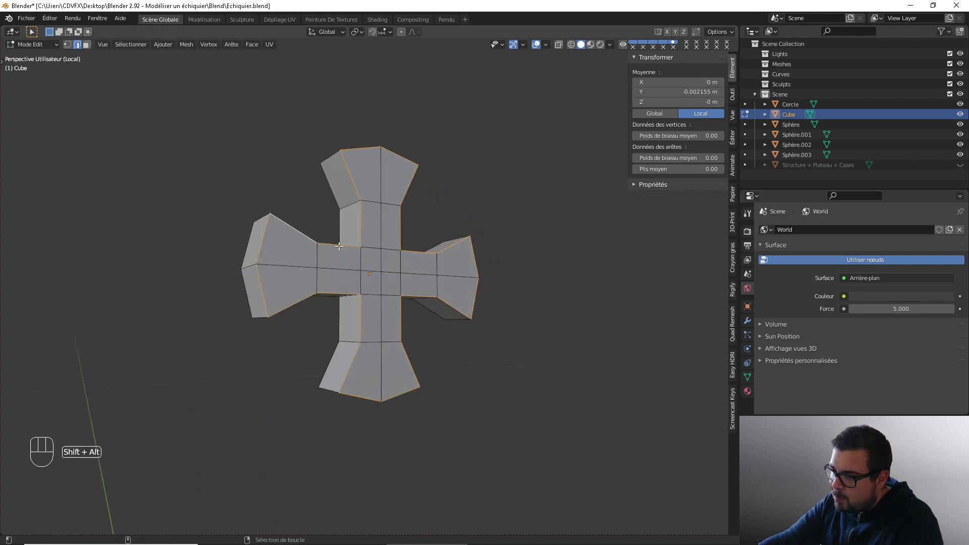
Step: Add the outline edges of the cross's back face around the upper arm and the adjacent side arm to the selection
middle_click_drag(385, 231, 548, 252)
right_click(392, 182, "alt+shift")
right_click(382, 152, "alt+shift")
right_click(332, 189, "alt+shift")
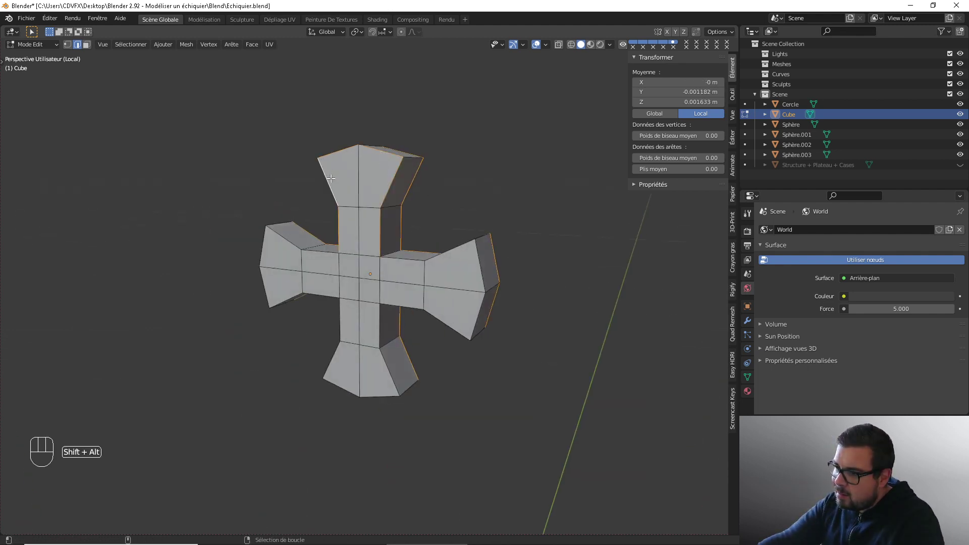
middle_click_drag(368, 230, 388, 234)
right_click(398, 261, "alt+shift")
right_click(484, 267, "alt+shift")
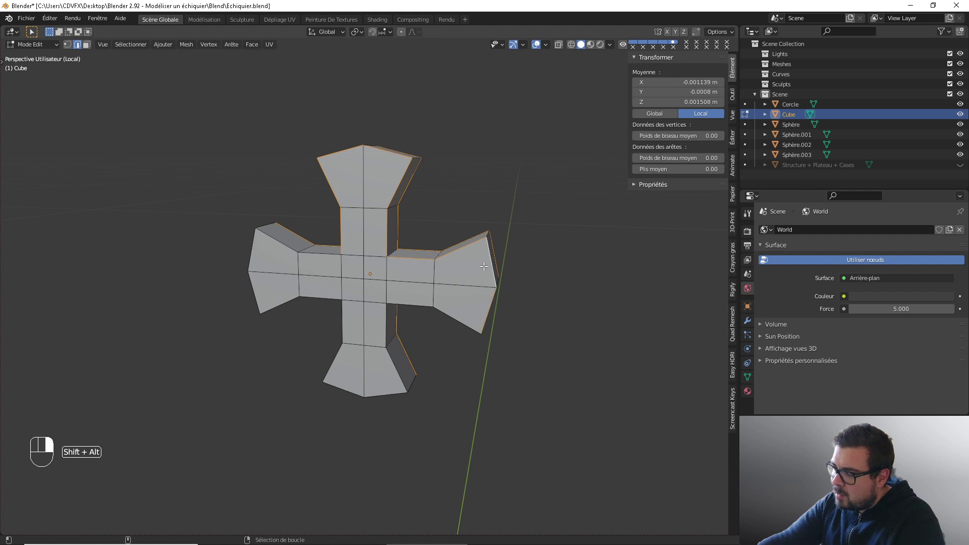
right_click(452, 317, "alt+shift")
Step: Add the back face's remaining outline edges around the lower and other side arms, and mark both outlines as UV seams
right_click(385, 322, "alt+shift")
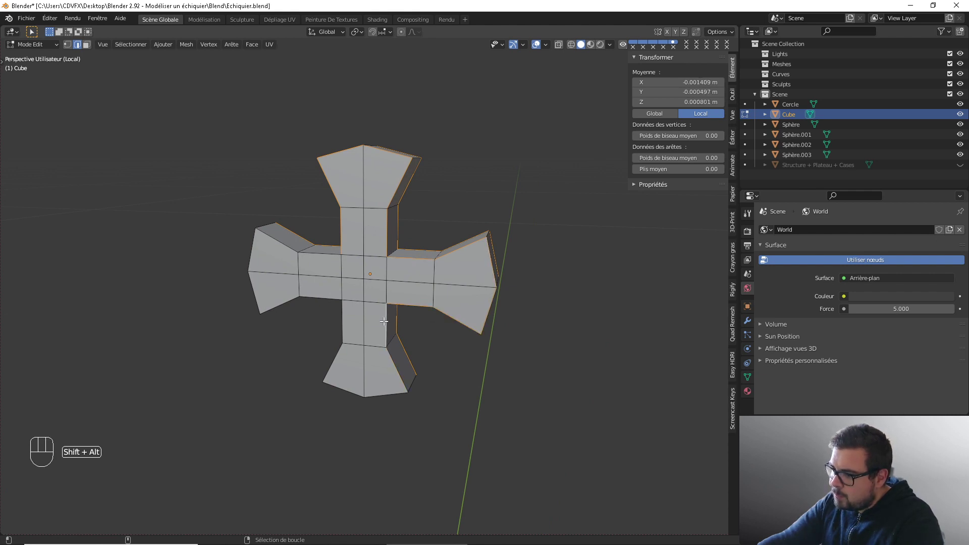
right_click(390, 392, "alt+shift")
right_click(332, 355, "alt+shift")
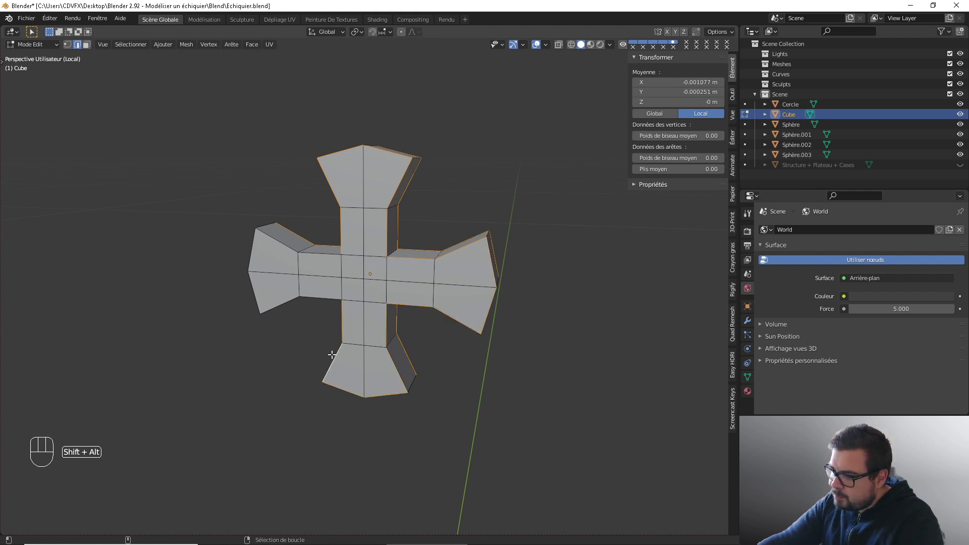
right_click(317, 295, "alt+shift")
right_click(251, 286, "alt+shift")
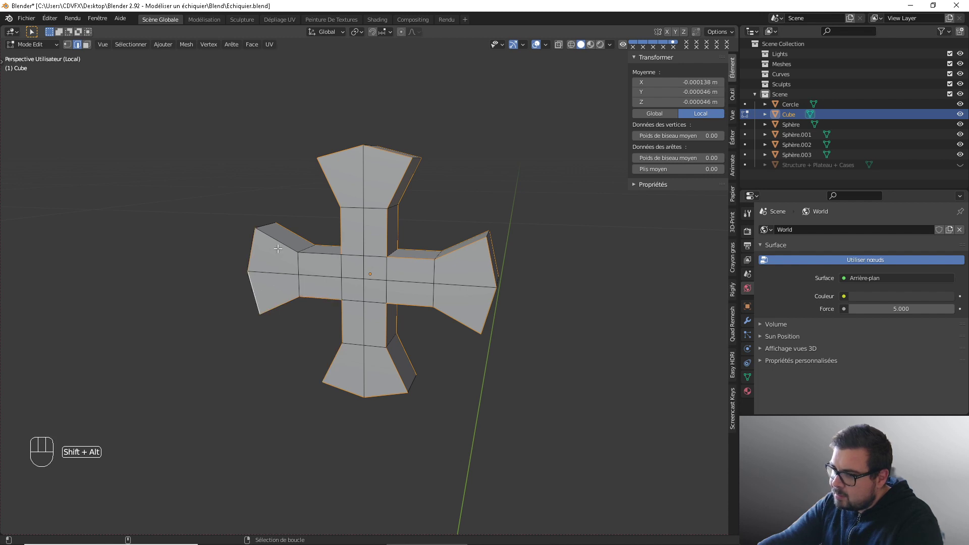
right_click(279, 247, "alt+shift")
middle_click_drag(360, 250, 417, 256)
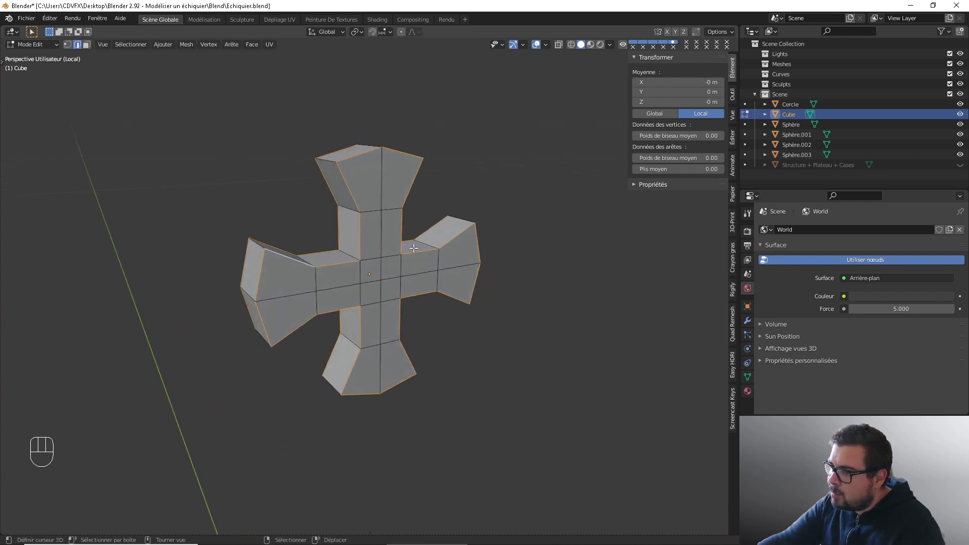
key("ctrl+e")
left_click(377, 235)
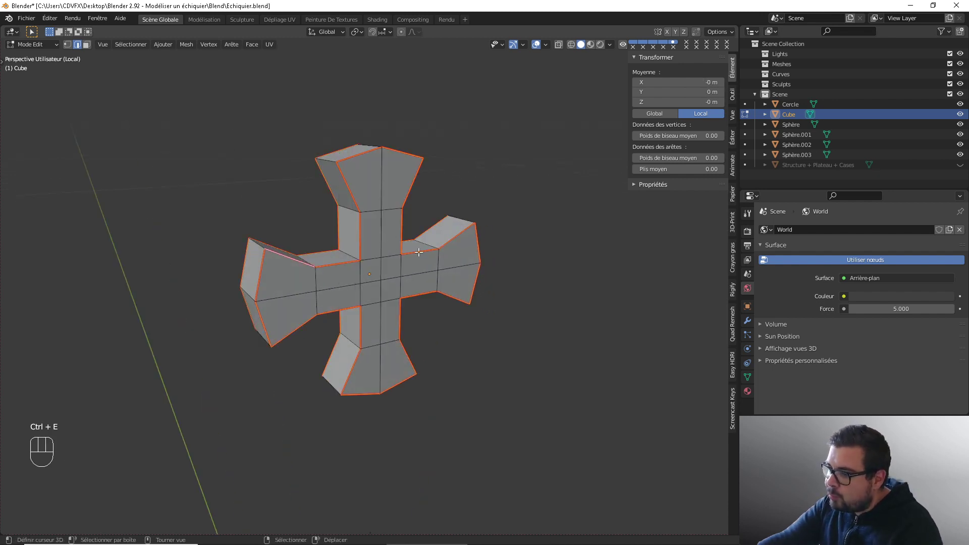
Step: Unwrap the cross's entire mesh using only the front and back outline seams
middle_click_drag(393, 241, 383, 257)
key("a")
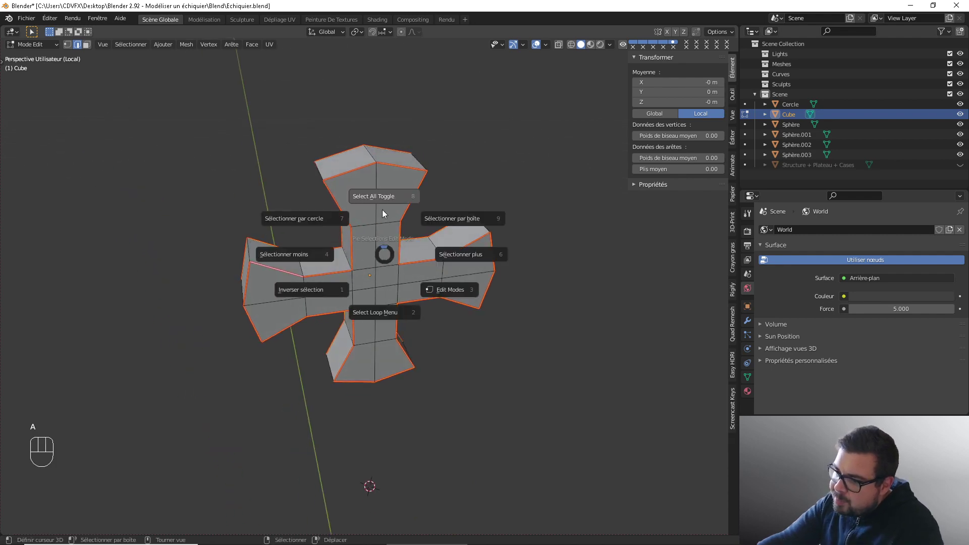
left_click(383, 203)
key("a")
left_click(383, 157)
key("u")
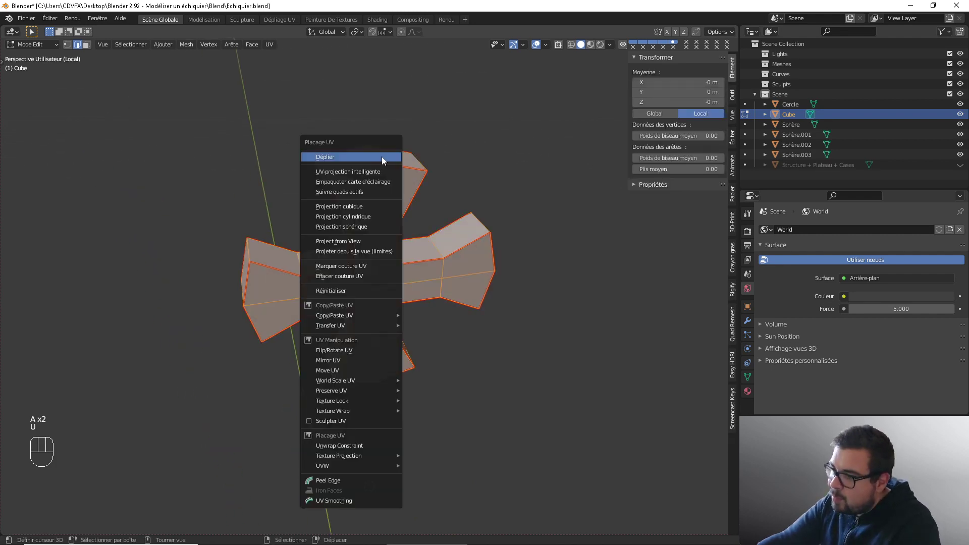
left_click(382, 157)
Step: Open the UV editing workspace and examine the cross's unwrapped islands alongside the 3D model
left_click(281, 19)
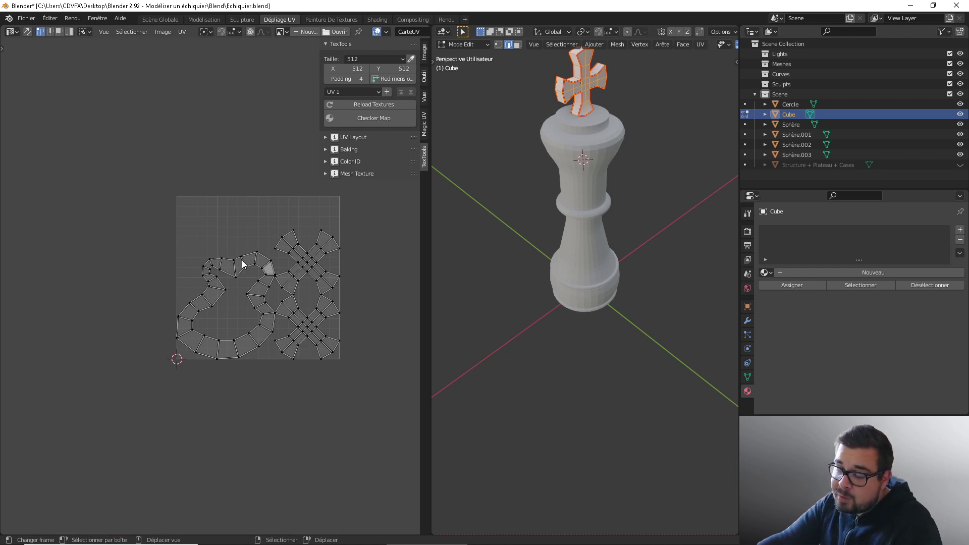
middle_click_drag(512, 220, 525, 288)
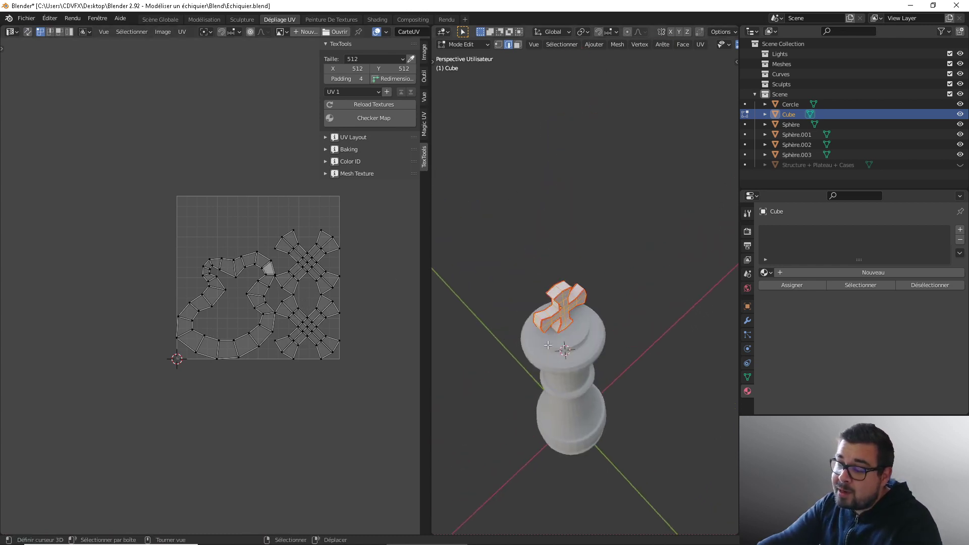
scroll(546, 347, "up", 6)
mouse_move(546, 347)
middle_mouse_down()
mouse_move(560, 331)
mouse_move(547, 340)
mouse_move(541, 328)
middle_mouse_up()
scroll(560, 332, "down", 6)
scroll(544, 276, "up", 4)
middle_click_drag(539, 242, 537, 215)
scroll(574, 156, "up", 5)
scroll(574, 156, "up", 2)
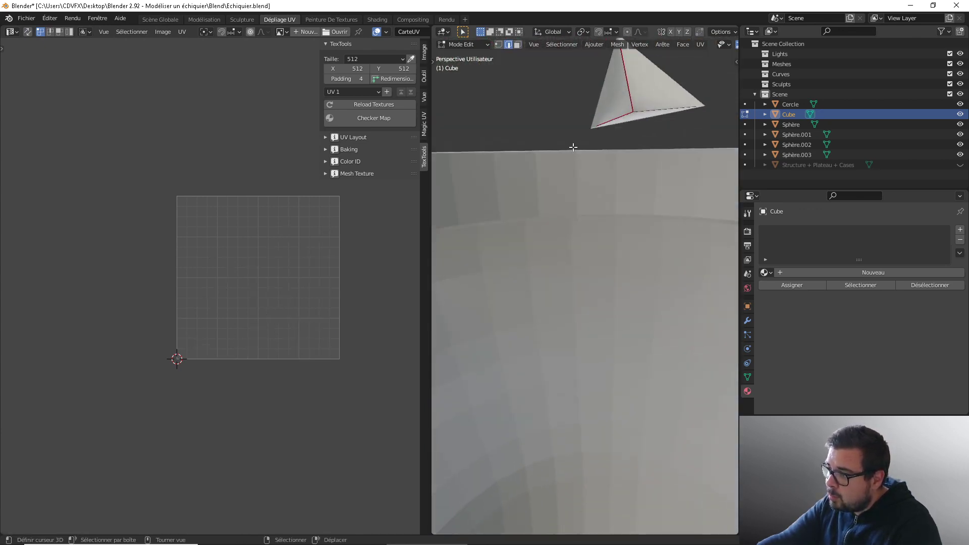
Step: Isolate the cross and mark the inner corner edges between its arms as UV seams
key("KP_Divide")
middle_click_drag(594, 256, 595, 203)
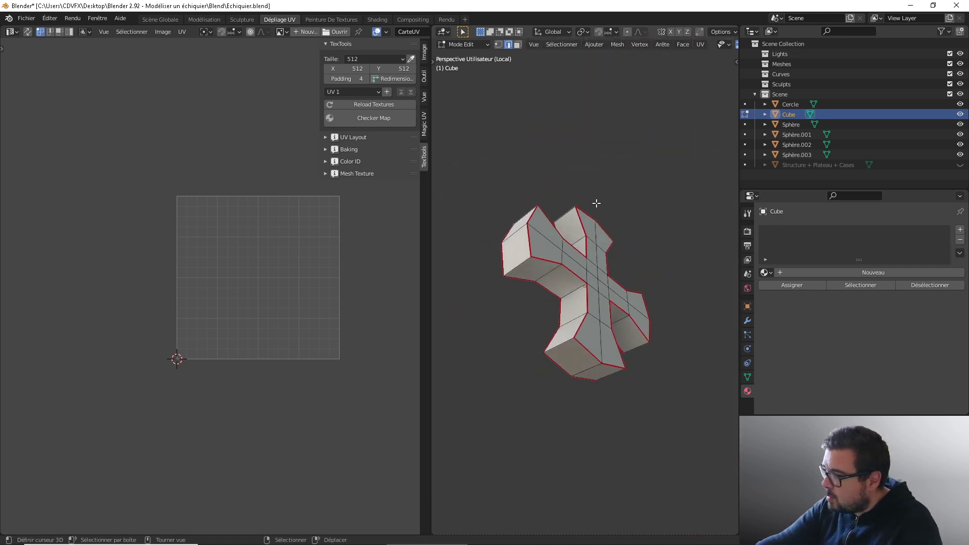
middle_click_drag(699, 302, 604, 275)
key("ctrl+e")
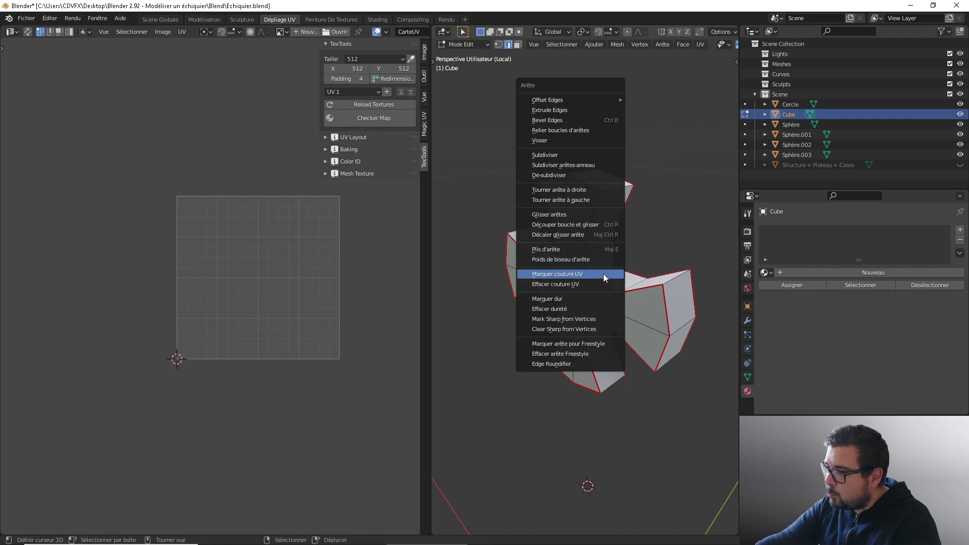
left_click(604, 273)
Step: Unwrap the whole cross again with the added corner seams and return to the full king in Object Mode
key("a")
left_click(598, 208)
key("a")
left_click(586, 156)
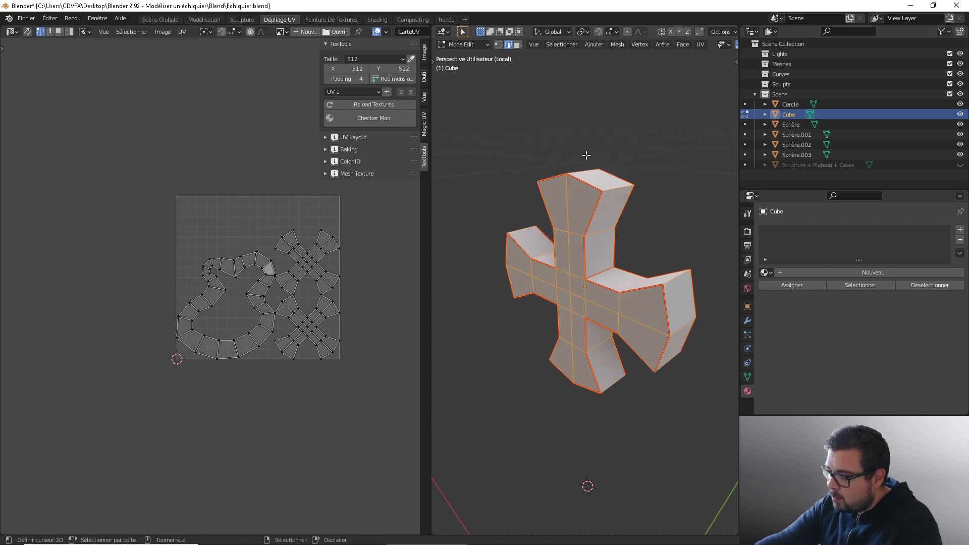
key("u")
left_click(586, 155)
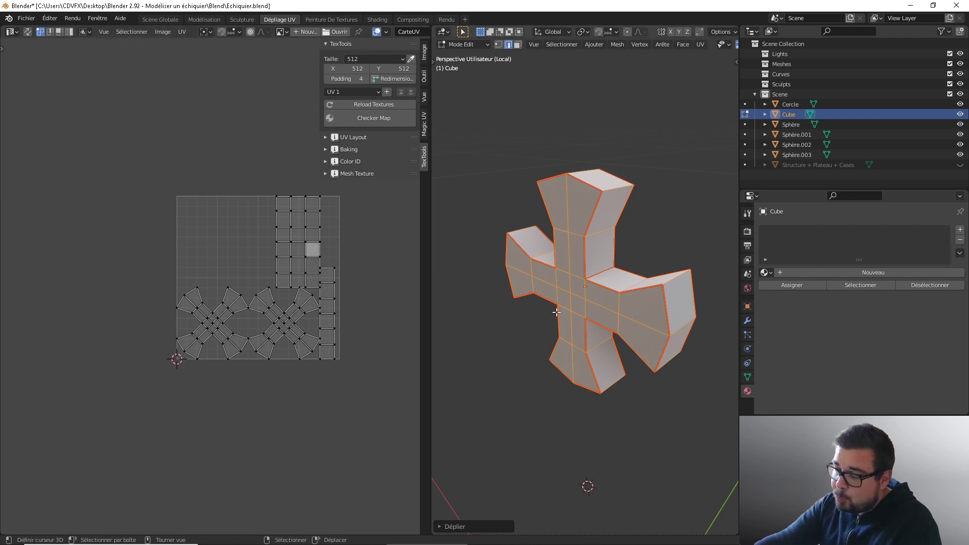
key("Tab")
key("KP_Divide")
scroll(549, 319, "down", 14)
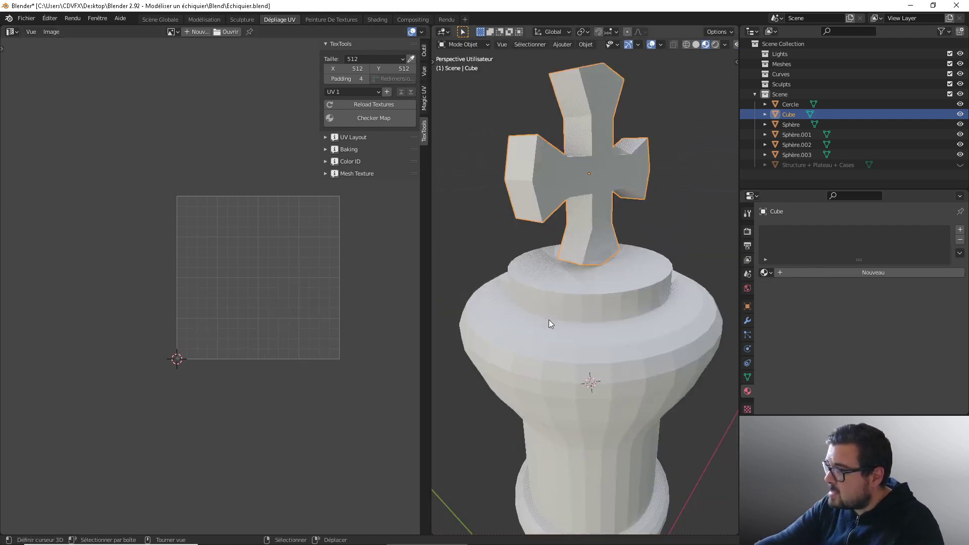
Step: Check the UV layouts of the upper body and the tapered middle body in the UV editor
middle_click_drag(549, 328, 538, 305)
scroll(534, 338, "up", 4)
right_click(537, 303)
key("Tab")
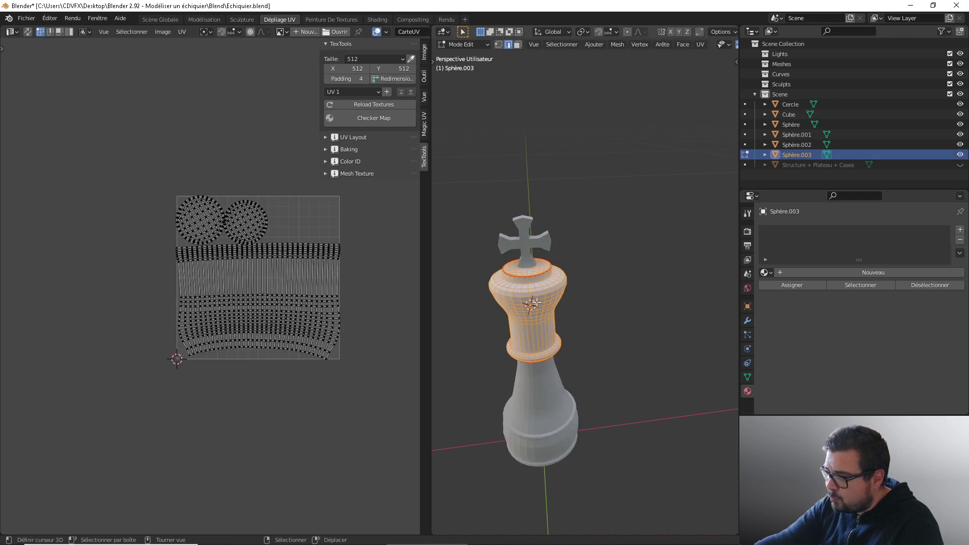
key("Tab")
middle_click_drag(544, 356, 544, 352)
right_click(544, 353)
key("Tab")
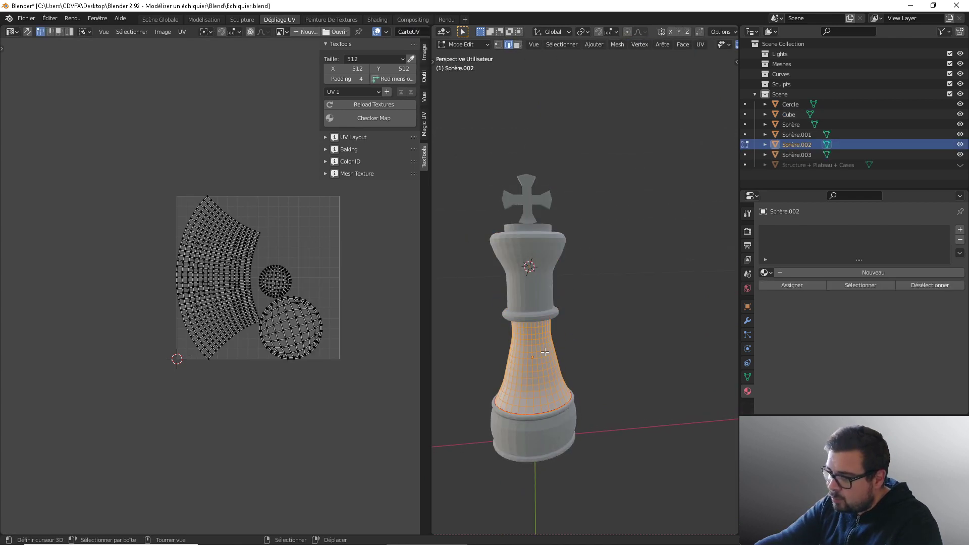
Step: Isolate the thin disc between the middle body and the base, and open its mesh in Edit Mode
key("Tab")
right_click(552, 415)
key("Tab")
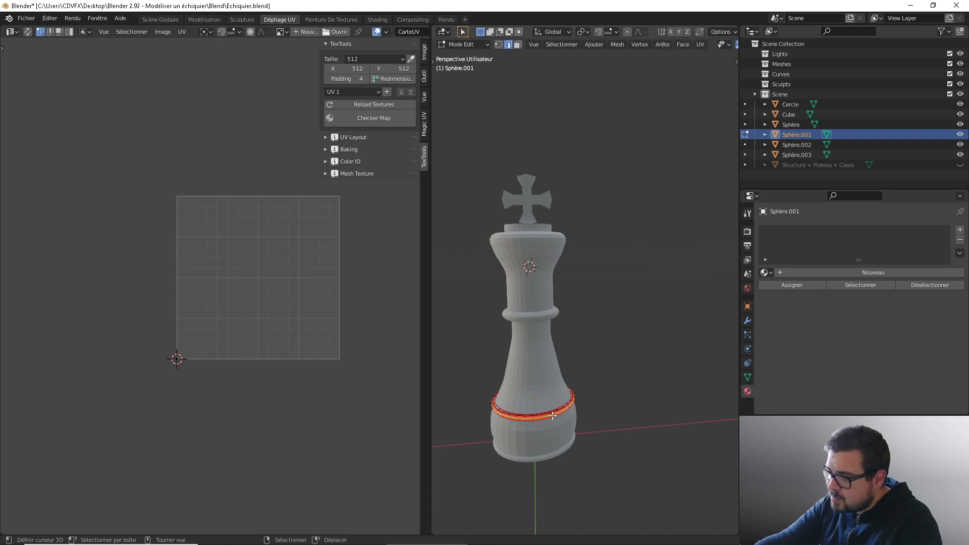
key("Tab")
key("KP_Divide")
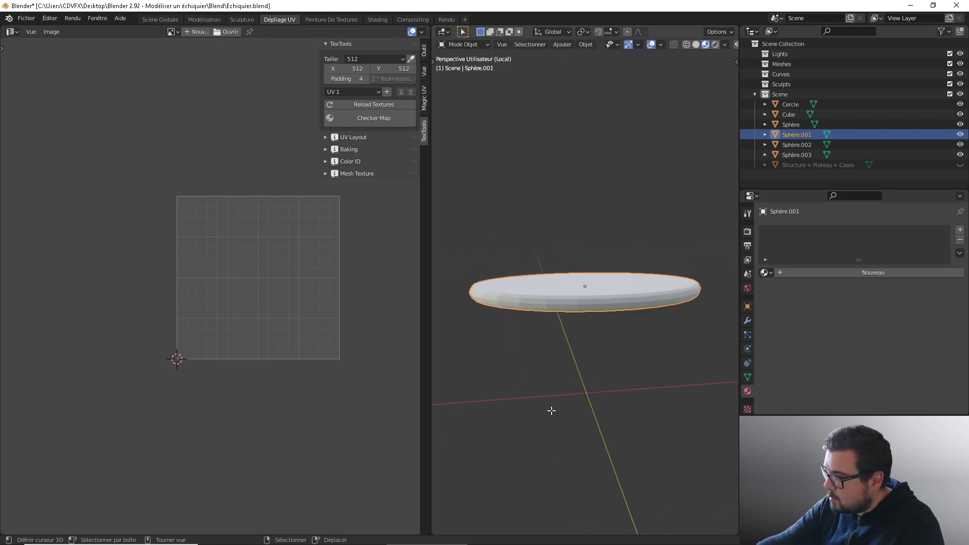
key("Tab")
middle_click_drag(564, 373, 605, 384)
scroll(568, 425, "up", 4)
scroll(564, 467, "down", 1)
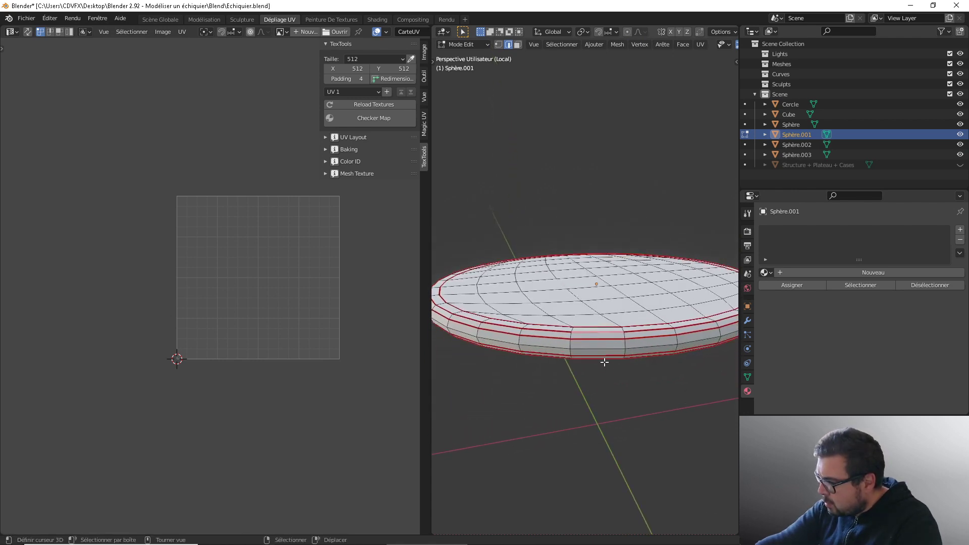
Step: Select the disc's entire mesh and clear all of its UV seams
key("a")
left_click(607, 297)
key("a")
left_click(602, 260)
key("ctrl+e")
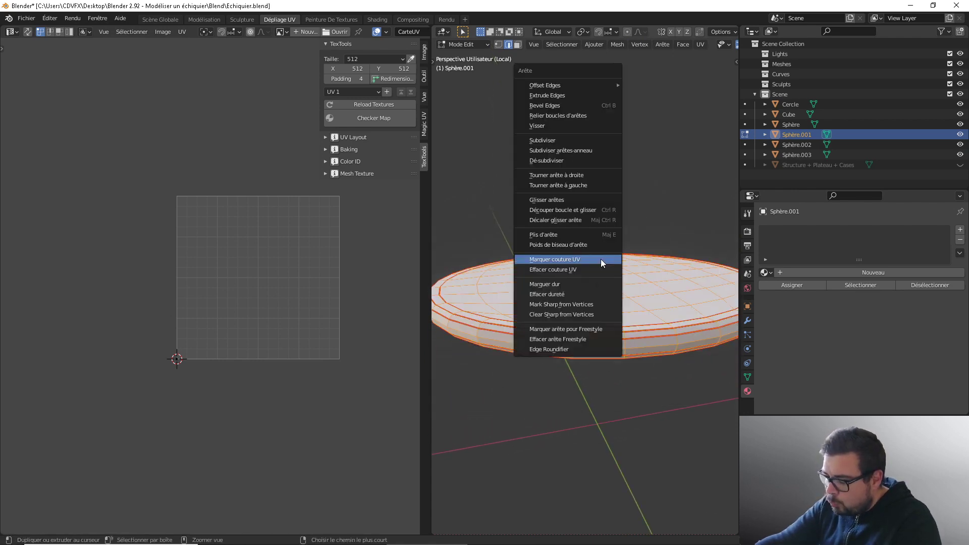
left_click(593, 270)
middle_click_drag(585, 284, 567, 360)
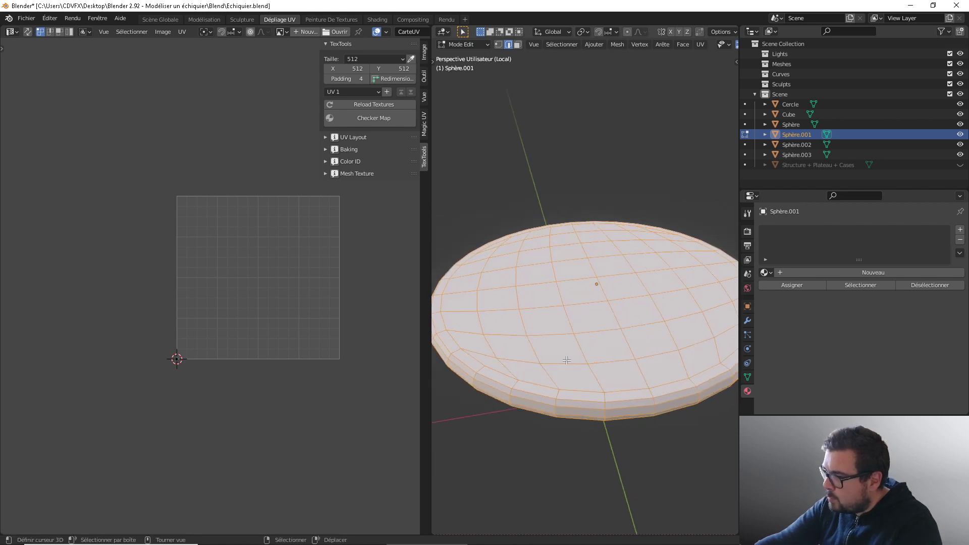
Step: Mark UV seams along the disc's upper and lower rim loops and up one vertical line of edges on its side
left_click(574, 391, "alt")
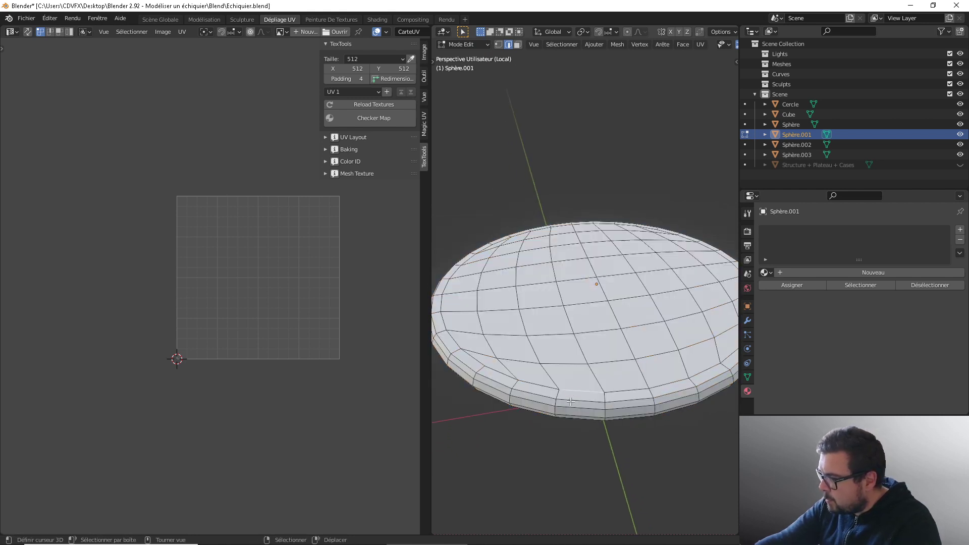
left_click(570, 402, "alt")
middle_click_drag(602, 410, 603, 283)
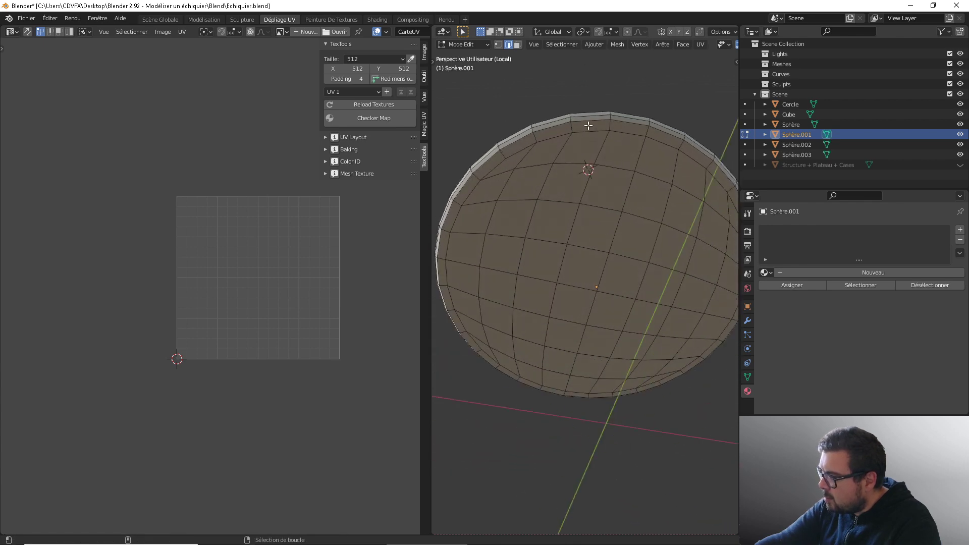
key("a")
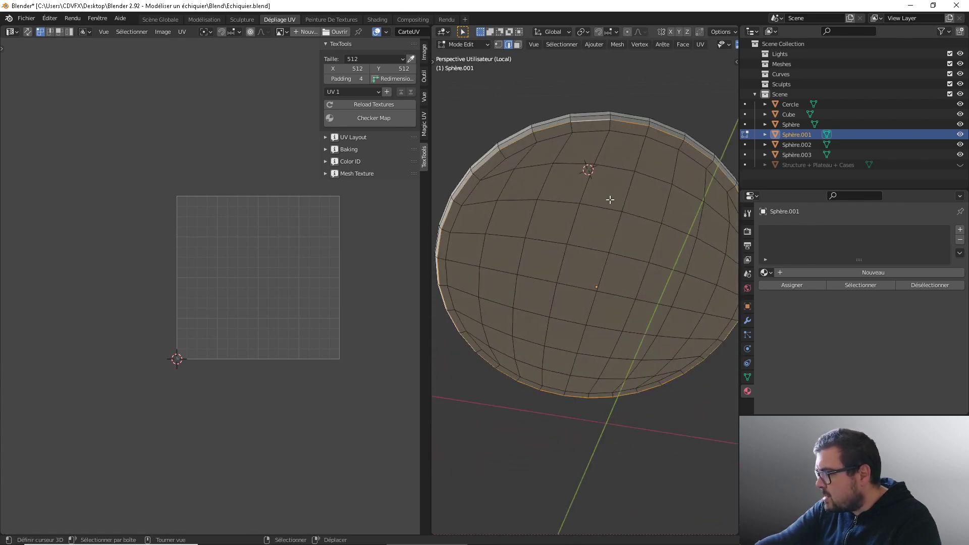
key("KP_1")
scroll(575, 293, "up", 5)
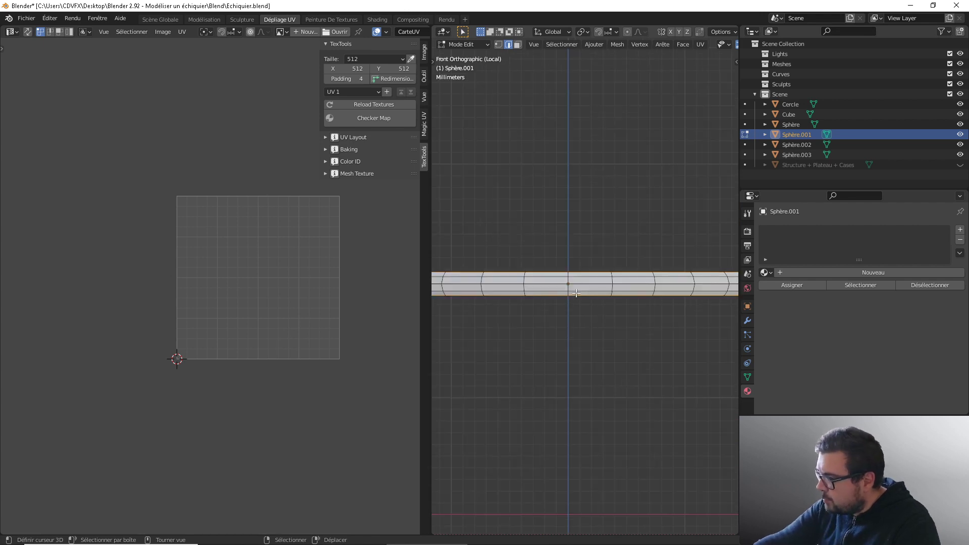
right_click(559, 297, "shift")
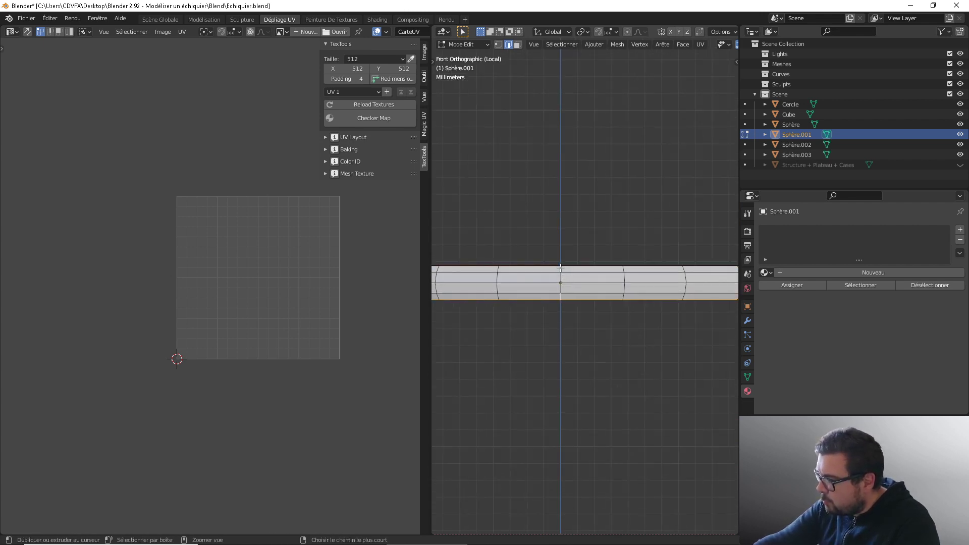
right_click(561, 268, "ctrl")
key("ctrl+e")
left_click(592, 261)
Step: Unwrap the disc's entire mesh with the new seams and return to the full king in Object Mode
key("a")
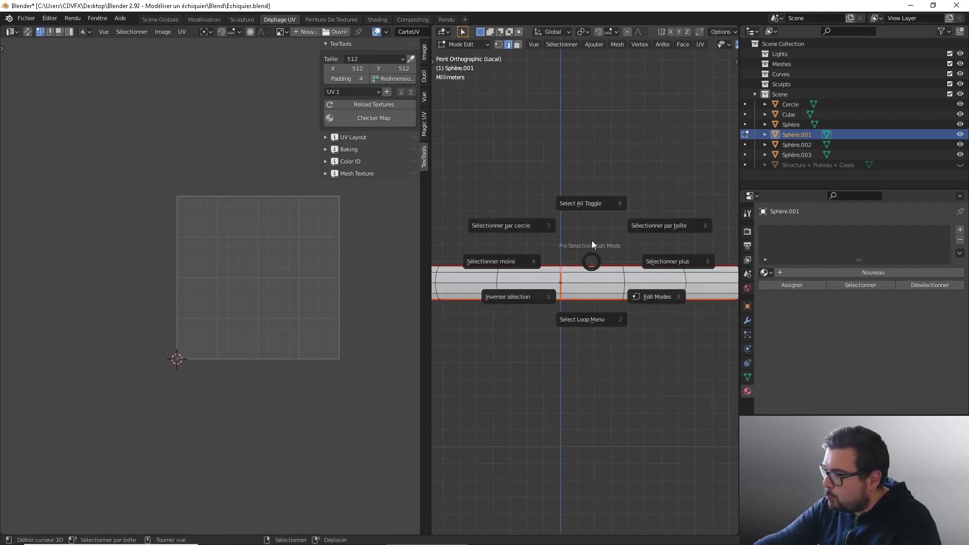
left_click(596, 200)
key("a")
left_click(596, 158)
key("u")
left_click(597, 158)
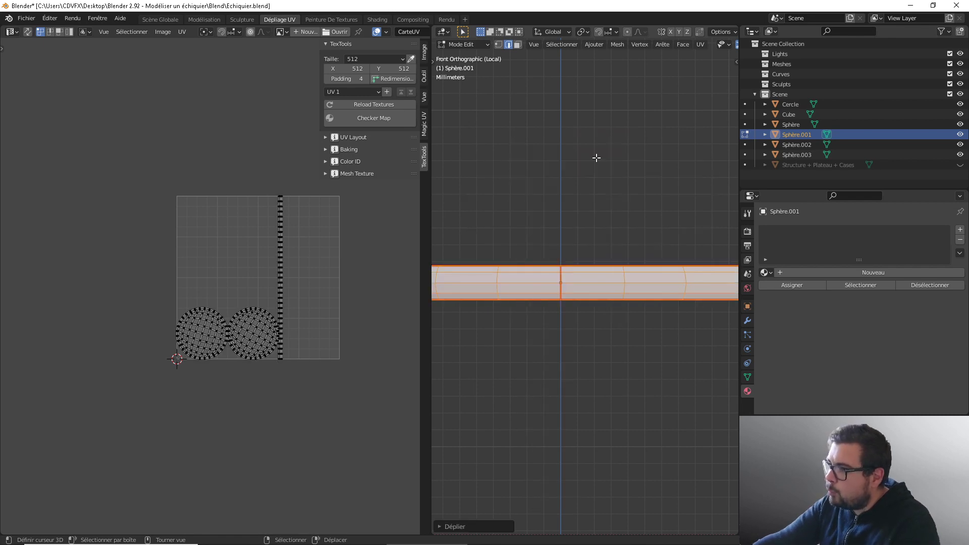
key("KP_Divide")
key("Tab")
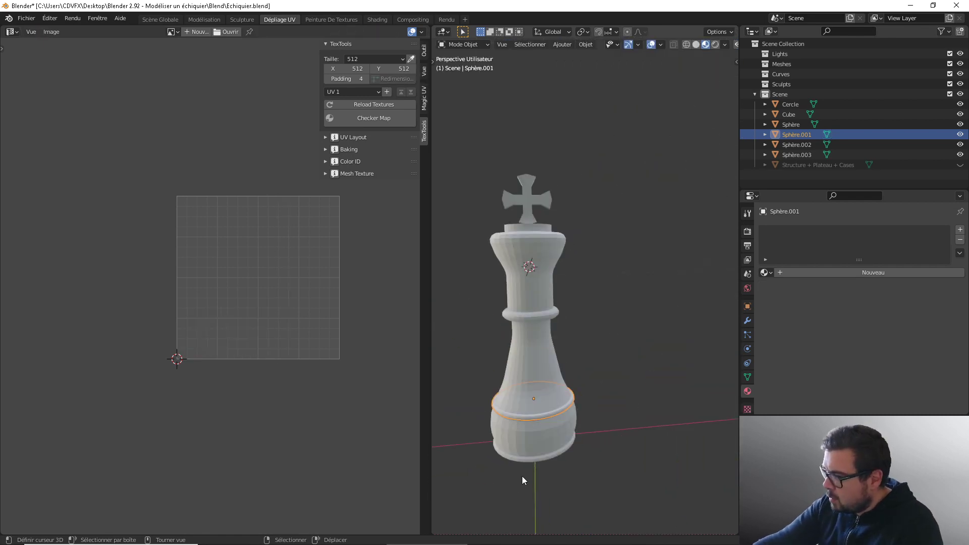
Step: Isolate the rounded base body, check its full UV layout in Edit Mode, and return to the full king
left_click(535, 441)
key("KP_Divide")
key("Tab")
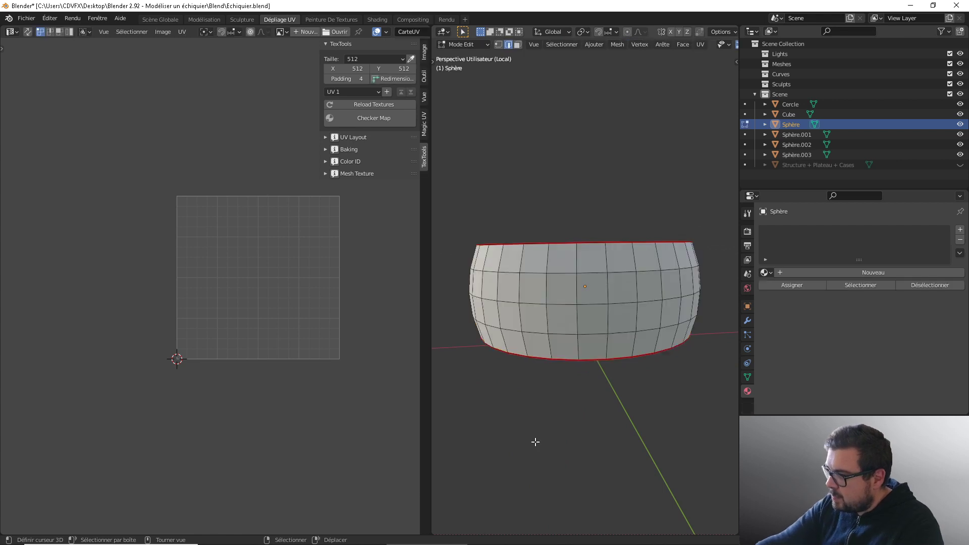
key("a")
left_click(538, 369)
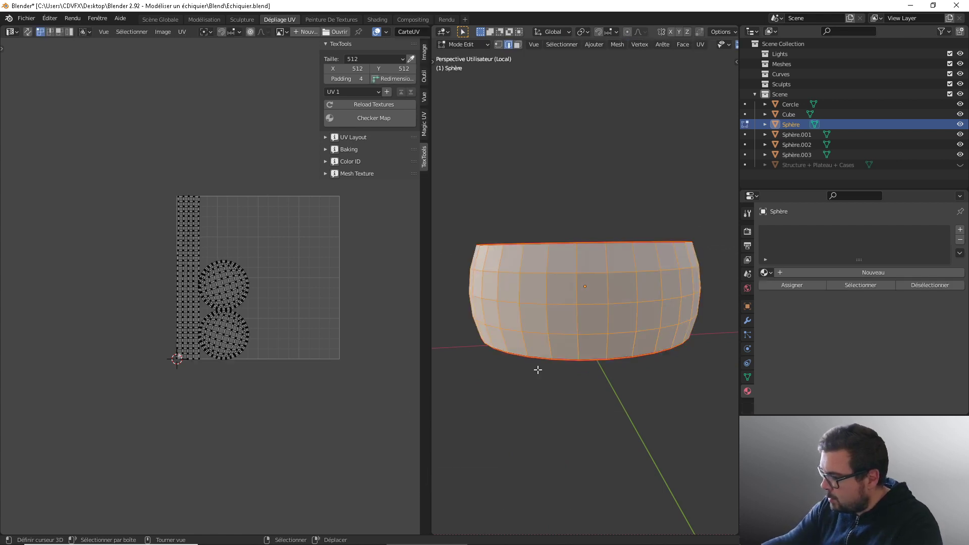
key("Tab")
key("KP_Divide")
Step: Isolate the thin bottom ring, check the UV layout of its entire mesh, and return to the full king in Object Mode
left_click(552, 460)
key("Tab")
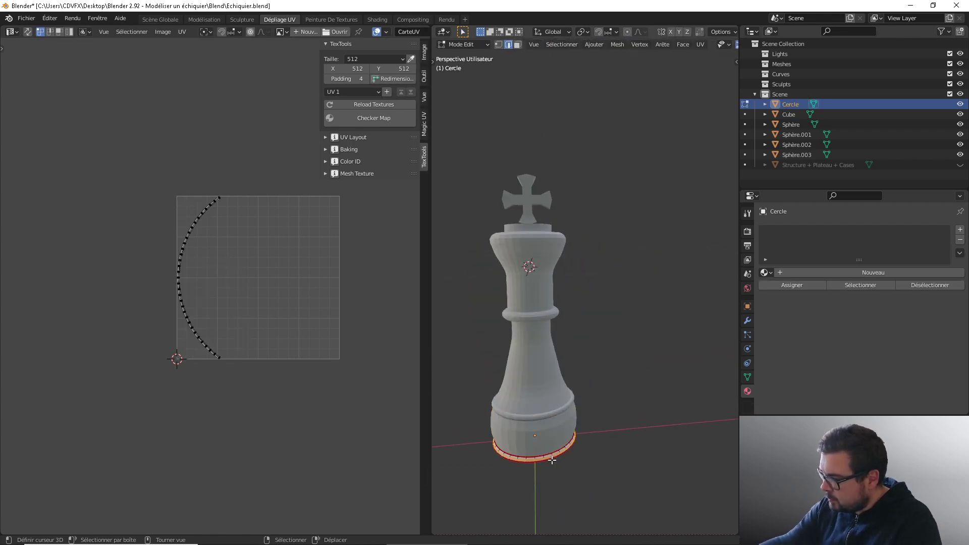
key("KP_Divide")
key("a")
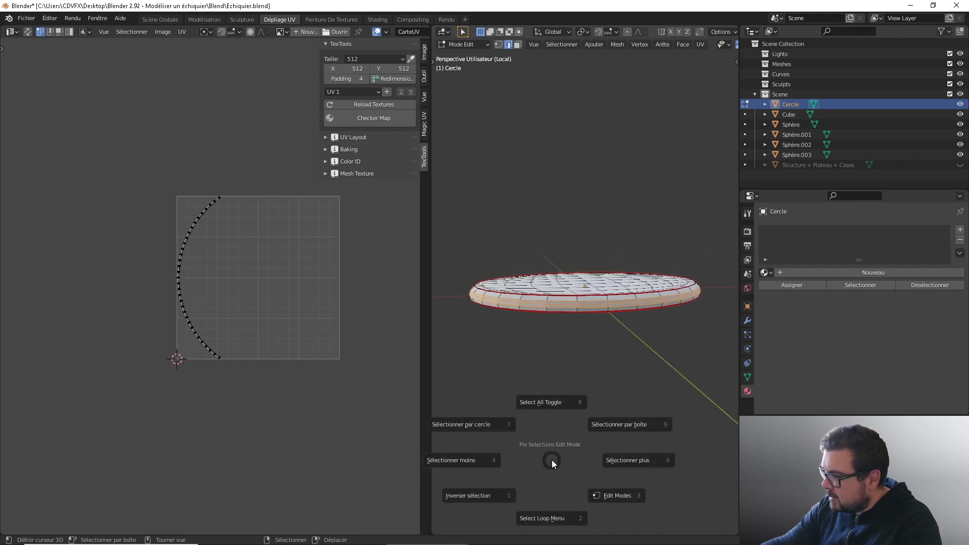
left_click(537, 422)
key("KP_Divide")
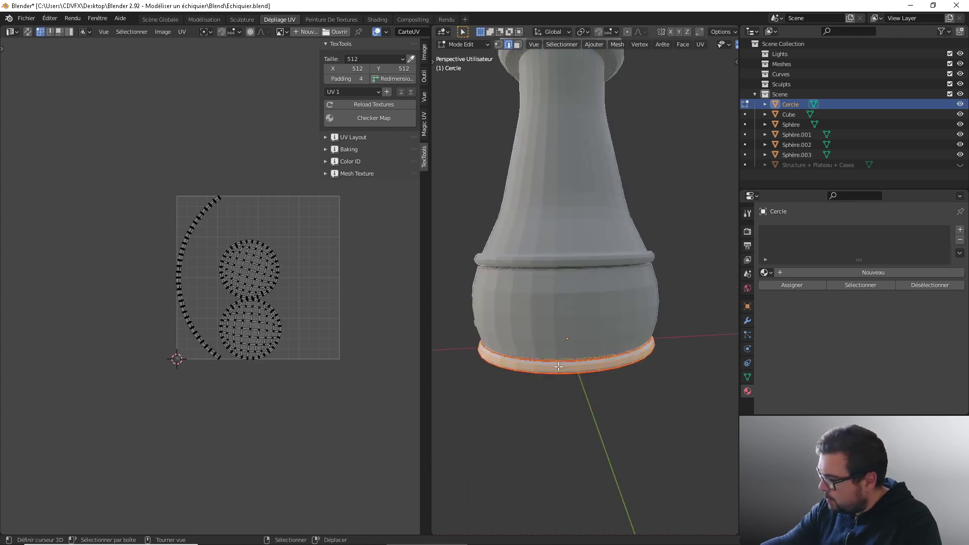
key("Tab")
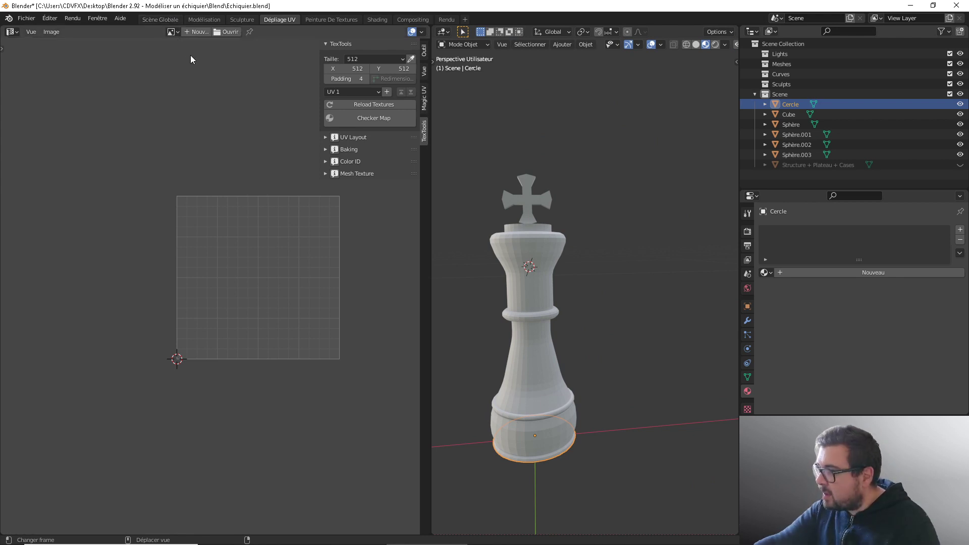
Step: View the whole king from the front in the Scène Globale workspace, then return to the UV workspace
left_click(159, 19)
key("KP_Divide")
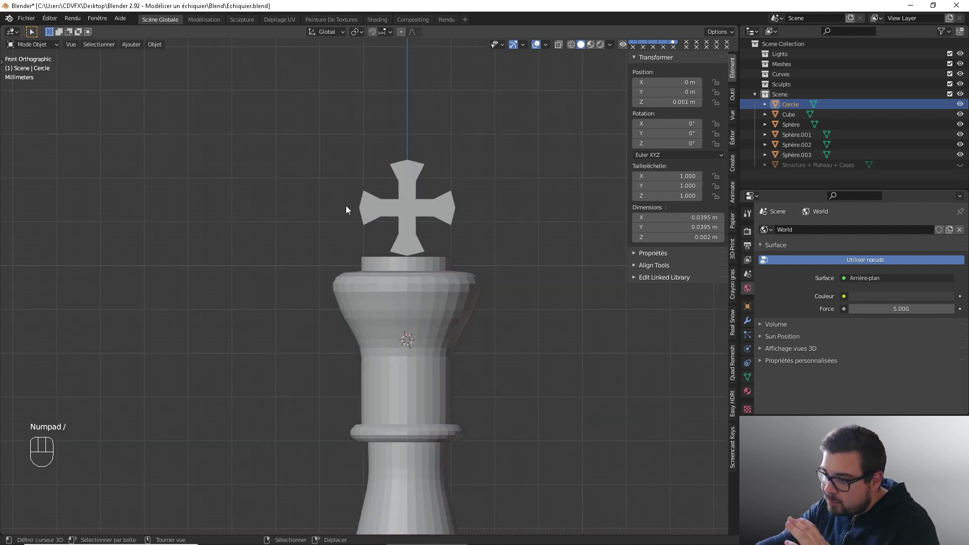
scroll(437, 271, "down", 4)
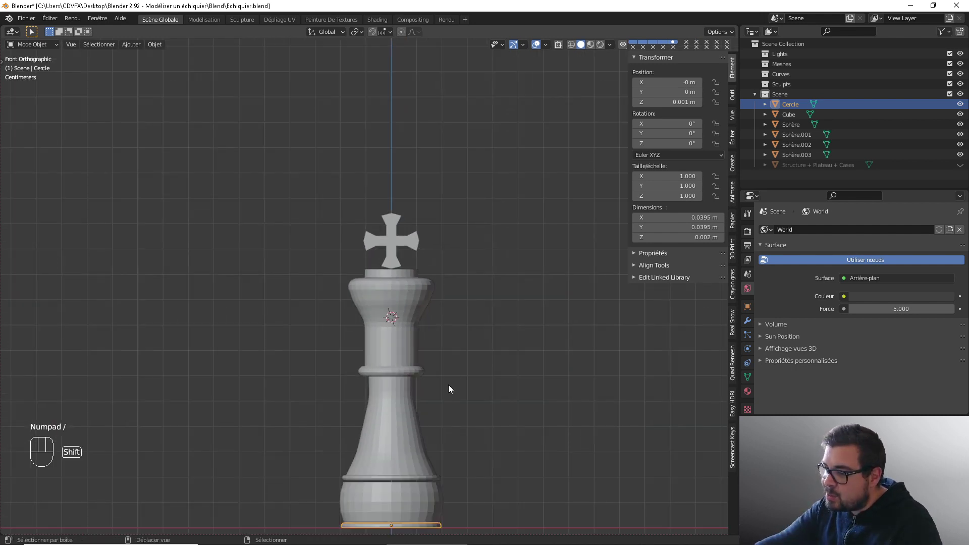
middle_click_drag(448, 385, 429, 225, "shift")
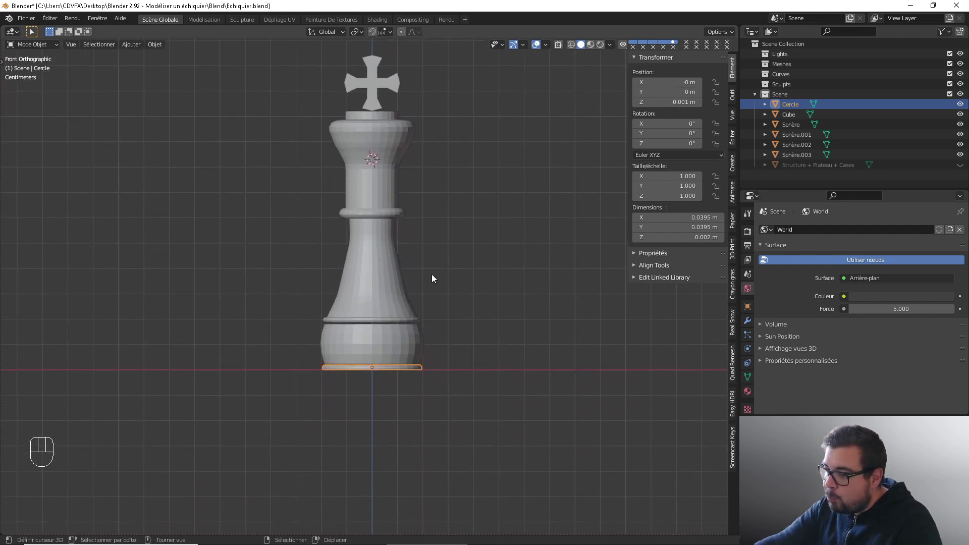
key("KP_Divide")
key("KP_Divide")
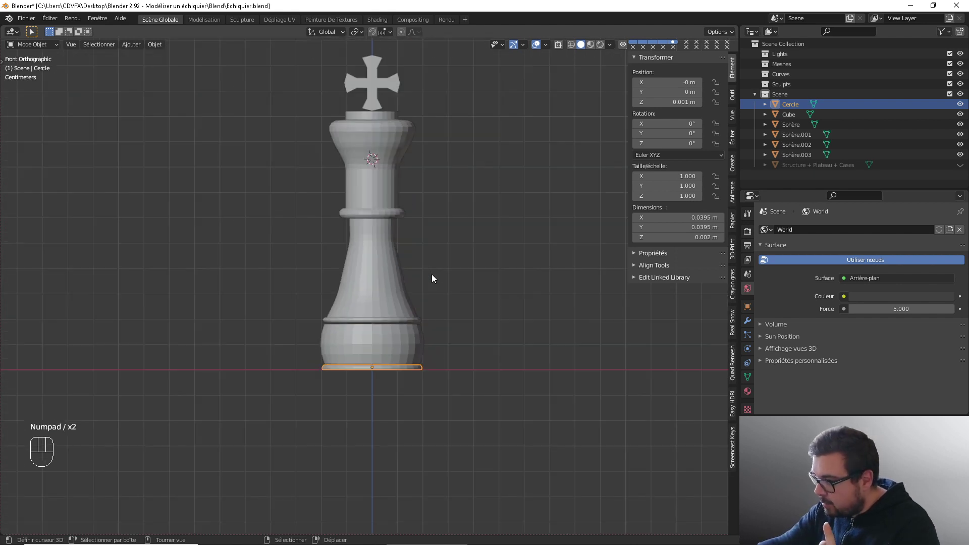
left_click(289, 19)
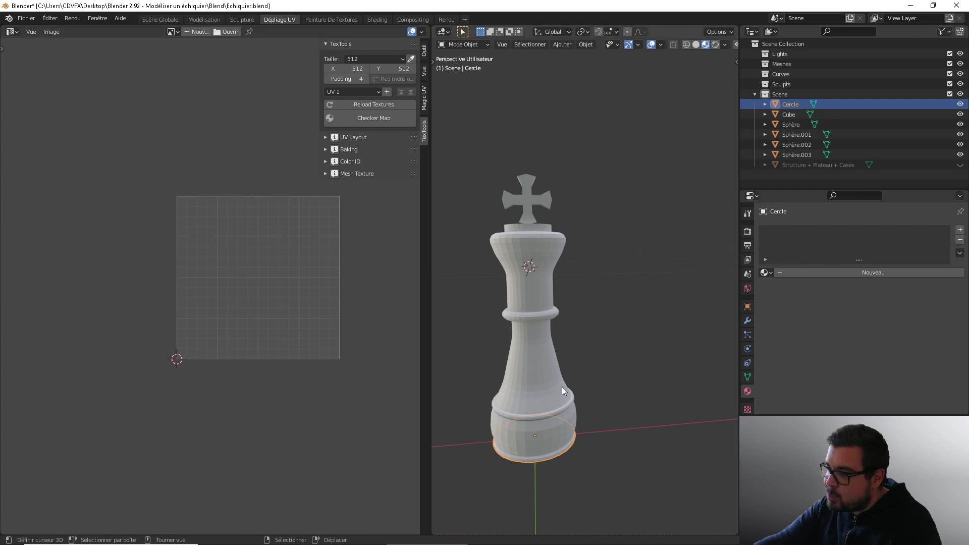
Step: Isolate the bottom ring in Edit Mode and select only its curved side-strip island in the UV editor
key("KP_Divide")
key("Tab")
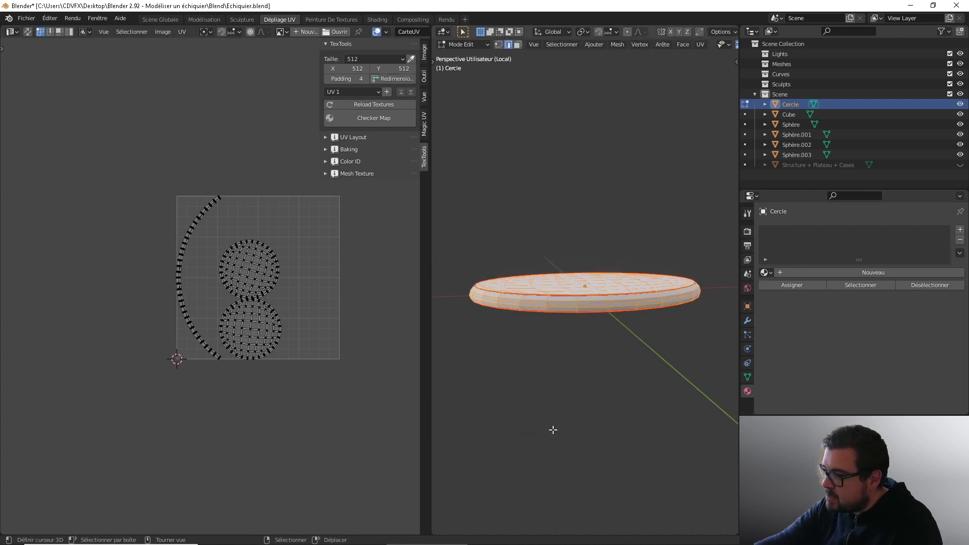
scroll(606, 349, "up", 1)
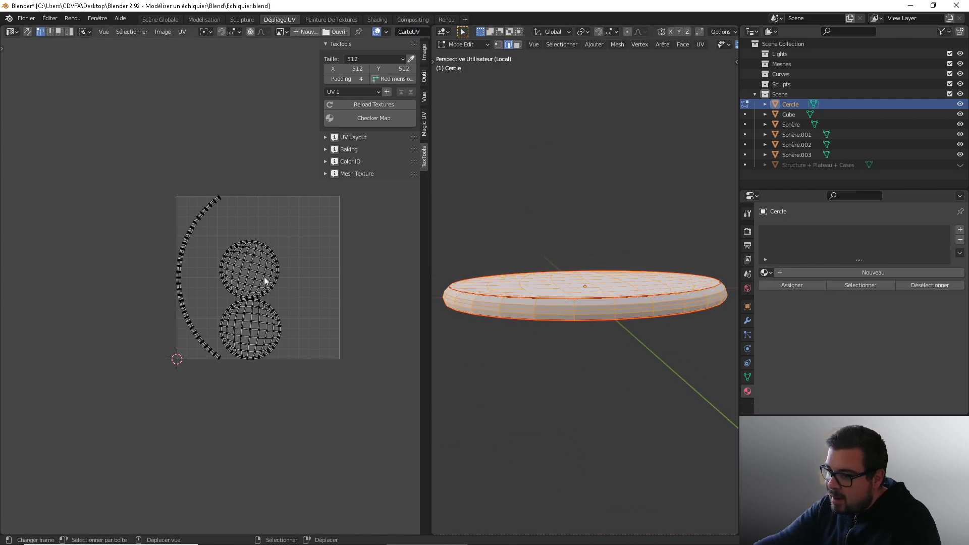
key("a")
key("alt+a")
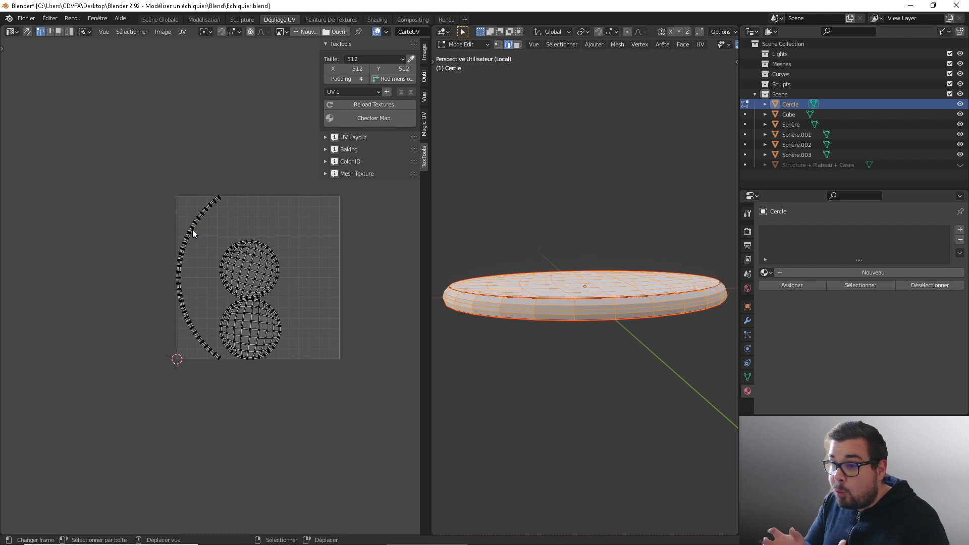
scroll(204, 238, "up", 1)
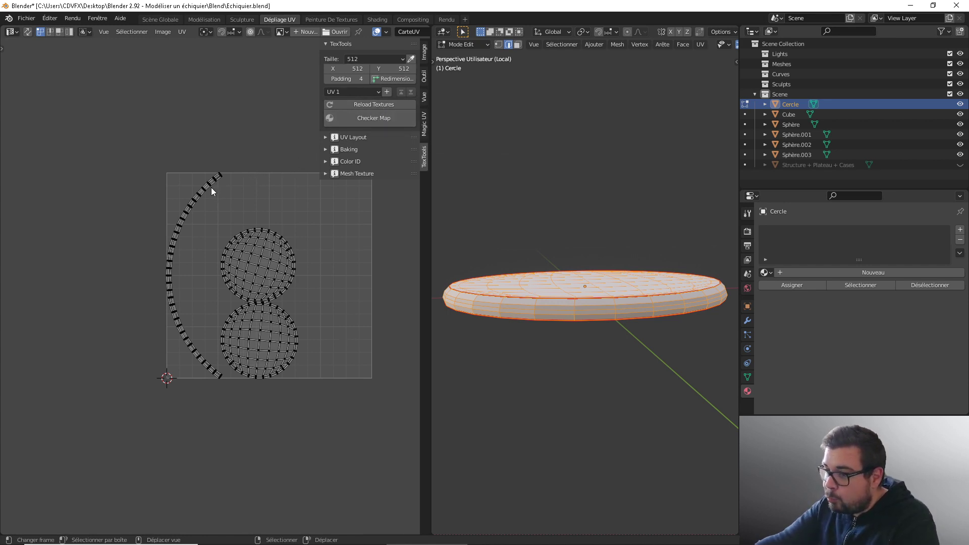
key("l")
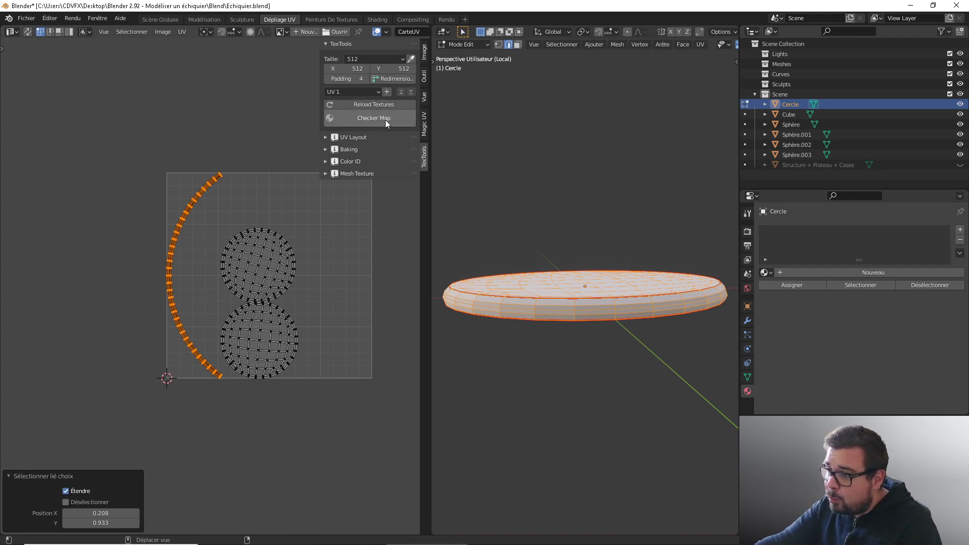
Step: Add the TexTools Rectify command to the Quick Favorites
left_click(353, 137)
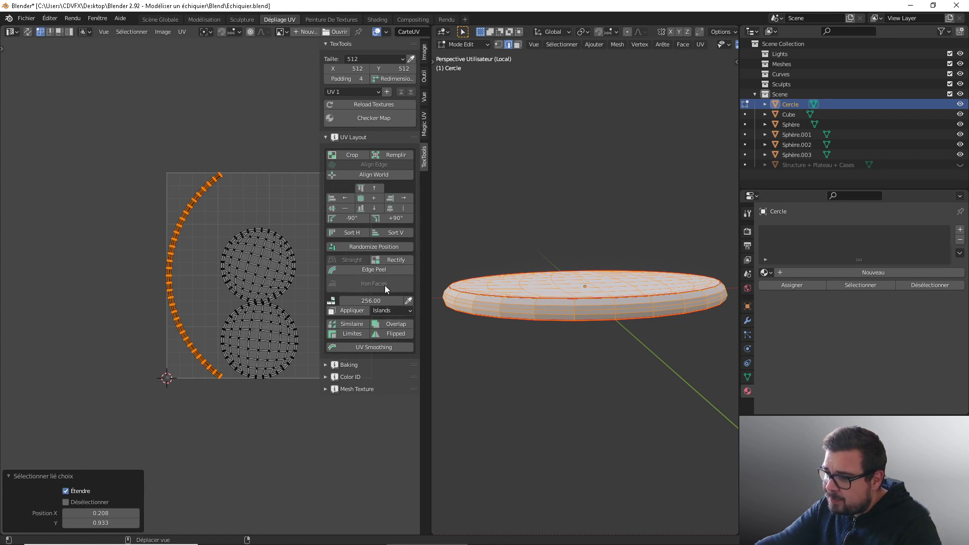
right_click(401, 259)
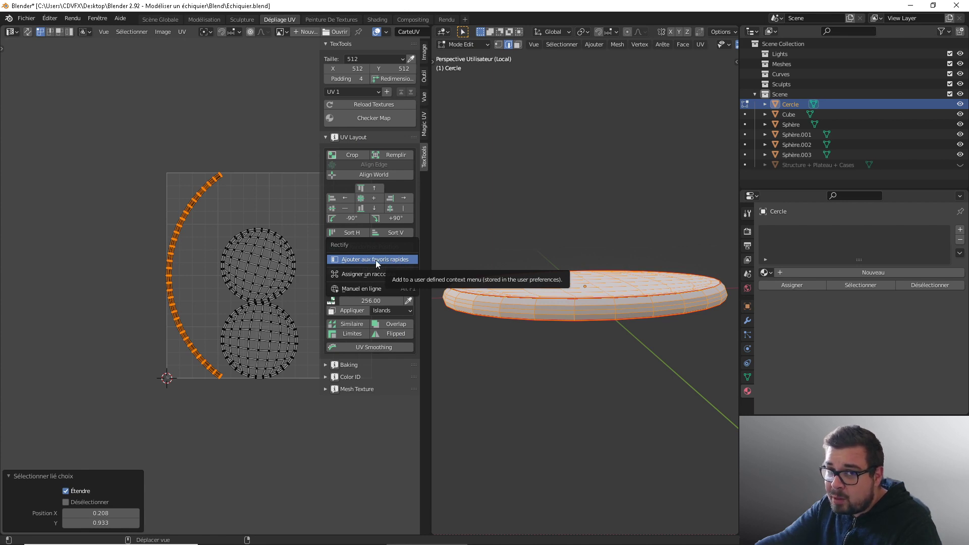
left_click(384, 260)
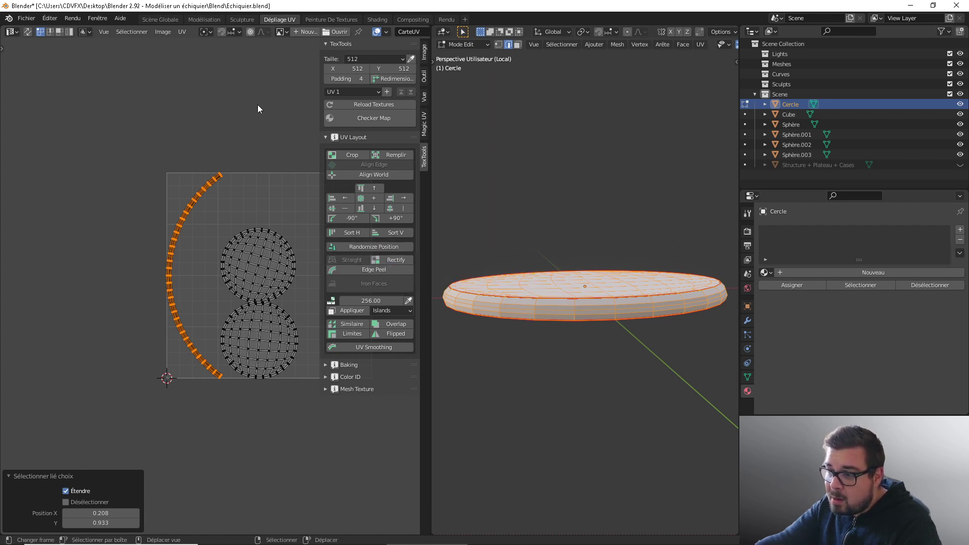
key("q")
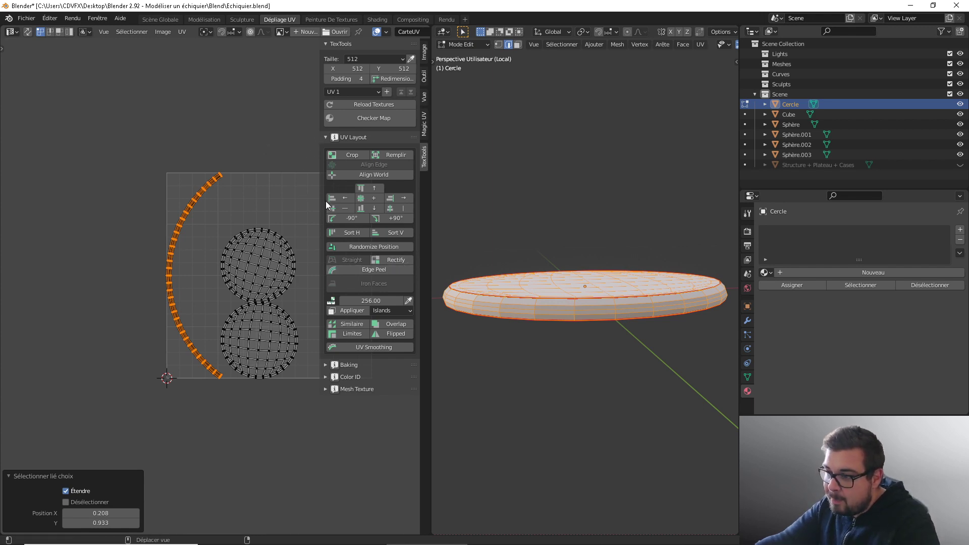
Step: Hide the UV editor's sidebar and straighten the curved strip island with Rectify from the Quick Favorites
key("n")
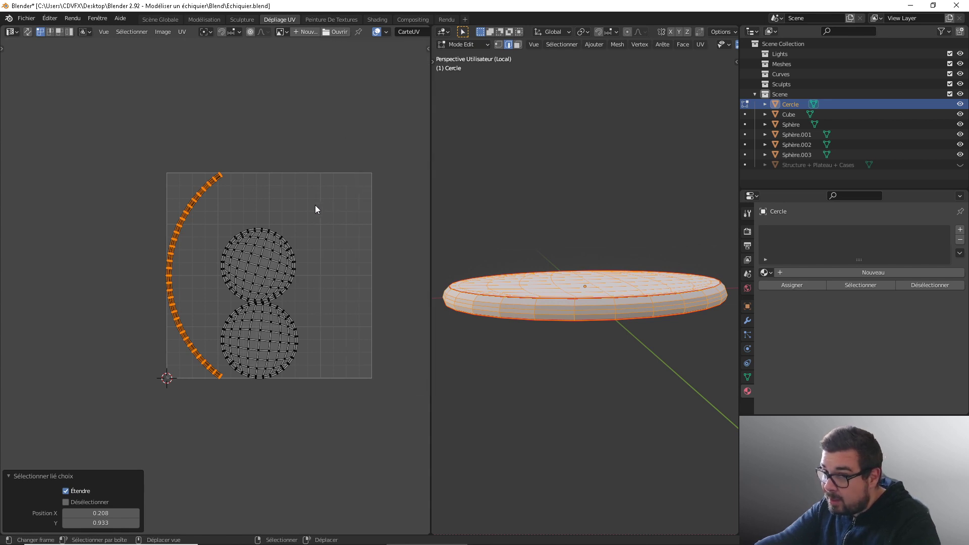
key("q")
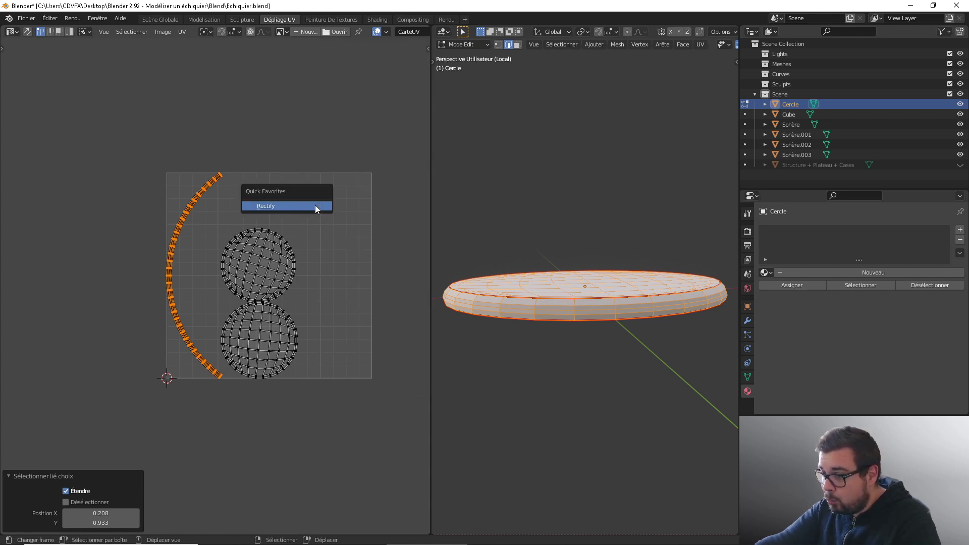
left_click(316, 209)
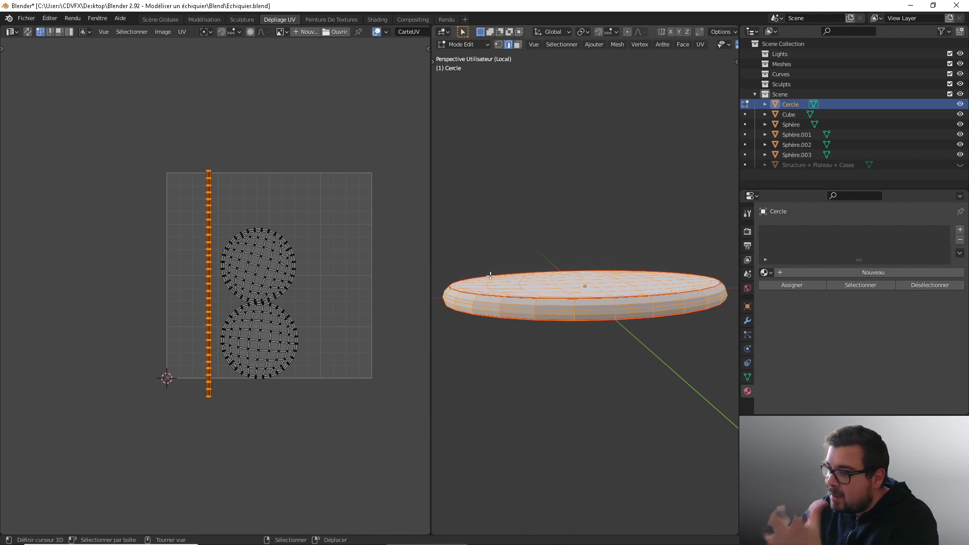
Step: Rotate the straightened strip by 90 degrees and pack all of the bottom ring's UV islands into the UV square
scroll(250, 281, "down", 1)
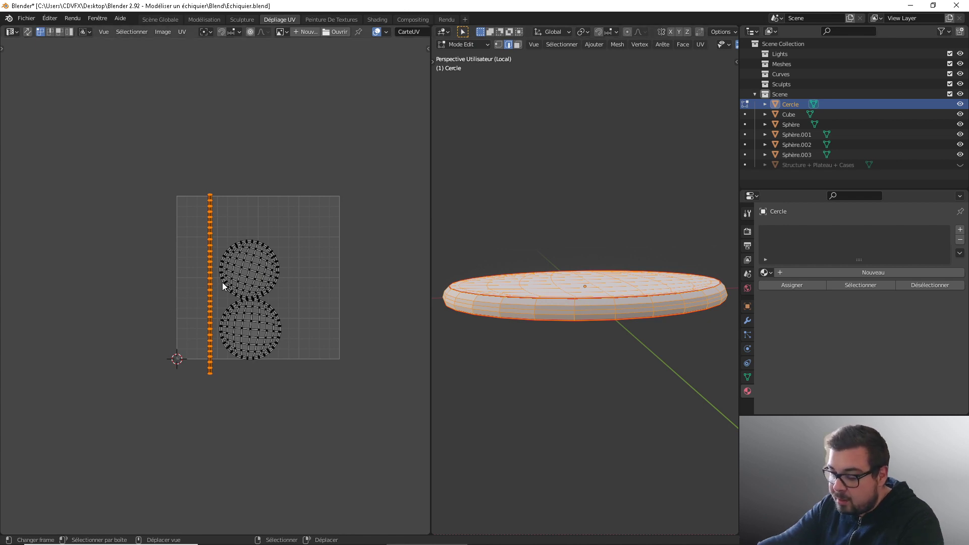
type("r90")
key("Return")
key("alt+a")
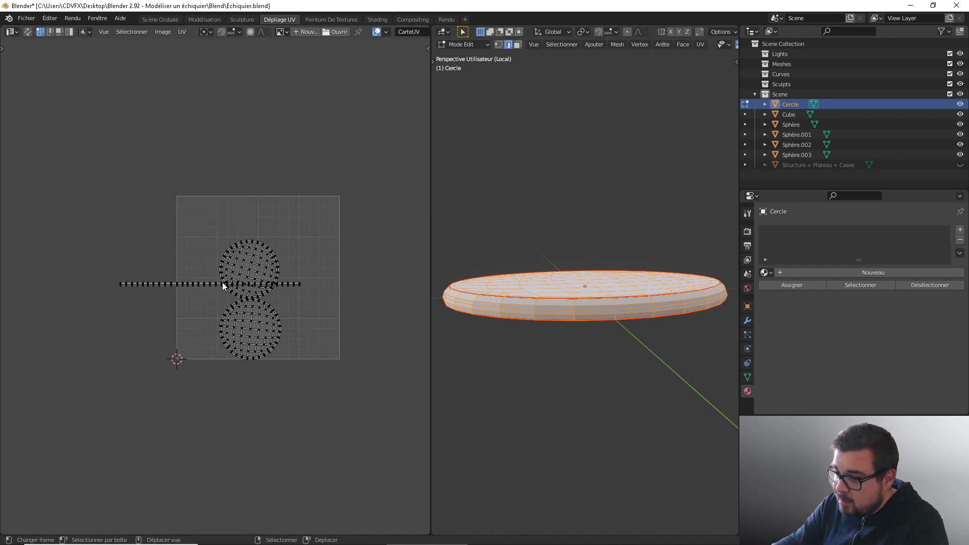
key("a")
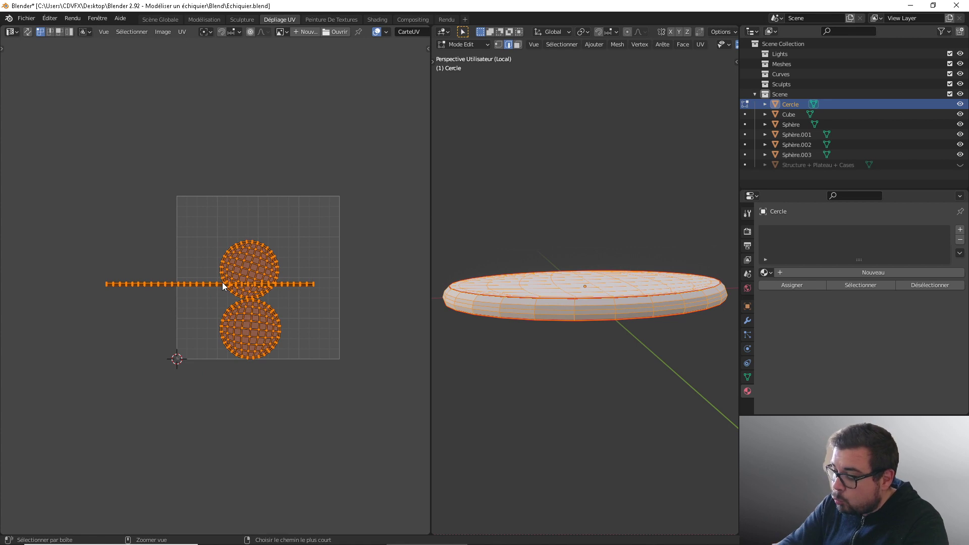
key("ctrl+p")
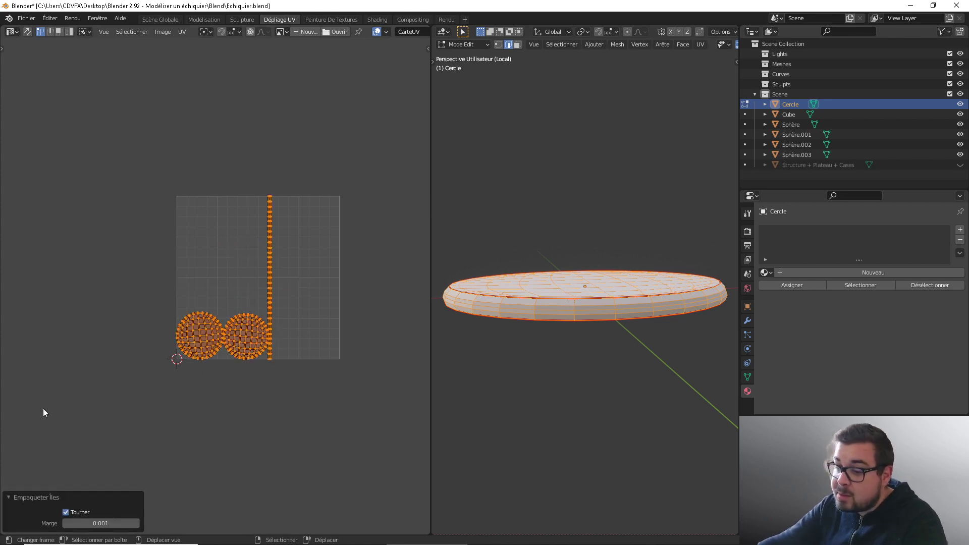
Step: Turn off rotation in the bottom ring's island packing and return to the full king in Object Mode
left_click(65, 512)
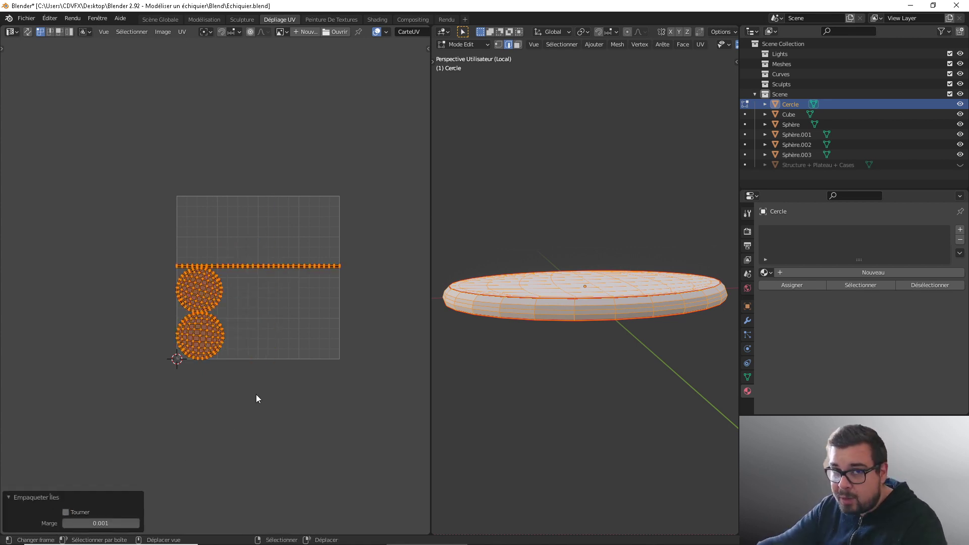
key("Tab")
key("KP_Divide")
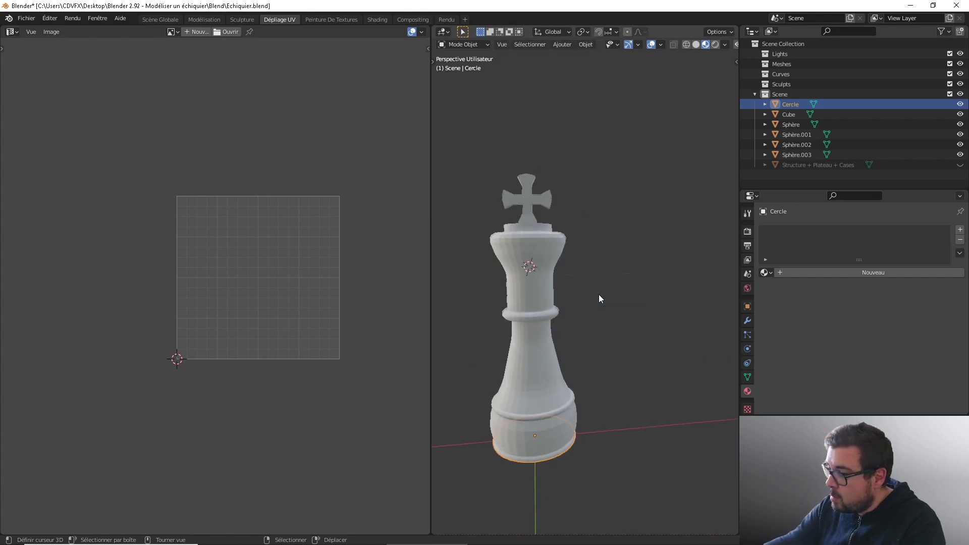
Step: Isolate the rounded base section in Edit Mode with all faces selected, and clear the selection in the UV editor
left_click(547, 425)
key("KP_Divide")
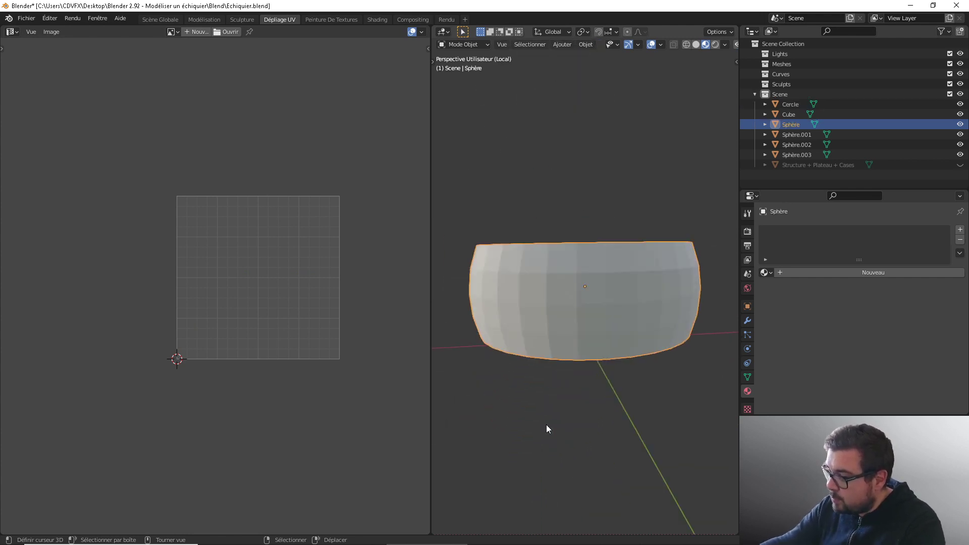
key("Tab")
key("a")
key("alt+a")
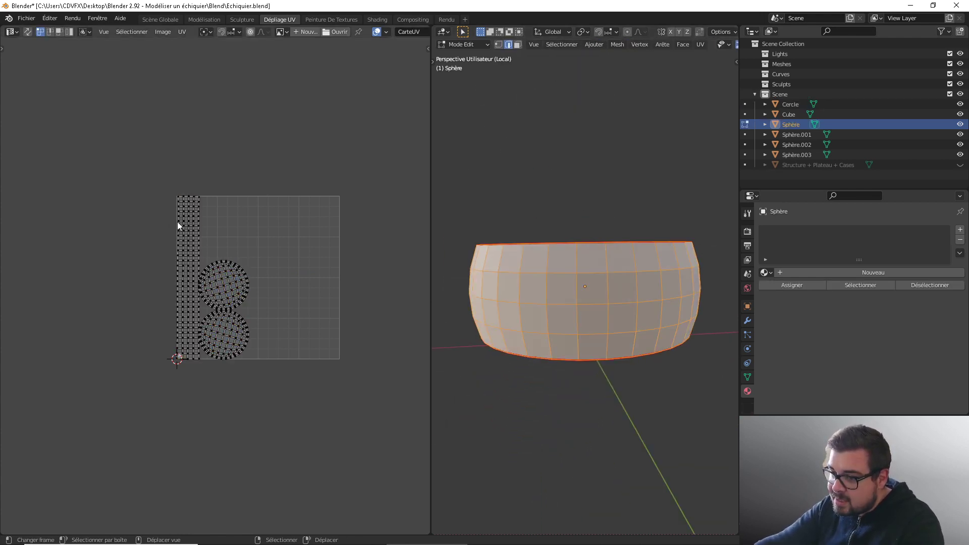
Step: Straighten the base section's side-strip island with Rectify and pack all of its UV islands without rotation
scroll(193, 216, "up", 3)
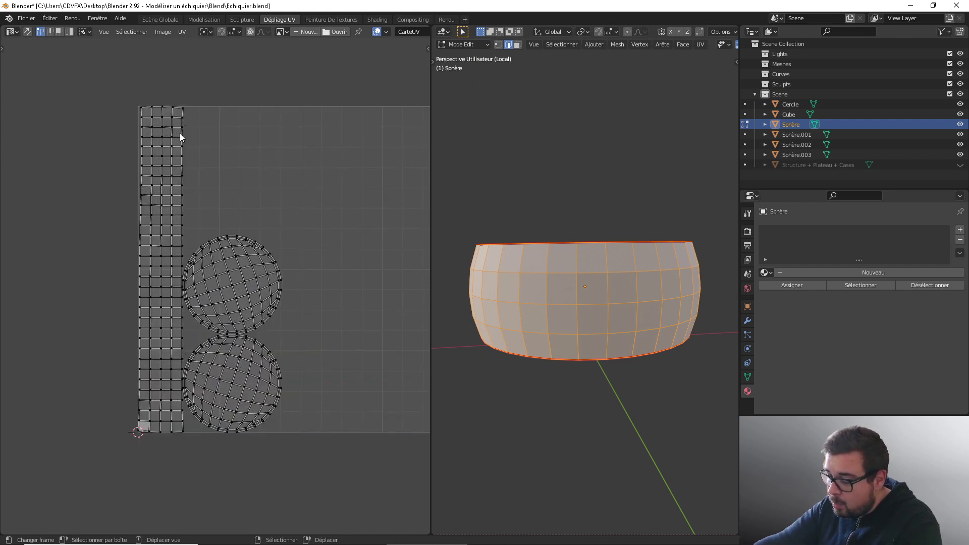
key("l")
key("q")
left_click(180, 134)
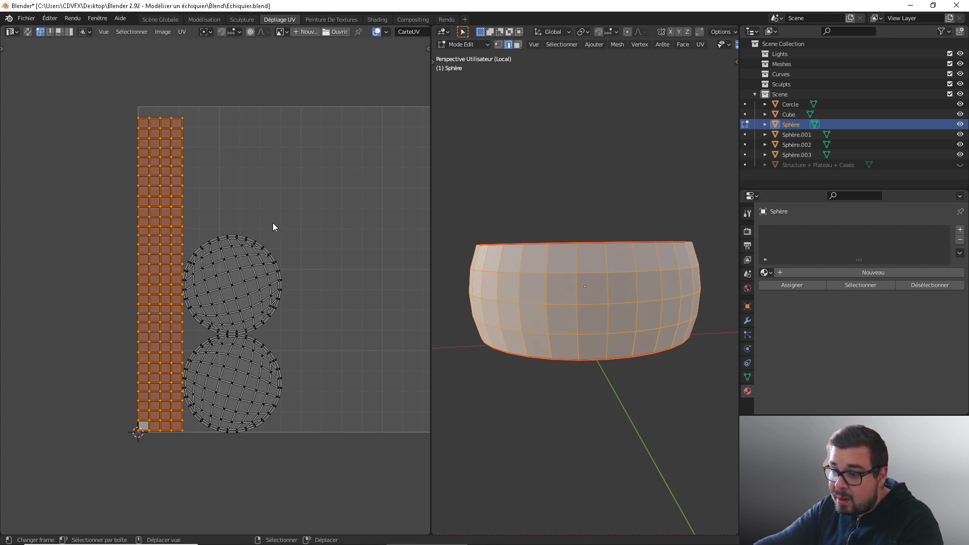
key("a")
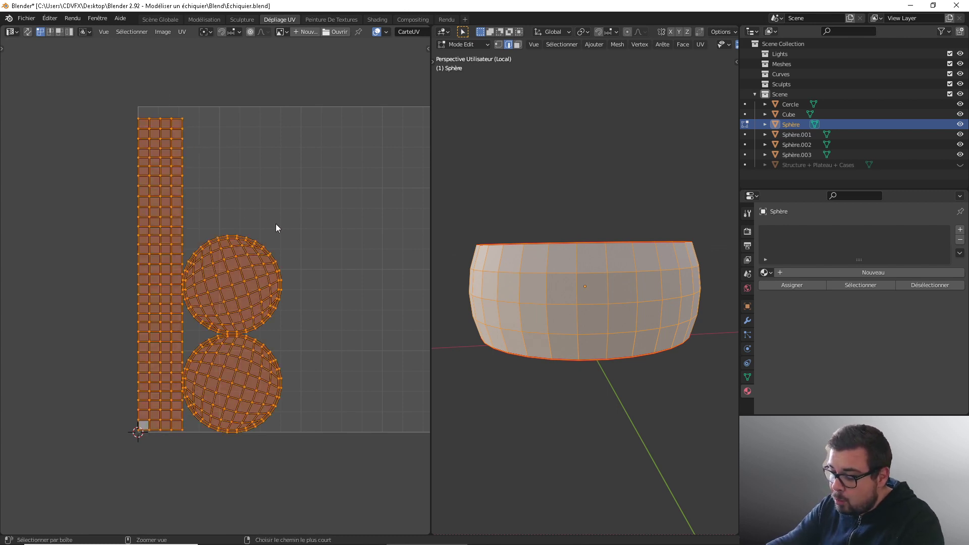
key("ctrl+p")
key("Tab")
key("Tab")
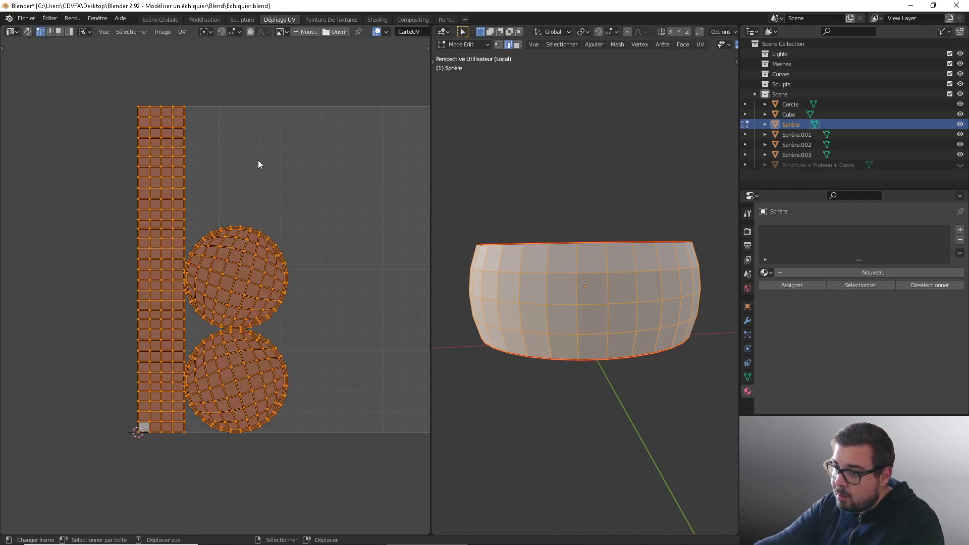
Step: Rotate the base section's strip island by 90 degrees, repack all its islands, and return to the full king in Object Mode
key("alt+a")
type("lr9")
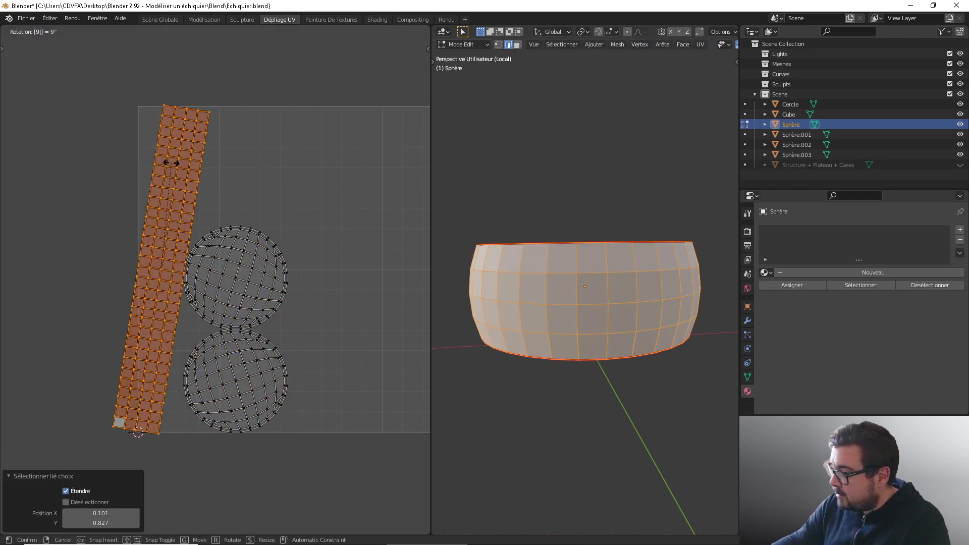
type("0")
key("Return")
key("a")
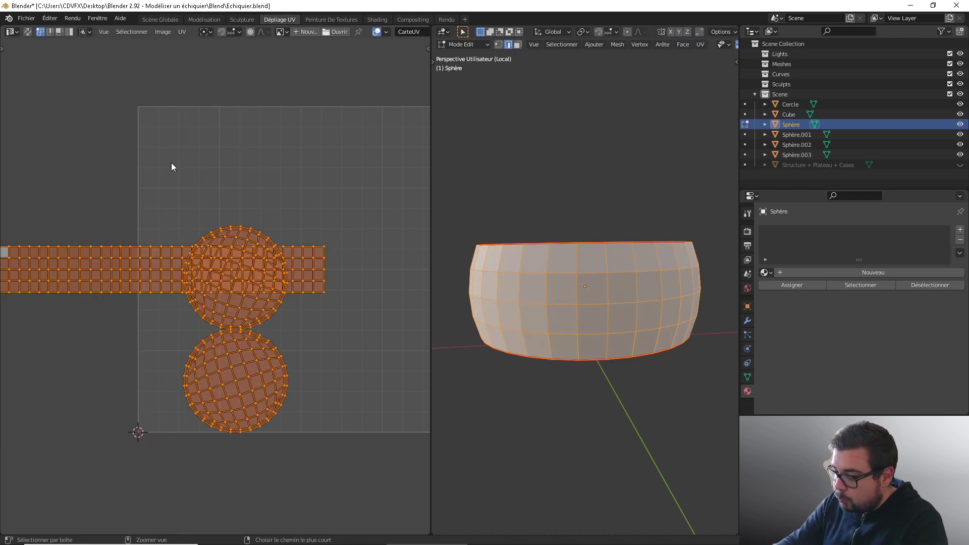
key("ctrl+p")
scroll(296, 216, "down", 2)
middle_click_drag(289, 215, 265, 217, "shift")
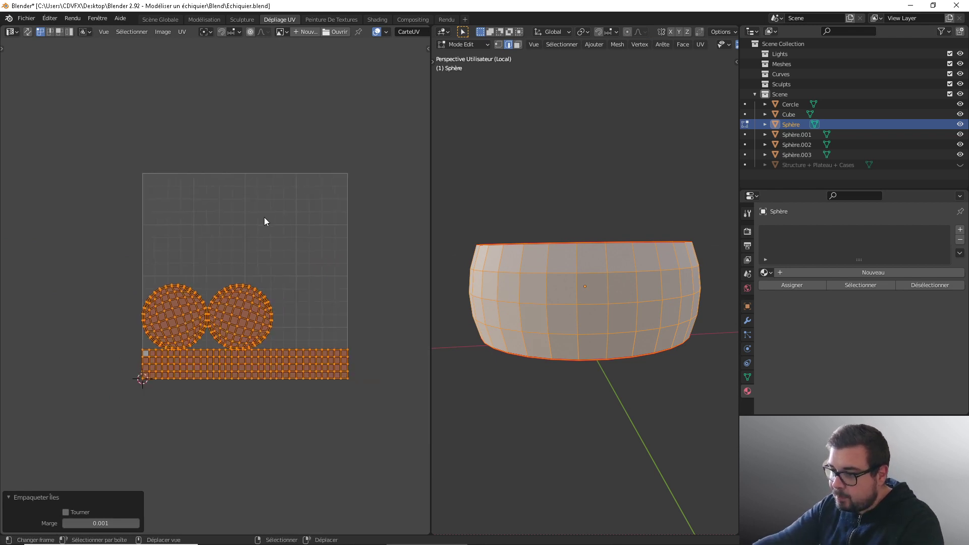
key("Tab")
key("KP_Divide")
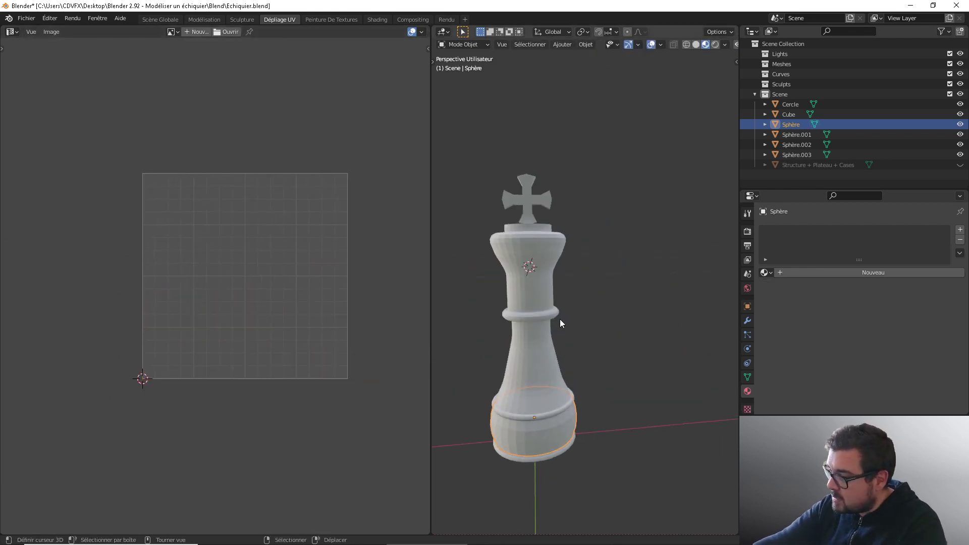
Step: Isolate the thin ring above the base section in Edit Mode with all faces selected and no UVs selected
left_click(549, 413)
key("KP_Divide")
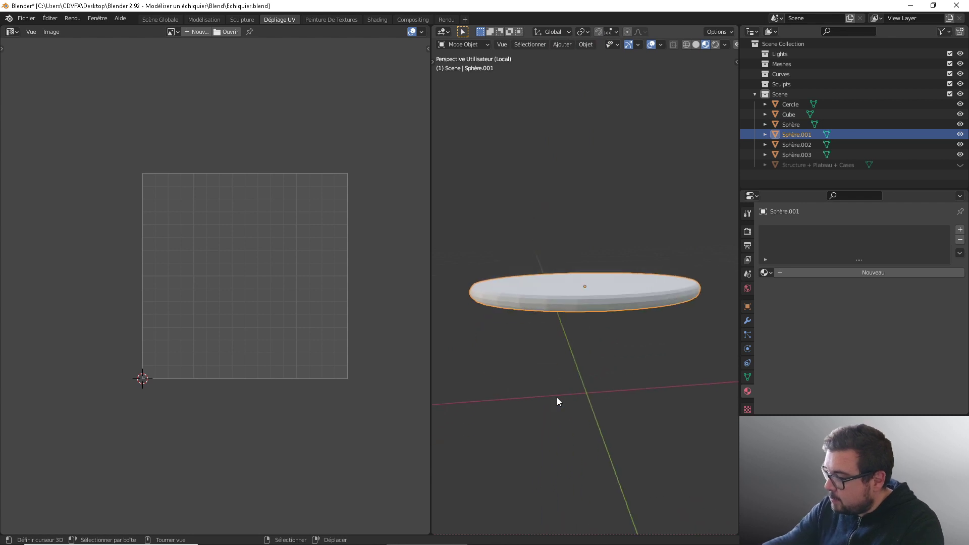
key("Tab")
key("a")
key("alt+a")
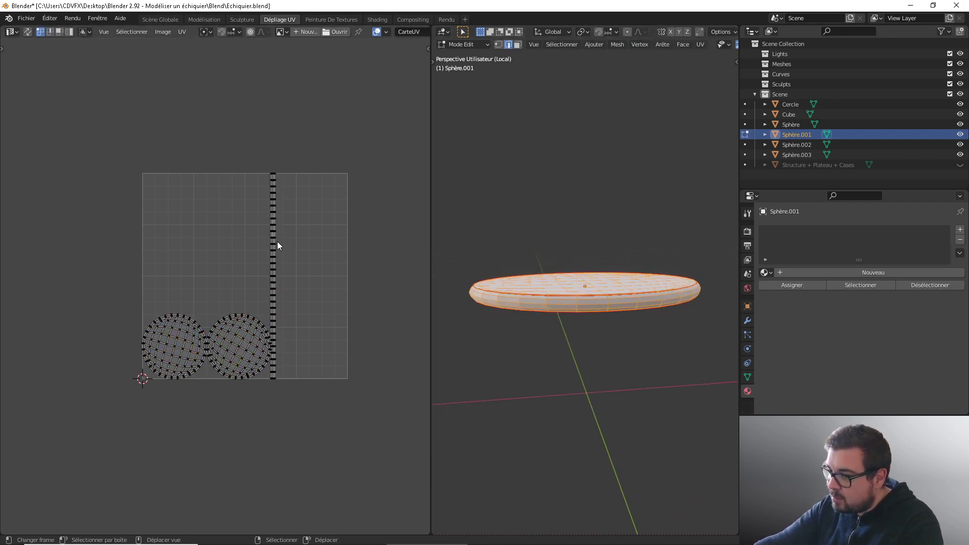
Step: Straighten the thin ring's narrow strip island with Rectify and pack all of the ring's UV islands
key("l")
key("q")
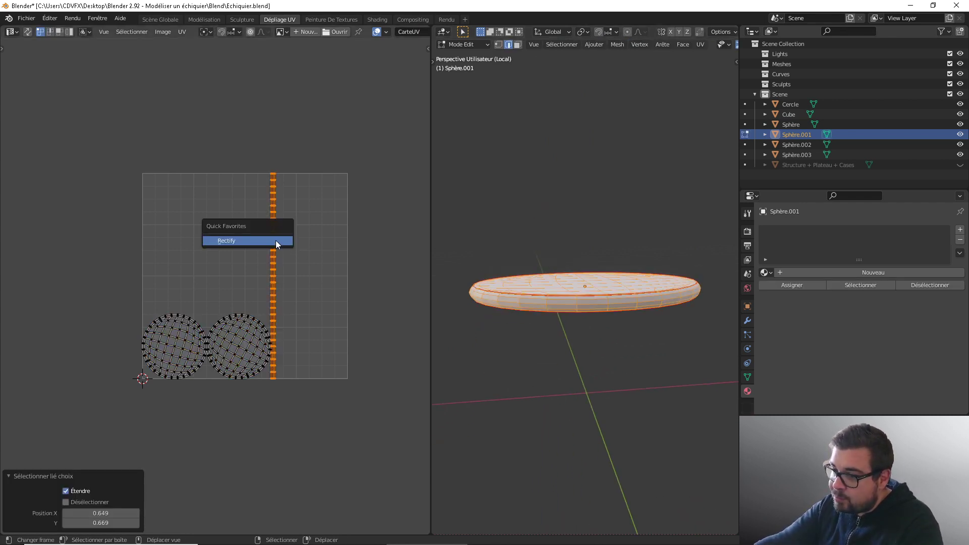
left_click(275, 240)
key("a")
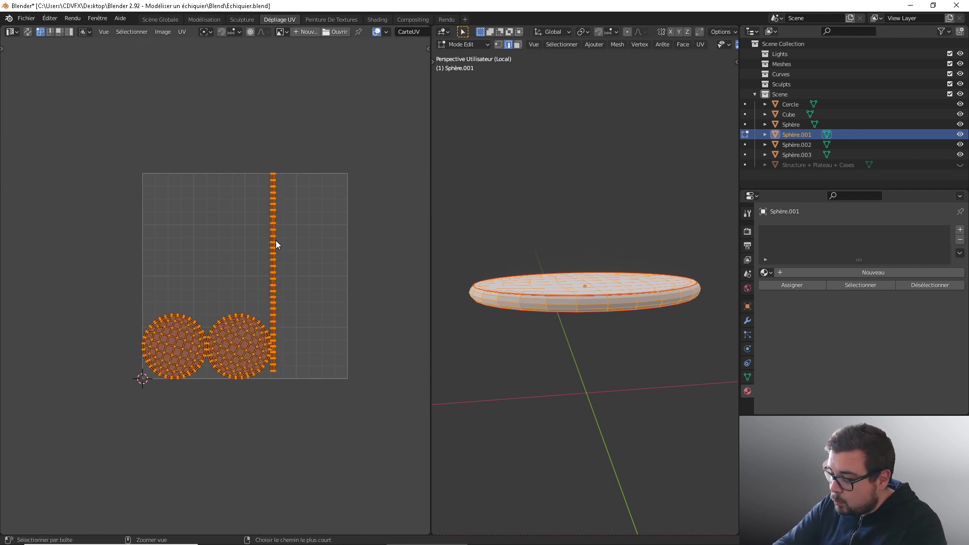
key("ctrl+p")
key("Tab")
key("Tab")
Step: Rotate the thin ring's strip island by 90 degrees, repack all its islands, and return to the full king in Object Mode
key("alt+a")
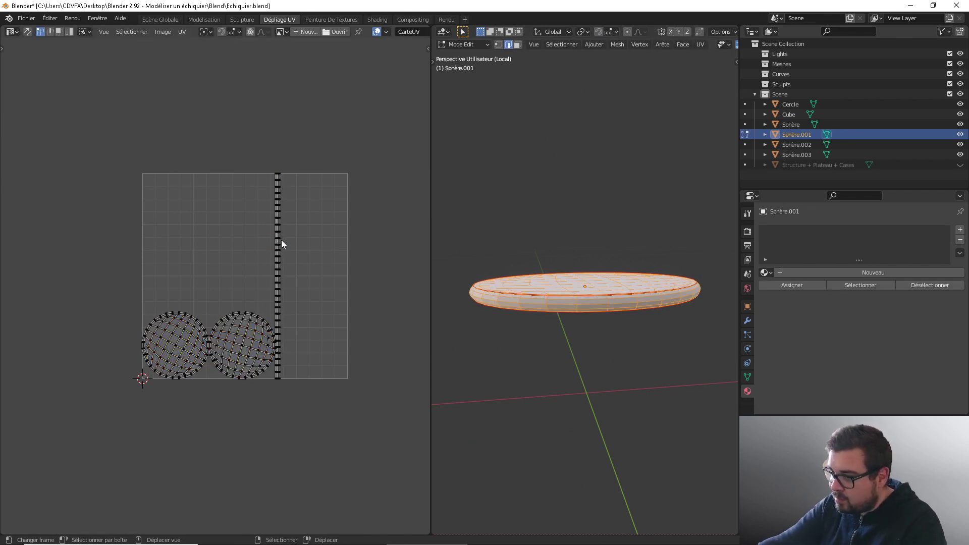
key("l")
key("r")
key("9")
key("0")
key("Return")
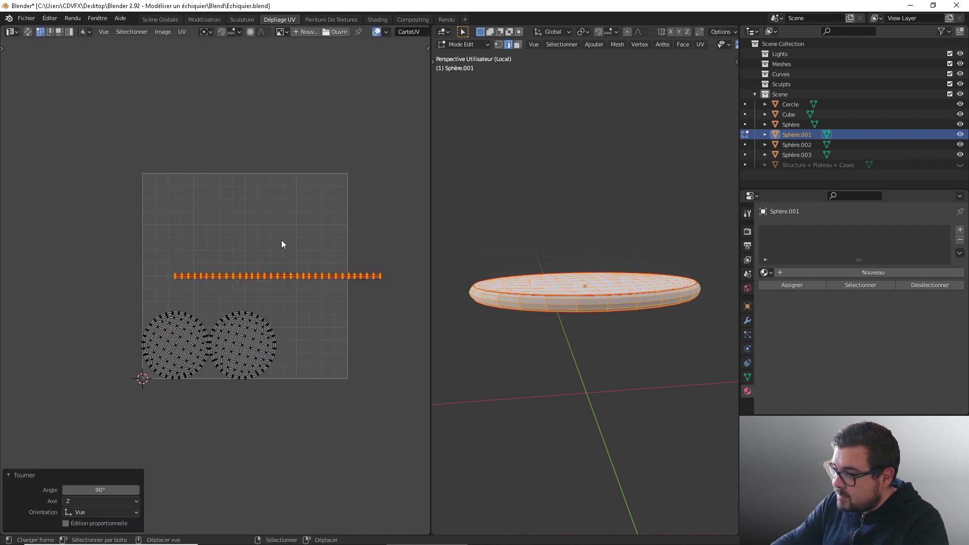
key("a")
key("ctrl+p")
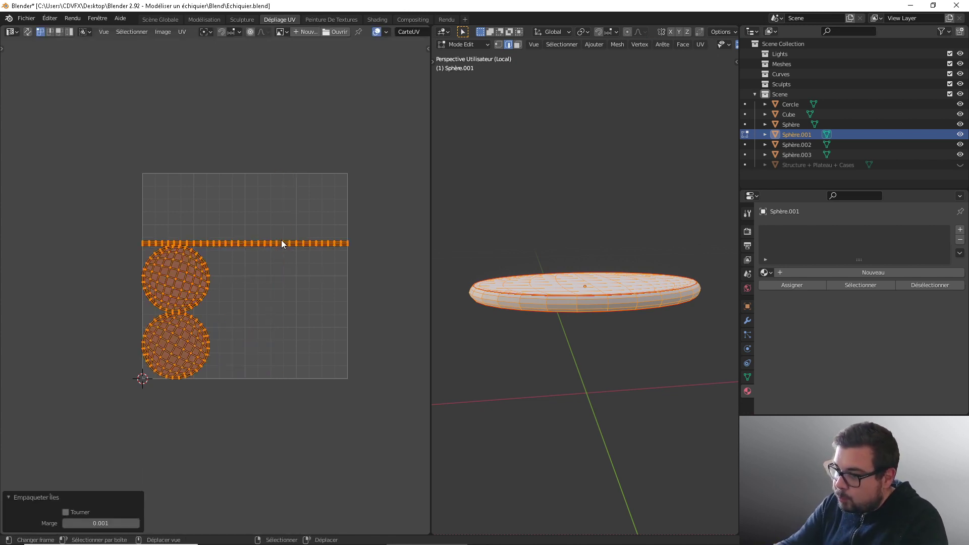
key("Tab")
key("KP_Divide")
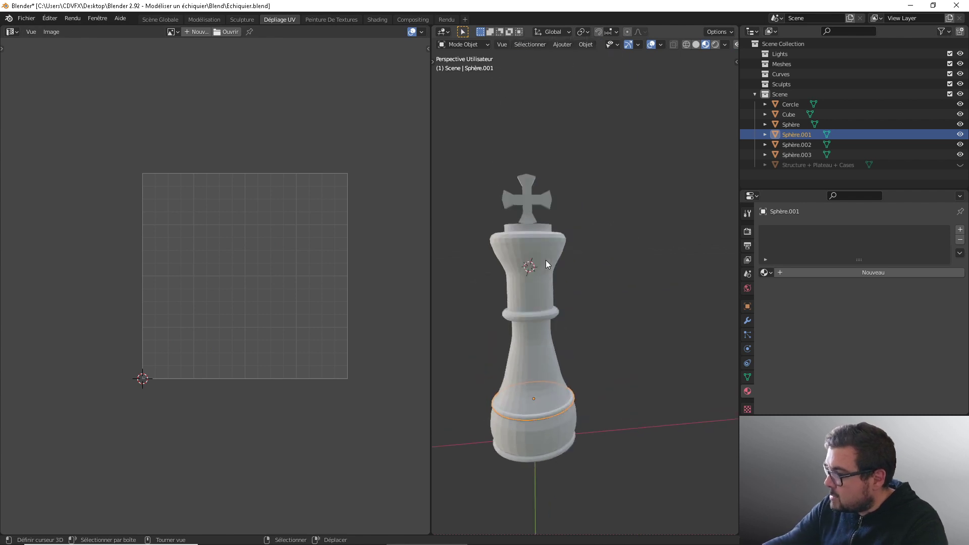
Step: Isolate the flared body section in Edit Mode and straighten its fan-shaped side island with Rectify
left_click(558, 355)
key("KP_Divide")
key("Tab")
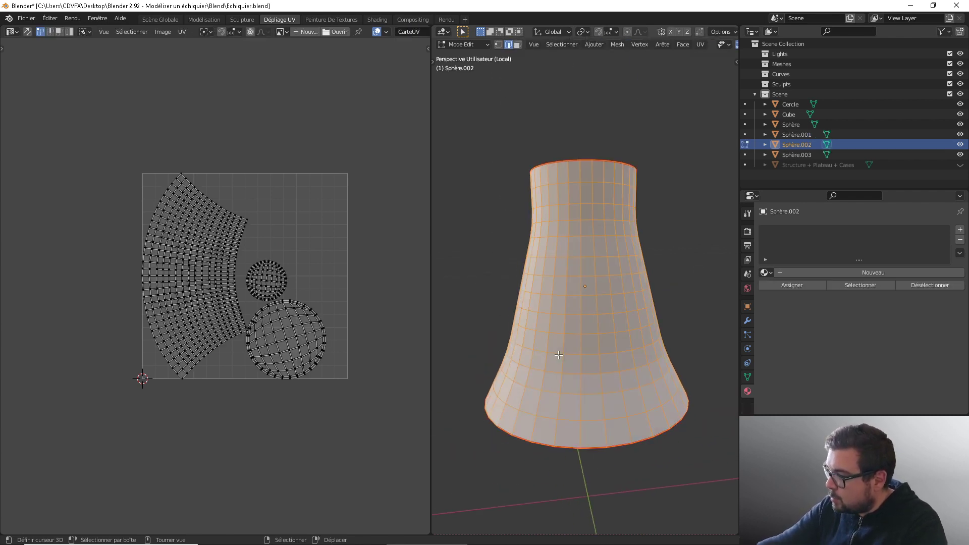
key("l")
key("q")
left_click(201, 271)
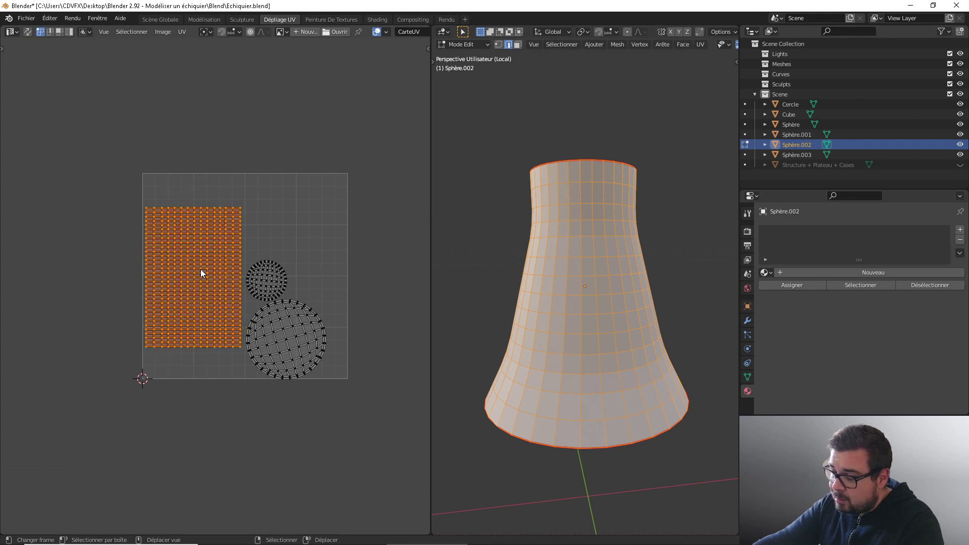
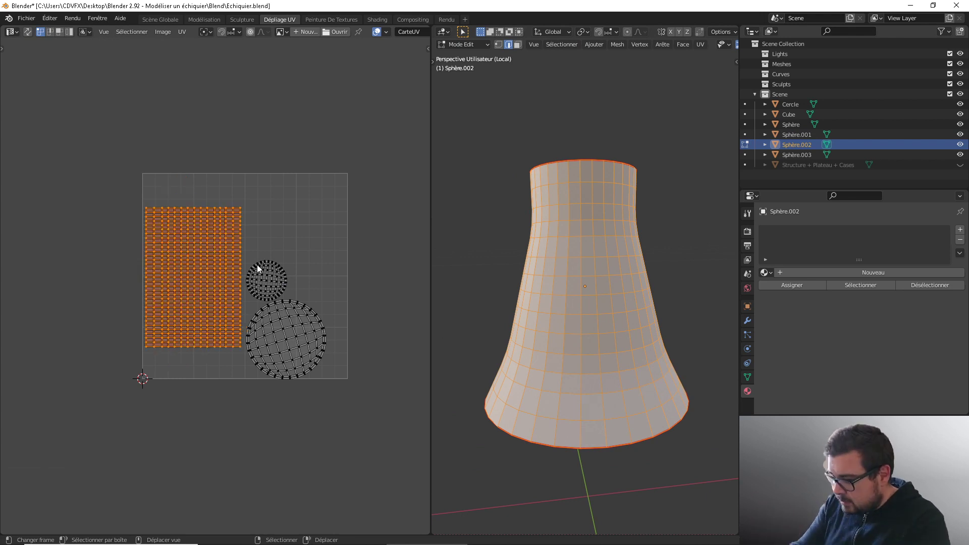
Step: Rotate the body's straightened island by 90 degrees, pack all of its UV islands, and leave the isolated Edit Mode view
type("r90")
key("Return")
key("alt+a")
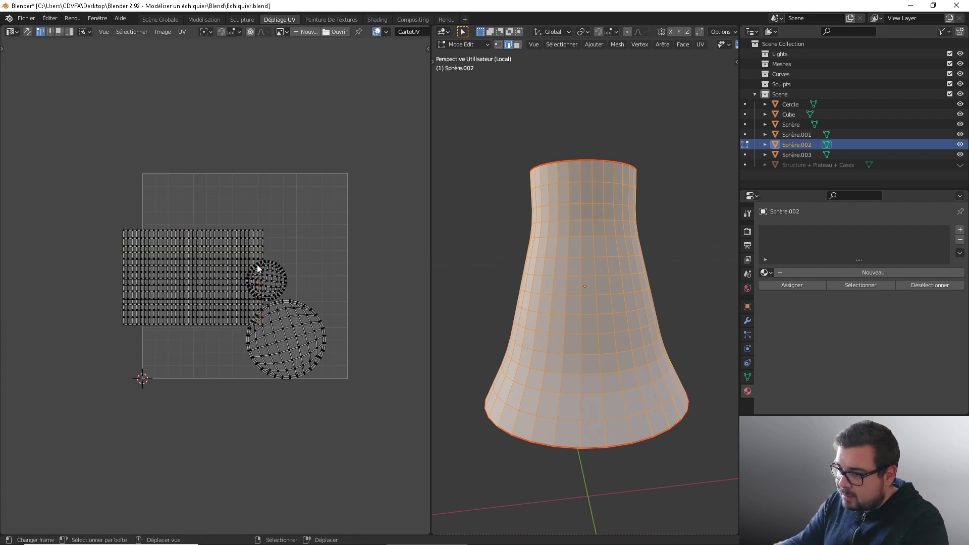
key("a")
key("ctrl+p")
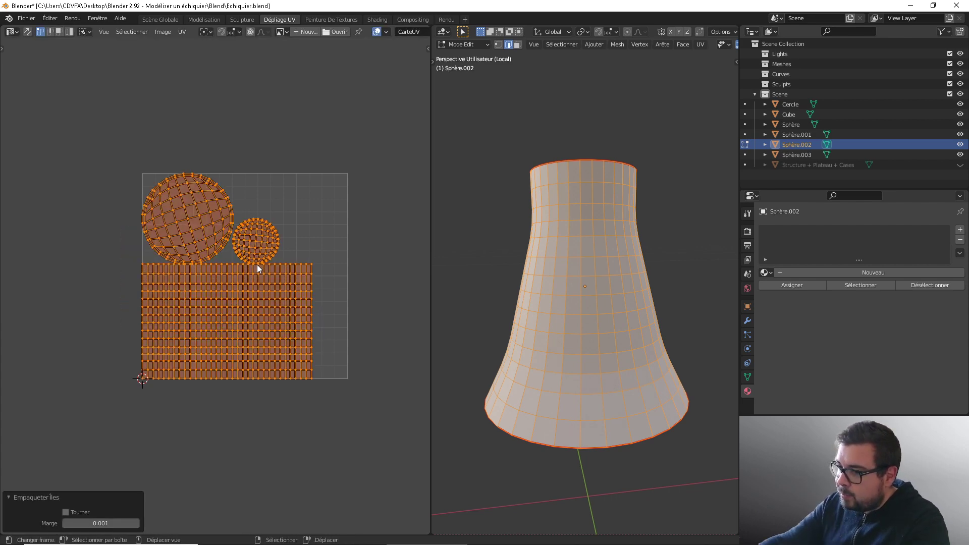
key("Tab")
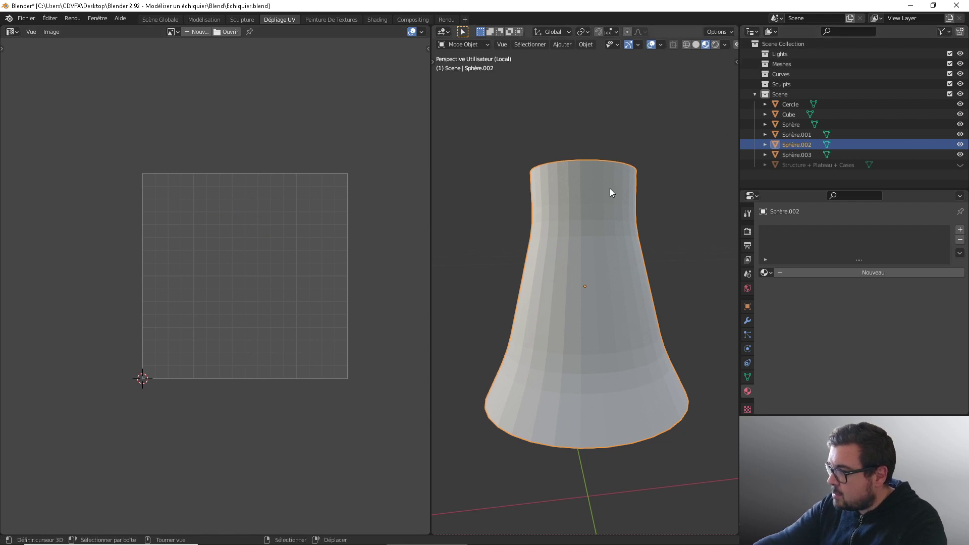
key("KP_Divide")
Step: Isolate the king's upper section below the cross in Edit Mode and straighten its large side island with Rectify
left_click(543, 274)
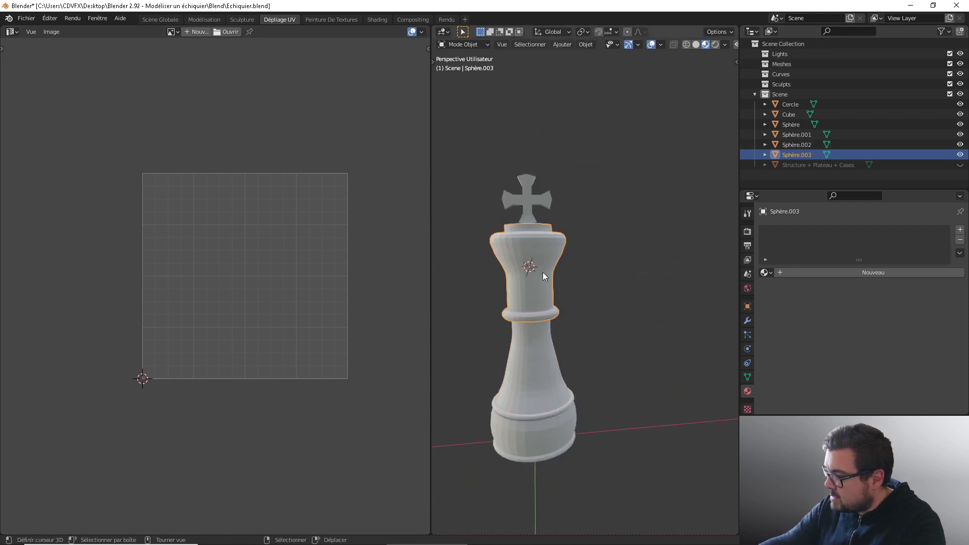
key("KP_Divide")
key("Tab")
key("l")
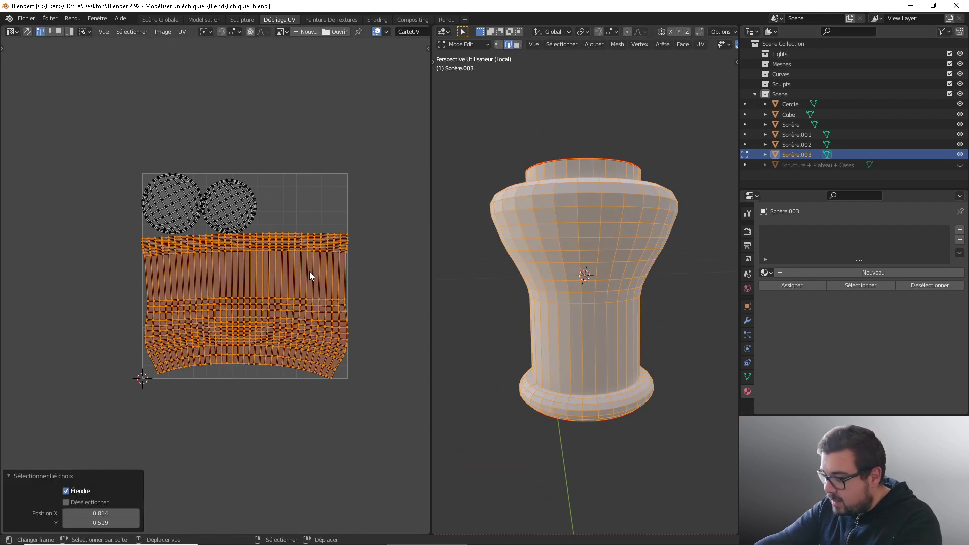
key("q")
left_click(310, 272)
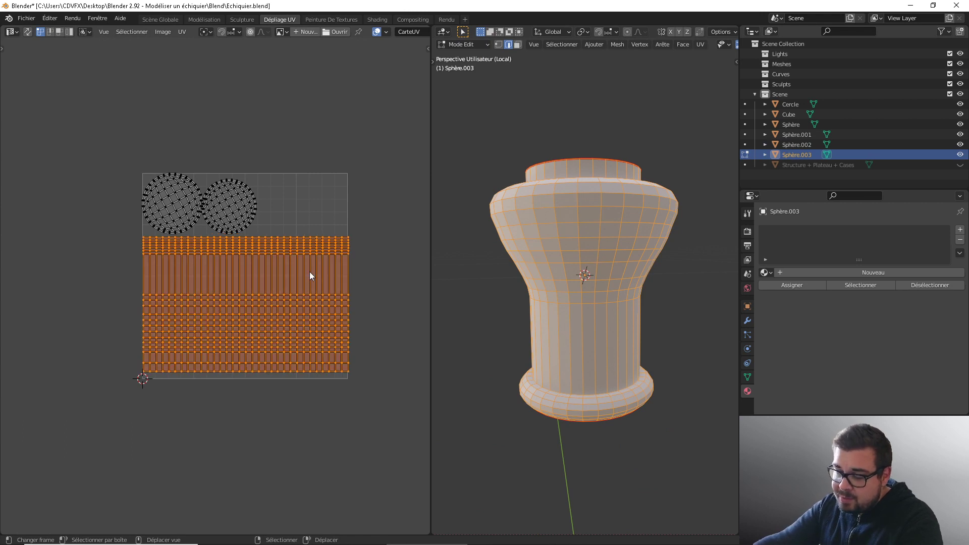
Step: Rotate only the upper section's straightened side island by 180 degrees and check the orientation against the model
key("alt+a")
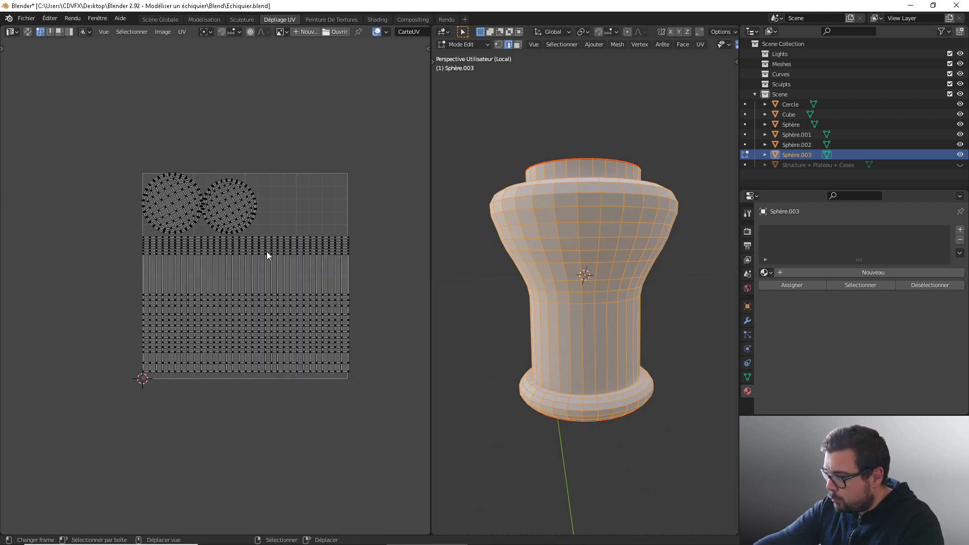
scroll(277, 282, "up", 1)
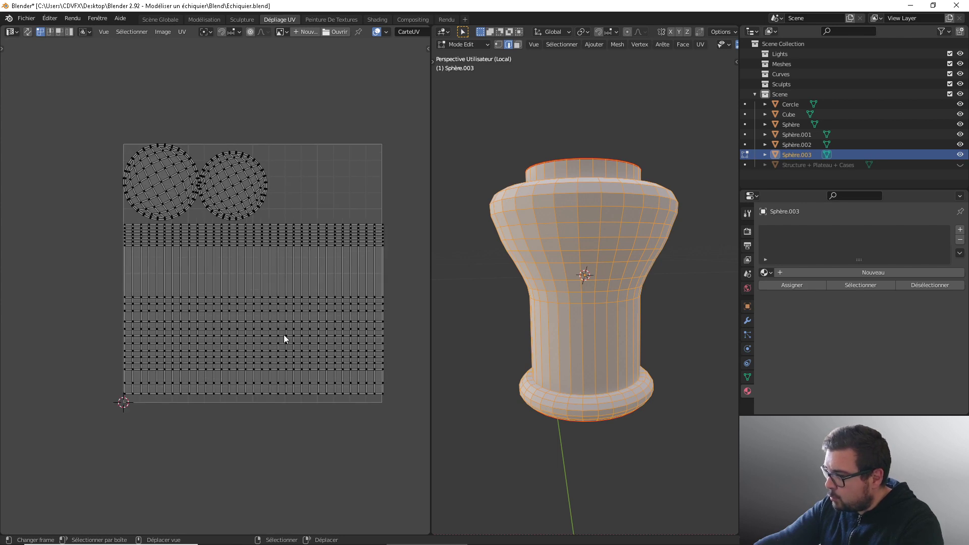
type("lr180")
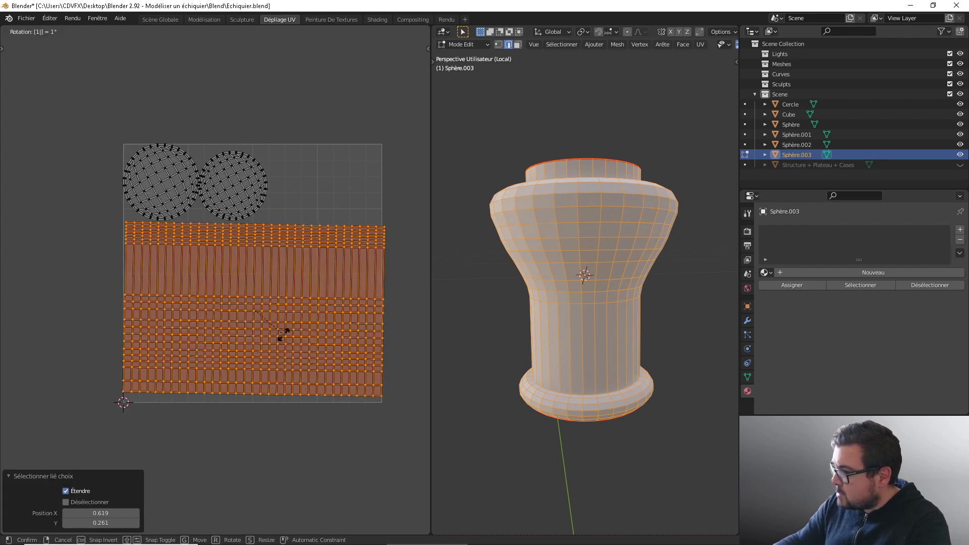
key("Return")
middle_click_drag(553, 432, 557, 393)
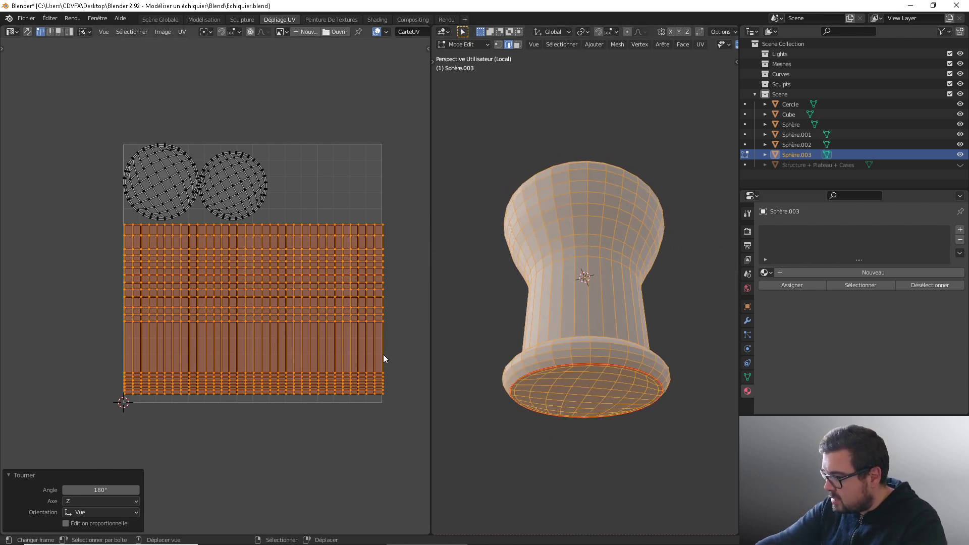
middle_click_drag(604, 226, 616, 267)
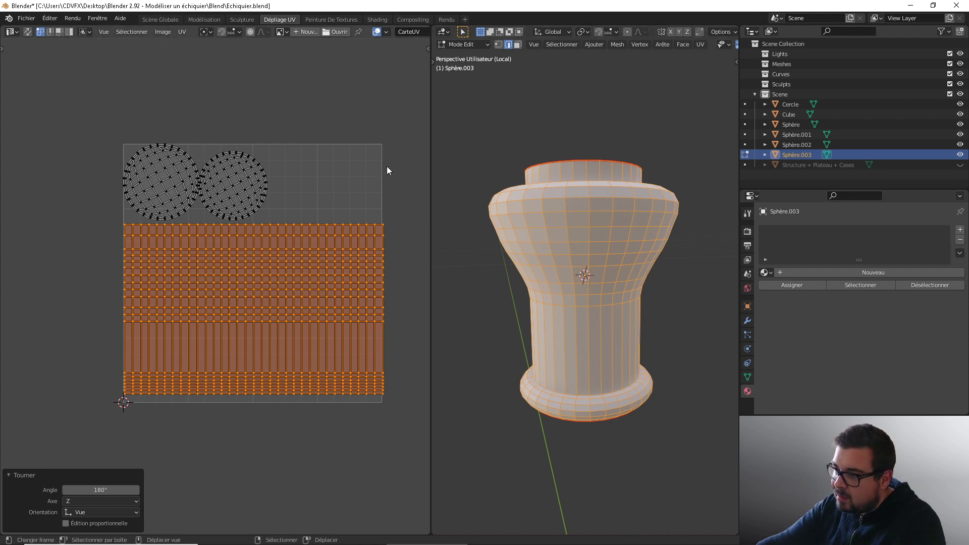
key("n")
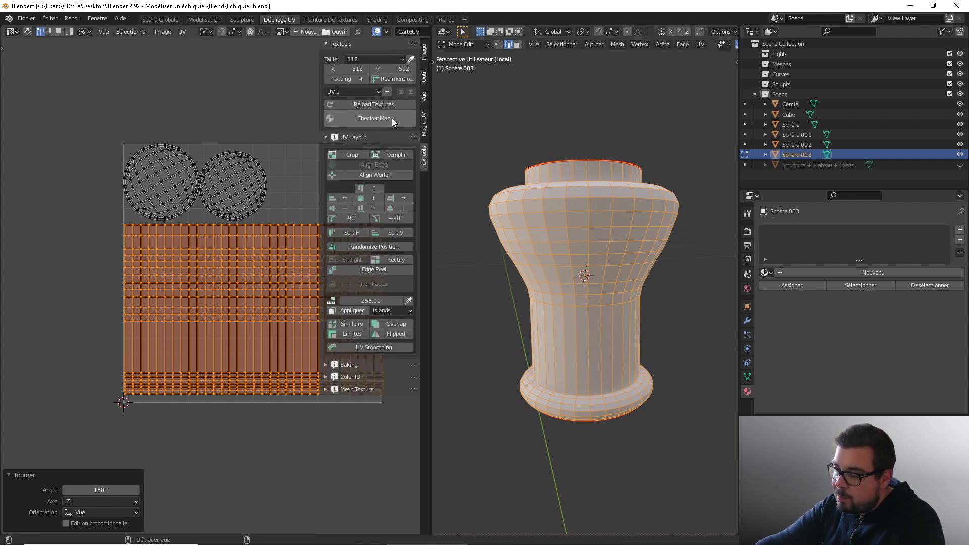
key("n")
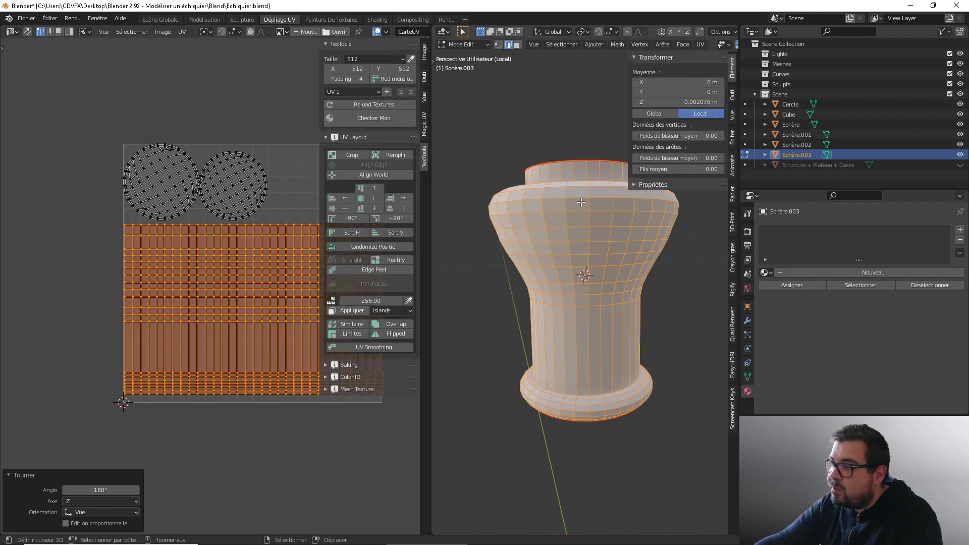
key("n")
key("n")
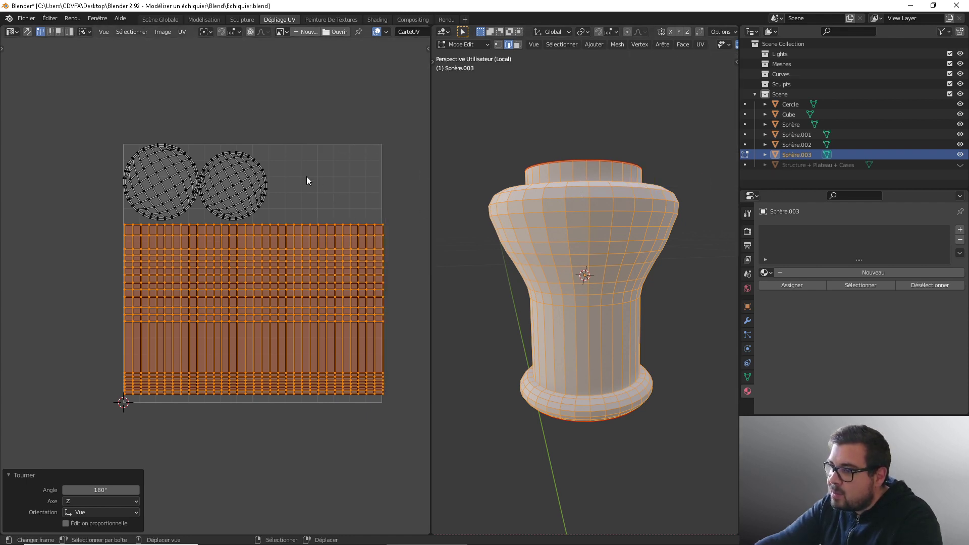
Step: Pack all UV islands of the king's upper section and return to the full model in Object Mode
key("alt+a")
key("a")
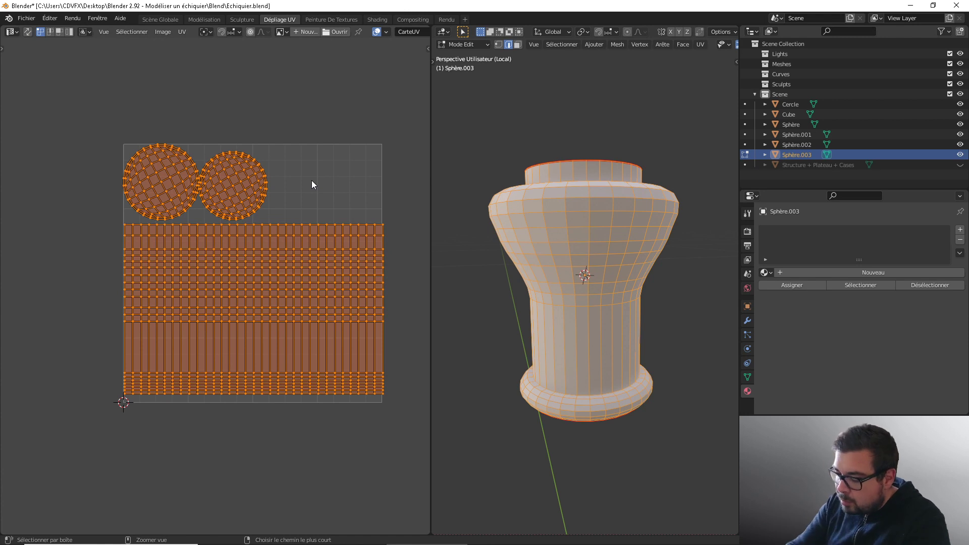
key("ctrl+p")
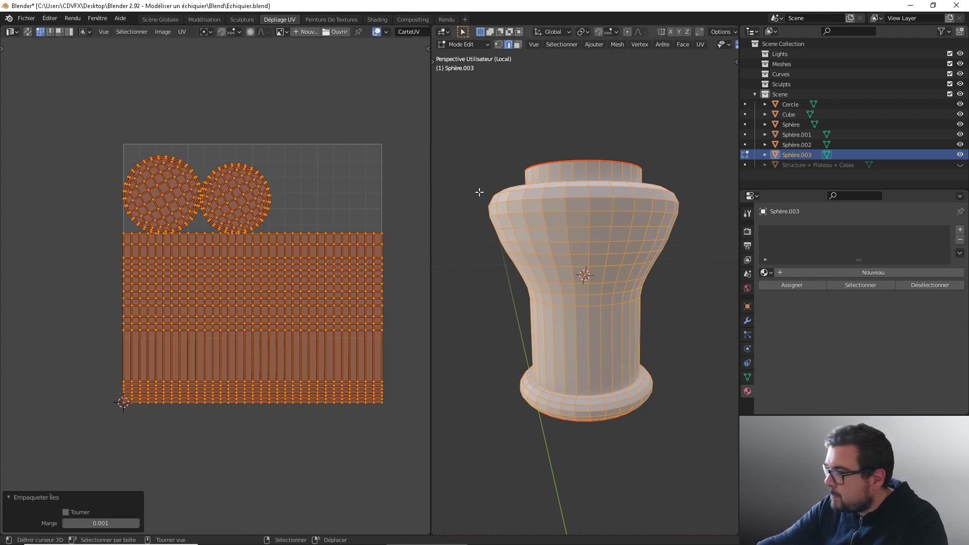
key("KP_Divide")
key("Tab")
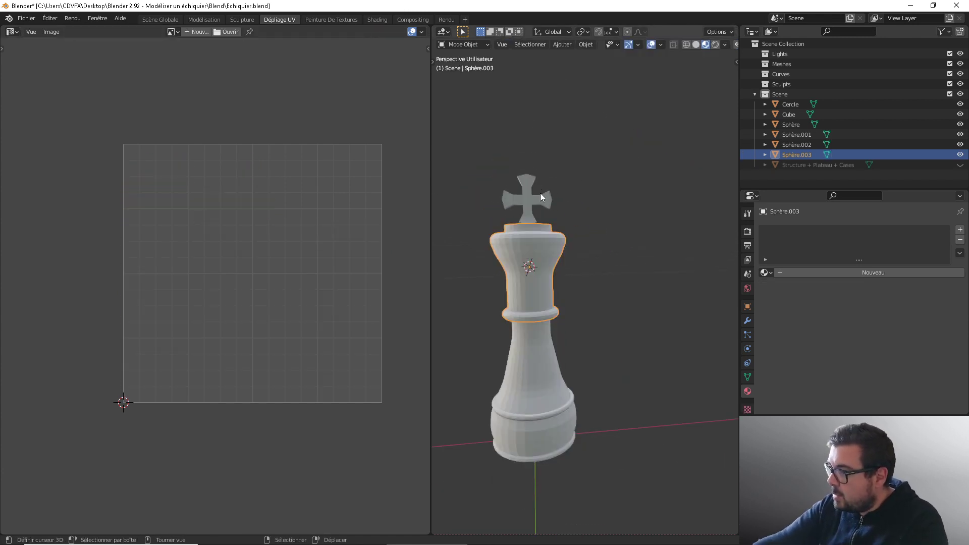
Step: Isolate the cross on top of the king and enter Edit Mode to show its UV islands
left_click(534, 194)
key("KP_Divide")
key("Tab")
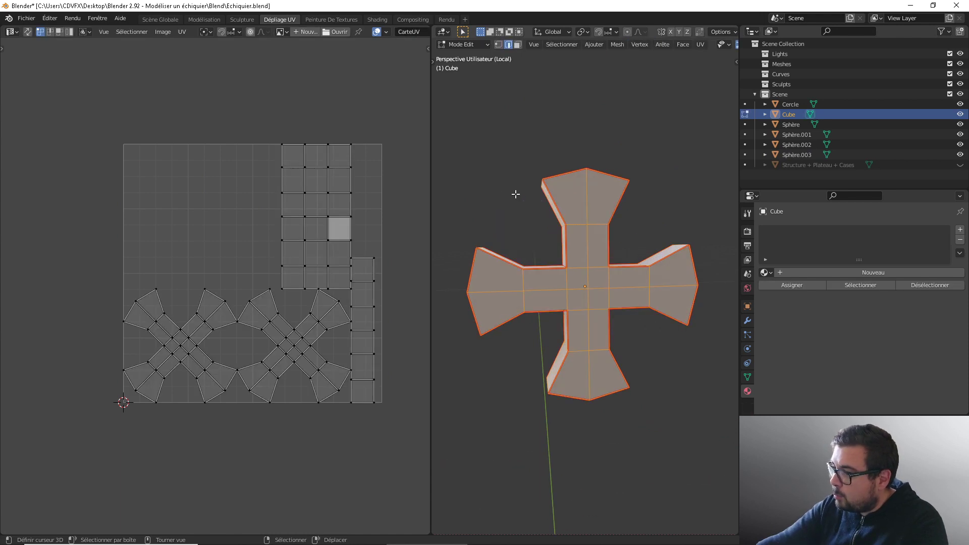
scroll(354, 272, "up", 1)
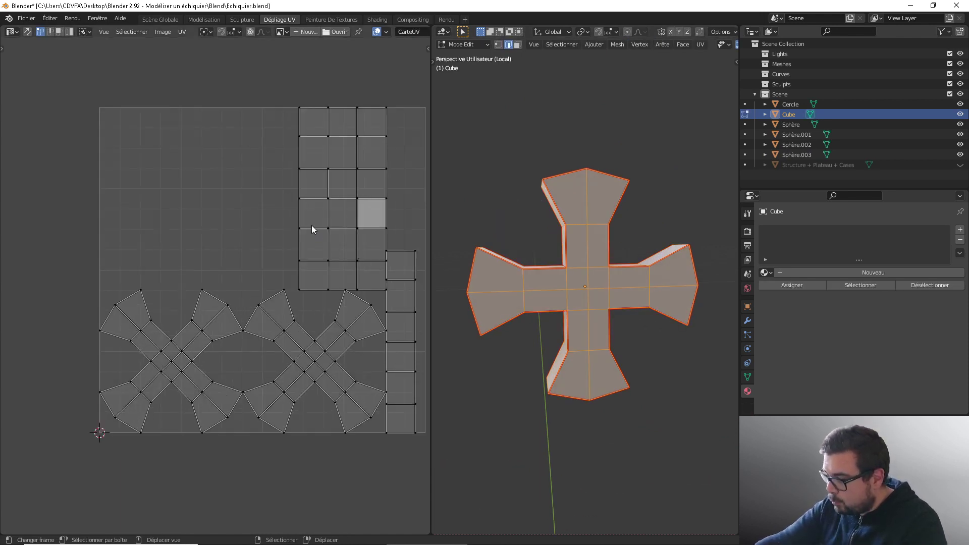
Step: Rotate the cross's four rectangular side-strip islands by 90 degrees
key("l")
type("l")
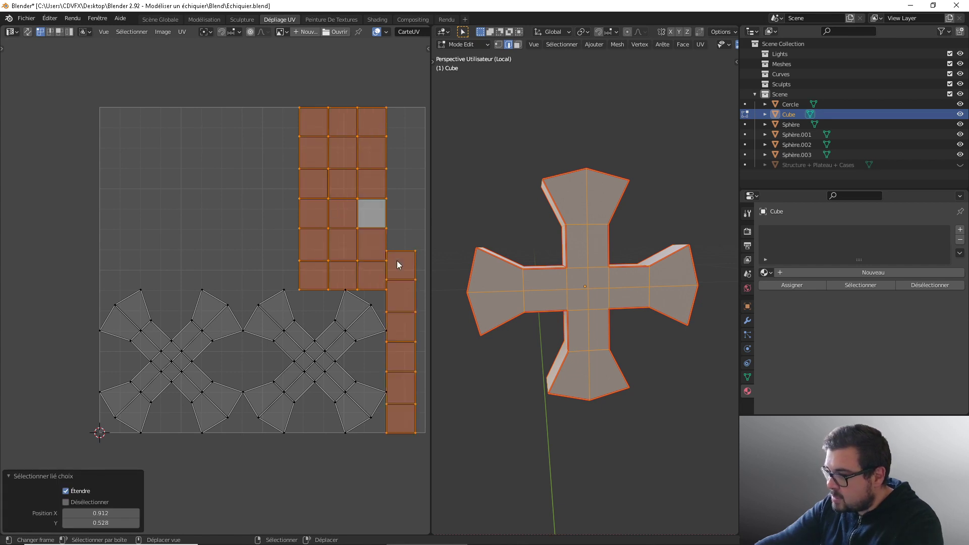
type("r90")
key("Return")
key("alt+a")
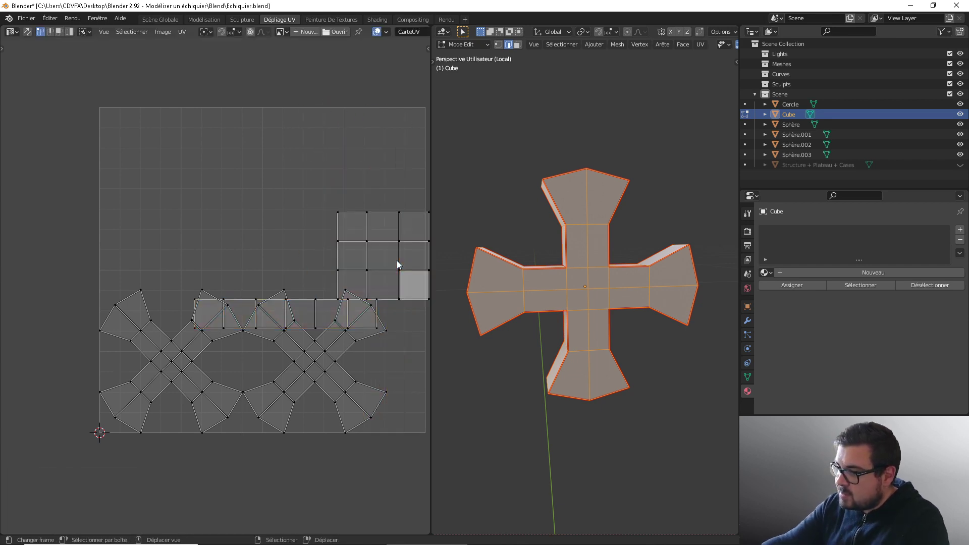
Step: Straighten each of the three stacked side-strip islands of the cross with Rectify
key("l")
key("q")
left_click(383, 223)
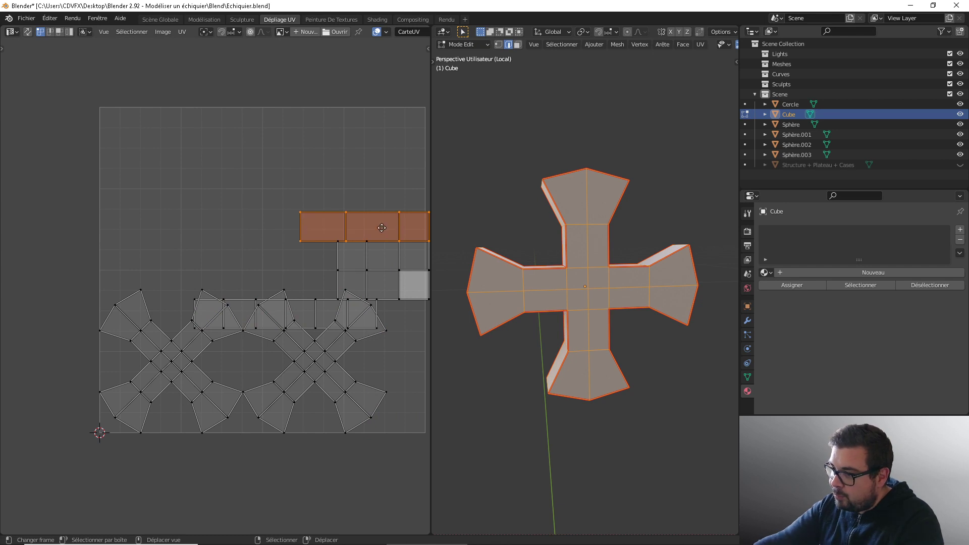
middle_click_drag(382, 227, 274, 213)
key("alt+a")
key("l")
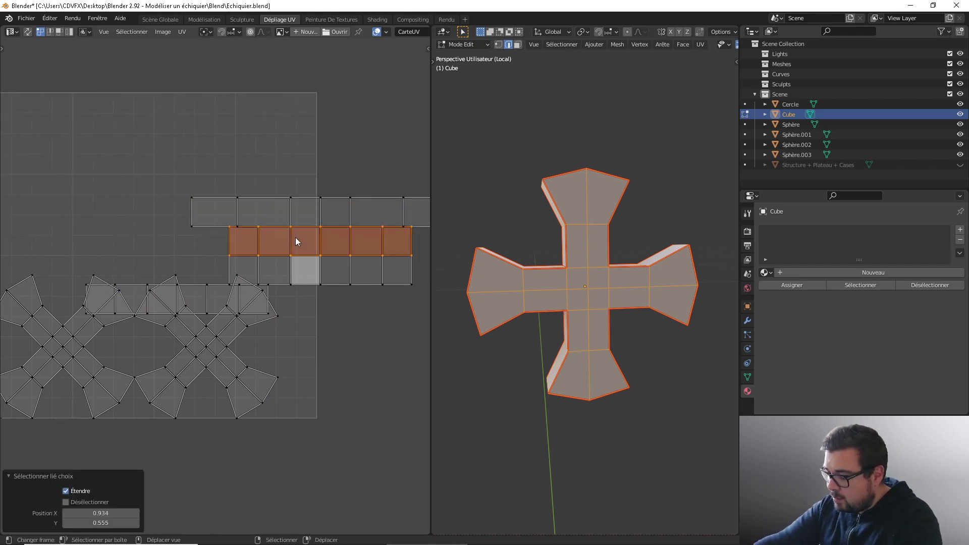
key("q")
left_click(295, 238)
key("alt+a")
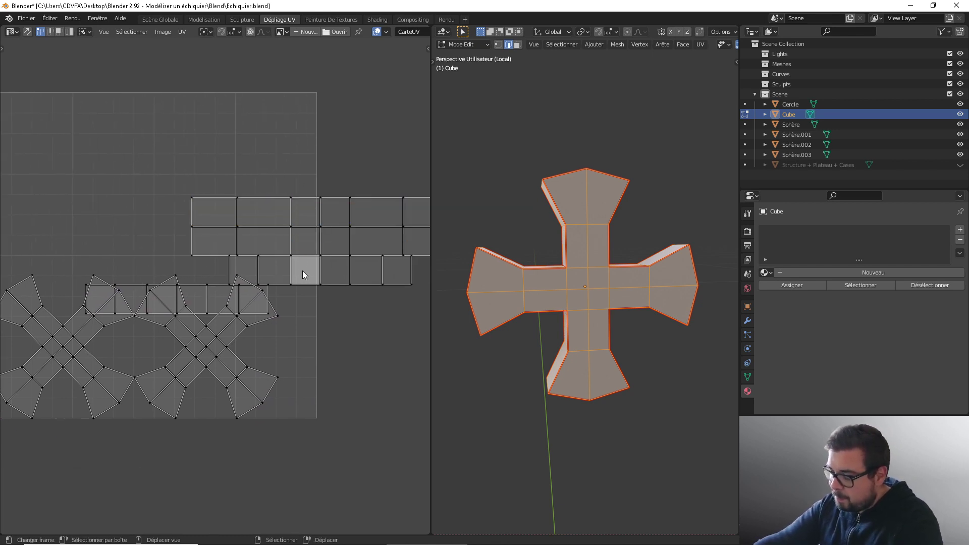
key("l")
key("q")
left_click(301, 266)
key("alt+a")
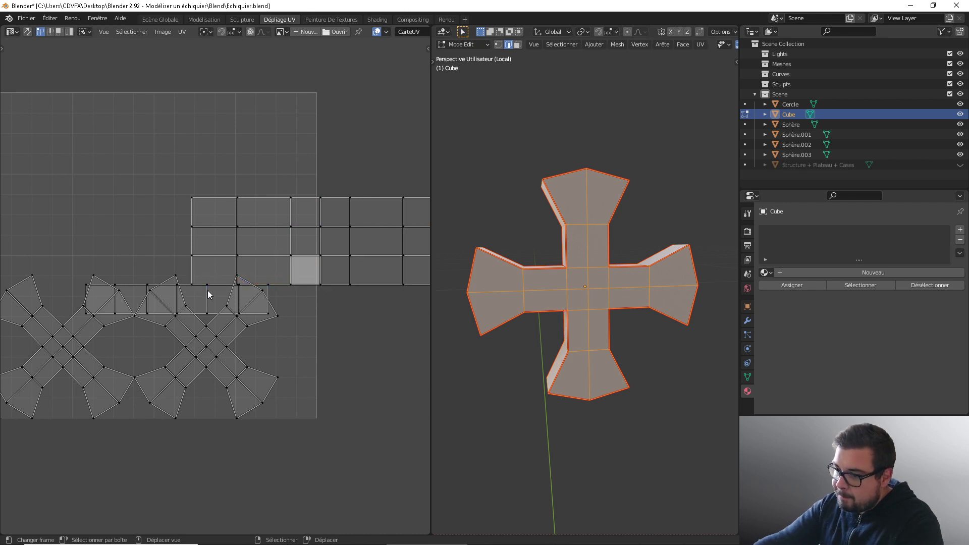
Step: Straighten the fourth side strip with Rectify and move it clear of the X-shaped islands and the stacked strips
key("l")
key("q")
left_click(207, 289)
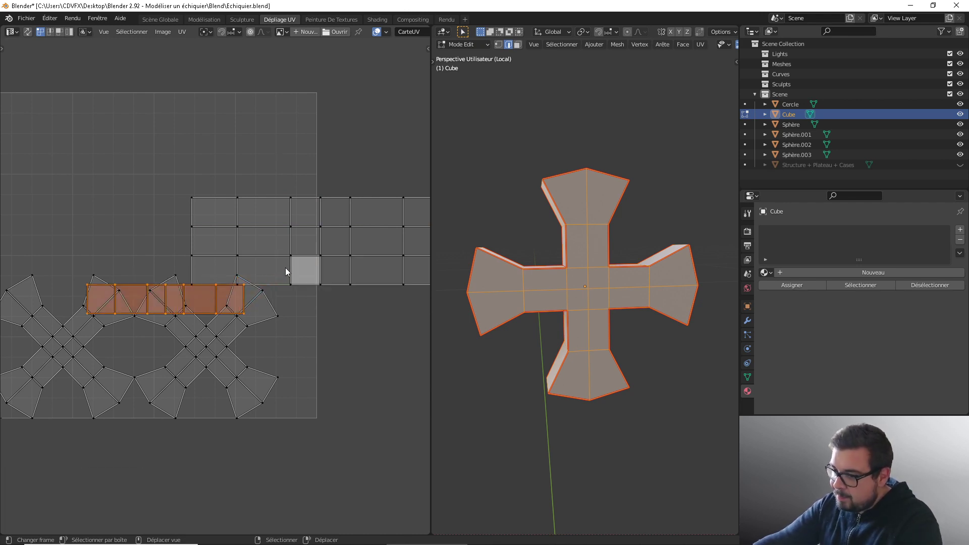
key("g")
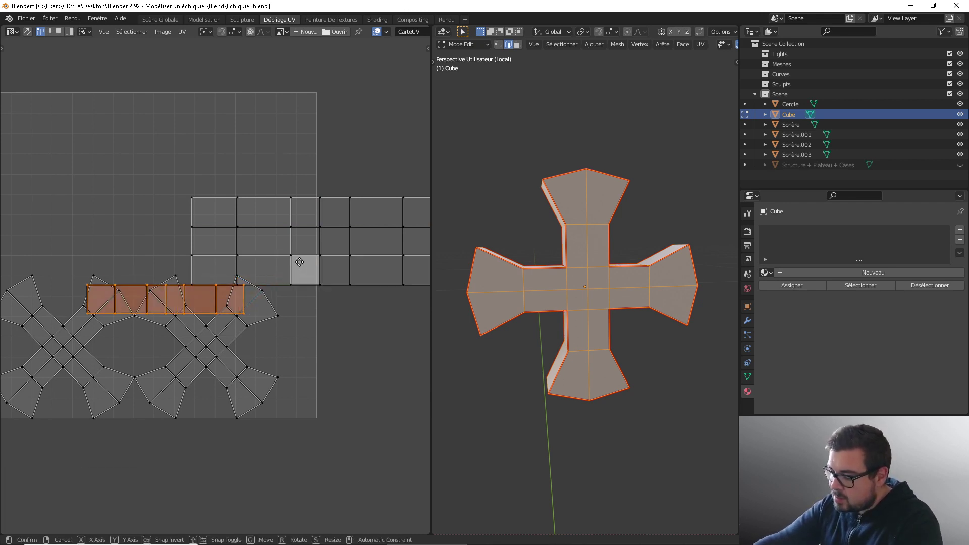
left_click(376, 122)
key("alt+a")
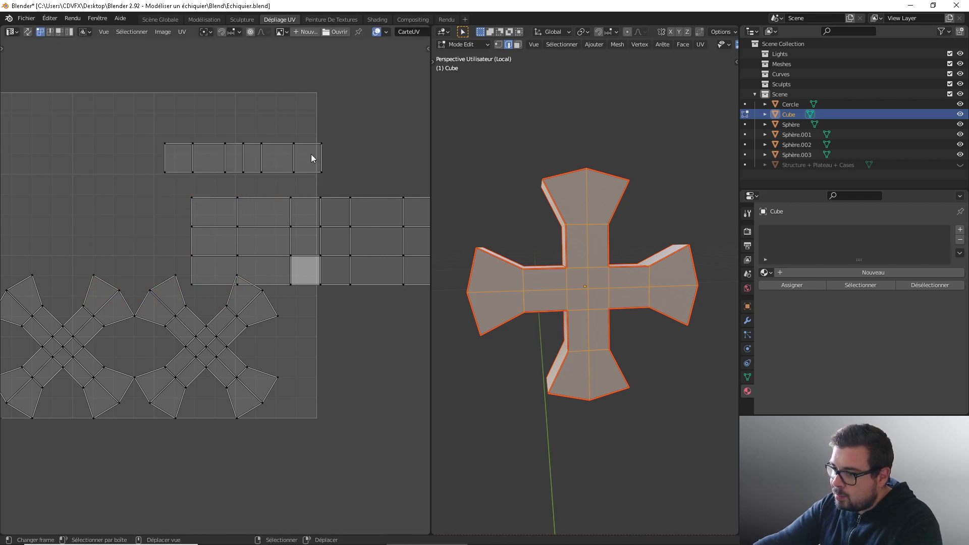
Step: Move the upper two of the three stacked side strips apart into the empty space above the fourth strip
scroll(310, 153, "down", 3)
scroll(308, 167, "up", 1)
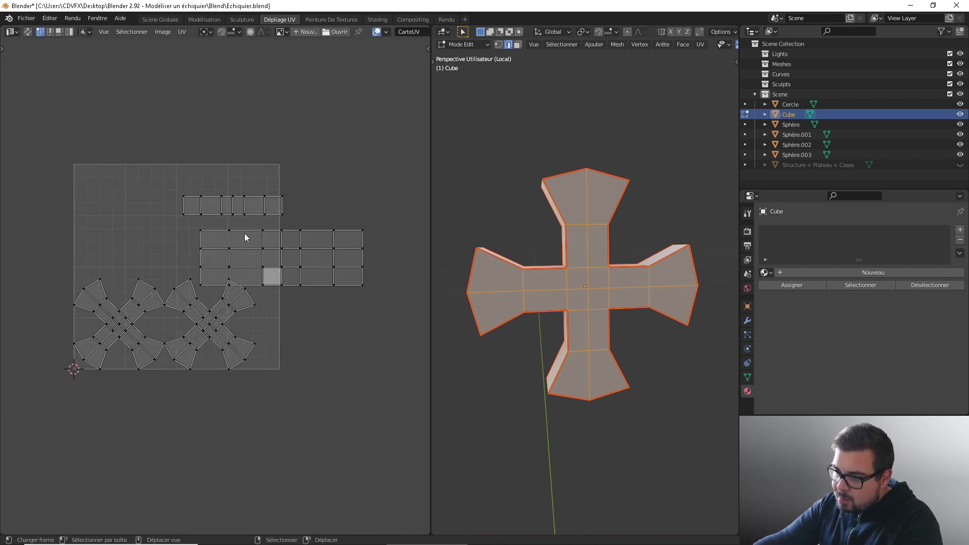
left_click(256, 238, "alt")
key("g")
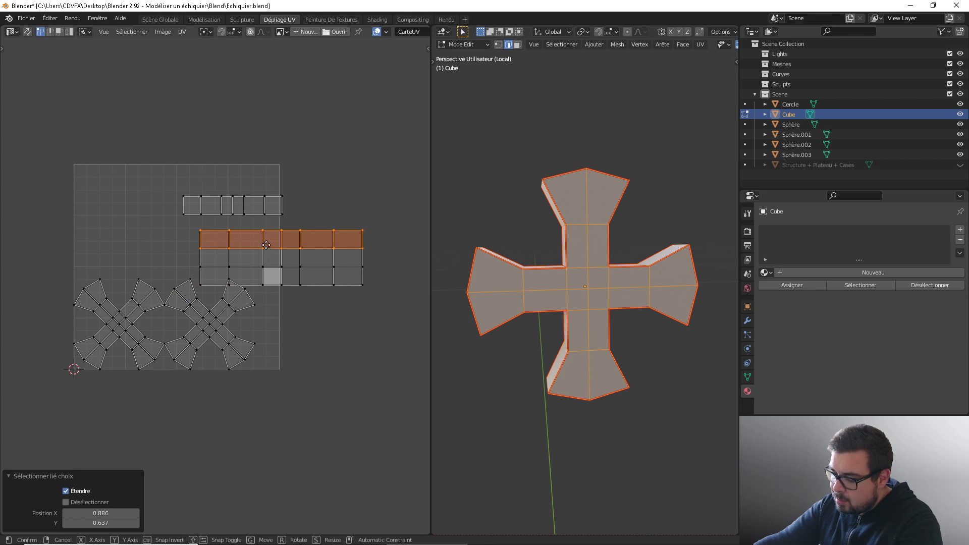
left_click(285, 126)
key("alt+a")
left_click(281, 251, "alt")
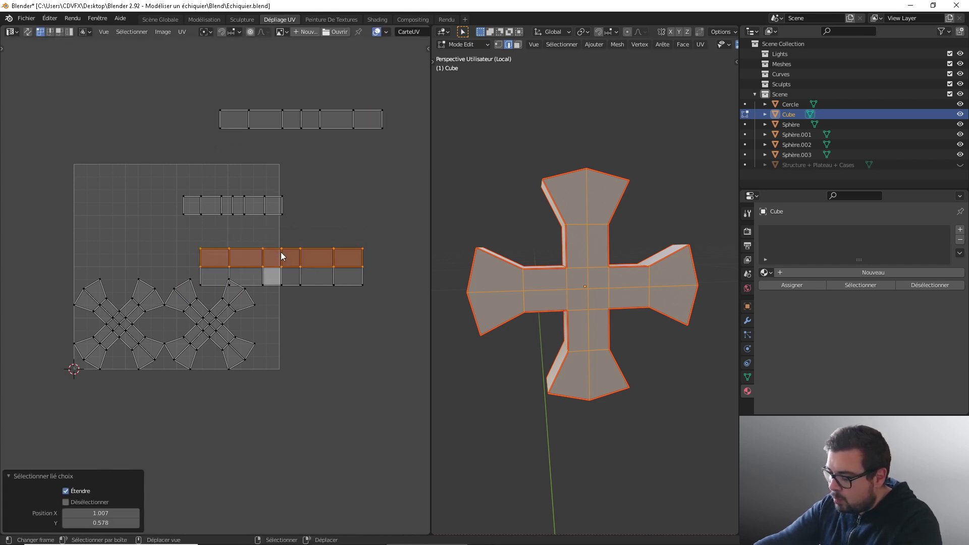
key("g")
left_click(291, 153)
key("alt+a")
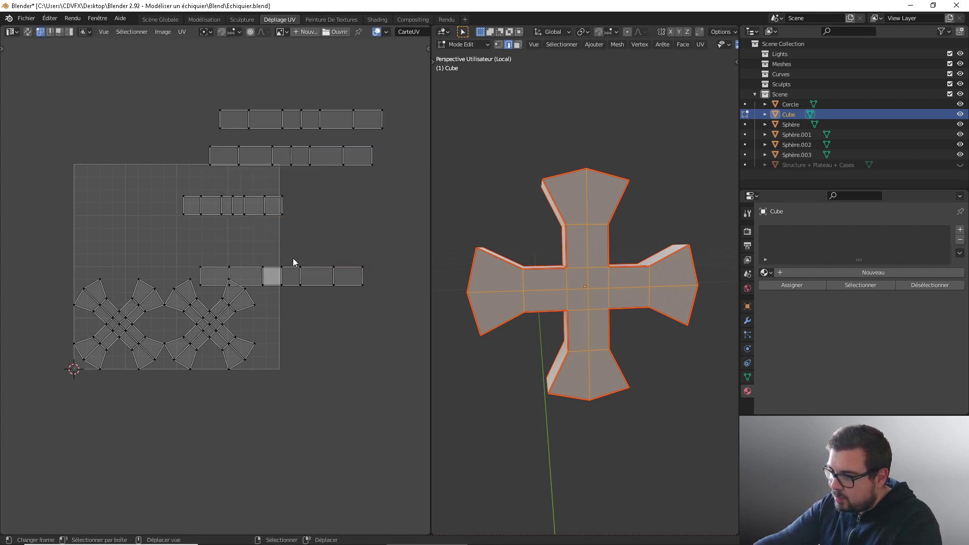
Step: Move the remaining stacked strip up between the other strips and clear the island selection
left_click(288, 273, "alt")
key("g")
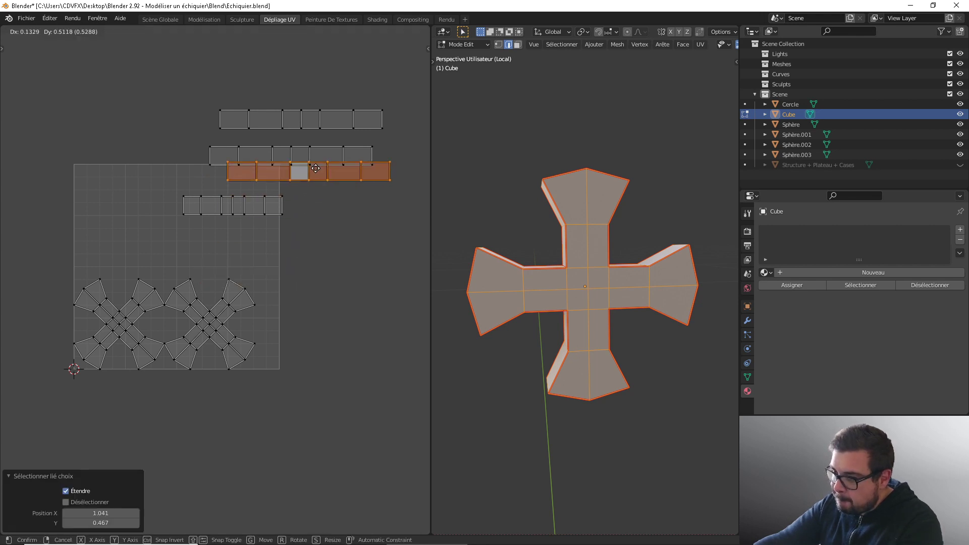
left_click(308, 174)
key("alt+a")
left_click(275, 205, "alt")
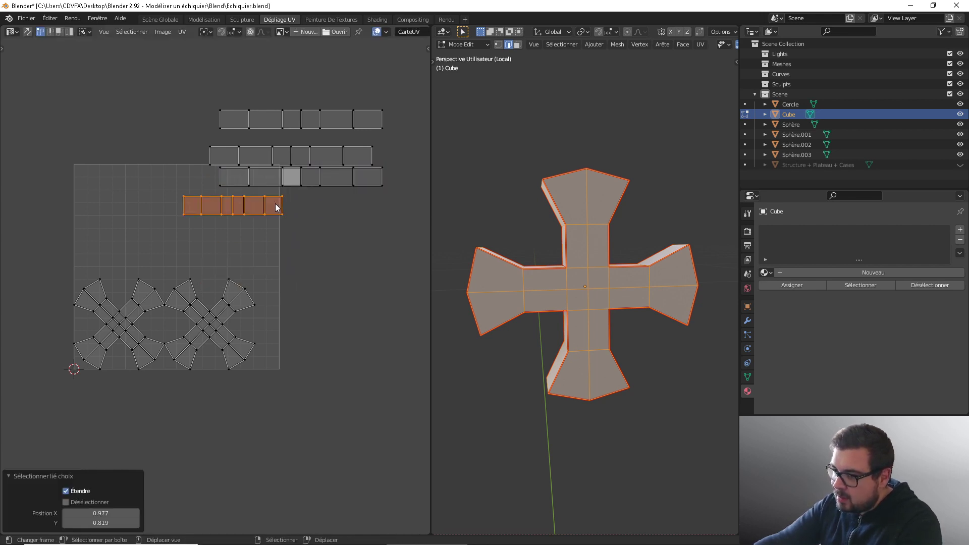
middle_click_drag(257, 207, 310, 216)
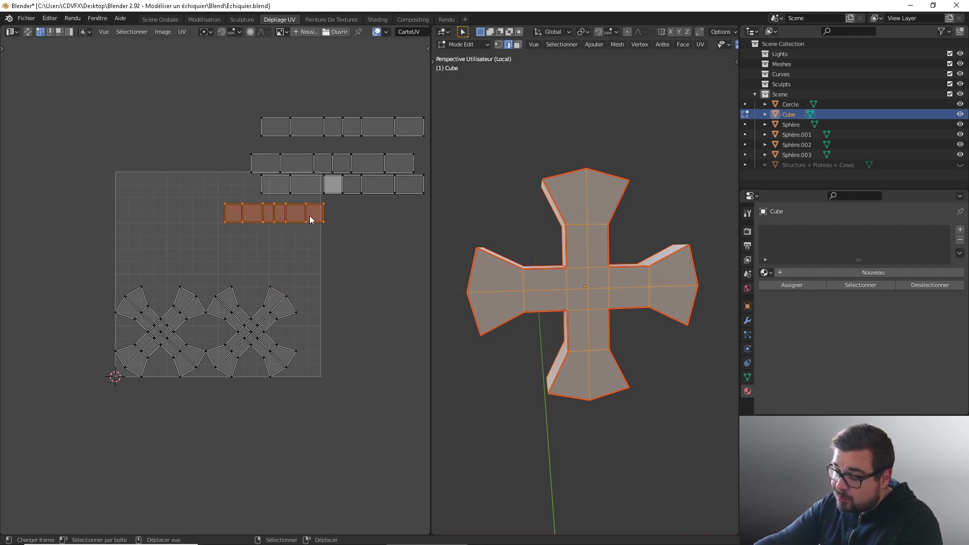
key("alt+a")
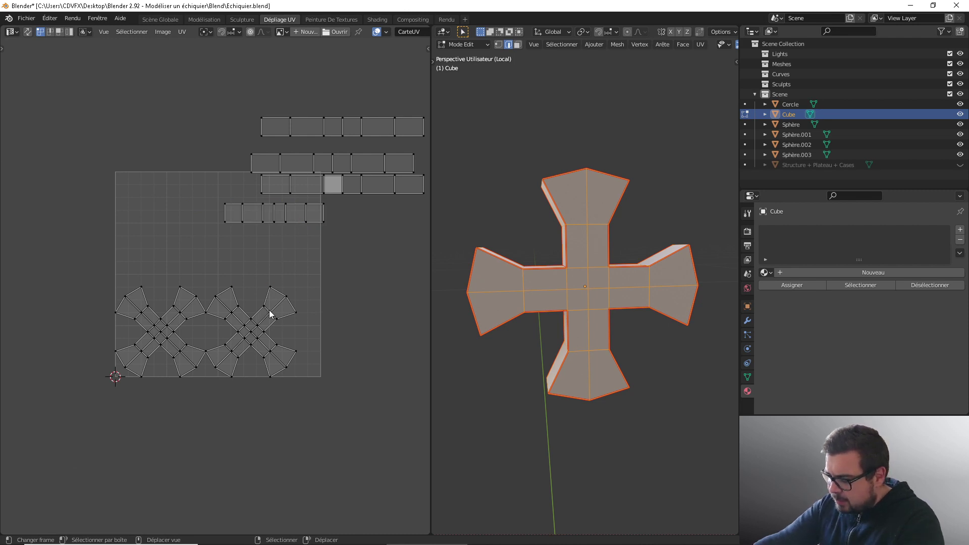
Step: Rotate both X-shaped face islands of the cross by 45 degrees each so their arms stand upright
type("lr45")
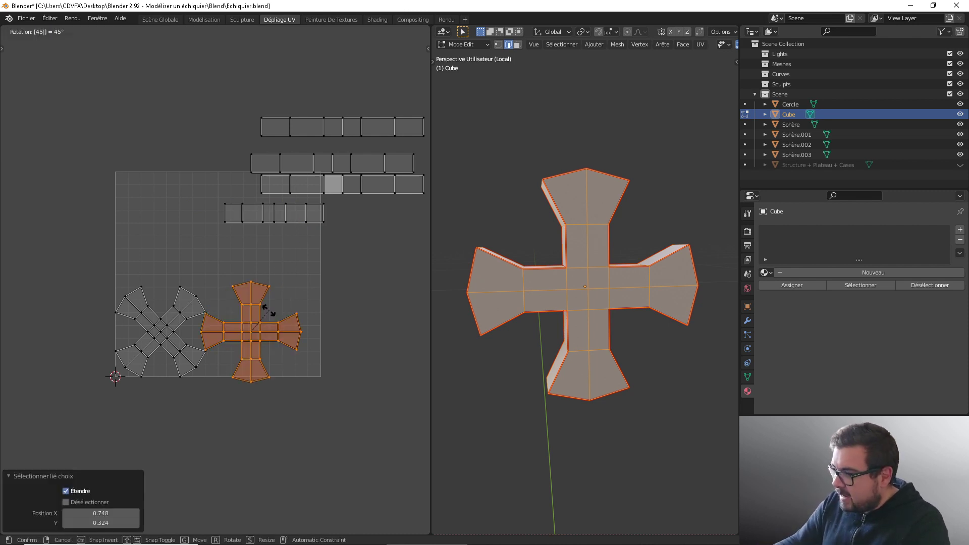
key("Return")
key("alt+a")
type("l")
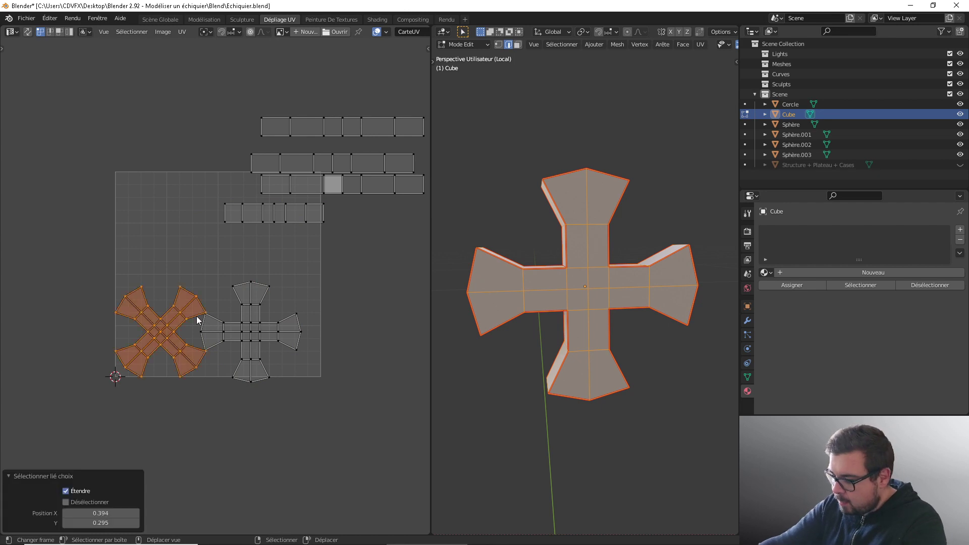
type("r4")
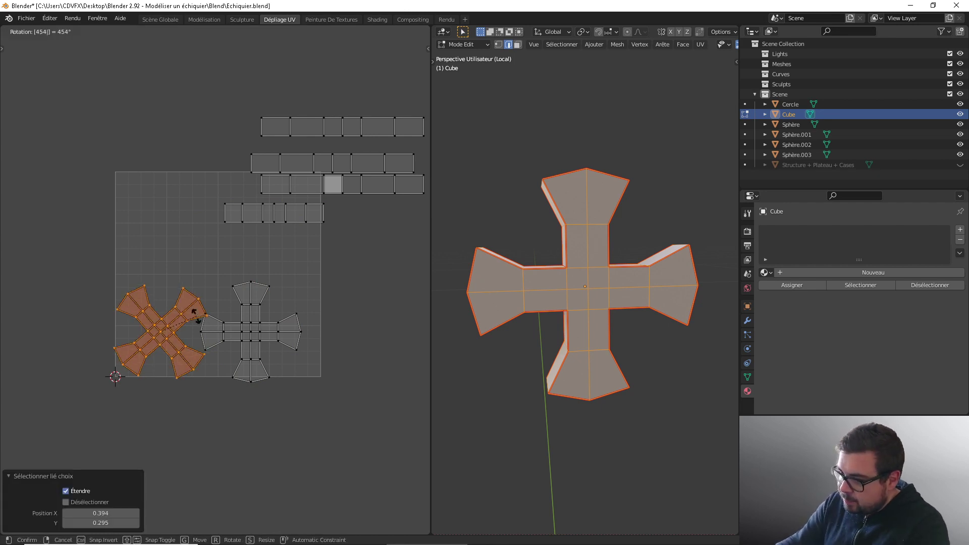
type("5")
key("Return")
Step: Average the scale of all the cross's UV islands and pack them into the UV square
key("a")
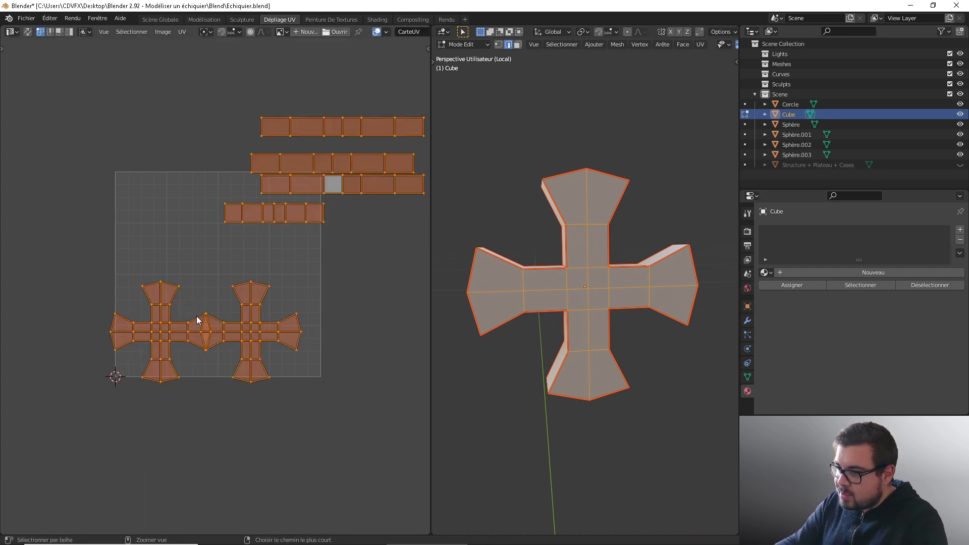
key("ctrl+a")
key("ctrl+p")
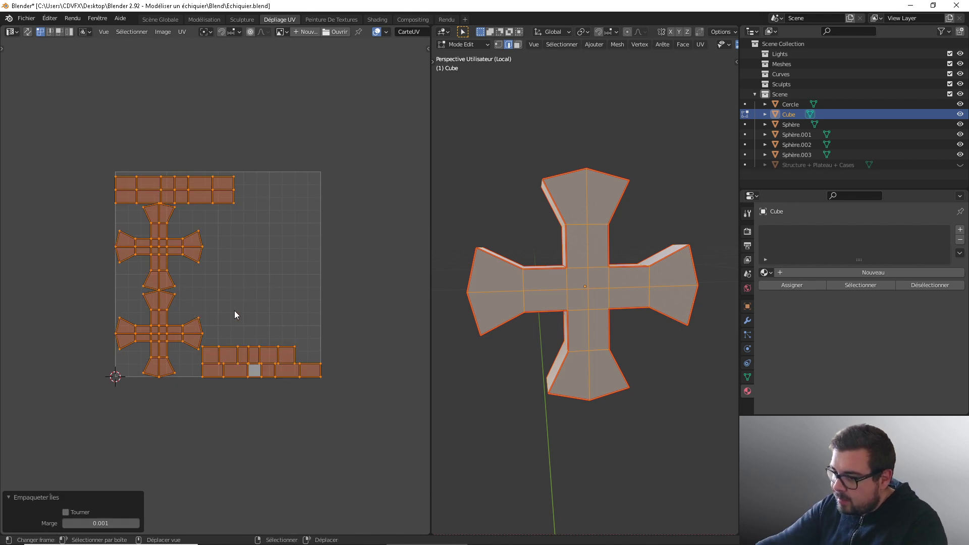
Step: In Object Mode, apply the cross's rotation and scale and set its origin to its geometry
middle_click_drag(611, 291, 547, 216)
key("Tab")
key("q")
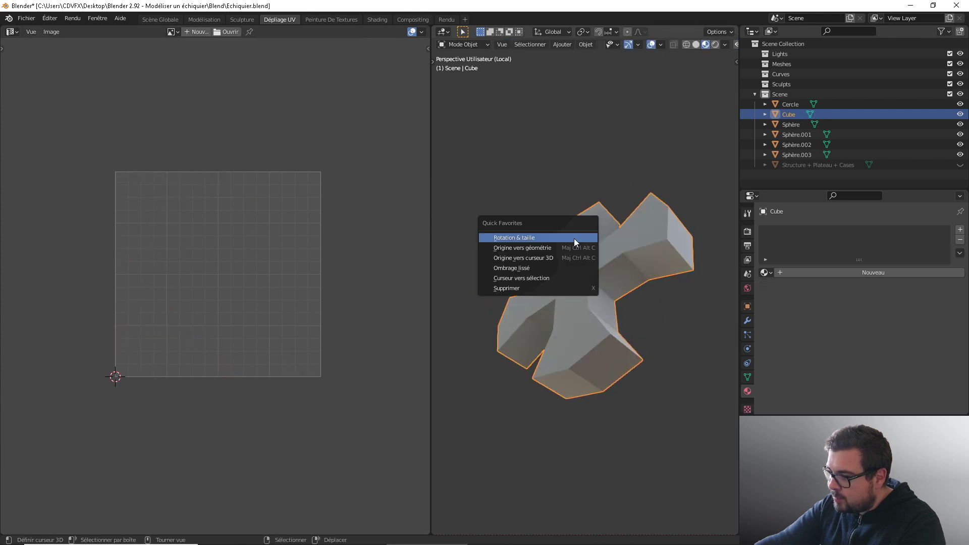
left_click(545, 238)
key("q")
left_click(526, 248)
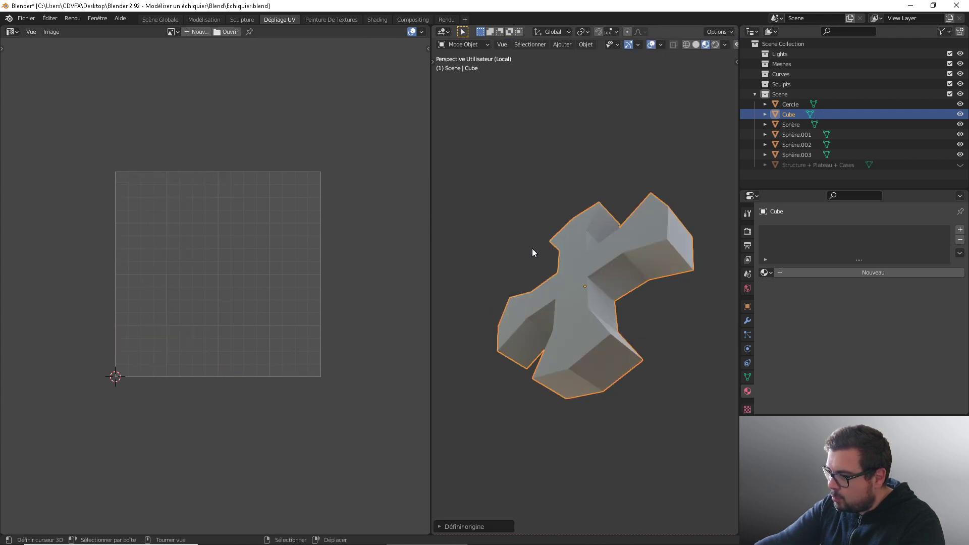
Step: Unwrap the whole cross again in Edit Mode
key("Tab")
key("u")
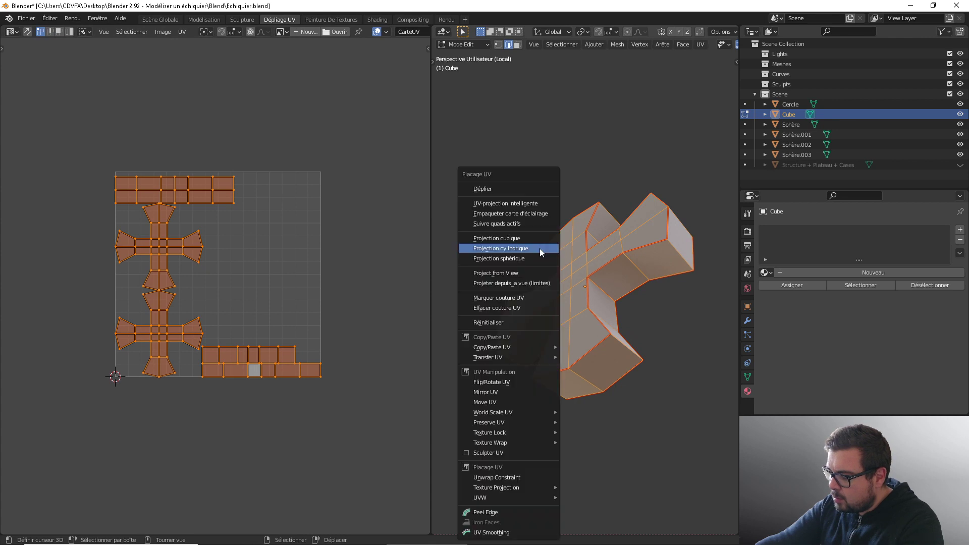
left_click(513, 189)
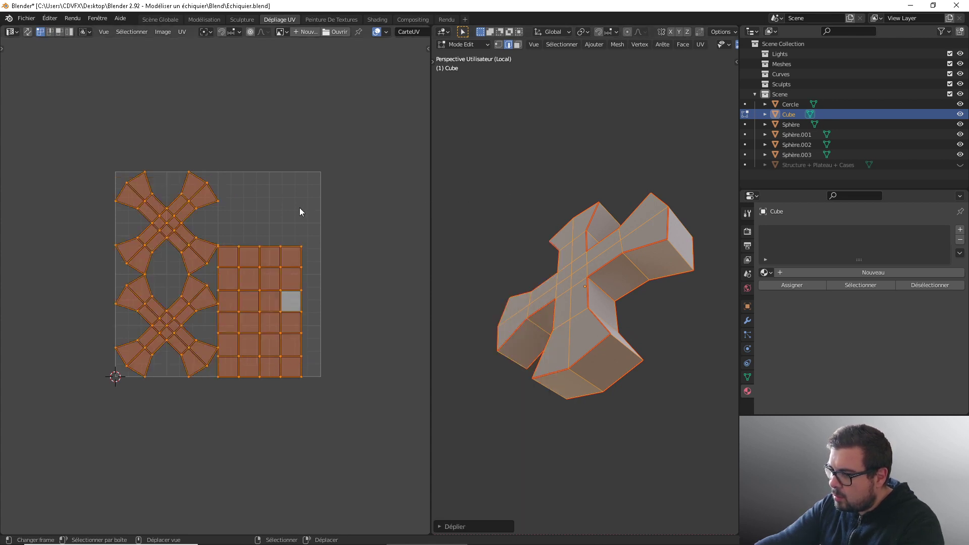
Step: Rotate each of the cross's two X-shaped UV islands by 45 degrees and repack all its islands
key("alt+a")
key("l")
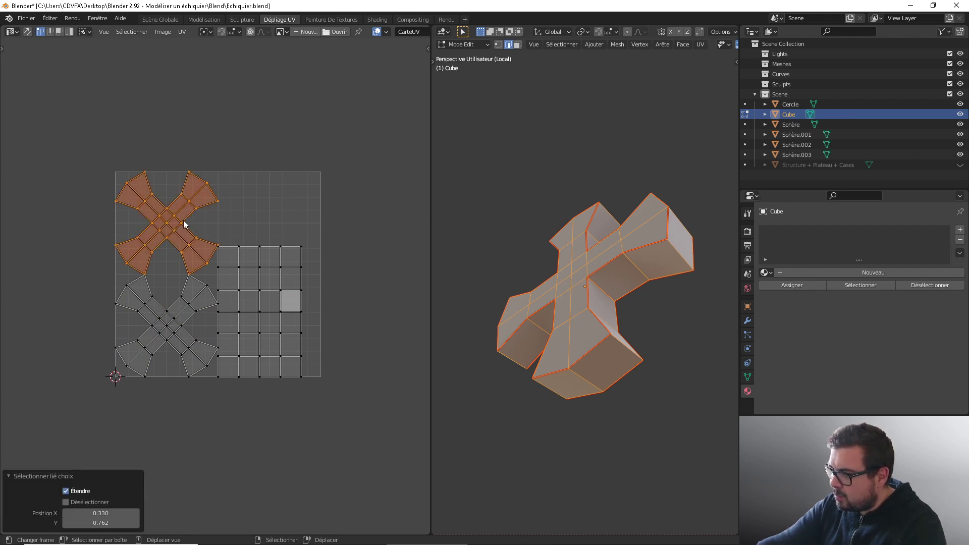
type("r45")
key("Return")
key("alt+a")
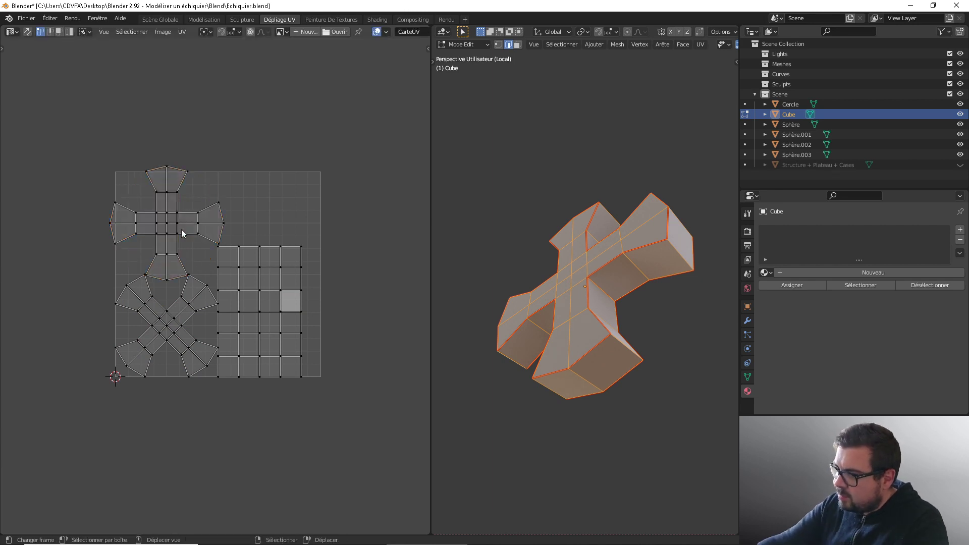
type("lr4")
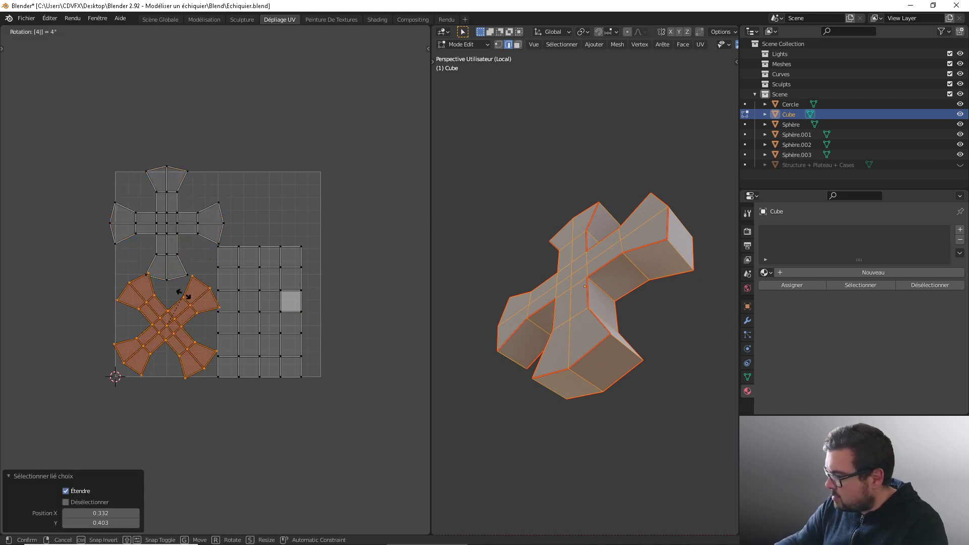
type("5")
key("Return")
key("a")
key("ctrl+p")
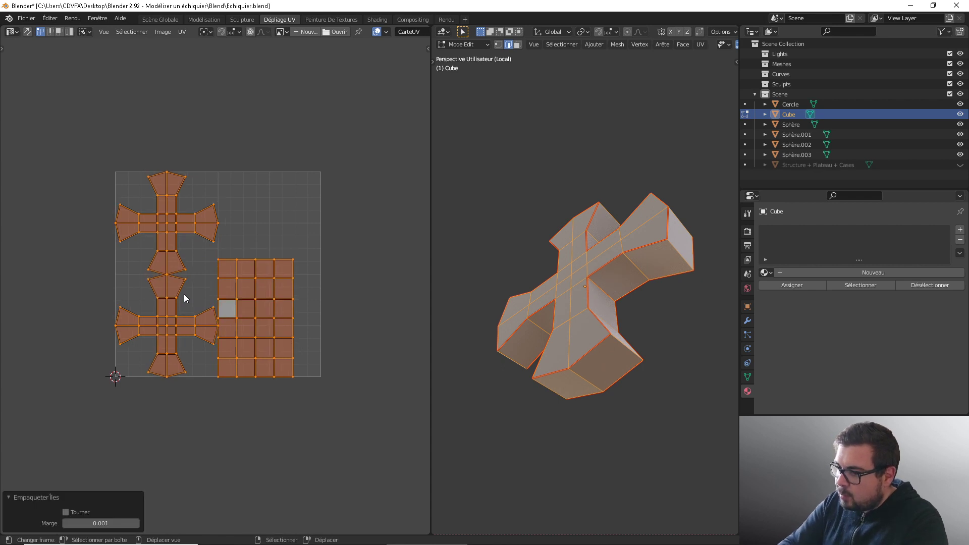
Step: Leave local view, return to Object Mode and display the whole king in front orthographic view
key("KP_Divide")
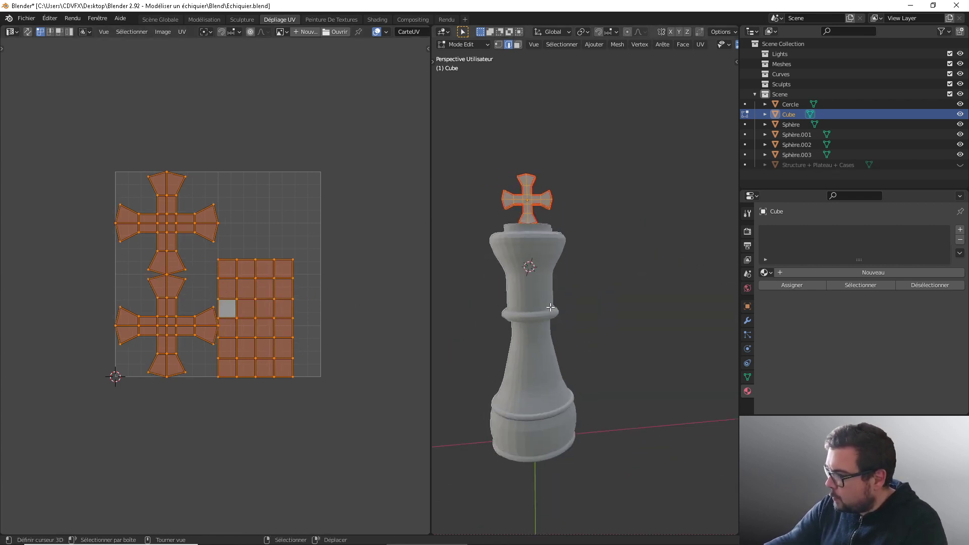
key("Tab")
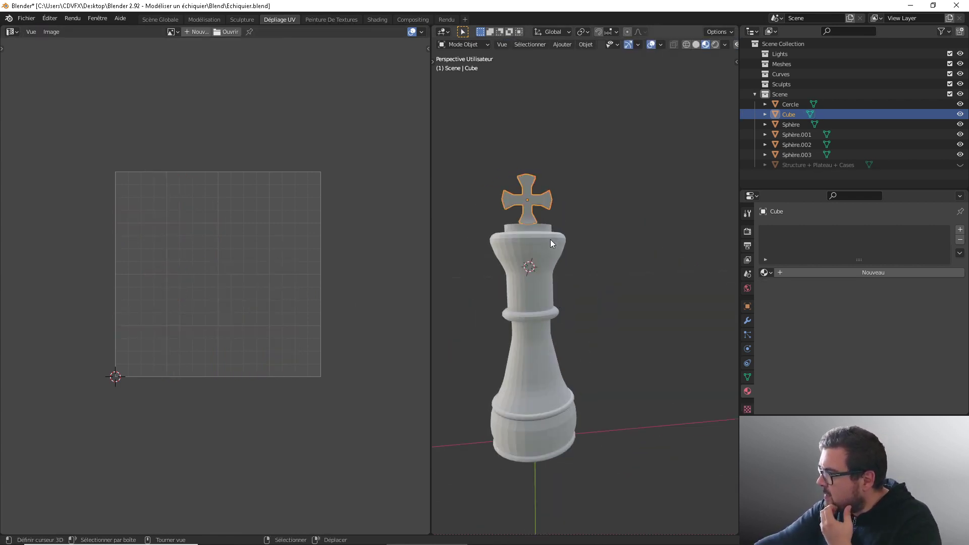
middle_click_drag(551, 240, 570, 284)
scroll(505, 259, "up", 2)
scroll(596, 344, "up", 2)
scroll(588, 306, "up", 2)
scroll(587, 307, "down", 1)
scroll(570, 284, "up", 1)
key("KP_5")
key("KP_1")
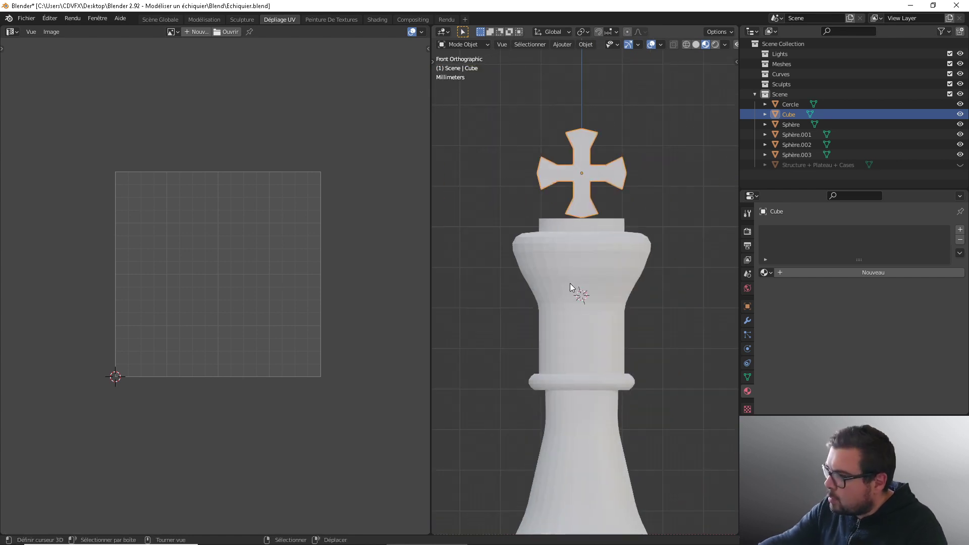
scroll(577, 268, "down", 3)
key("Tab")
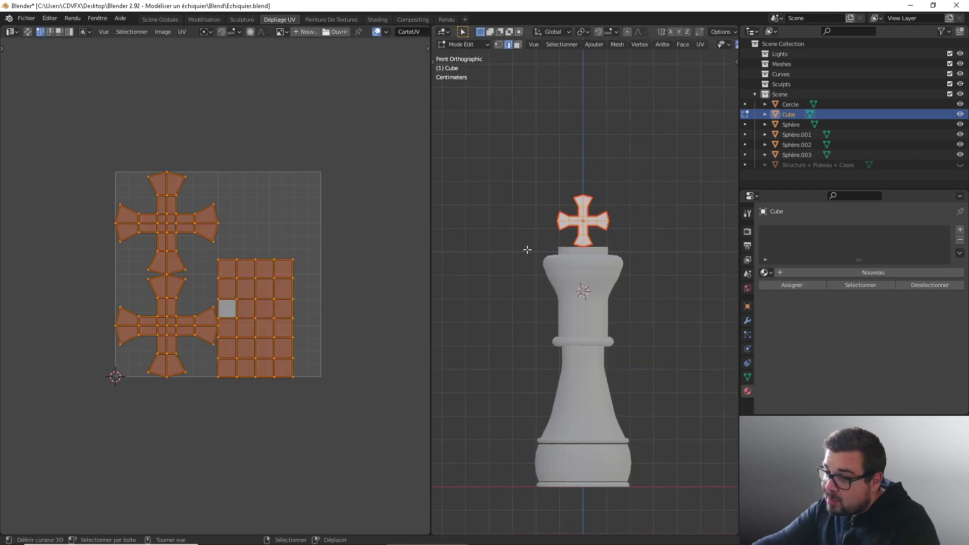
key("Tab")
middle_click_drag(629, 251, 610, 219, "shift")
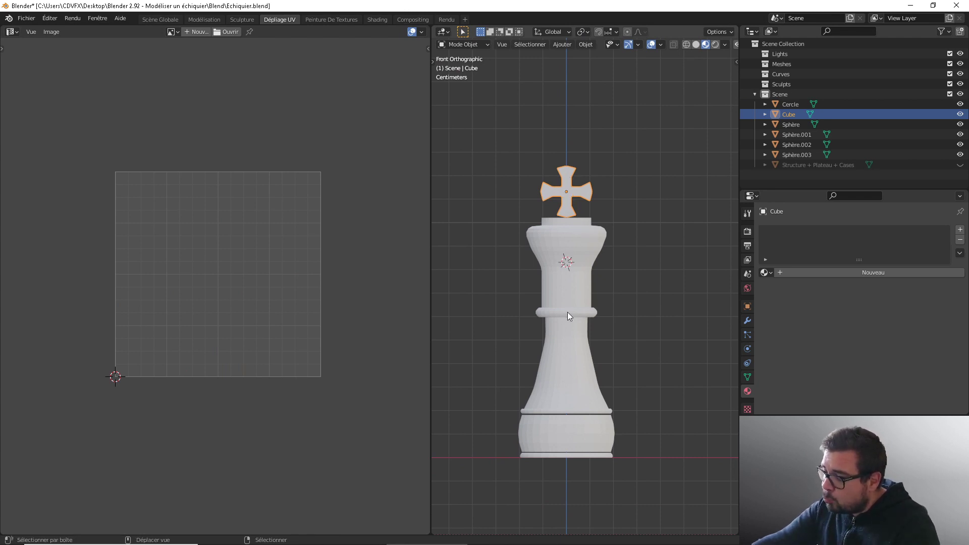
middle_click_drag(617, 383, 604, 301, "shift")
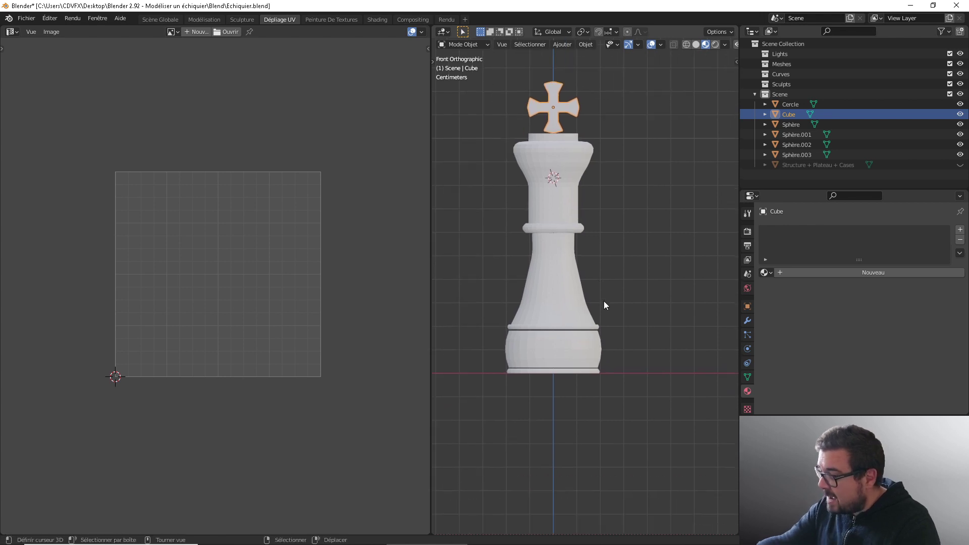
Step: Lower the bulging base section along Z by about 0.3 mm towards the bottom disc
scroll(604, 300, "up", 4)
middle_click_drag(596, 383, 645, 289, "shift")
scroll(645, 289, "up", 1)
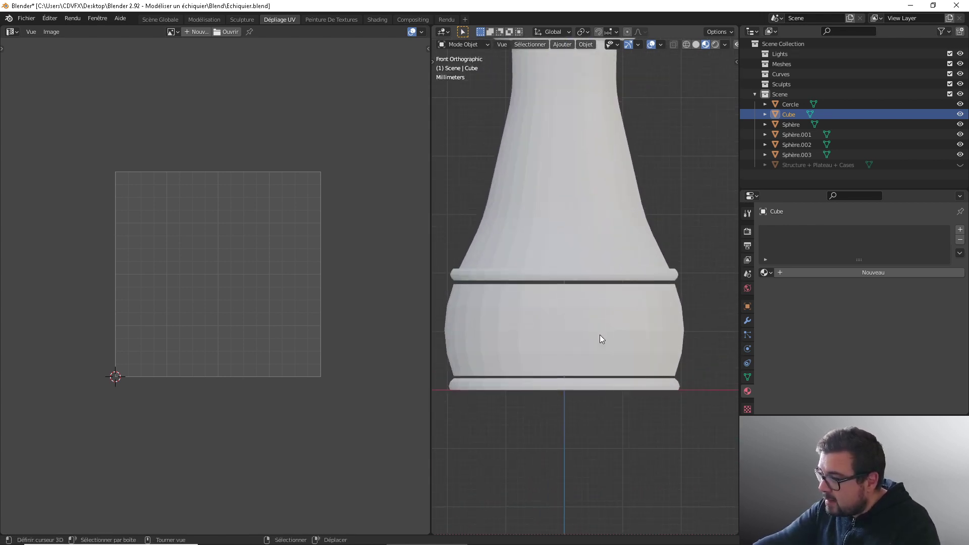
right_click(598, 335)
middle_click_drag(571, 342, 602, 327, "shift")
scroll(608, 340, "up", 2)
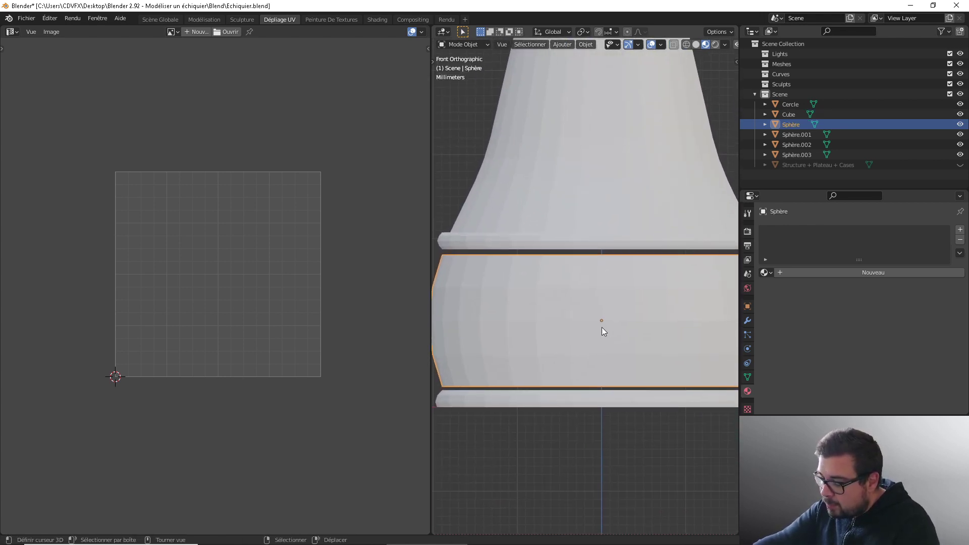
key("g")
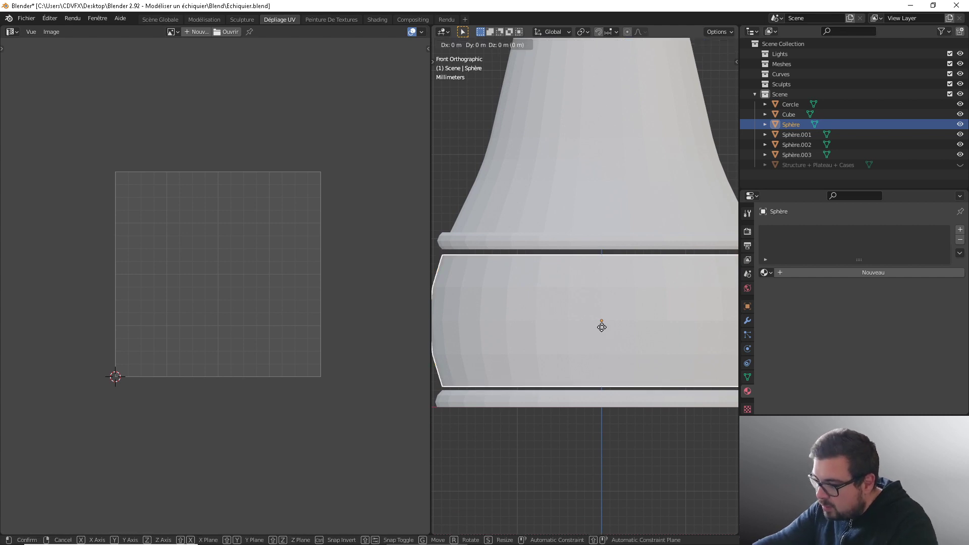
key("z")
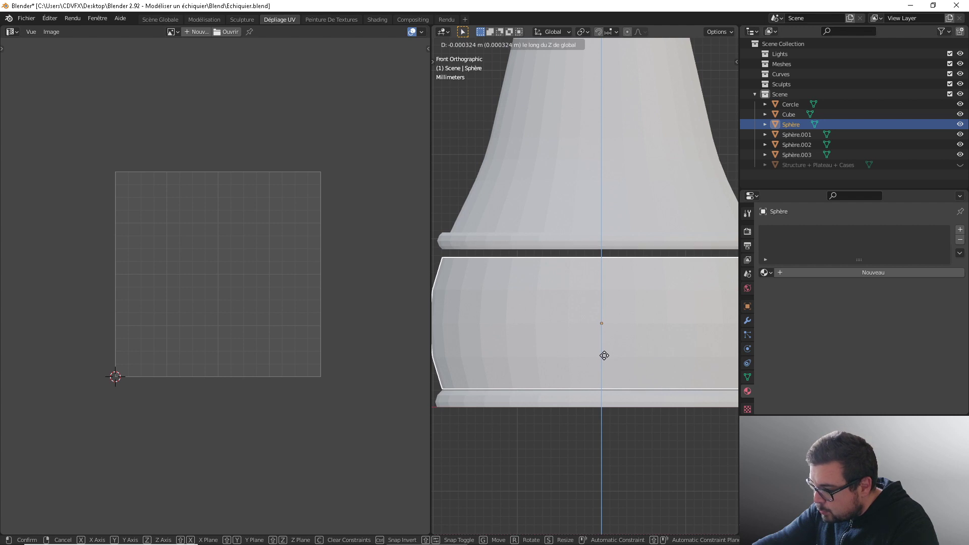
left_click(604, 358)
Step: Select the thin ring above the bulging base and lower it along Z towards the base
right_click(584, 220)
right_click(583, 234)
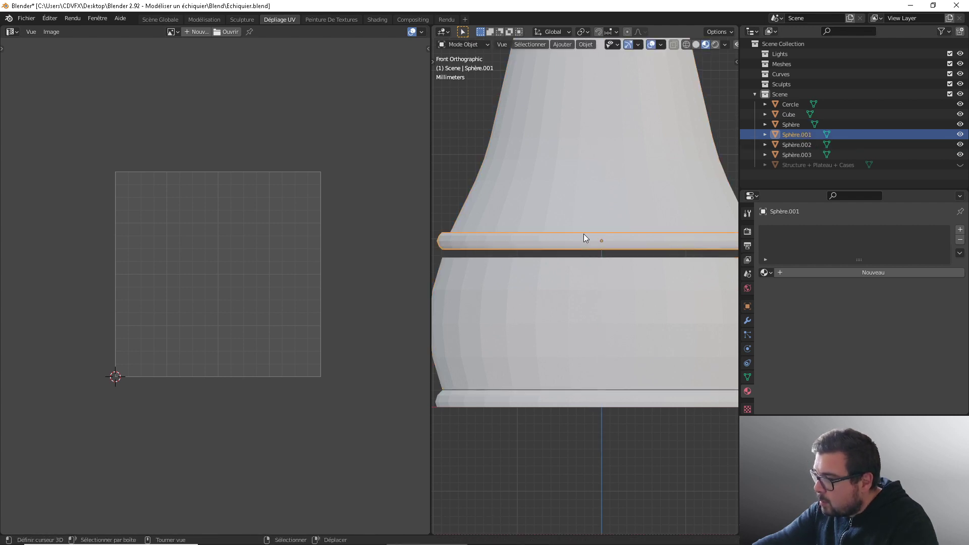
key("g")
key("z")
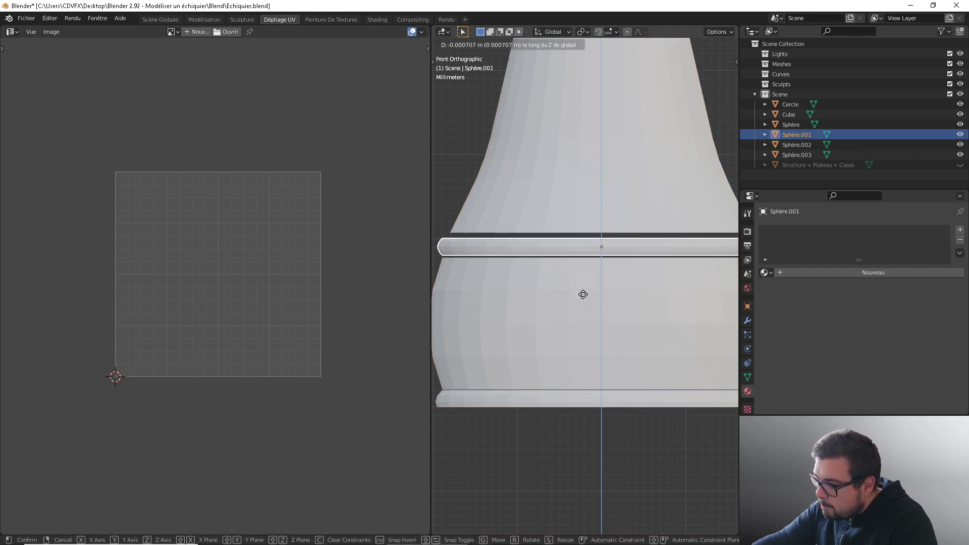
left_click(582, 309)
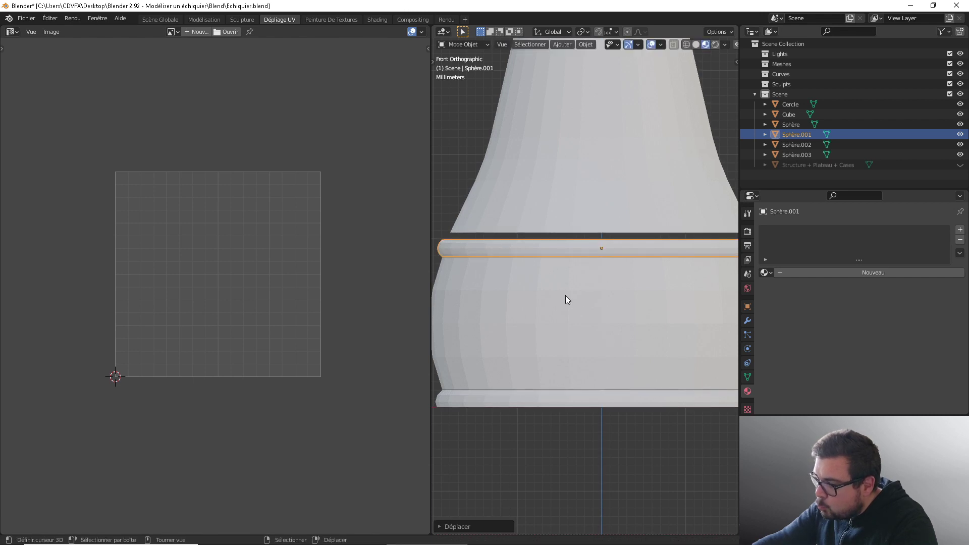
Step: Fine-tune the thin ring's height along Z to close the remaining gap above the bulging base
scroll(560, 293, "up", 3)
middle_click_drag(491, 271, 608, 306, "shift")
scroll(496, 289, "up", 3)
middle_click_drag(496, 289, 599, 286, "shift")
scroll(598, 307, "up", 4)
scroll(599, 286, "up", 2)
key("g")
key("z")
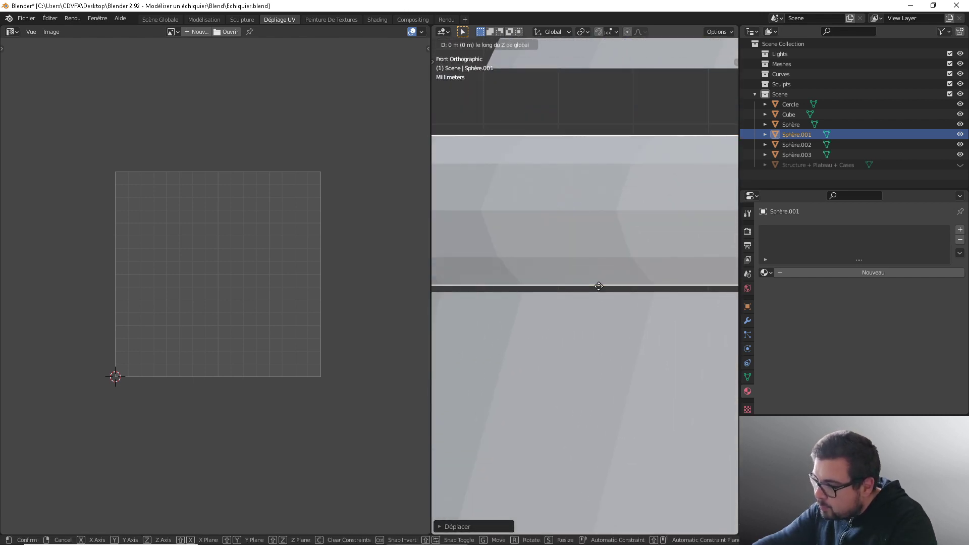
left_click(601, 343)
Step: Add the bulging base to the ring's selection and adjust both along Z so the base rests on the bottom disc
scroll(581, 289, "down", 11)
middle_click_drag(584, 430, 554, 319, "shift")
scroll(581, 326, "up", 3)
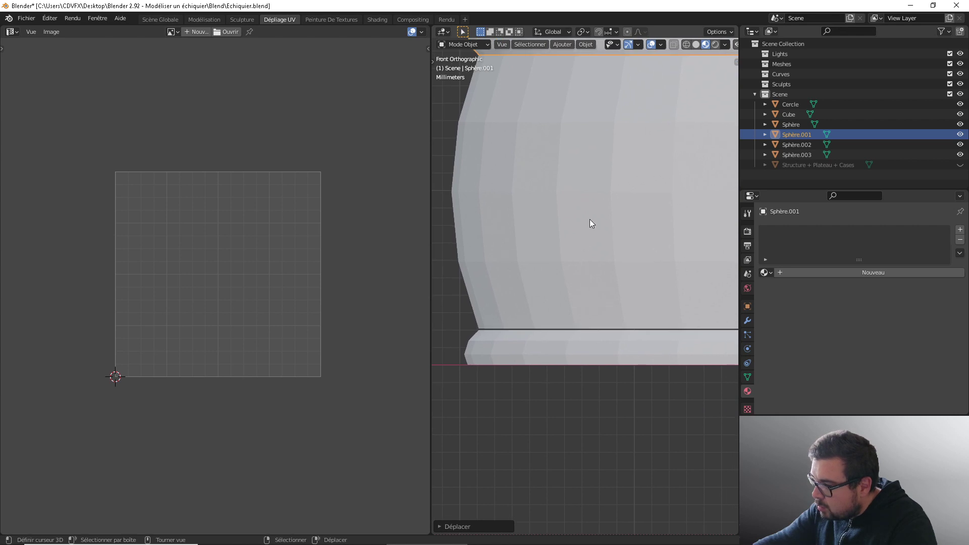
scroll(590, 219, "down", 2)
middle_click_drag(588, 225, 581, 250, "shift")
right_click(580, 251, "shift")
scroll(578, 281, "up", 3)
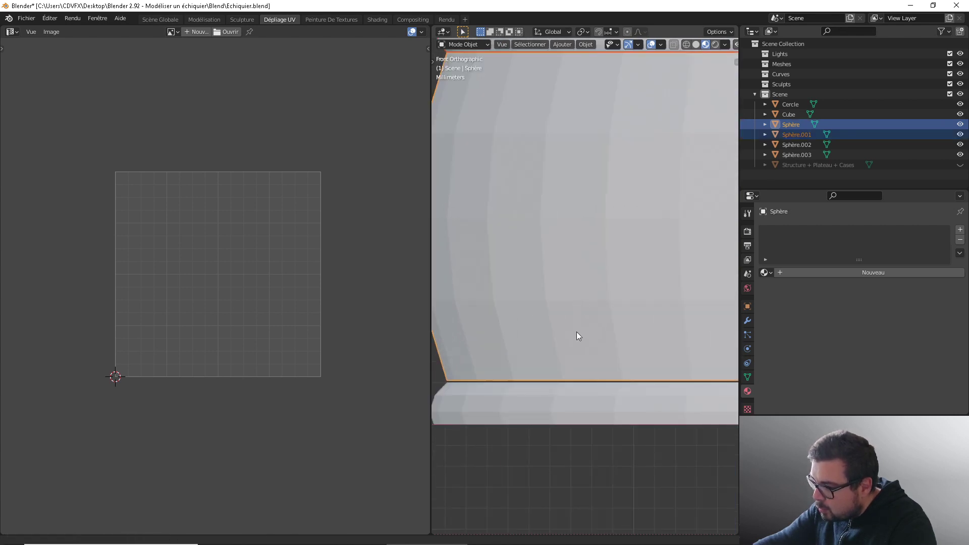
middle_click_drag(576, 335, 590, 270, "shift")
scroll(589, 273, "up", 3)
key("g")
key("z")
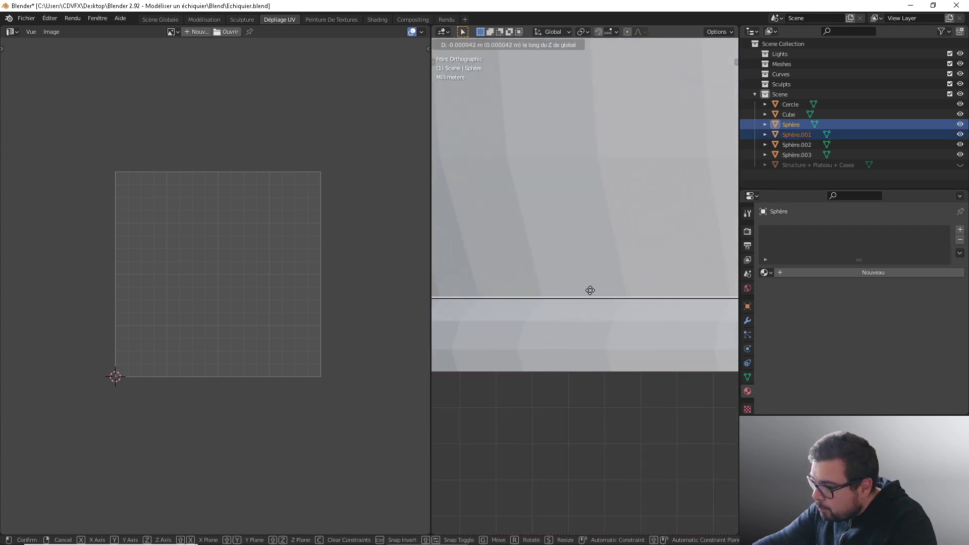
left_click(590, 301)
scroll(601, 277, "down", 11)
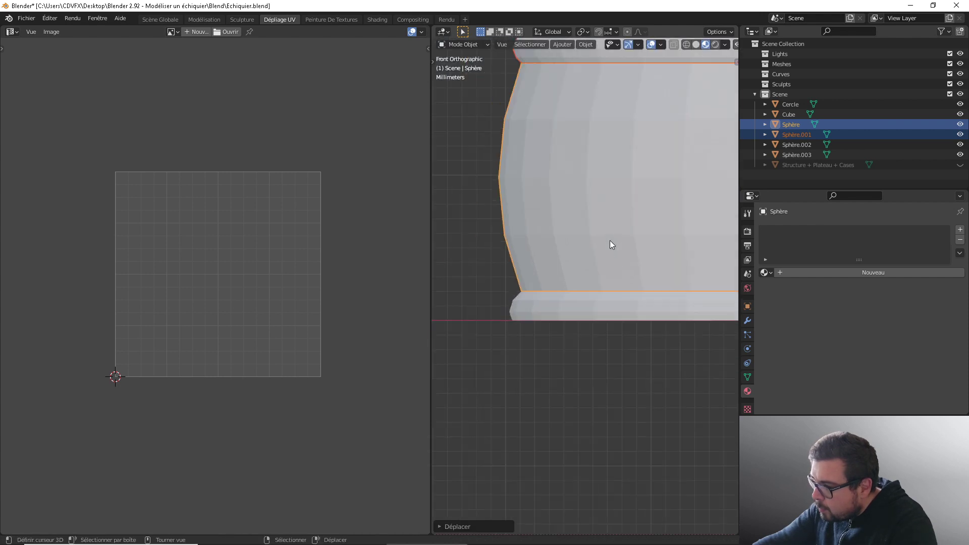
Step: Lower the tapered body along Z onto the thin ring, finishing with a fine adjustment of about 0.04 mm
middle_click_drag(640, 204, 548, 319, "shift")
key("g")
key("z")
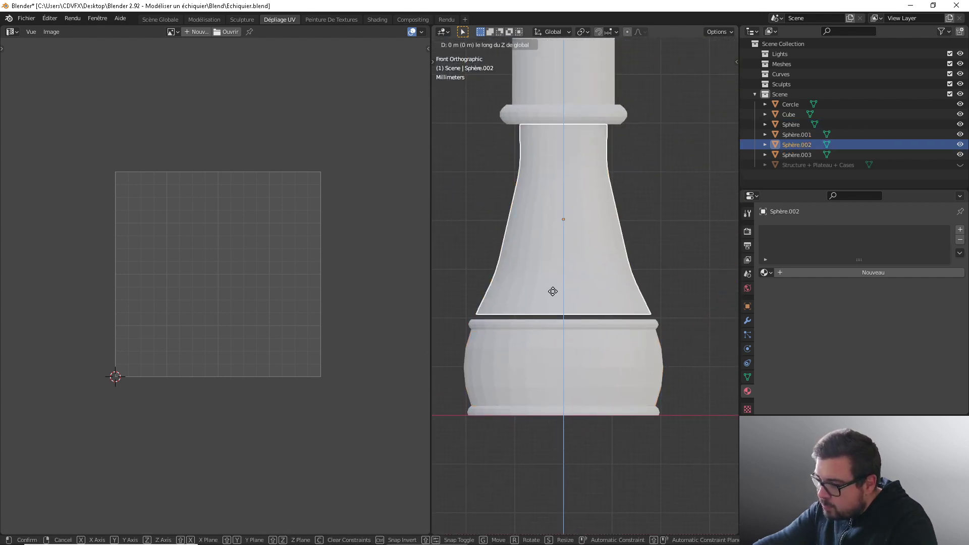
left_click(550, 339)
scroll(550, 339, "up", 8)
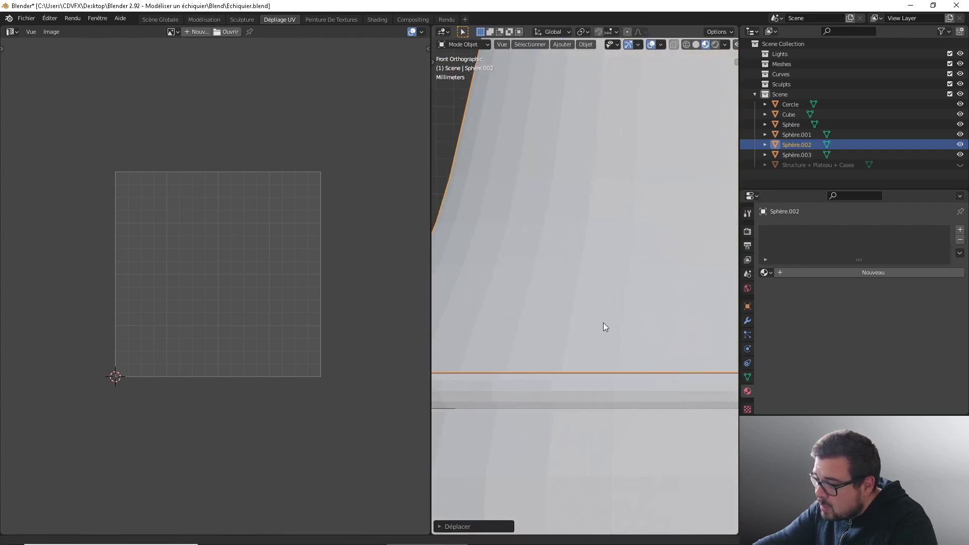
scroll(605, 322, "up", 1)
middle_click_drag(555, 320, 686, 308, "shift")
key("g")
key("z")
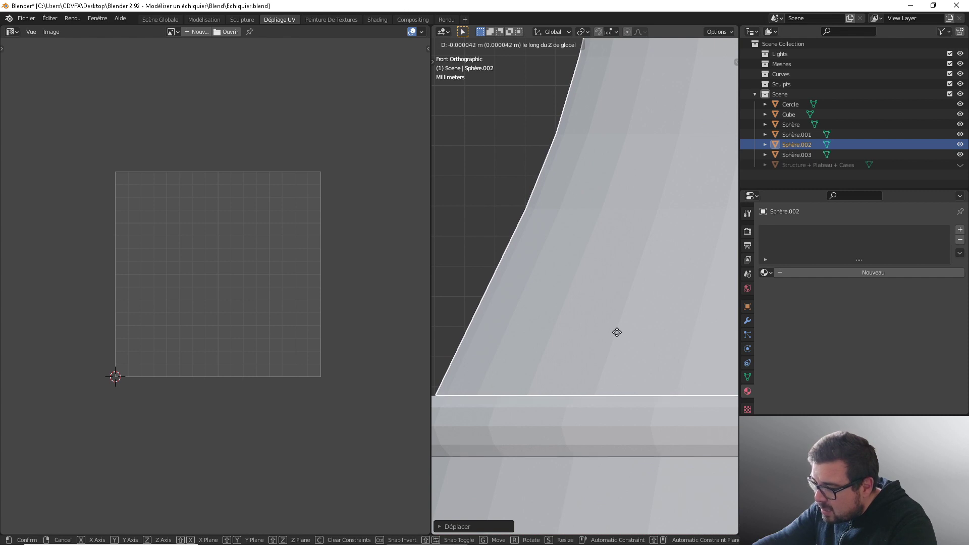
left_click(617, 333)
Step: Select the king's upper body together with the cross and lower both along Z by about 0.85 mm towards the tapered body
scroll(658, 285, "down", 5)
middle_click_drag(661, 247, 526, 428, "shift")
scroll(545, 320, "down", 4)
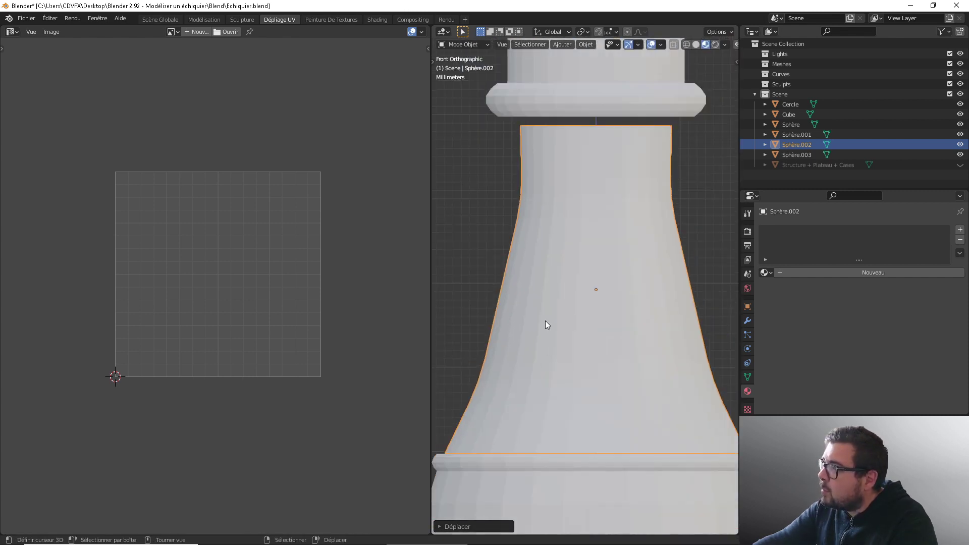
left_click(572, 208)
scroll(592, 197, "down", 3)
middle_click_drag(593, 197, 586, 255, "shift")
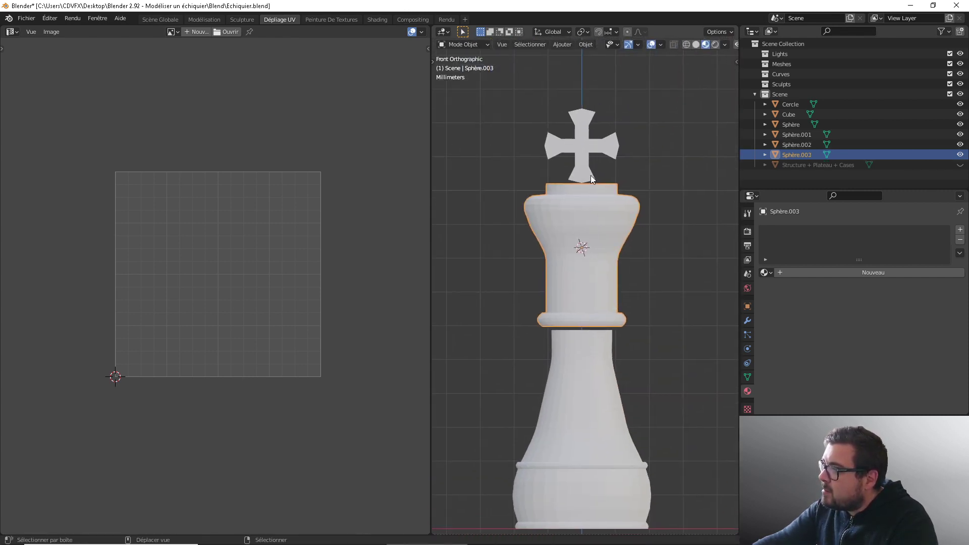
left_click(585, 165, "shift")
key("g")
key("z")
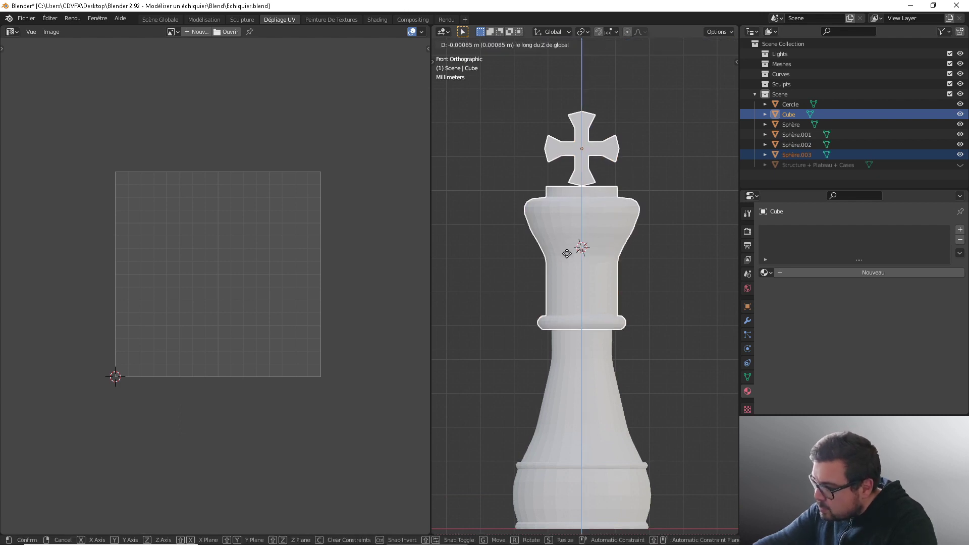
left_click(566, 255)
Step: Fine-tune the upper body and cross along Z until the collar ring touches the top of the tapered body
scroll(559, 345, "up", 5)
middle_click_drag(548, 374, 620, 265, "shift")
scroll(620, 265, "up", 2)
scroll(617, 274, "up", 5)
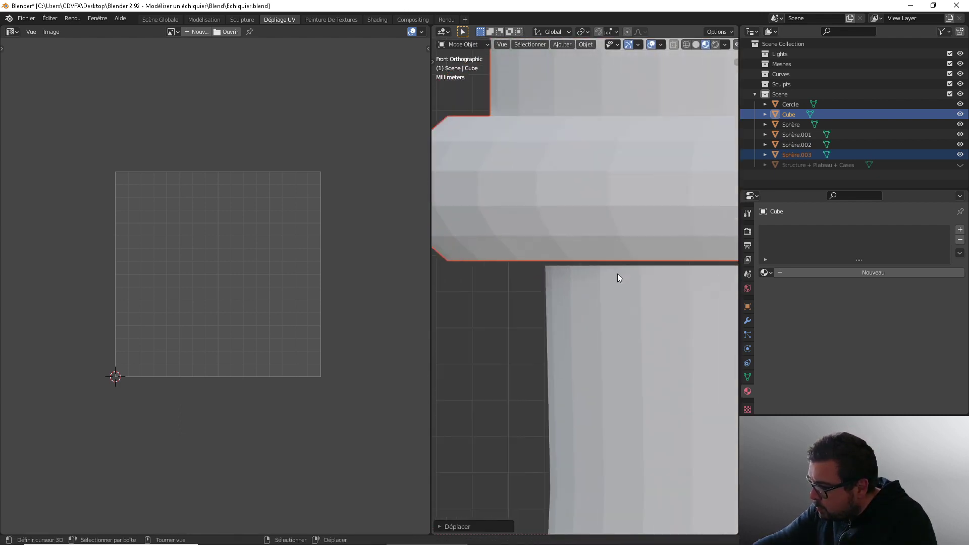
key("g")
key("z")
left_click(618, 285)
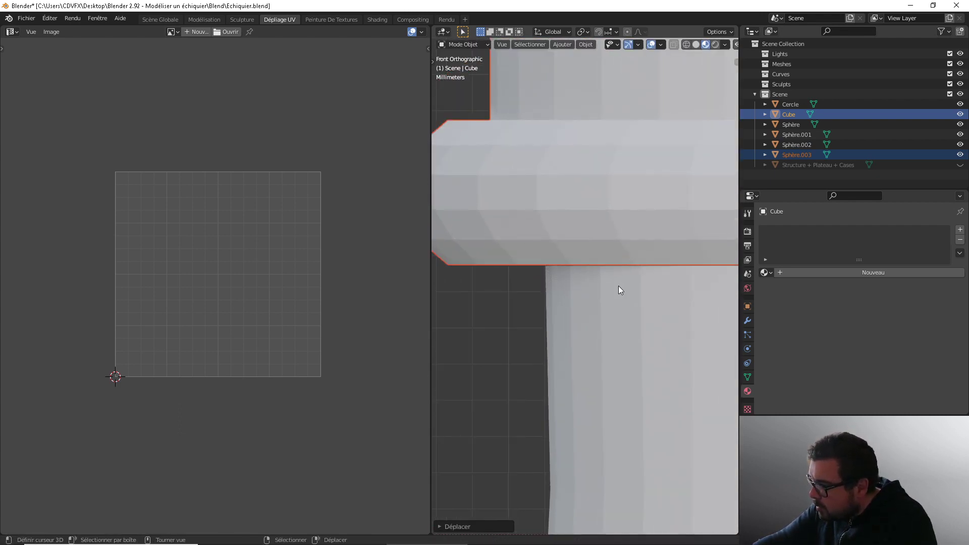
Step: Inspect the joint between the collar ring and the tapered body from an angle and from the front
middle_click_drag(619, 285, 619, 278)
scroll(619, 278, "down", 7)
key("KP_4")
key("KP_4")
key("KP_4")
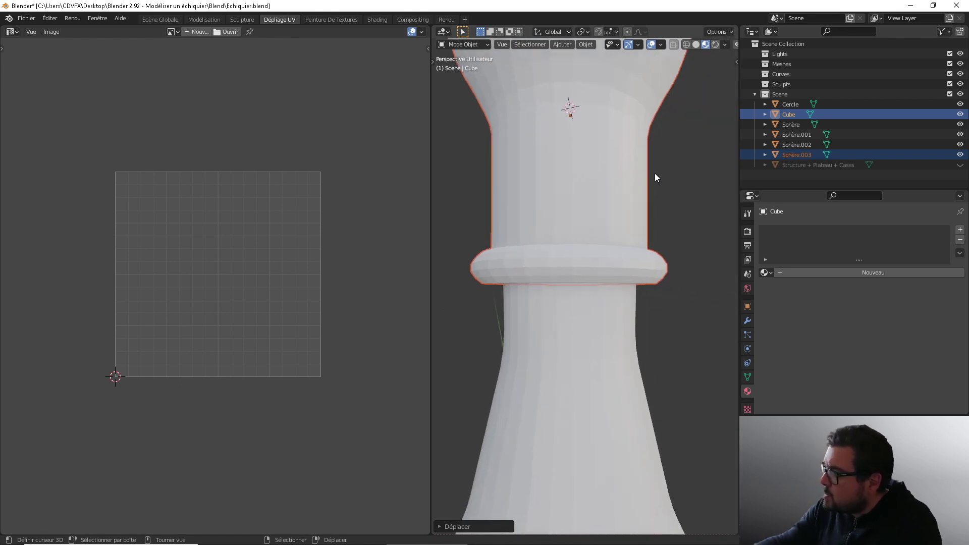
key("KP_1")
scroll(656, 175, "up", 7)
scroll(655, 174, "down", 1)
scroll(513, 88, "down", 4)
Step: Select only the cross and lower it along Z until its lower tip touches the top of the king's head
middle_click_drag(512, 88, 439, 495, "shift")
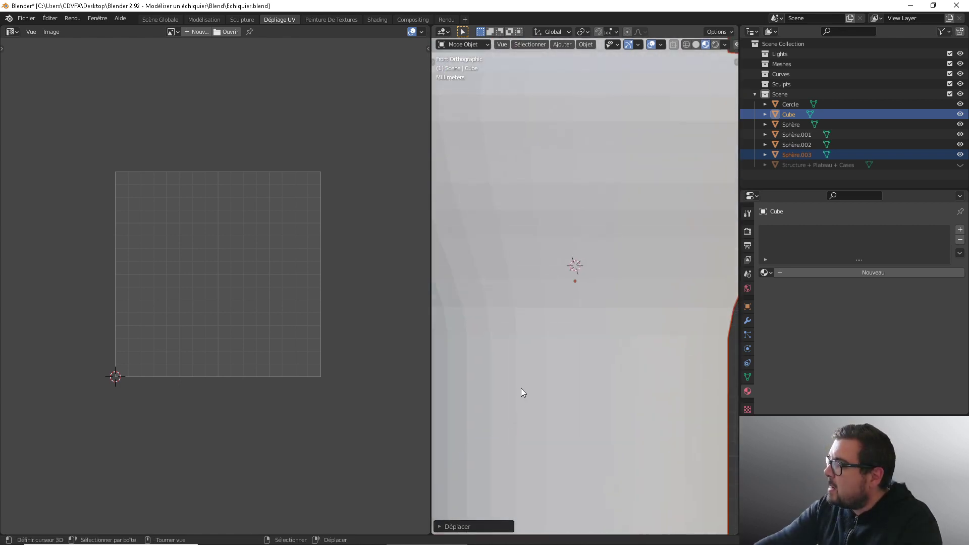
scroll(588, 295, "down", 10)
scroll(560, 263, "up", 6)
middle_click_drag(595, 232, 613, 265, "shift")
scroll(546, 404, "up", 3)
scroll(614, 265, "down", 1)
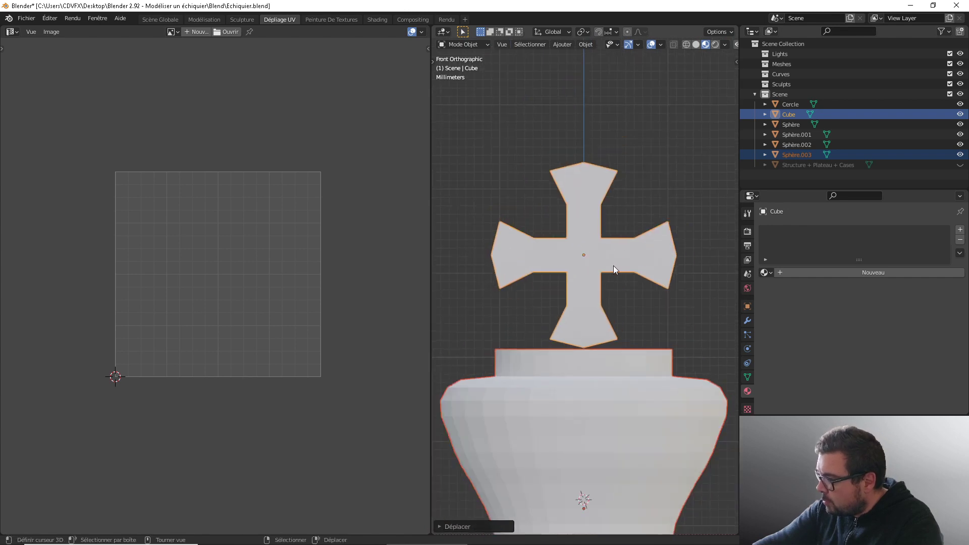
scroll(606, 334, "up", 5)
right_click(605, 334)
key("g")
key("z")
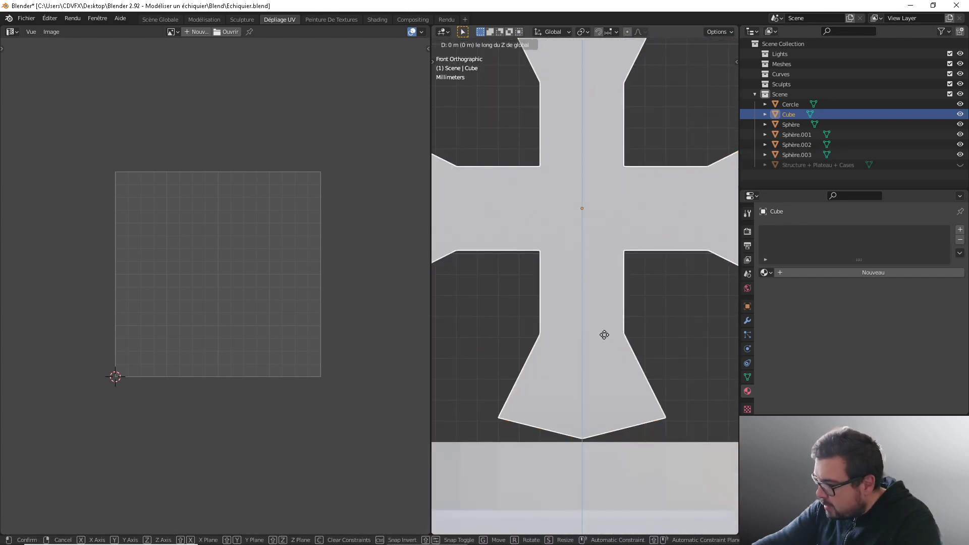
left_click(607, 362)
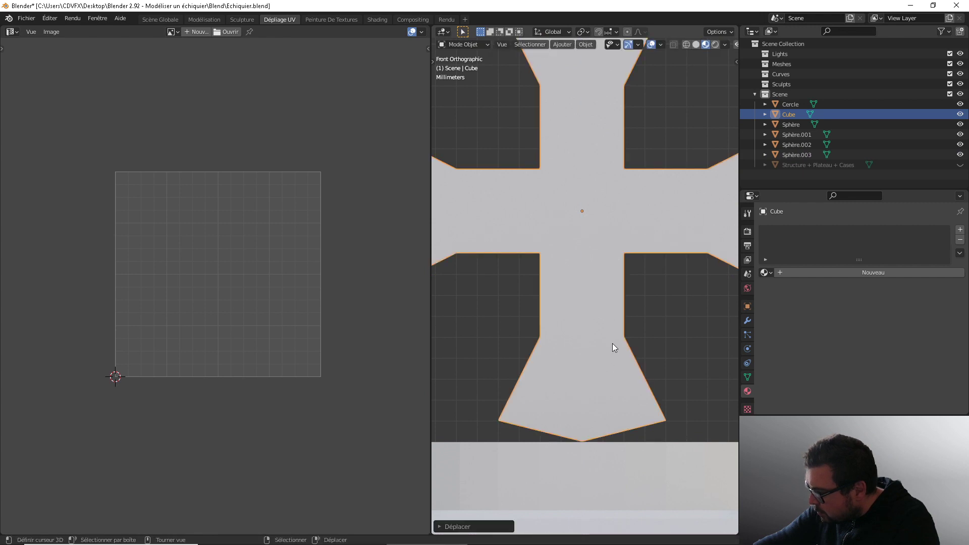
scroll(613, 344, "down", 10)
left_click(595, 239, "shift")
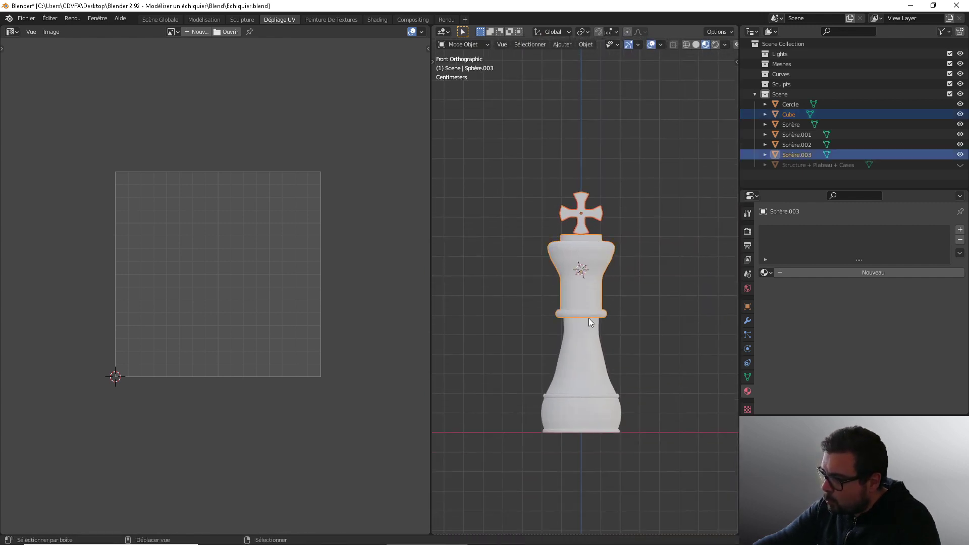
left_click(590, 329, "shift")
left_click(601, 395, "shift")
left_click(608, 410, "shift")
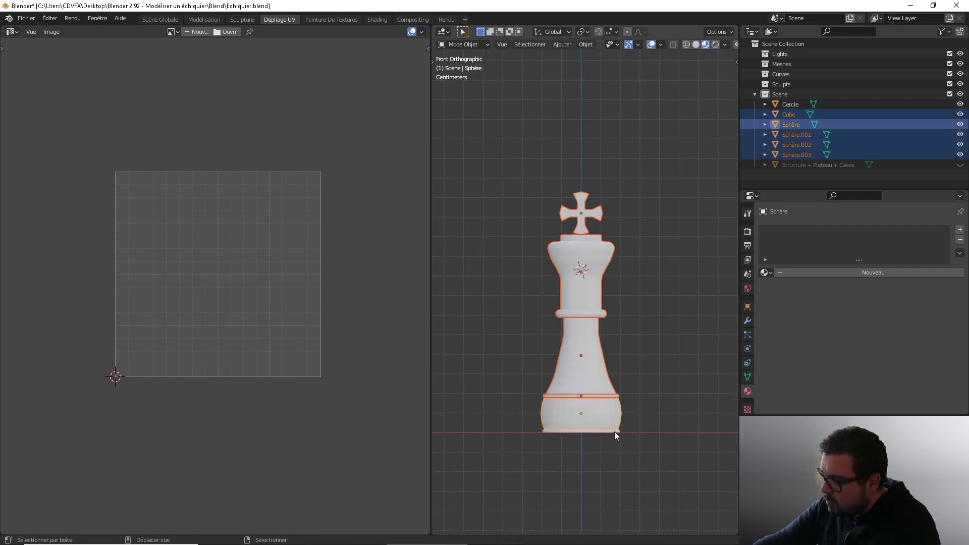
left_click(616, 432, "shift")
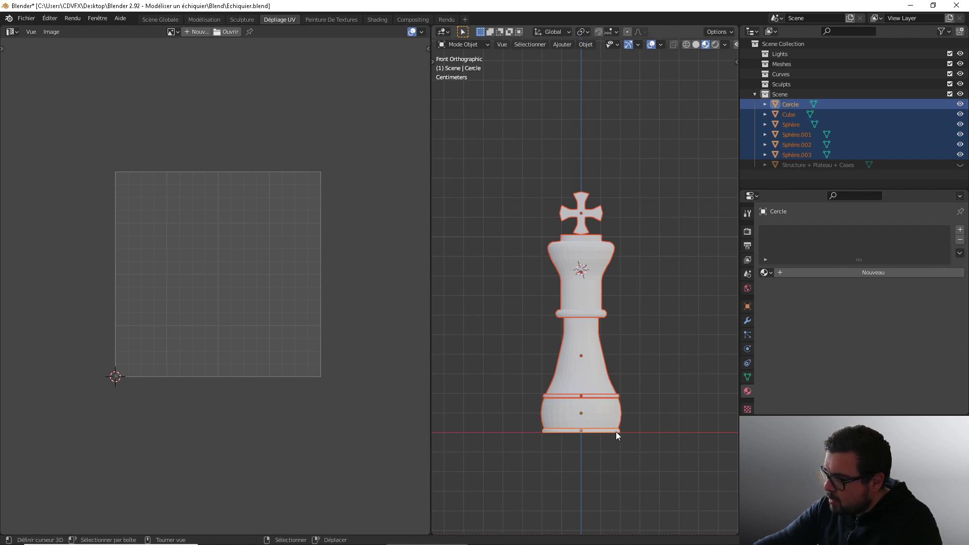
left_click(607, 431)
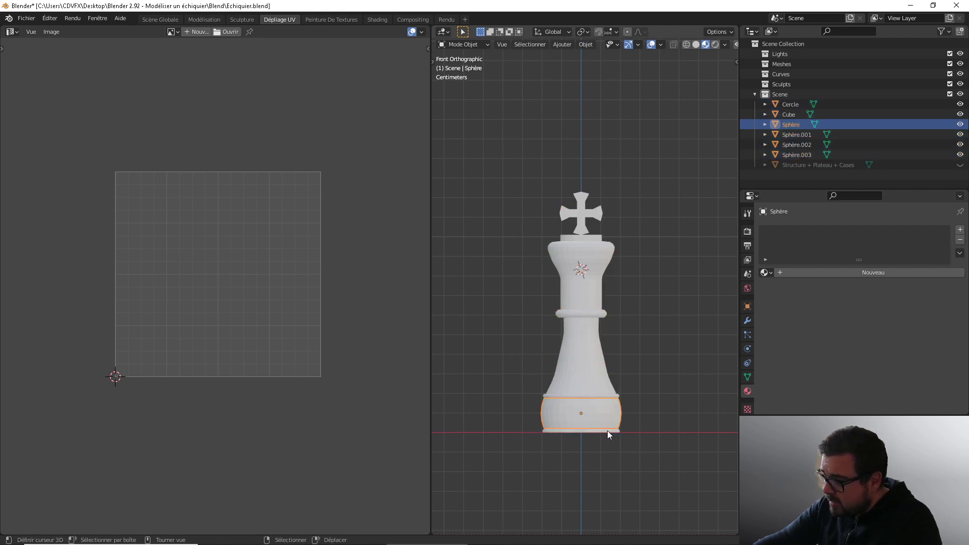
Step: Select the king's four lower parts, from the base ring up to the tapered body, and duplicate them 0.06 m along X
left_click(607, 432)
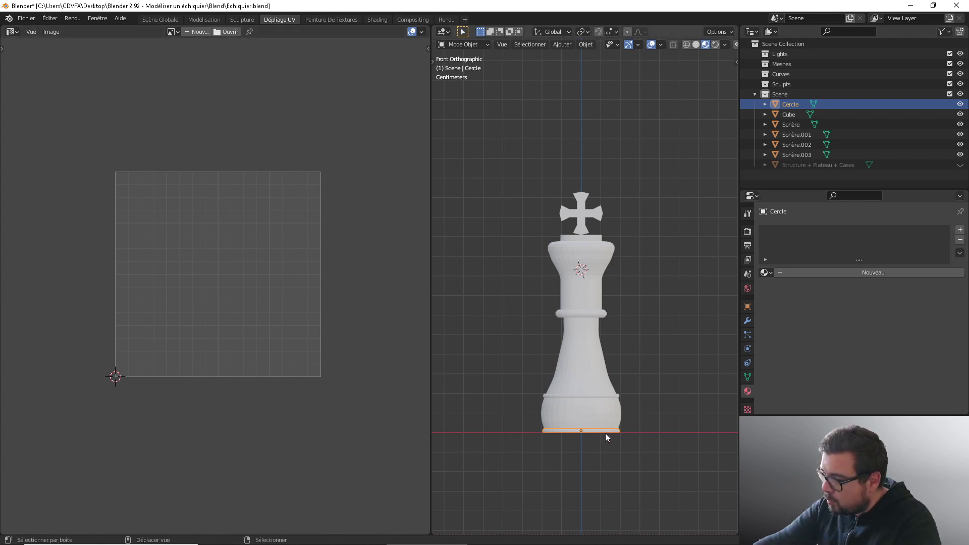
left_click(607, 414, "shift")
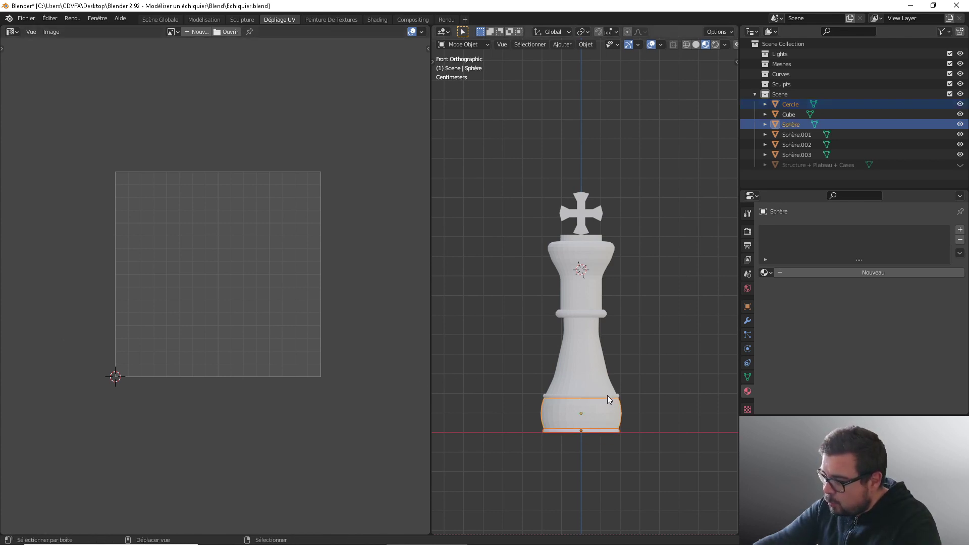
left_click(609, 395, "shift")
left_click(595, 367, "shift")
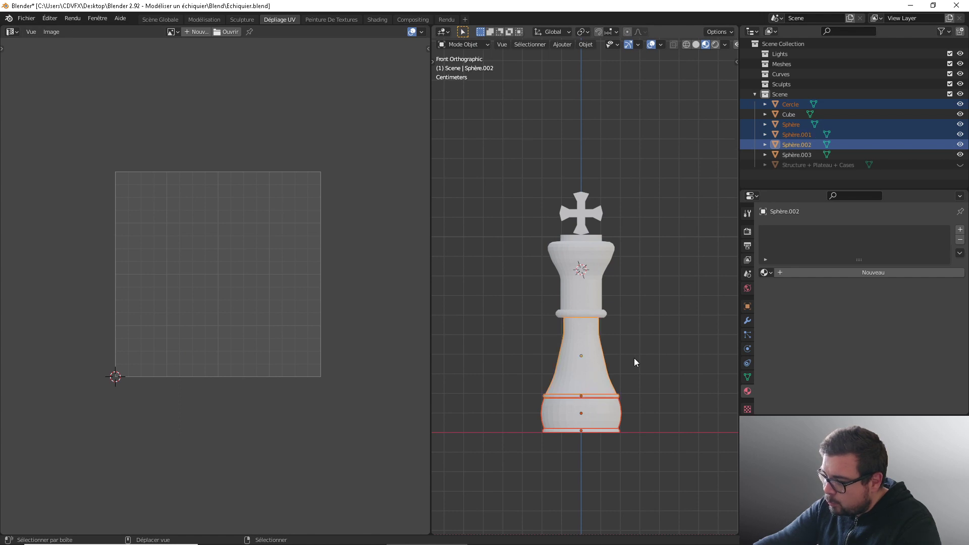
scroll(598, 345, "down", 4)
key("shift+d")
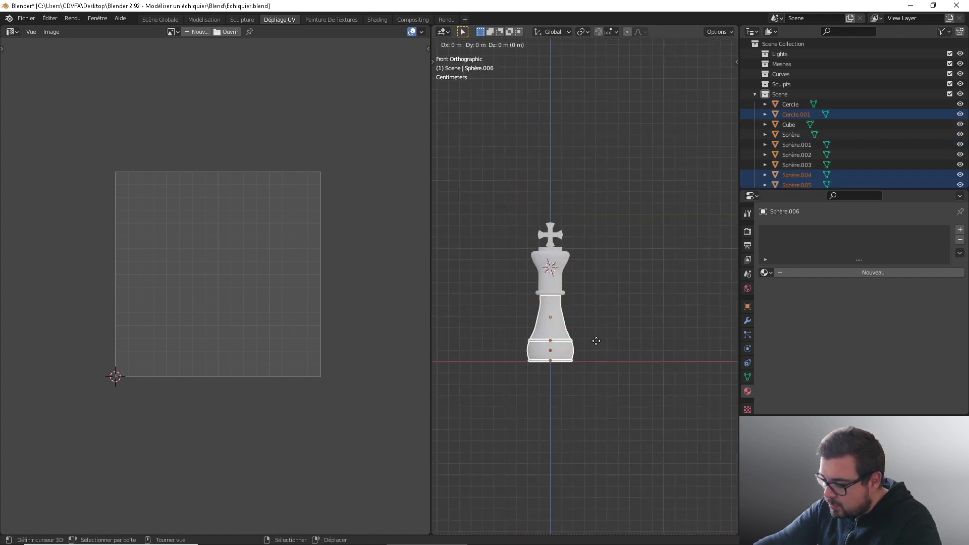
key("x")
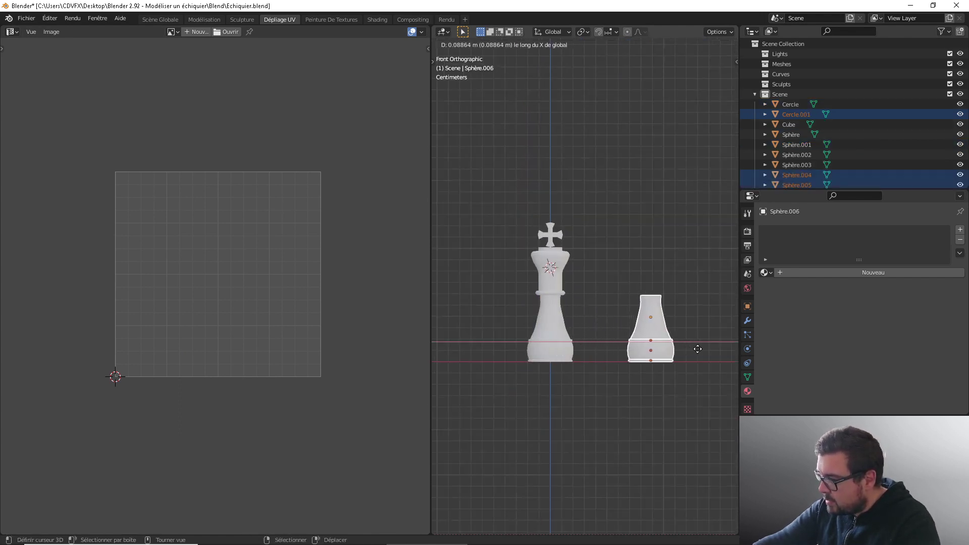
type("0")
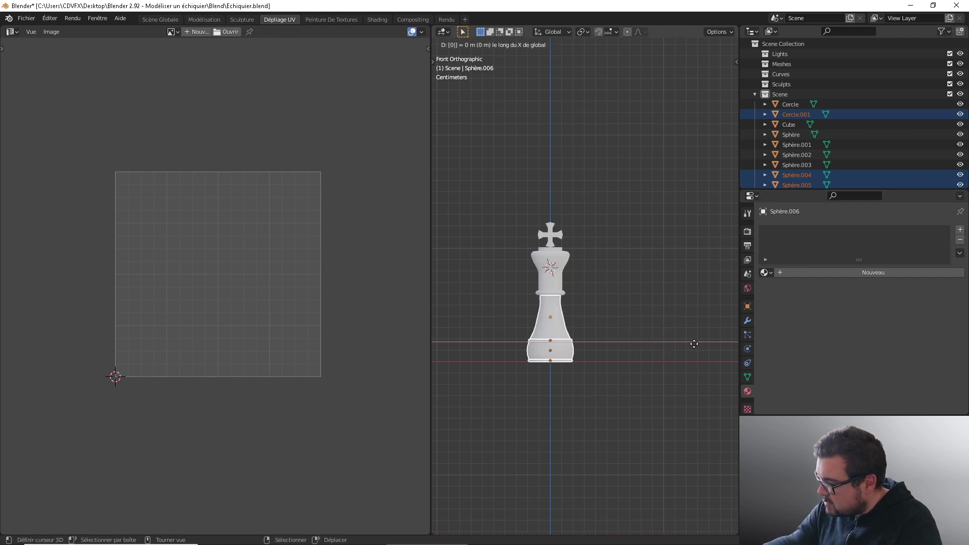
type("5")
key("BackSpace")
key("BackSpace")
key("BackSpace")
key("BackSpace")
key("BackSpace")
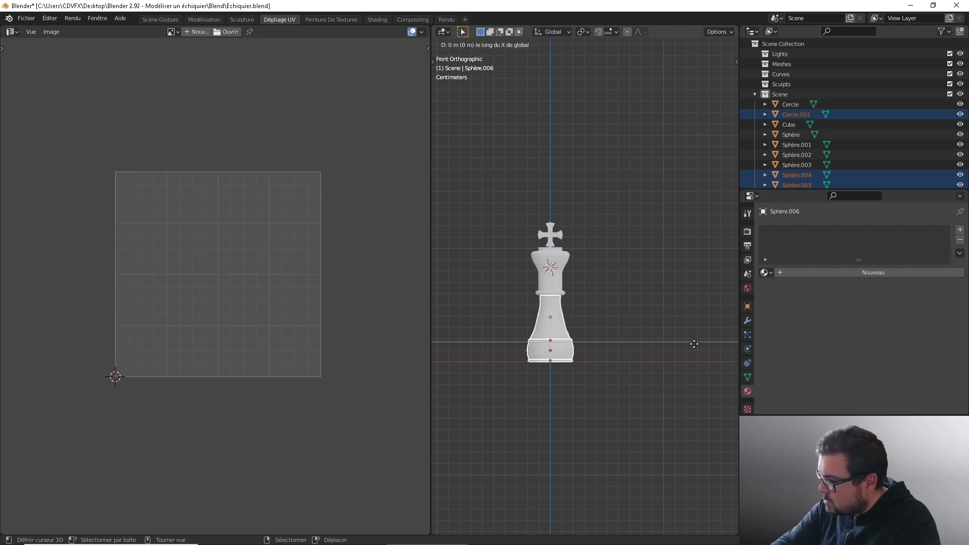
type("0.06")
key("Return")
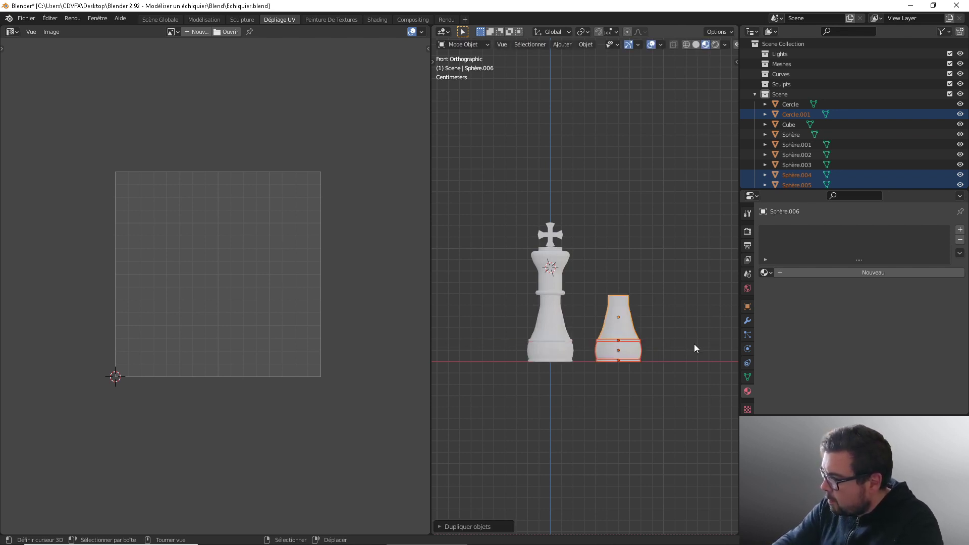
Step: Select all six parts of the original king, with the base ring active, and join them into one object
scroll(566, 353, "up", 8)
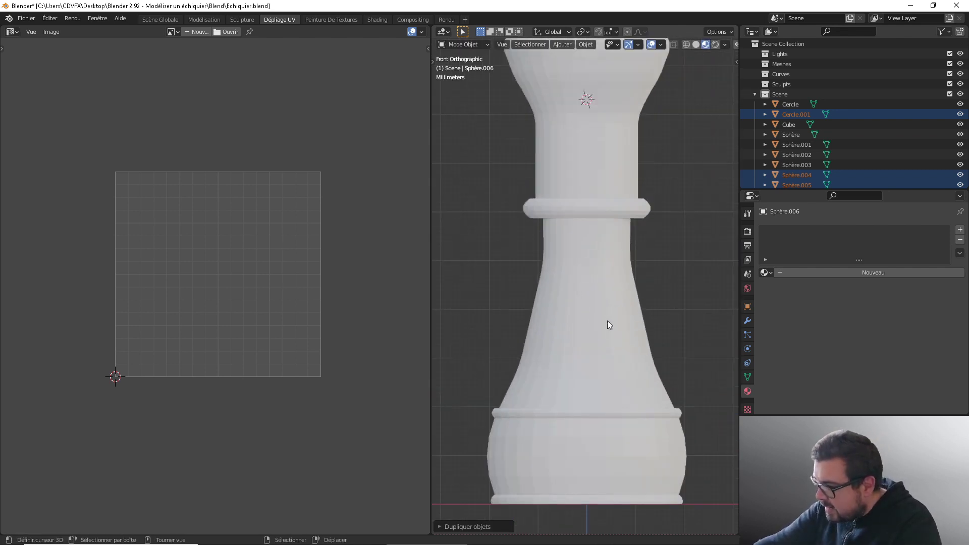
scroll(598, 346, "down", 4)
left_click(595, 135)
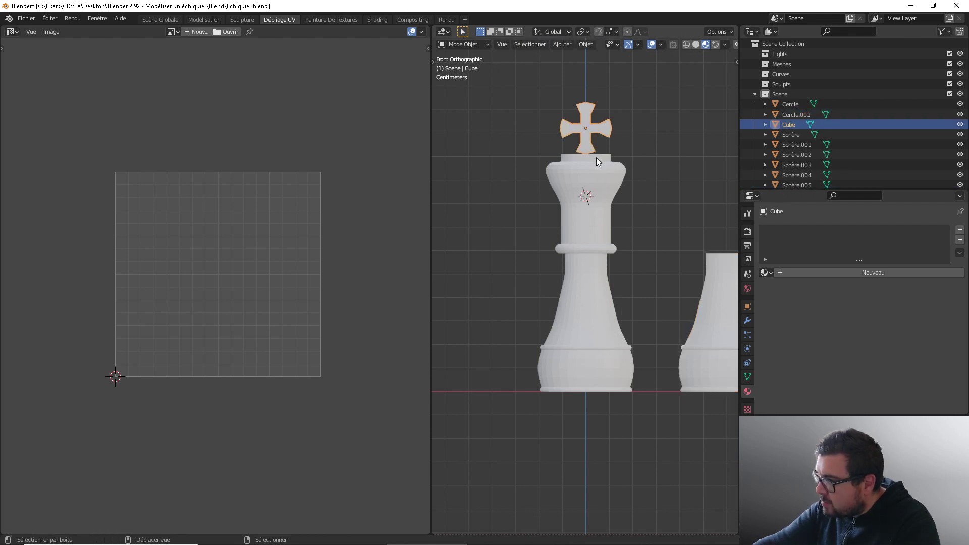
left_click(596, 158, "shift")
left_click(589, 280, "shift")
left_click(604, 349, "shift")
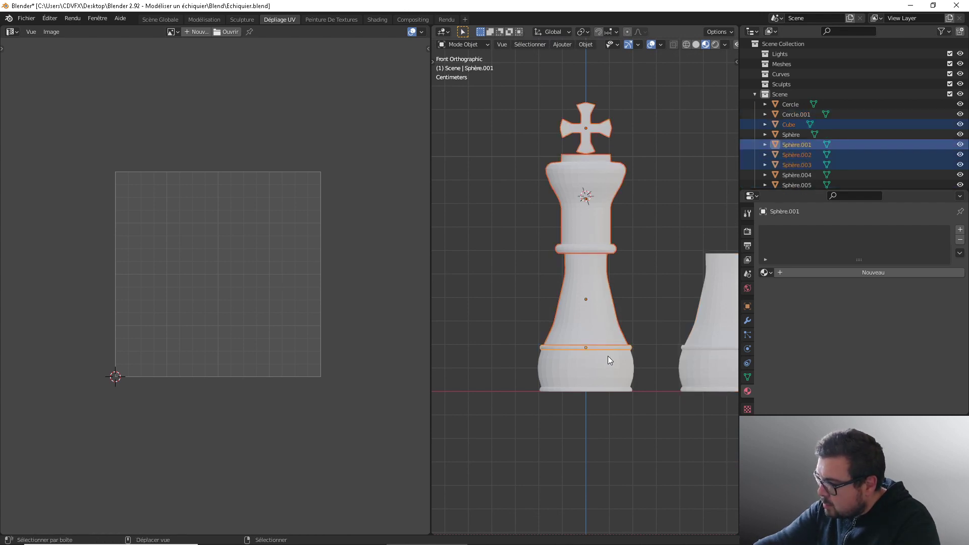
left_click(608, 357, "shift")
left_click(626, 389, "shift")
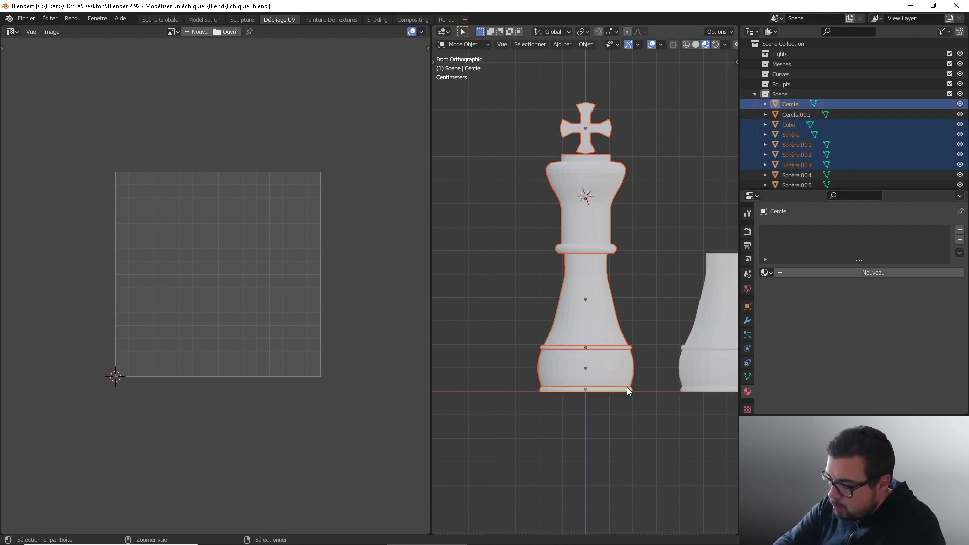
key("ctrl+j")
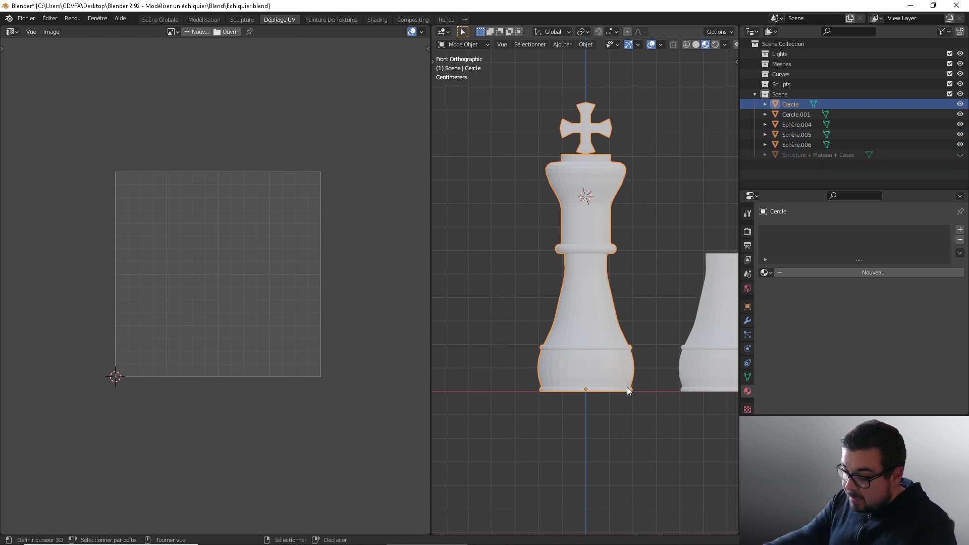
Step: Apply the joined king's rotation and scale and set its origin to the geometry
key("q")
left_click(610, 371)
key("q")
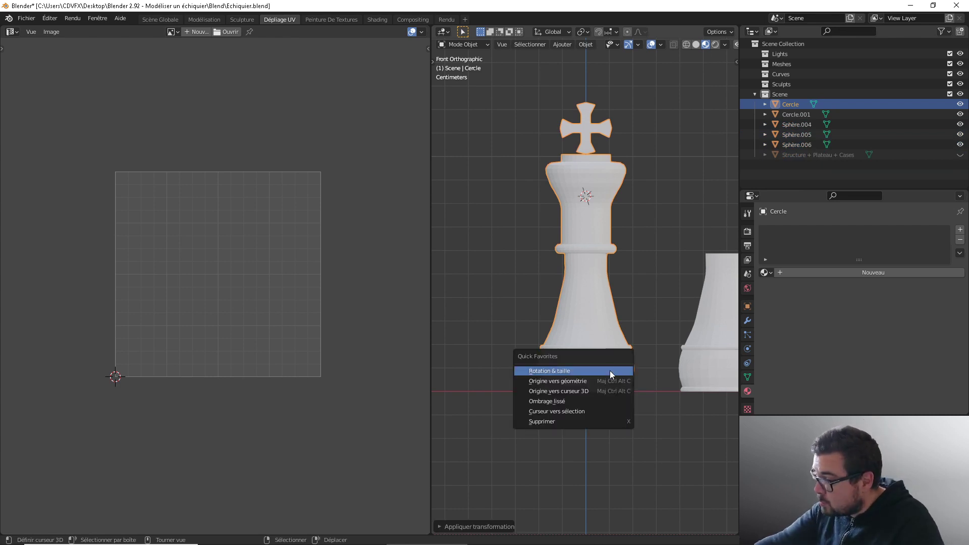
left_click(585, 383)
middle_click_drag(606, 402, 577, 427)
key("KP_1")
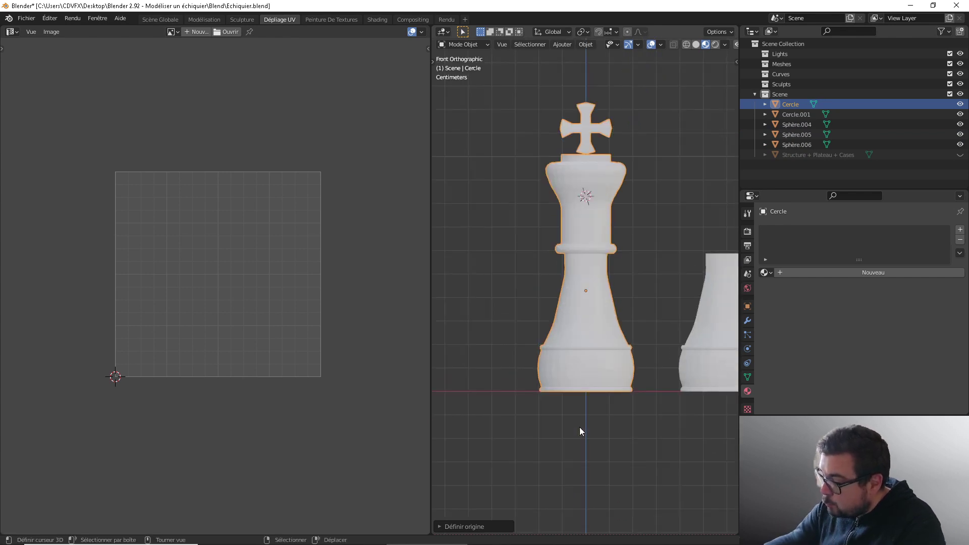
Step: Select the joined king's whole mesh in Edit Mode and pack all of its UV islands
key("Tab")
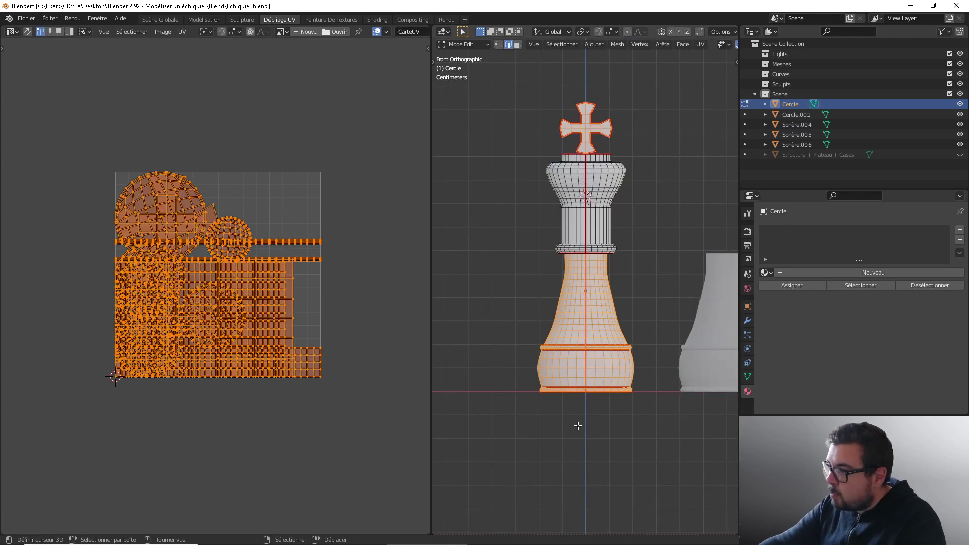
key("a")
left_click(581, 343)
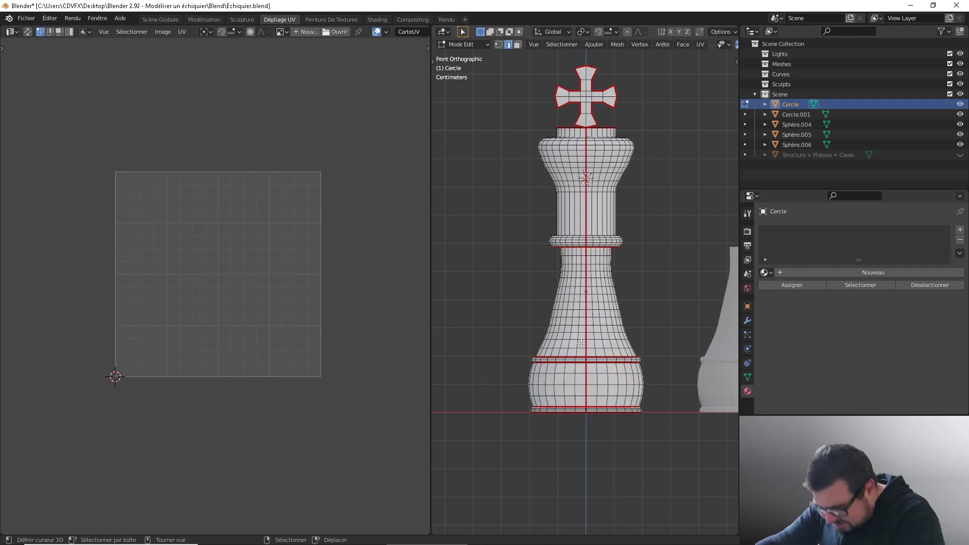
key("a")
left_click(576, 274)
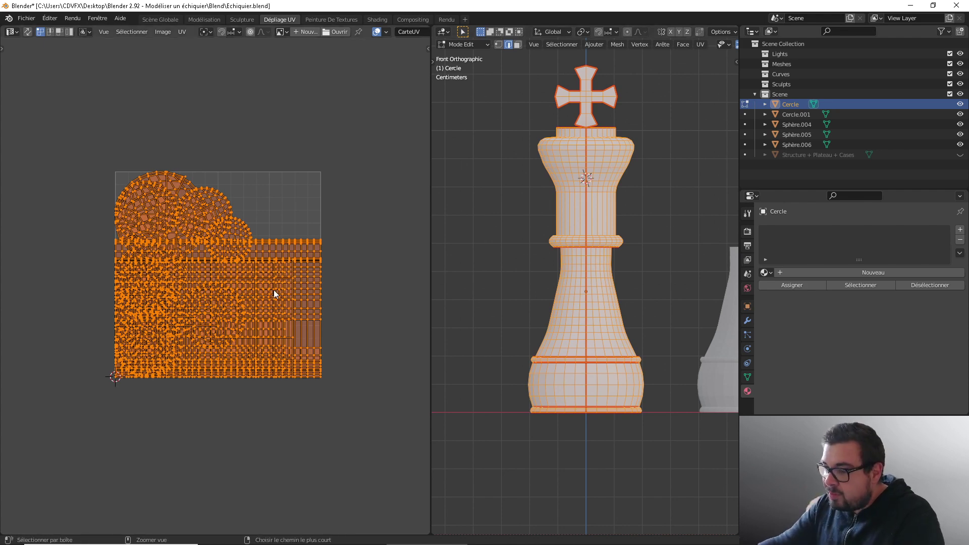
key("ctrl+p")
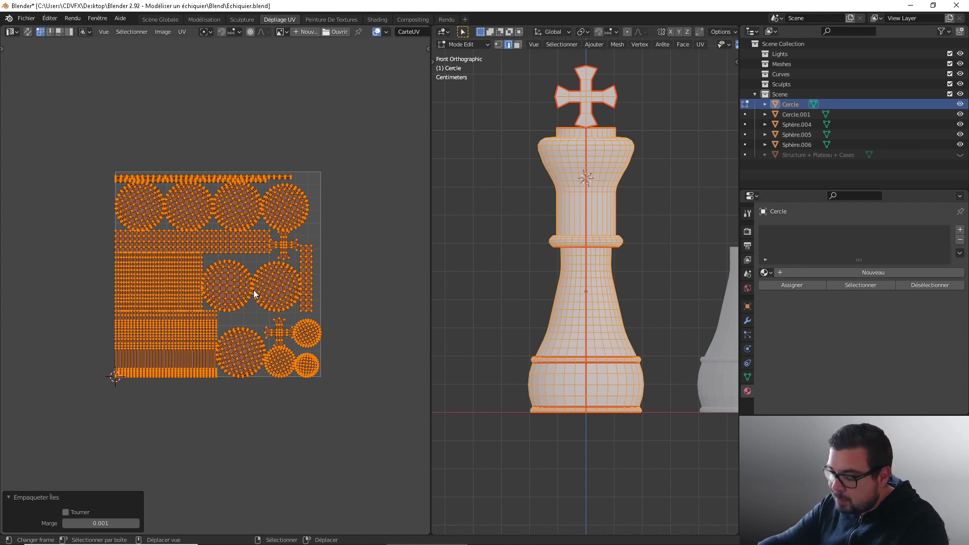
Step: Inspect the joined king from an angle and shade the whole object smooth
key("Tab")
middle_click_drag(544, 287, 559, 356)
scroll(559, 356, "up", 3)
key("Tab")
middle_click_drag(539, 285, 490, 181)
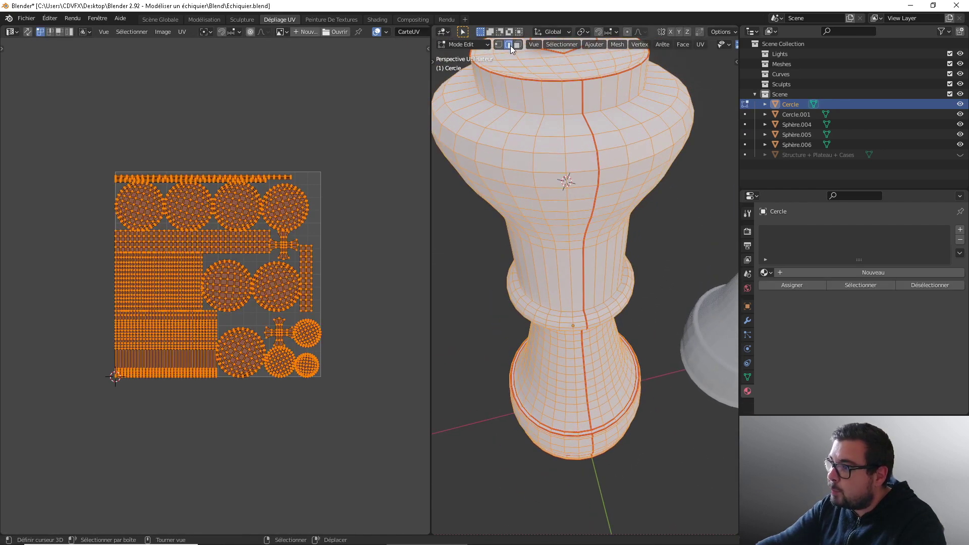
mouse_move(588, 196)
middle_mouse_down()
mouse_move(592, 223)
mouse_move(581, 161)
mouse_move(587, 183)
middle_mouse_up()
key("Tab")
key("w")
left_click(578, 219)
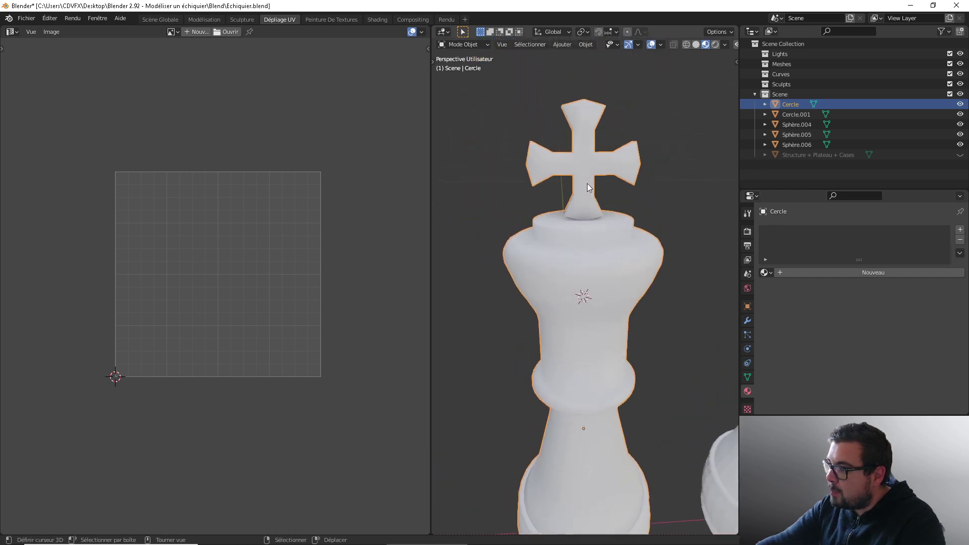
Step: Enable Auto Smooth at 89° for the king's normals and switch the 3D view to solid shading
left_click(747, 377)
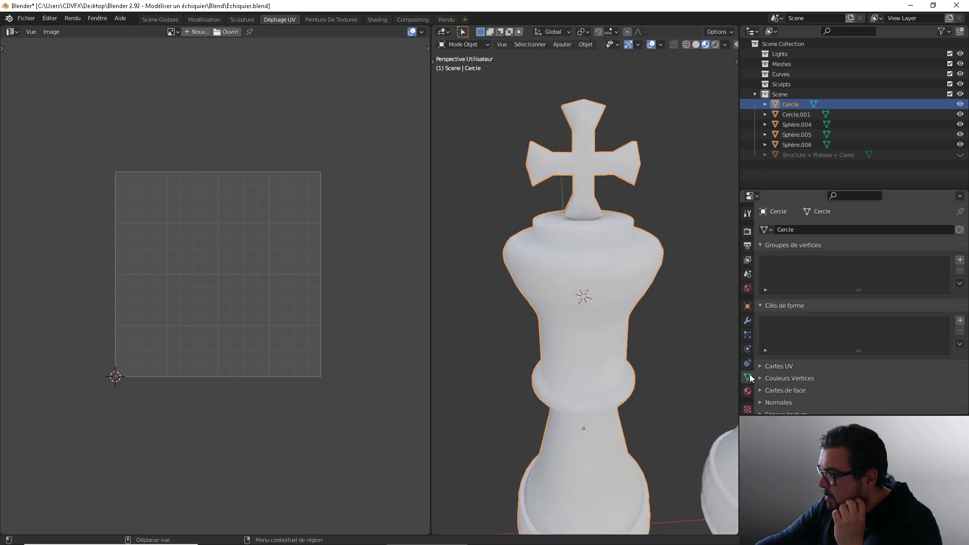
scroll(788, 380, "down", 3)
left_click(819, 342)
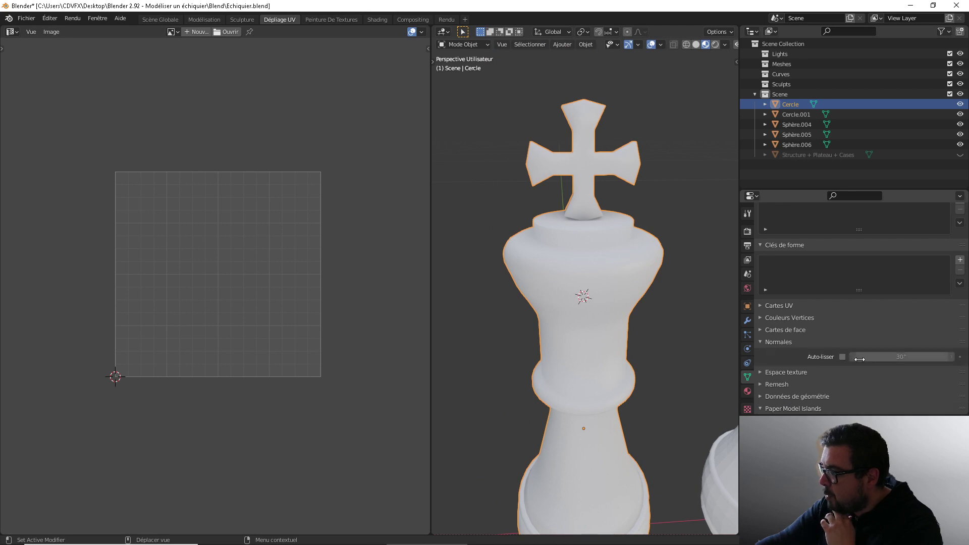
left_click(843, 357)
double_click(872, 357)
type("89")
key("Return")
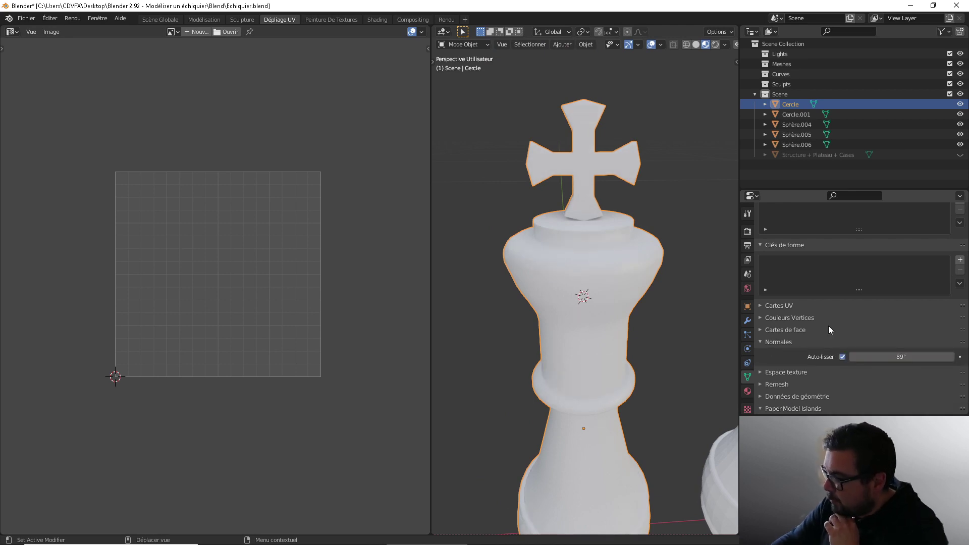
left_click(696, 44)
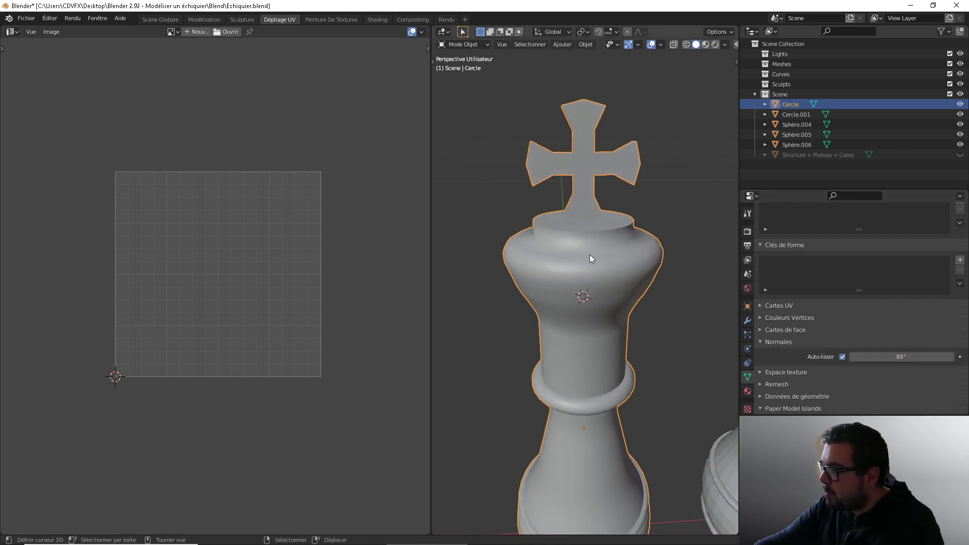
middle_click_drag(590, 254, 621, 263)
Step: Clear the mesh selection and select the edge loops at the top rim of the king's head and at the foot of its cap
key("Tab")
scroll(621, 262, "up", 6)
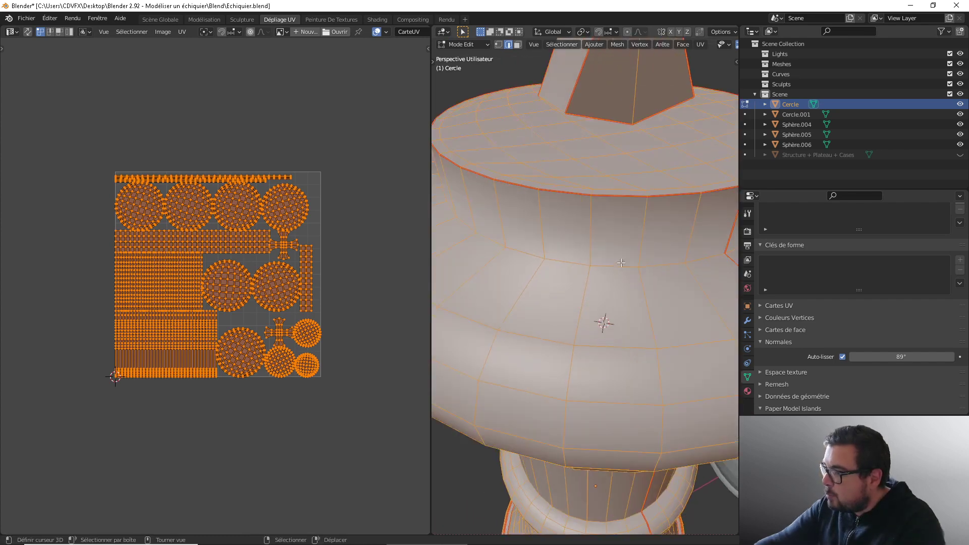
key("alt+a")
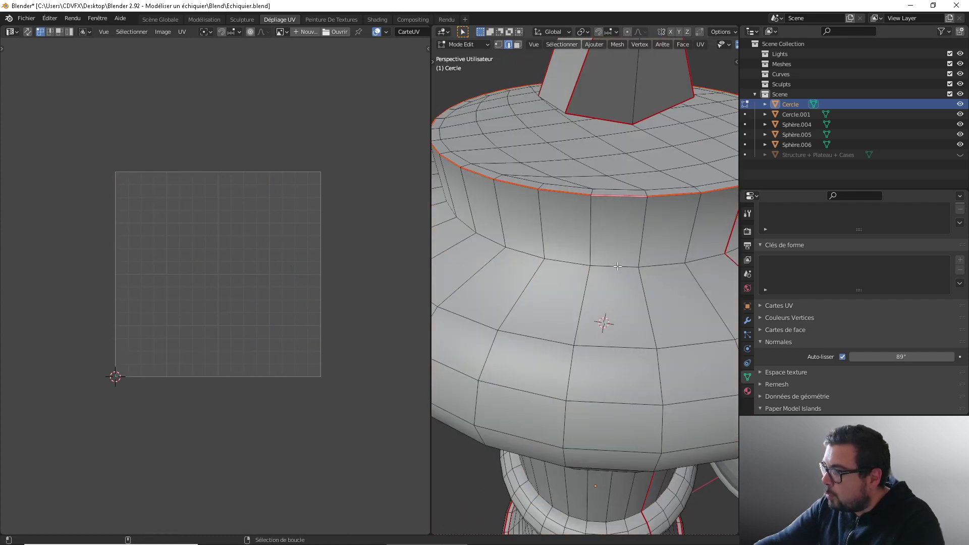
right_click(617, 266, "alt+shift")
scroll(625, 221, "down", 1)
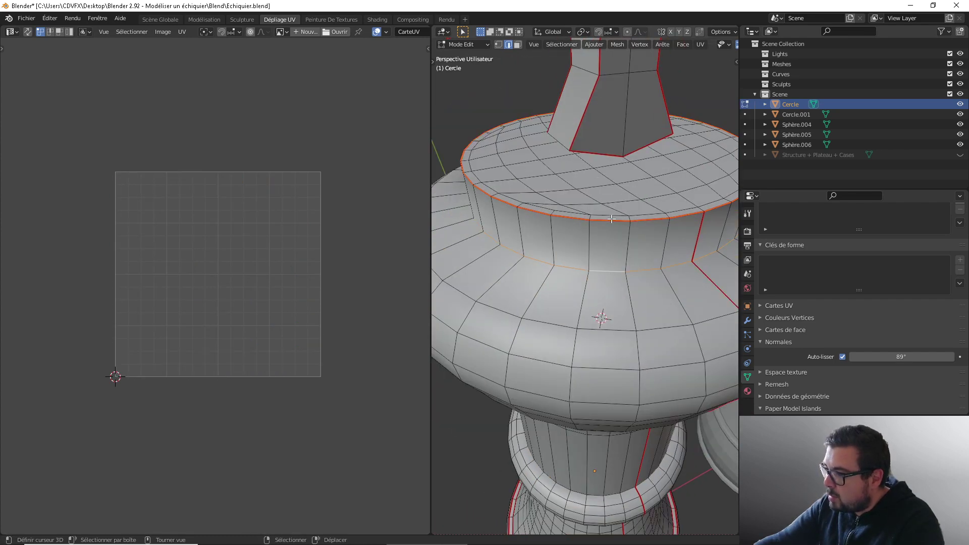
Step: Add the outline edges of the cross's first broad face to the edge selection on the king
middle_click_drag(614, 276, 584, 288, "shift")
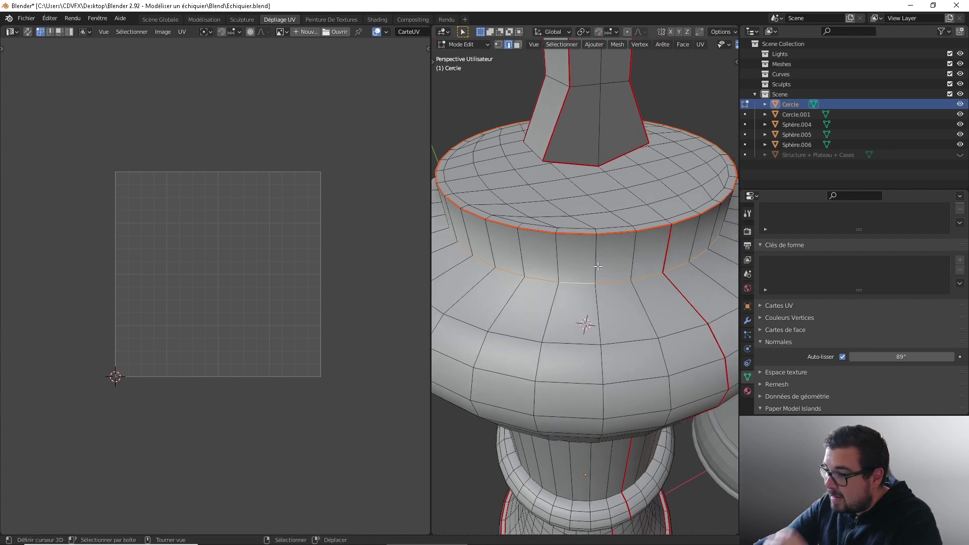
scroll(615, 224, "down", 1)
middle_click_drag(603, 177, 598, 202, "shift")
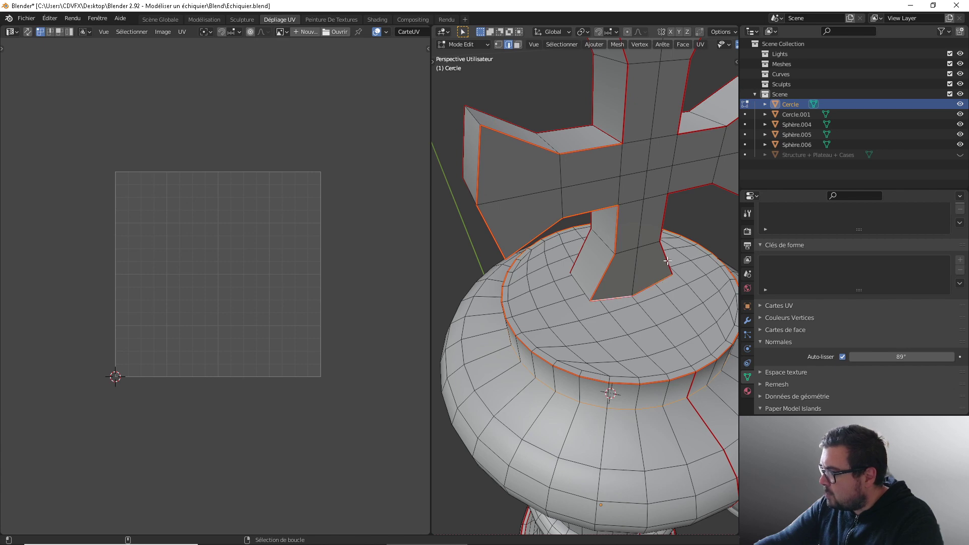
middle_click_drag(672, 195, 595, 203)
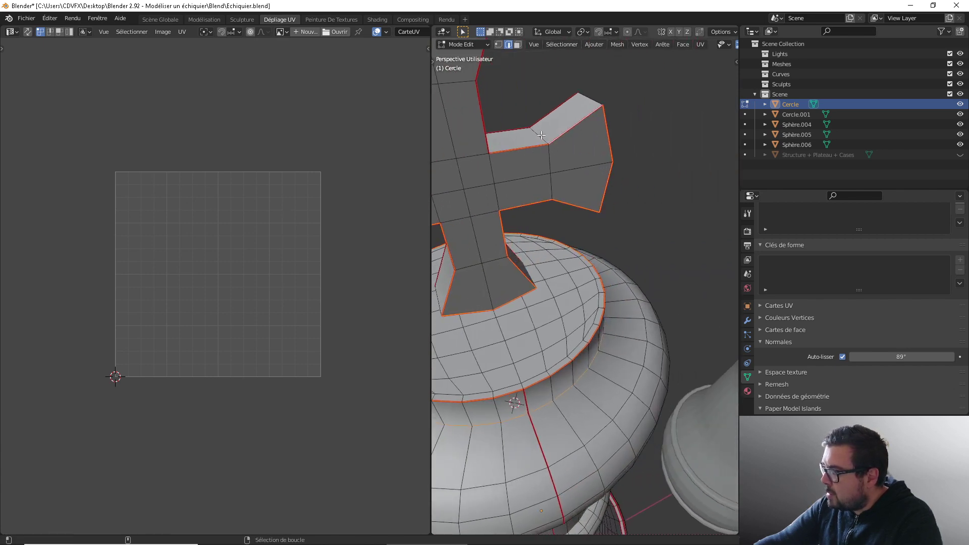
key("ctrl+z")
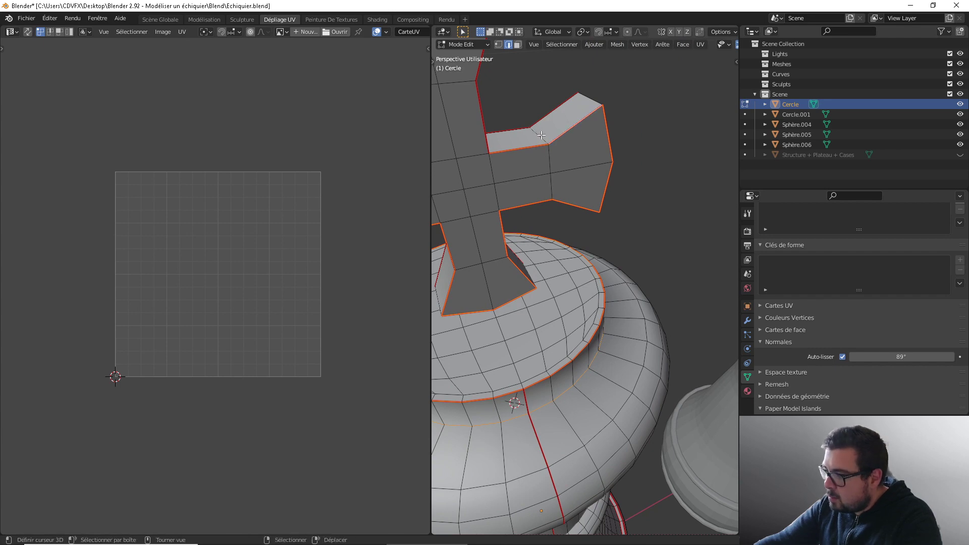
right_click(541, 135, "shift")
middle_click_drag(615, 130, 601, 101)
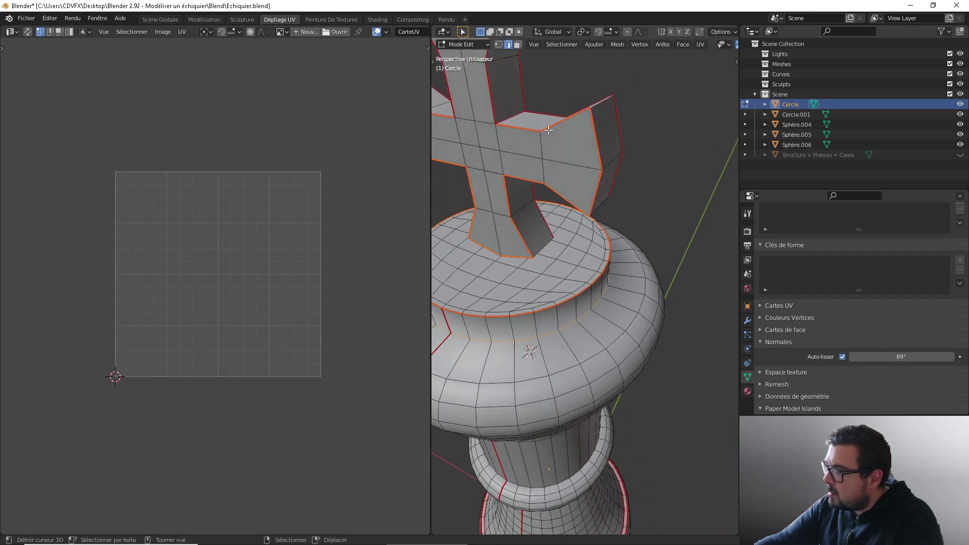
right_click(610, 163, "shift")
middle_click_drag(610, 162, 605, 138)
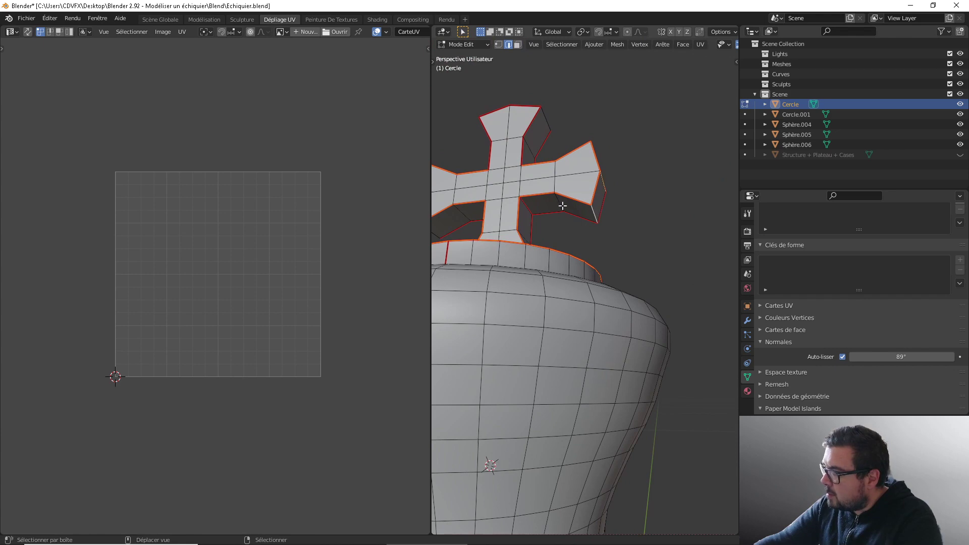
right_click(545, 205, "shift")
middle_click_drag(526, 204, 433, 237, "shift")
Step: Extend the edge selection along the outline of the cross's opposite broad face
right_click(554, 230, "alt+shift")
right_click(572, 249, "shift")
middle_click_drag(696, 259, 572, 252)
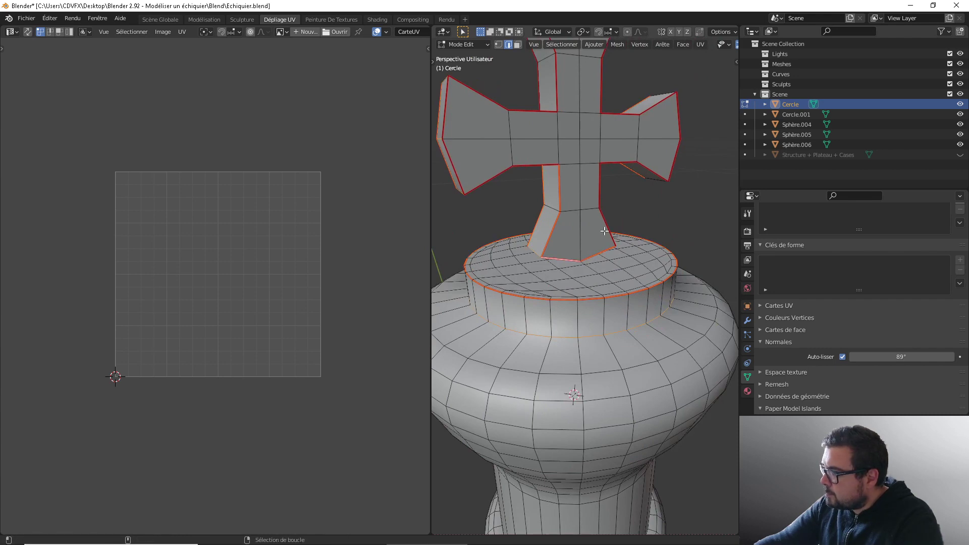
middle_click_drag(614, 156, 590, 183, "shift")
right_click(600, 183, "alt+shift")
right_click(652, 182, "alt+shift")
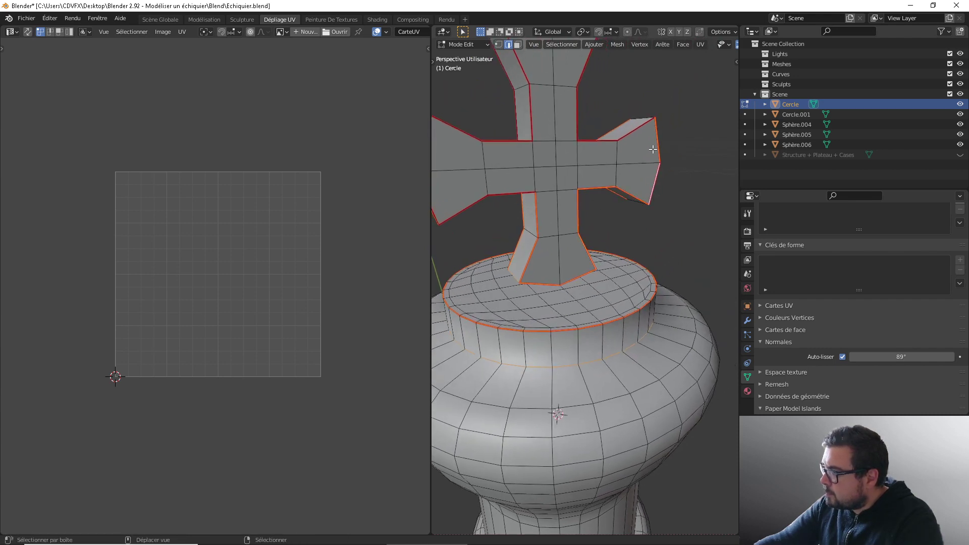
middle_click_drag(641, 137, 610, 162)
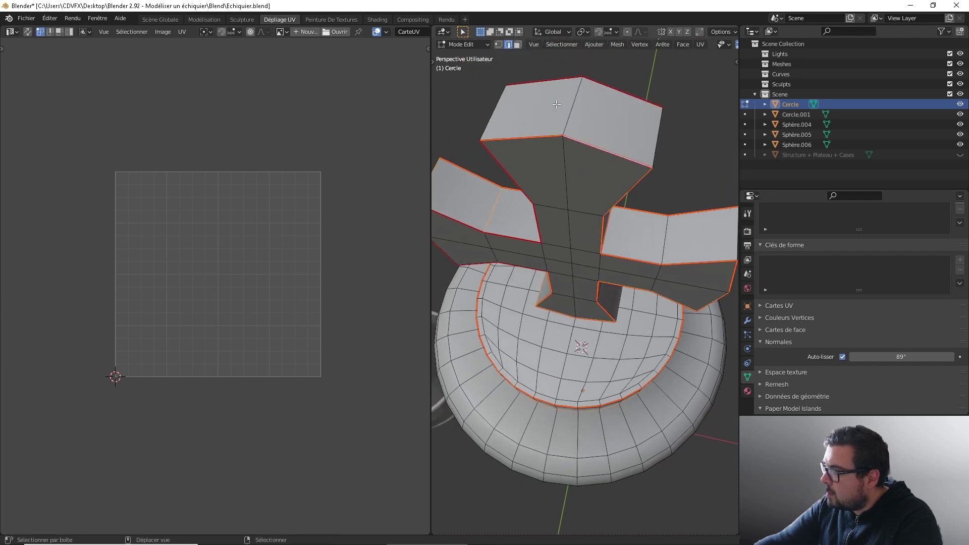
middle_click_drag(556, 104, 606, 141)
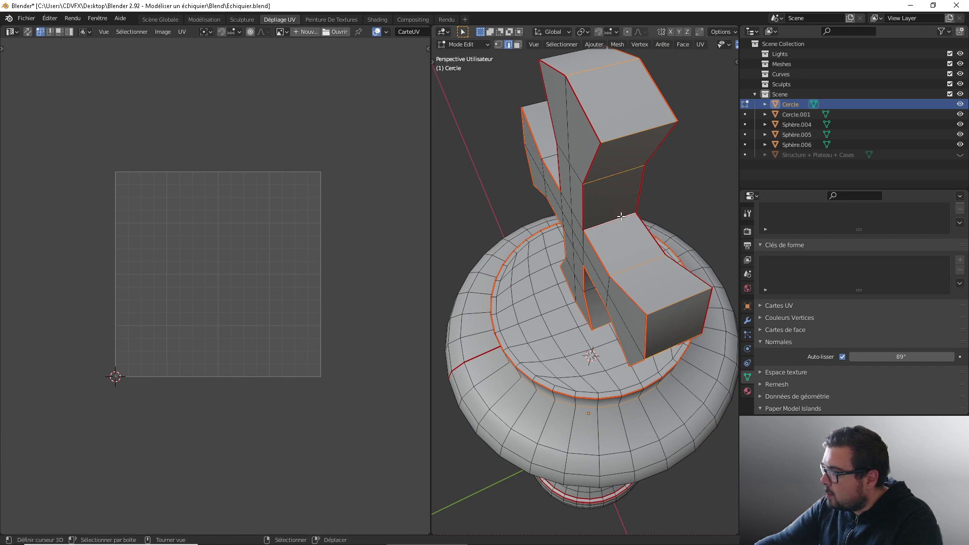
Step: Add the edges running across the thickness of the cross's upper arm and side arms to the selection
middle_click_drag(599, 200, 613, 135)
right_click(594, 161, "alt+shift")
right_click(639, 183, "alt+shift")
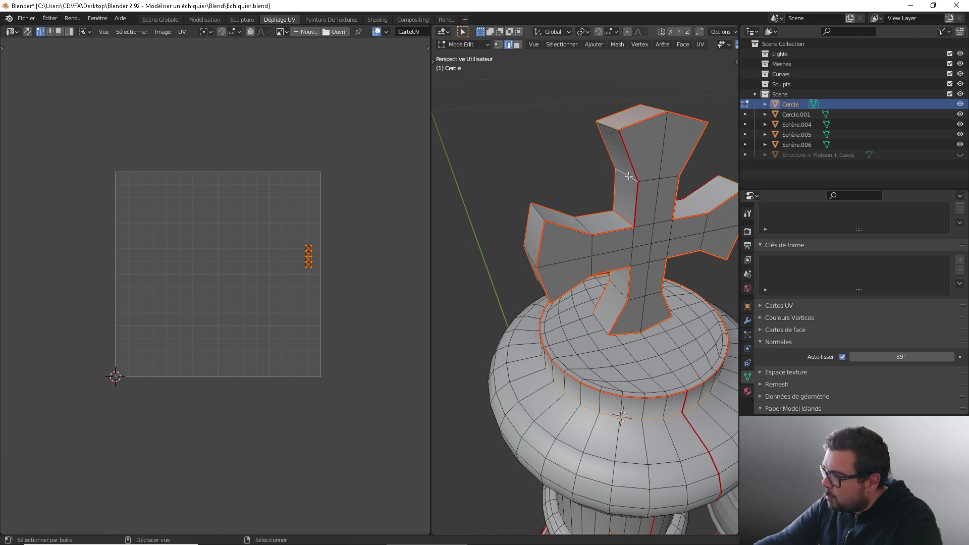
middle_click_drag(645, 196, 691, 149)
right_click(636, 195, "alt+shift")
middle_click_drag(631, 266, 621, 262)
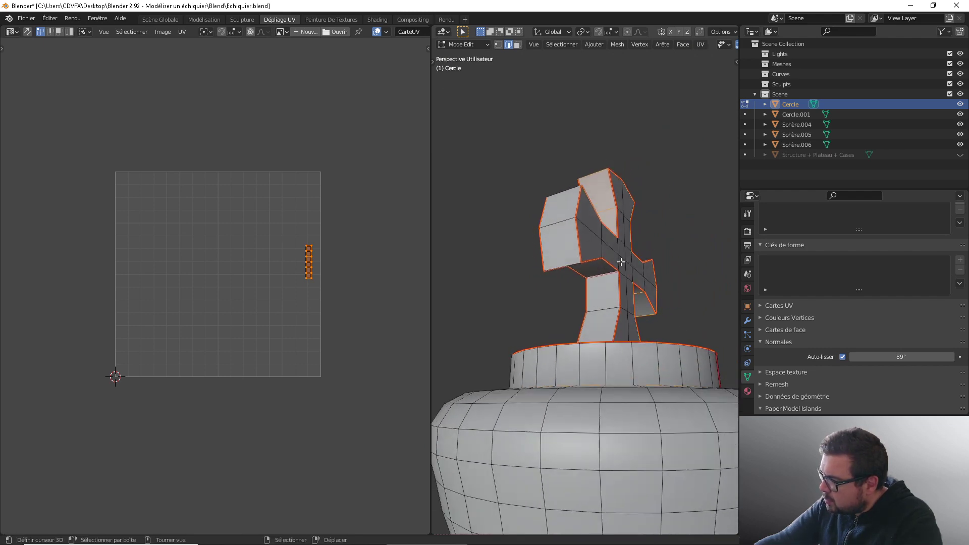
middle_click_drag(569, 191, 566, 226)
right_click(562, 208, "shift")
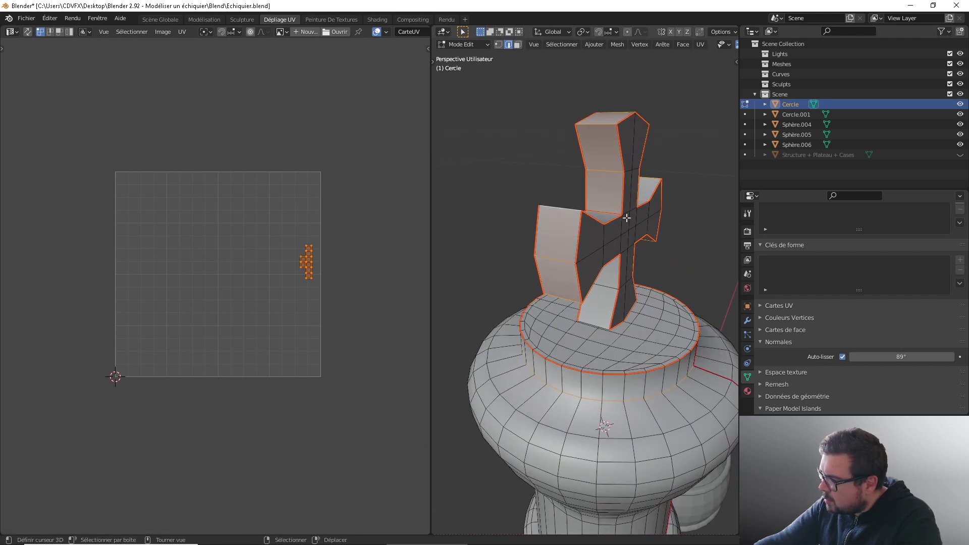
middle_click_drag(626, 217, 512, 194)
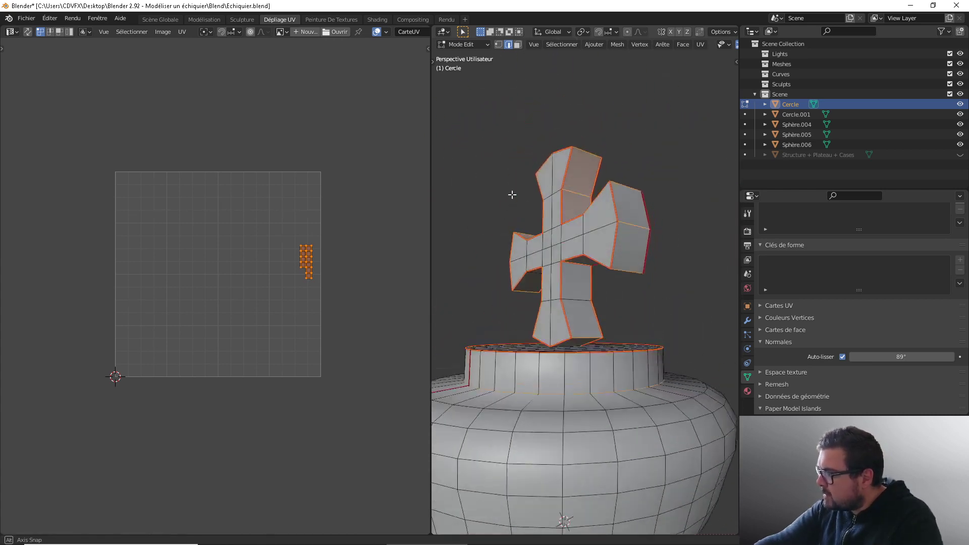
Step: Add the remaining thickness edges at the cross's side arm and foot to the selection
middle_click_drag(561, 301, 618, 306)
right_click(528, 297, "shift")
middle_click_drag(528, 297, 590, 298)
right_click(610, 333, "shift")
middle_click_drag(610, 334, 685, 350)
Step: Isolate the king in local view and add the edges on the underside of the cross's foot to the selection
key("KP_Divide")
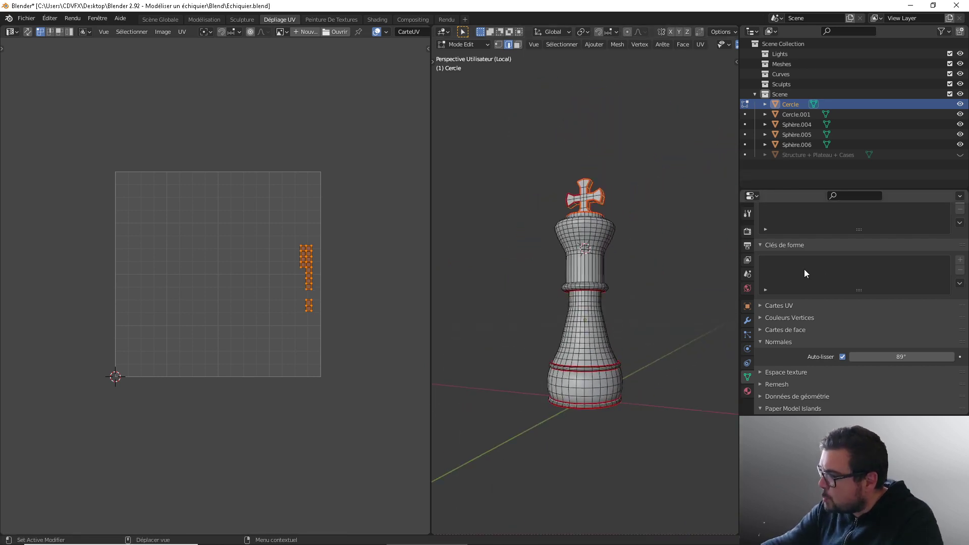
middle_click_drag(588, 233, 655, 263, "shift")
scroll(513, 385, "up", 5)
scroll(604, 323, "up", 5)
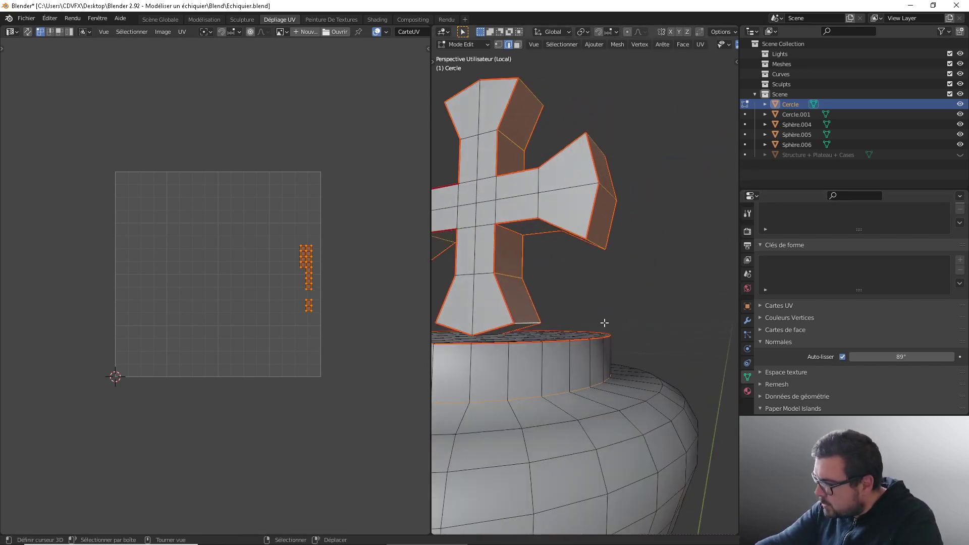
middle_click_drag(563, 363, 593, 348)
middle_click_drag(533, 331, 617, 349, "shift")
middle_click_drag(616, 348, 595, 370)
scroll(618, 353, "up", 2)
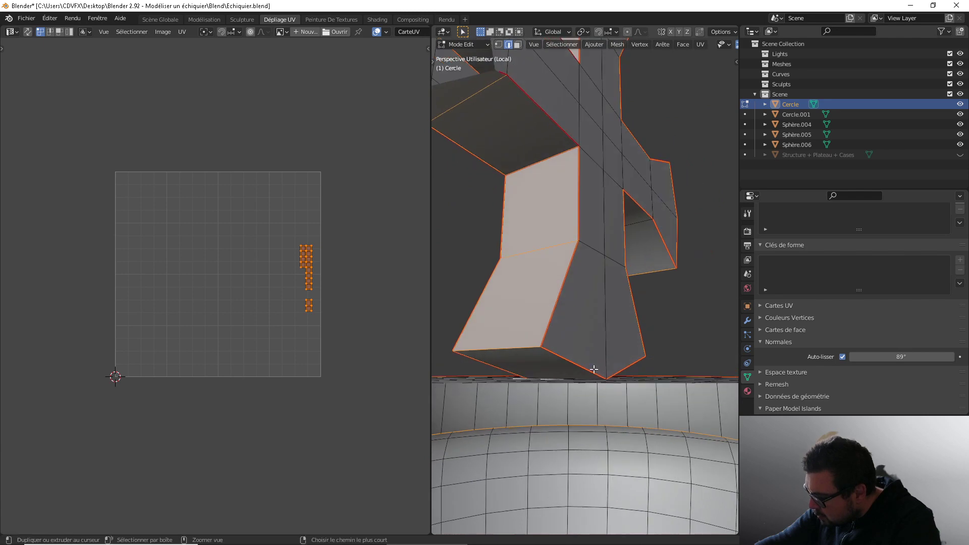
left_click(570, 377, "shift")
key("ctrl+z")
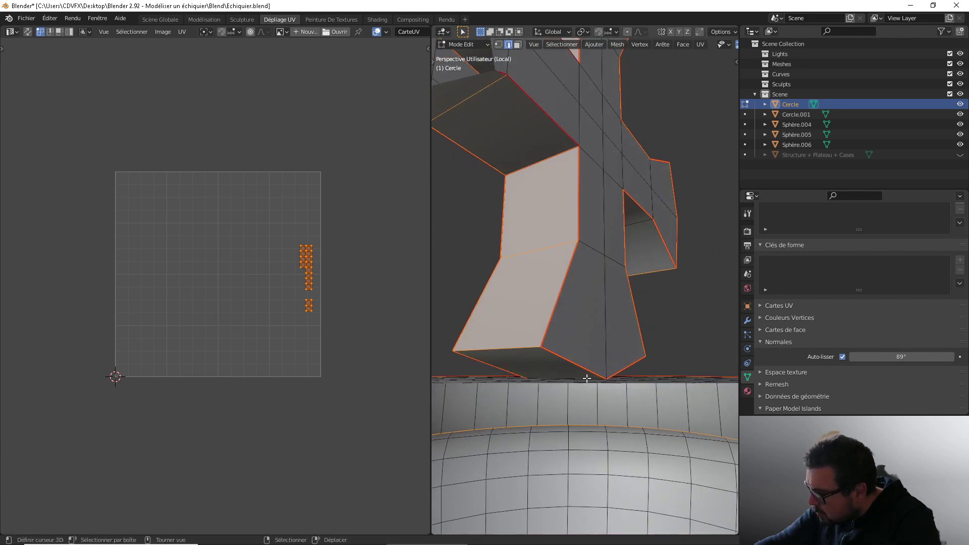
left_click(588, 380, "shift")
Step: Complete the cross's edge selection with the missing outline edges on its top and far side arm
middle_click_drag(623, 364, 490, 353)
middle_click_drag(567, 313, 543, 340, "ctrl")
right_click(502, 344, "alt+shift")
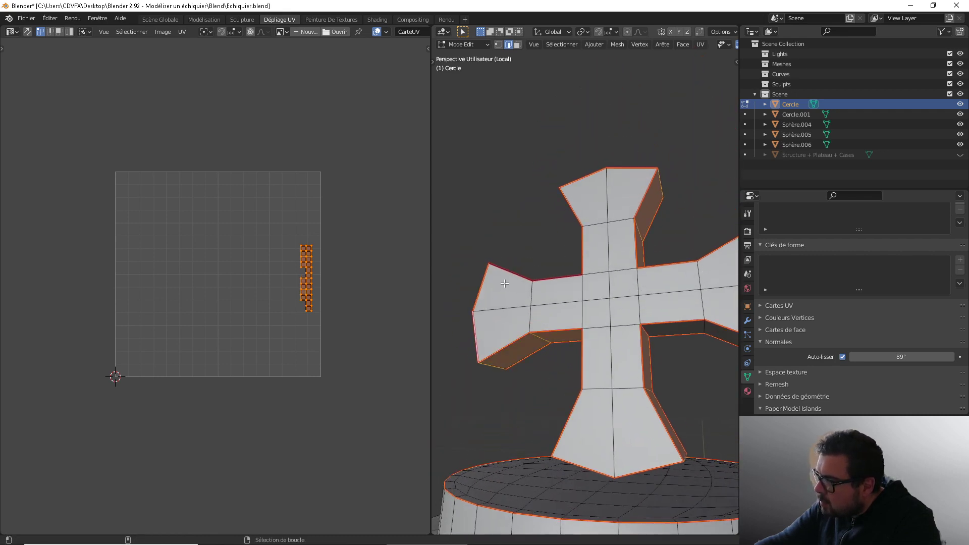
middle_click_drag(504, 284, 644, 321)
middle_click_drag(571, 283, 469, 324)
scroll(547, 317, "up", 3)
scroll(547, 317, "down", 8)
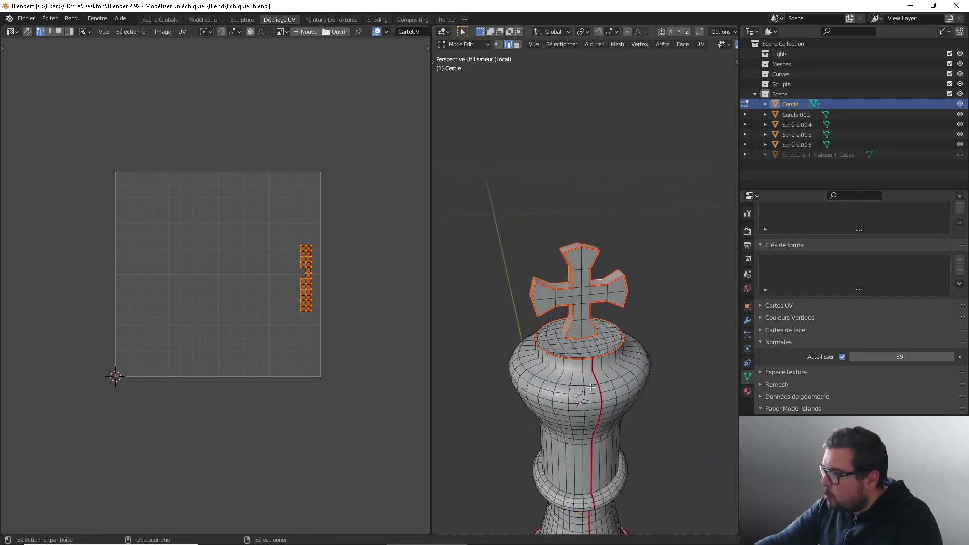
Step: Add the edge loops where the collar ring meets the king's body, above and below the ring
middle_click_drag(547, 317, 555, 288)
middle_click_drag(556, 313, 626, 267, "shift")
scroll(581, 197, "up", 3)
middle_click_drag(626, 268, 638, 219, "shift")
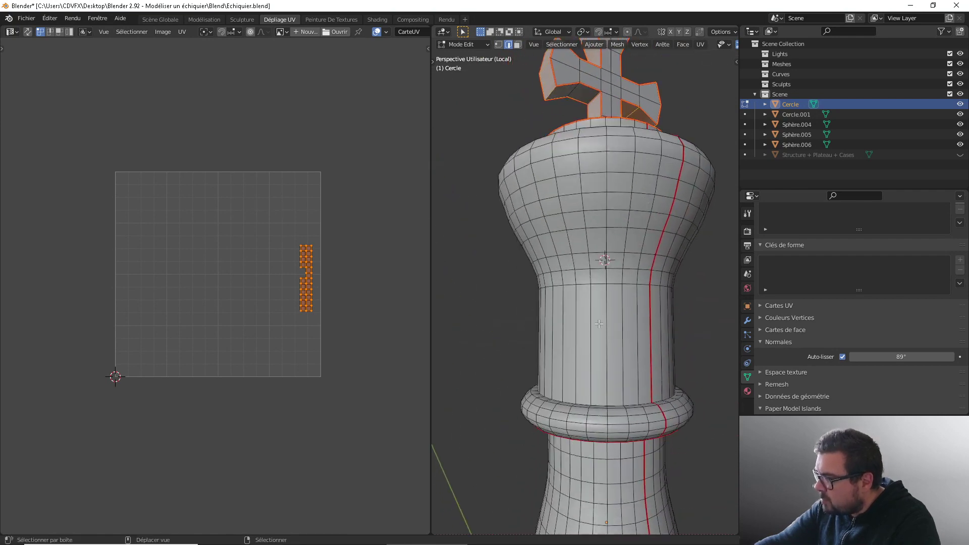
scroll(594, 423, "up", 2)
middle_click_drag(593, 423, 648, 199, "shift")
scroll(613, 335, "up", 3)
middle_click_drag(615, 350, 605, 319)
scroll(606, 322, "down", 5)
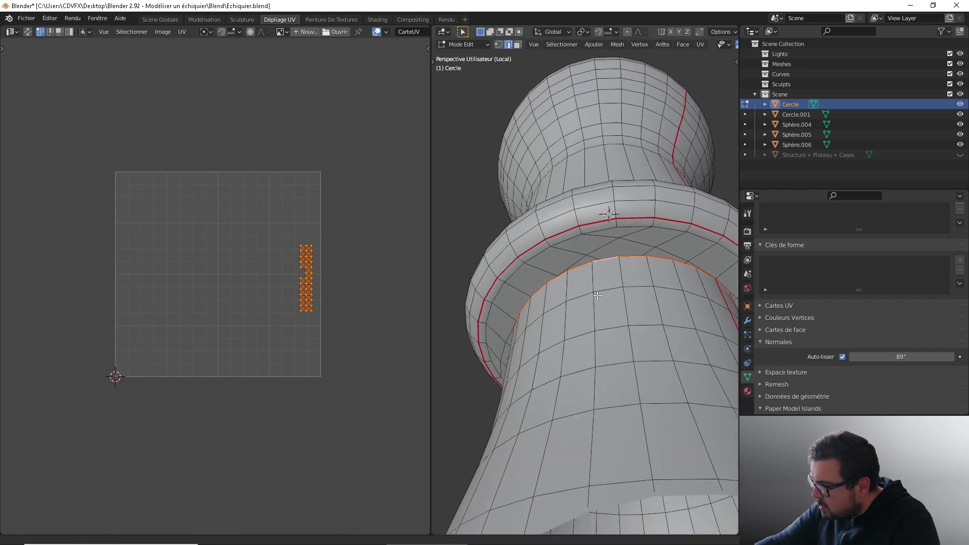
Step: Add the edge loops just above the upper base ring and just above the king's bottom ring
middle_click_drag(610, 345, 603, 279)
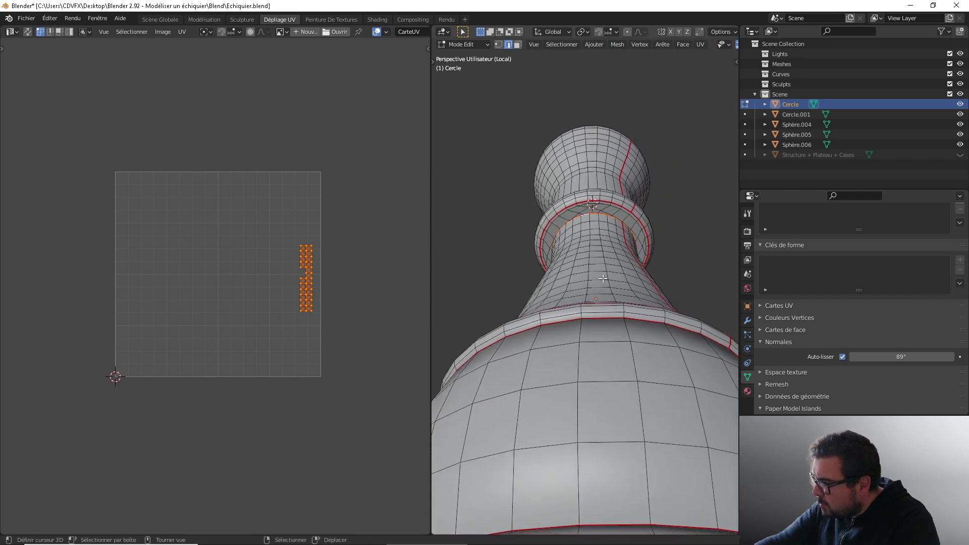
middle_click_drag(581, 238, 579, 318)
middle_click_drag(572, 383, 586, 300, "shift")
scroll(555, 364, "up", 4)
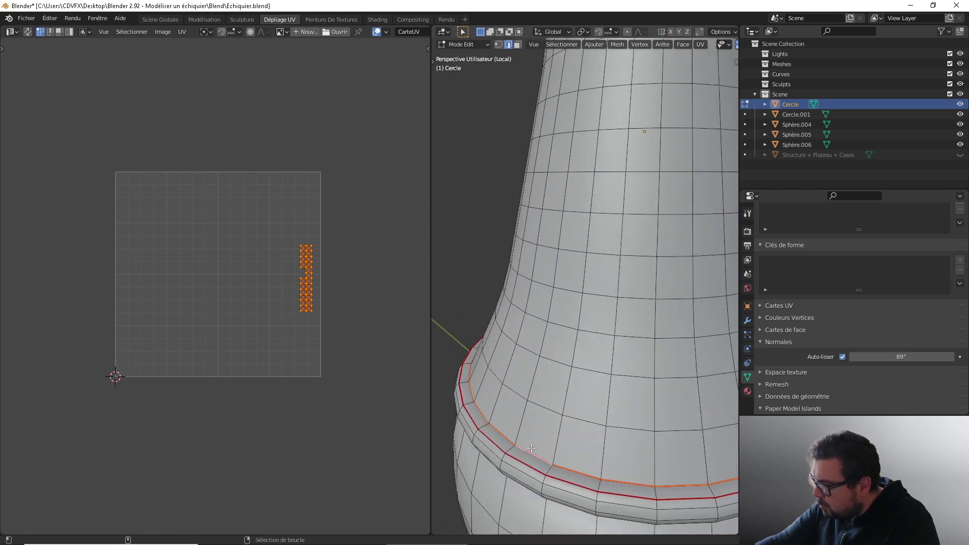
middle_click_drag(532, 448, 593, 297)
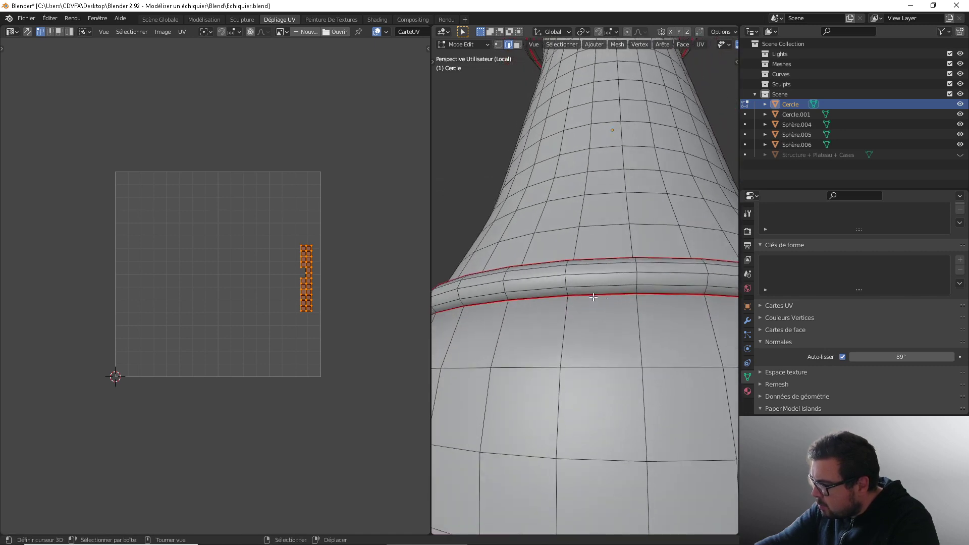
scroll(587, 299, "down", 5)
scroll(579, 287, "up", 4)
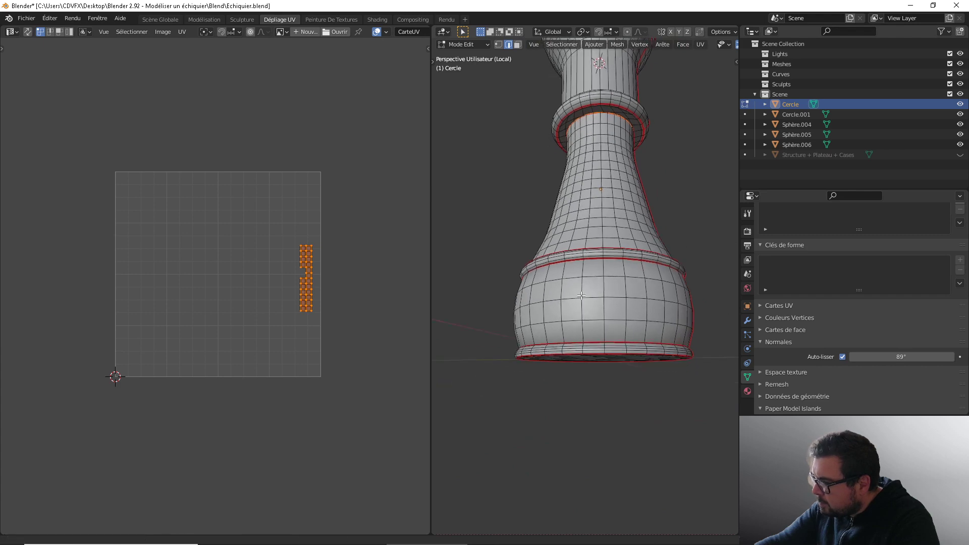
scroll(579, 288, "up", 2)
left_click(610, 395, "alt")
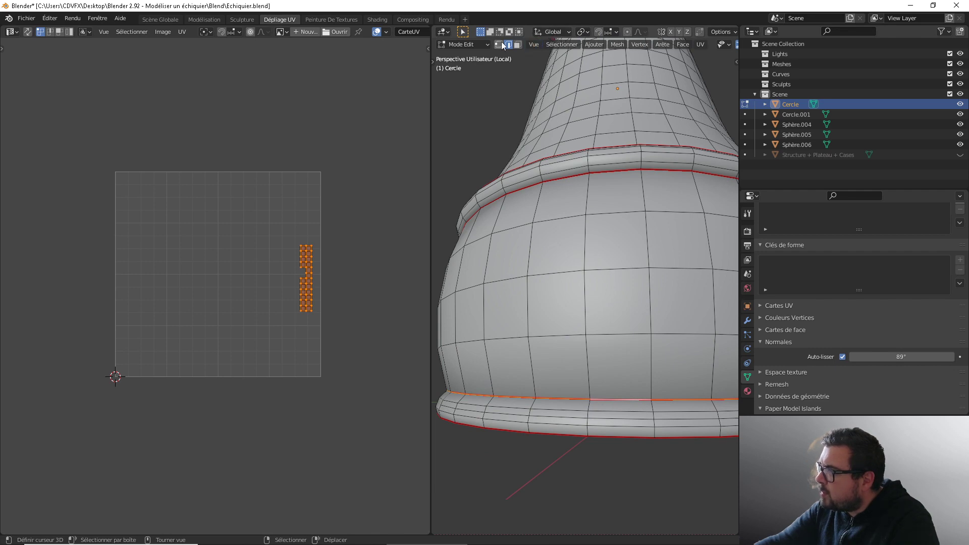
Step: Add the edge loop beneath the upper base ring in wireframe display, and restore solid shading without X-ray
scroll(689, 45, "down", 5)
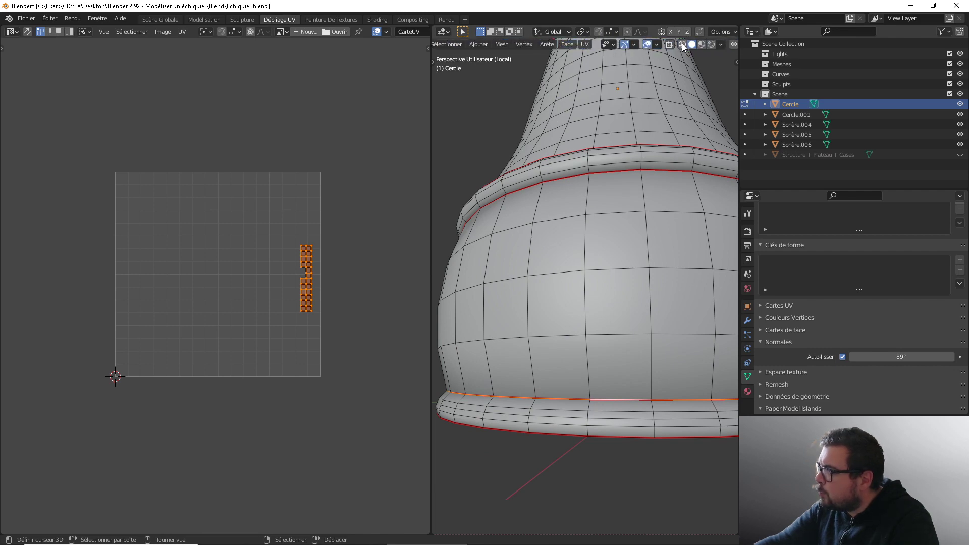
left_click(683, 46)
middle_click_drag(643, 148, 576, 255)
scroll(518, 274, "up", 1)
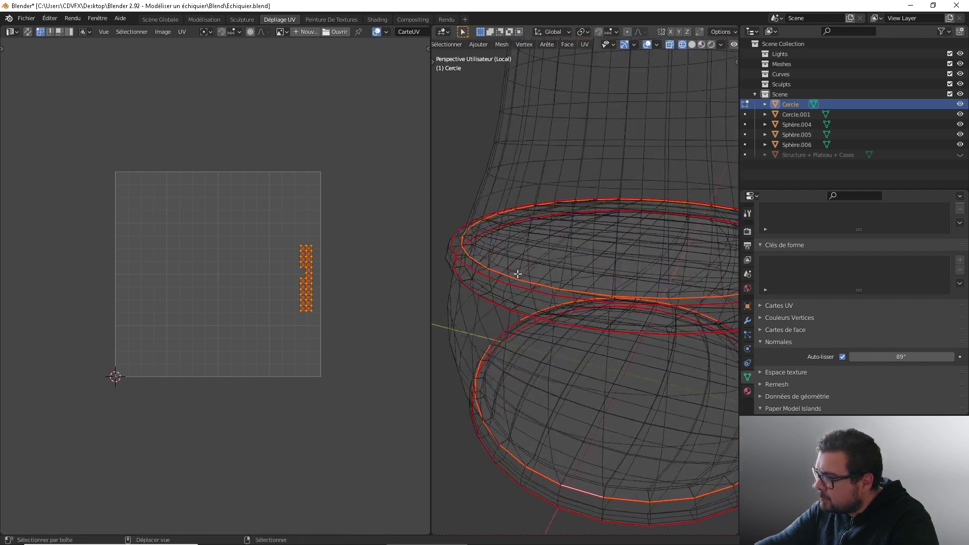
middle_click_drag(517, 274, 575, 247, "shift")
scroll(555, 278, "up", 1)
key("ctrl+z")
right_click(589, 221, "alt+shift")
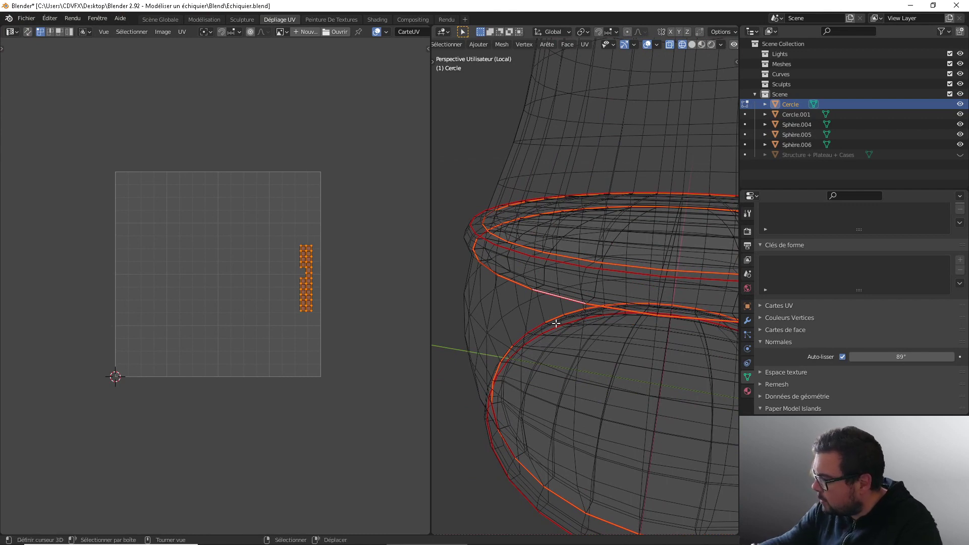
left_click(682, 45)
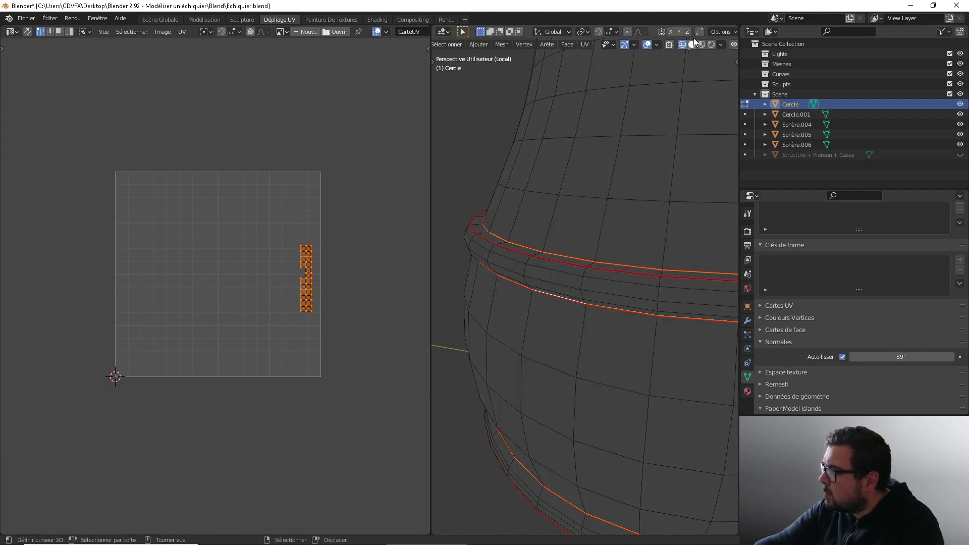
left_click(692, 45)
Step: Examine the hard-edge selection on the king from the bottom ring up to the cross
scroll(571, 374, "down", 2)
middle_click_drag(570, 374, 596, 239, "shift")
scroll(600, 286, "up", 2)
middle_click_drag(600, 285, 554, 303)
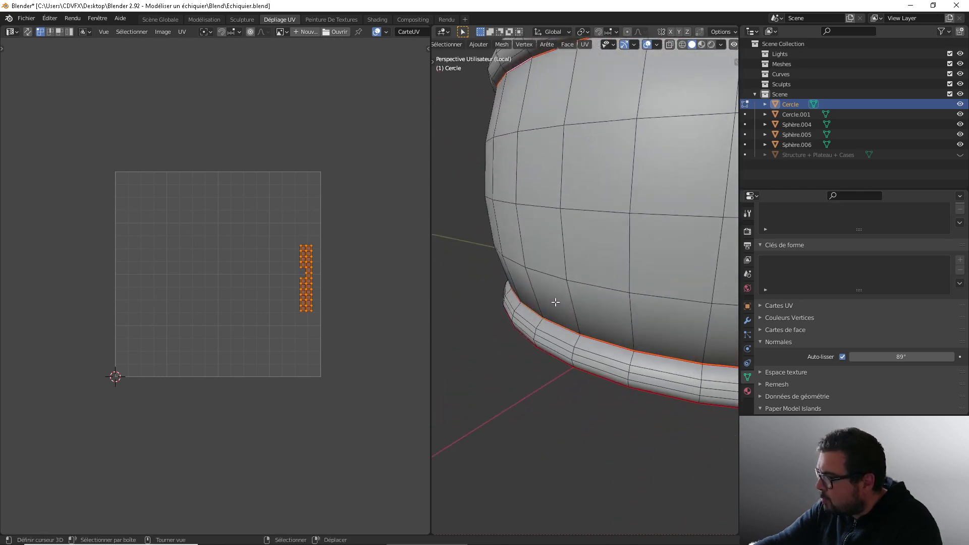
scroll(561, 295, "down", 4)
middle_click_drag(600, 244, 482, 352, "shift")
scroll(504, 318, "down", 3)
middle_click_drag(512, 227, 553, 370, "shift")
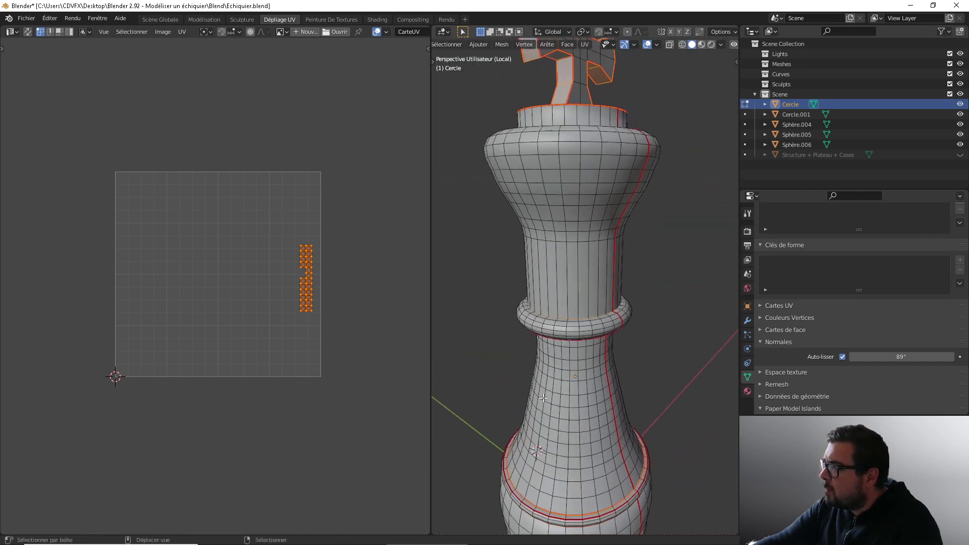
scroll(553, 370, "up", 2)
scroll(560, 316, "down", 4)
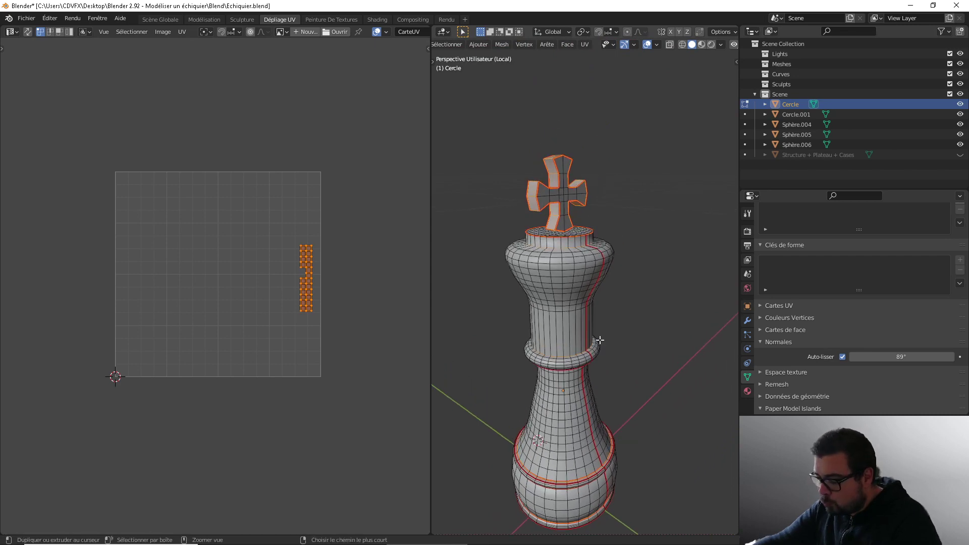
Step: Try to bevel the selected hard edges with two segments, inspect the cross closely, and undo the bevel
key("ctrl+b")
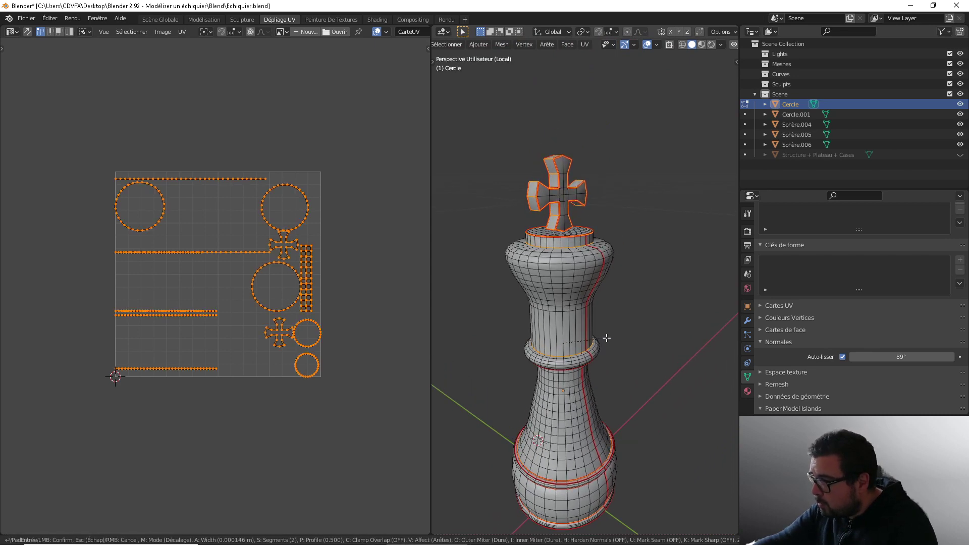
left_click(607, 338)
scroll(580, 288, "up", 6)
middle_click_drag(552, 238, 558, 302, "shift")
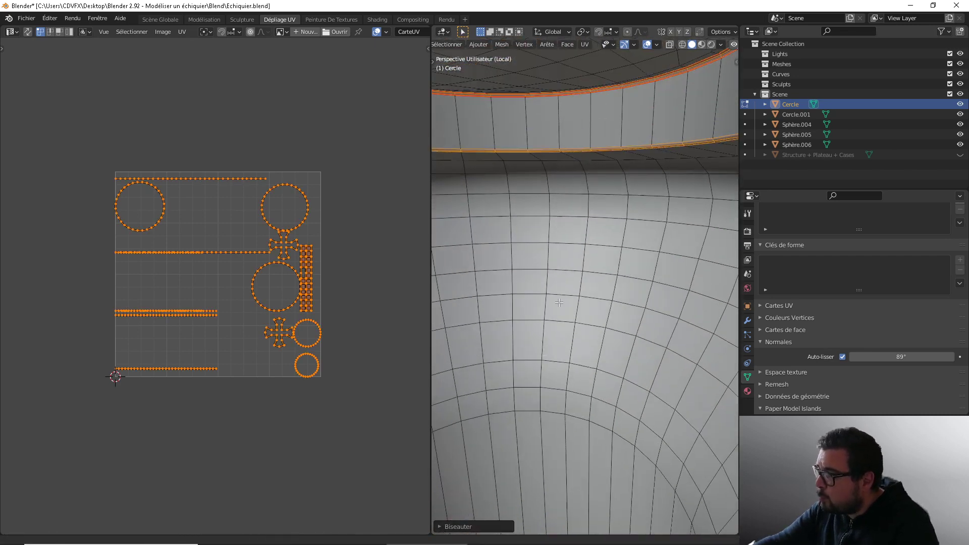
scroll(564, 305, "down", 2)
middle_click_drag(535, 116, 591, 288, "shift")
scroll(564, 305, "down", 2)
scroll(606, 339, "up", 5)
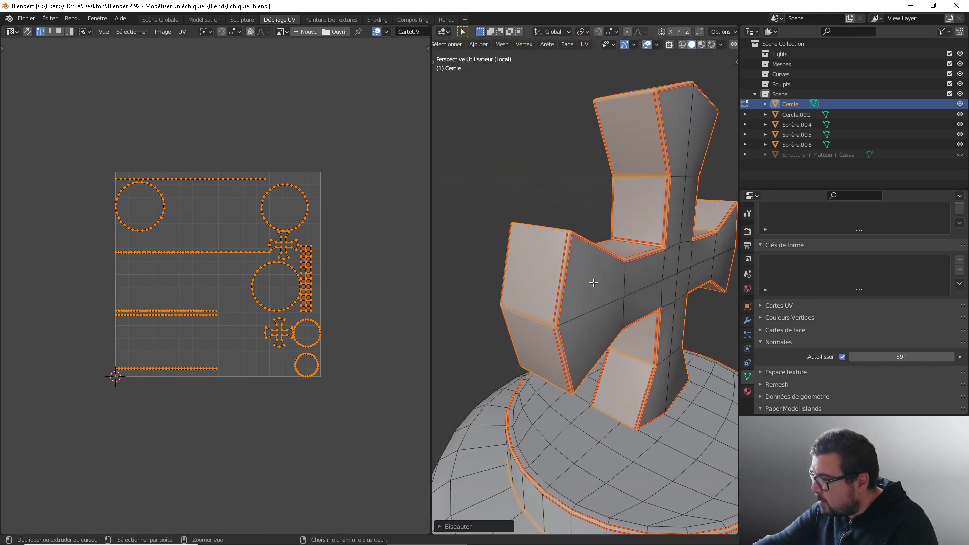
key("ctrl+e")
key("ctrl+z")
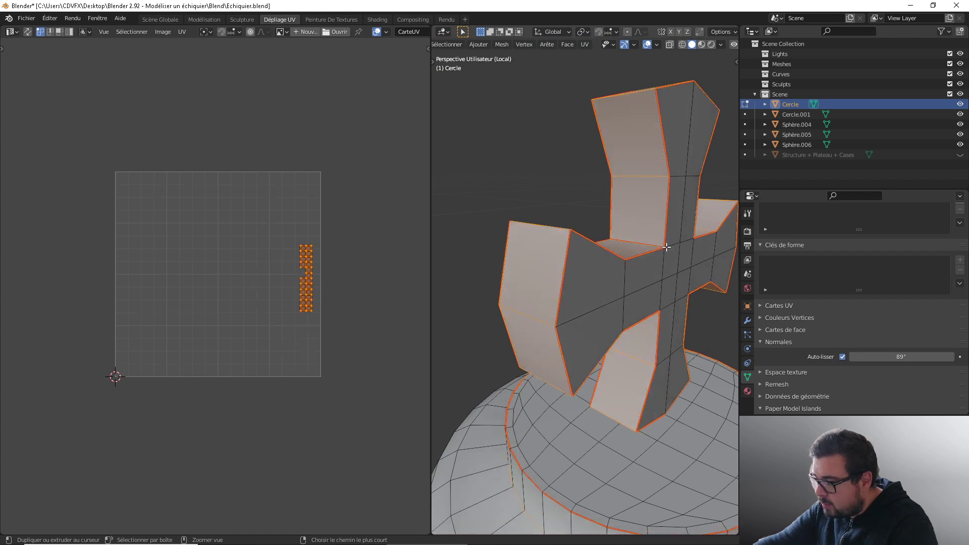
Step: Bevel the selected hard edges with one segment and a width of about 0.0001 m, and return to Object Mode
key("ctrl+b")
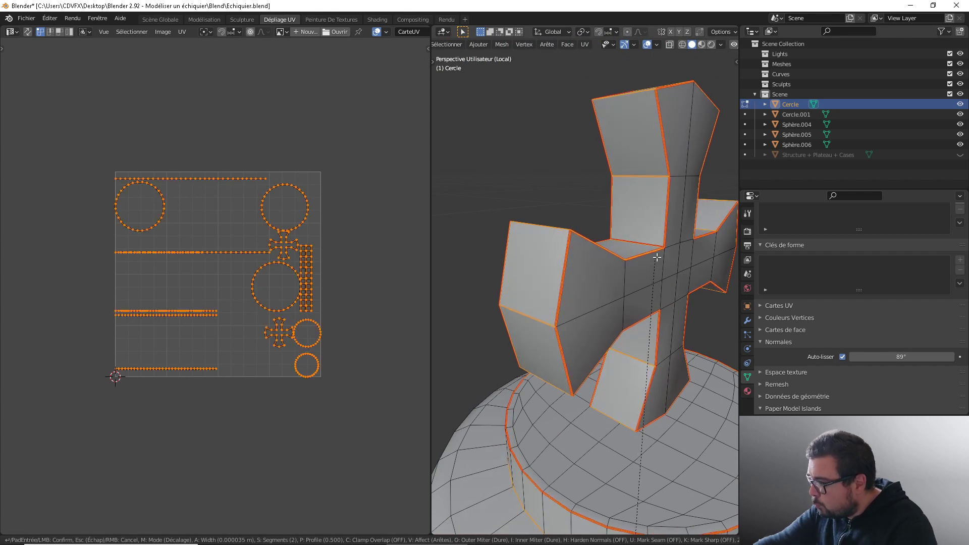
scroll(660, 256, "down", 1)
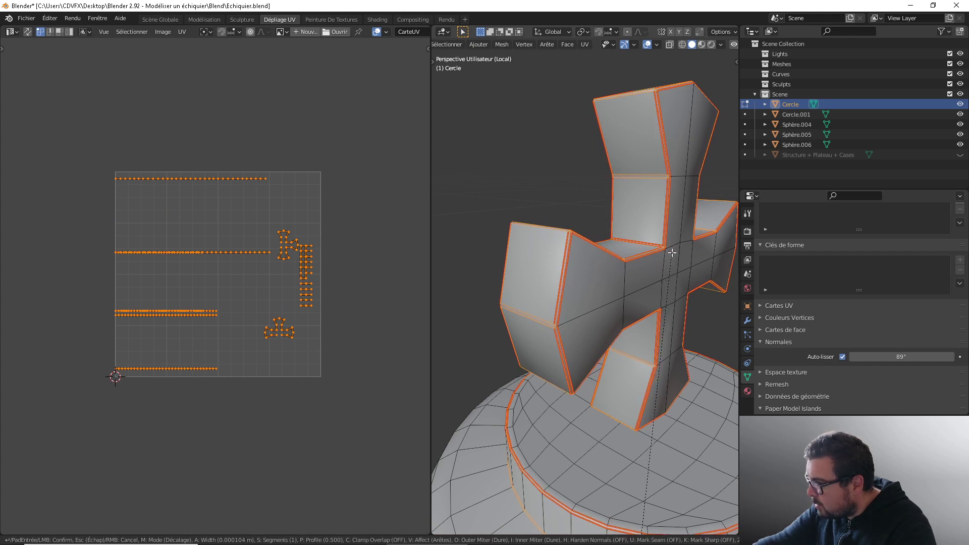
left_click(675, 253)
key("Tab")
scroll(670, 254, "down", 4)
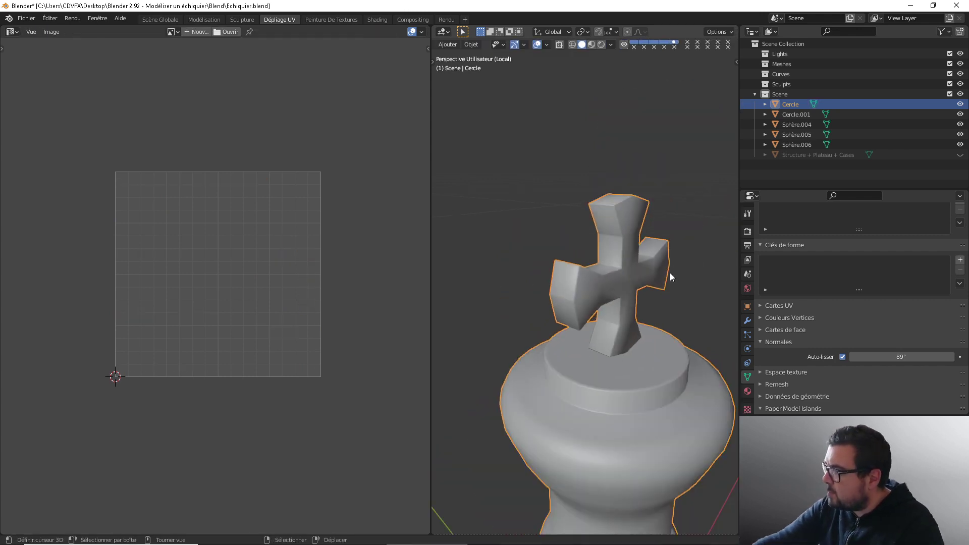
Step: Add a Weighted Normal modifier to the king and set its weight to 100
left_click(746, 319)
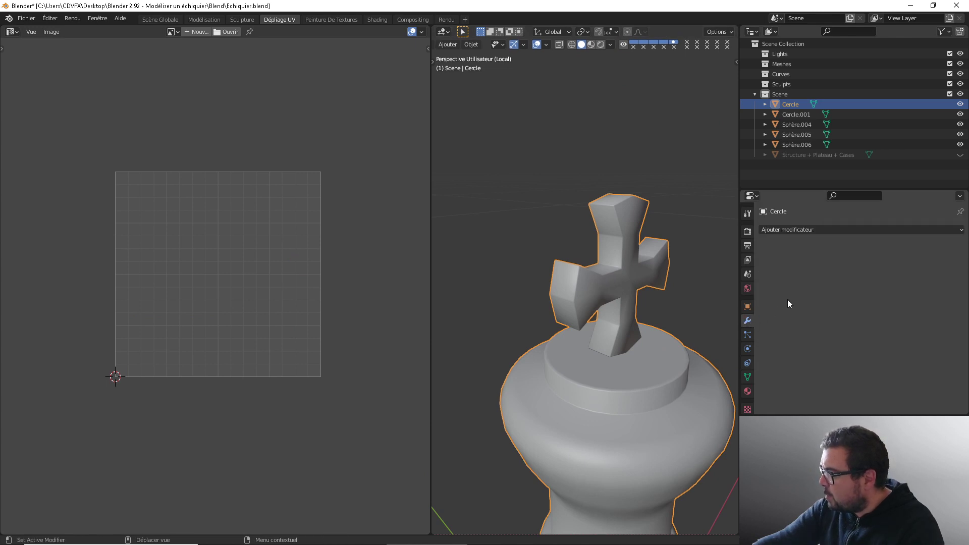
left_click(815, 229)
left_click(649, 302)
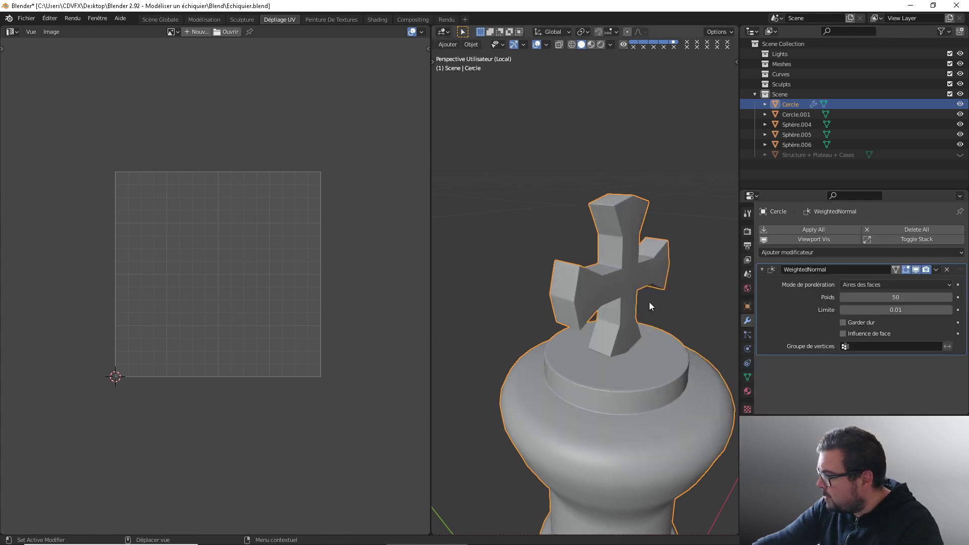
left_click_drag(899, 296, 954, 296)
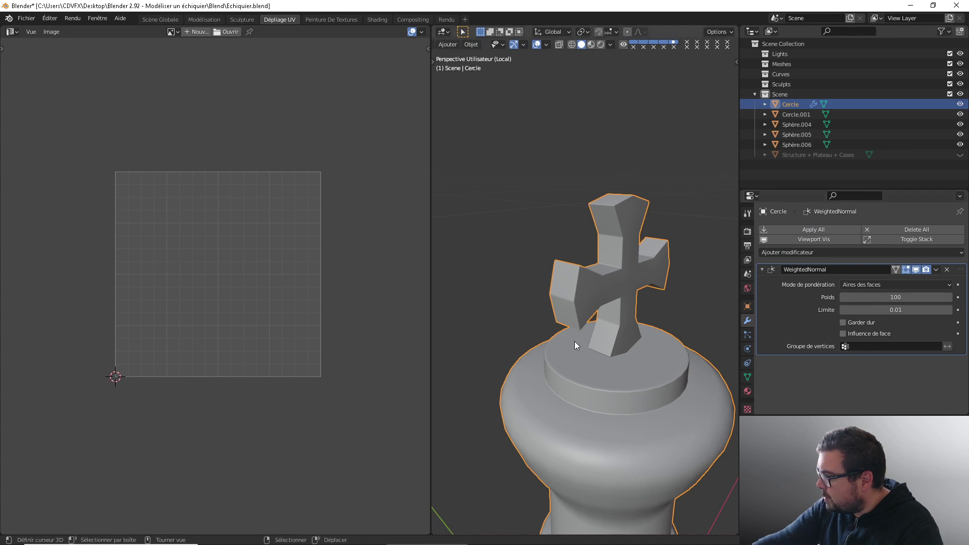
Step: Inspect the king's shading from several angles and check the bevelled edges around the cross and crown in Edit Mode
scroll(576, 342, "down", 6)
middle_click_drag(626, 388, 594, 368)
middle_click_drag(677, 307, 609, 328)
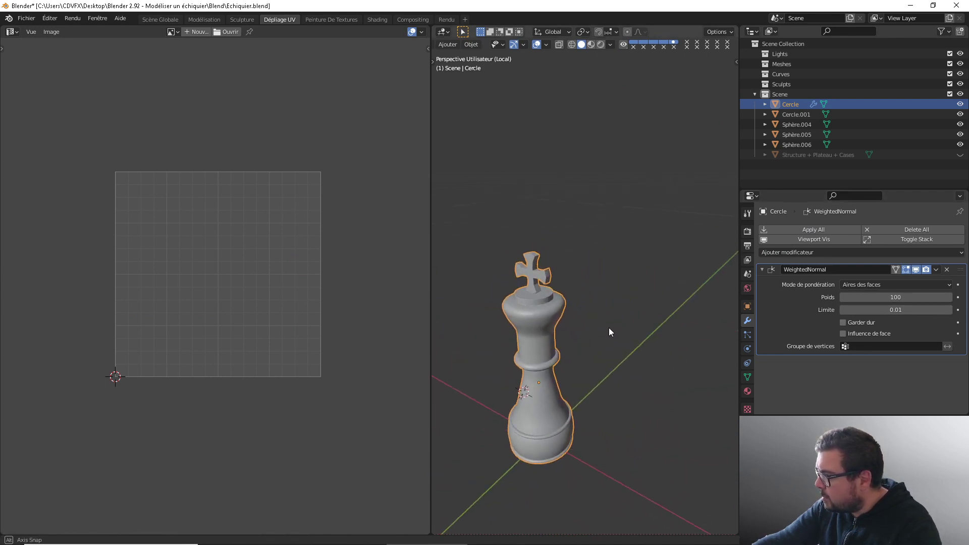
scroll(608, 329, "down", 2)
scroll(623, 310, "up", 5)
scroll(592, 334, "up", 4)
middle_click_drag(492, 317, 562, 313, "shift")
key("Tab")
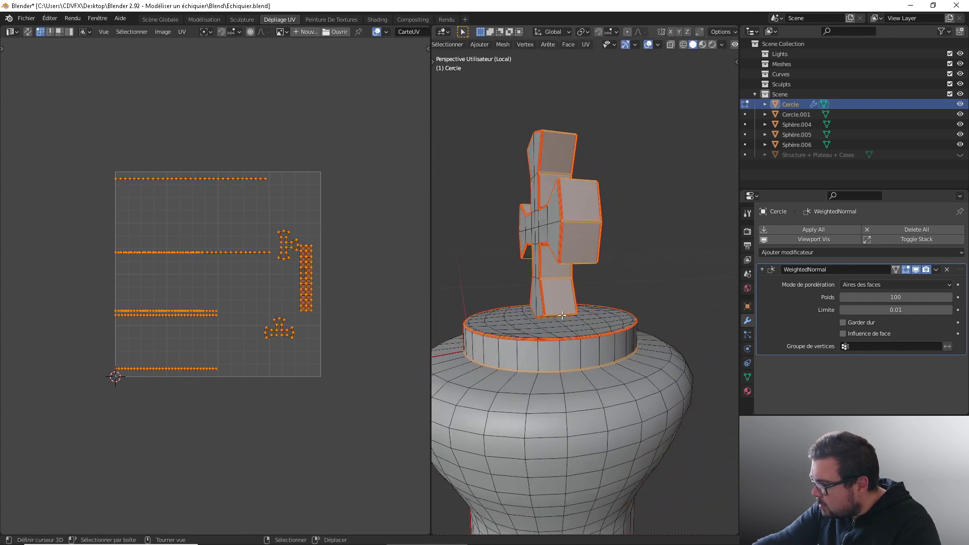
scroll(562, 318, "up", 2)
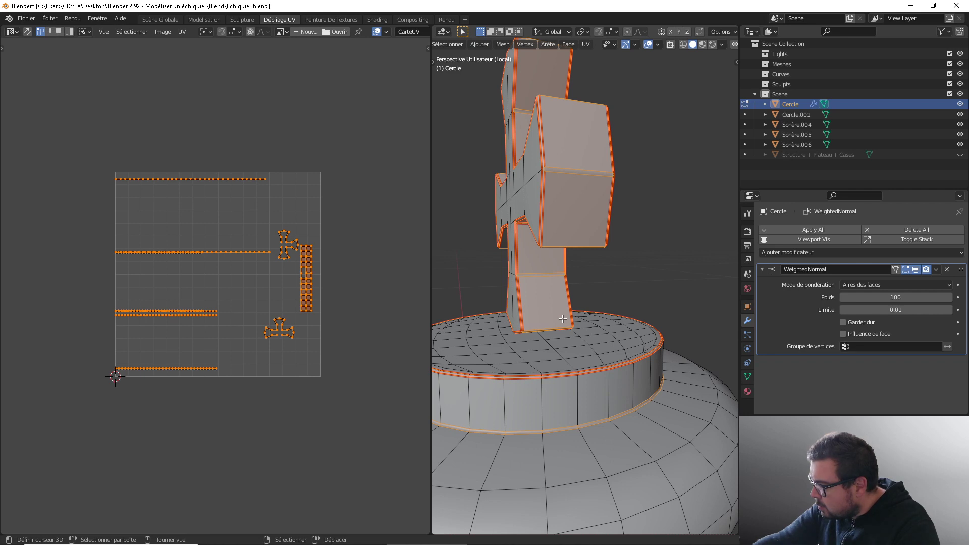
key("Tab")
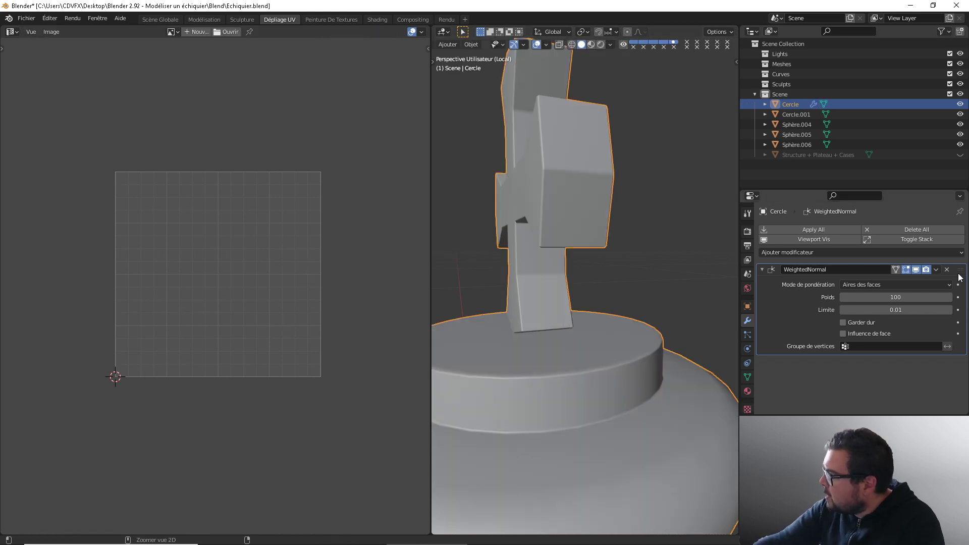
Step: Apply the king's Weighted Normal modifier and leave local view to show the other chess piece
key("ctrl+a")
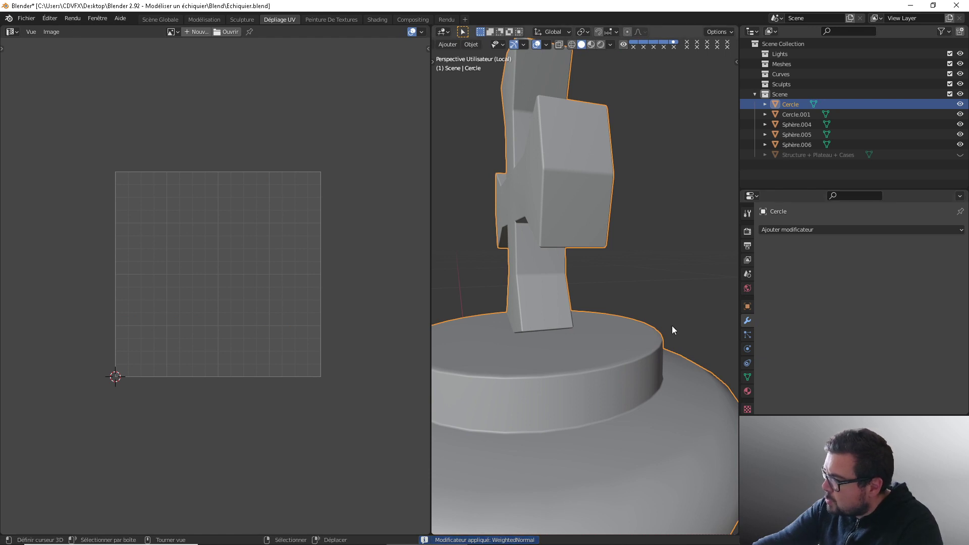
scroll(671, 329, "down", 5)
key("KP_Divide")
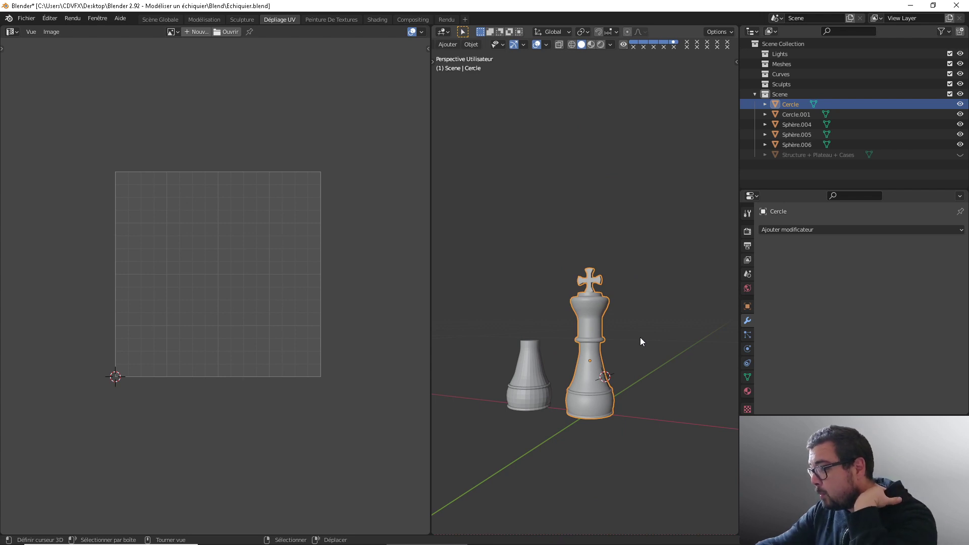
Step: Switch to the Scène Globale workspace and place the chess-piece reference image over the viewport beside the king
left_click(159, 19)
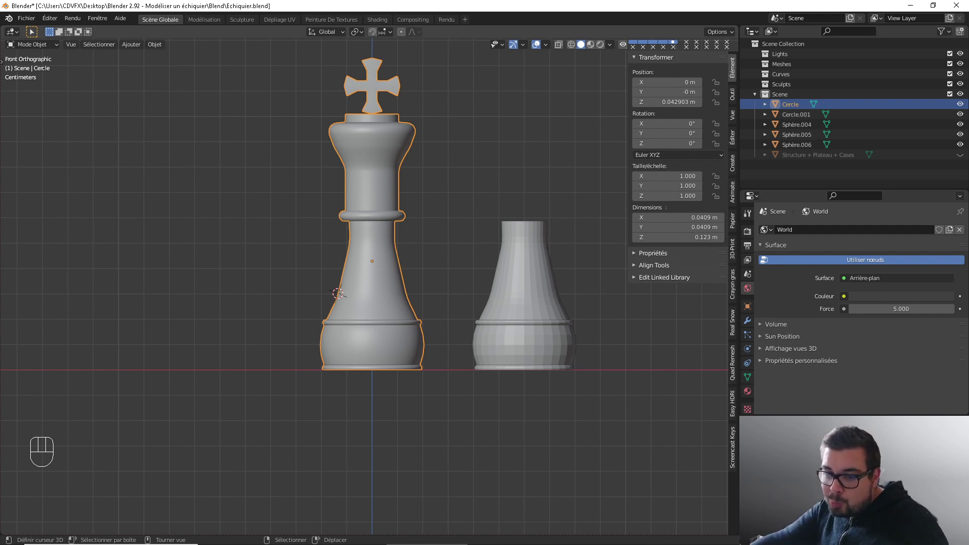
right_click_drag(0, 101, 210, 61)
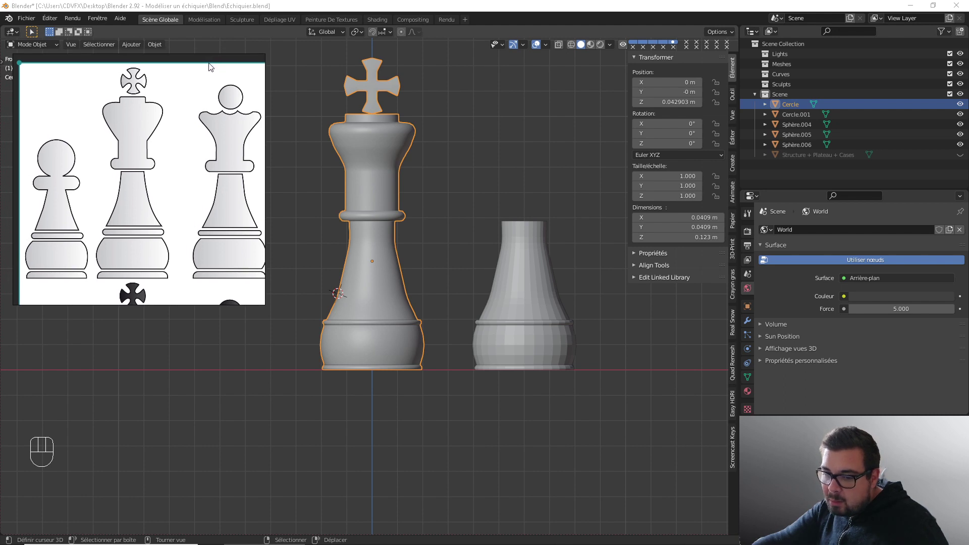